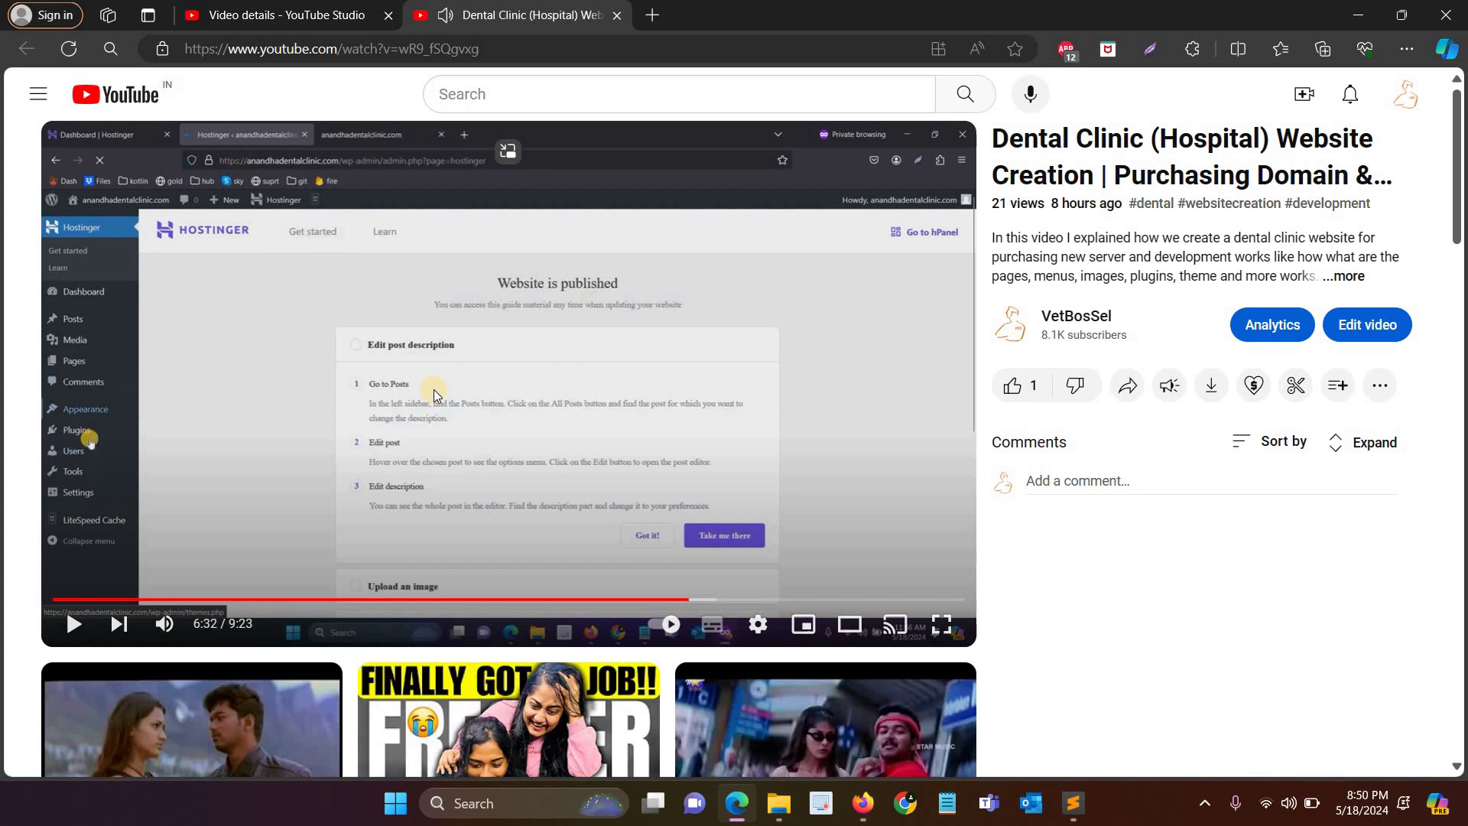
Step: On the course page, highlight the Chapter 3 and Chapter 4 titles, then open a new tab
key("alt+Tab")
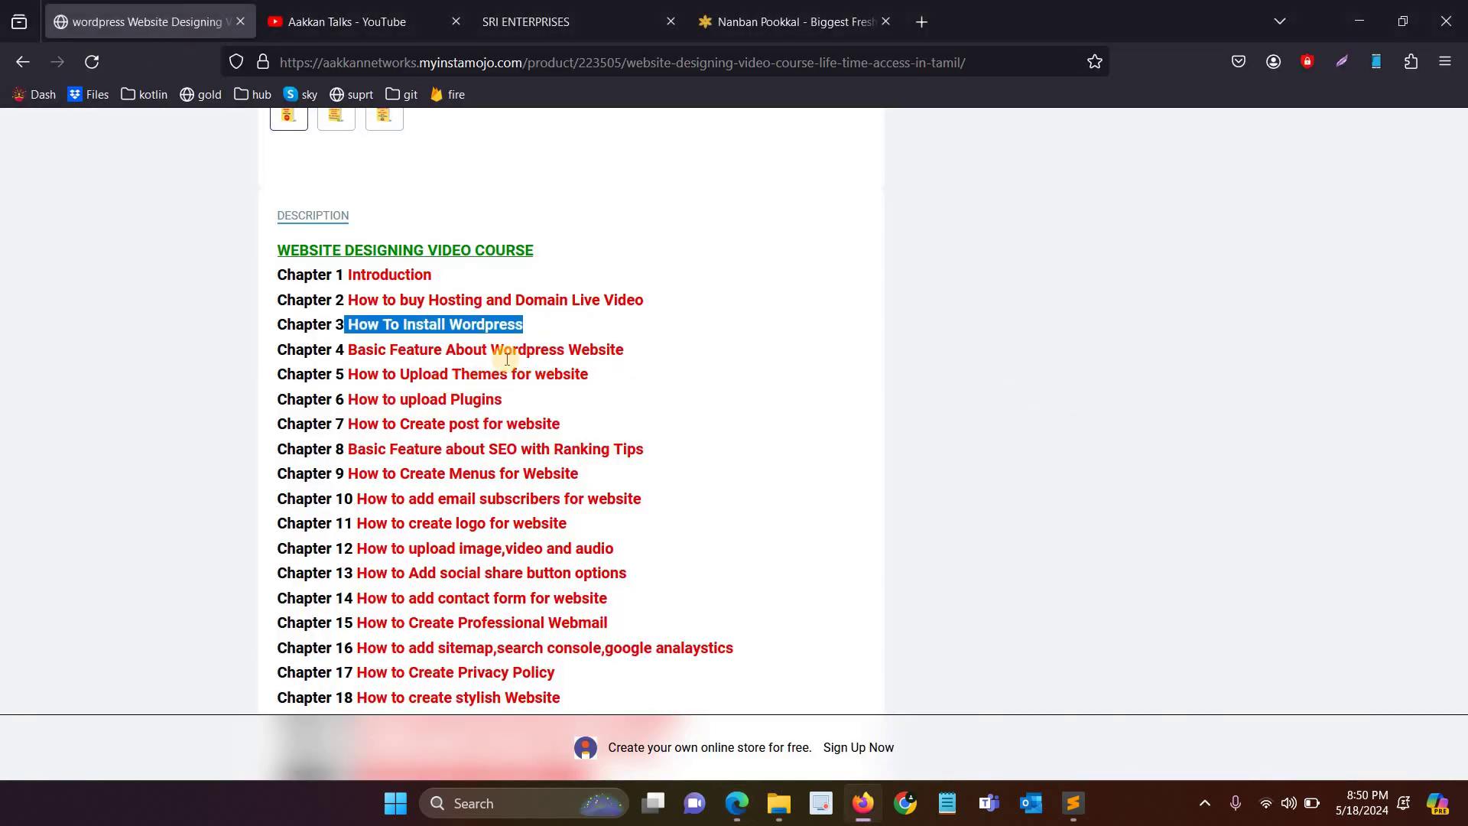
left_click(391, 281)
double_click(391, 277)
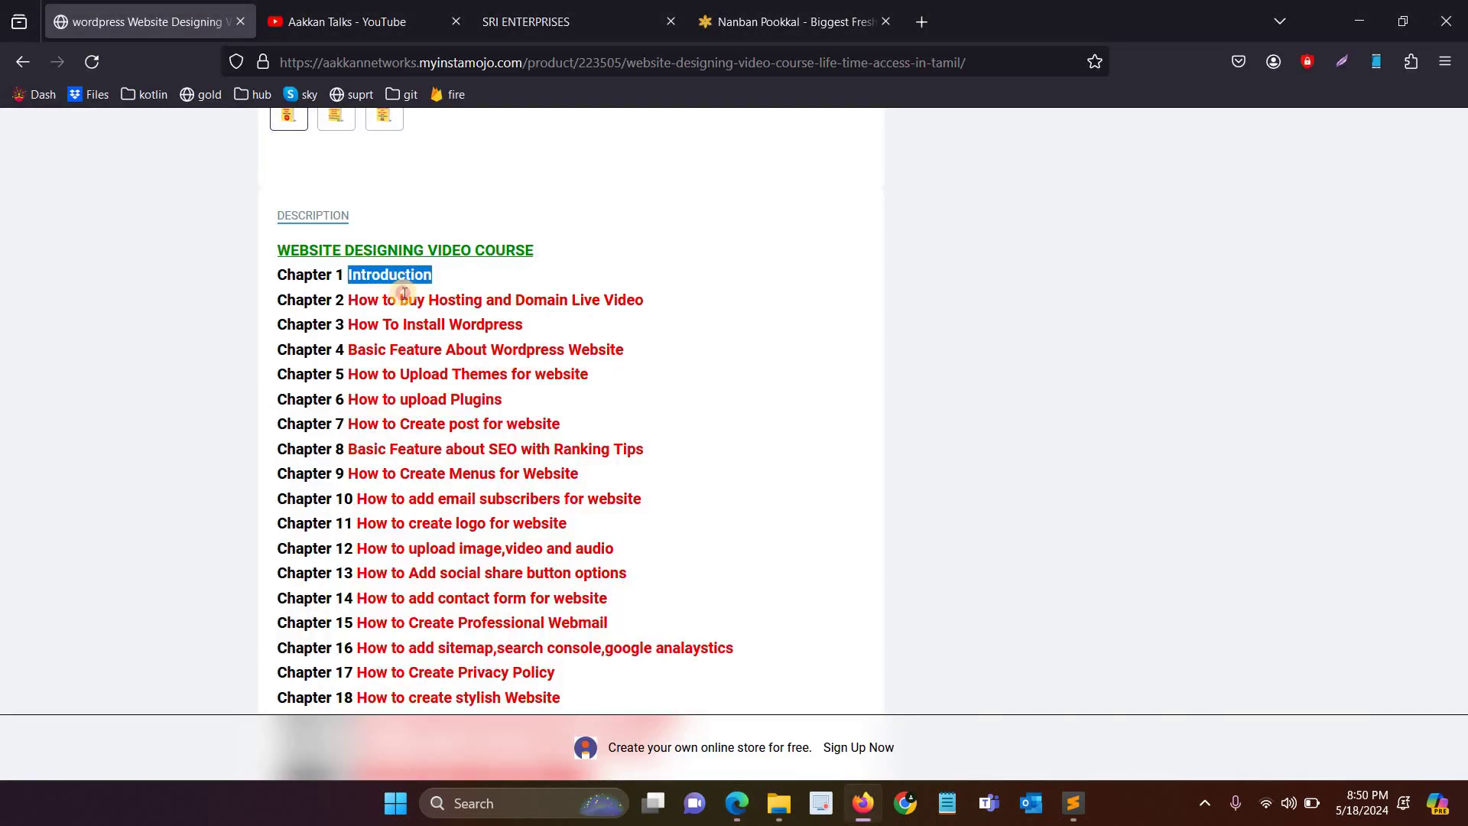
left_click(404, 294)
double_click(438, 330)
left_click_drag(438, 330, 287, 118)
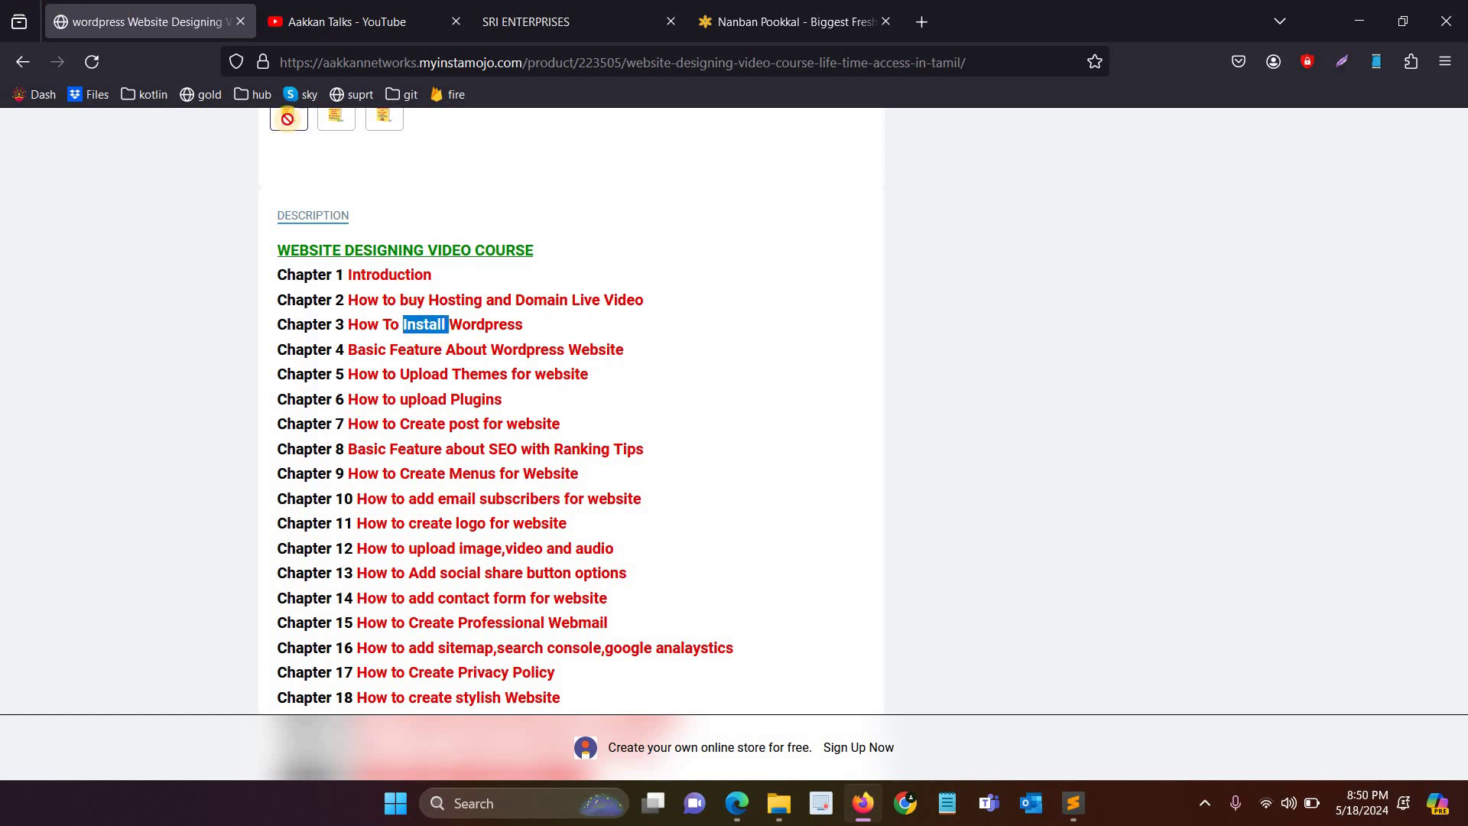
double_click(471, 330)
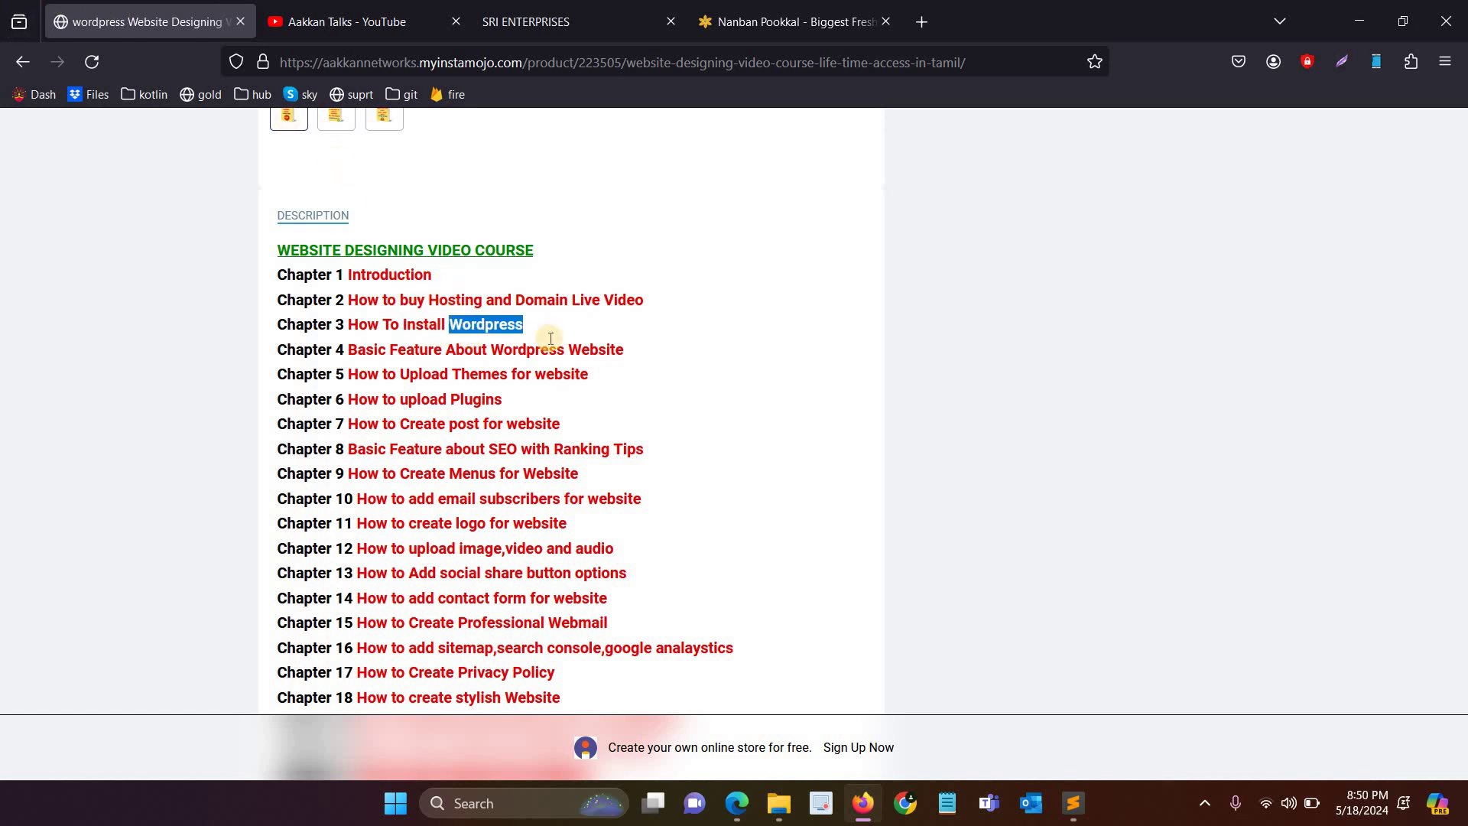
left_click_drag(436, 350, 334, 338)
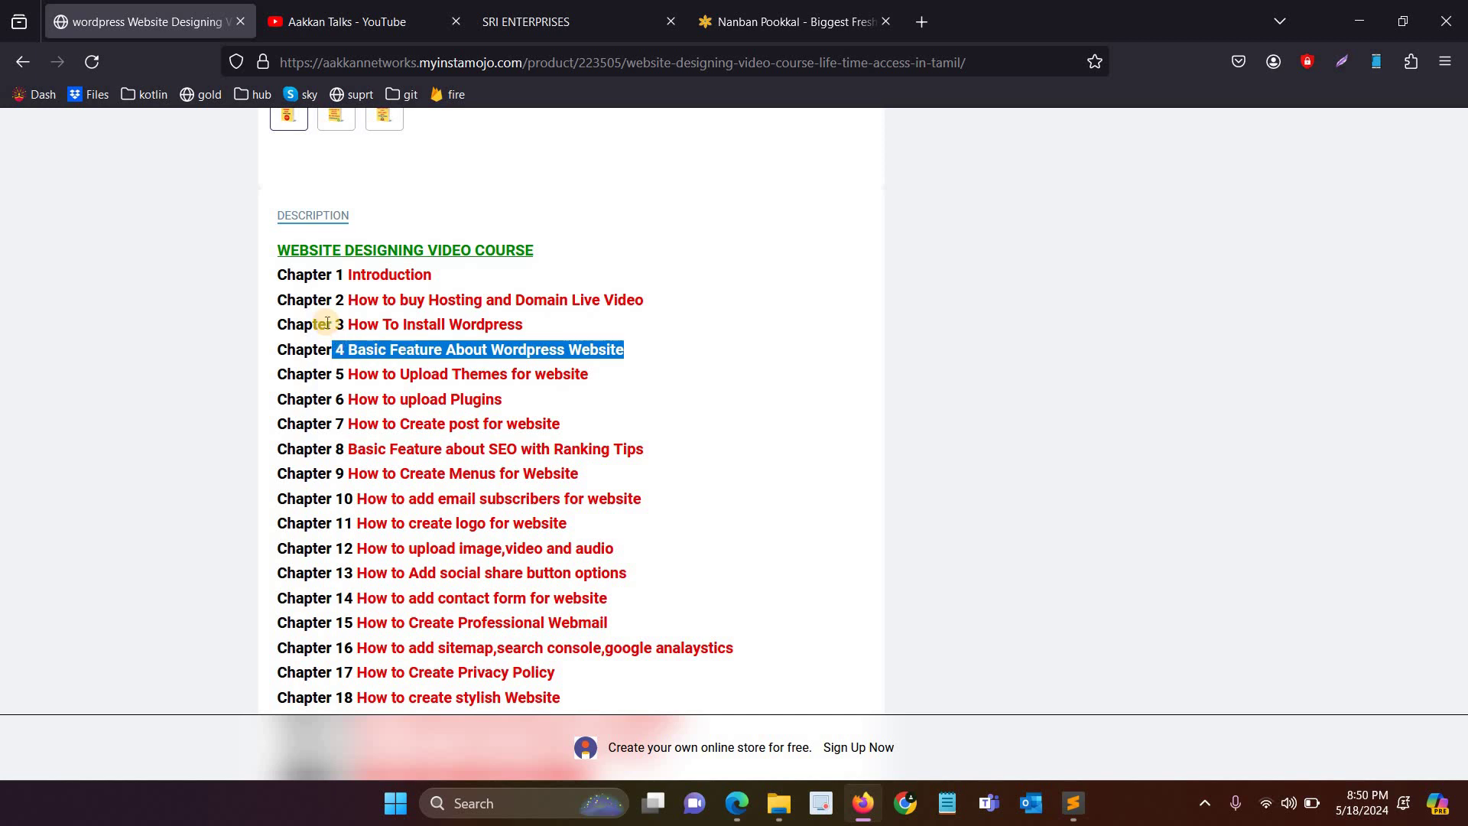
left_click(920, 23)
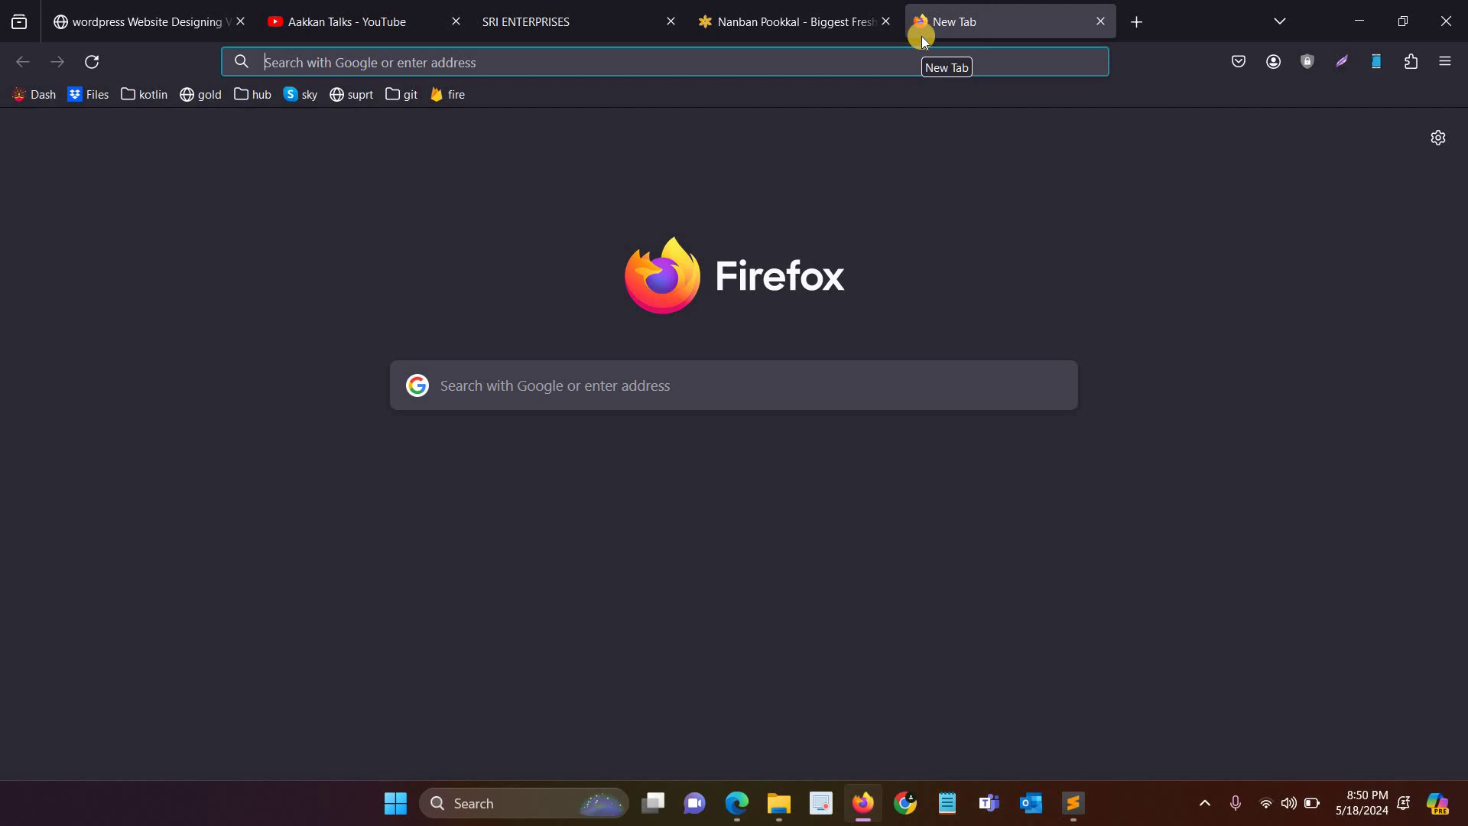
Step: Load winmoretechnologies.com/wp-admin and the homepage in new tabs, then log in to WordPress
type("winmoretechnologies.com/")
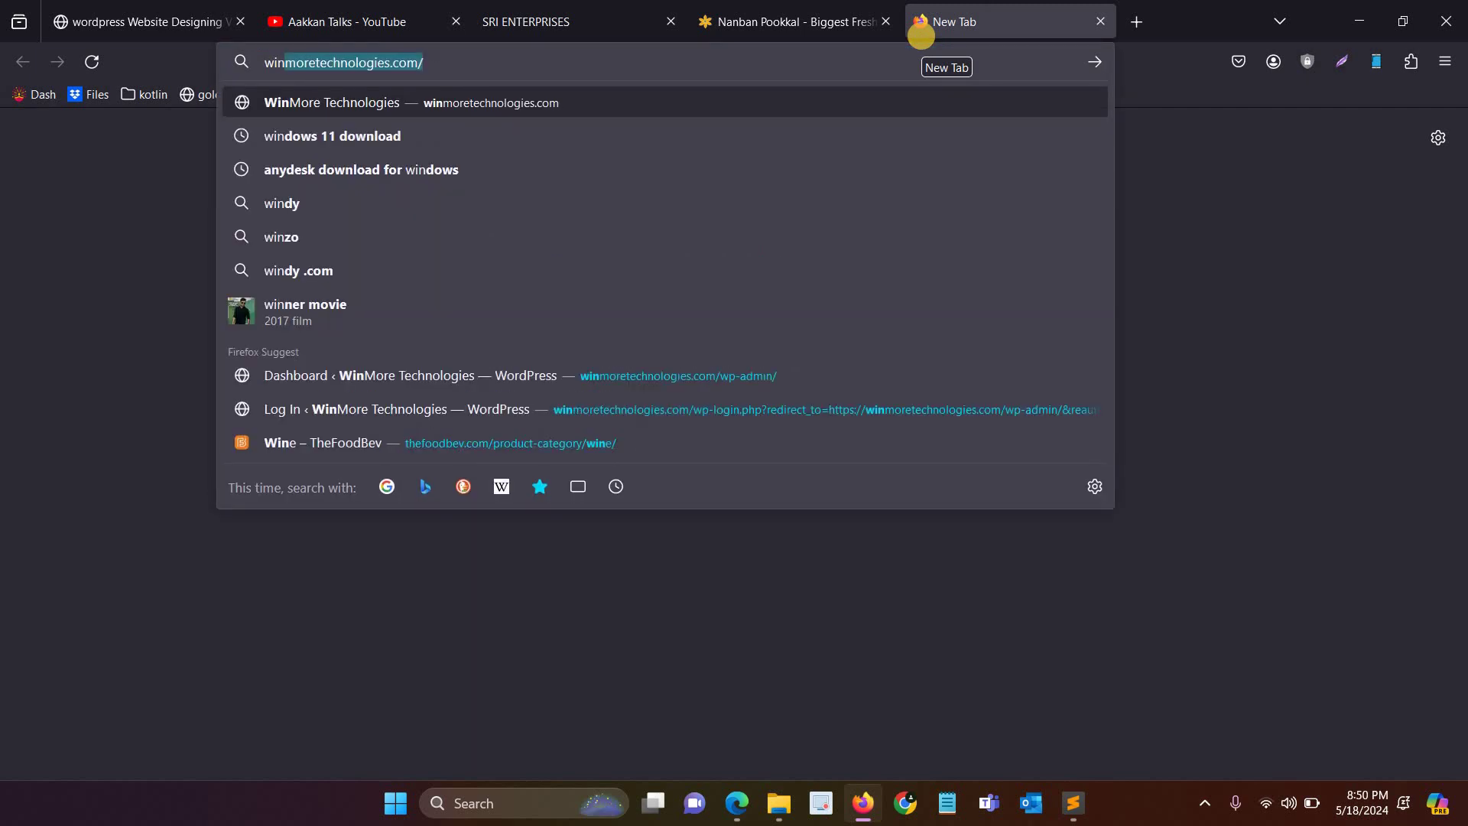
key("Right")
key("Return")
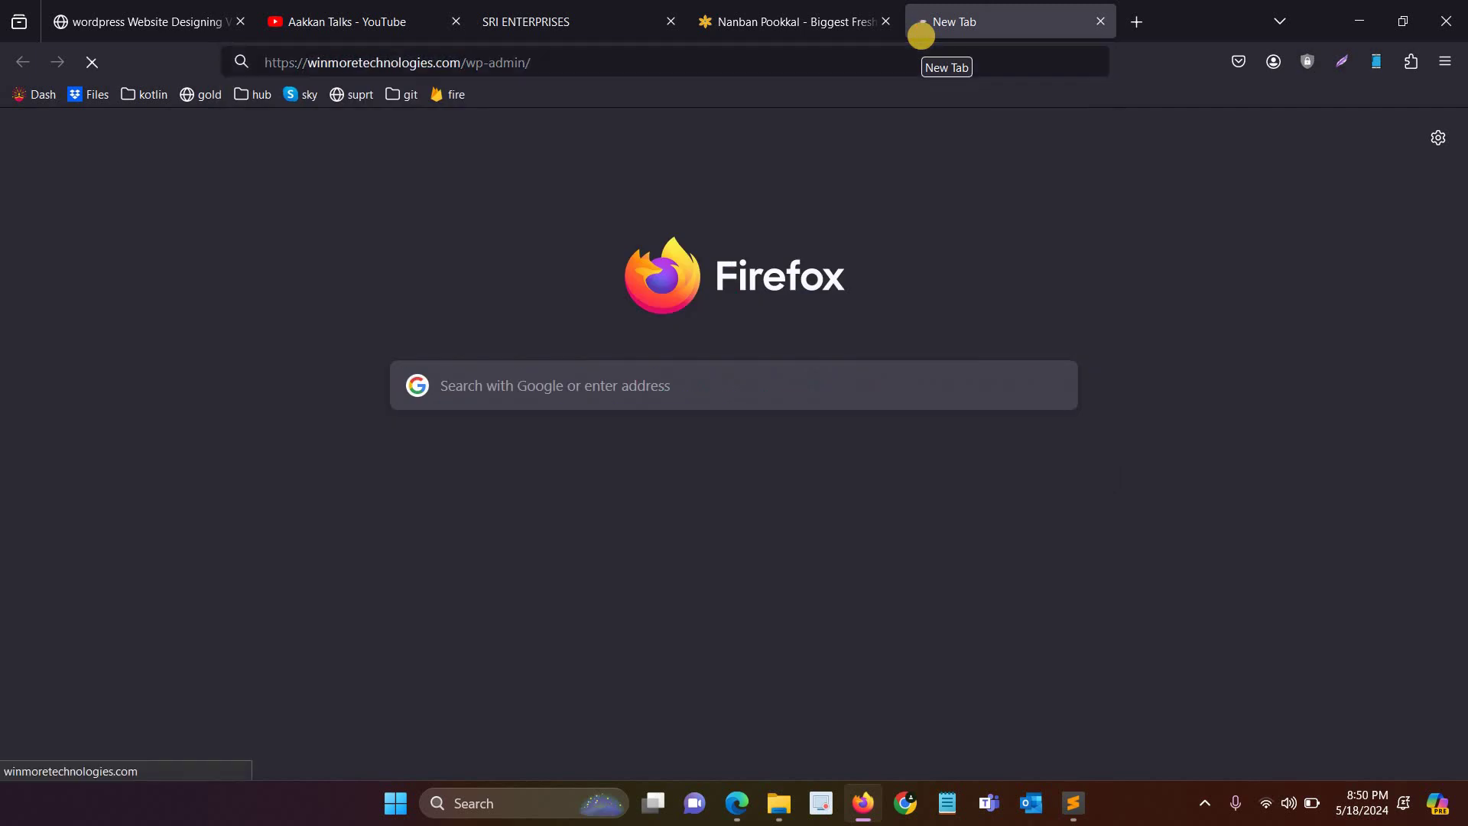
left_click(1111, 37)
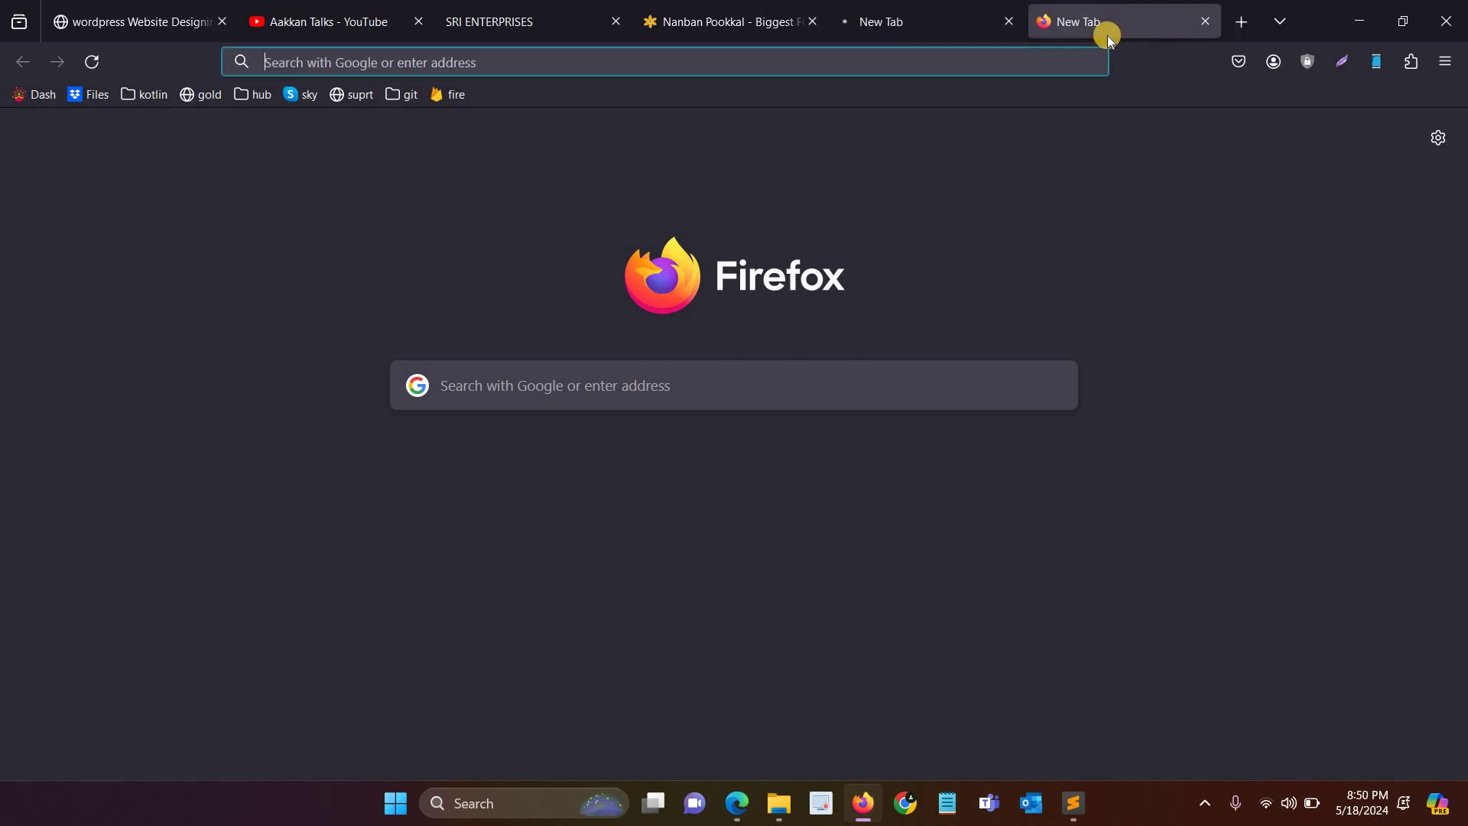
type("winmoretechnologies.com")
key("Return")
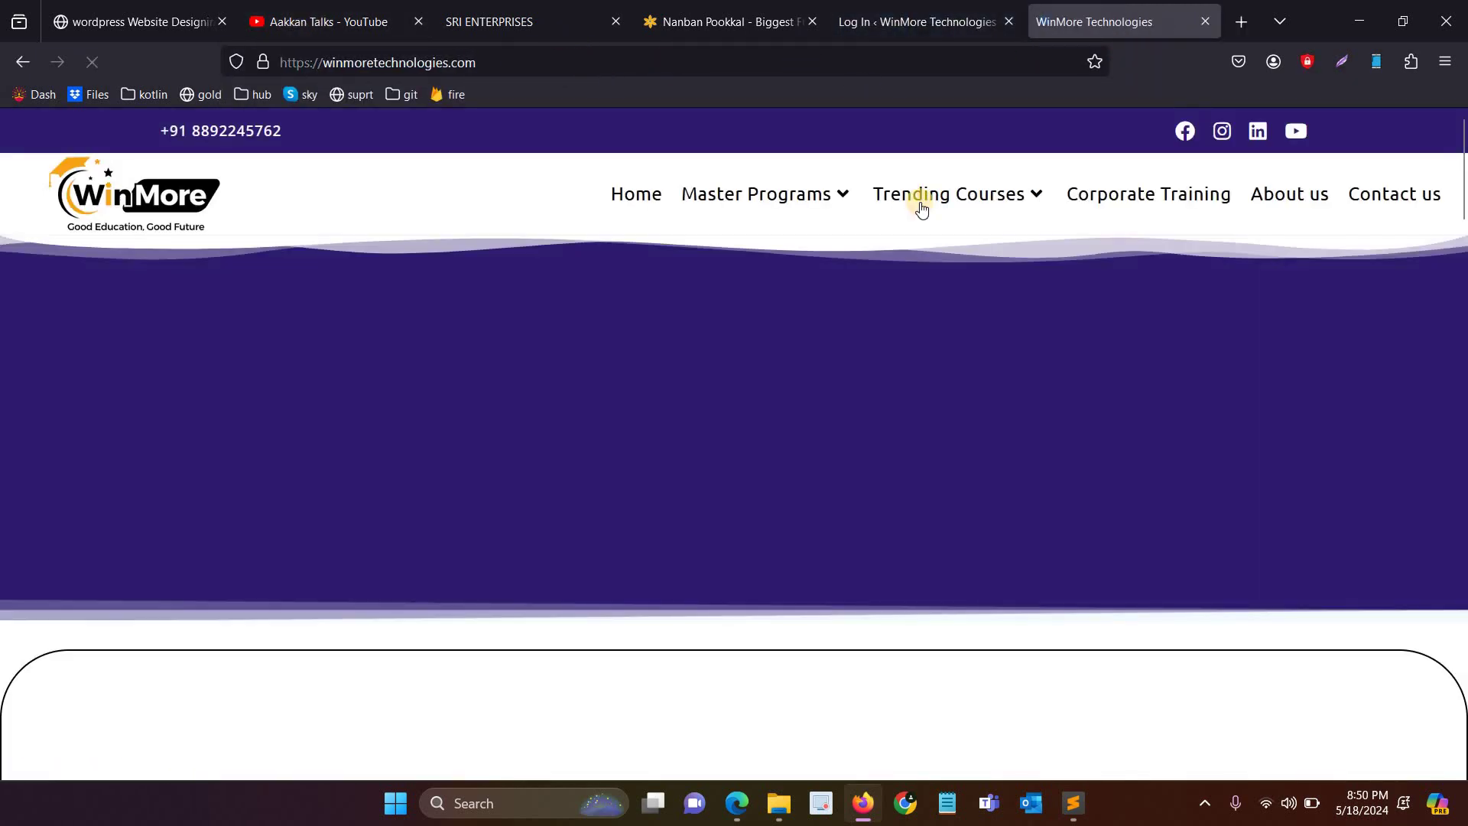
left_click(920, 17)
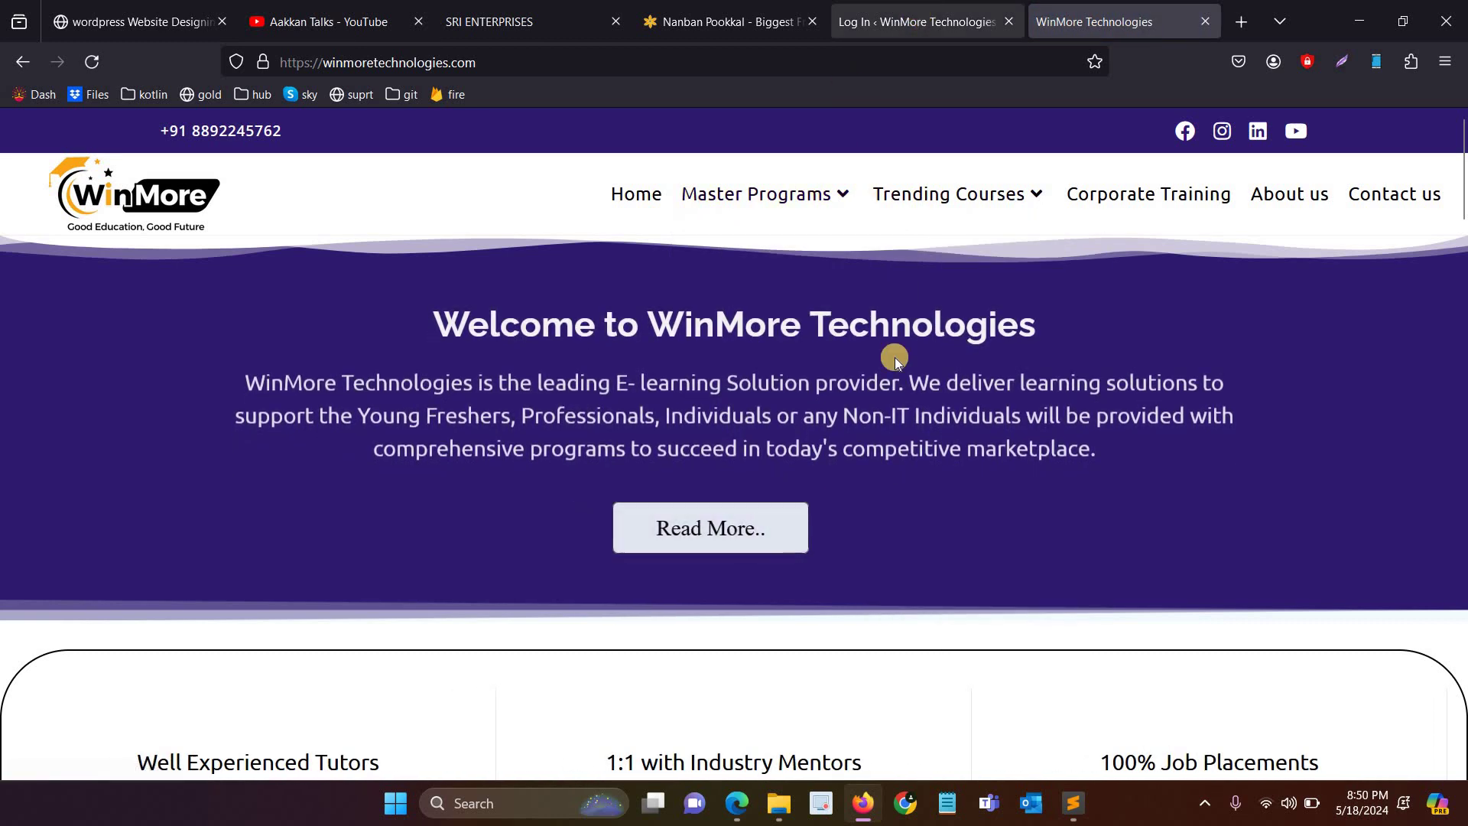
left_click(833, 480)
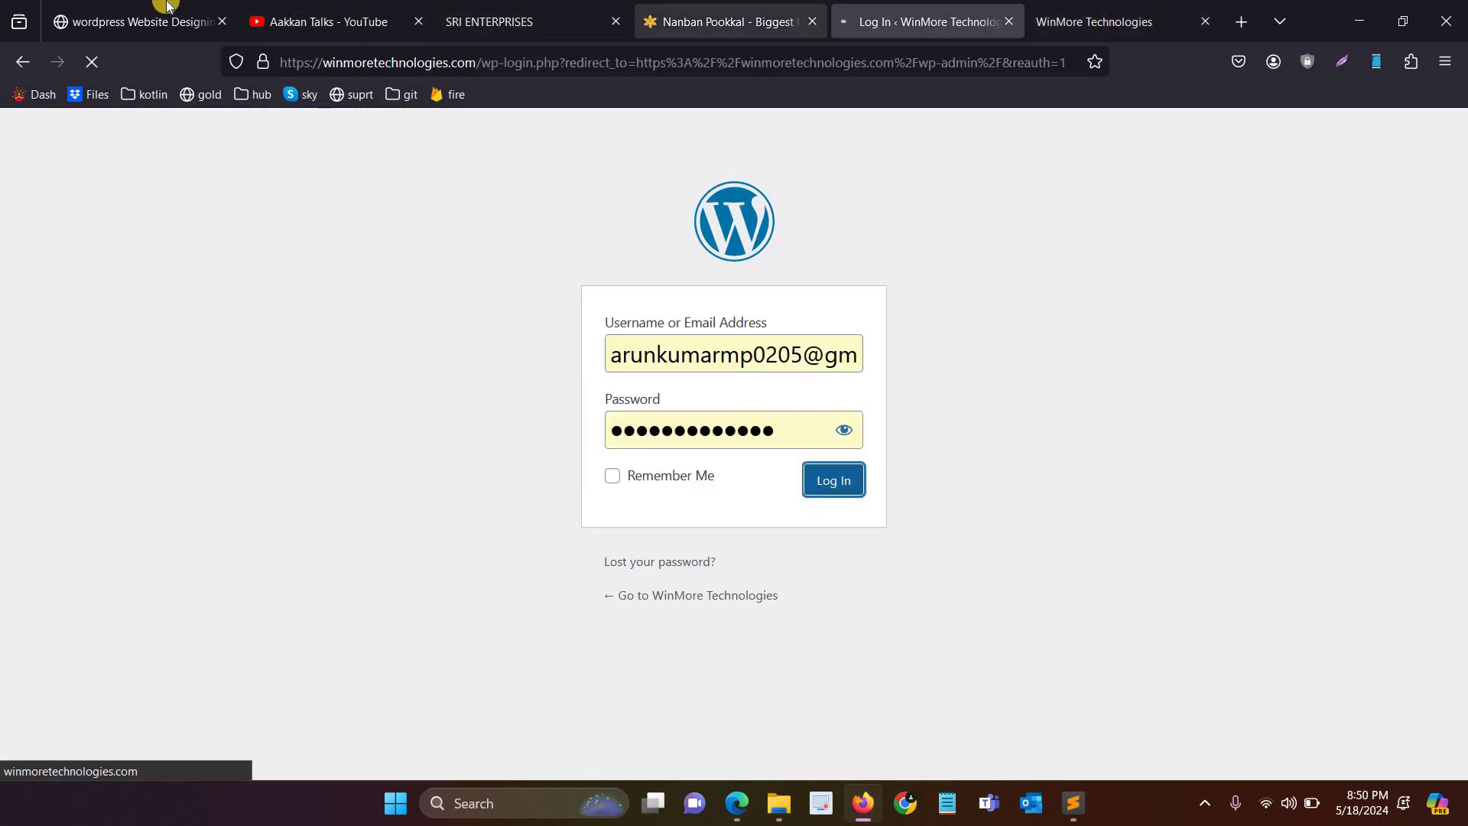
Step: Highlight the words Basic, Website and Feature in the Chapter 4 course title
left_click(138, 21)
double_click(378, 351)
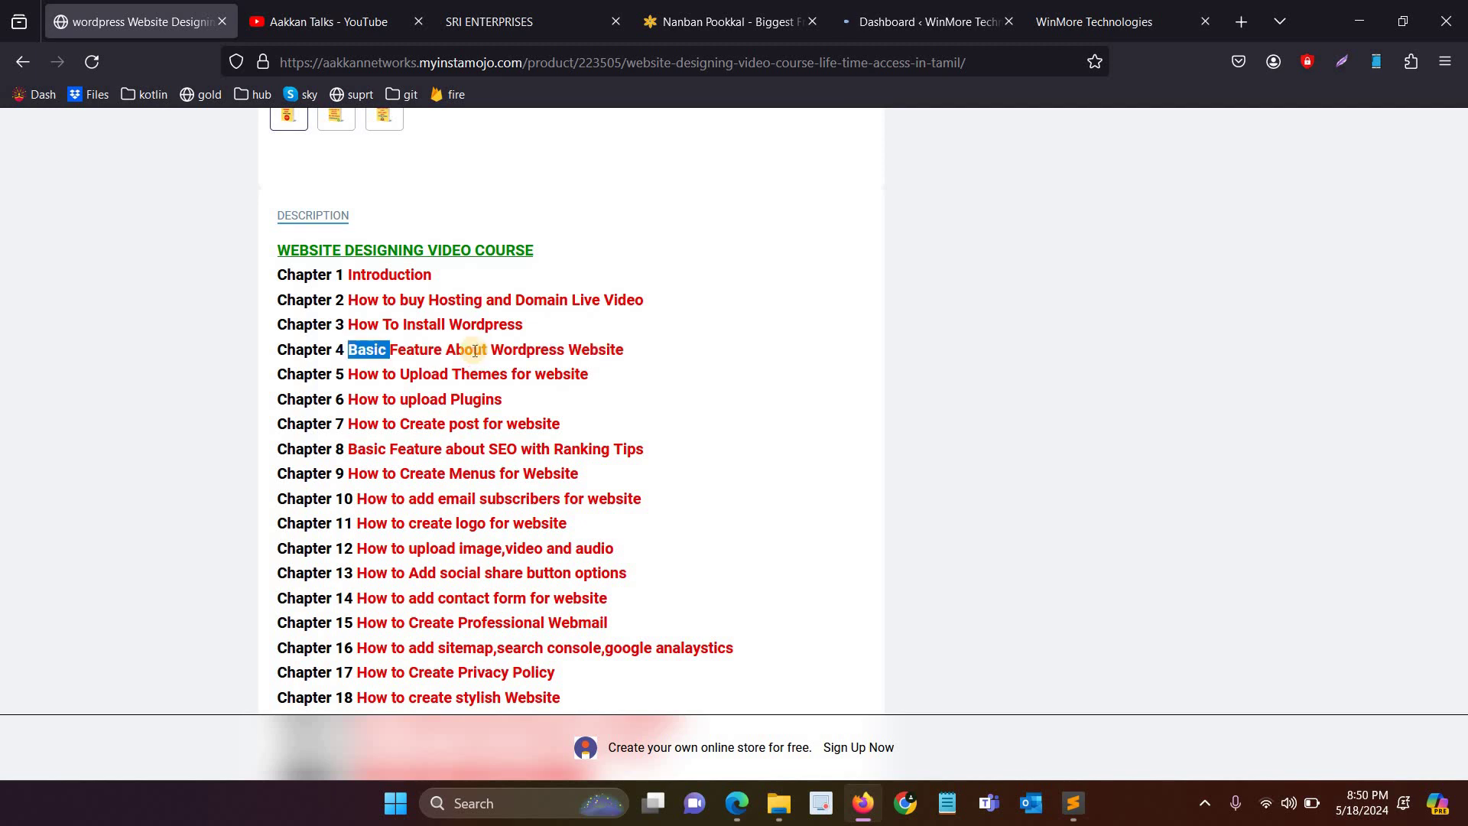
double_click(594, 353)
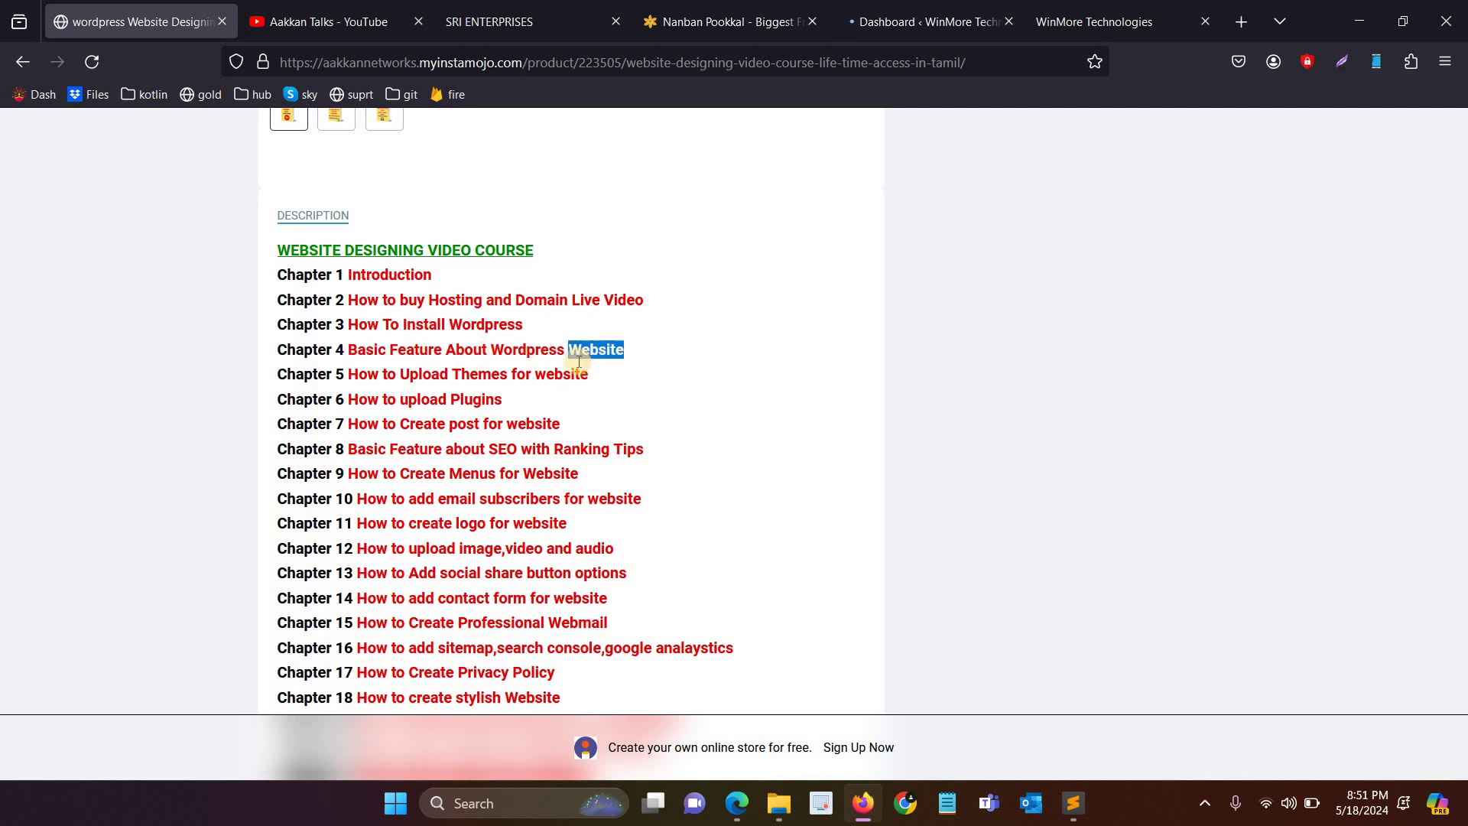
double_click(438, 348)
Step: Scroll through the live WinMore Technologies homepage
key("ctrl+shift+Tab")
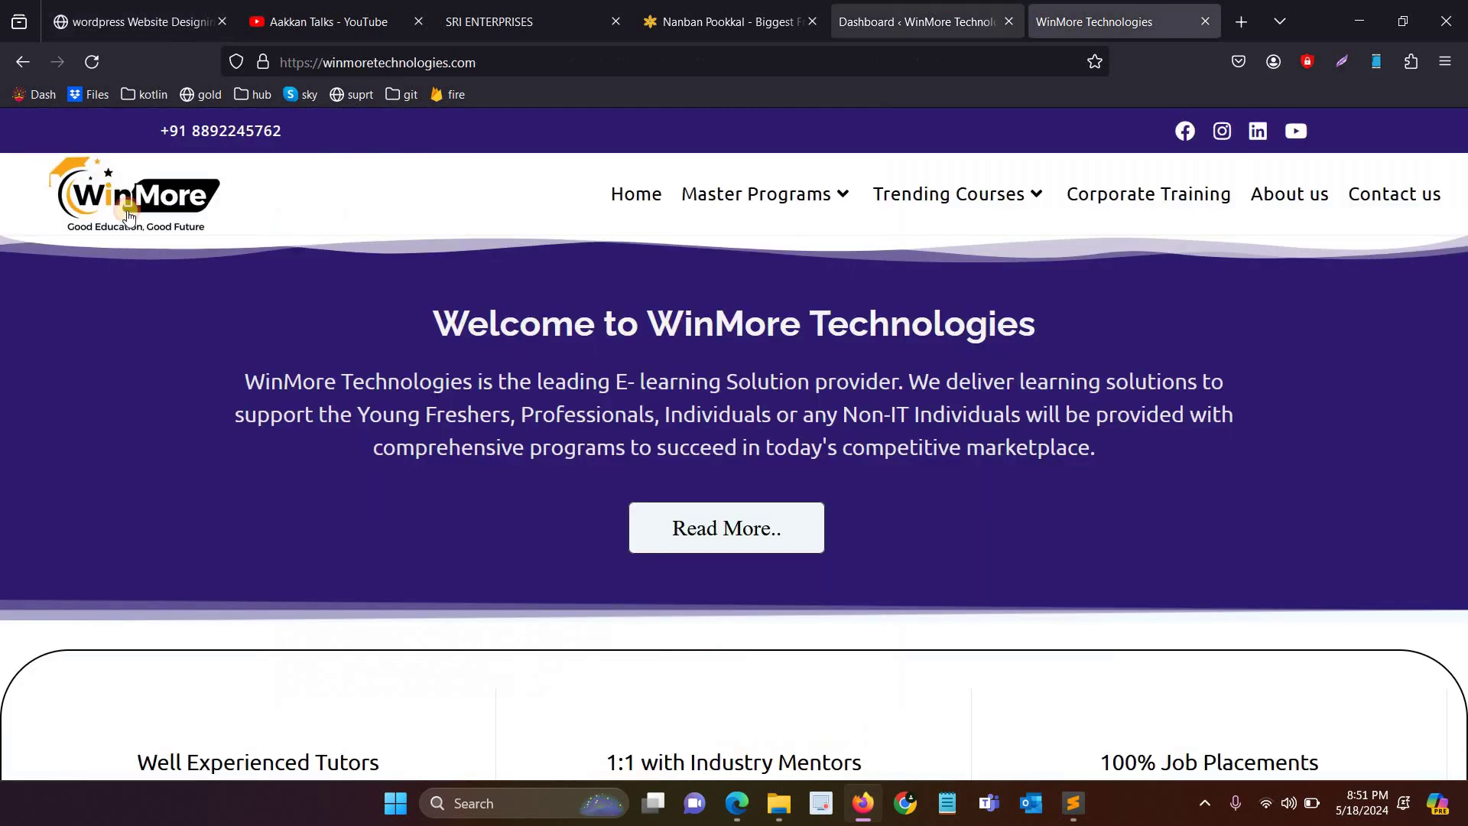
key("ctrl+shift+Tab")
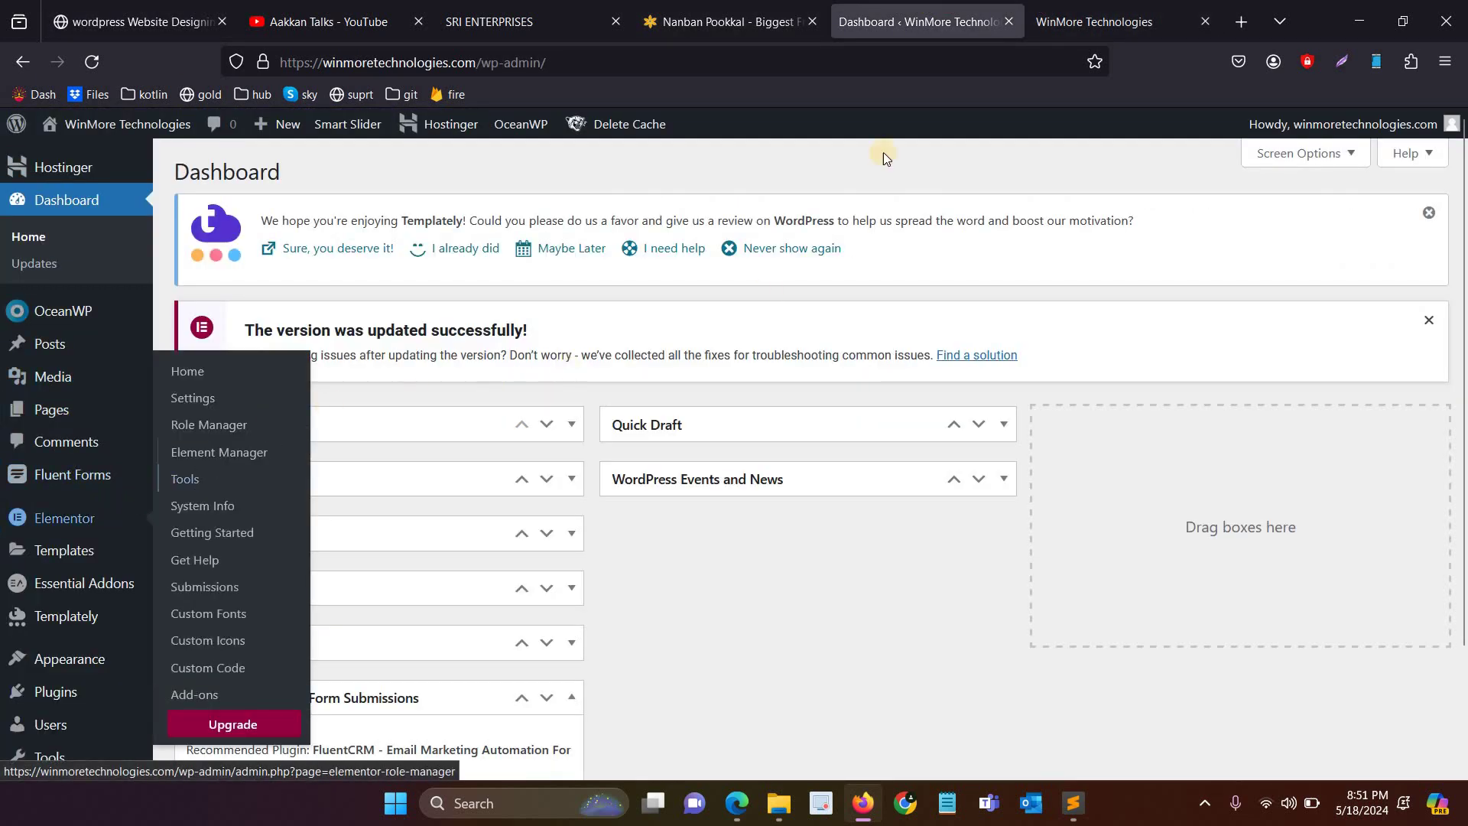
left_click(1074, 17)
scroll(1378, 709, "down", 5)
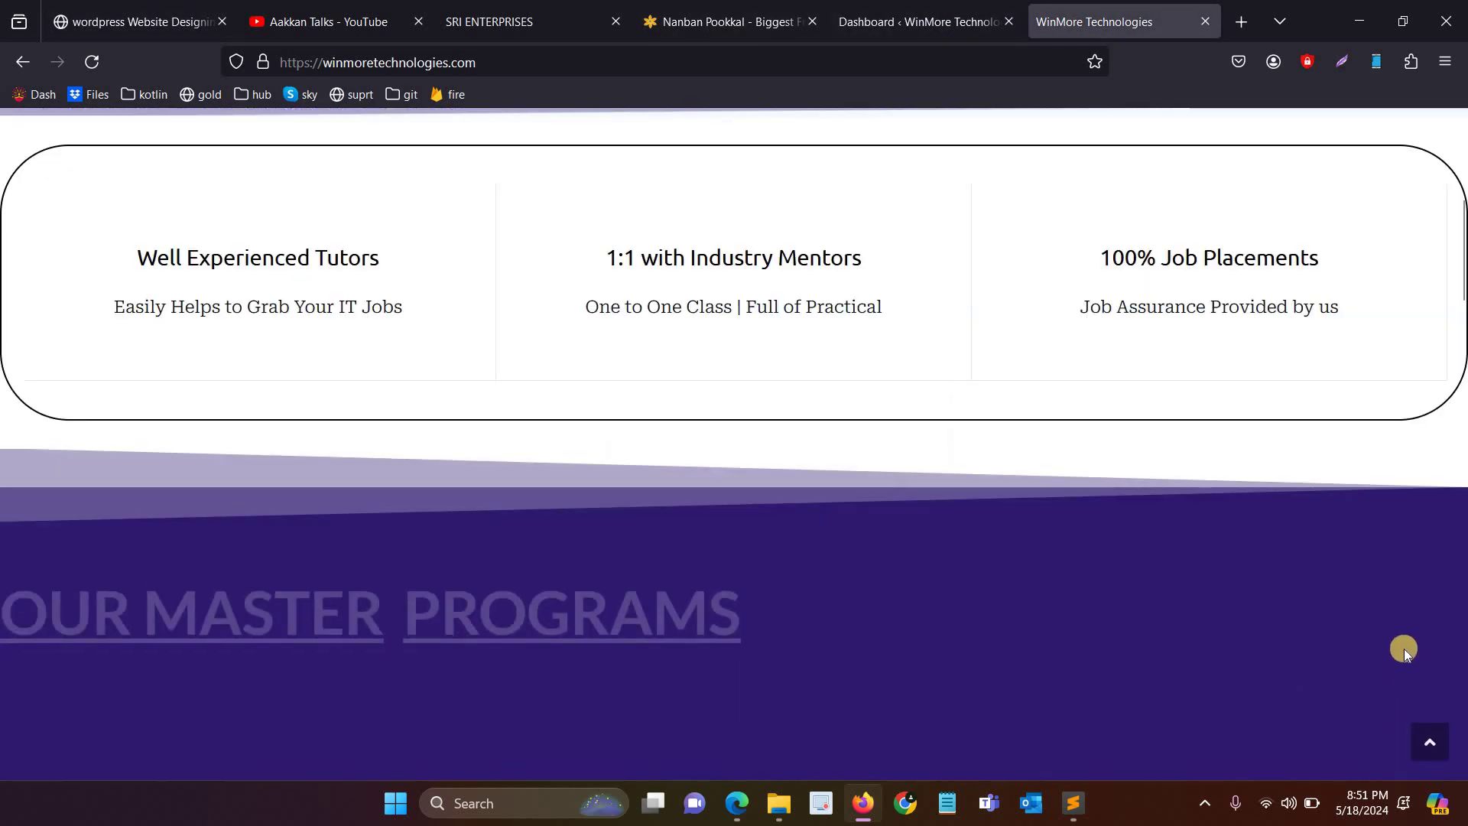
scroll(1378, 708, "down", 4)
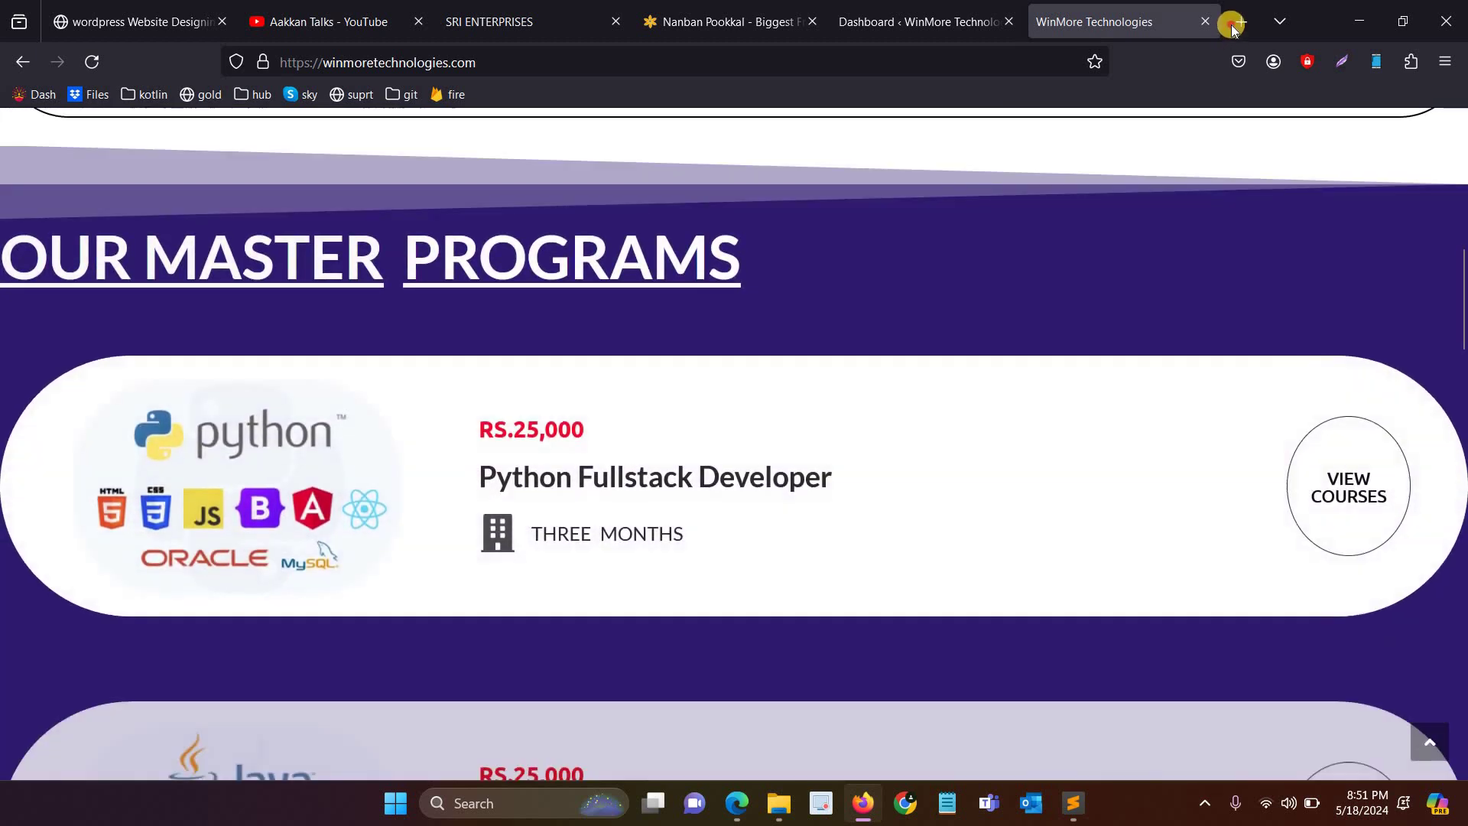
Step: Open homeappliancerepaircenter.in in a new tab, then return to the WordPress dashboard
left_click(1237, 23)
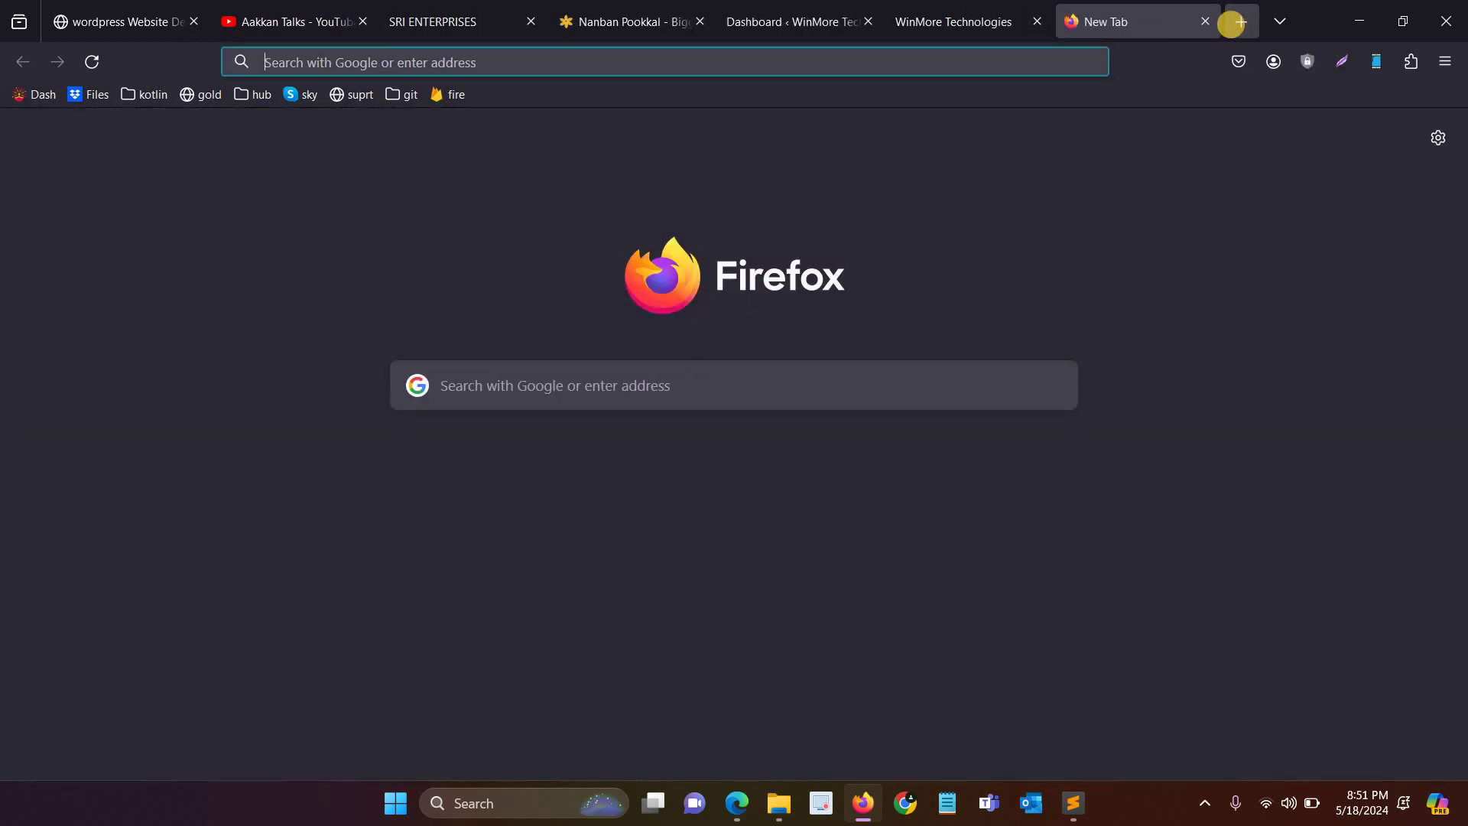
type("homeappliancerepaircenter.in")
key("Return")
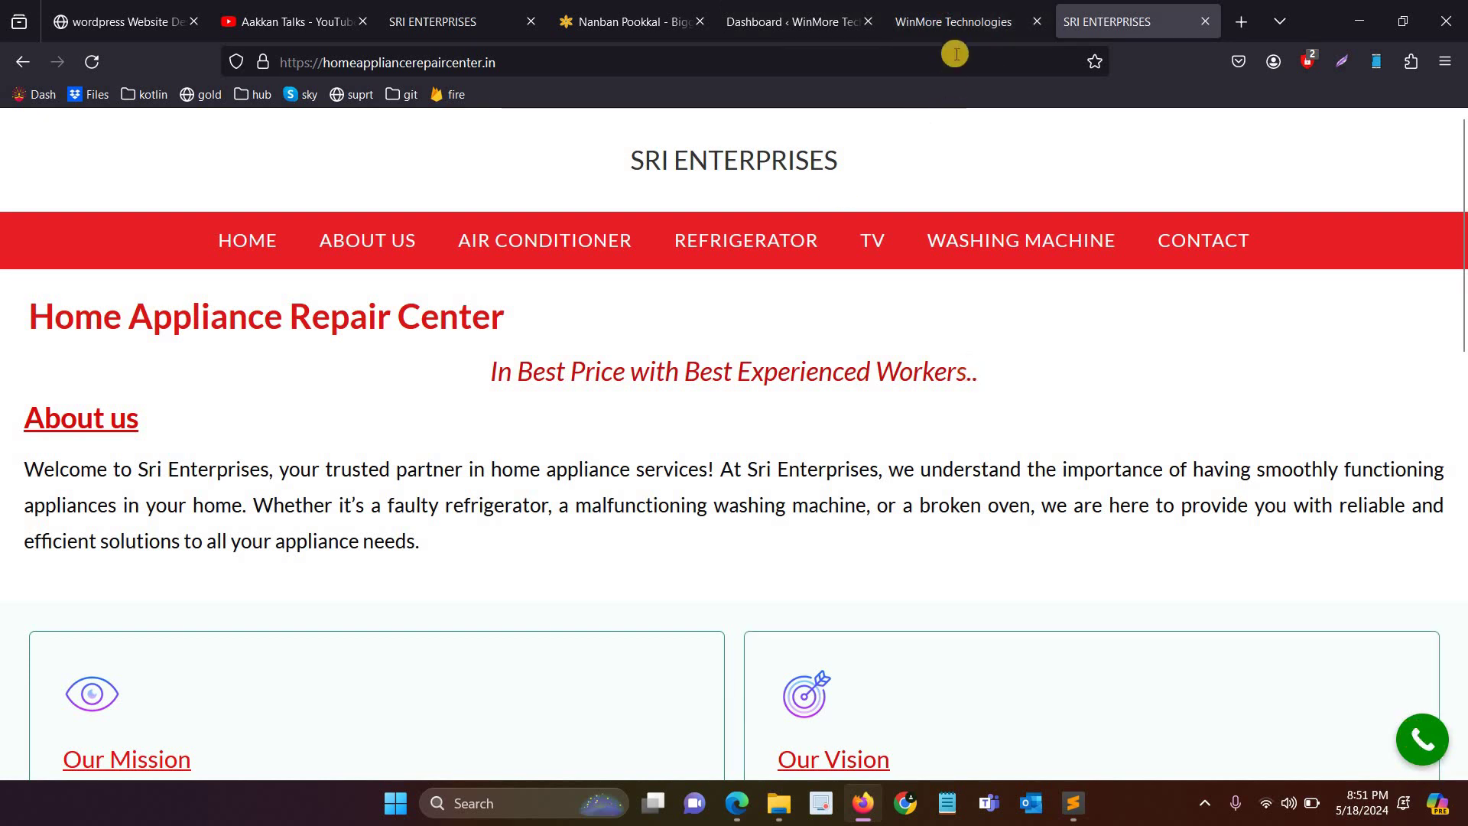
key("ctrl+Page_Up")
key("ctrl+Page_Up")
scroll(143, 523, "down", 2)
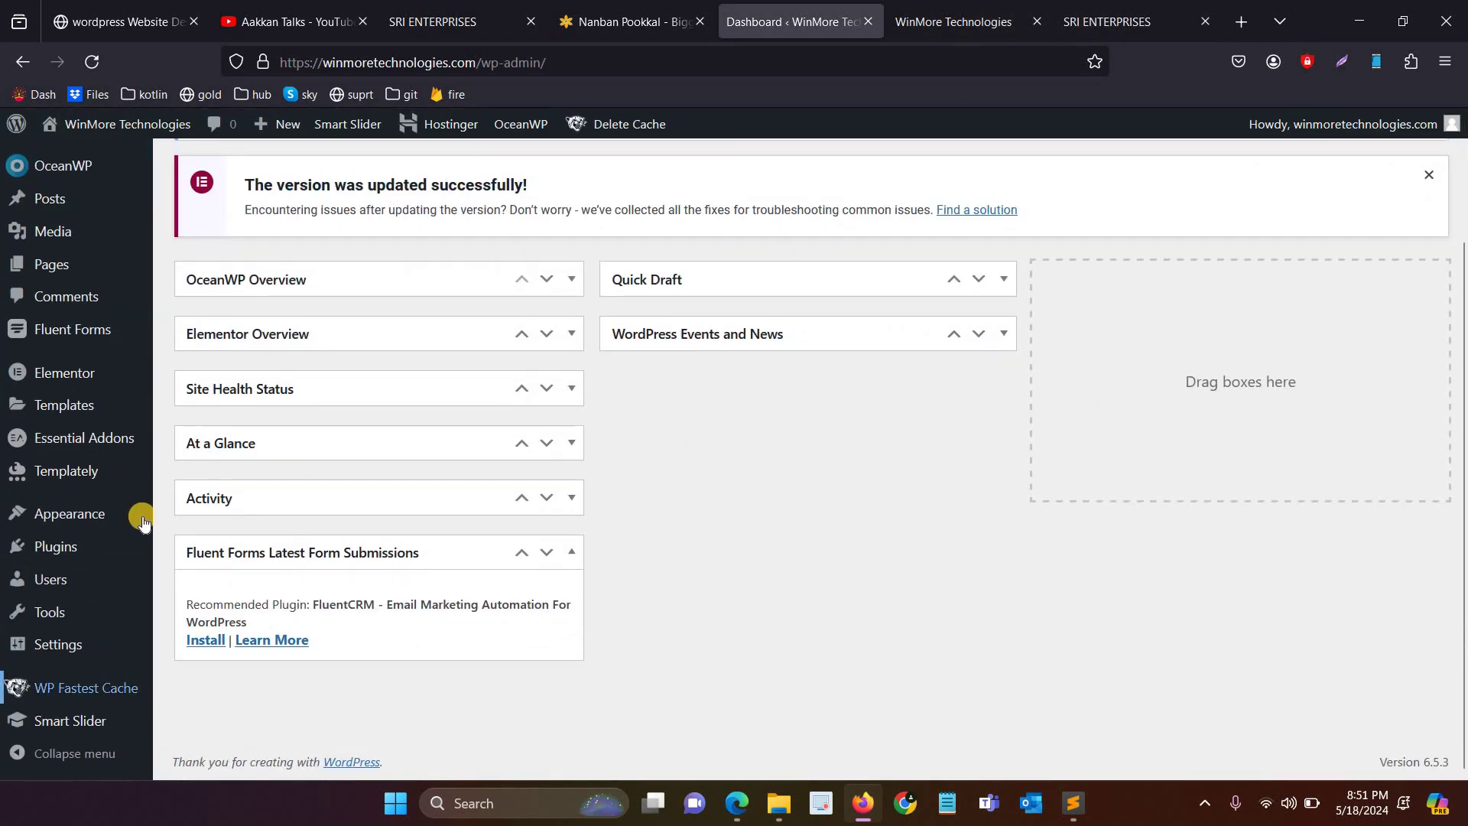
Step: Search the Add Plugins directory for 'whatsapp'
left_click(119, 545)
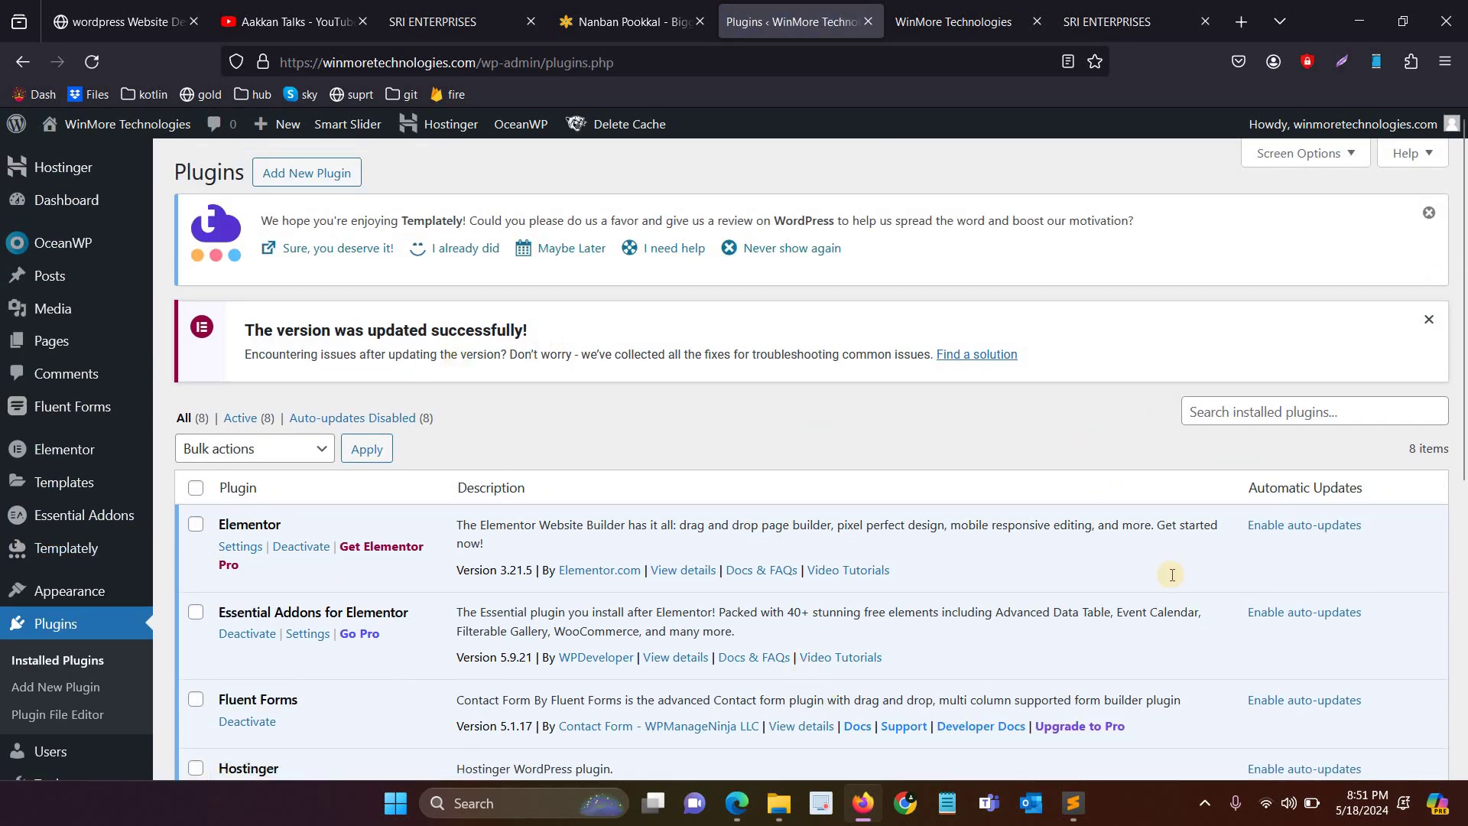
left_click(319, 191)
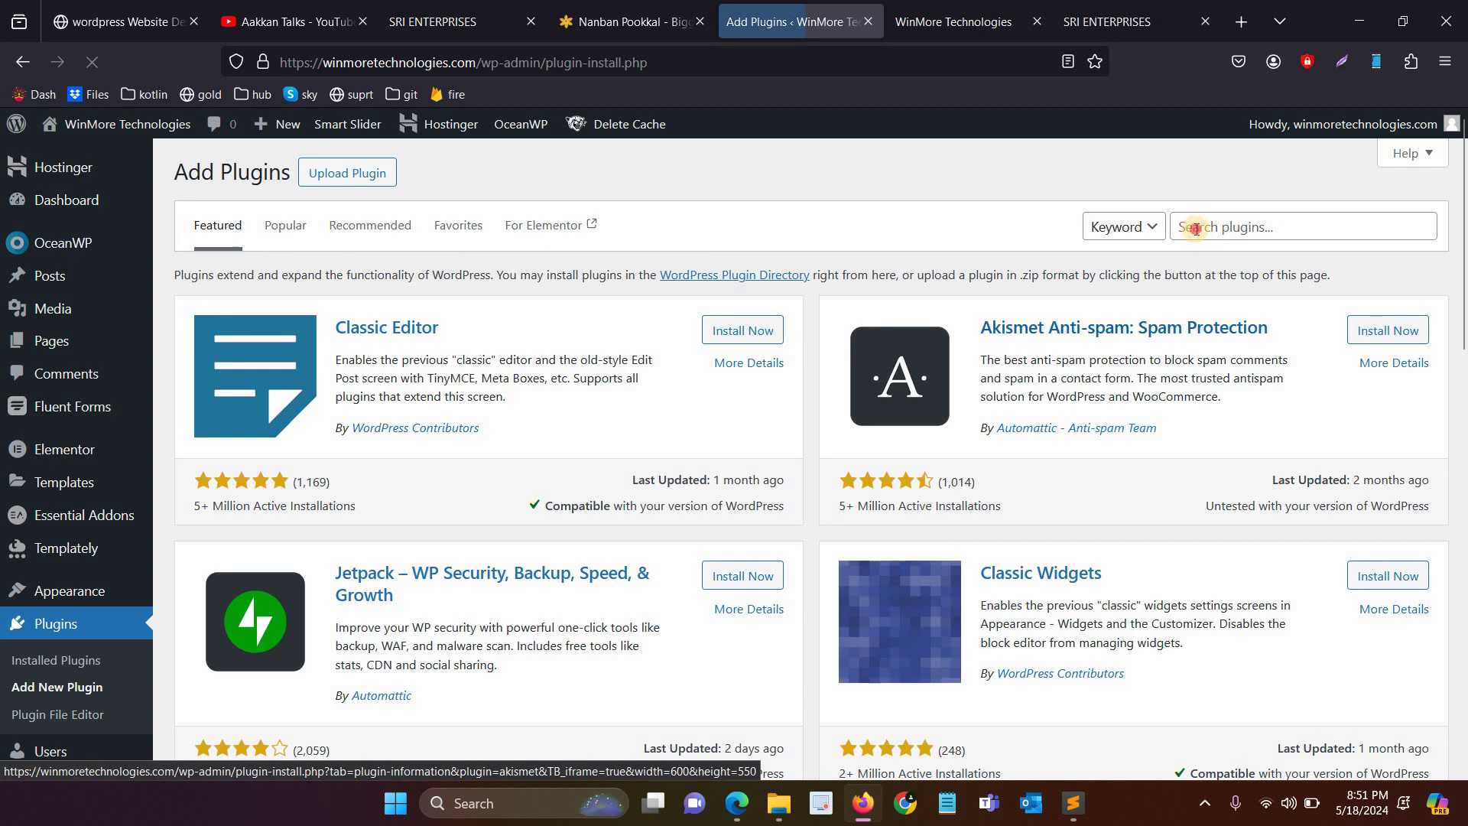
left_click(1182, 229)
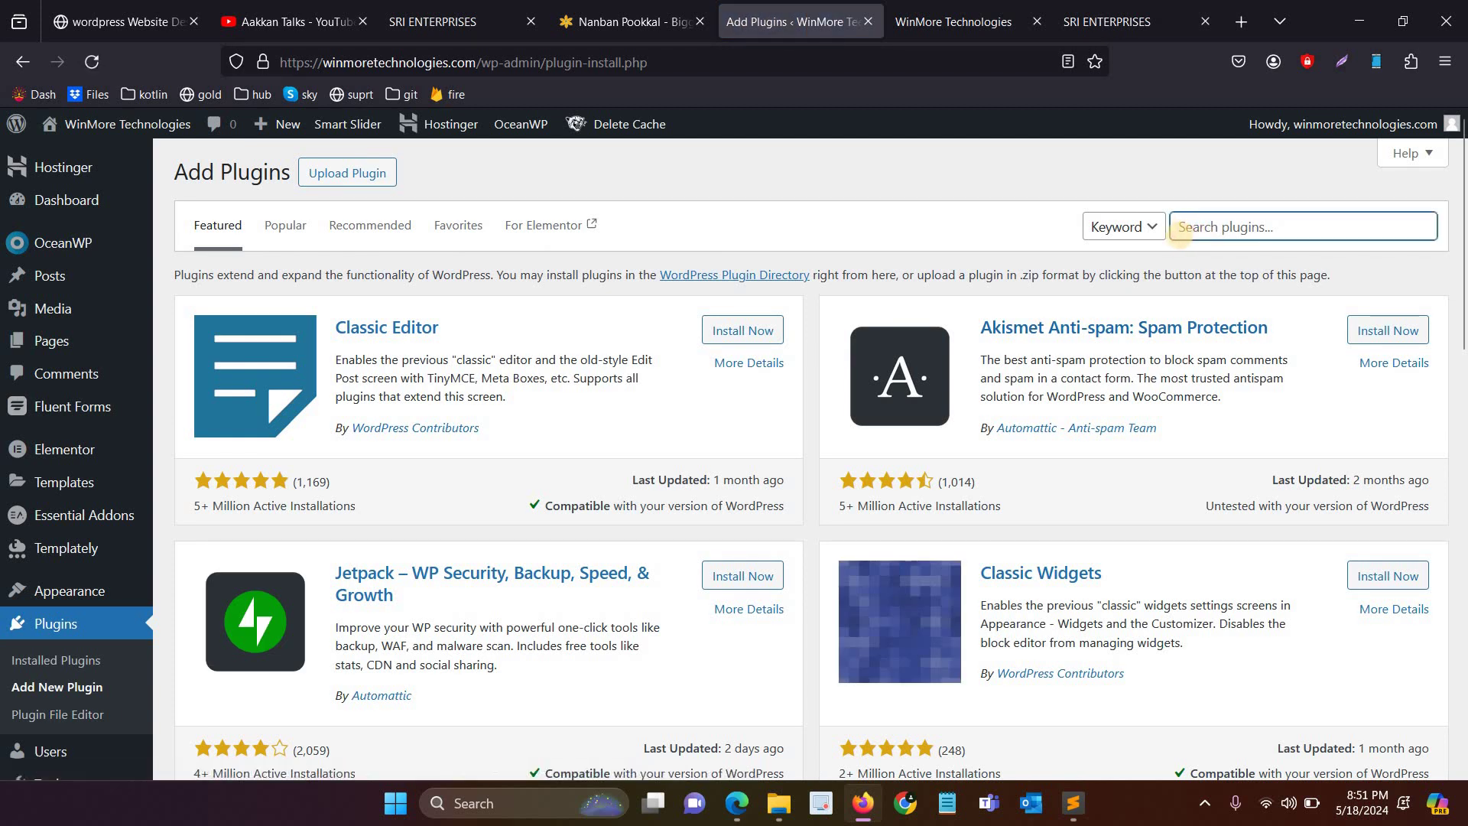
type("whatsa")
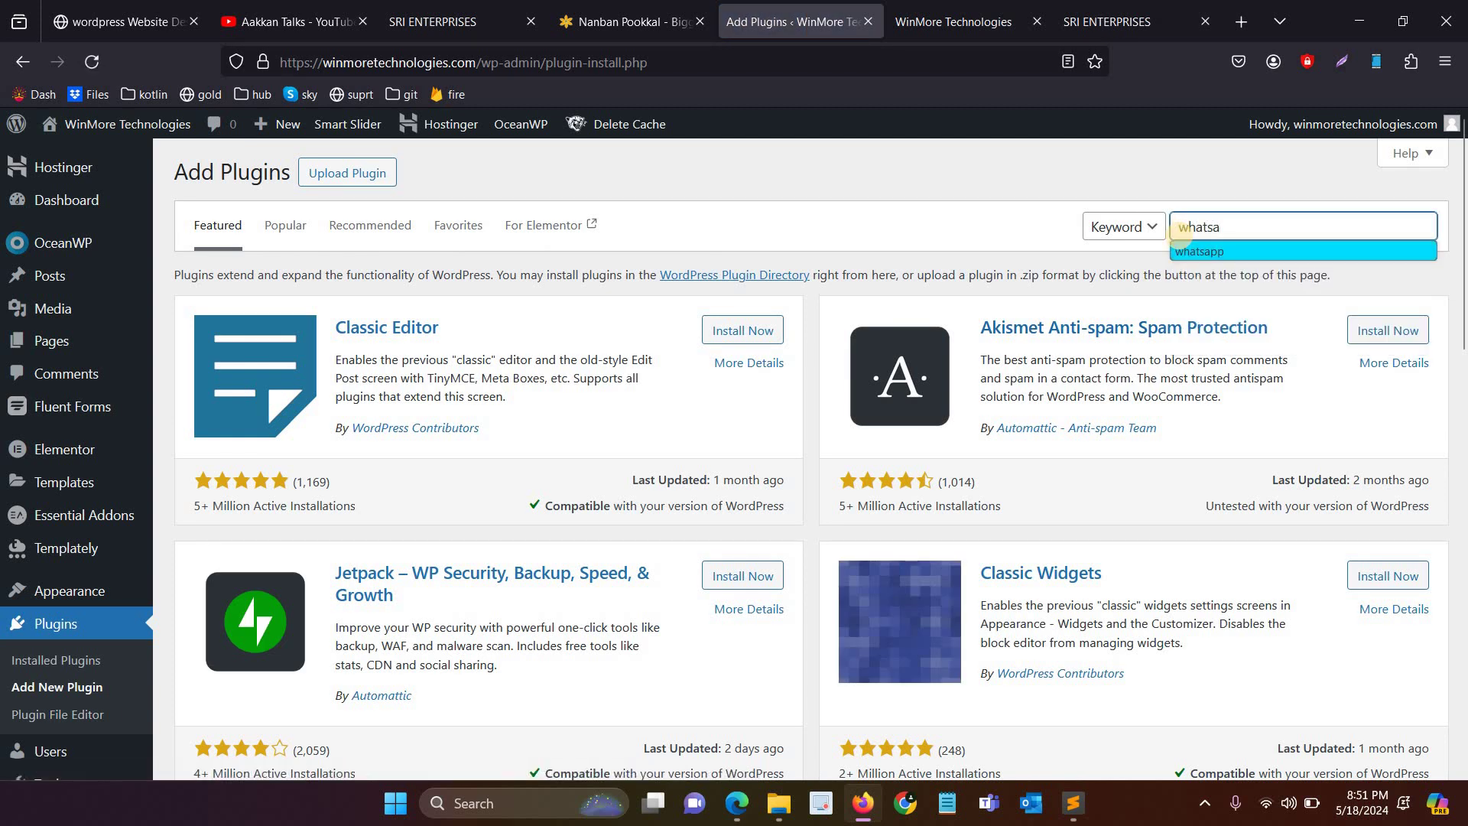
left_click(1193, 252)
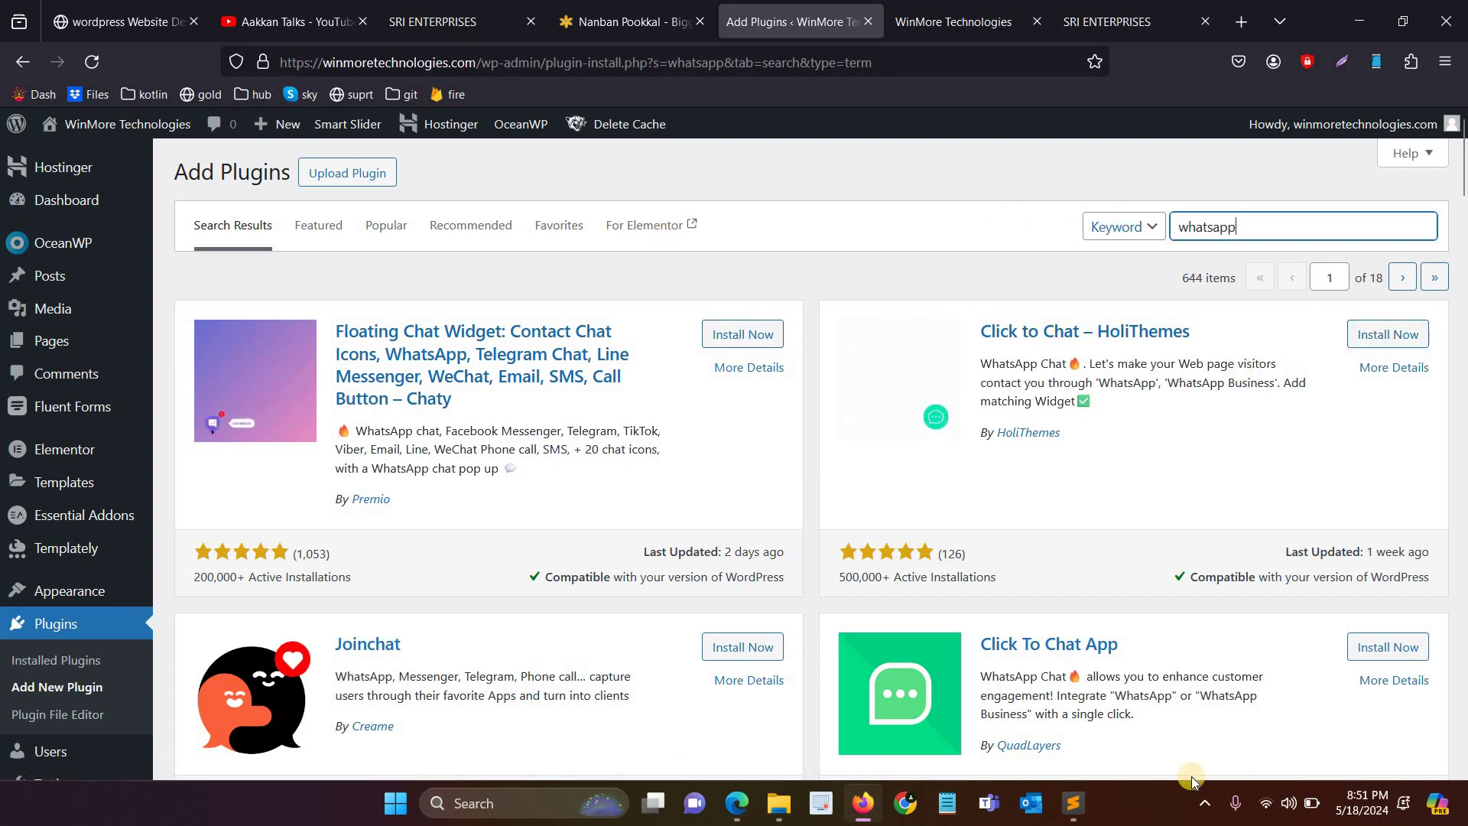
Step: Check the SRI ENTERPRISES site's call button, then replace the plugin search with 'call now'
left_click(1109, 22)
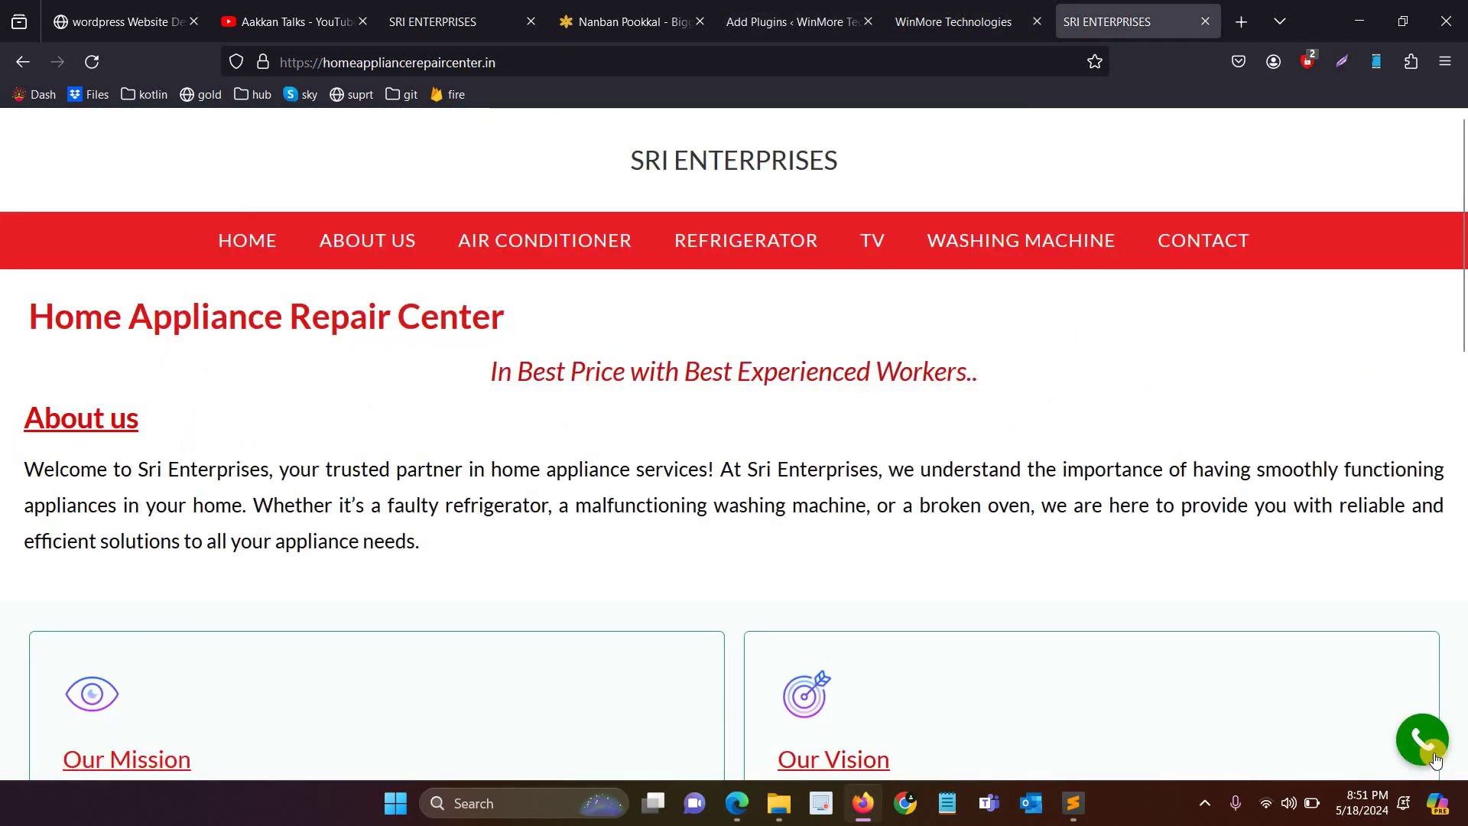
left_click(812, 9)
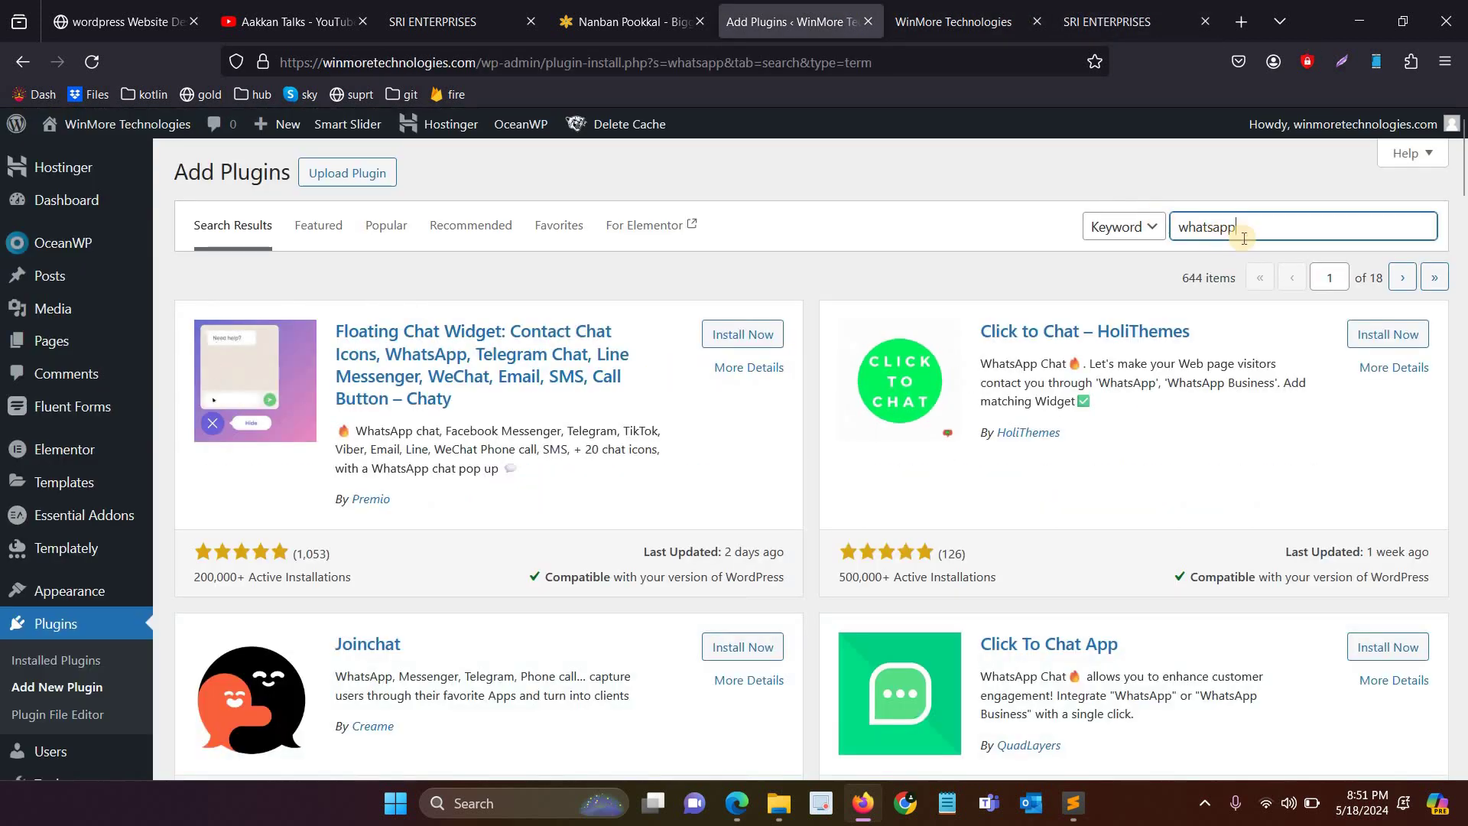
left_click_drag(1027, 210, 1027, 208)
type("call")
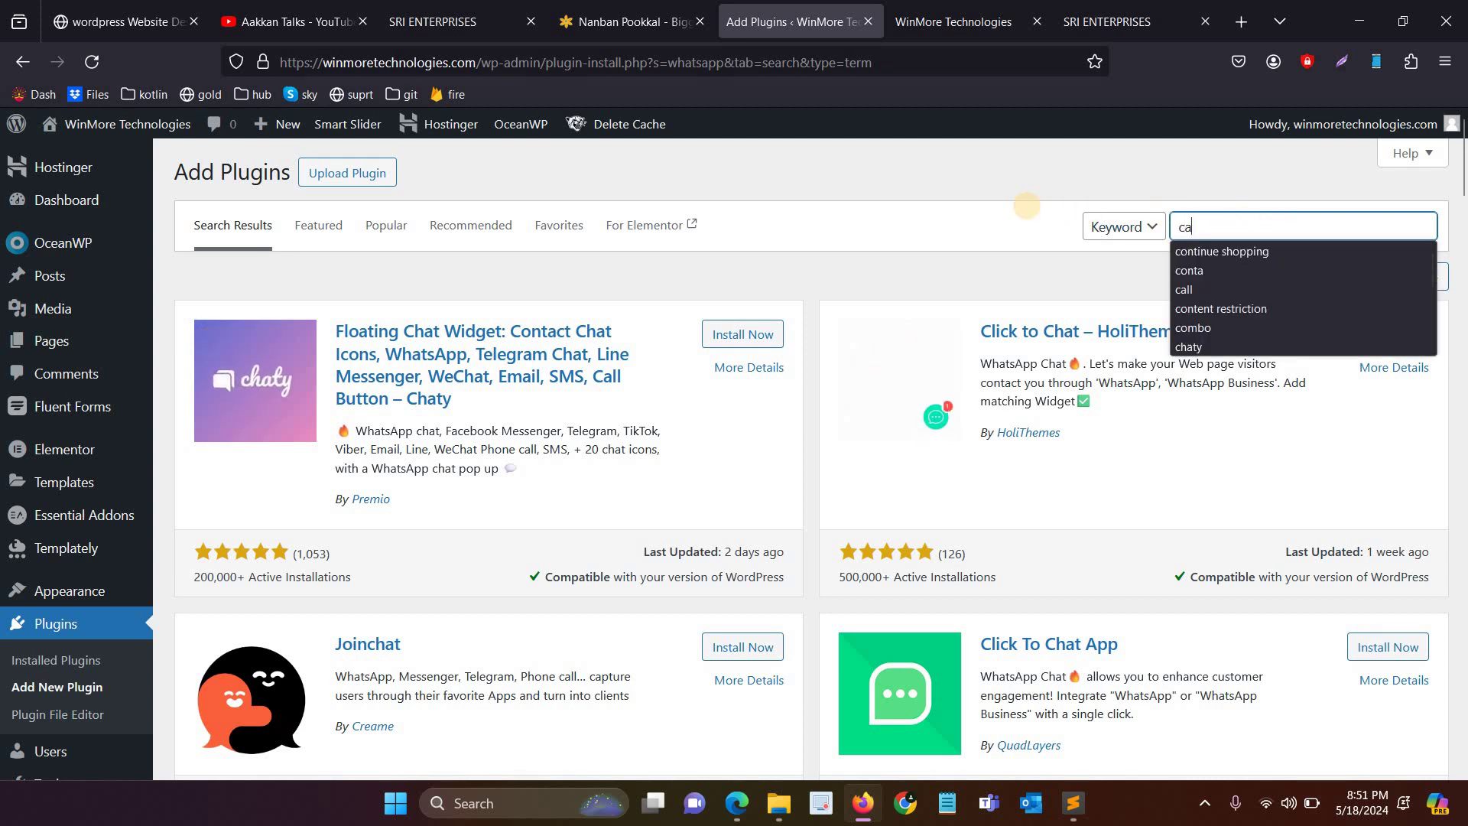
type(" now")
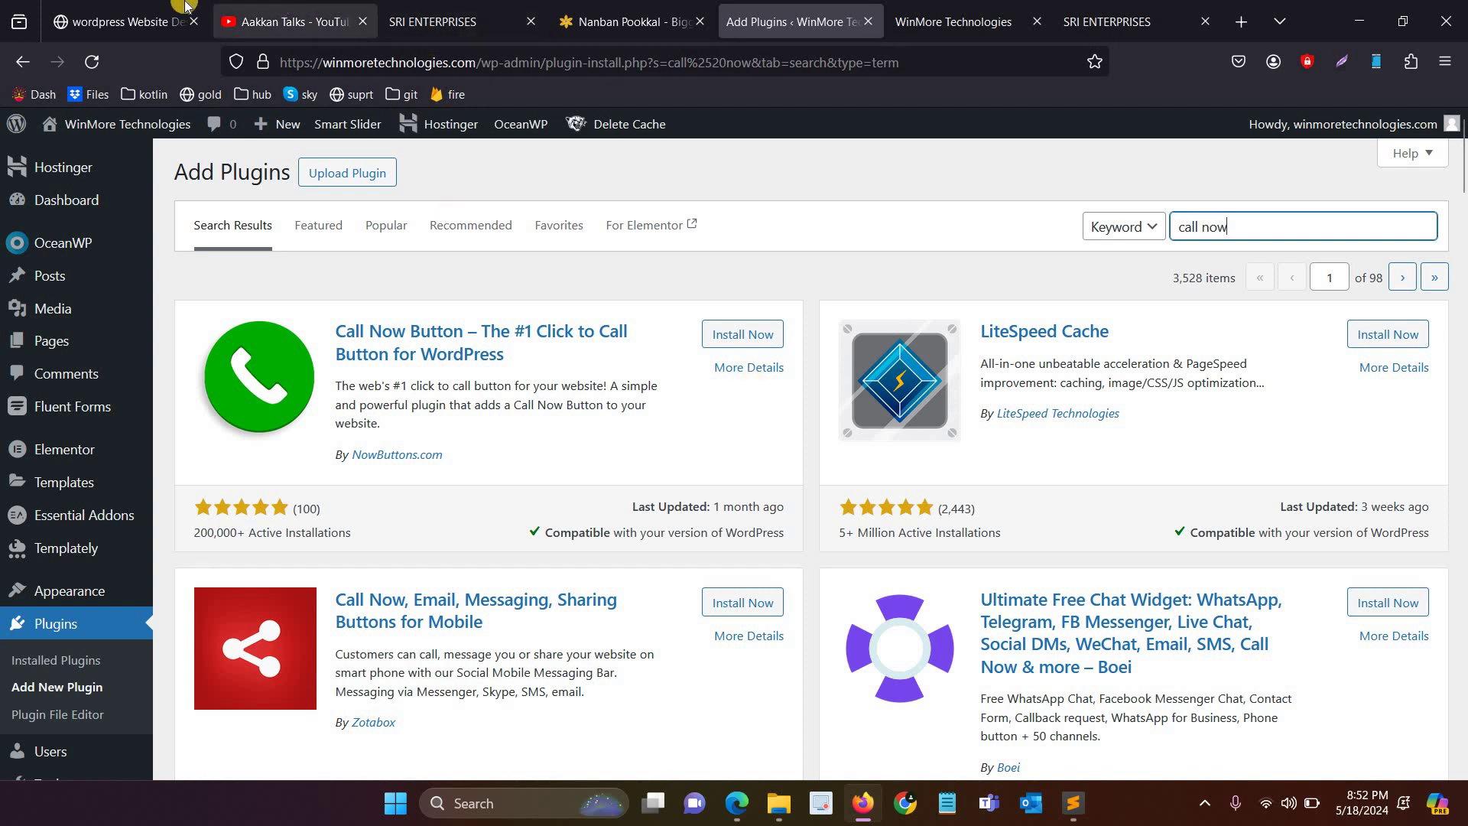
left_click(146, 21)
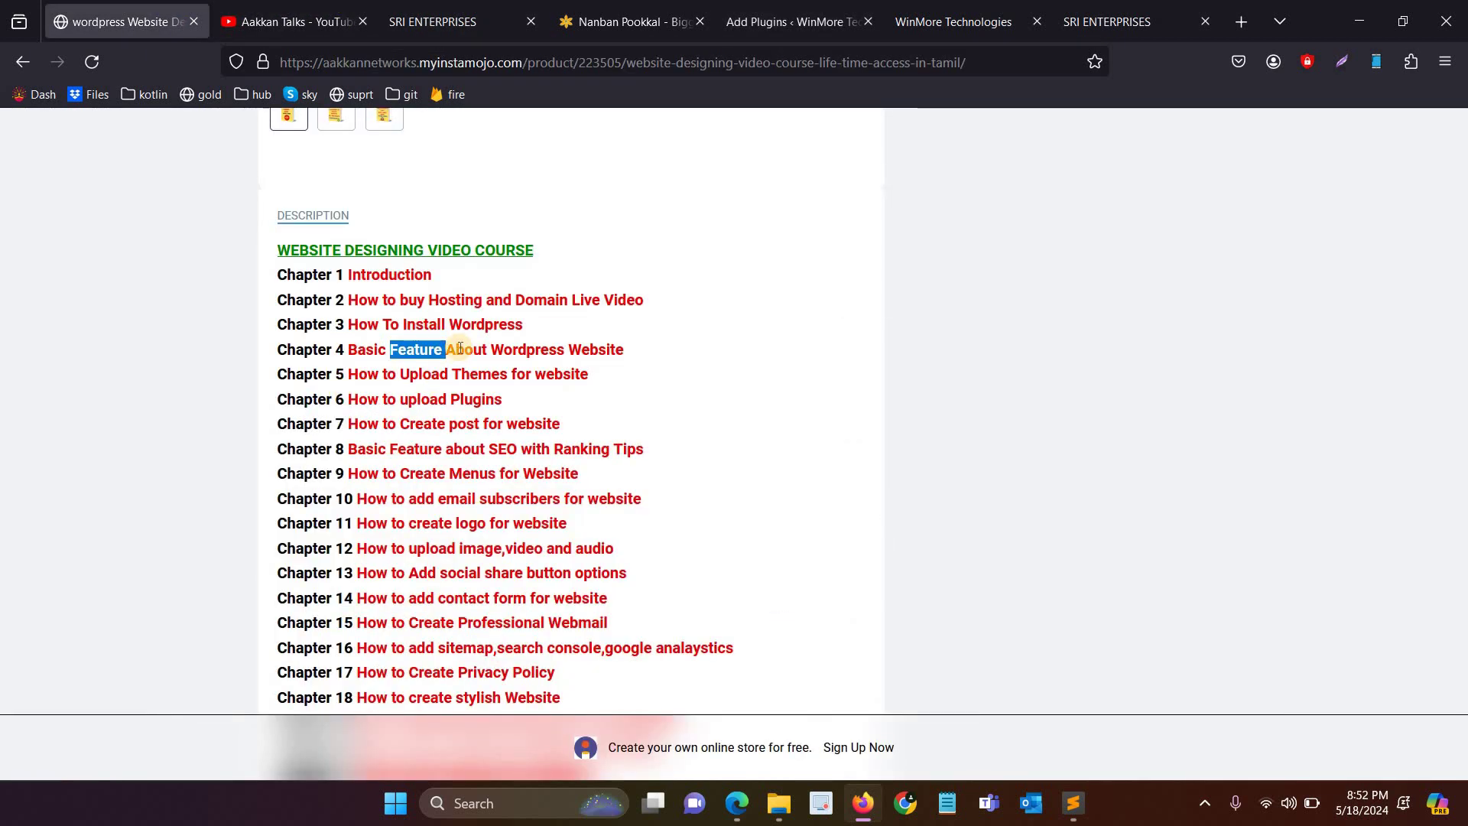
Step: Highlight the Chapter 5 title on the course page
left_click(795, 21)
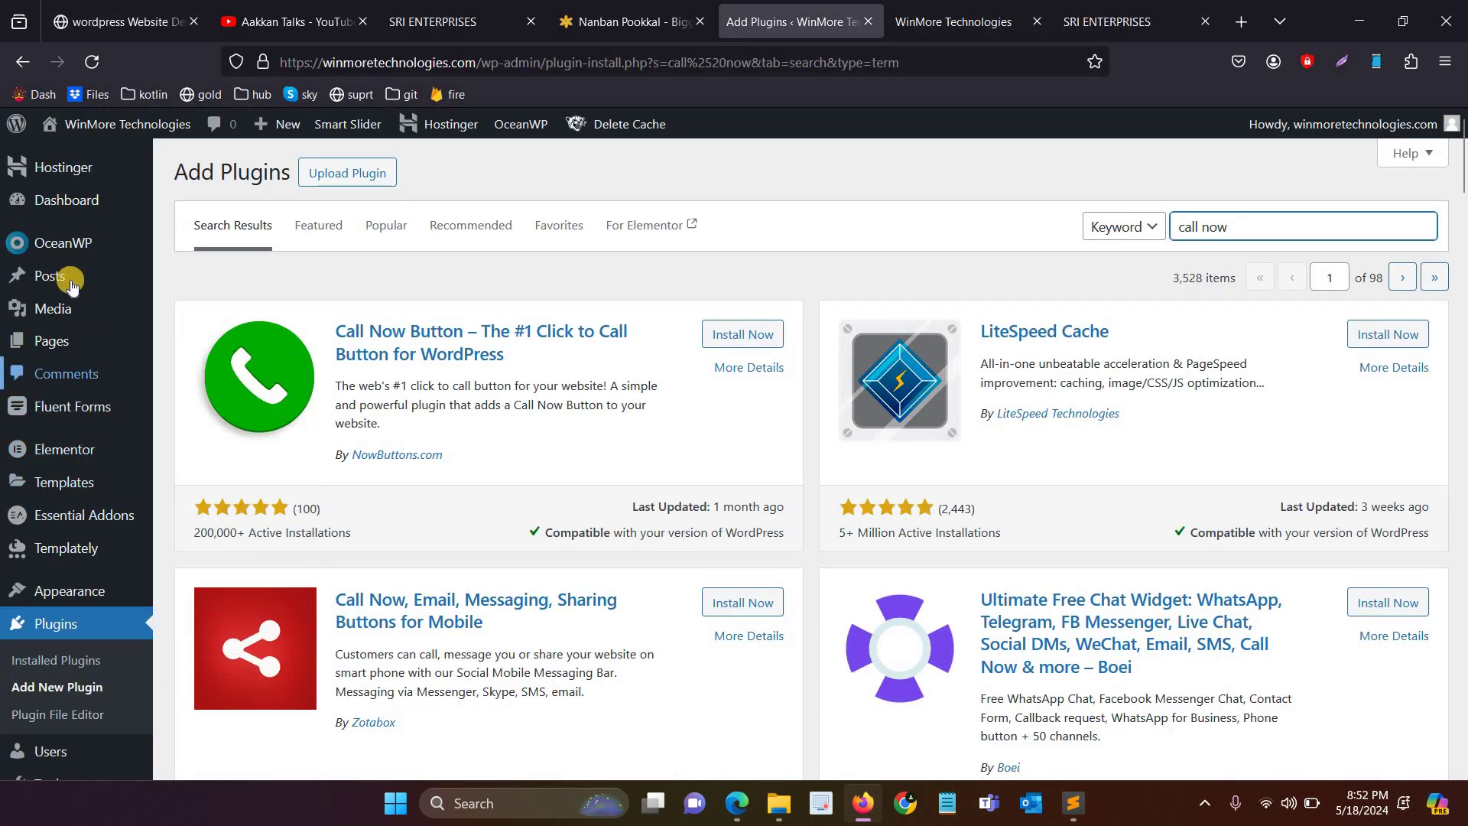
left_click(125, 7)
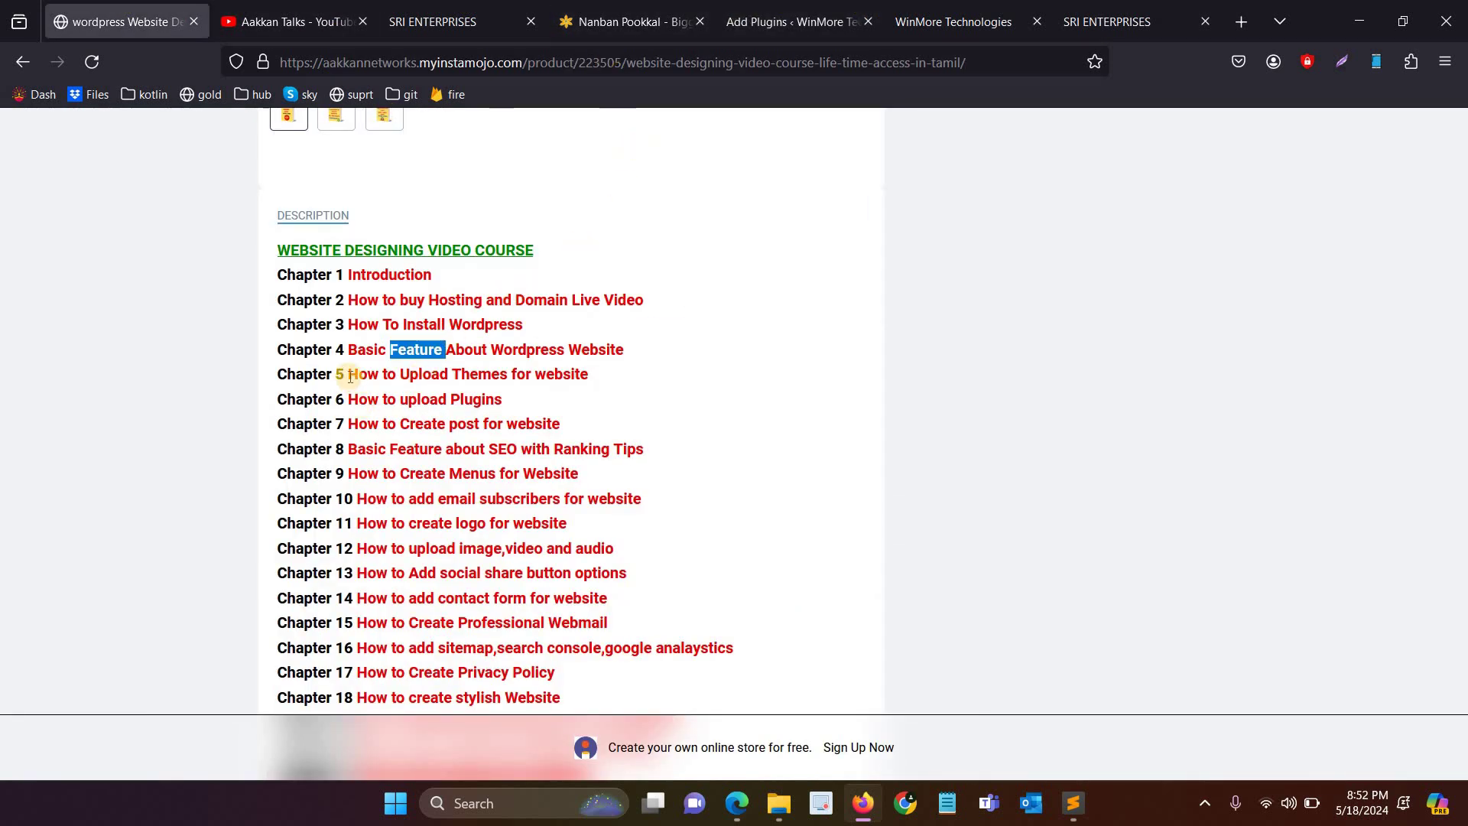
left_click_drag(363, 375, 593, 374)
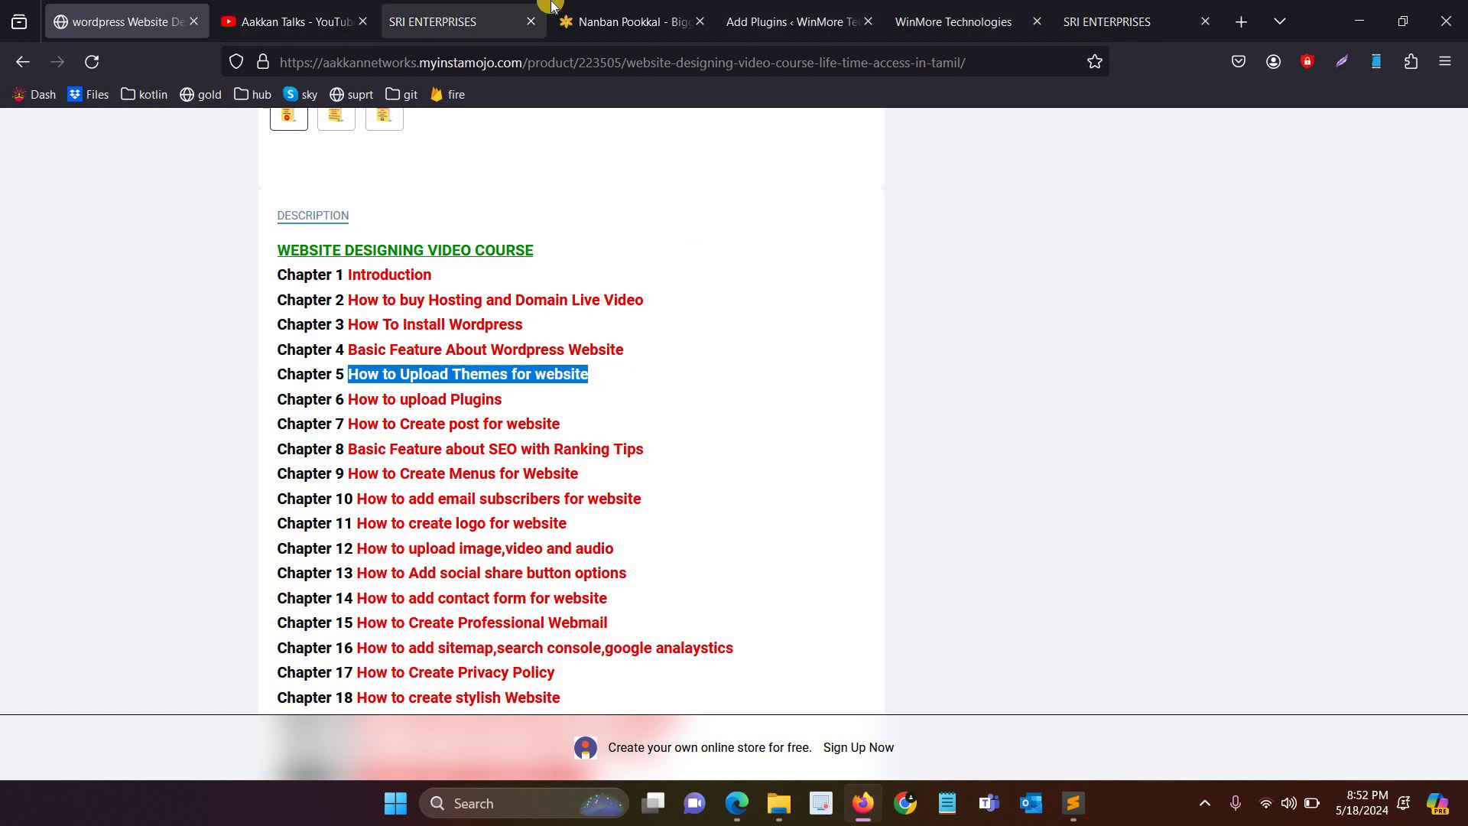
Step: Open Appearance > Themes and glance over the live WinMore Technologies site
left_click(790, 9)
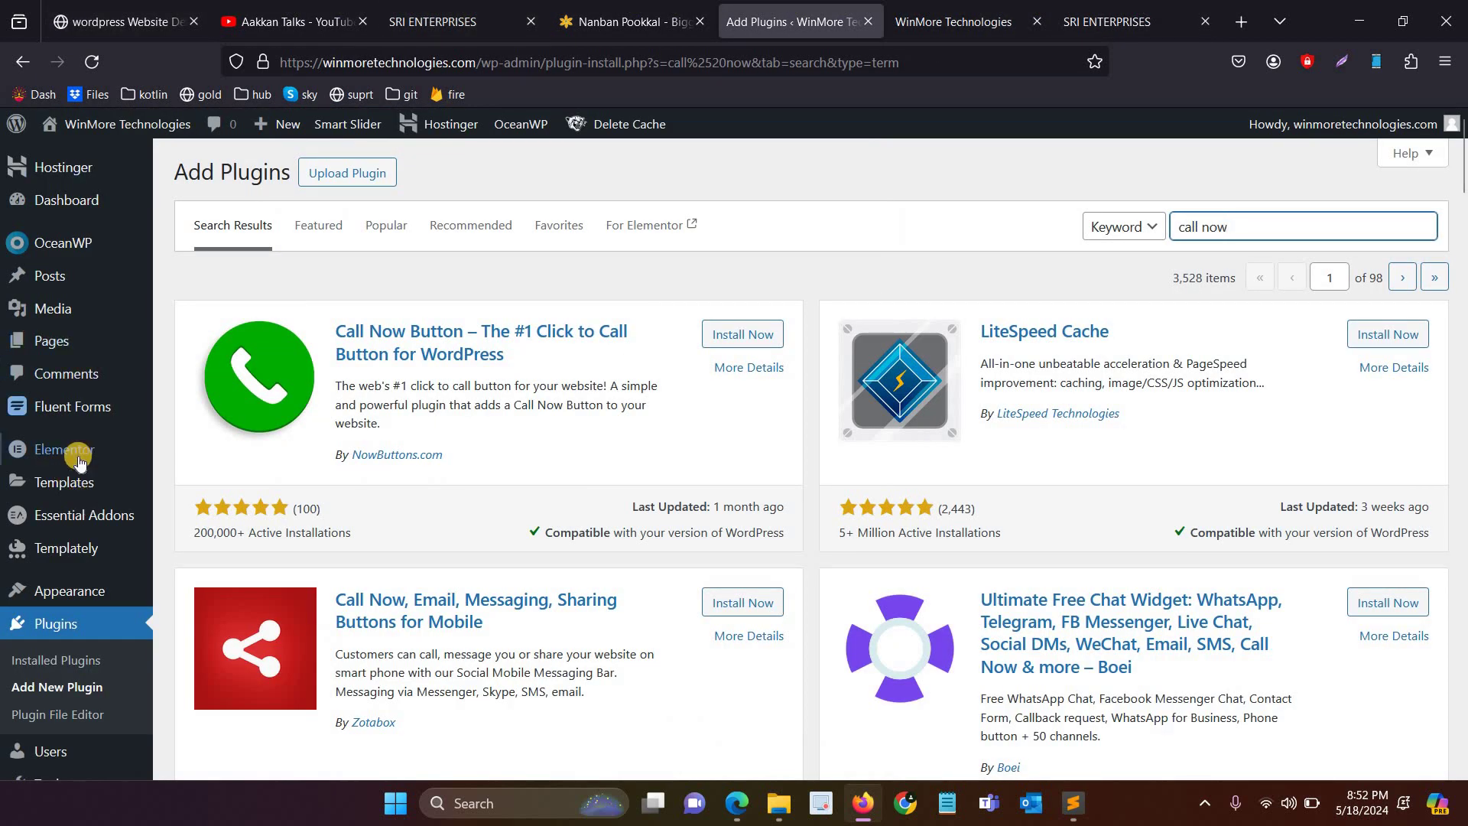
scroll(87, 459, "down", 4)
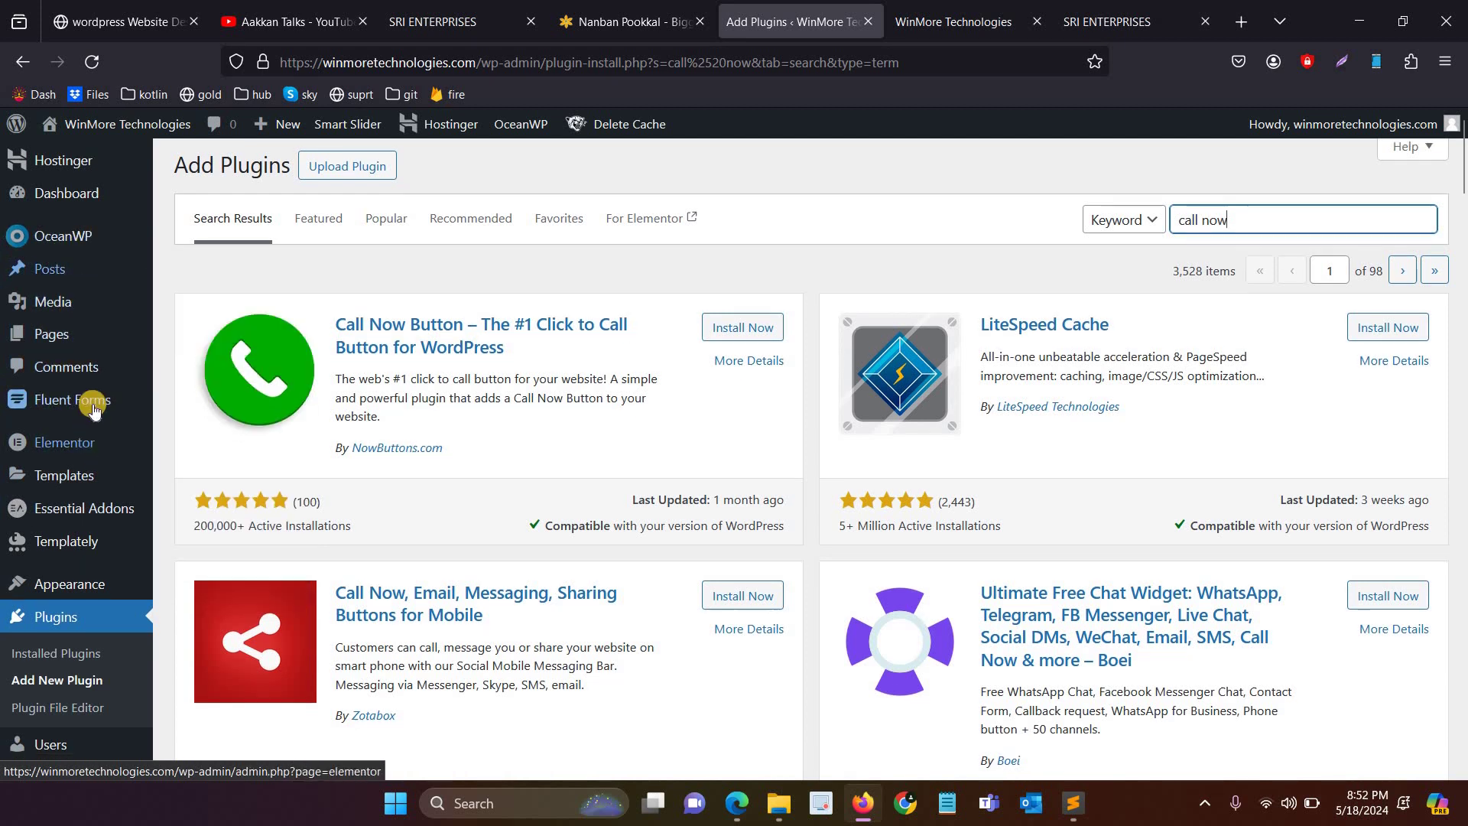
mouse_move(121, 419)
left_click(195, 422)
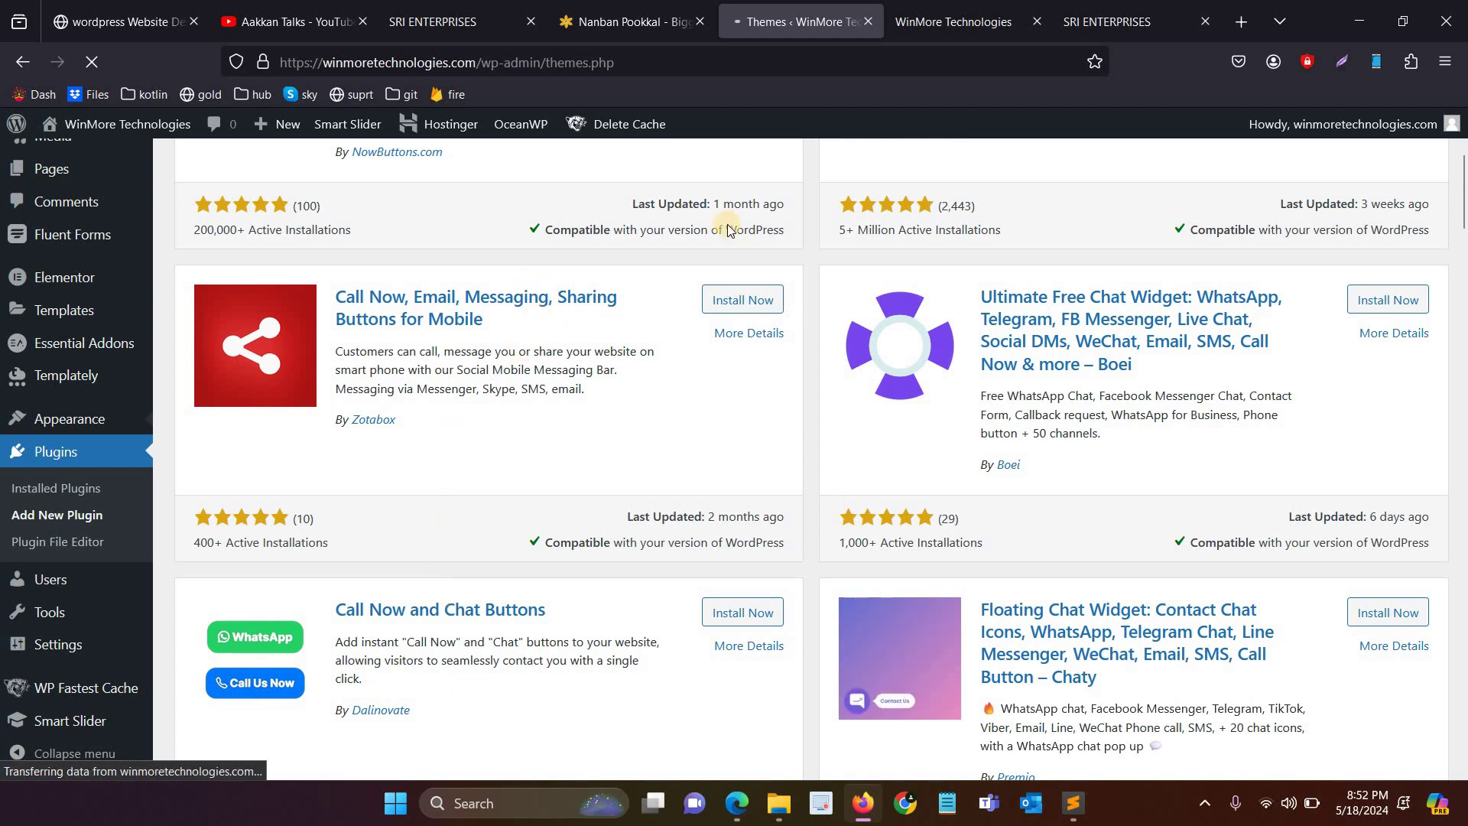
key("ctrl+Tab")
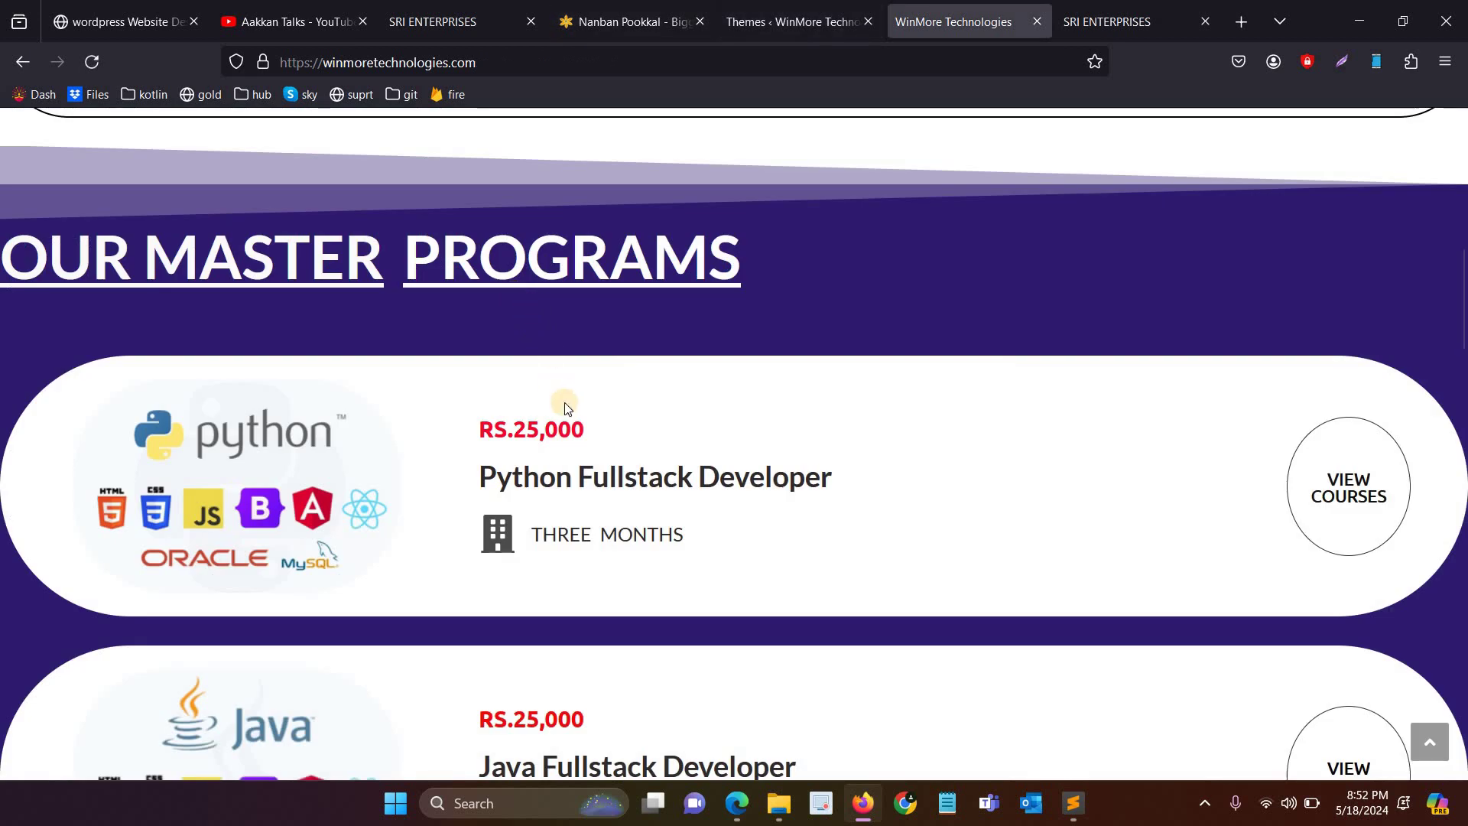
scroll(575, 438, "down", 3)
scroll(575, 437, "up", 10)
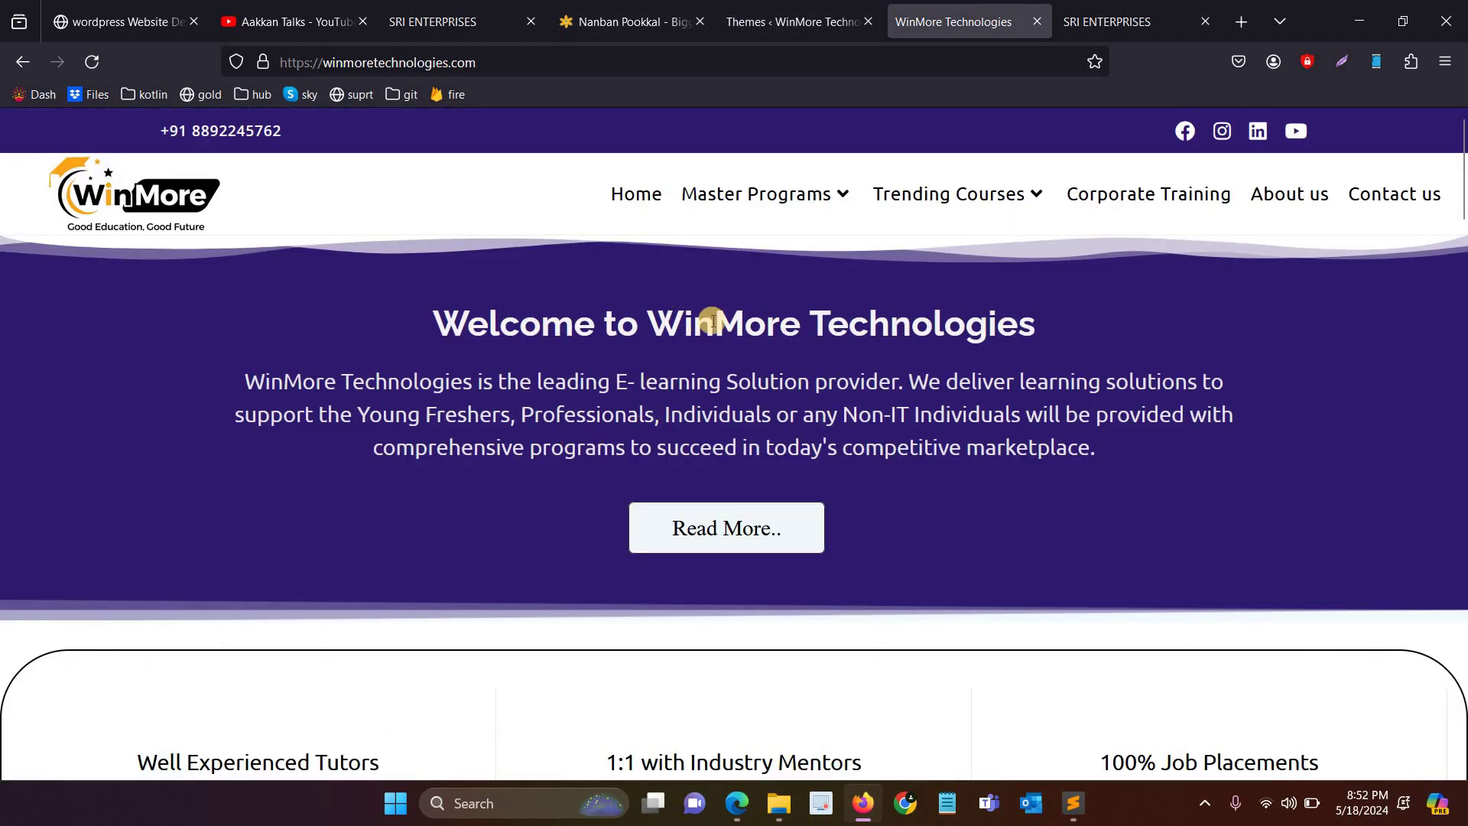
Step: Open Add New Theme and preview the Kadence theme's details
left_click(795, 21)
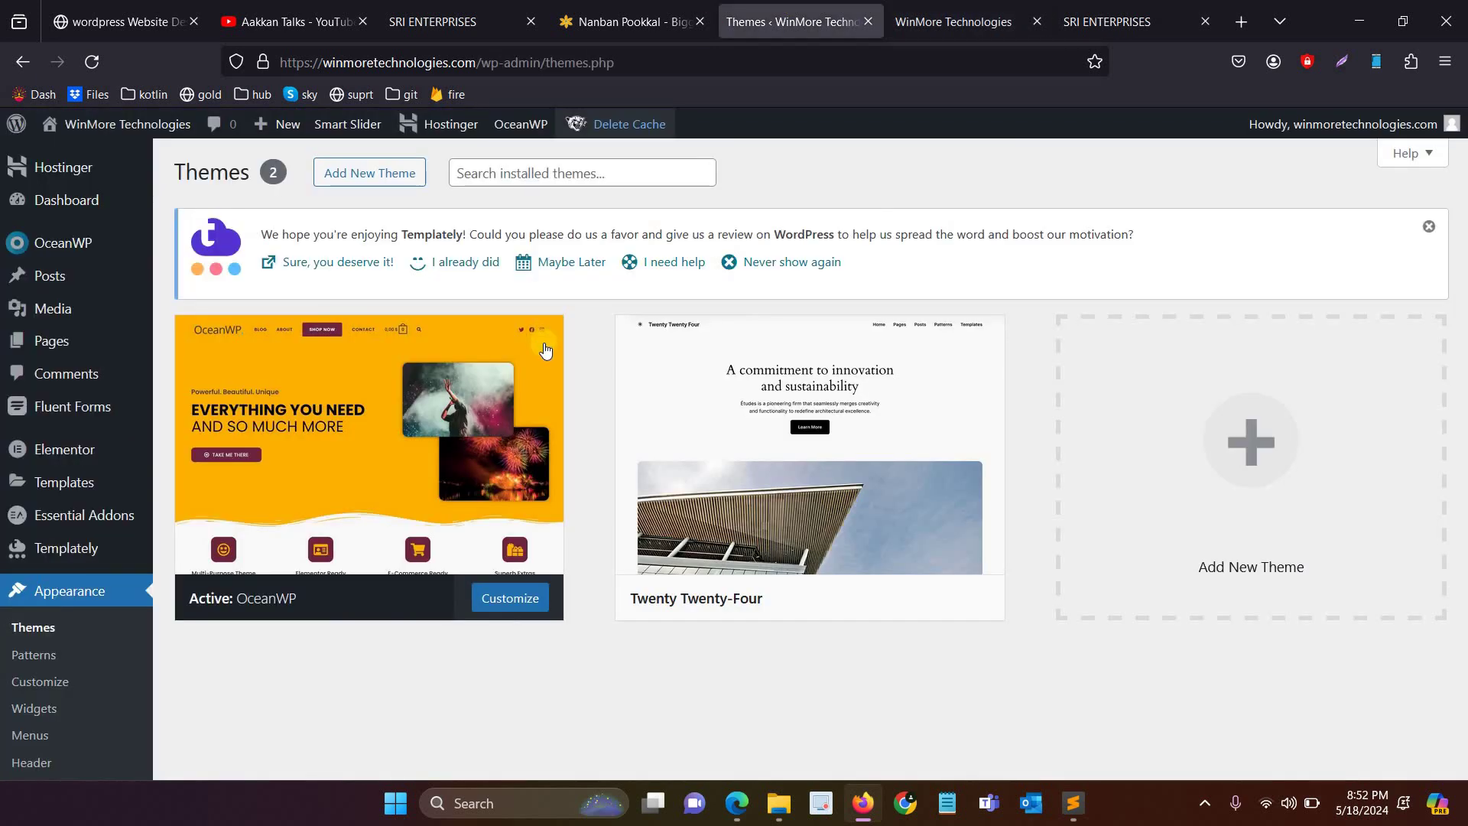
scroll(572, 426, "up", 1)
left_click(372, 183)
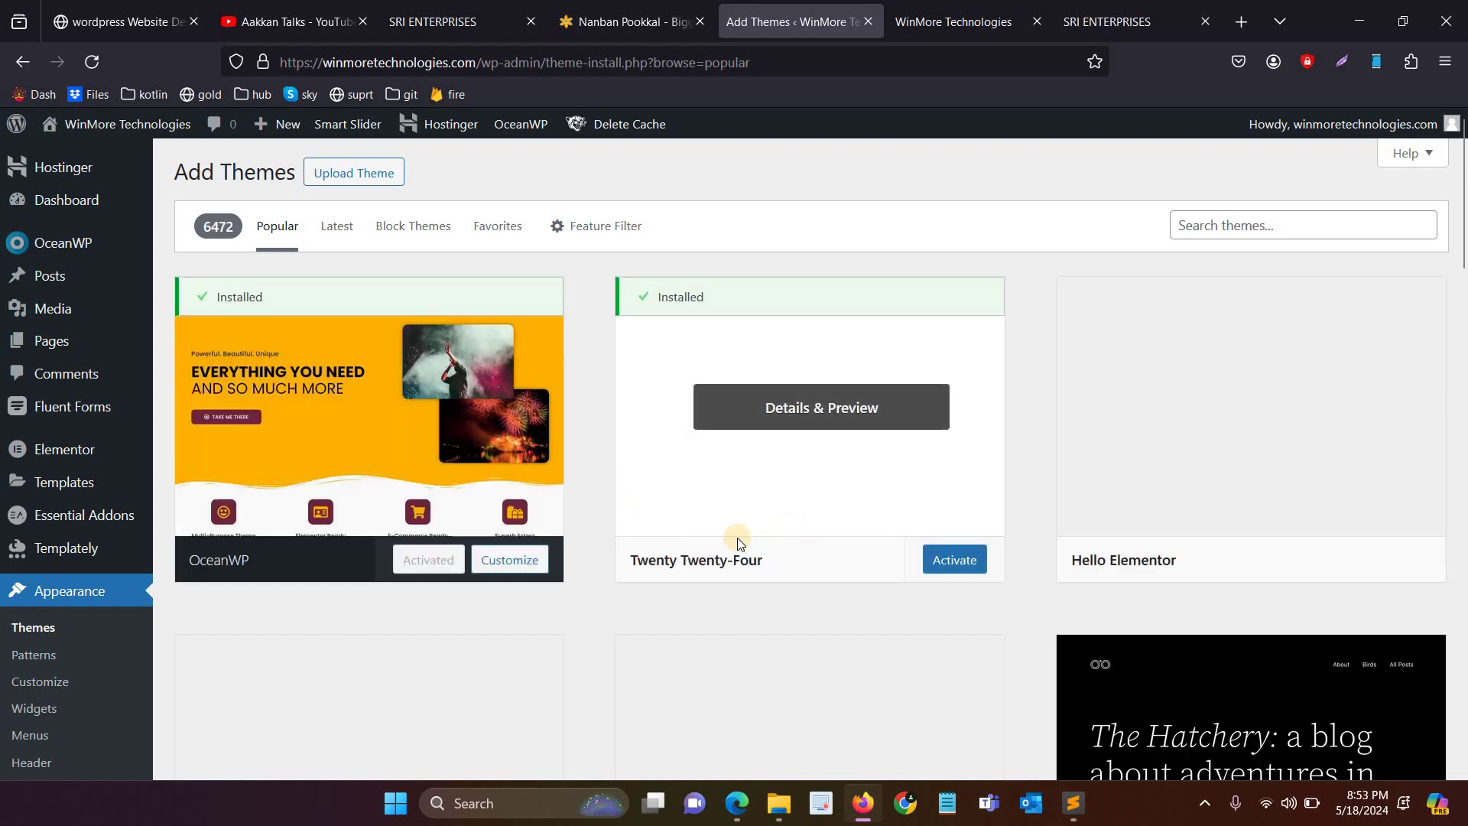
scroll(738, 541, "down", 8)
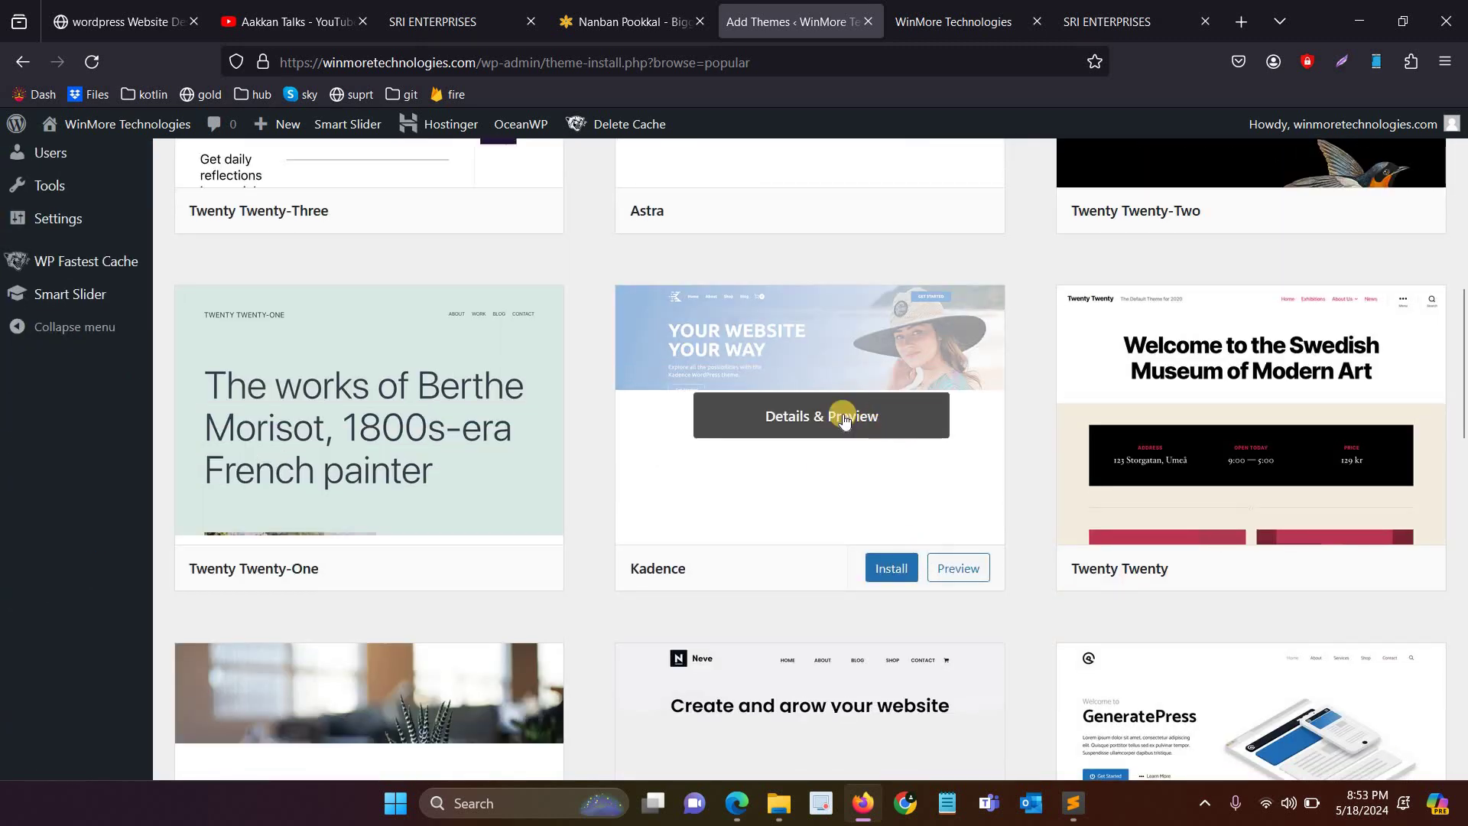
left_click(844, 418)
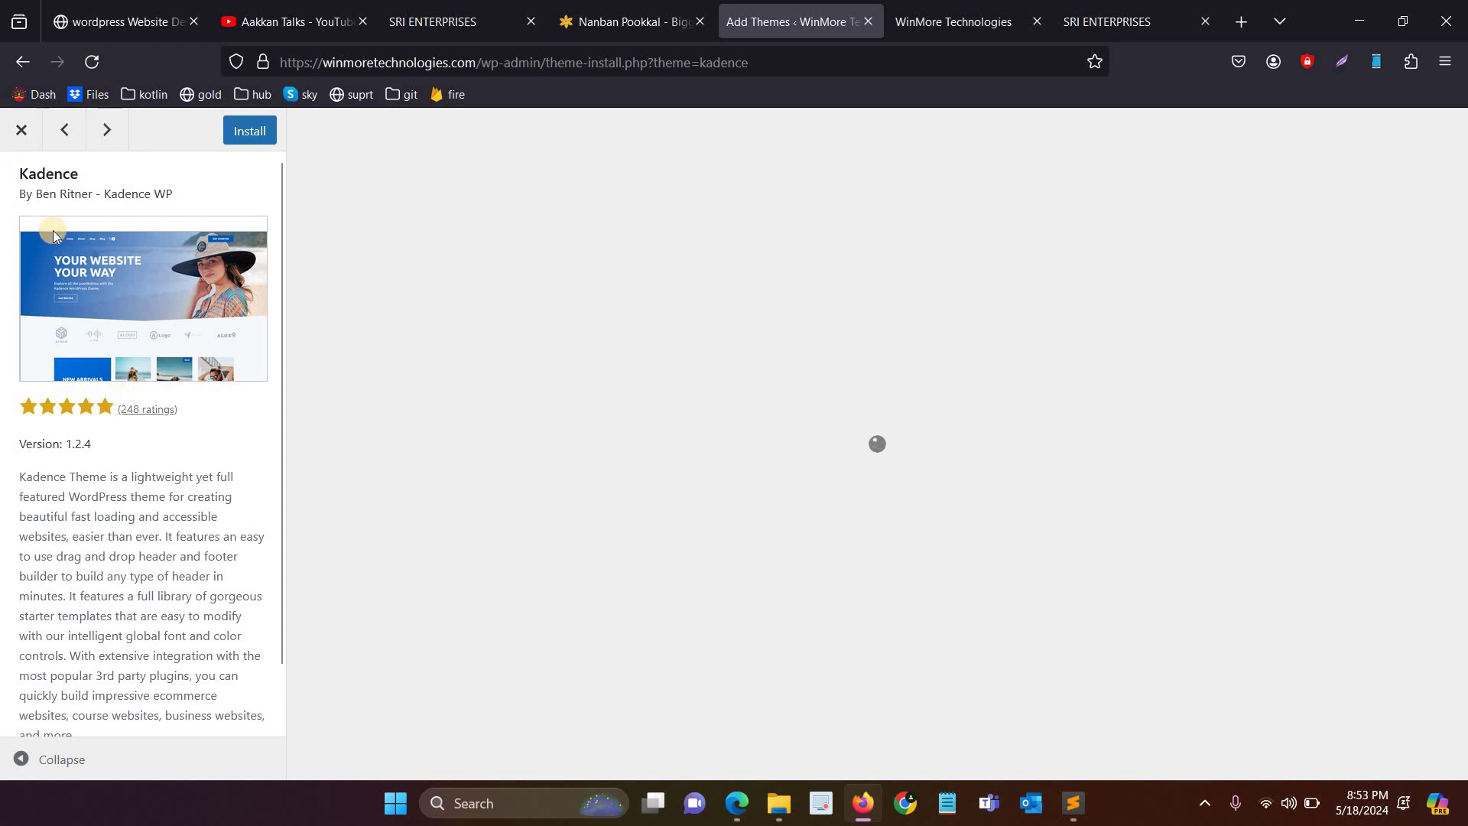
left_click(16, 129)
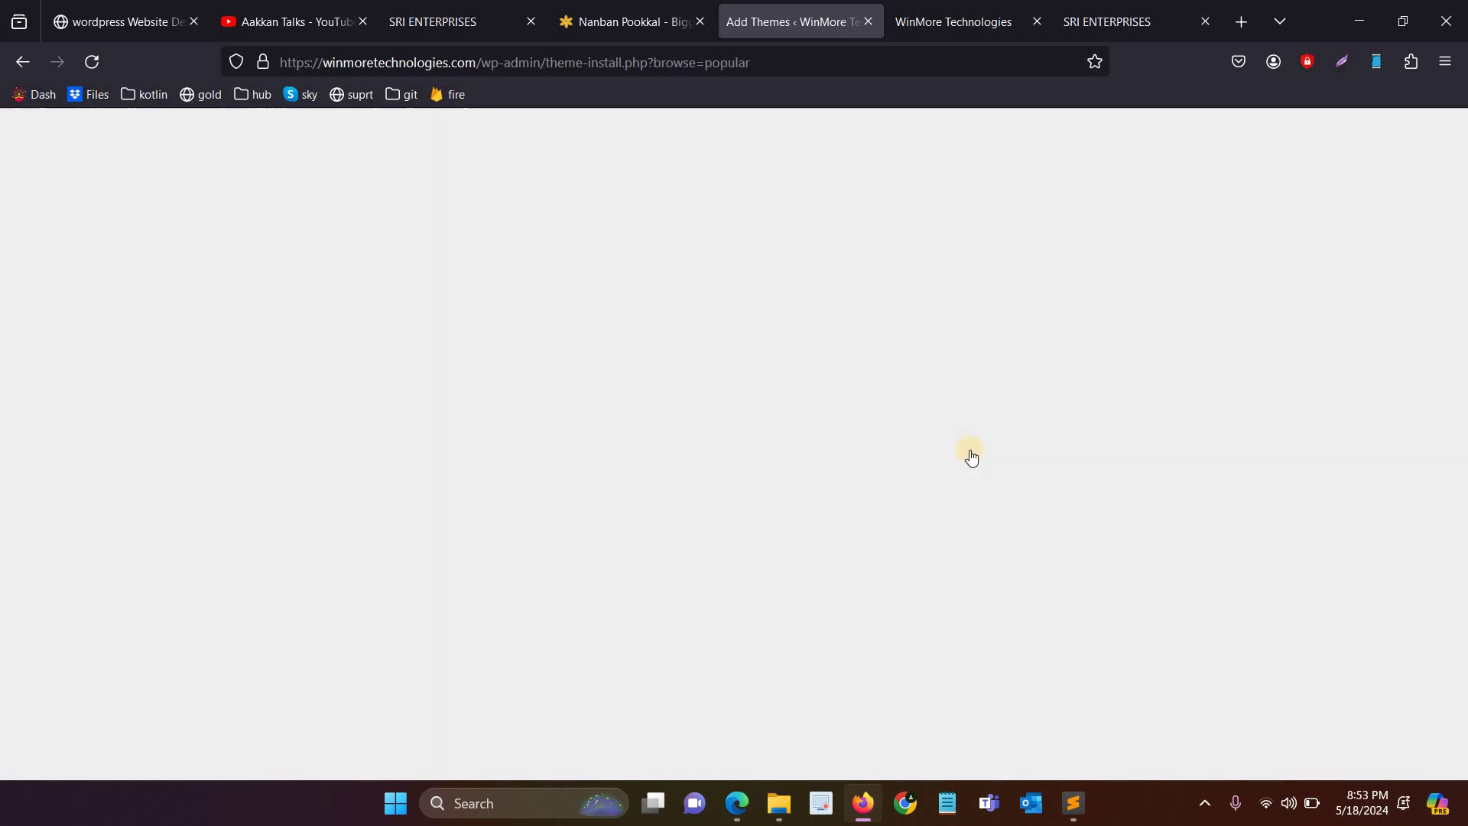
Step: Scroll through the popular themes grid on the Add Themes page
scroll(754, 406, "down", 4)
scroll(757, 419, "down", 5)
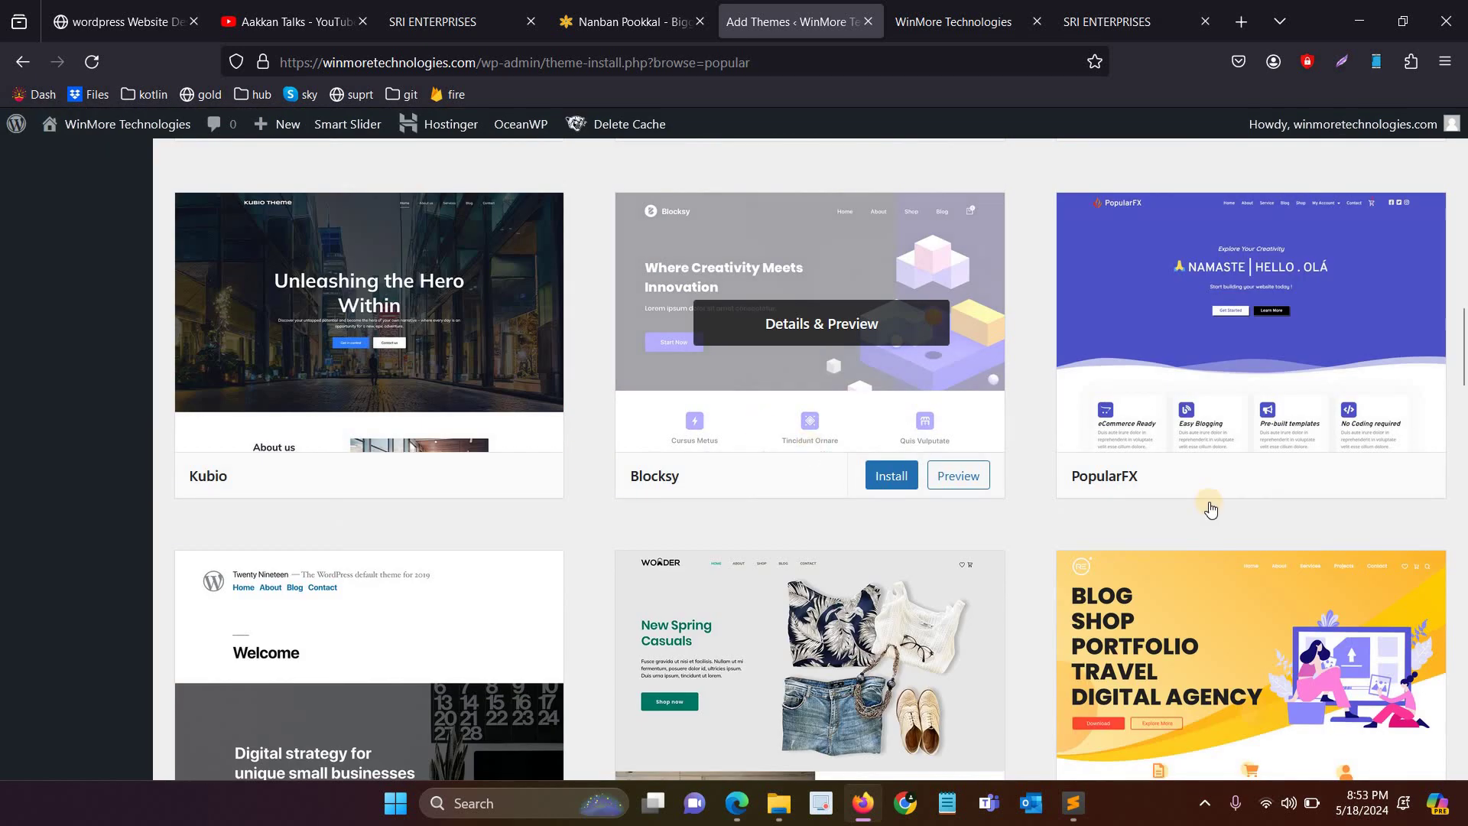
scroll(1210, 508, "down", 3)
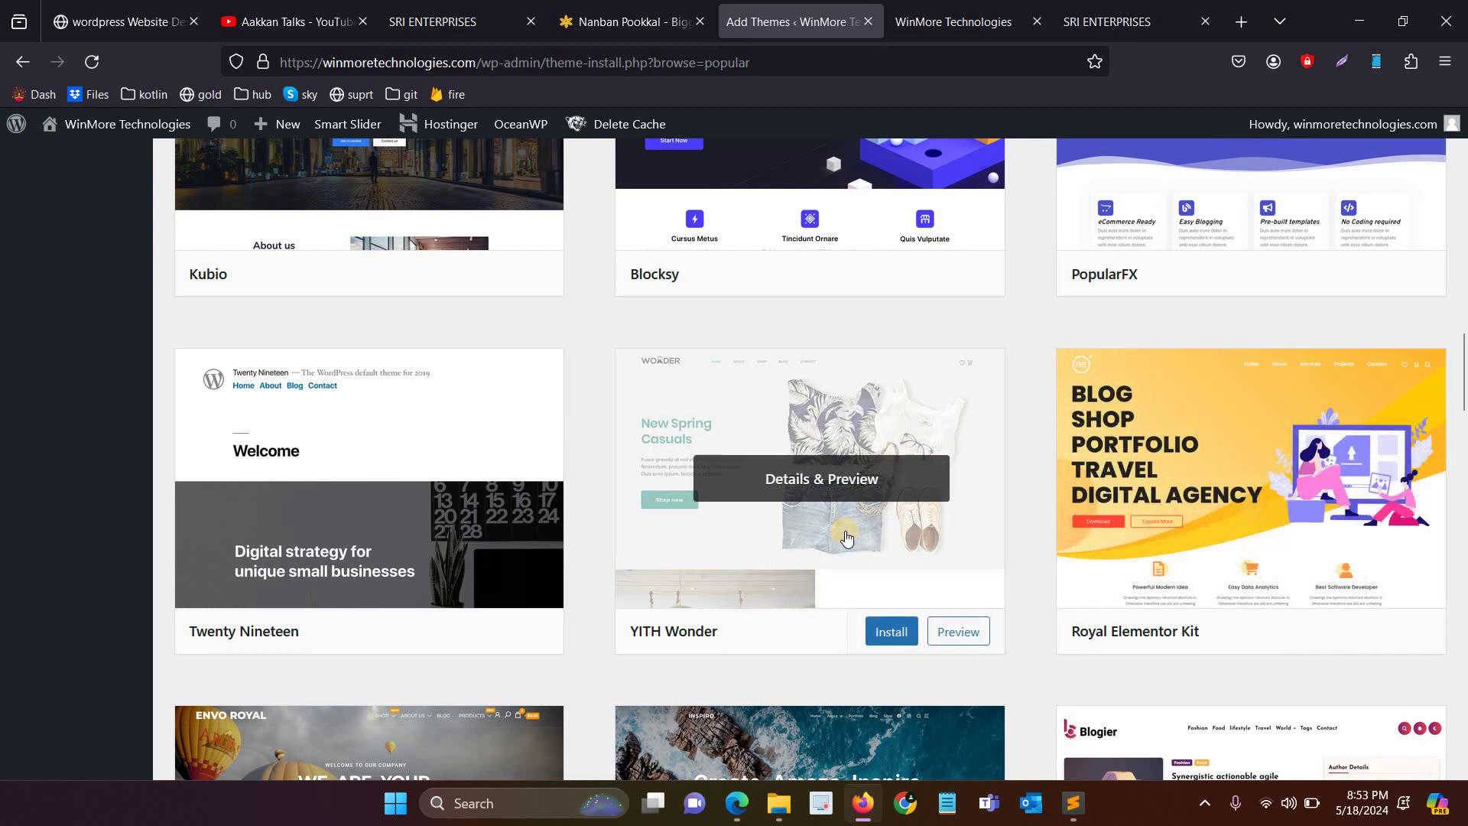
scroll(811, 459, "up", 7)
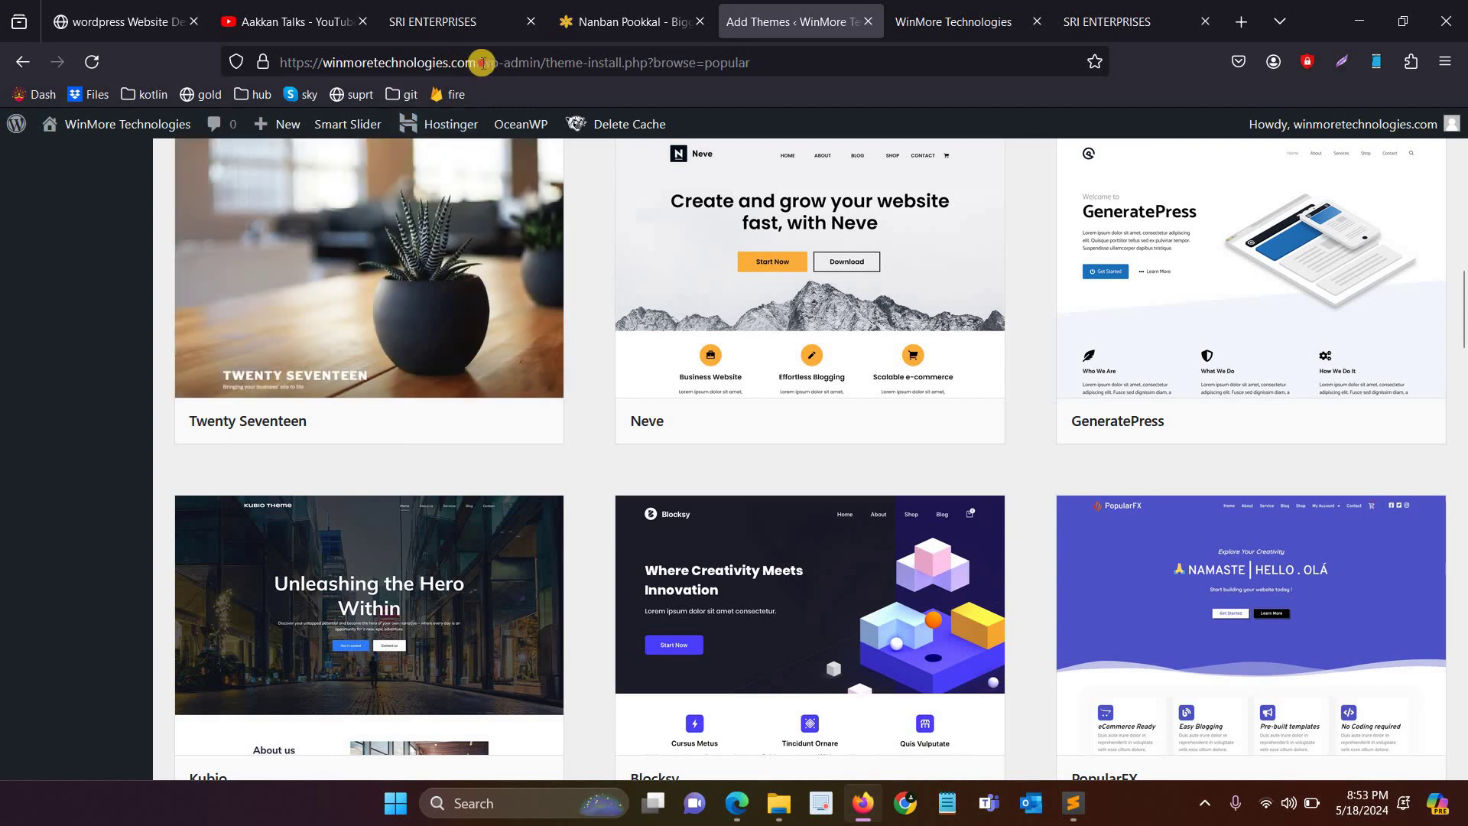
left_click_drag(482, 61, 285, 58)
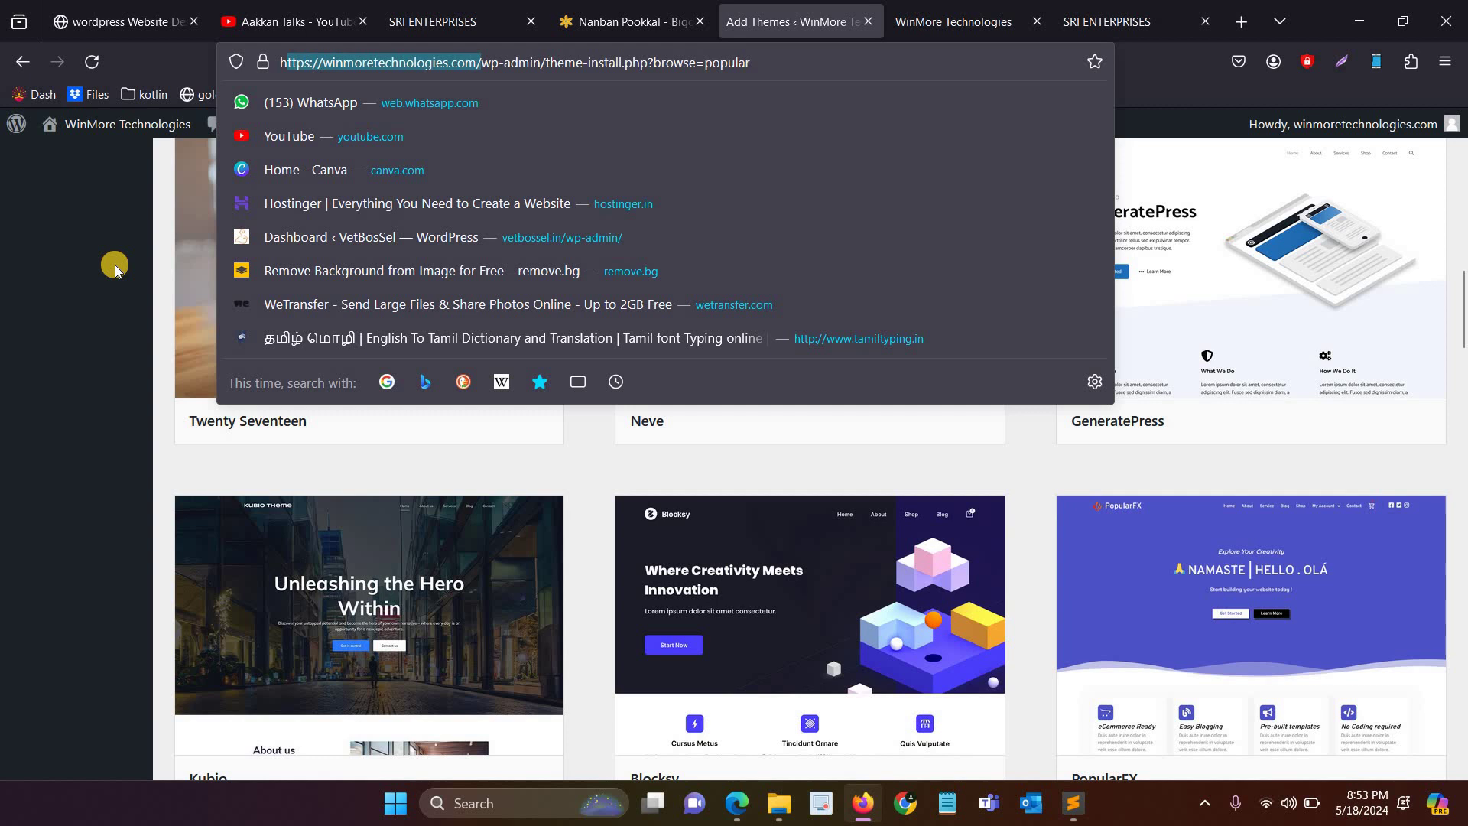
left_click(157, 310)
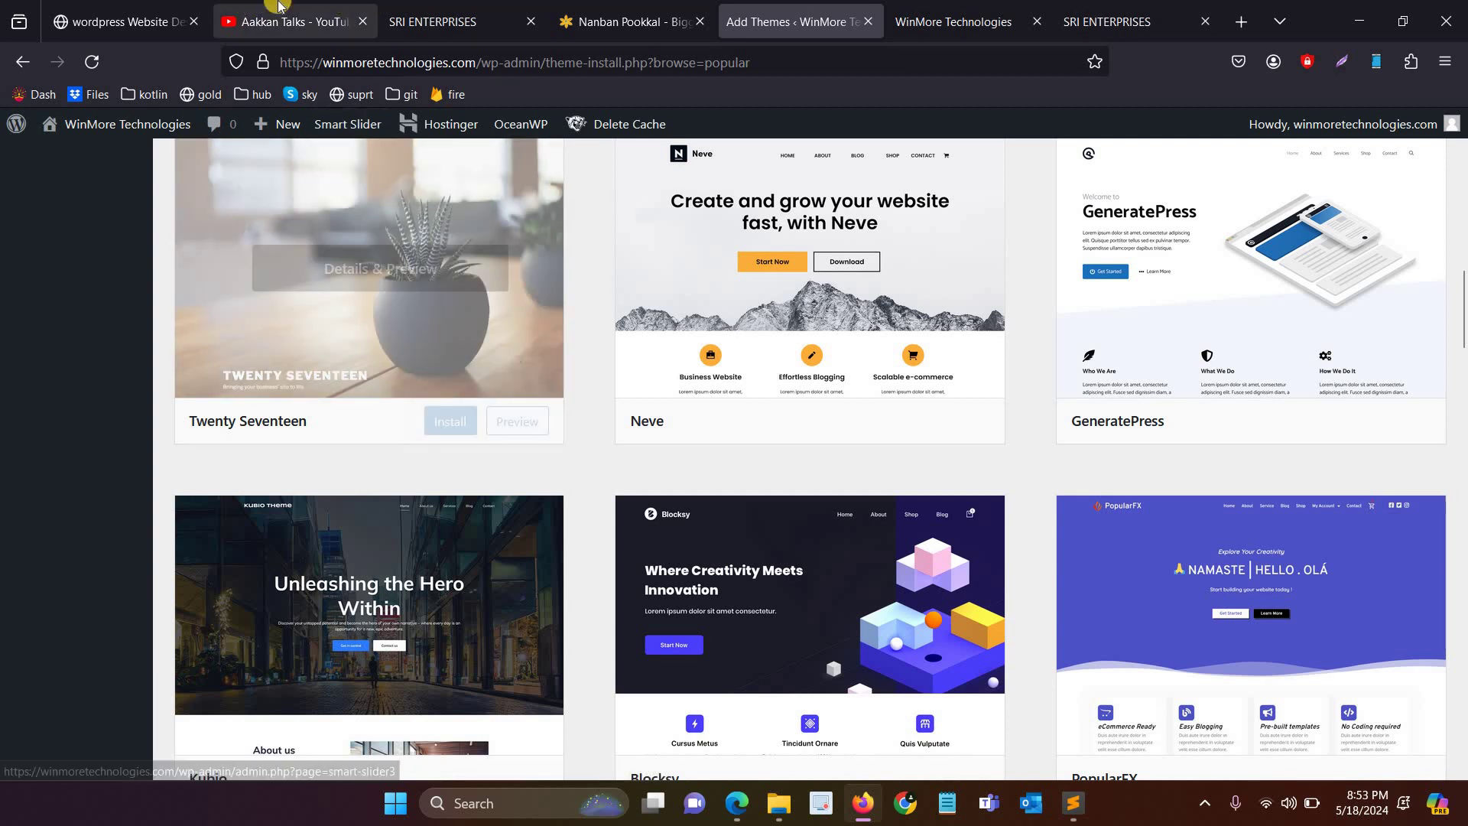
Step: Highlight the Chapter 5 and Chapter 6 titles in the course chapter list
left_click(115, 21)
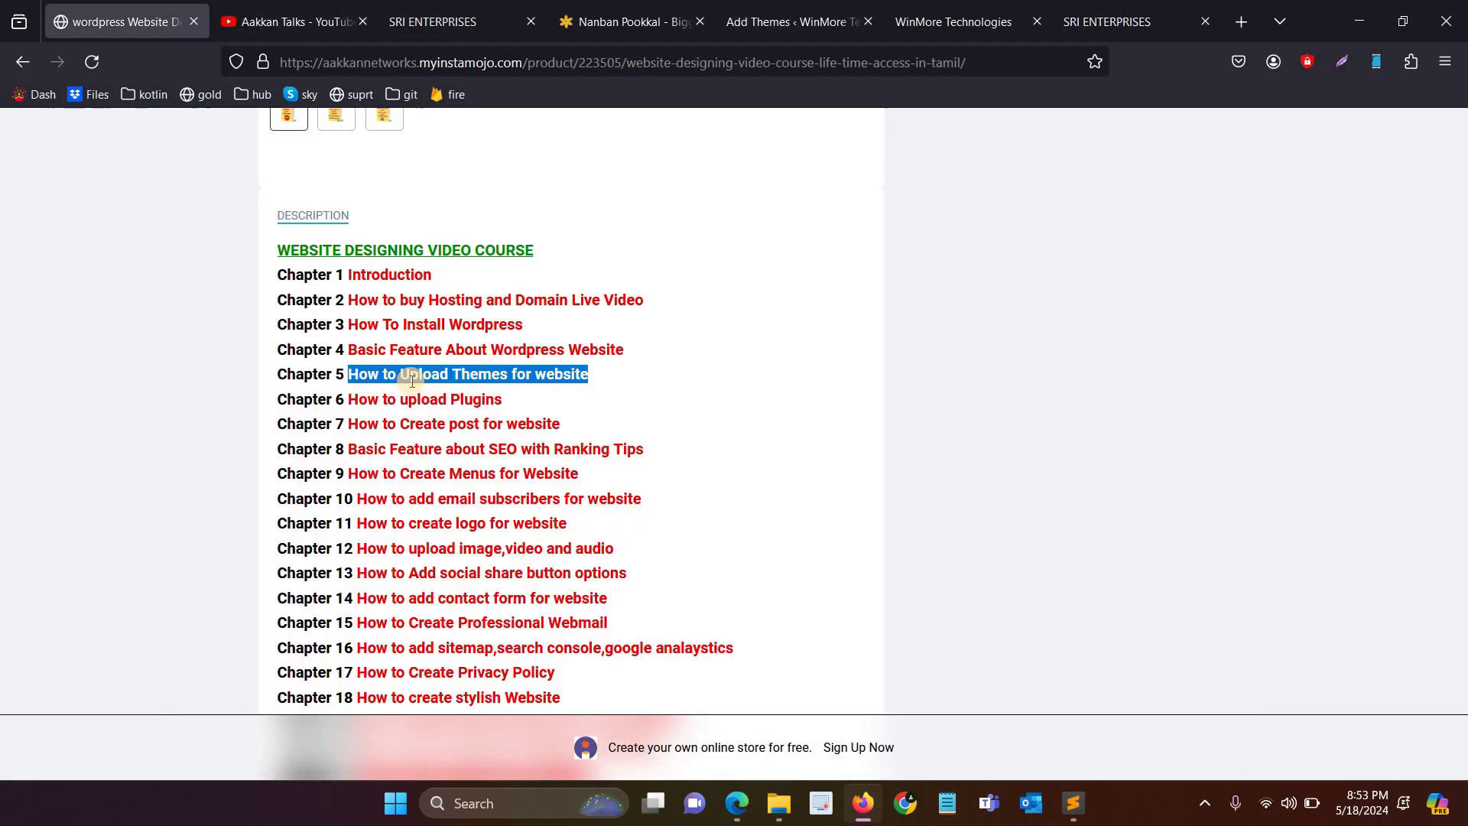
left_click(506, 394)
left_click_drag(361, 396, 448, 383)
left_click(409, 356)
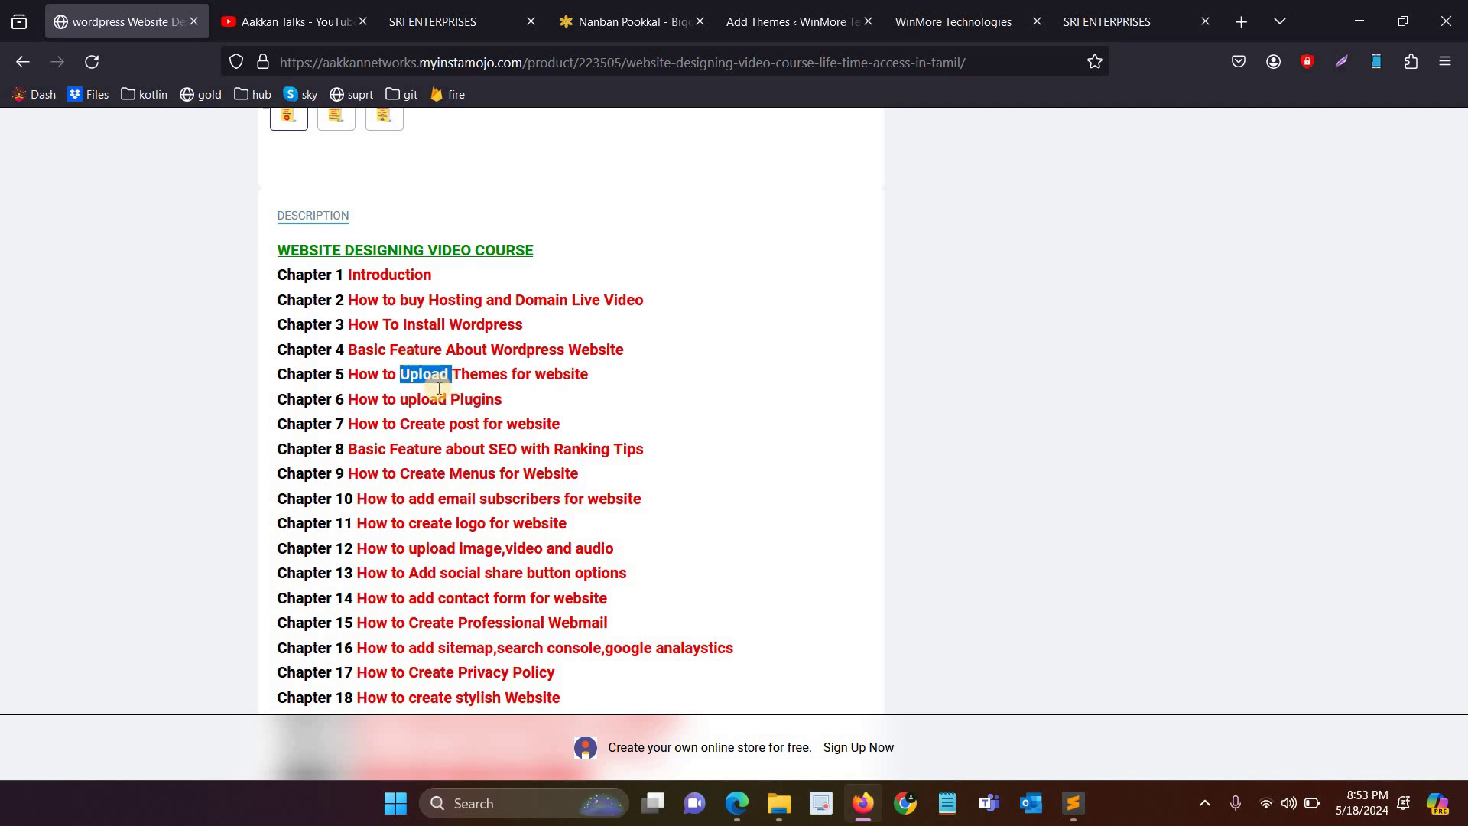
double_click(432, 379)
Step: Load themeforest.net in a new tab and open the best-selling WordPress themes listing
left_click(1238, 30)
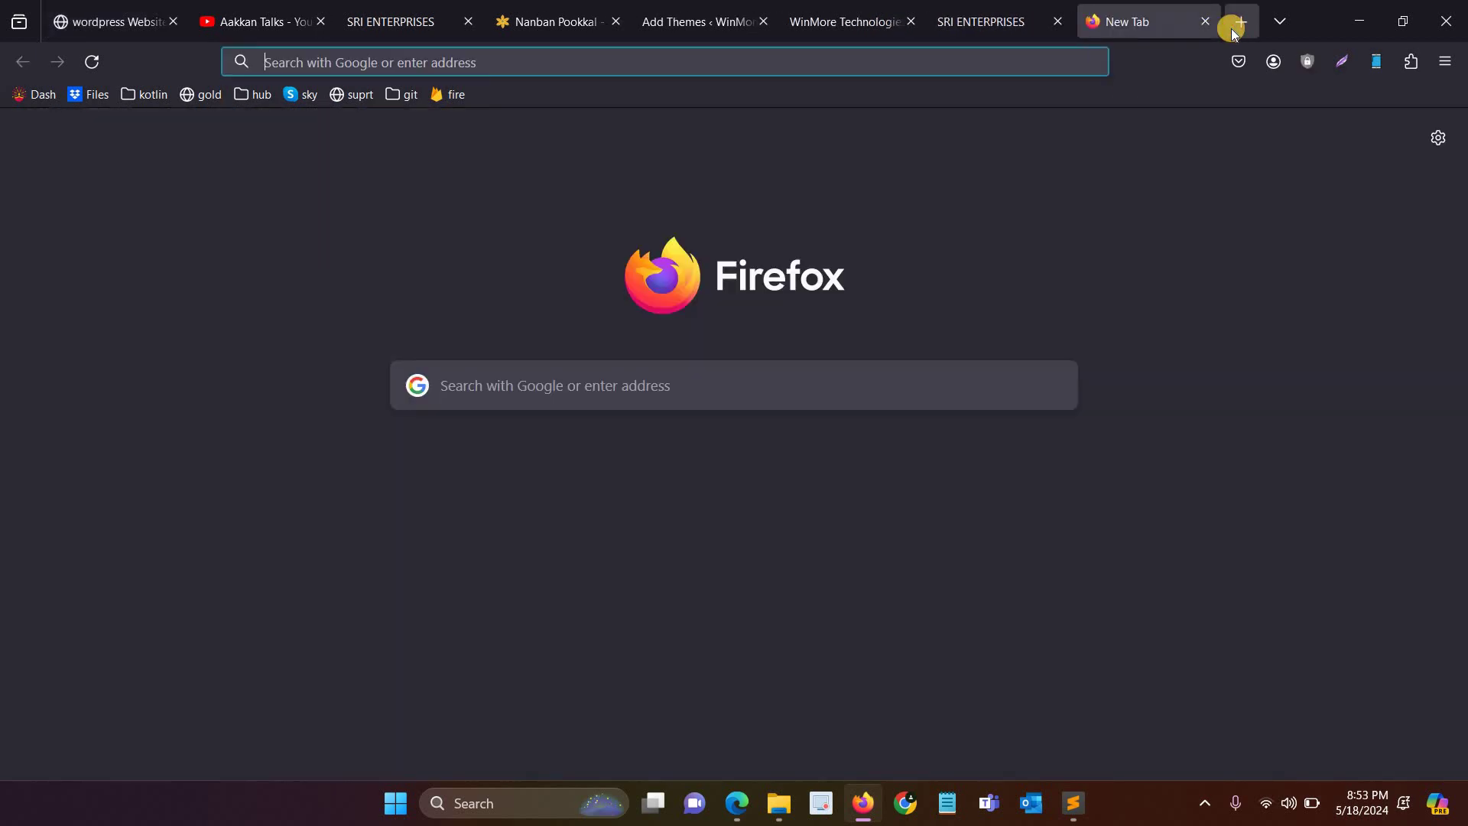
type("the")
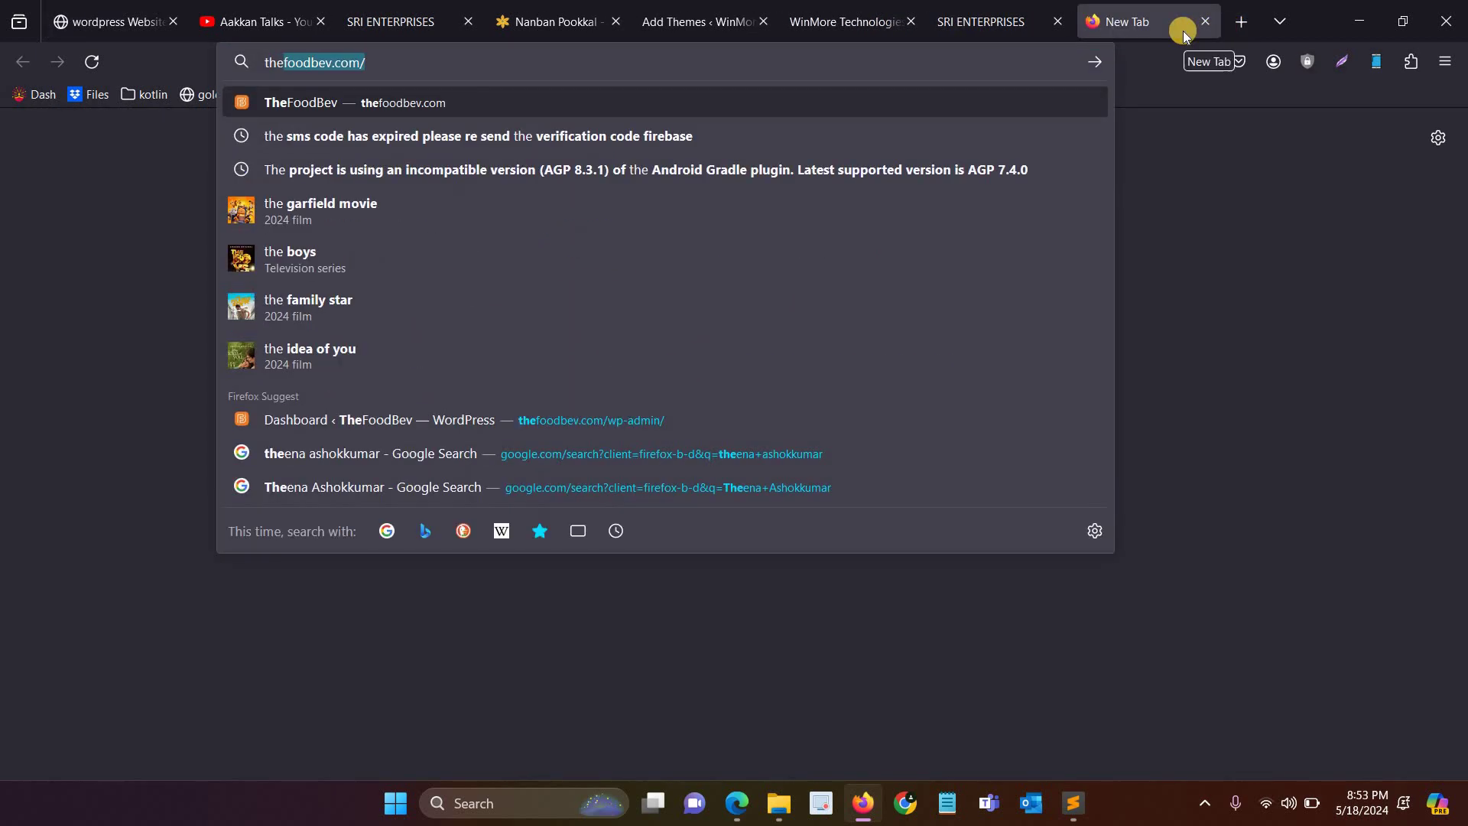
type("meforest")
key("Return")
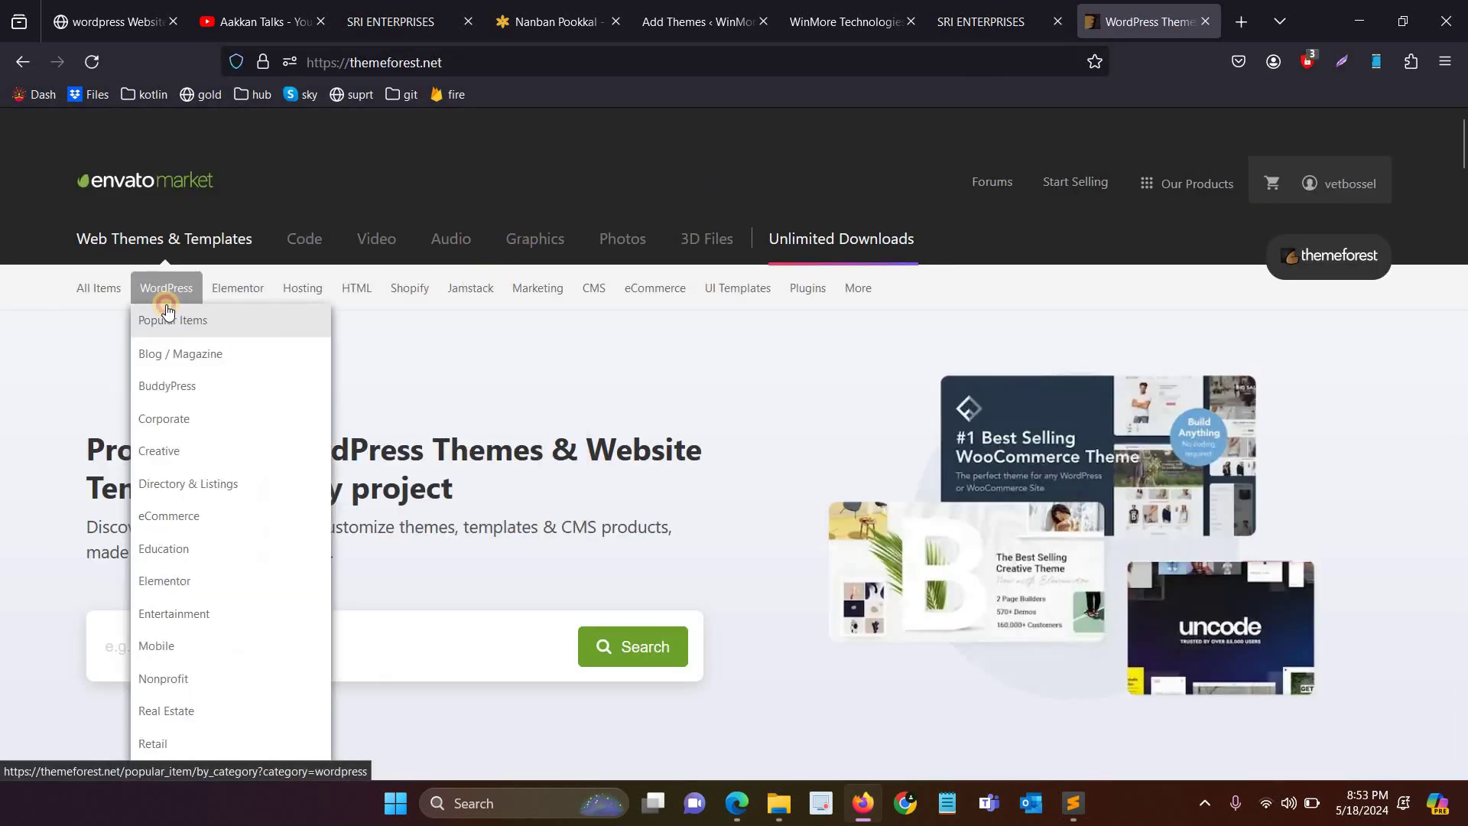
left_click(167, 304)
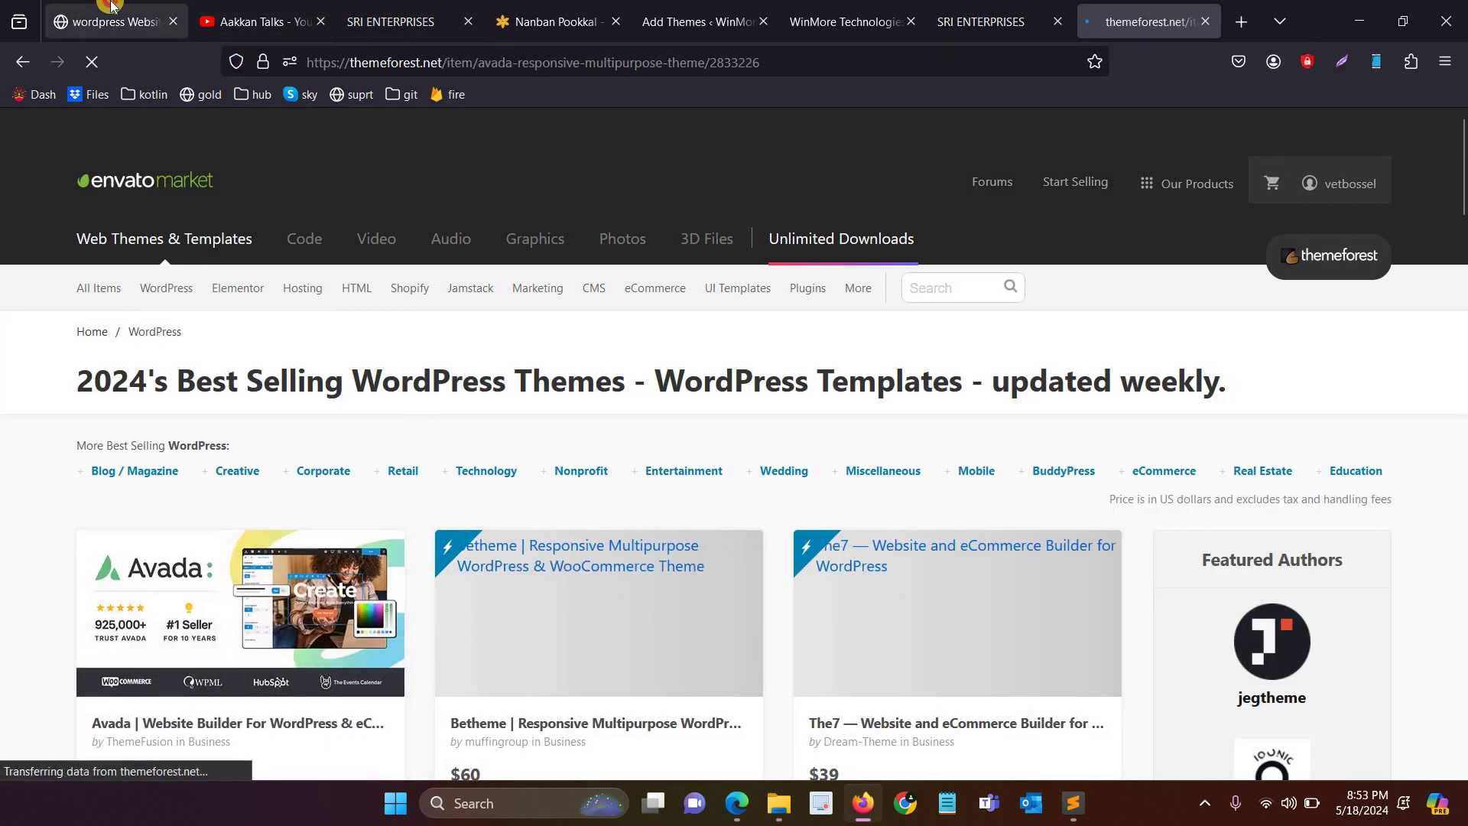
Step: View the Avada theme product page, then go back to WordPress's Add Themes page
left_click(71, 6)
left_click(697, 22)
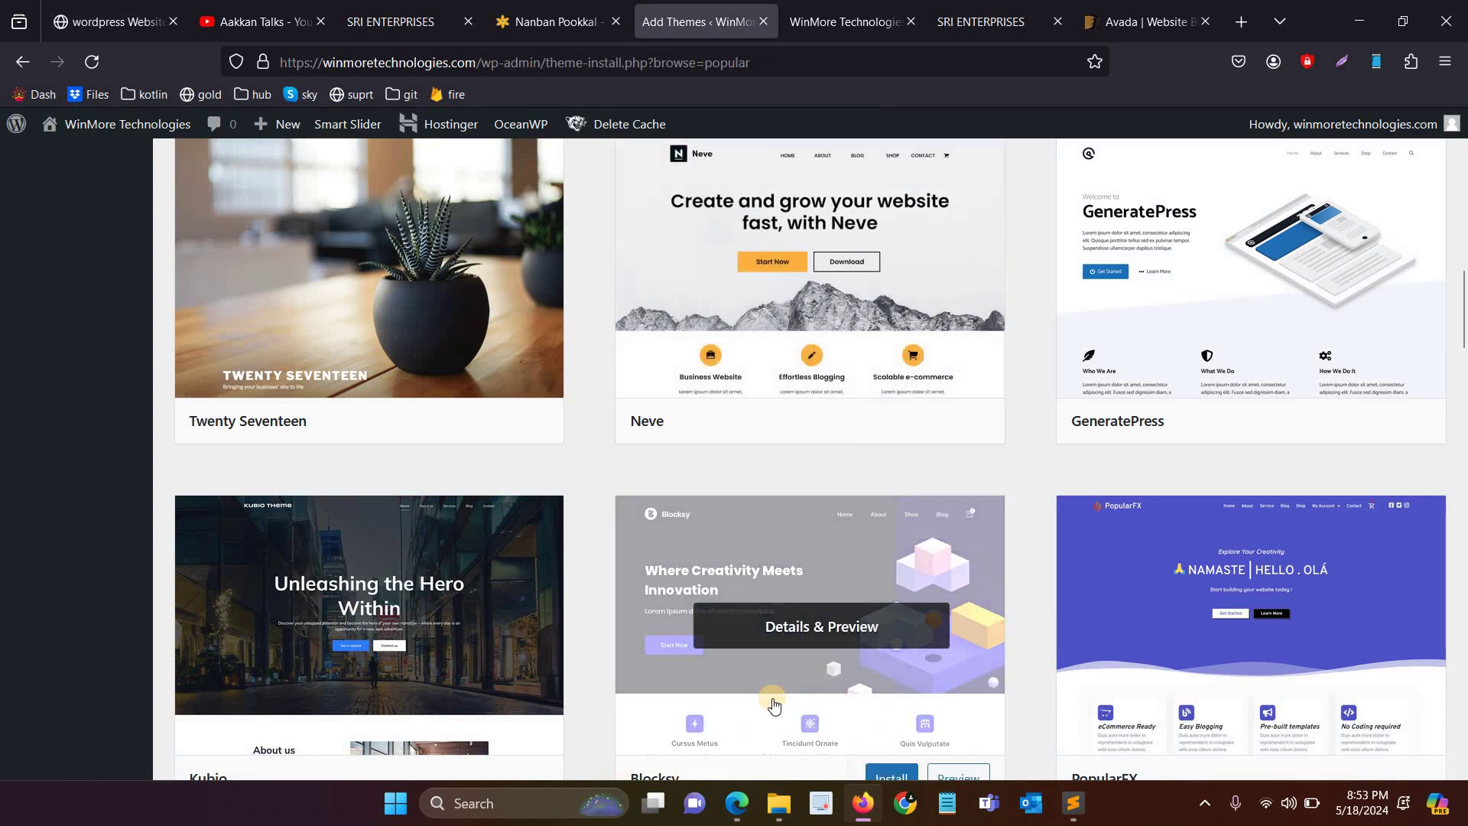
left_click(1143, 21)
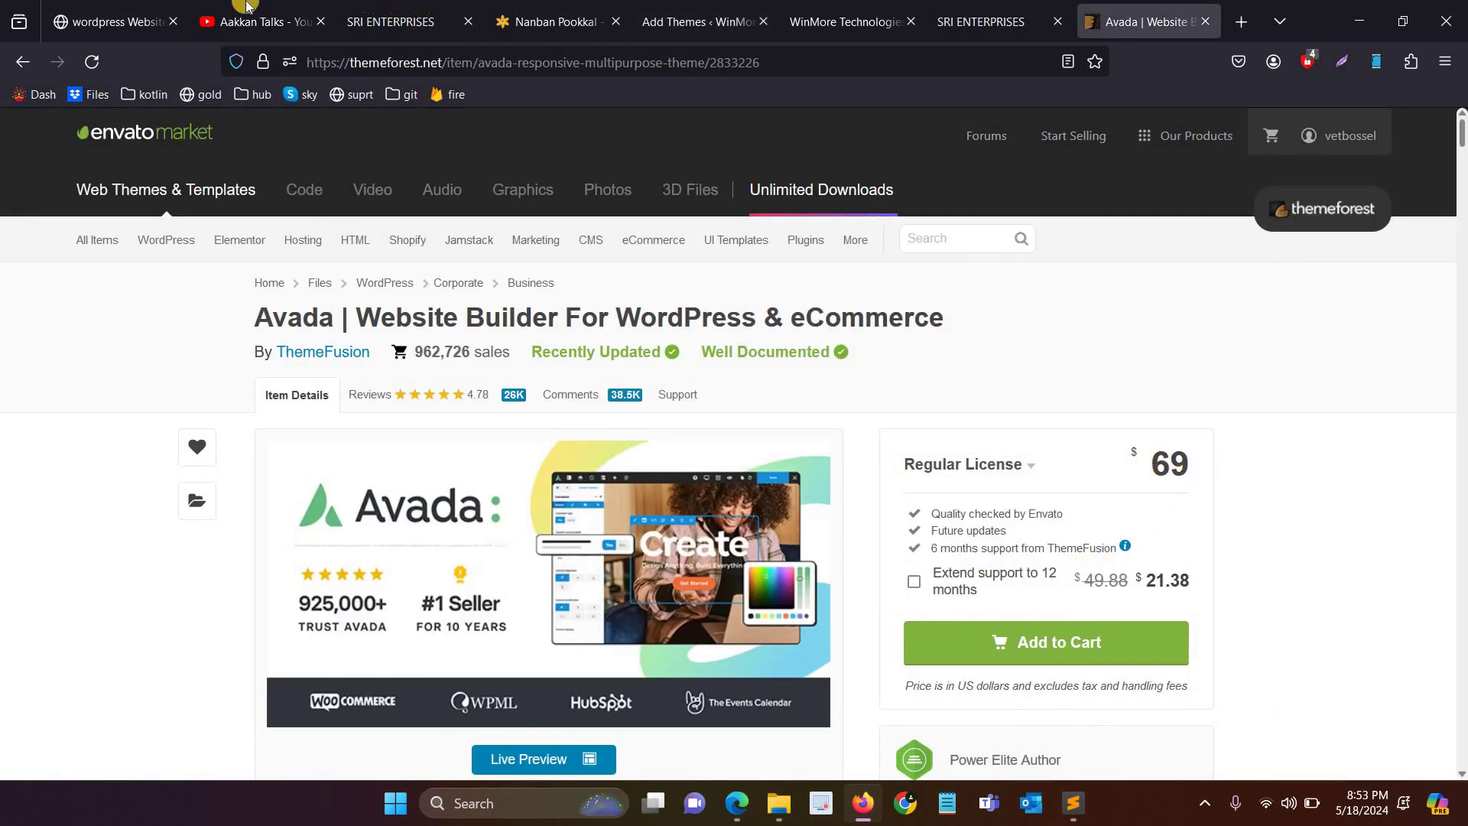
left_click(703, 21)
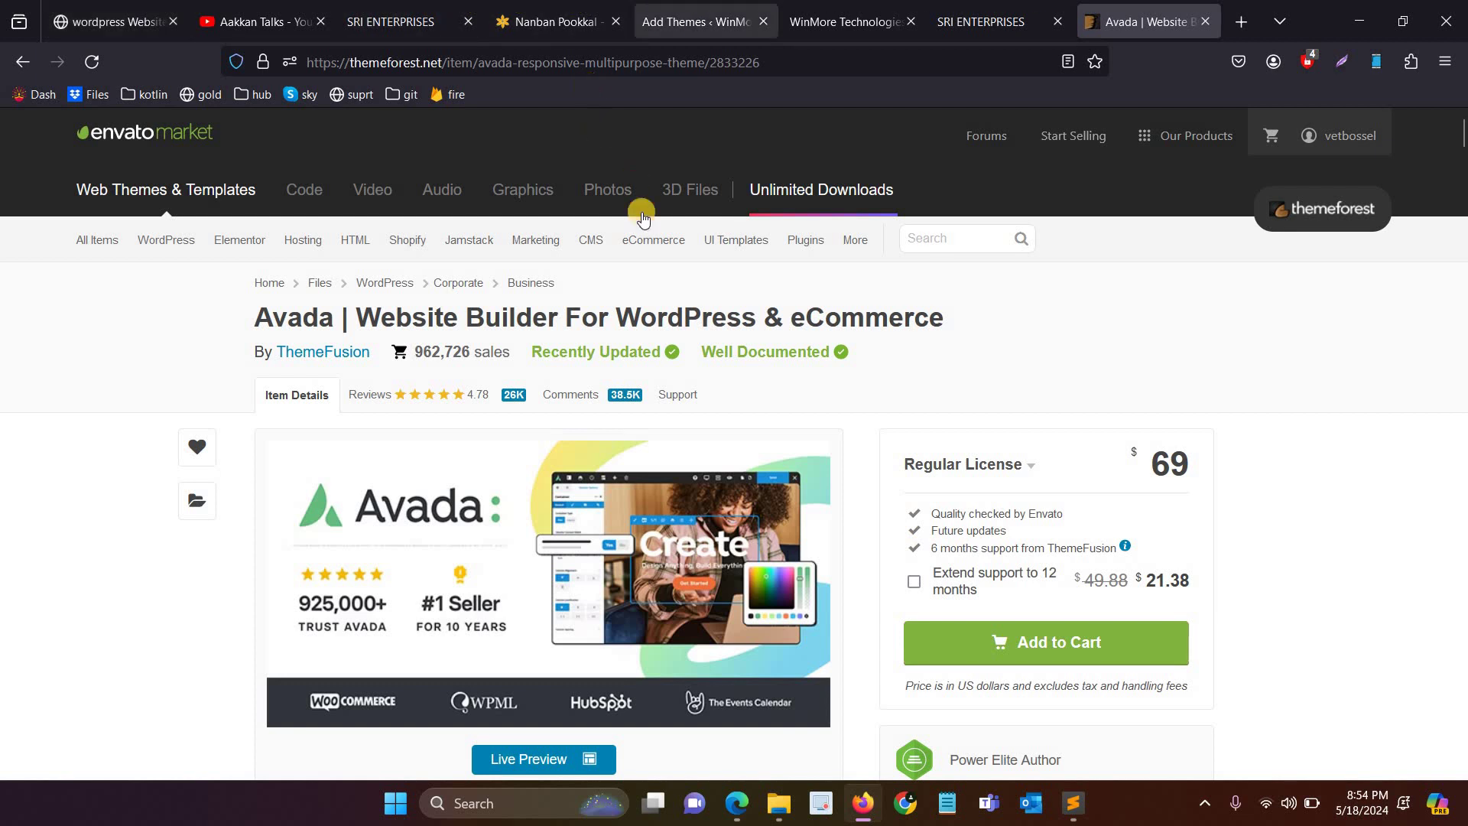
scroll(612, 306, "up", 10)
scroll(603, 337, "up", 6)
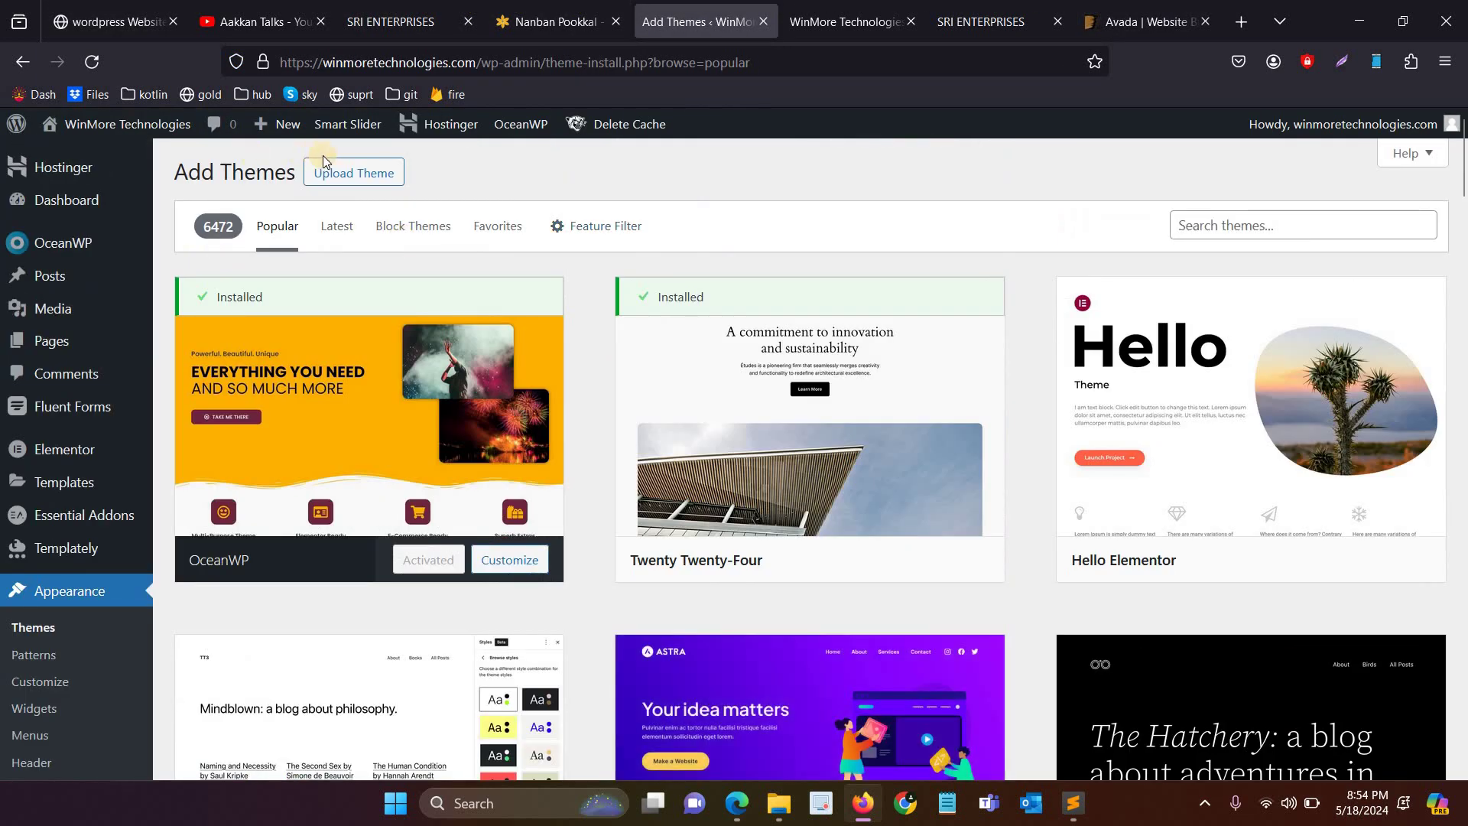
Step: Reveal the zip theme upload panel, then return to ThemeForest's Avada item page
left_click(353, 173)
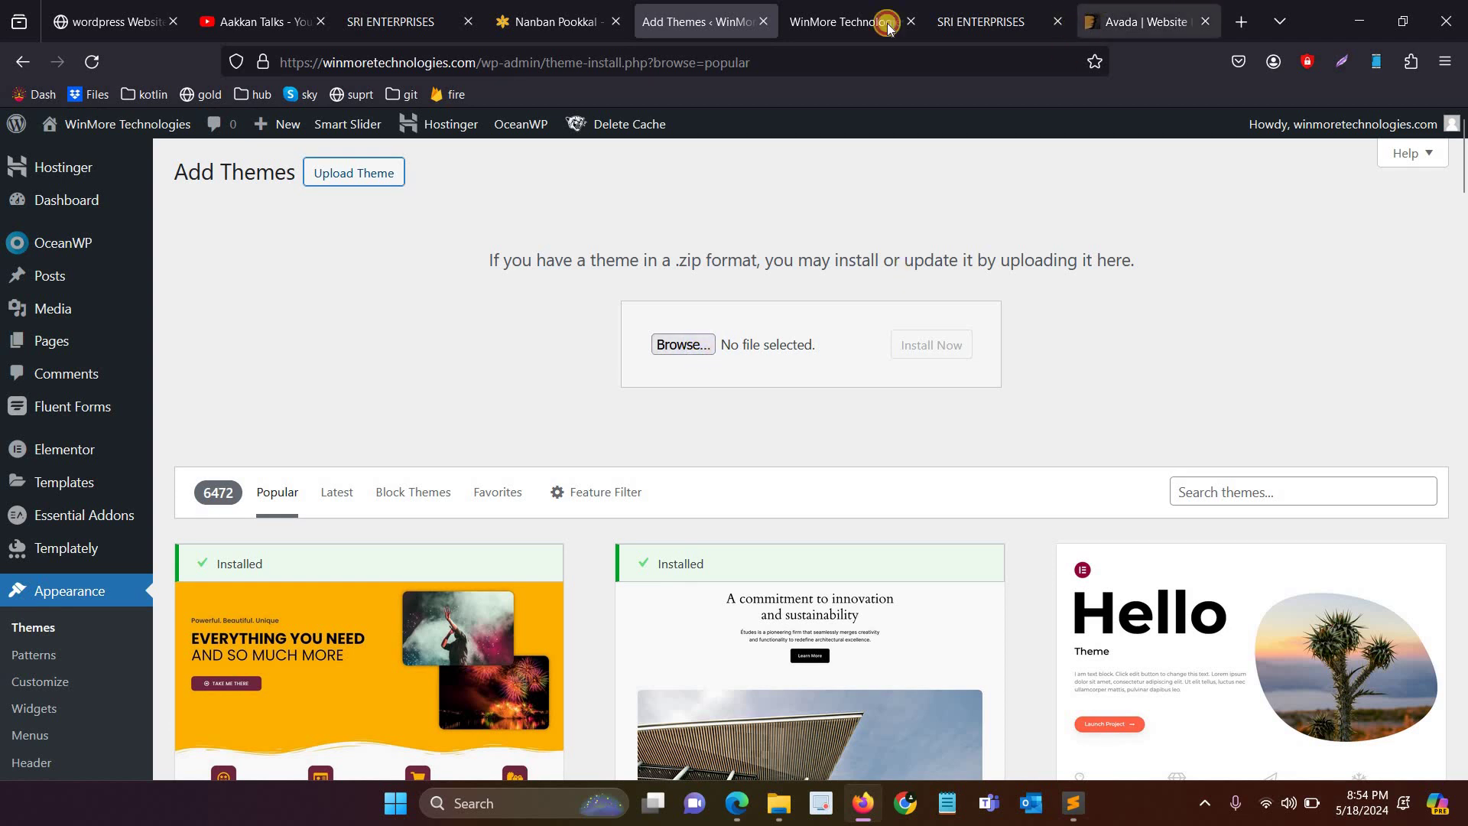
left_click(1111, 10)
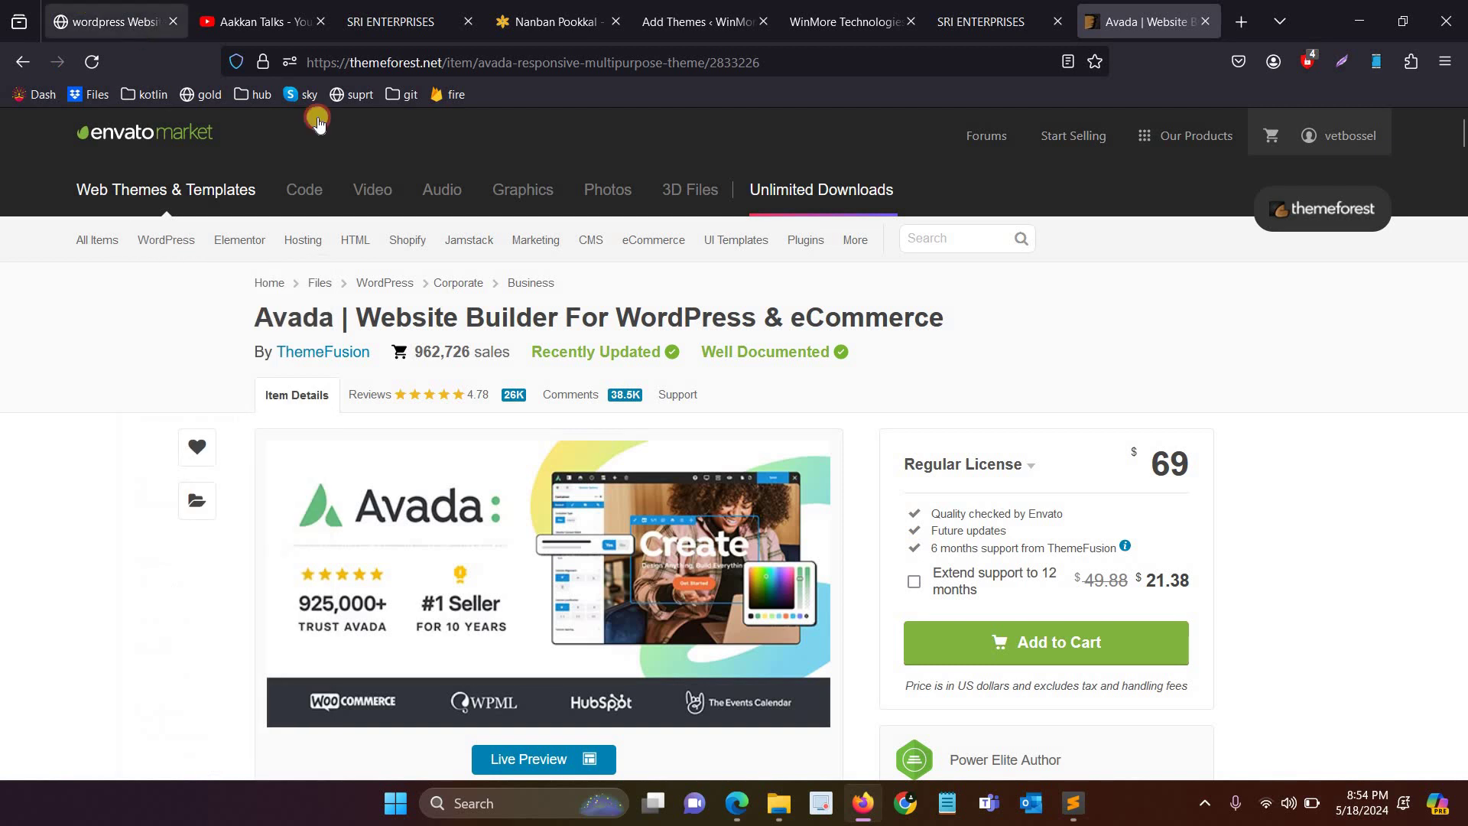
left_click(107, 22)
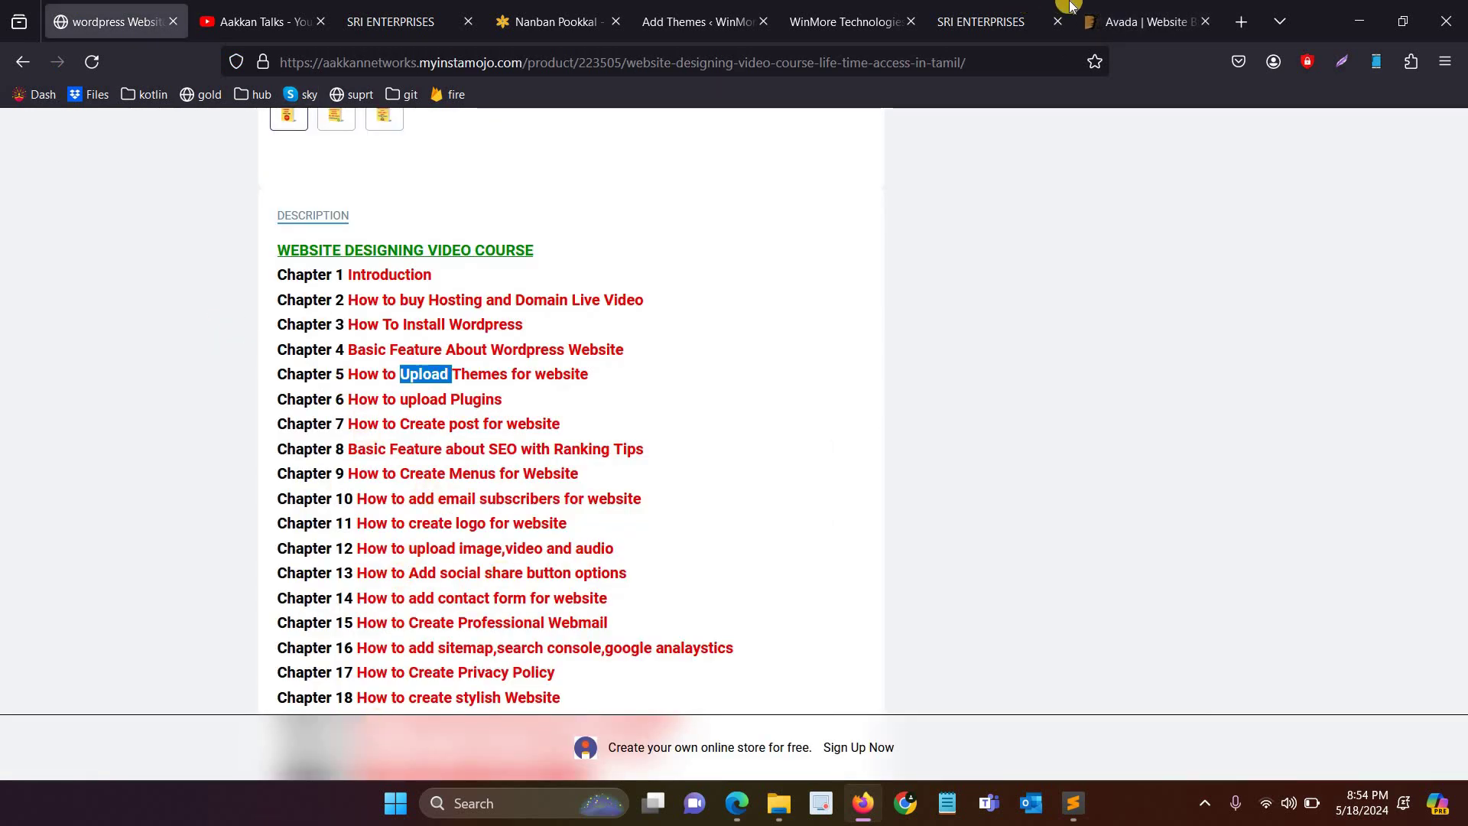
left_click(1143, 22)
mouse_move(159, 237)
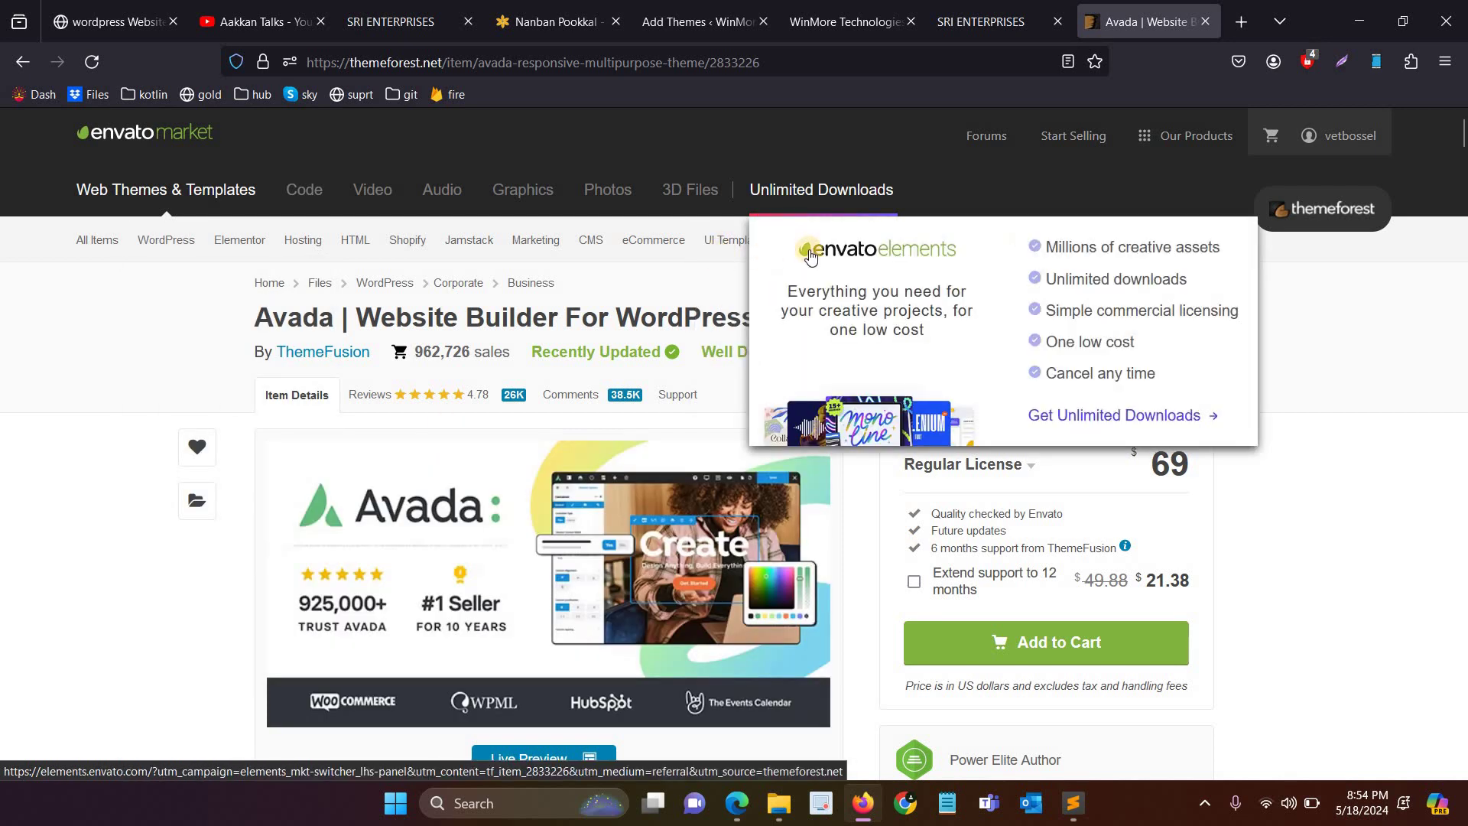
Step: Scroll CodeCanyon's WordPress plugins sale items and Weekly bestsellers, then switch back to Add Themes
left_click(813, 246)
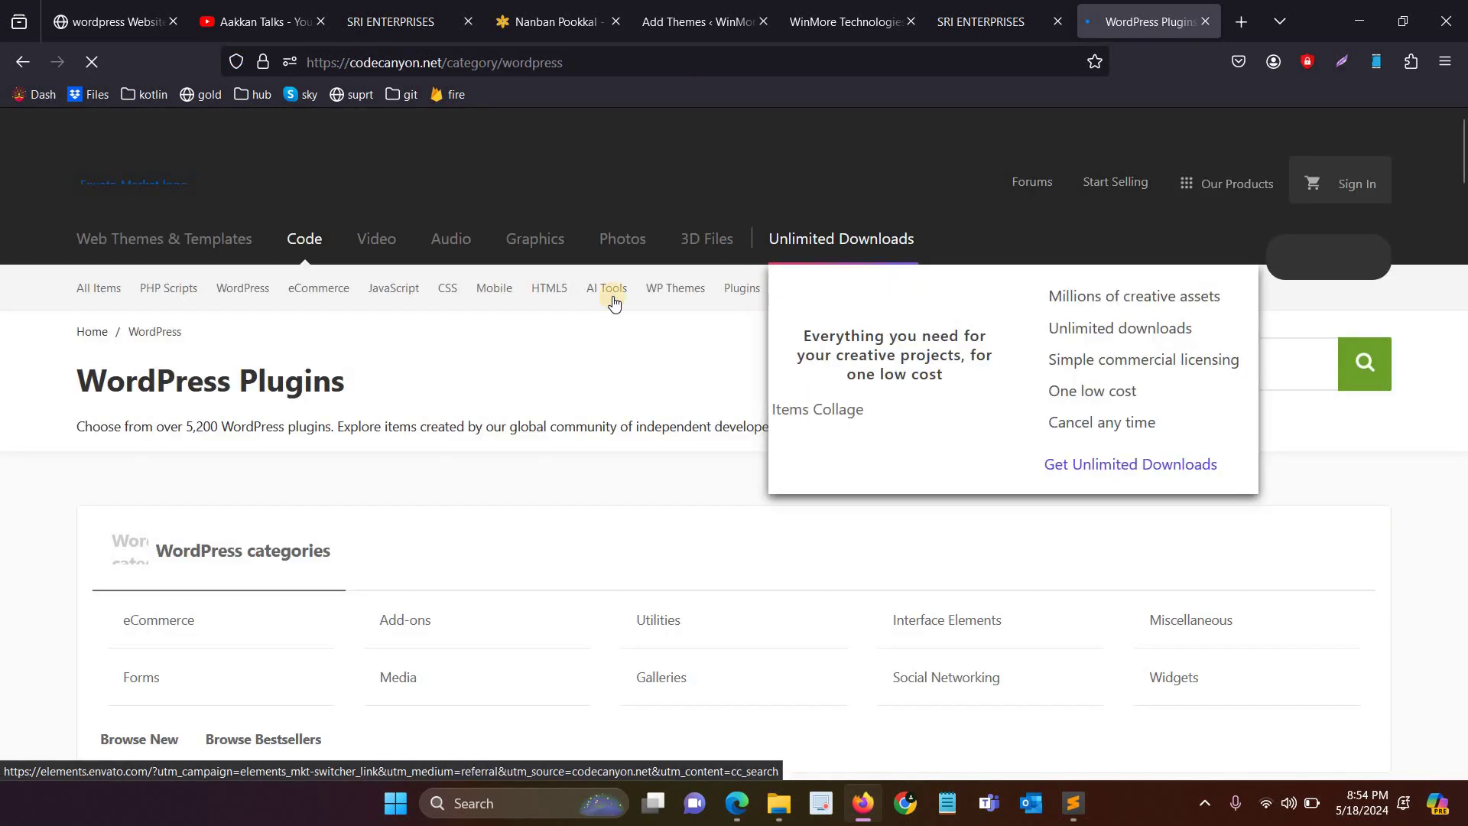
scroll(580, 577, "down", 8)
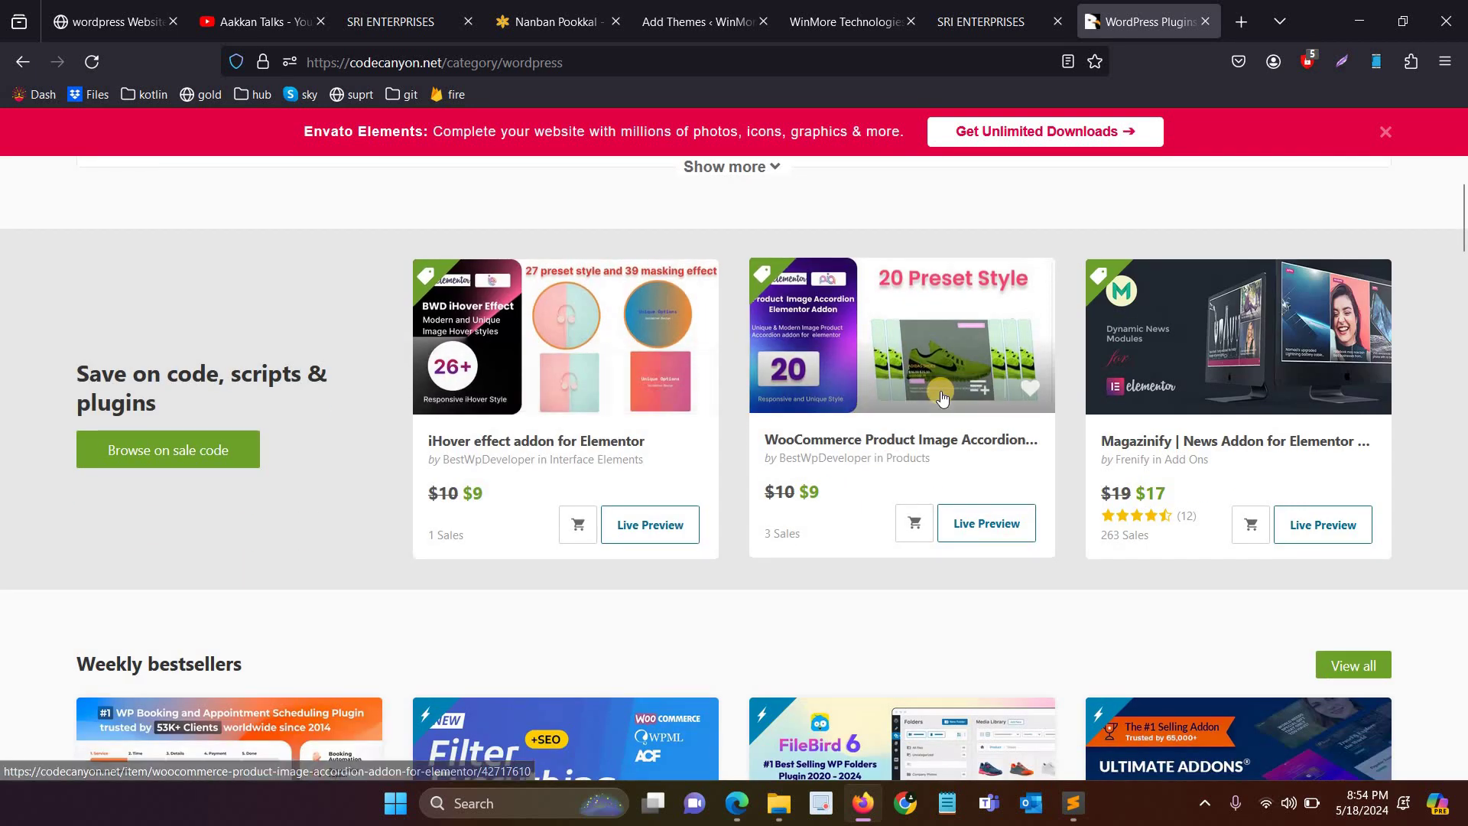
scroll(1145, 375, "down", 5)
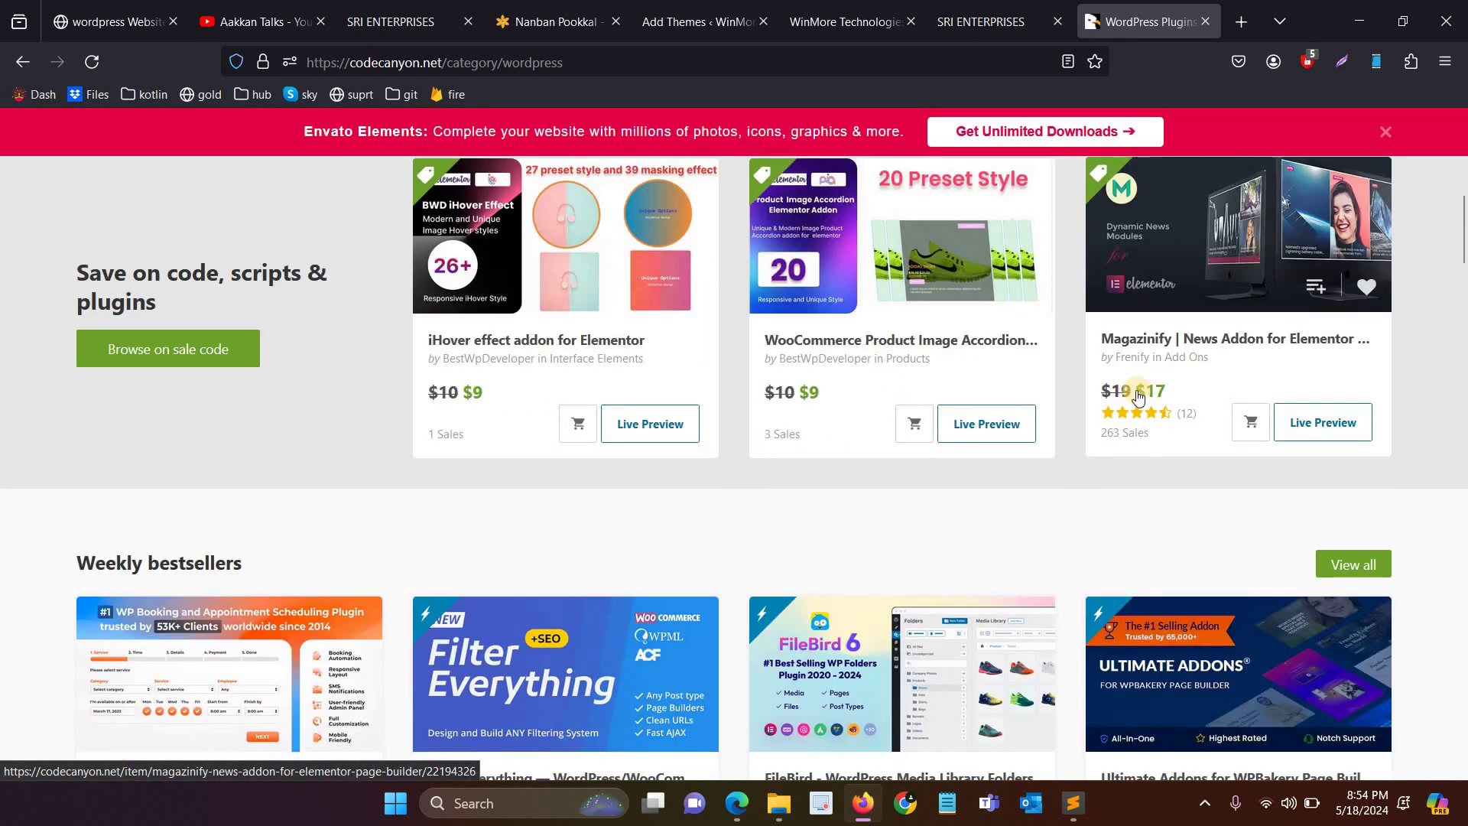
scroll(308, 327, "down", 1)
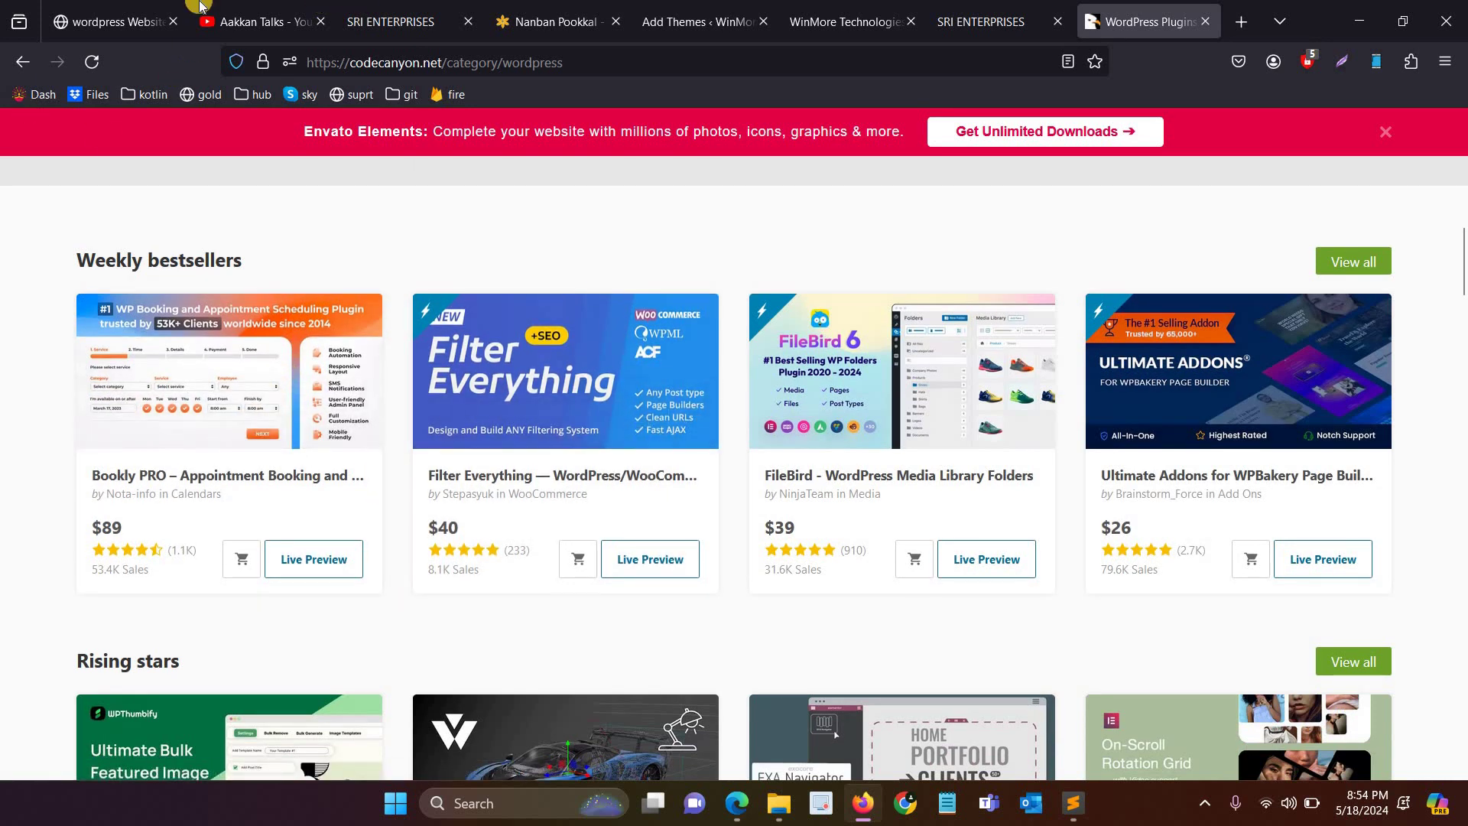
left_click(78, 6)
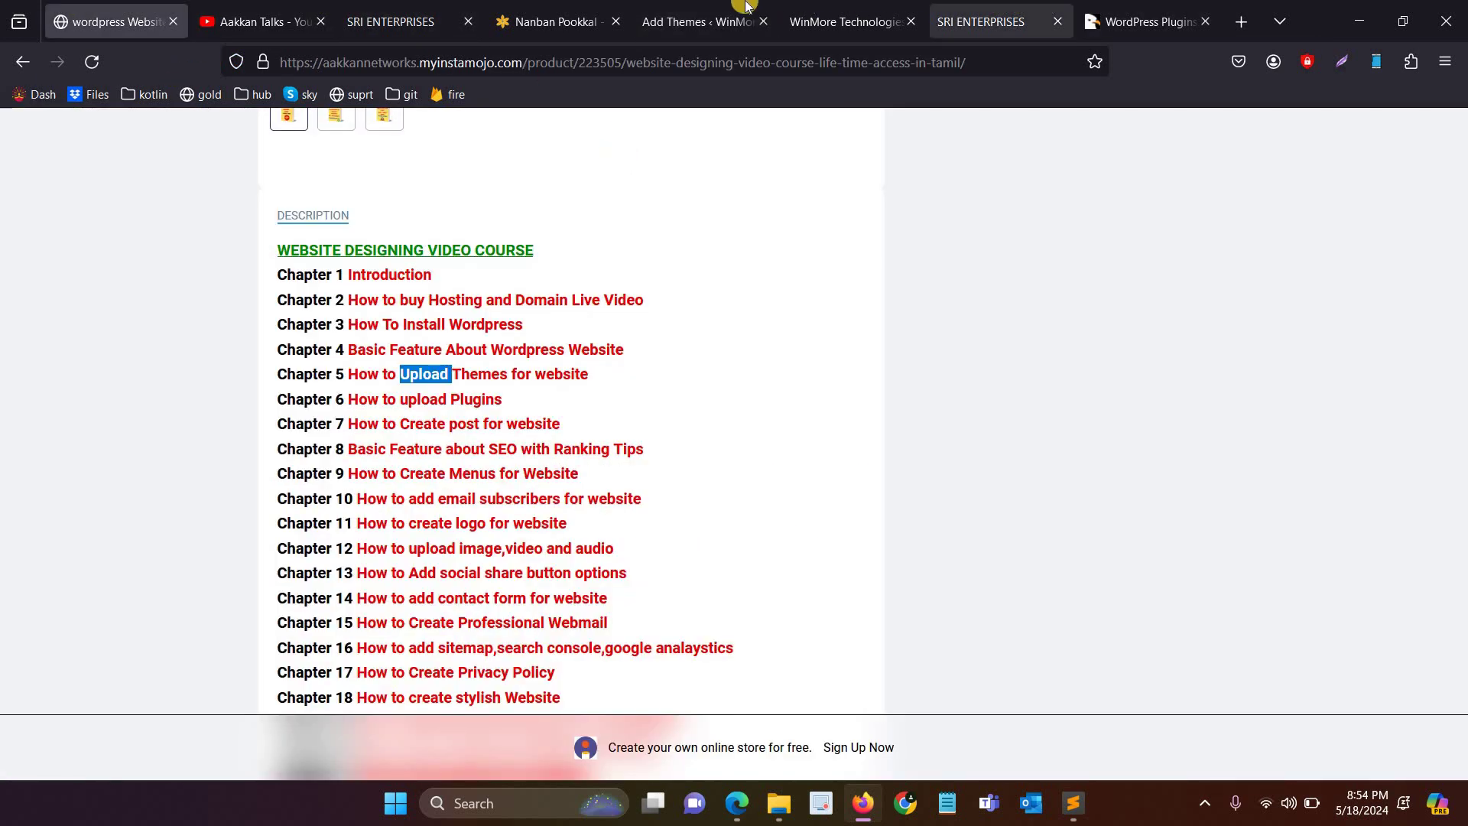
left_click(698, 21)
scroll(62, 551, "down", 4)
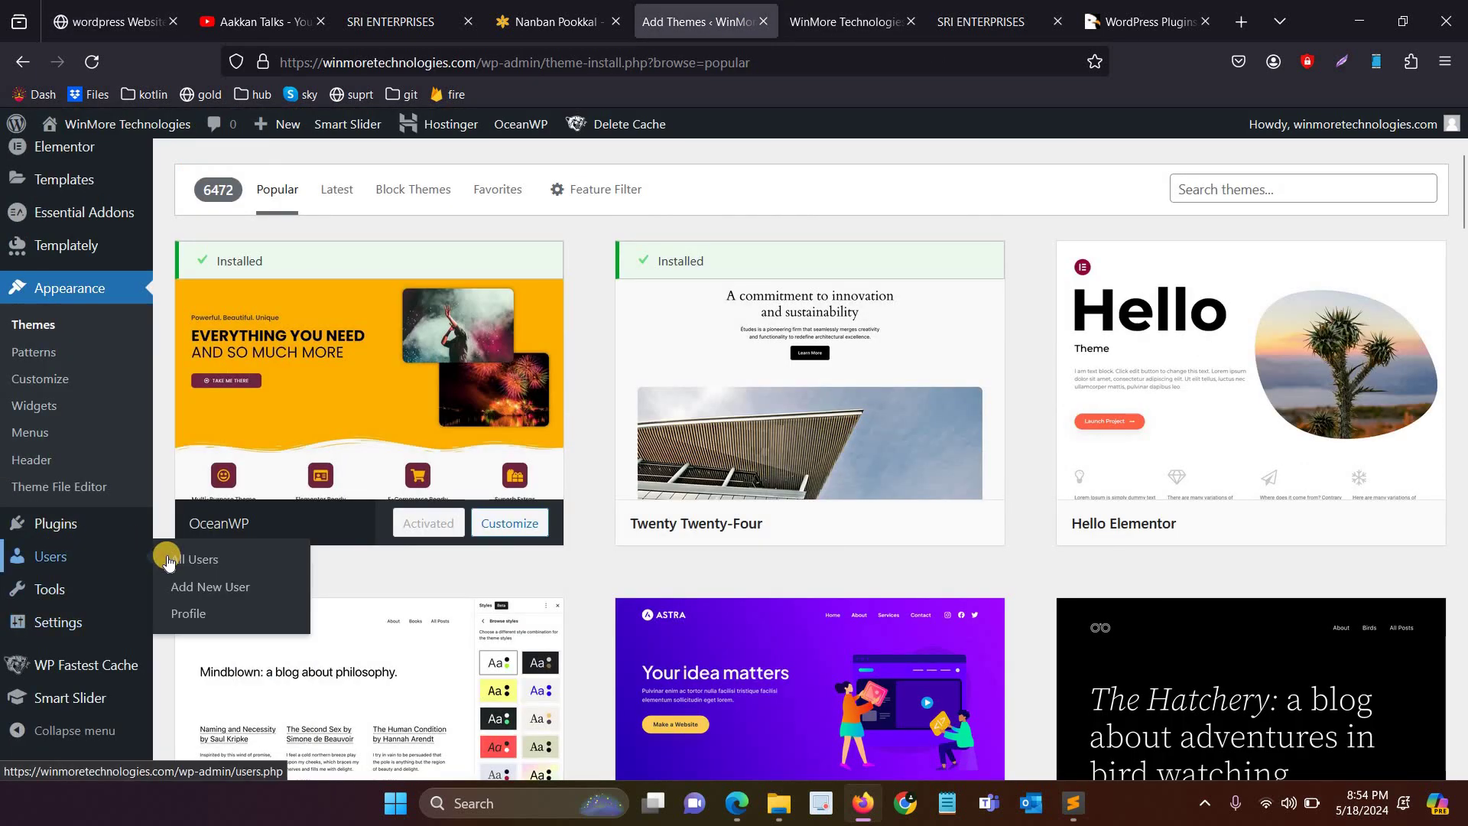
Step: Search the Add Plugins directory for woocommerce
left_click(3, 549)
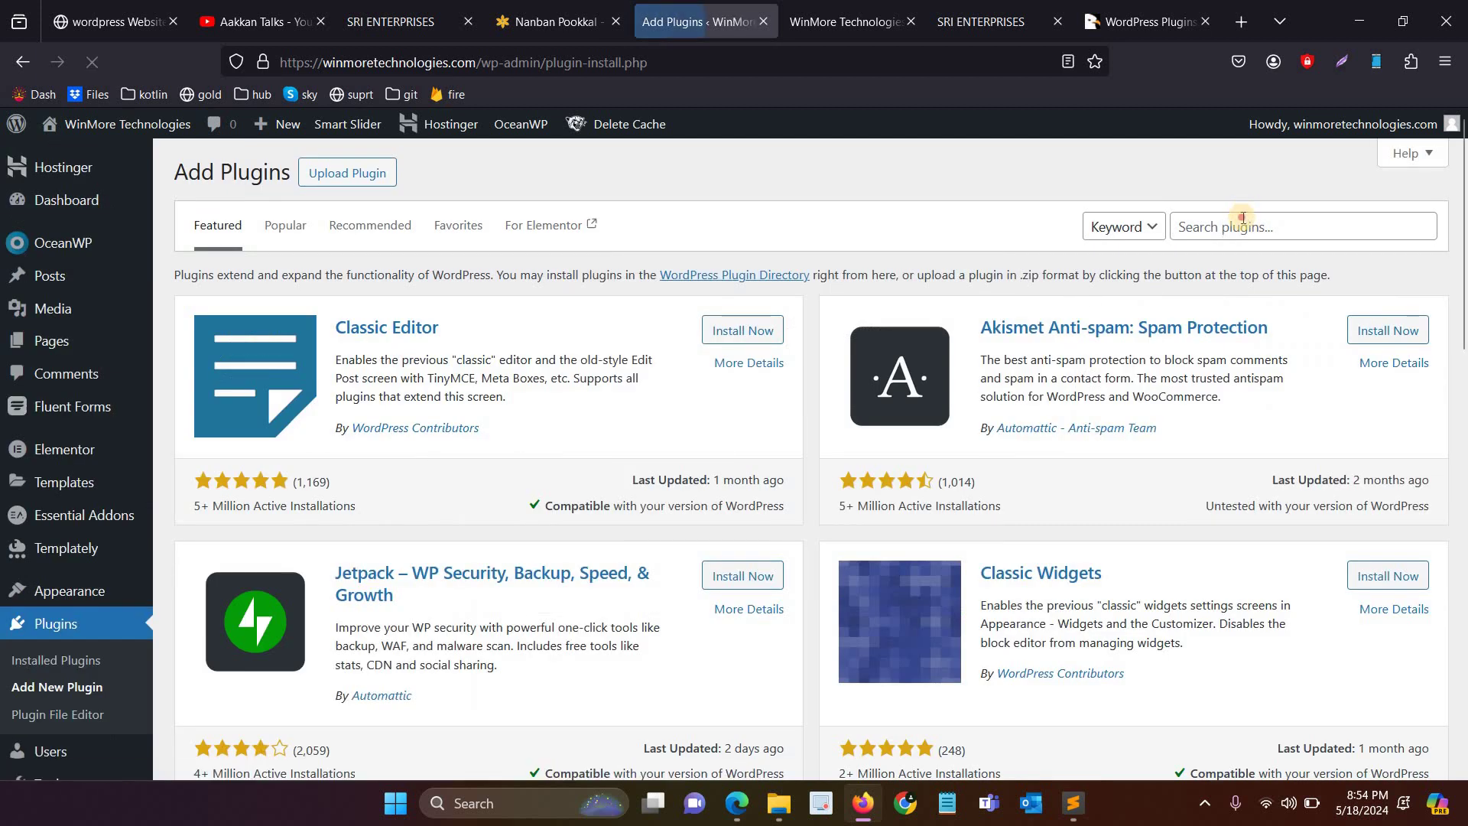
left_click(1240, 219)
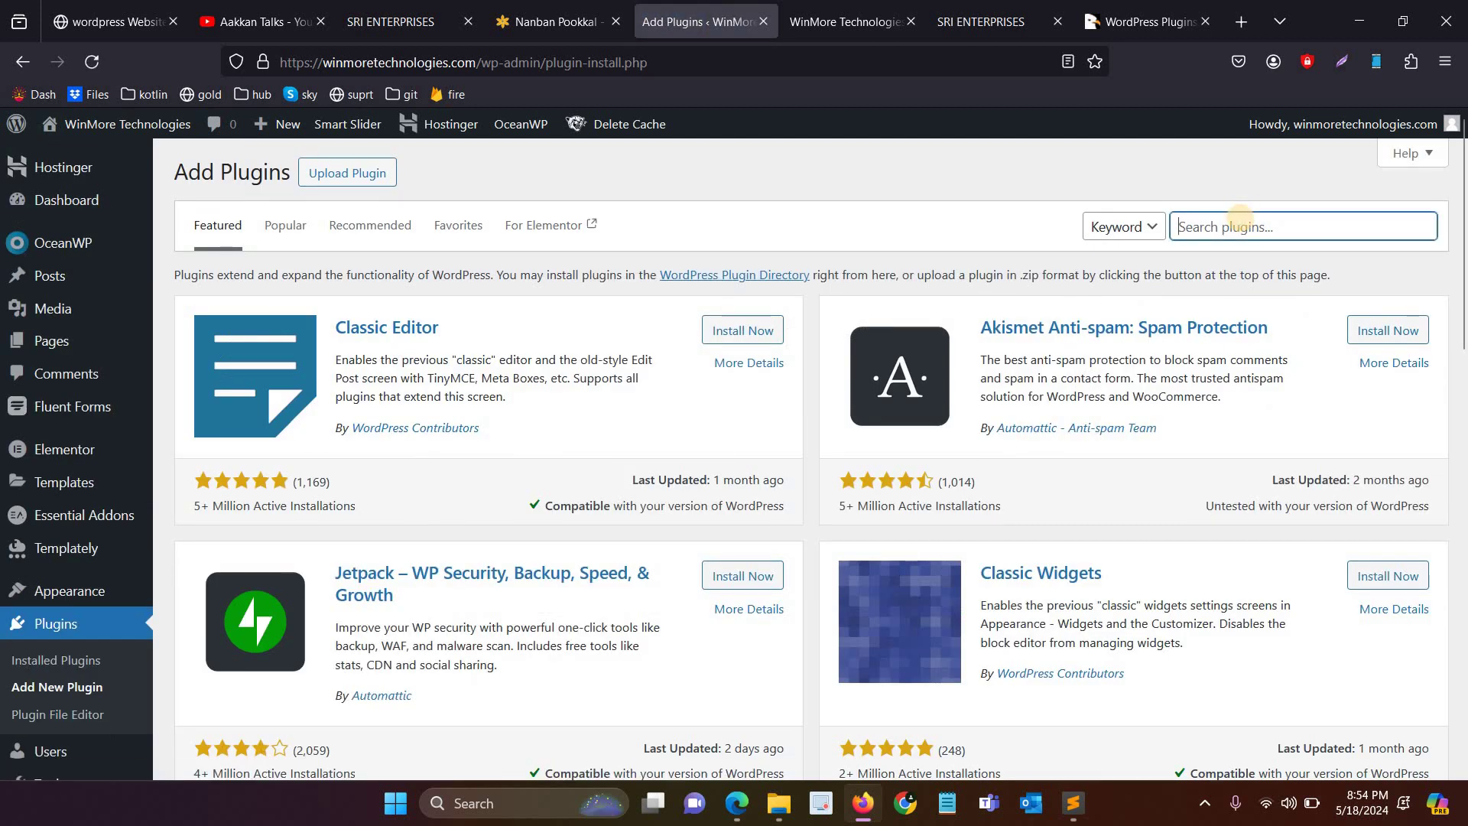
type("woocommerce")
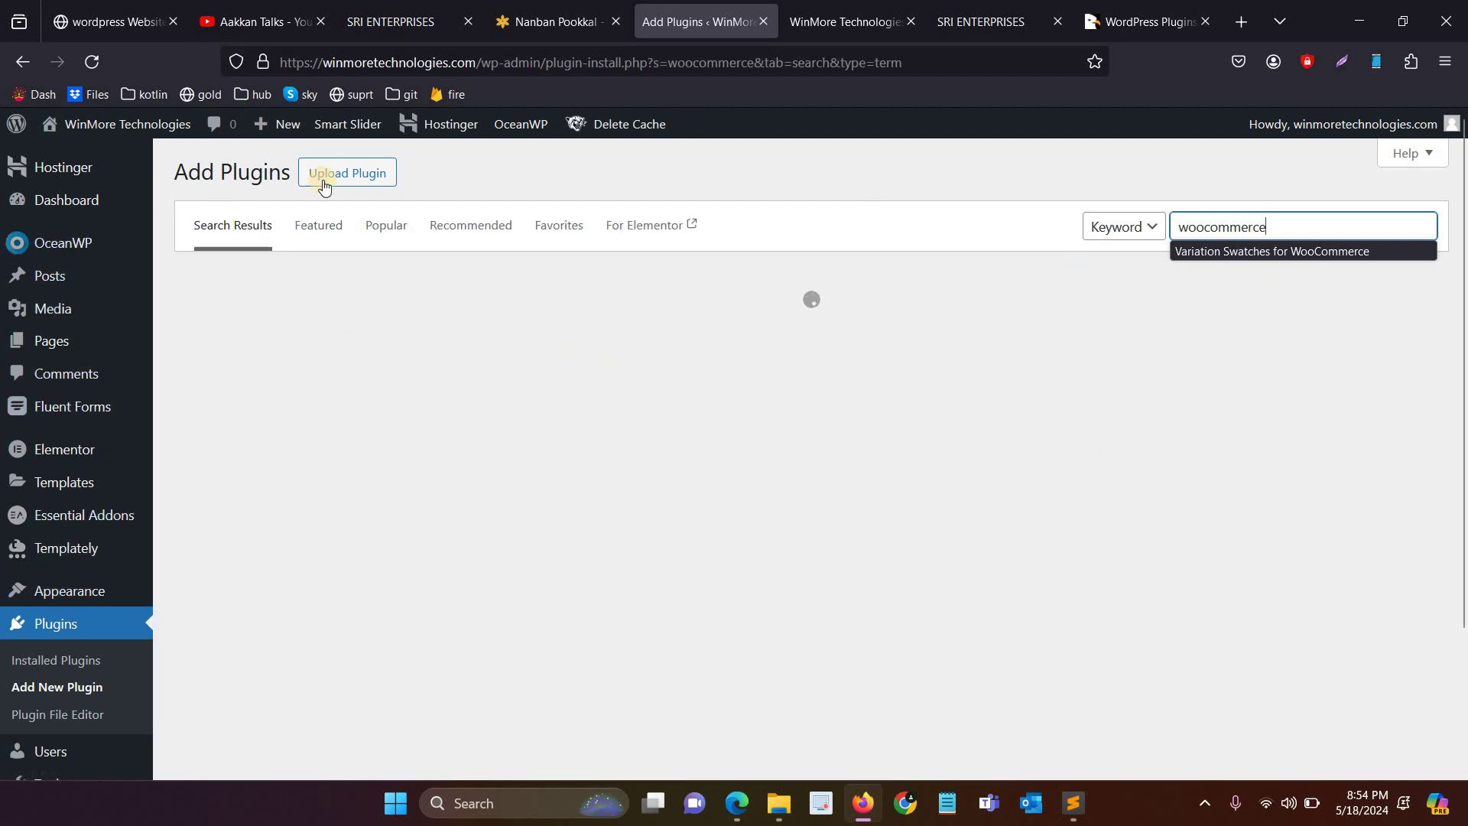
Step: Review the Chapter 6 and 7 titles and the live homepage, then open Posts
left_click(62, 20)
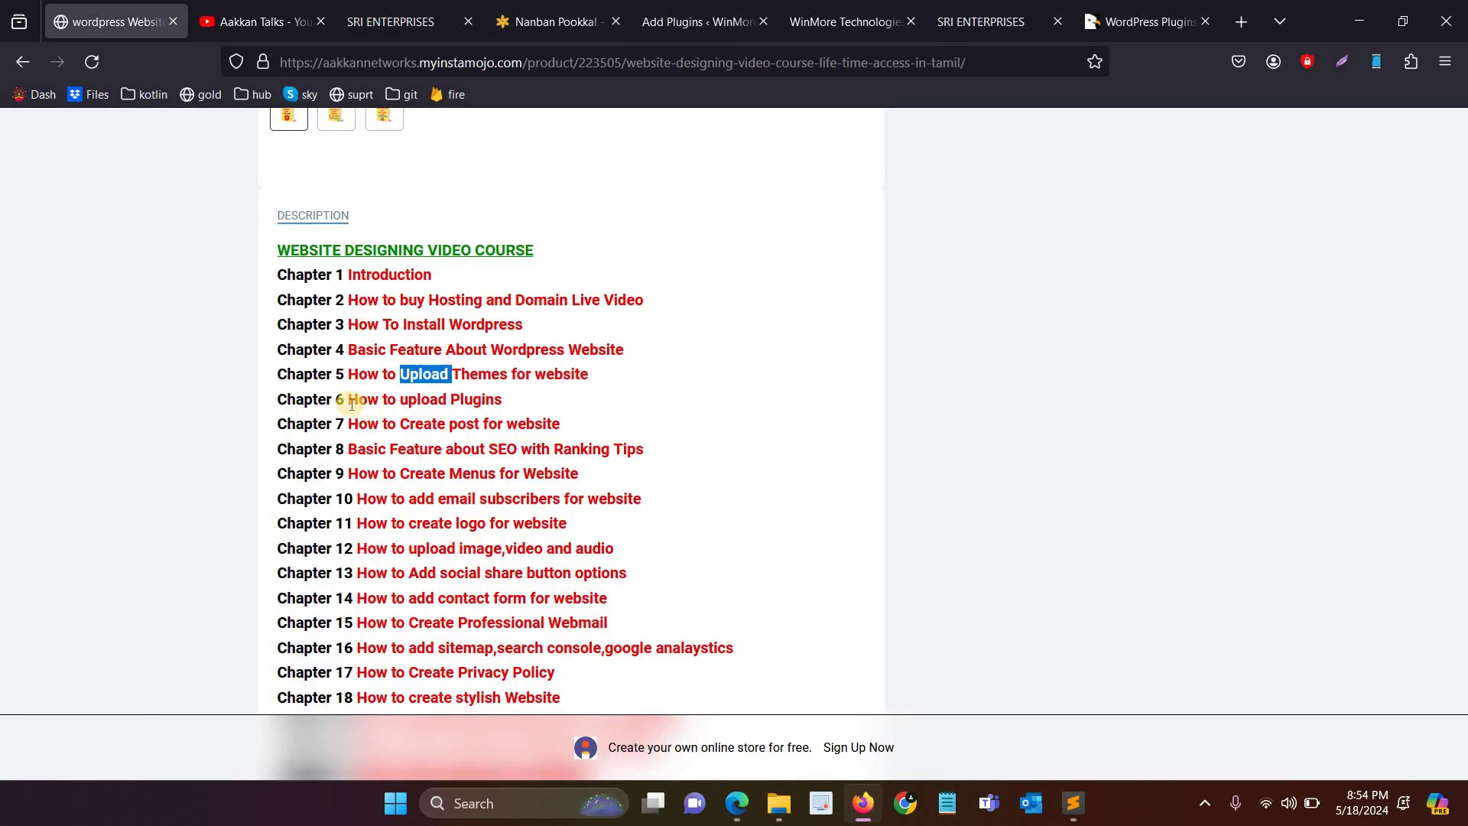
left_click_drag(483, 424, 348, 399)
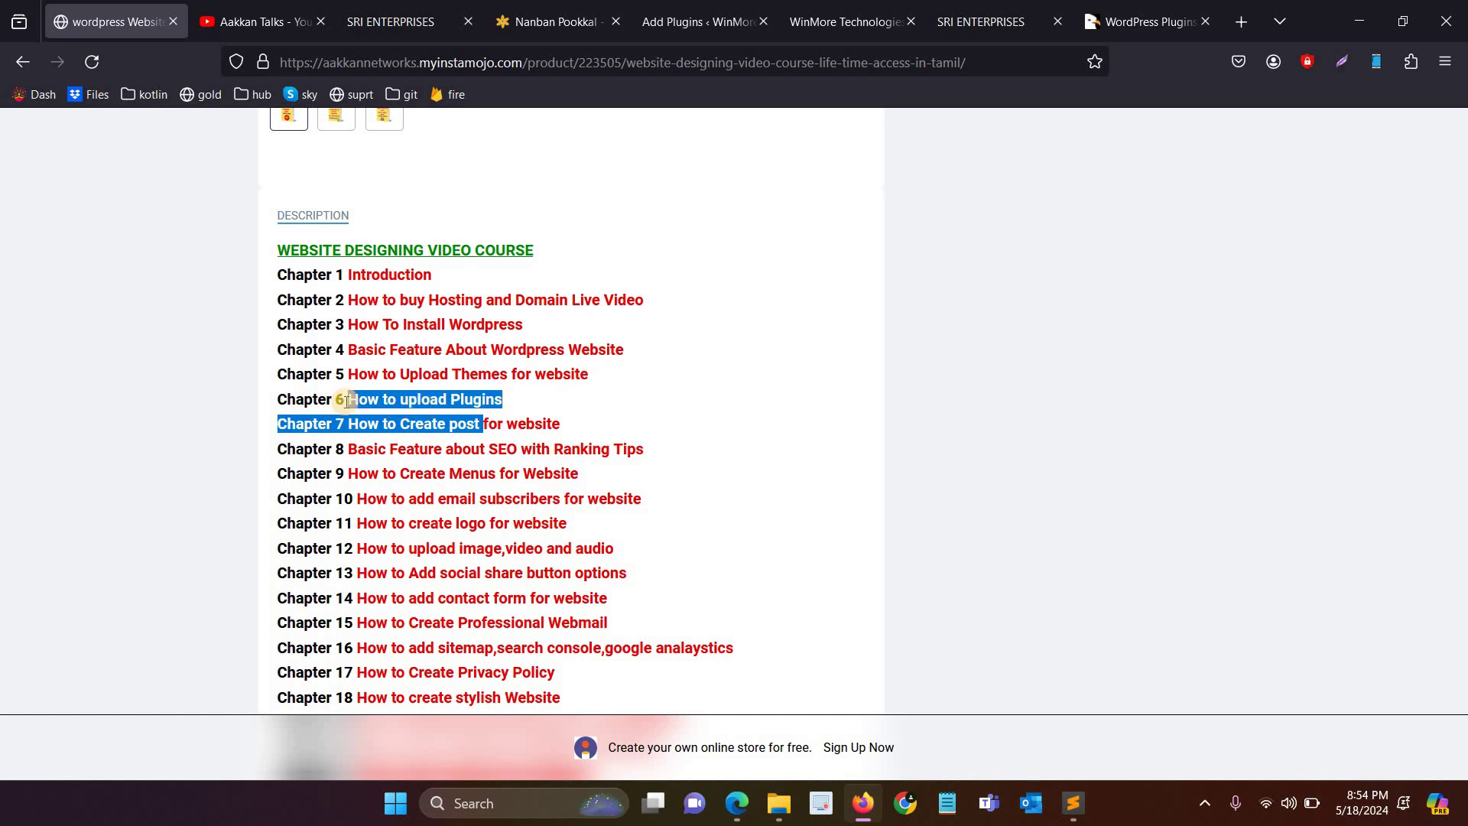
left_click(658, 428)
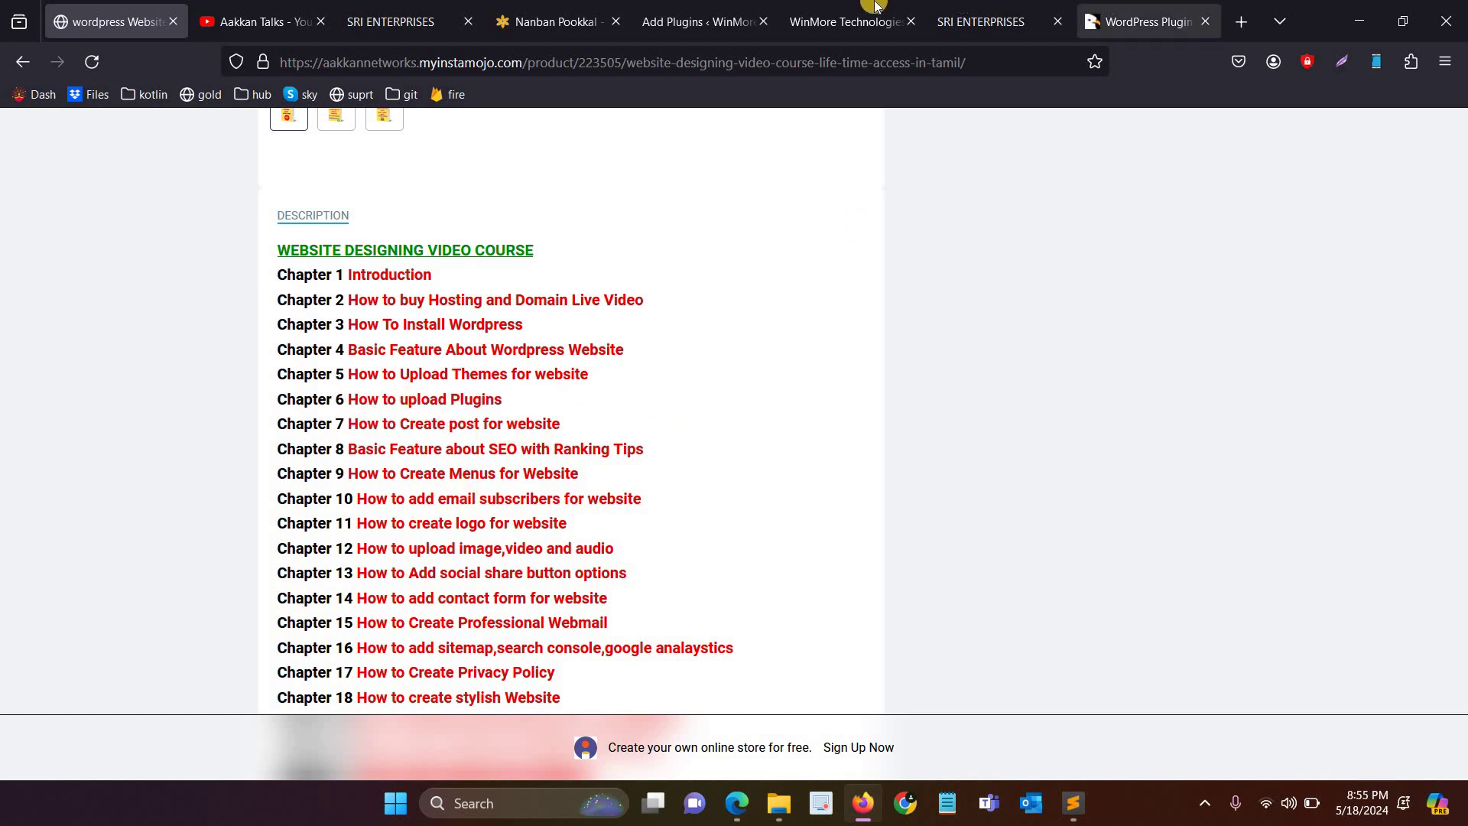
left_click(812, 8)
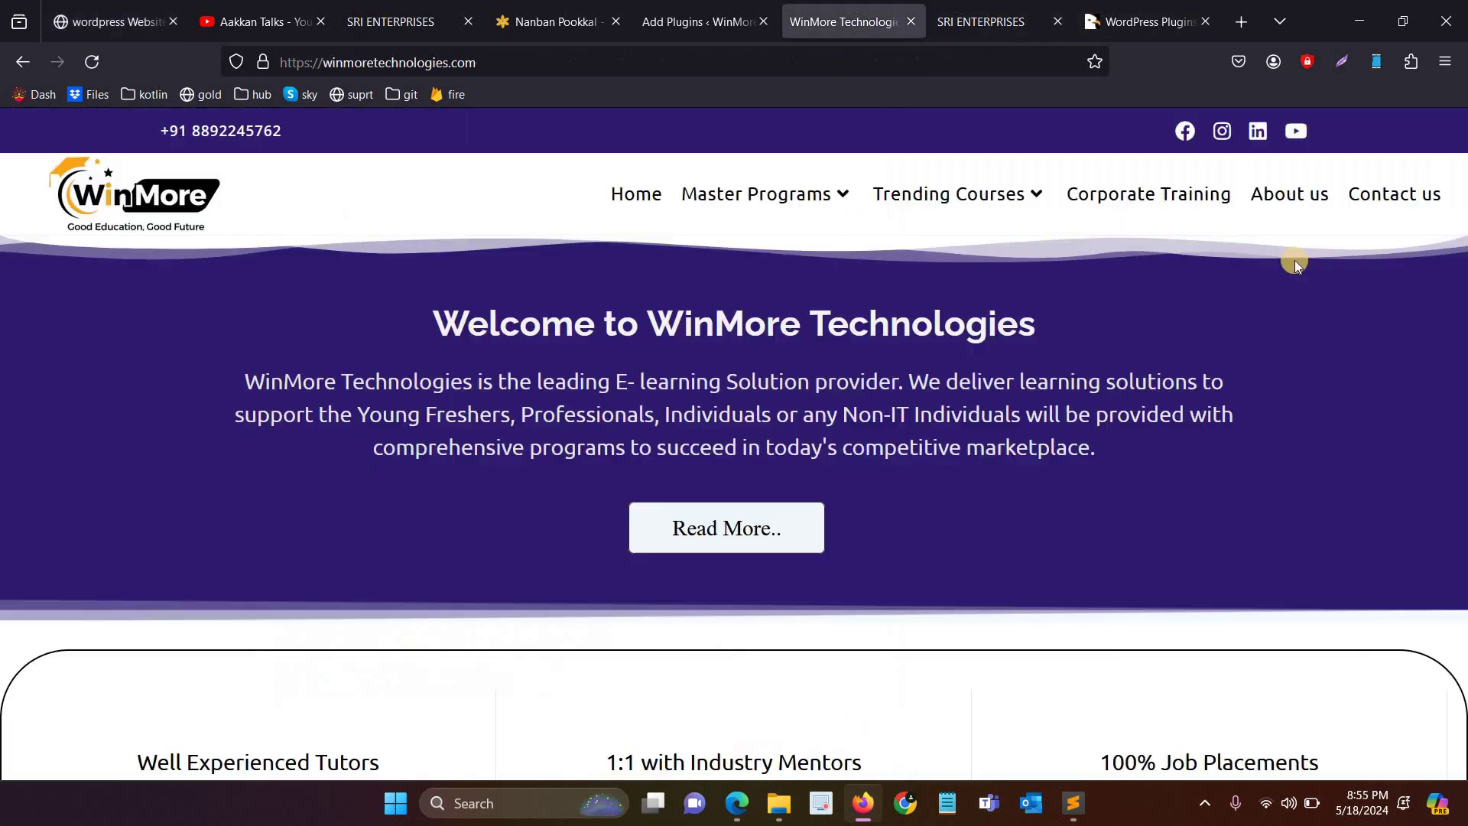
left_click(115, 11)
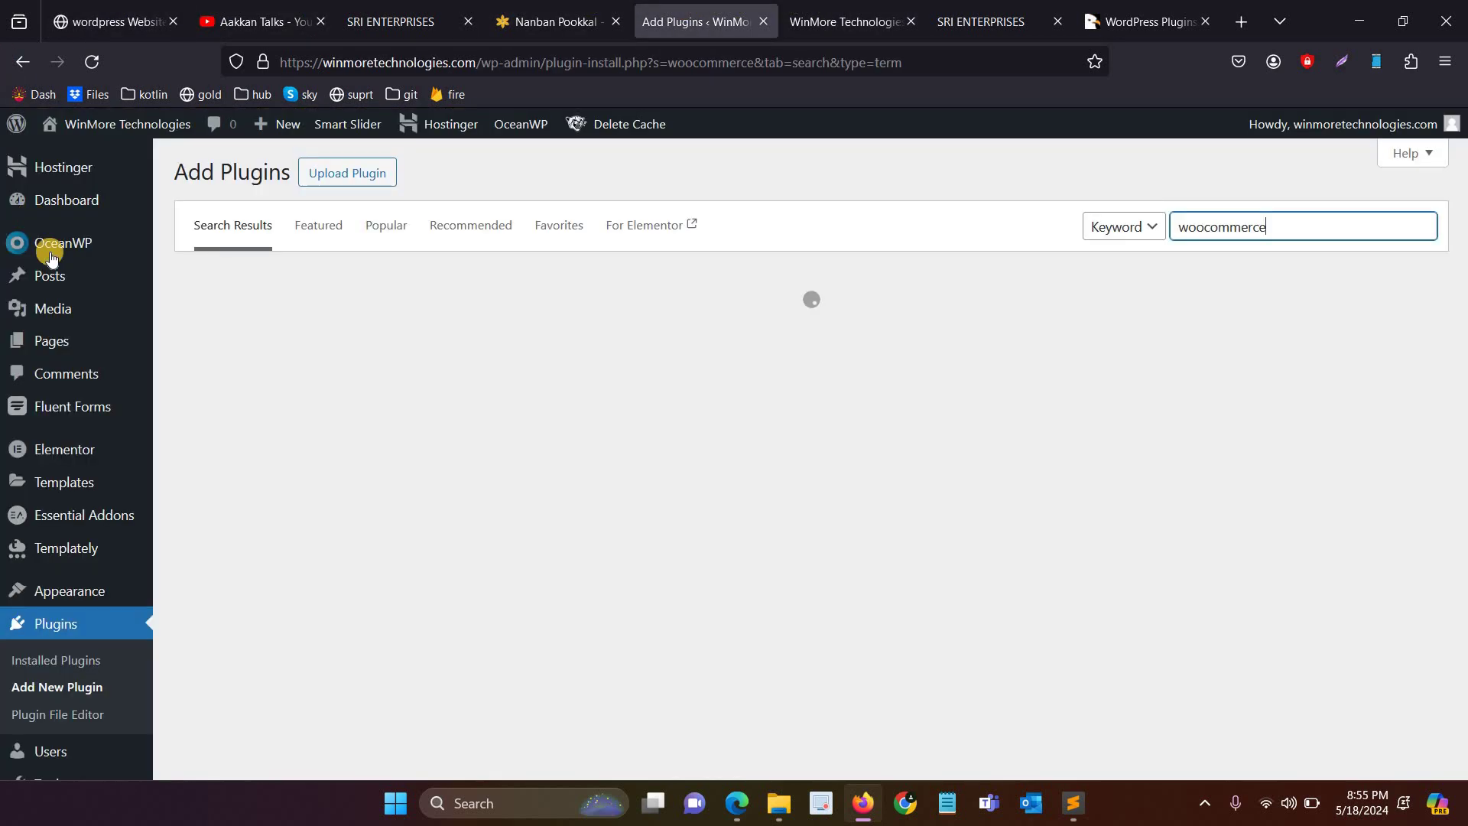
left_click(658, 17)
left_click(58, 277)
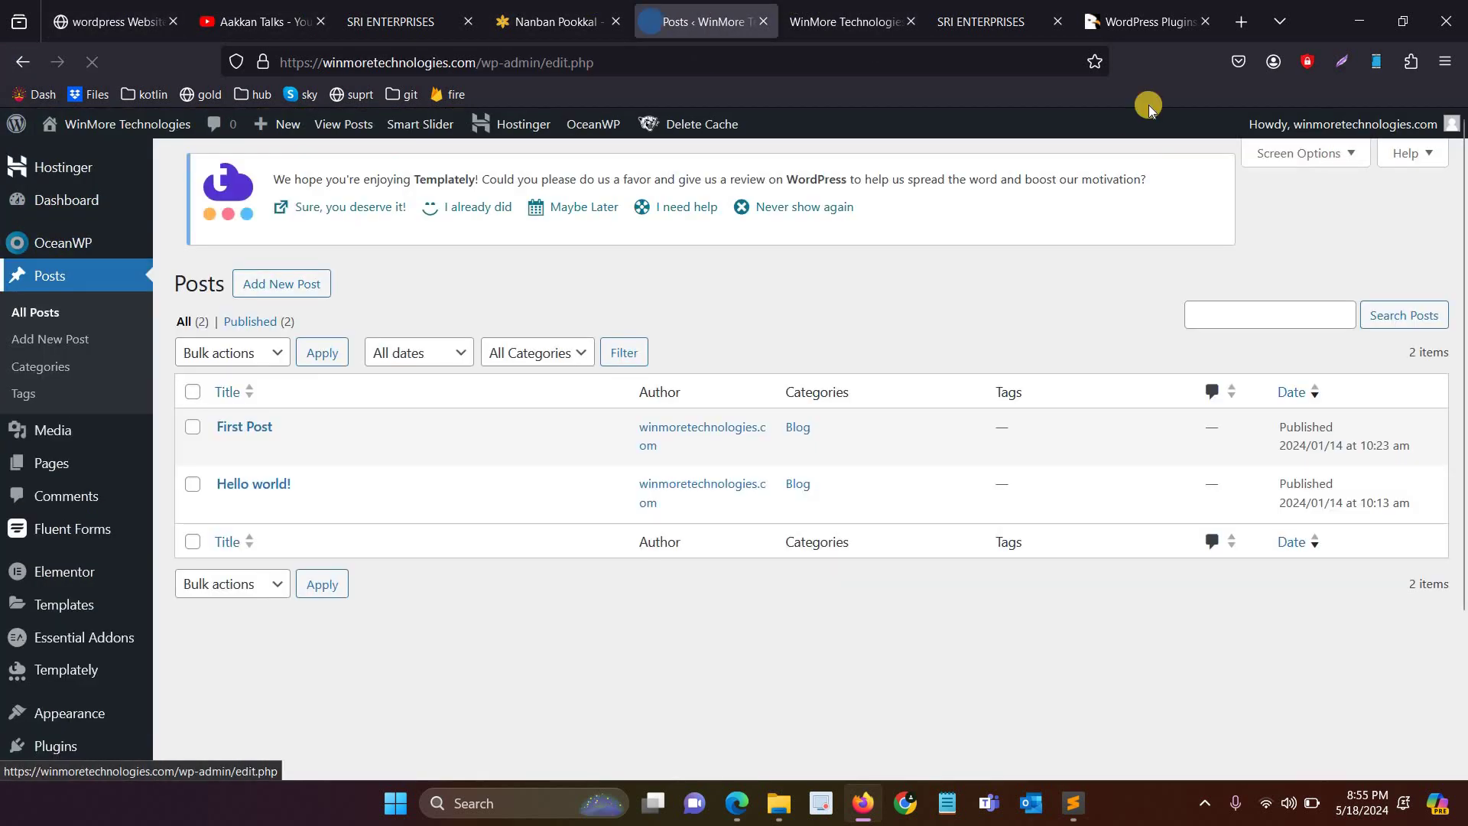
Step: Start a new blog post from the Posts list
left_click(1238, 23)
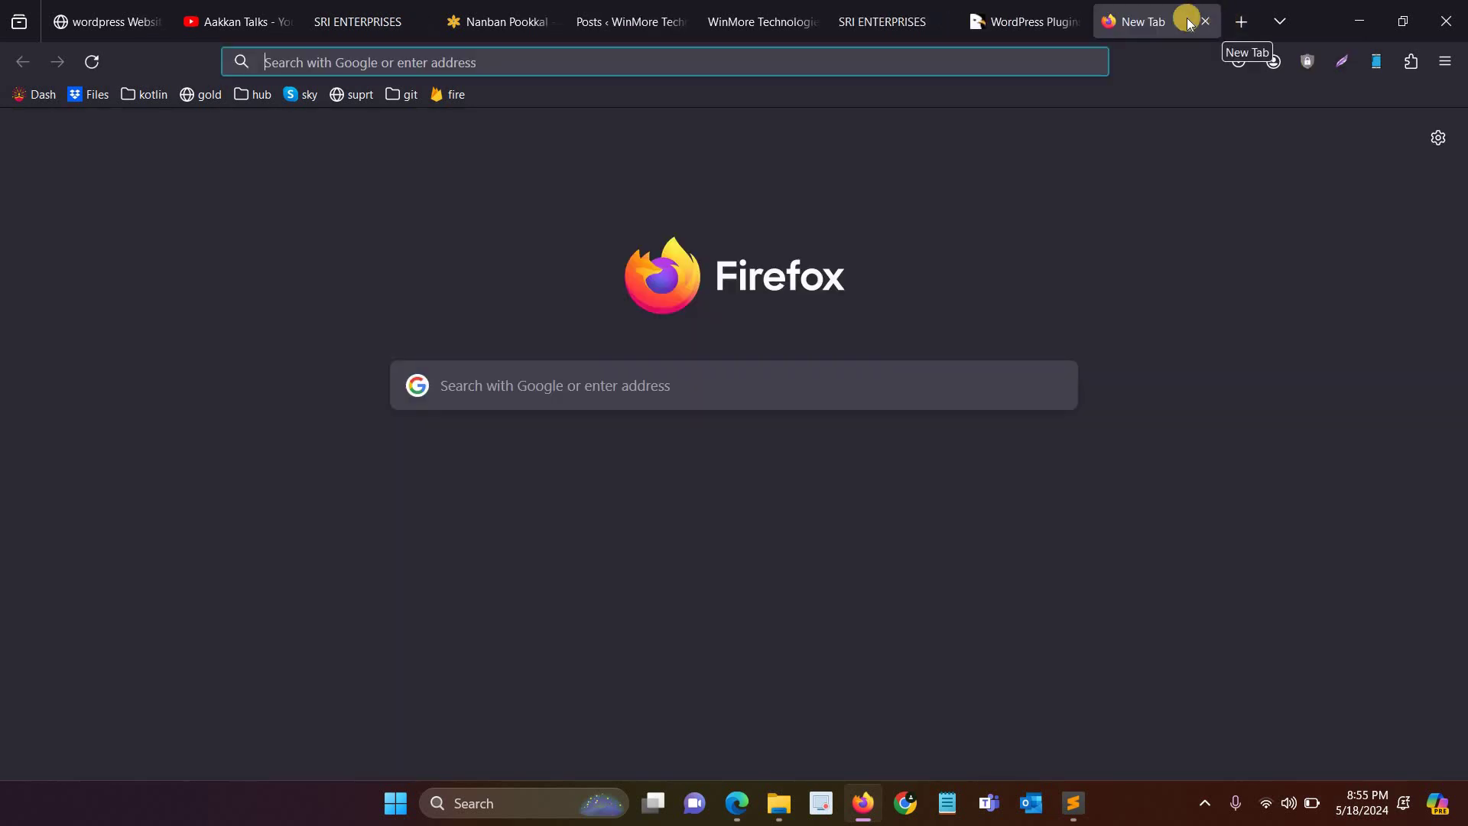
left_click(654, 8)
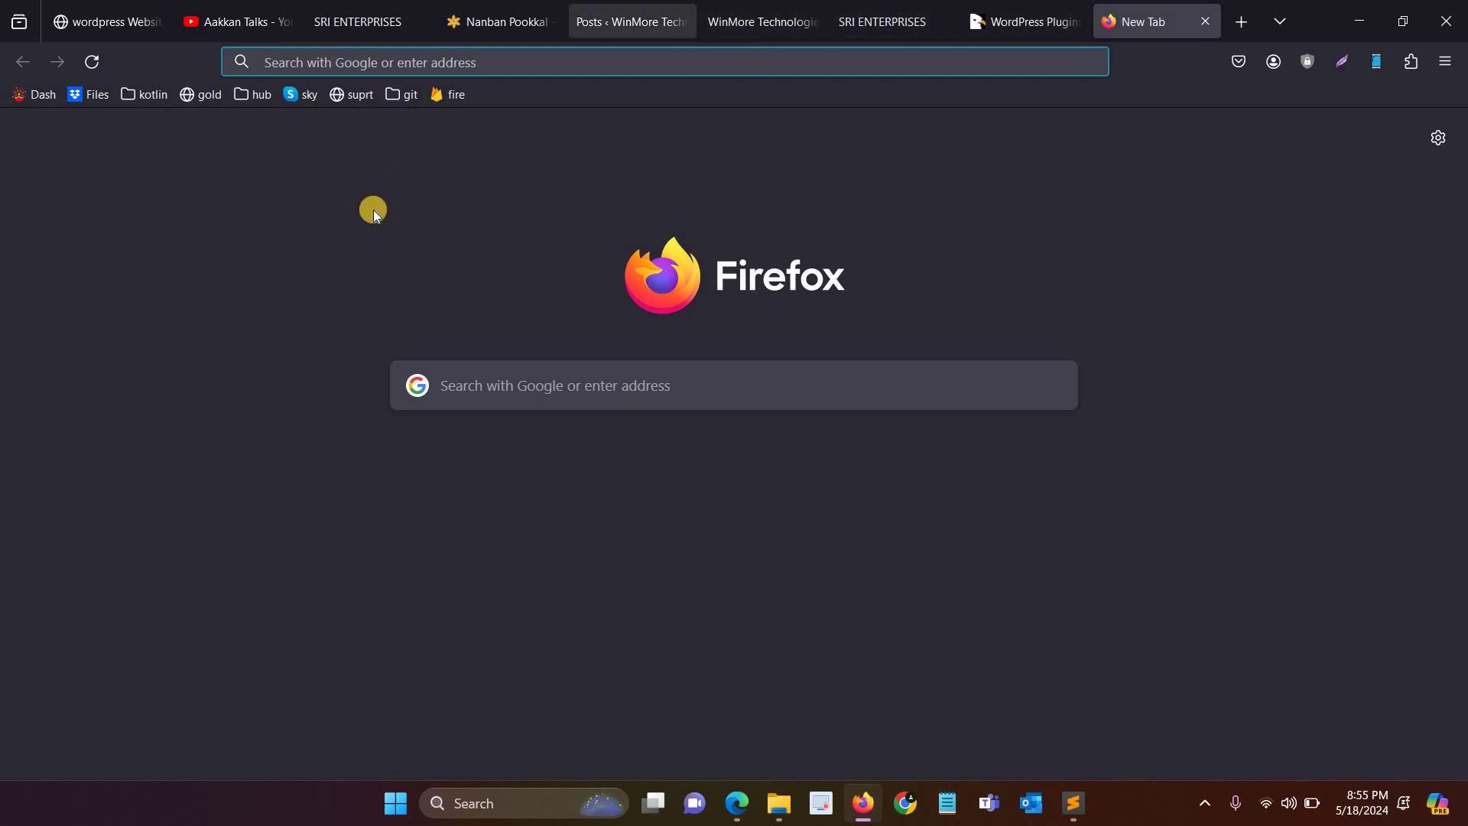
left_click(311, 187)
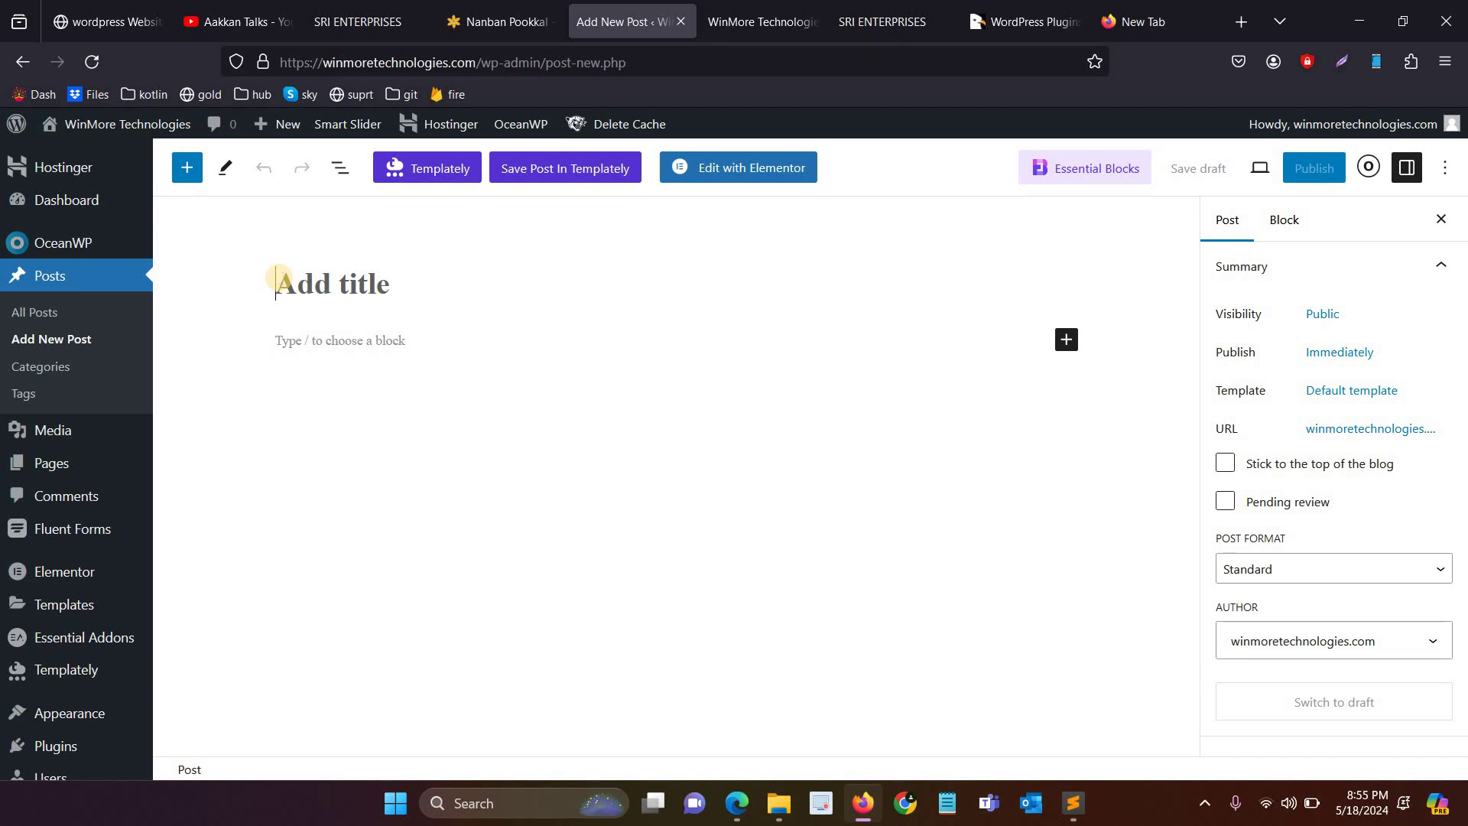
Step: Title the post 'Our Software Courses' and write 'We are providing number of course' as its body
type("our")
key("ctrl+a")
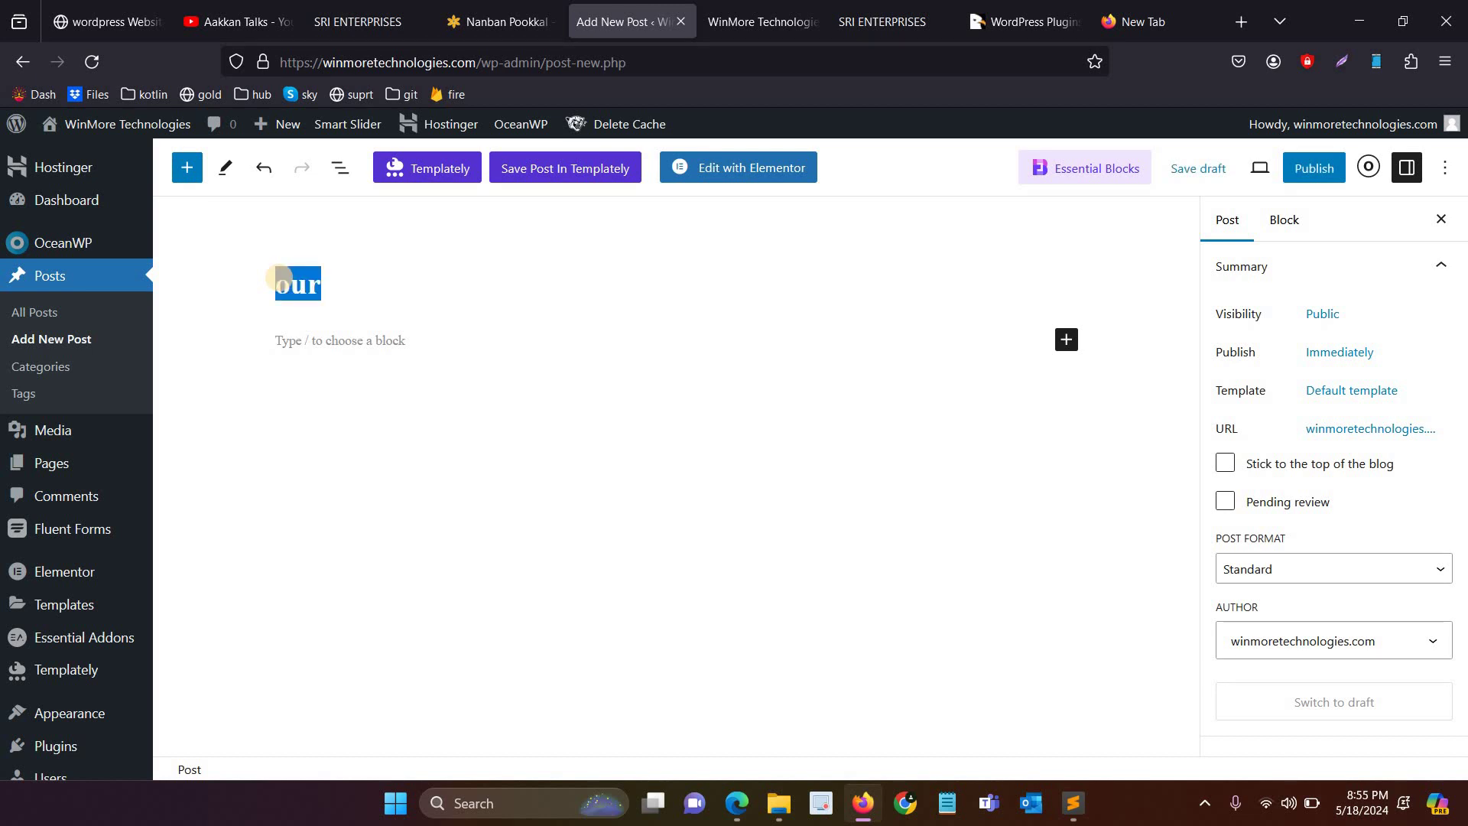
type("Our Software C")
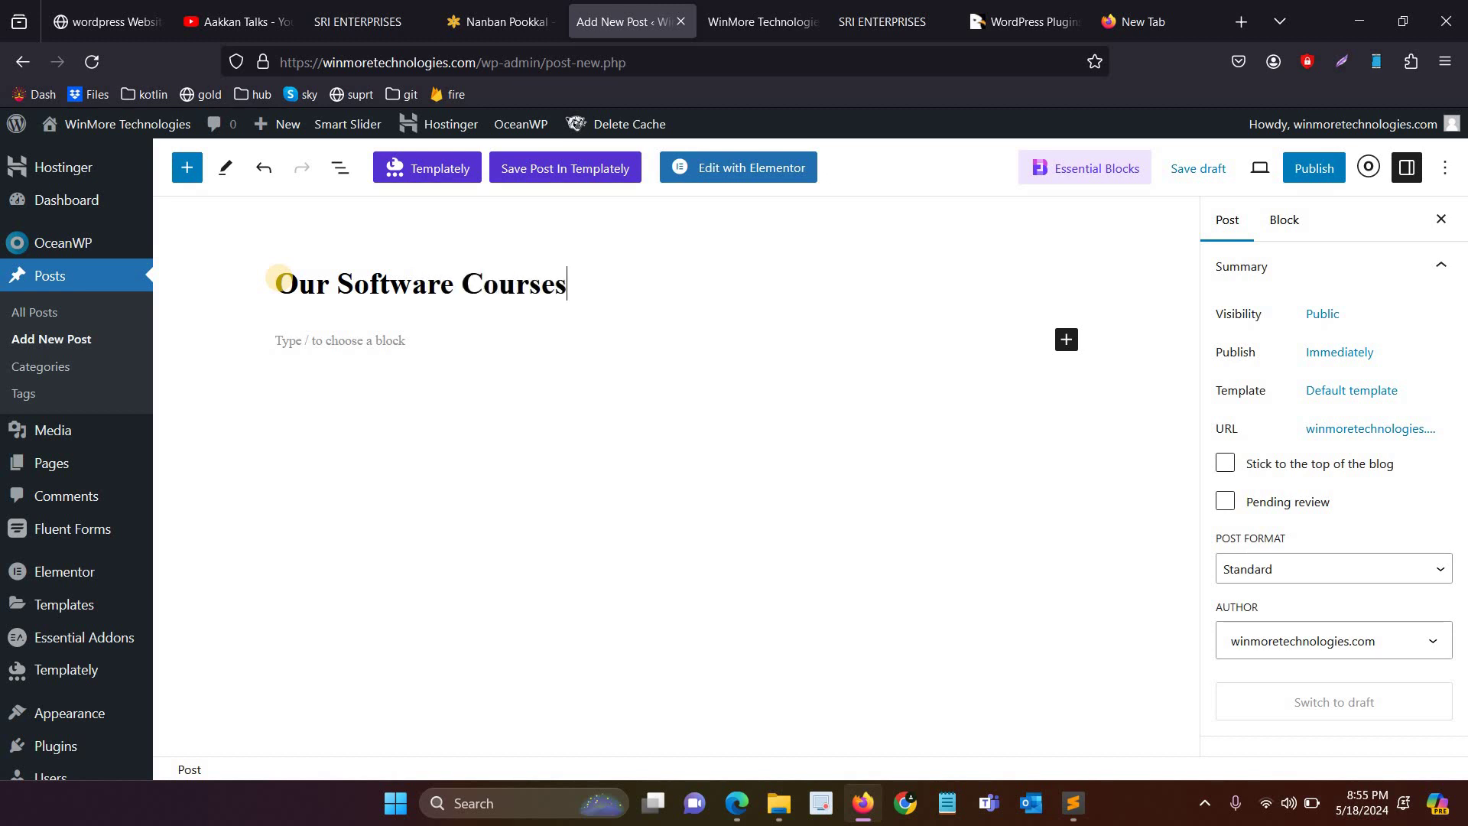
key("Return")
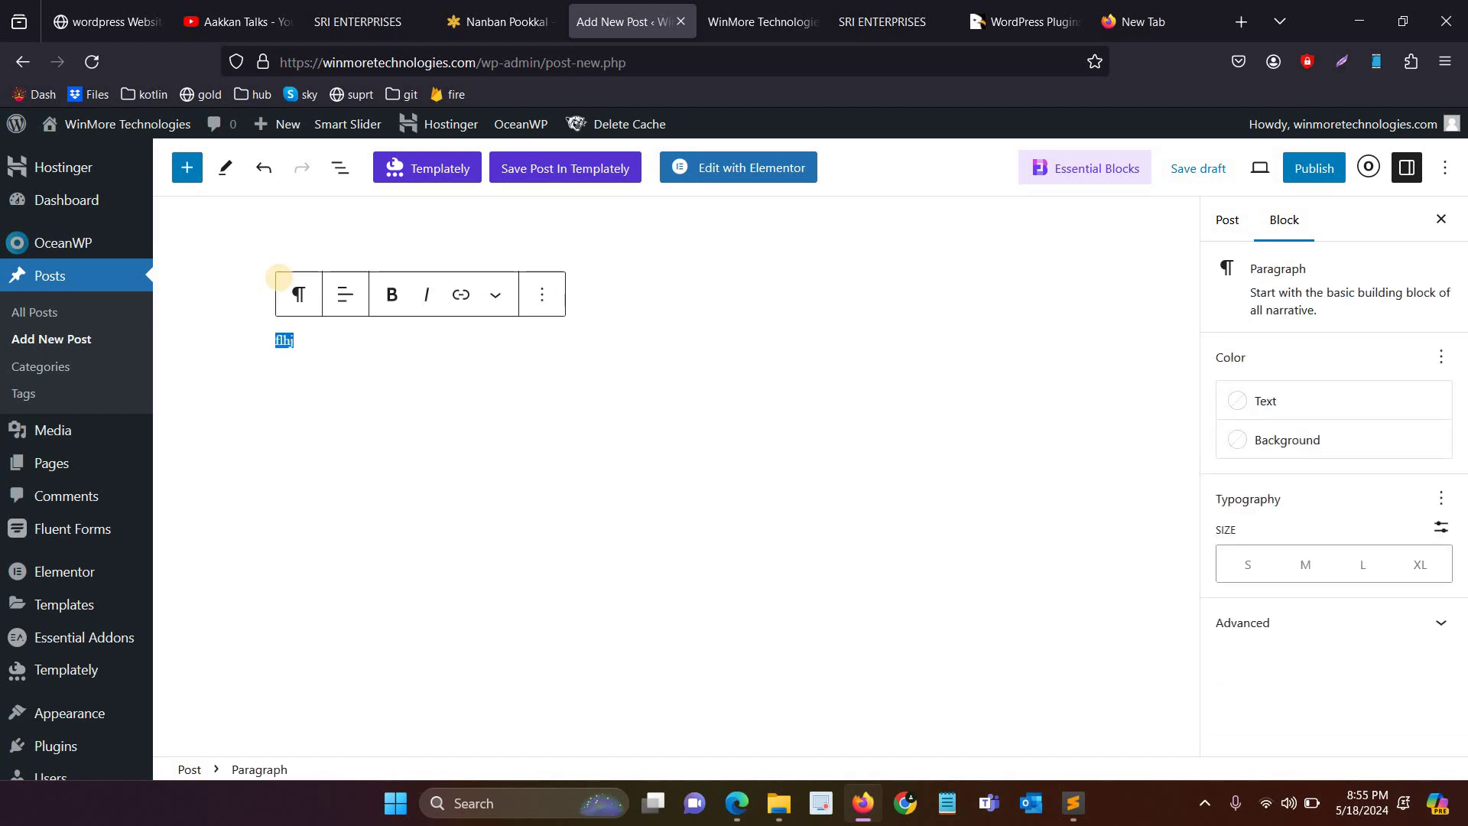
type("W")
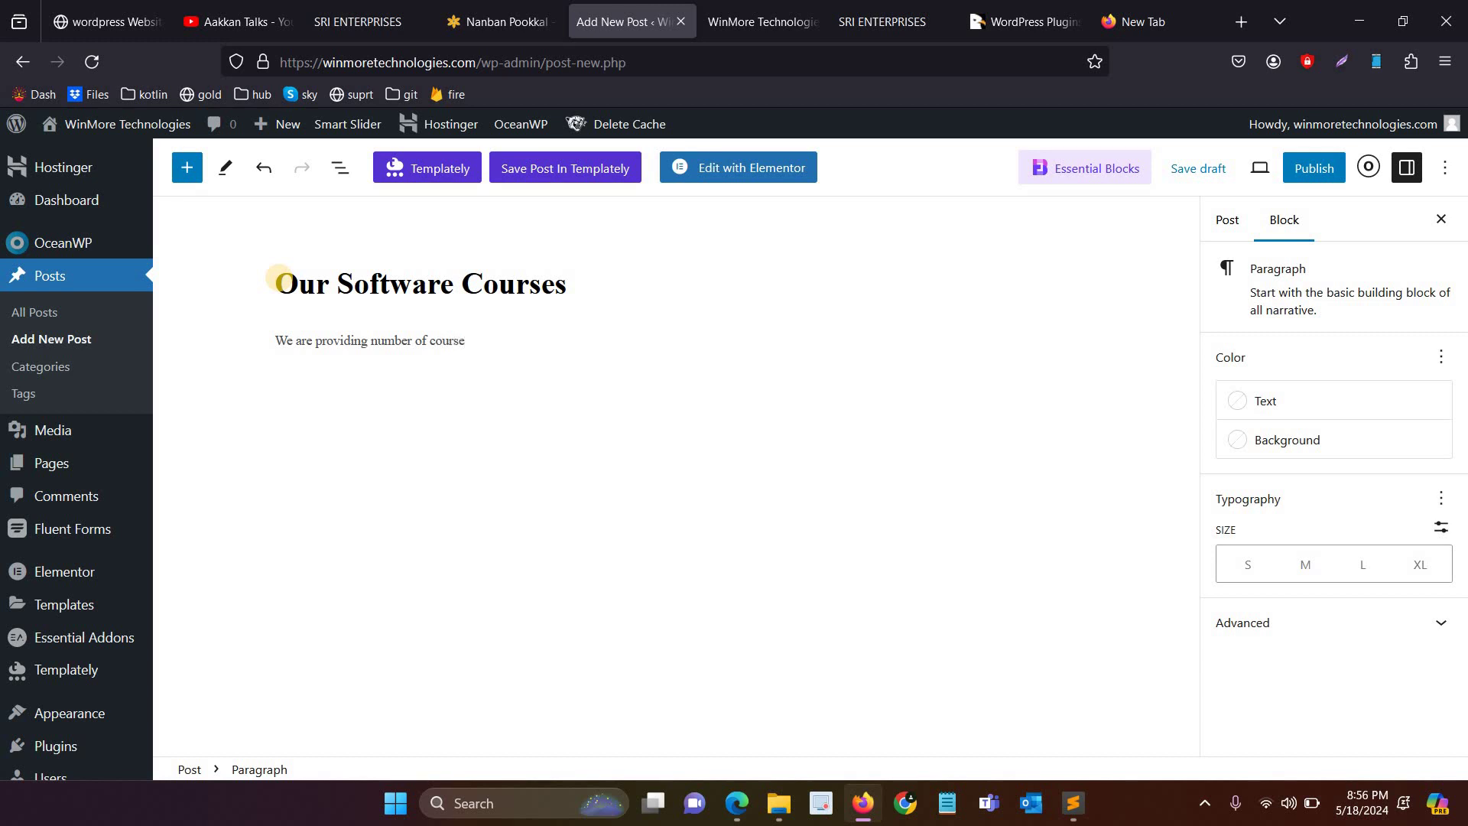
key("ctrl+t")
Step: Search the web for 'polimer' and open the first Polimer News headline
type("polimer")
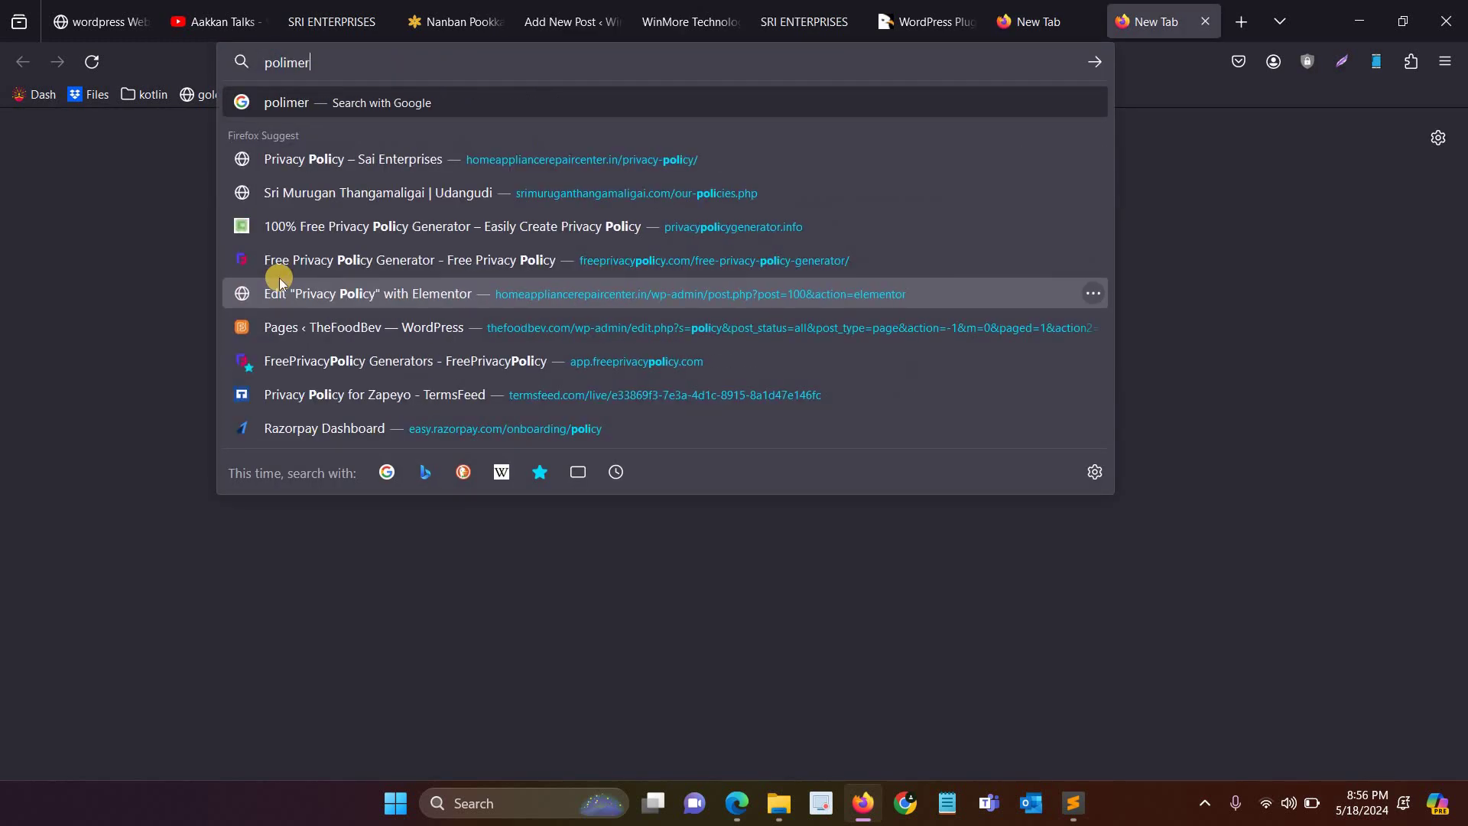
key("Return")
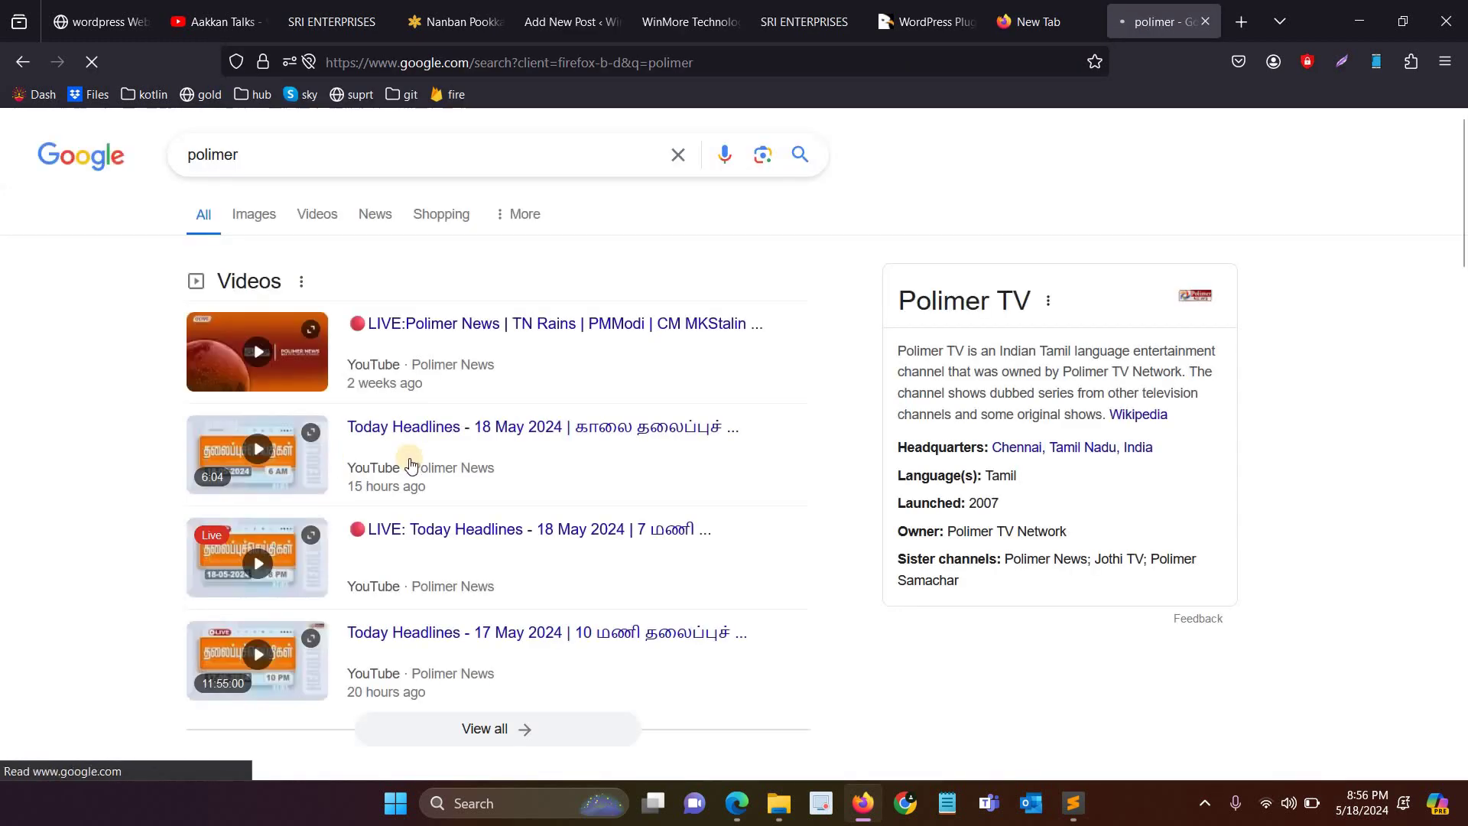
scroll(263, 432, "down", 5)
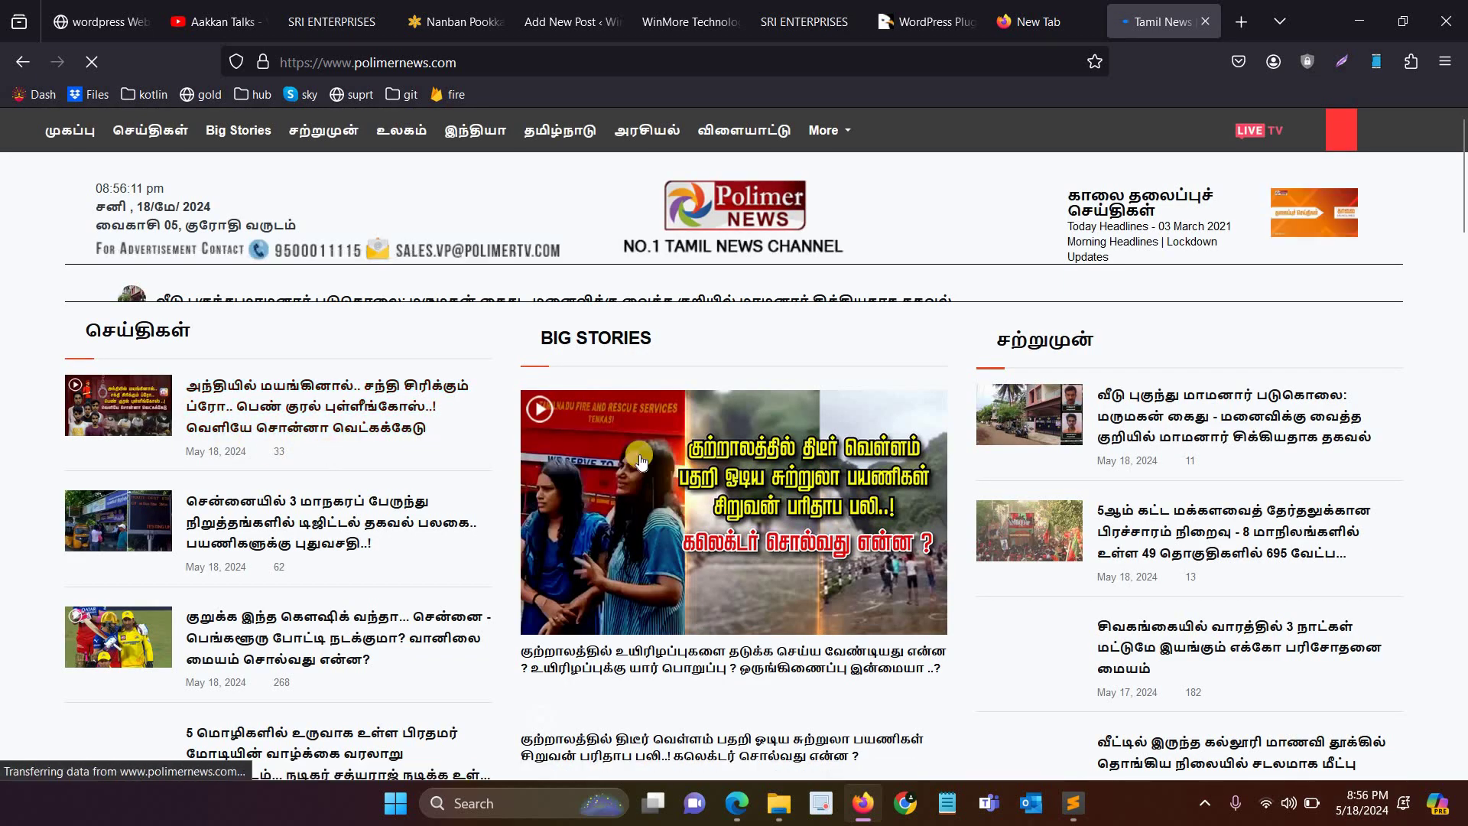
left_click(306, 425)
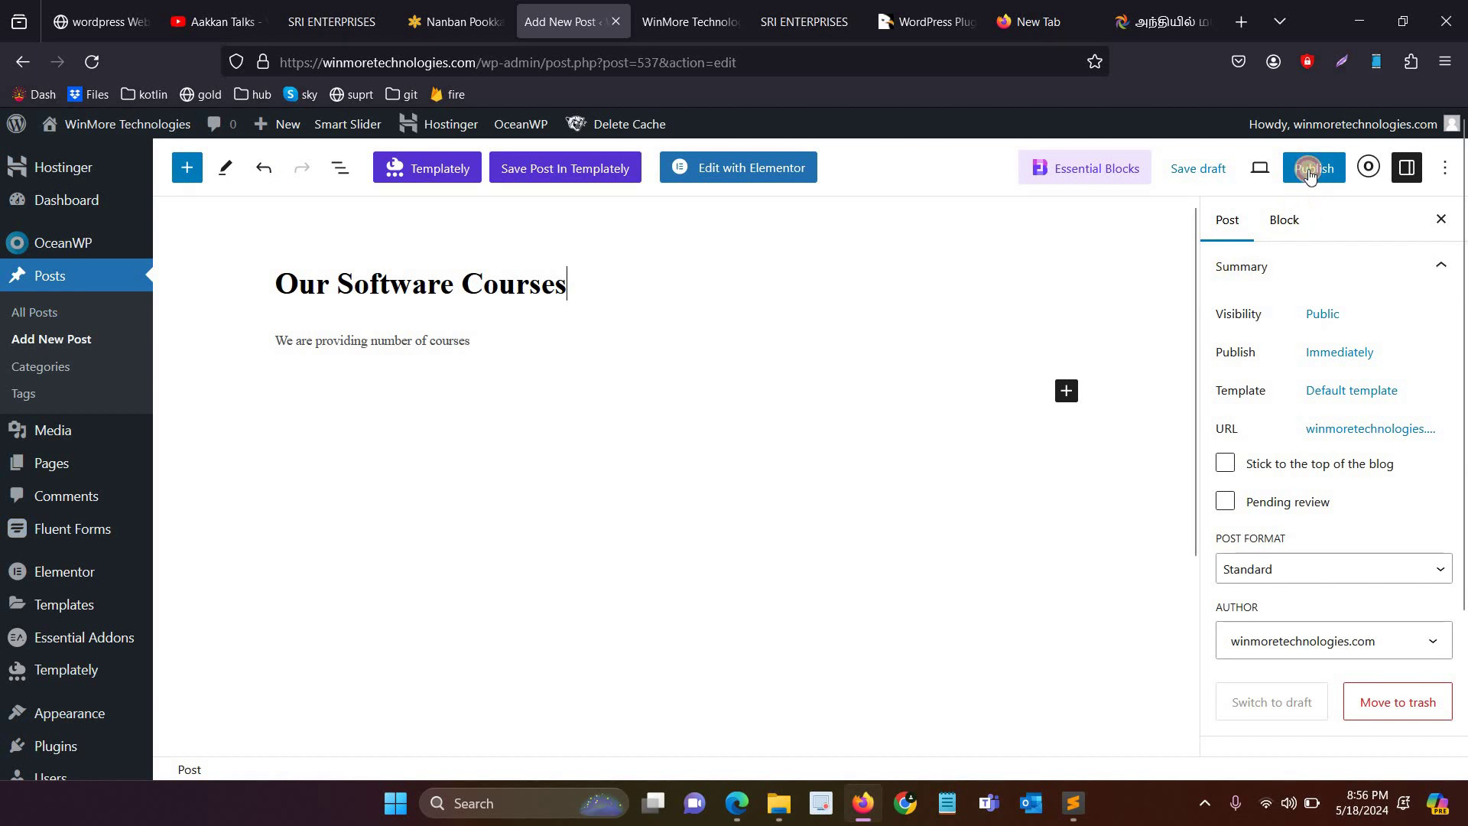
Step: Publish the Our Software Courses post and view it live in a new tab
left_click(1312, 169)
left_click(1309, 170)
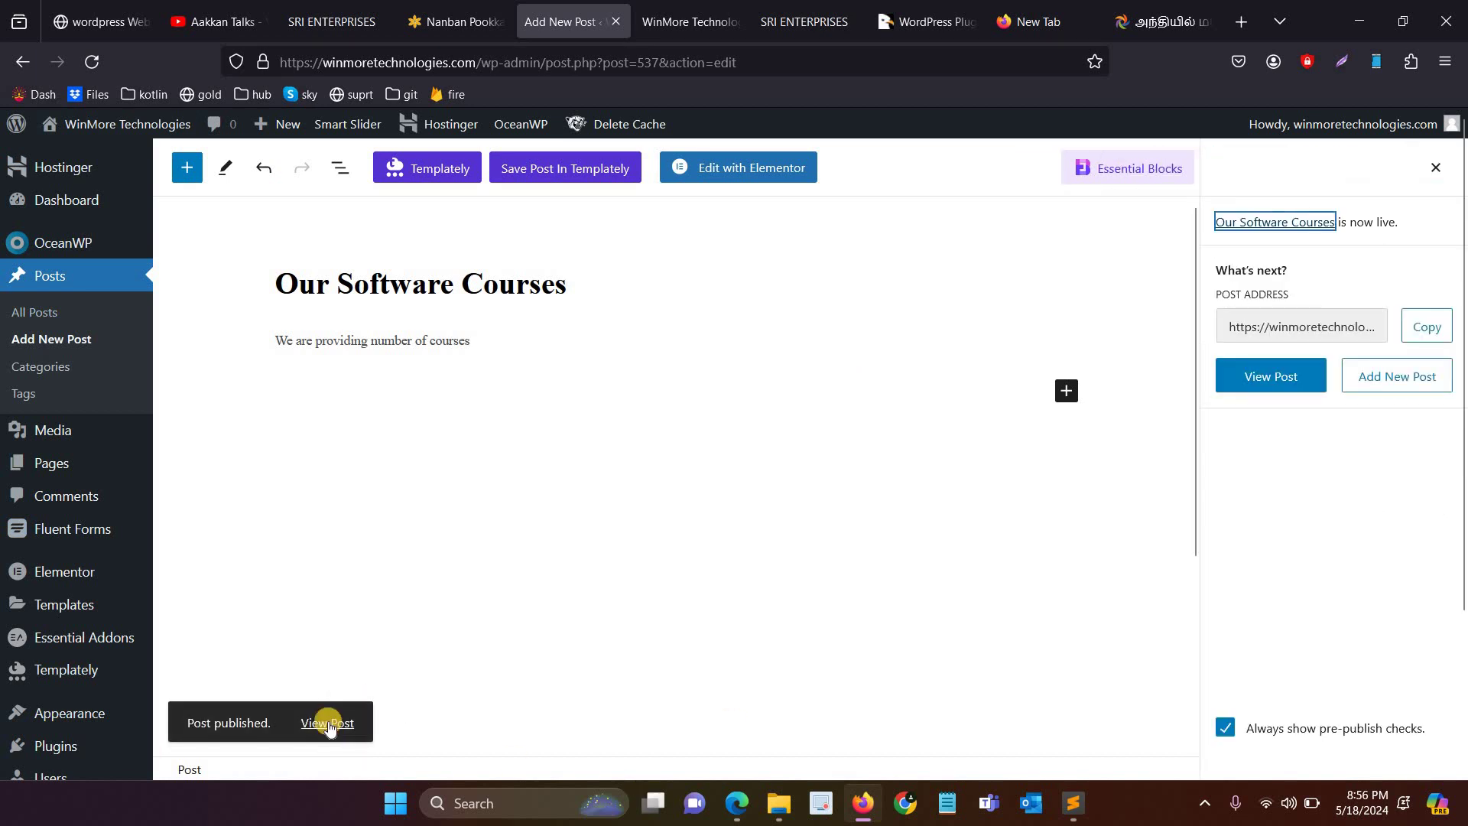
right_click(331, 722)
left_click(428, 341)
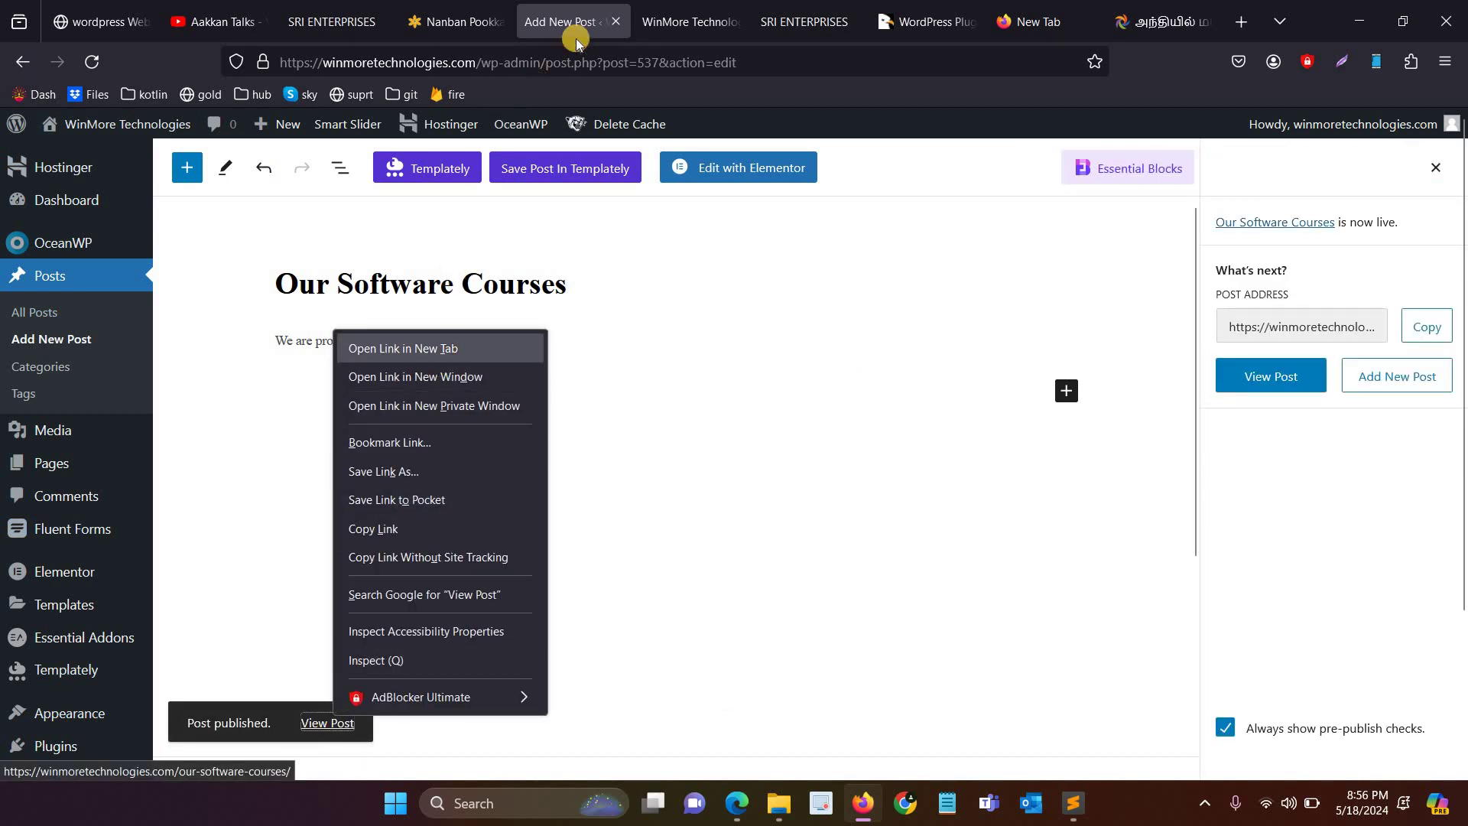
left_click(649, 6)
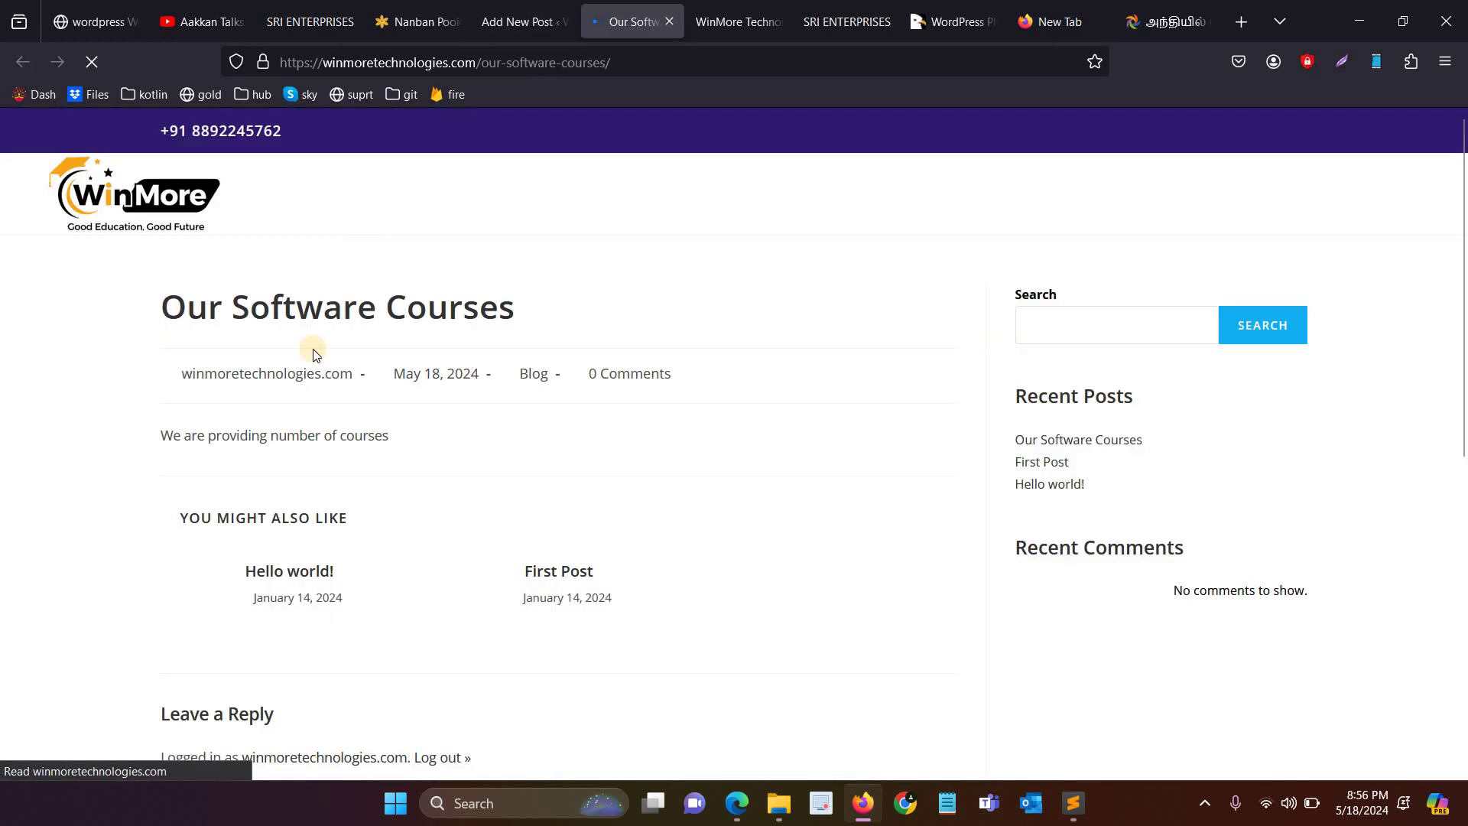
scroll(326, 430, "down", 5)
scroll(325, 426, "up", 5)
left_click_drag(191, 438, 511, 498)
Step: Check the course chapter list's Chapter 8 SEO ranking tips title, then return to the WinMore post editor
left_click(77, 14)
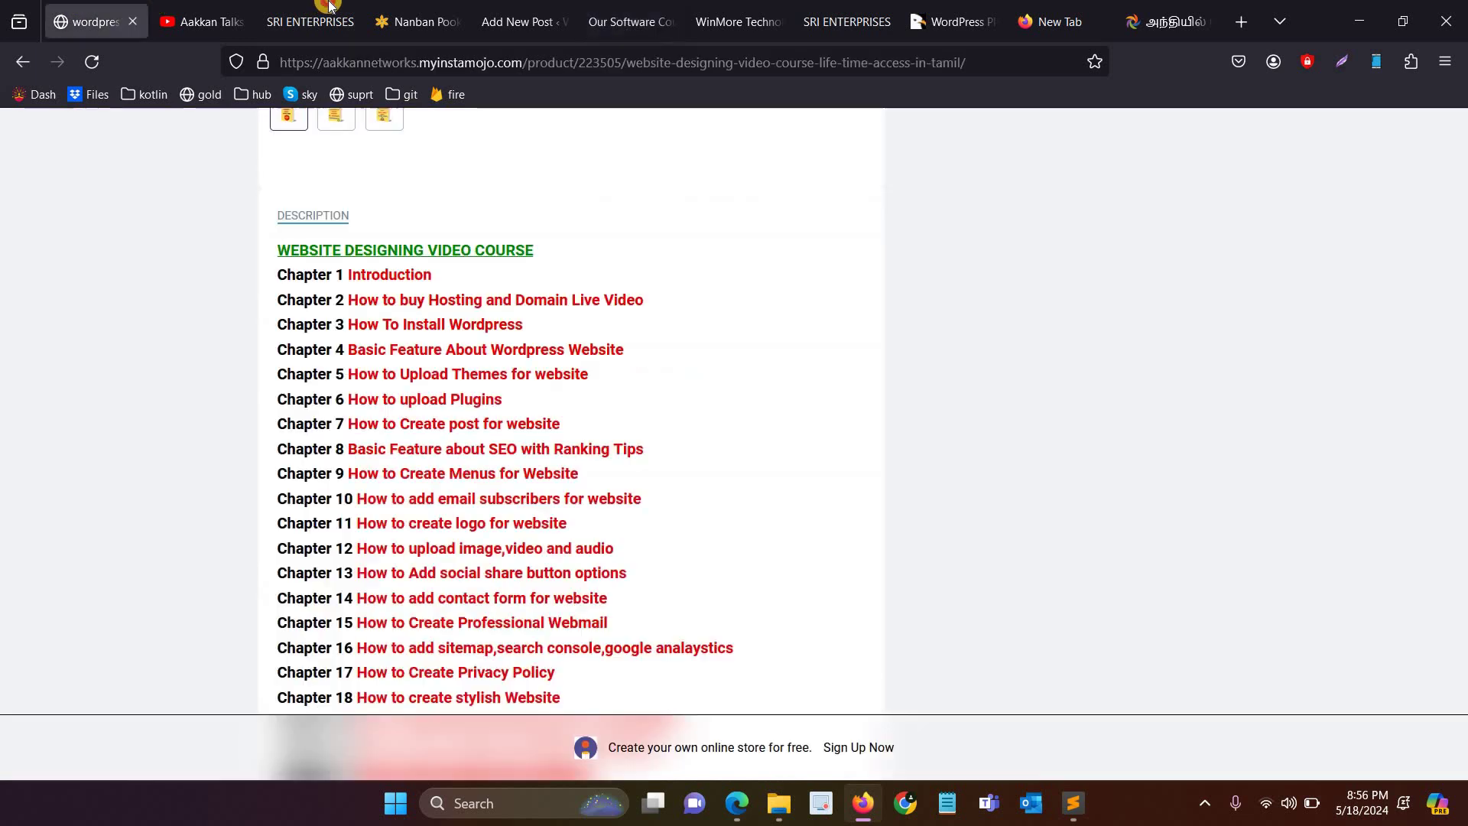
left_click(327, 7)
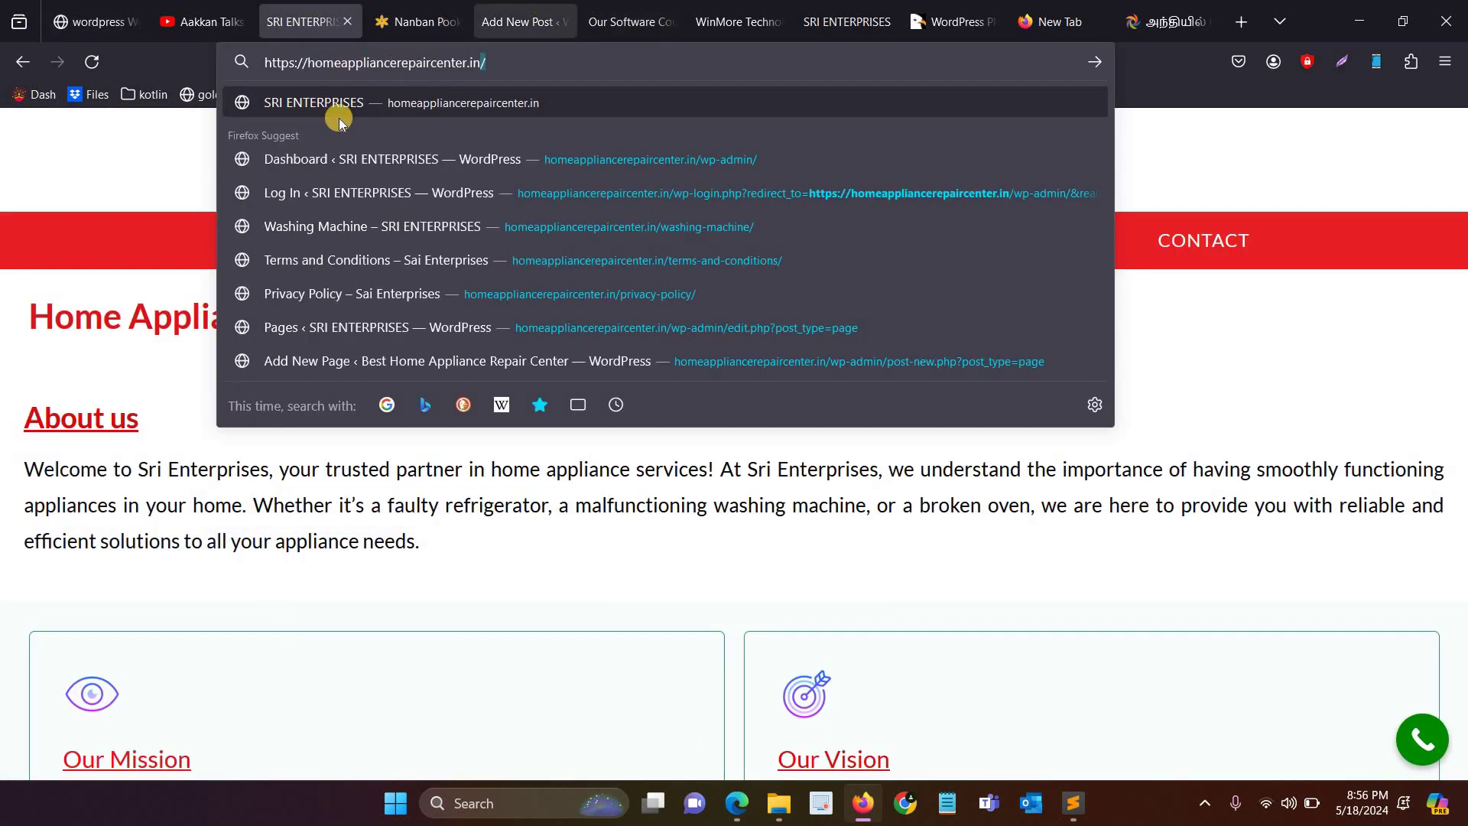
left_click(517, 21)
left_click(92, 21)
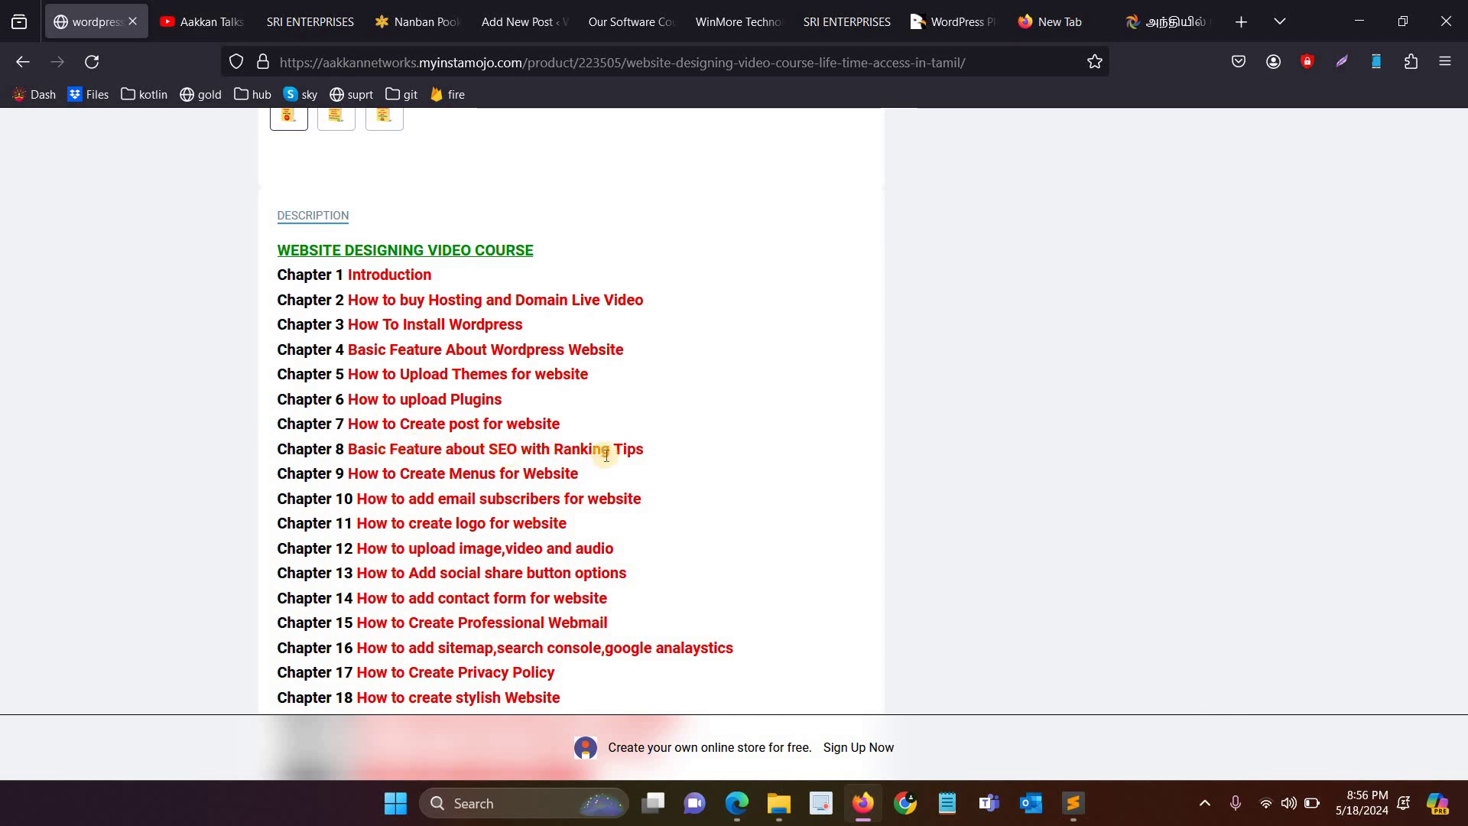
left_click_drag(644, 453, 357, 454)
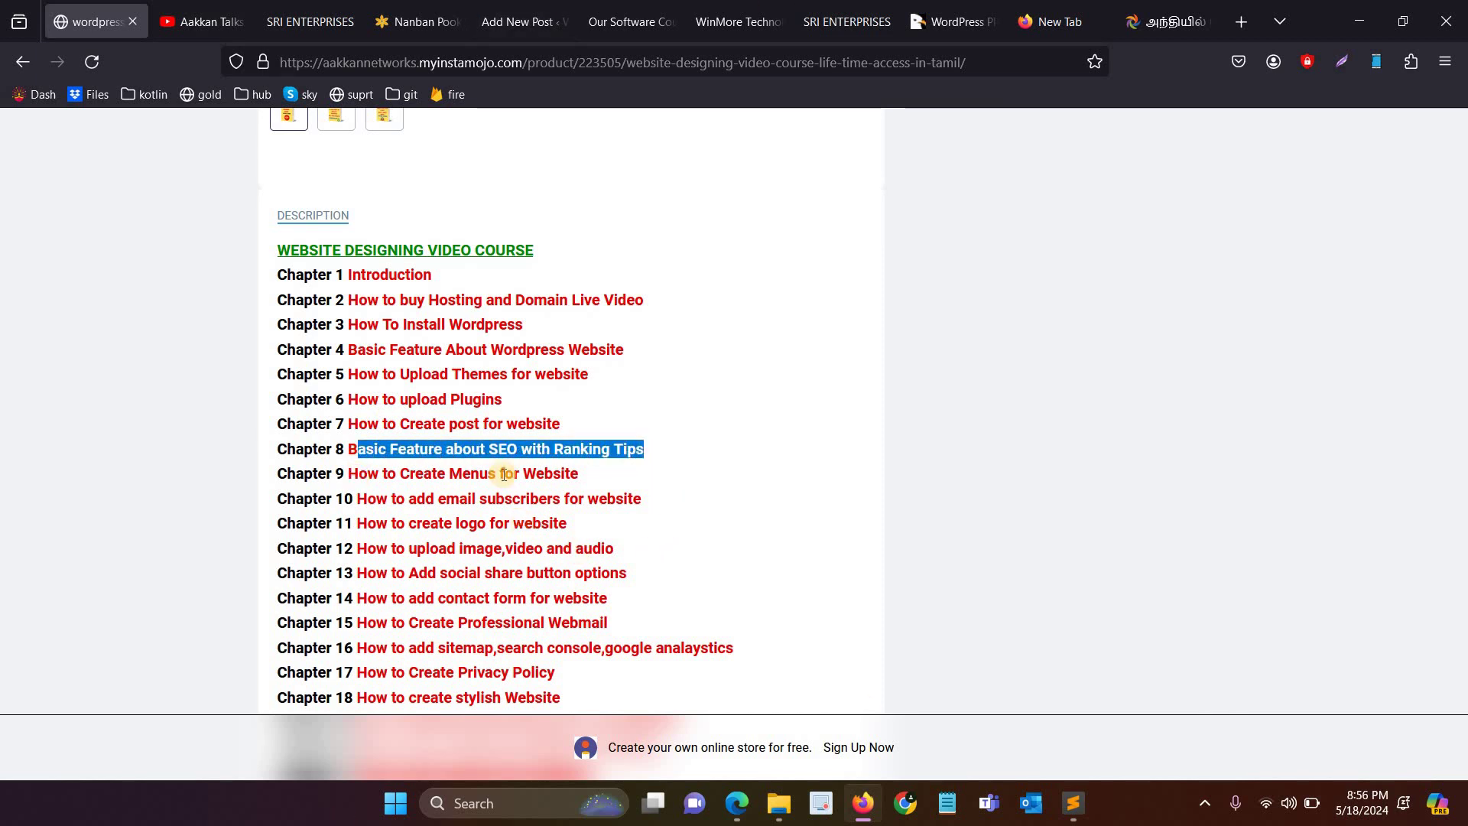
left_click(120, 6)
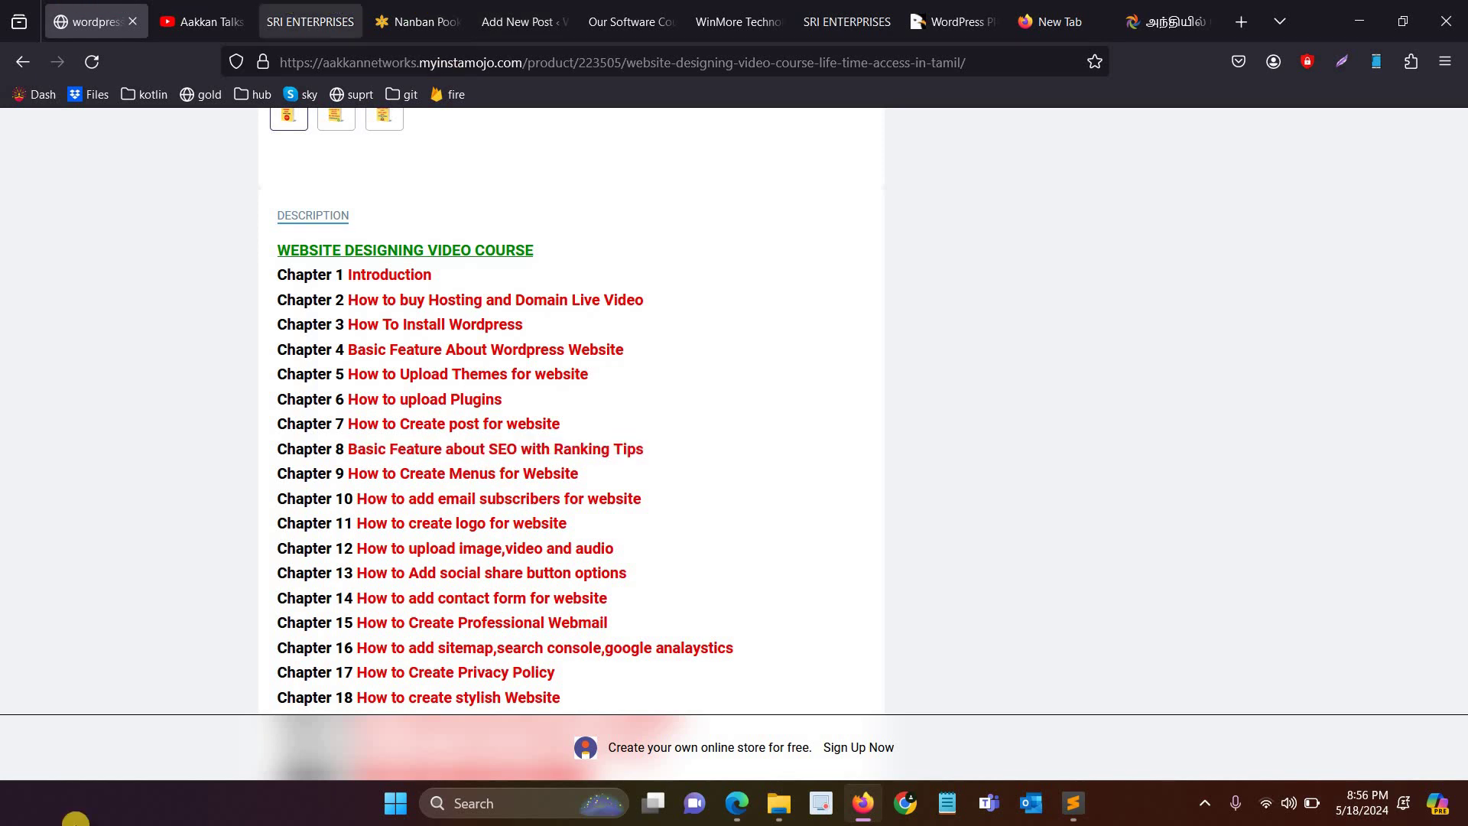
left_click(527, 10)
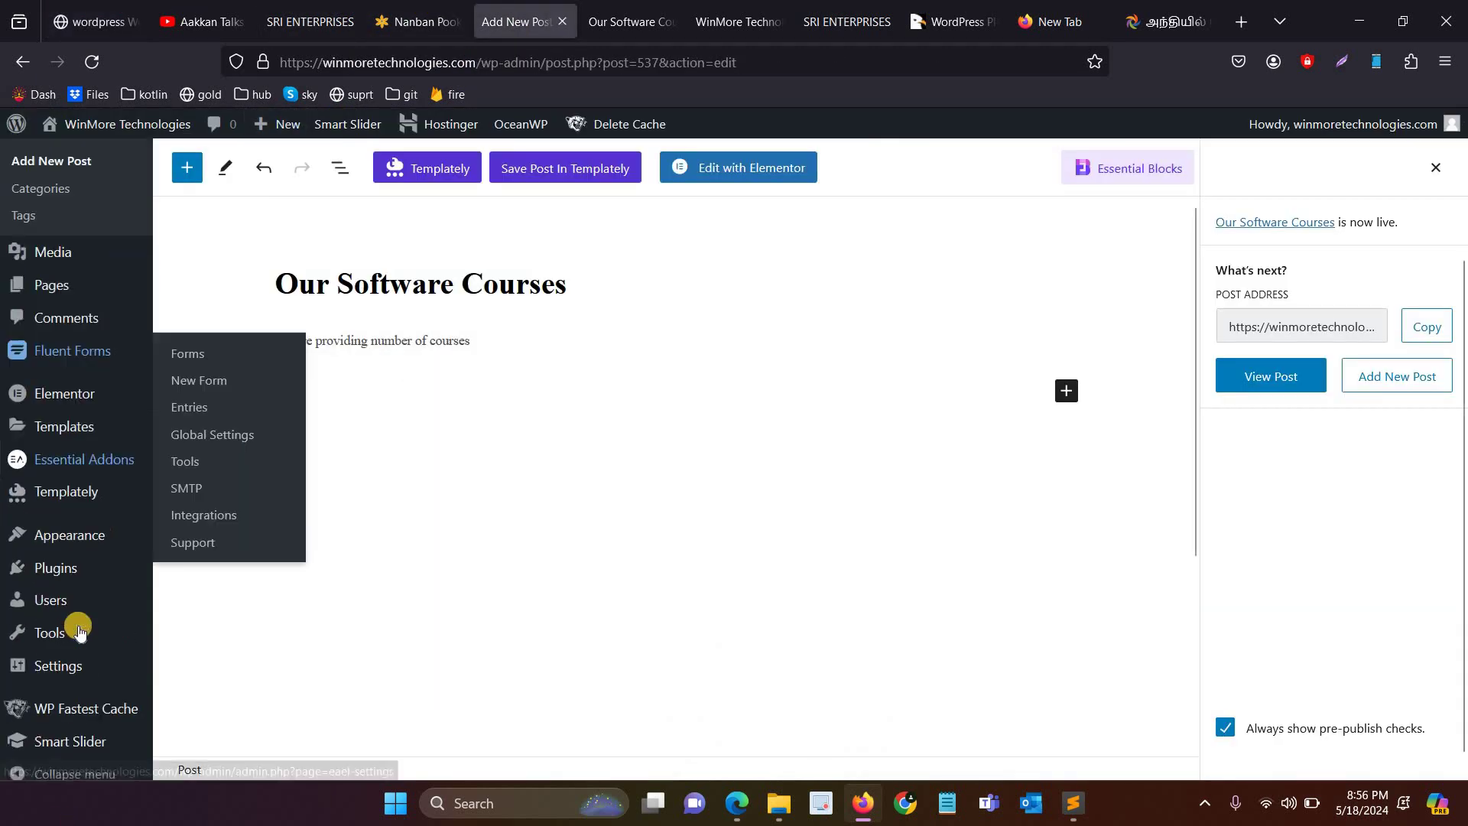
Step: Search the plugin directory for 'seo', review Yoast SEO and Rank Math SEO, then return to the course tab
scroll(89, 633, "down", 1)
mouse_move(84, 546)
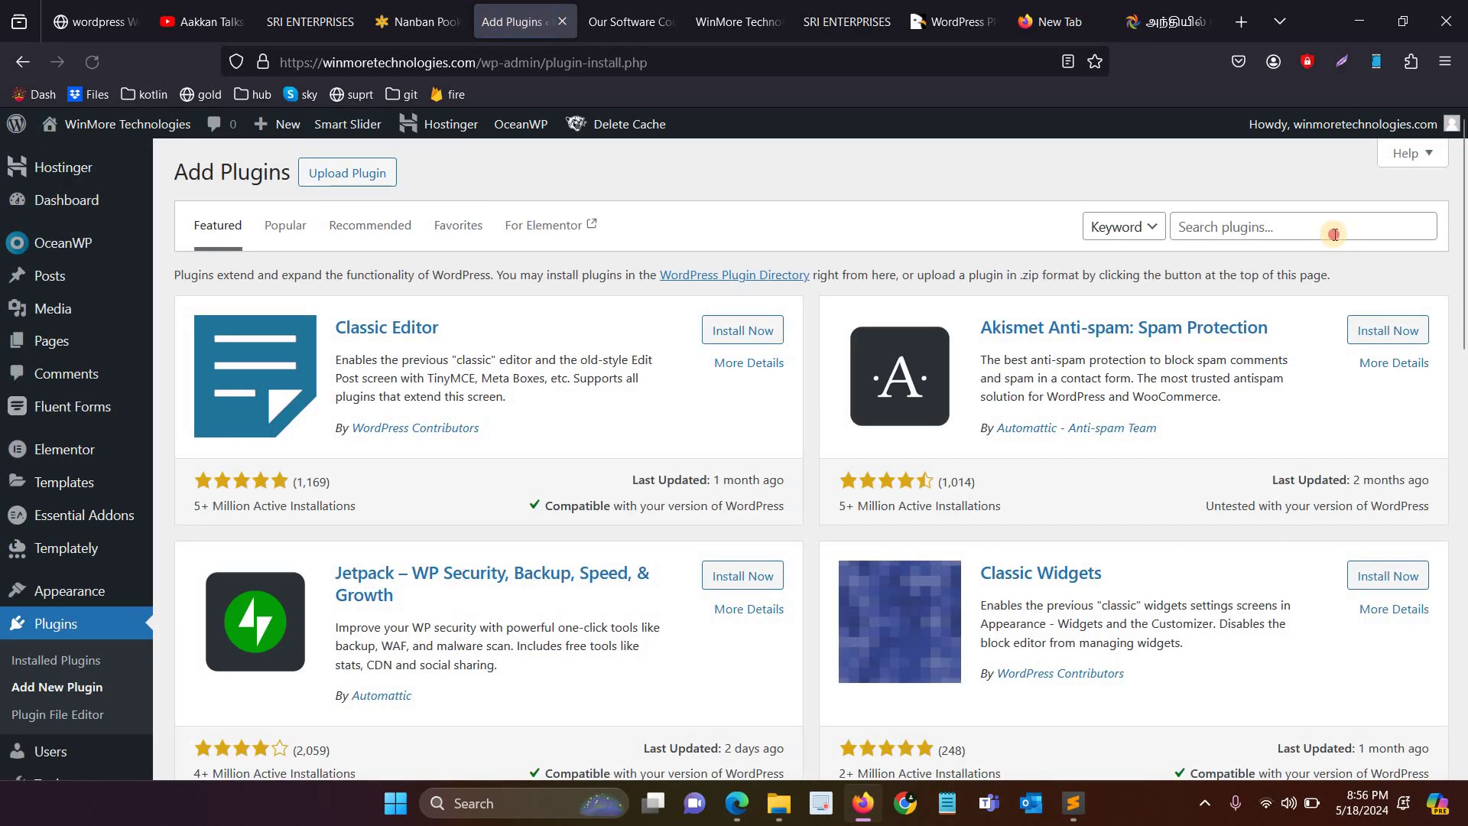
left_click(1335, 234)
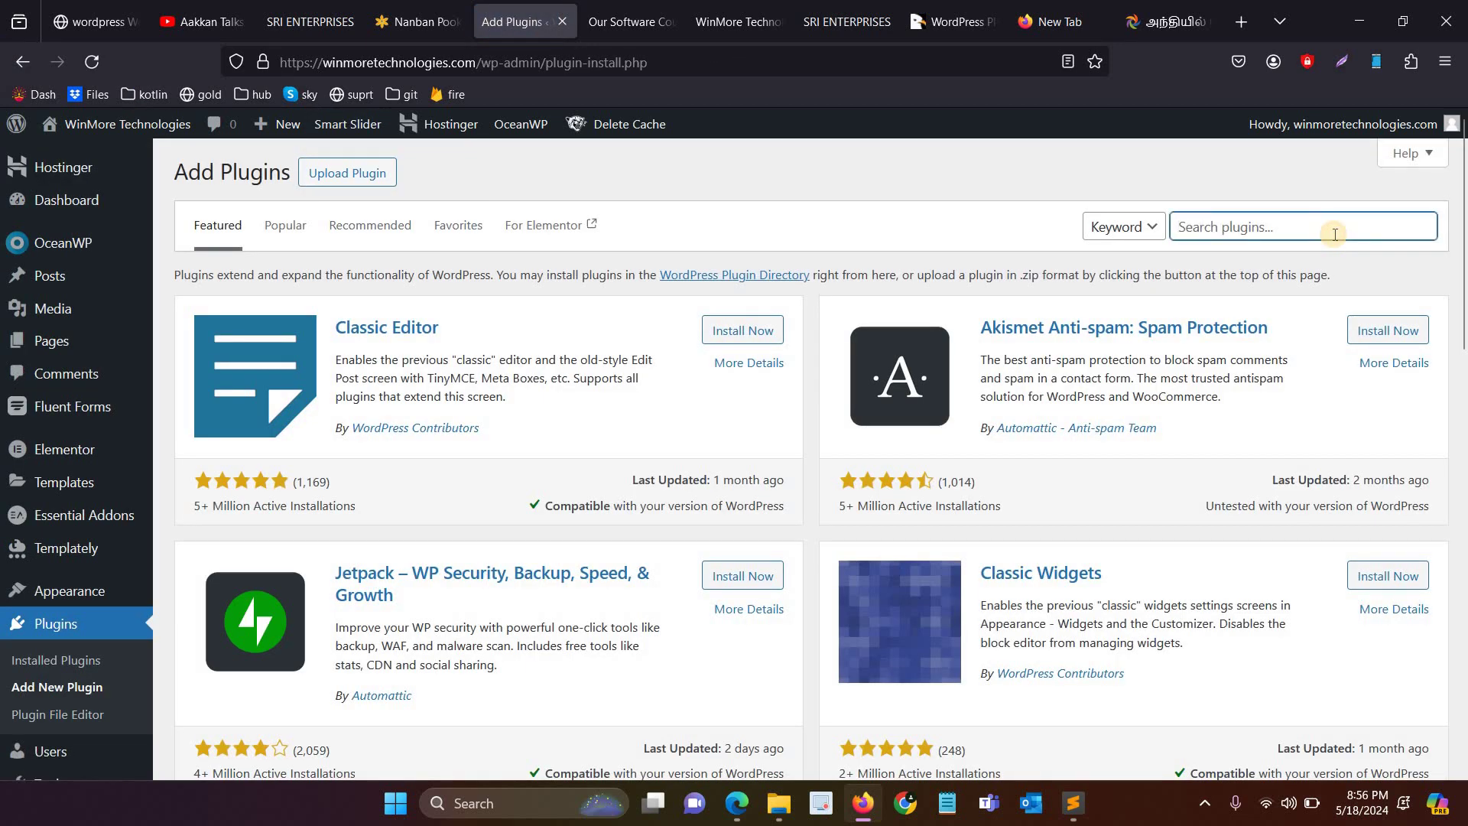
type("seo")
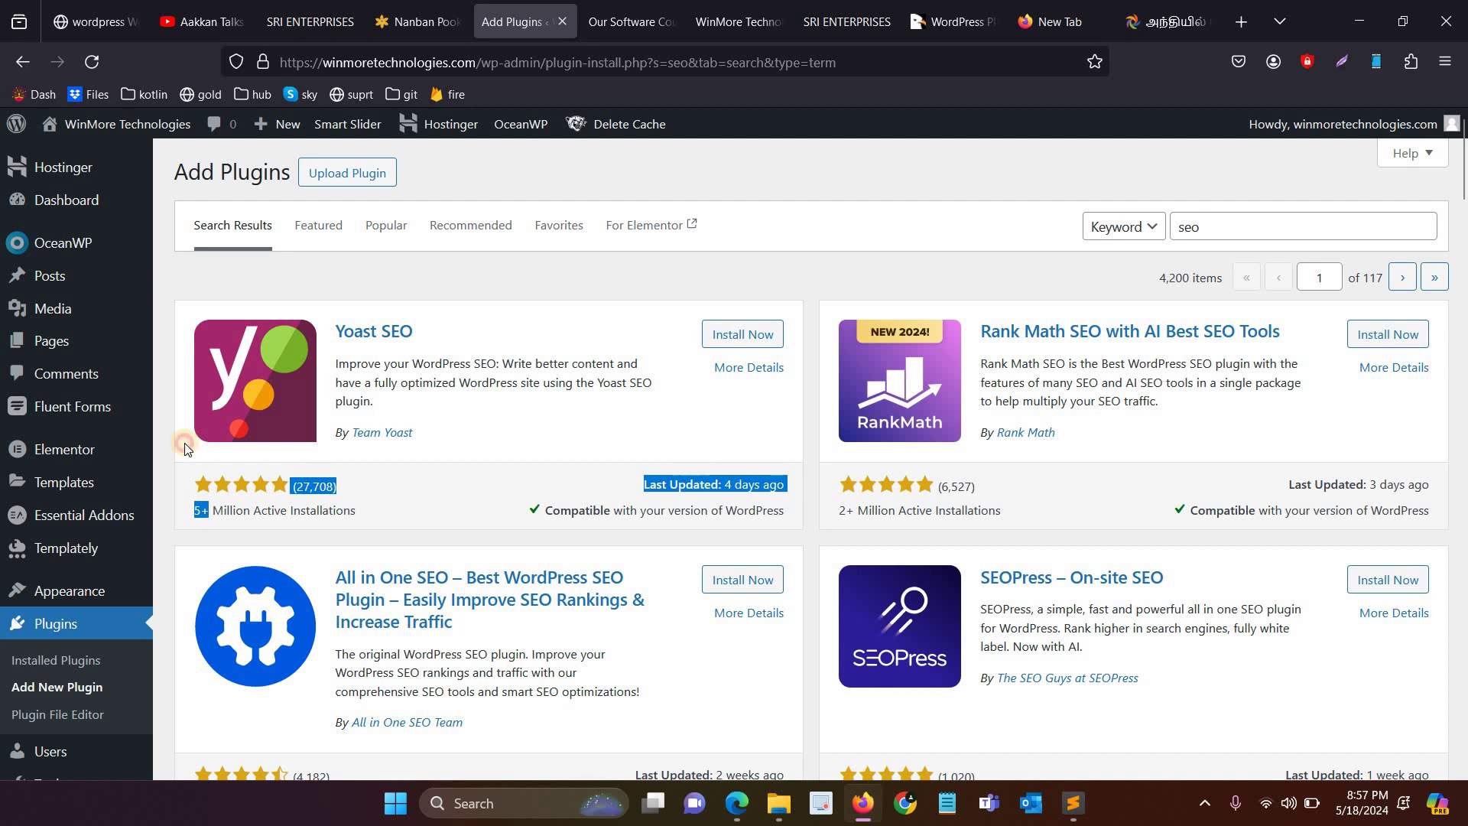
left_click(194, 483)
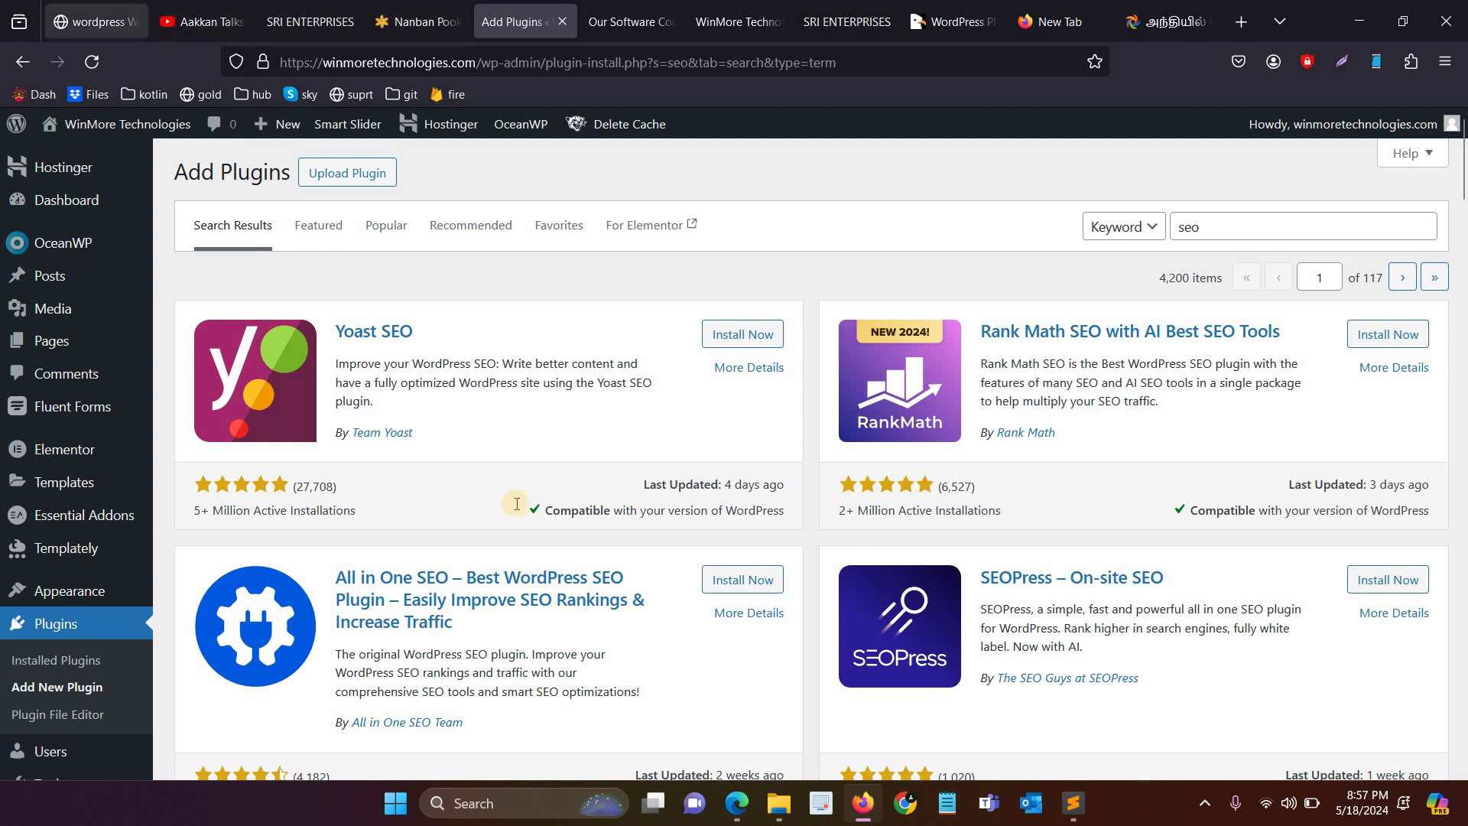
key("ctrl+1")
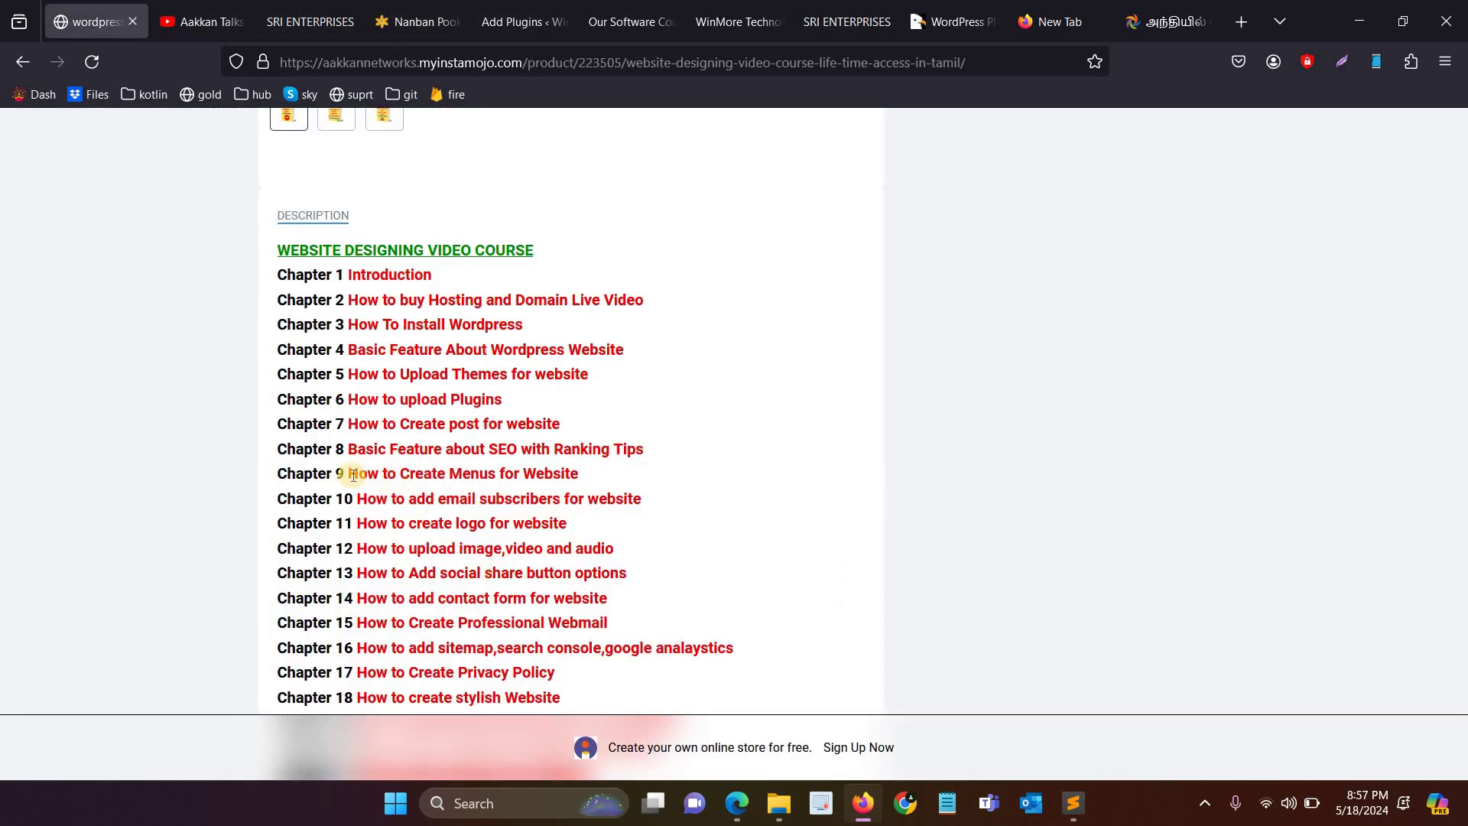
Step: Select the Chapter 9 menus title, look over the SRI ENTERPRISES and WinMore sites, then return to the 'seo' results
left_click_drag(532, 480, 595, 472)
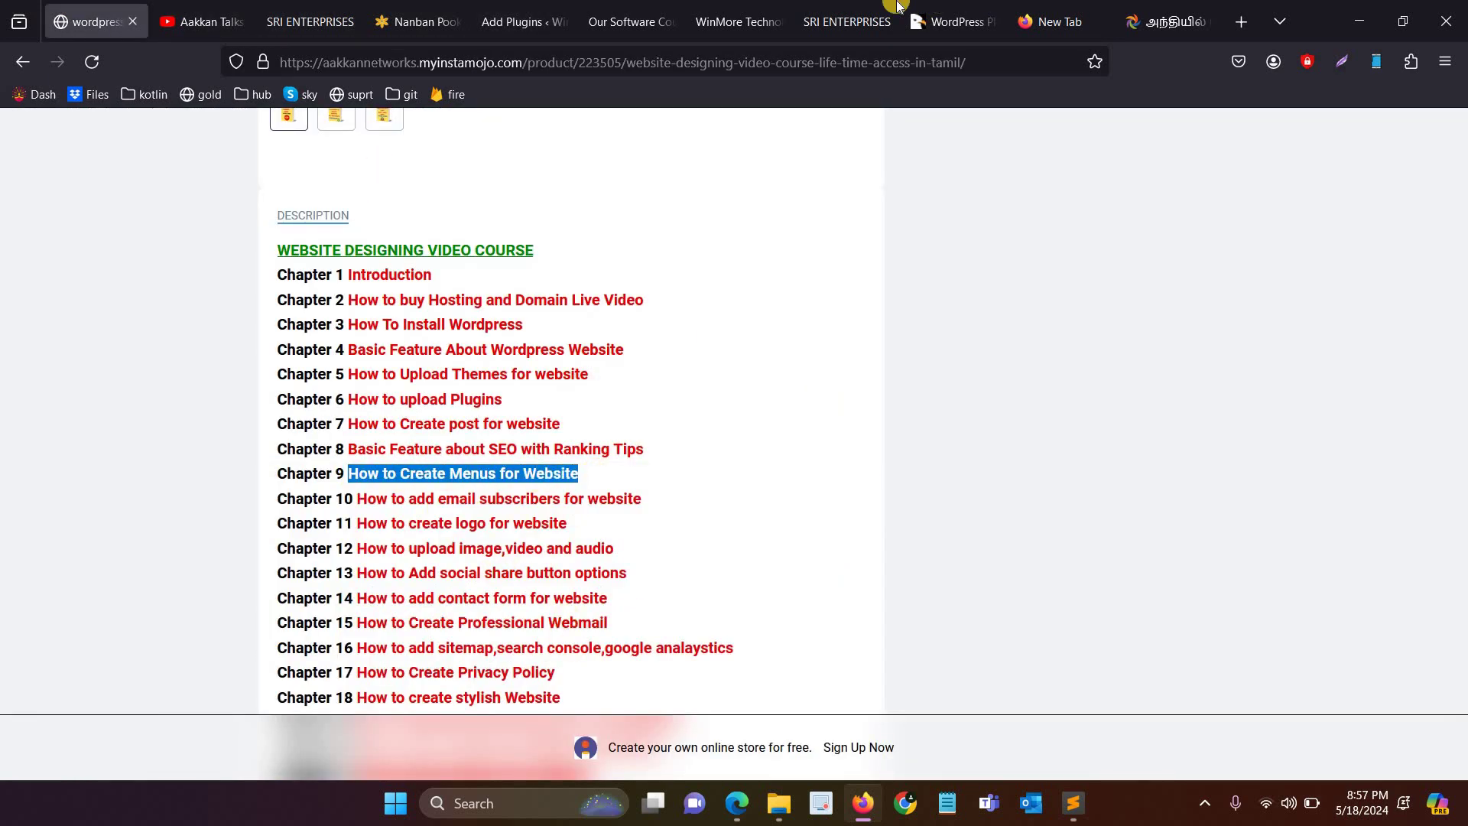
left_click(948, 9)
left_click(841, 10)
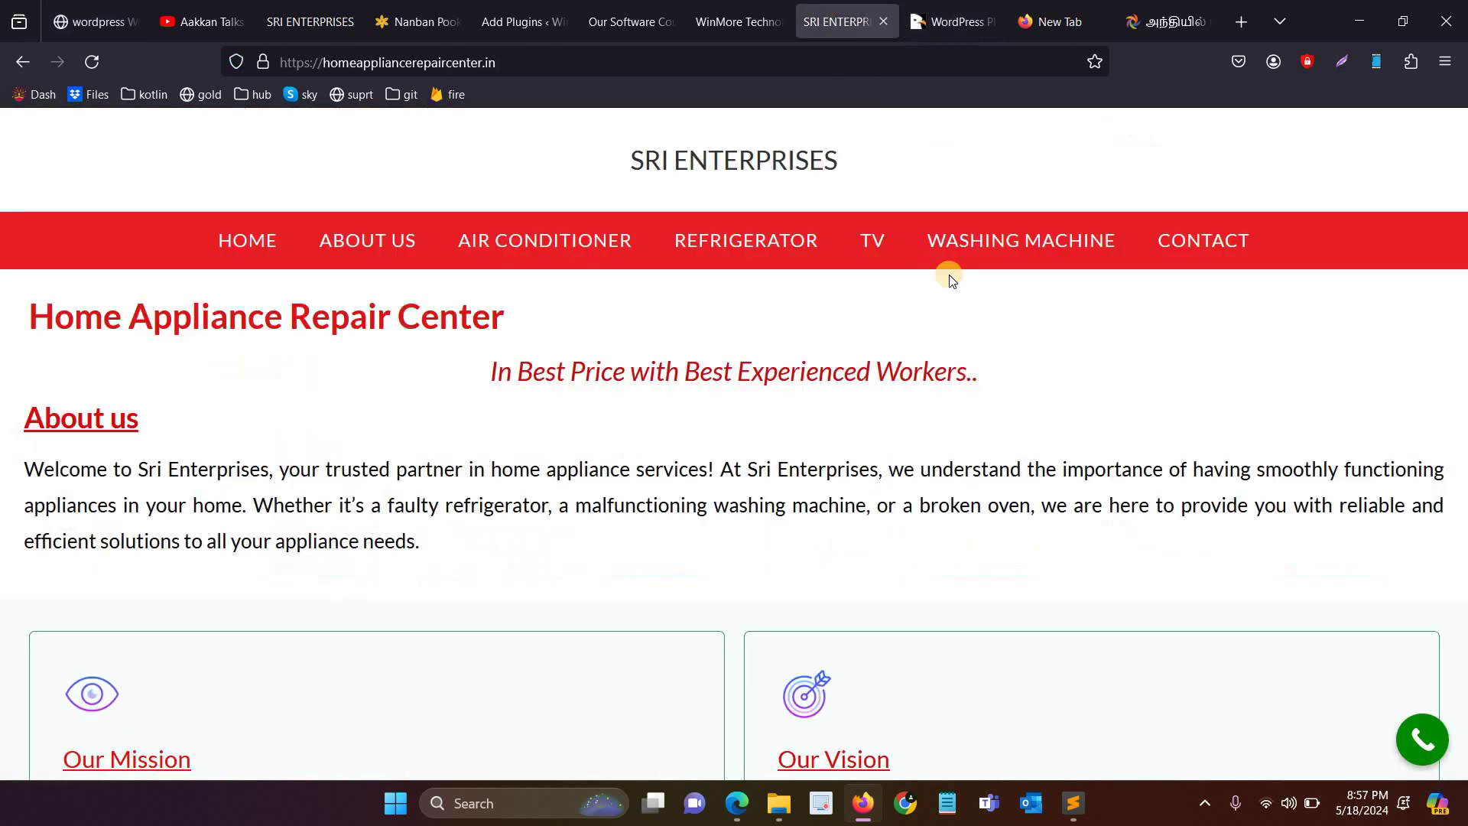
left_click(761, 6)
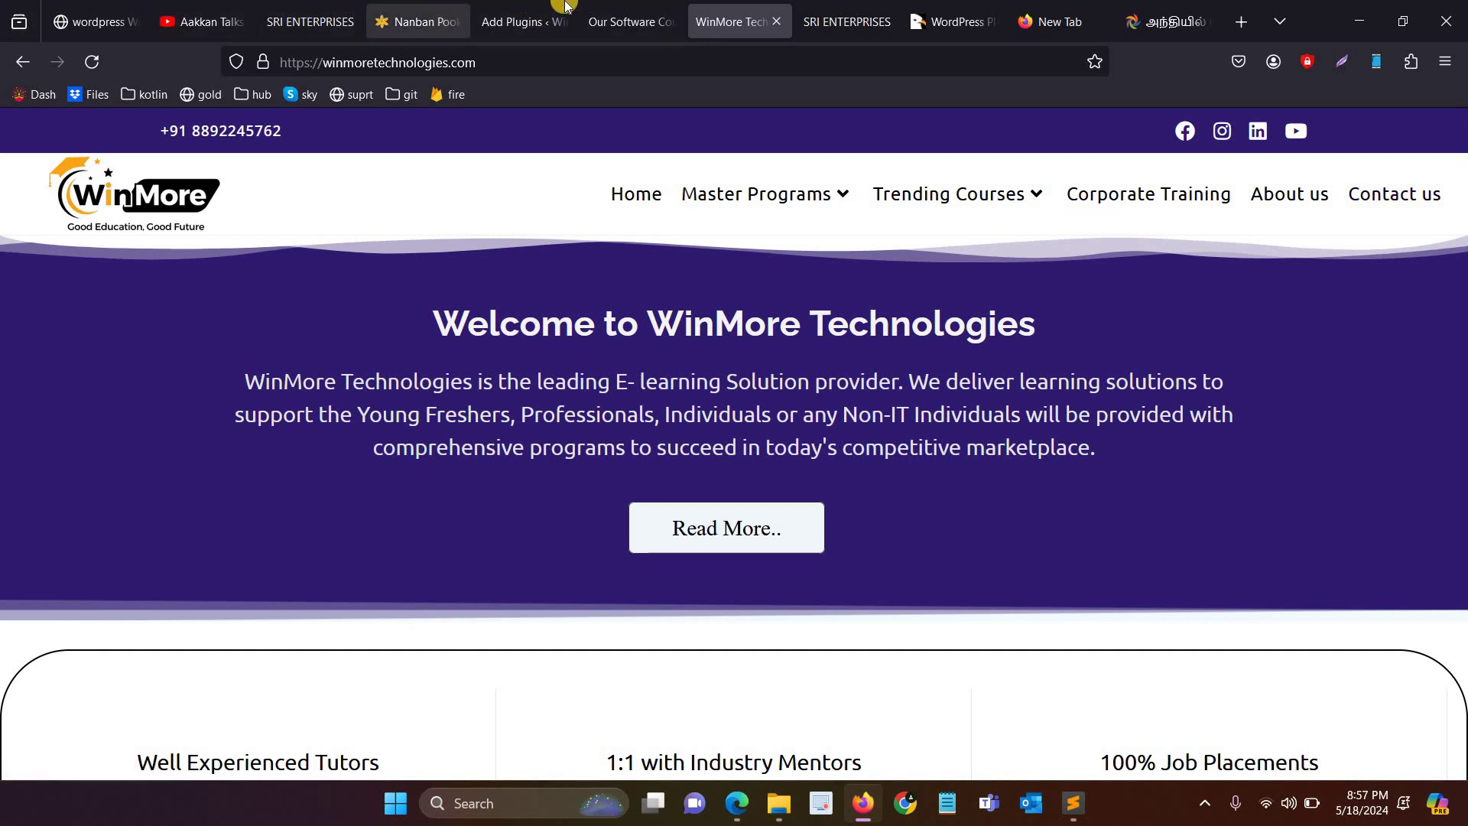
left_click(526, 21)
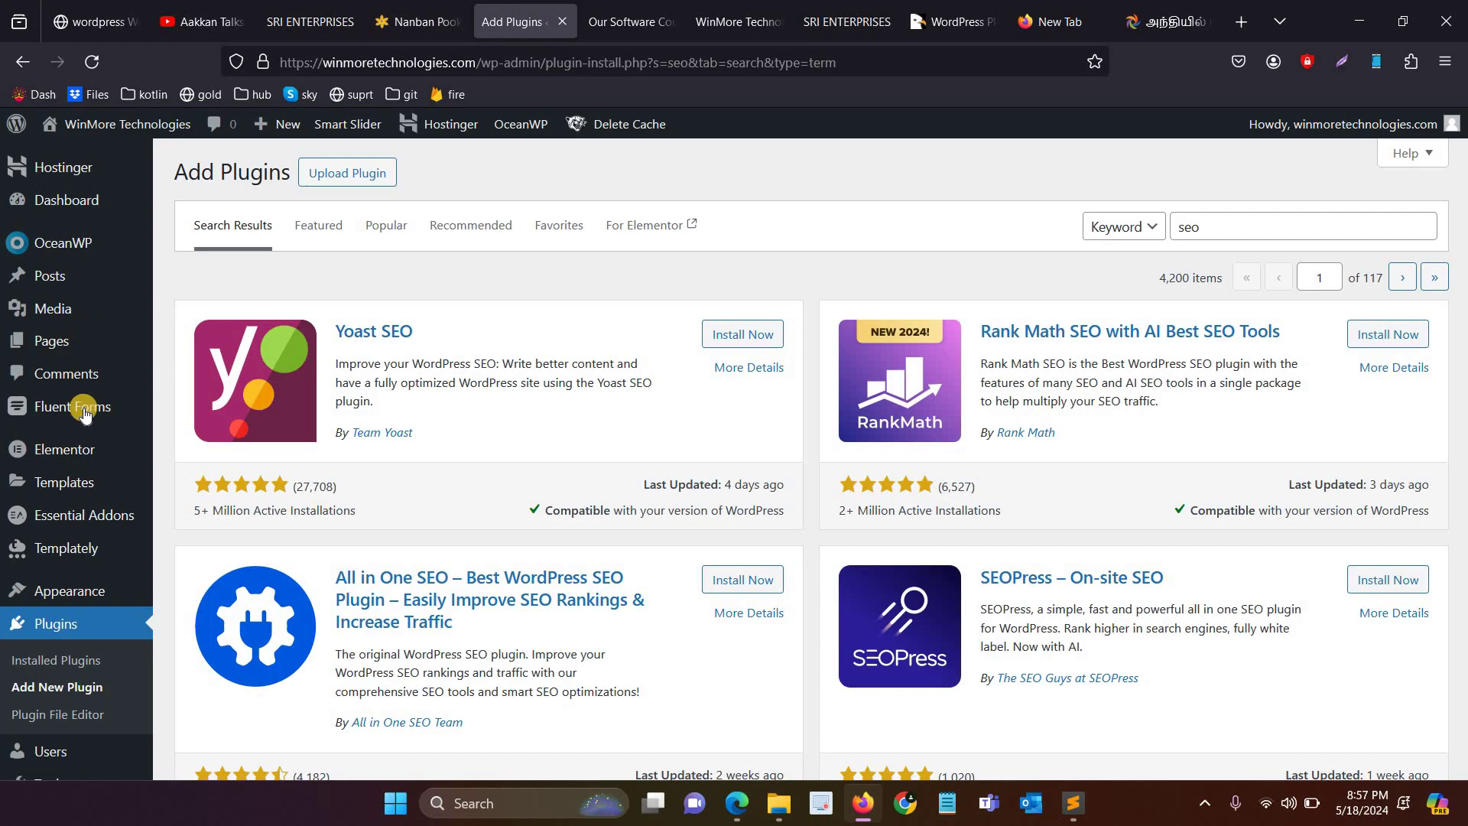
Step: Open Our Software Courses for editing and check that its Categories panel has Blog ticked
left_click(74, 288)
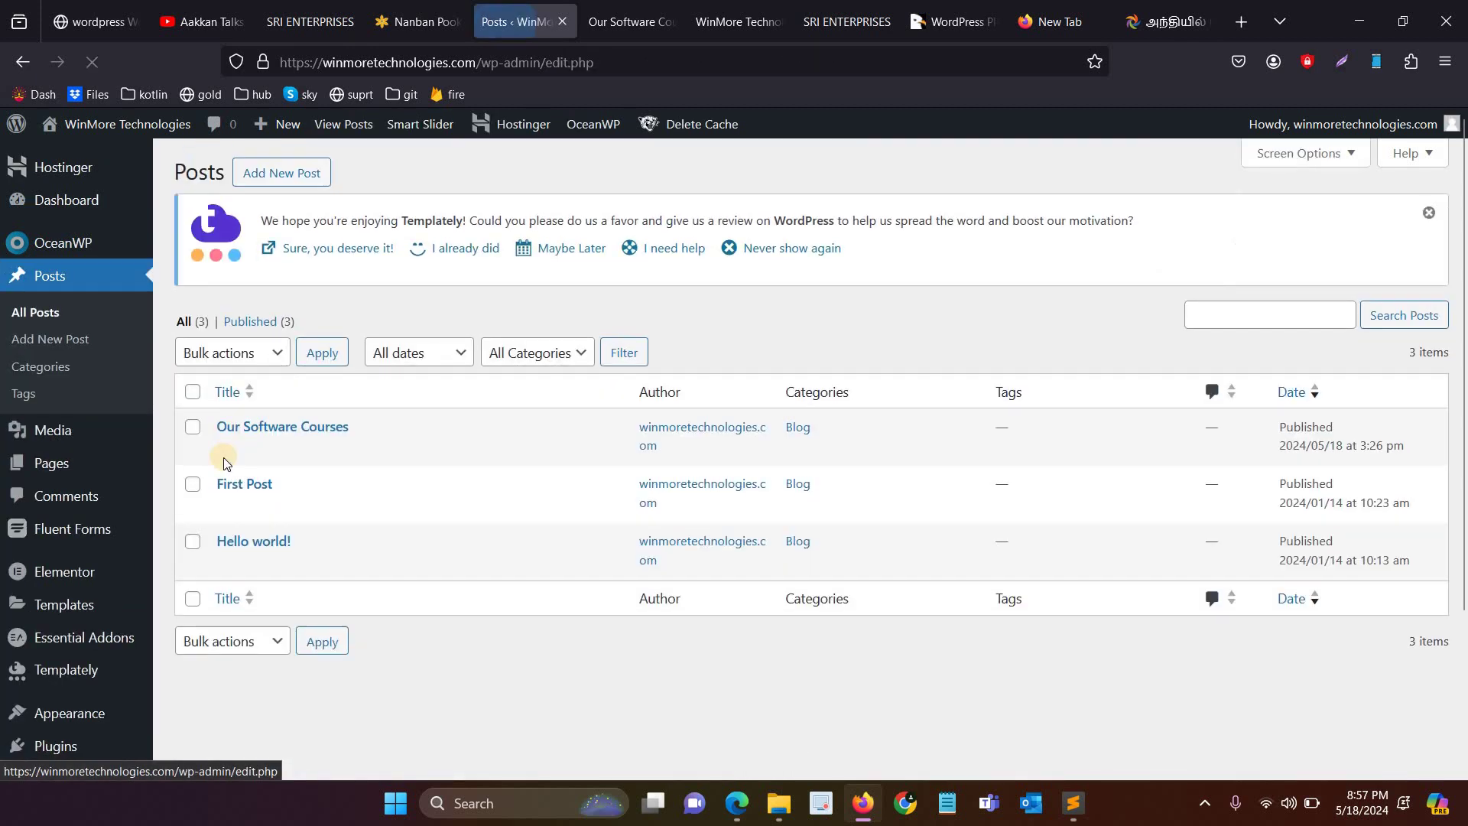
left_click(229, 453)
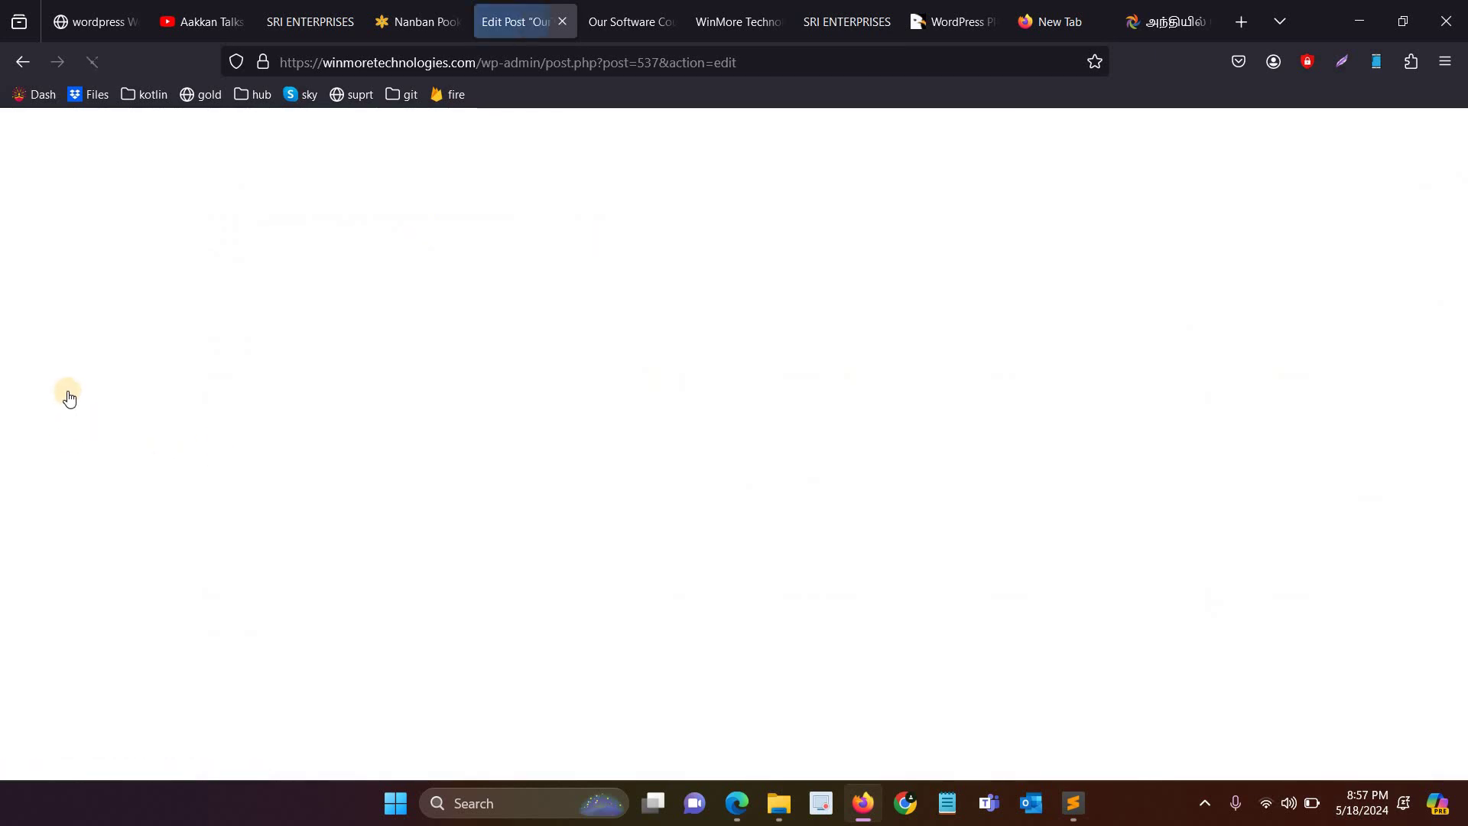
scroll(1242, 497, "down", 3)
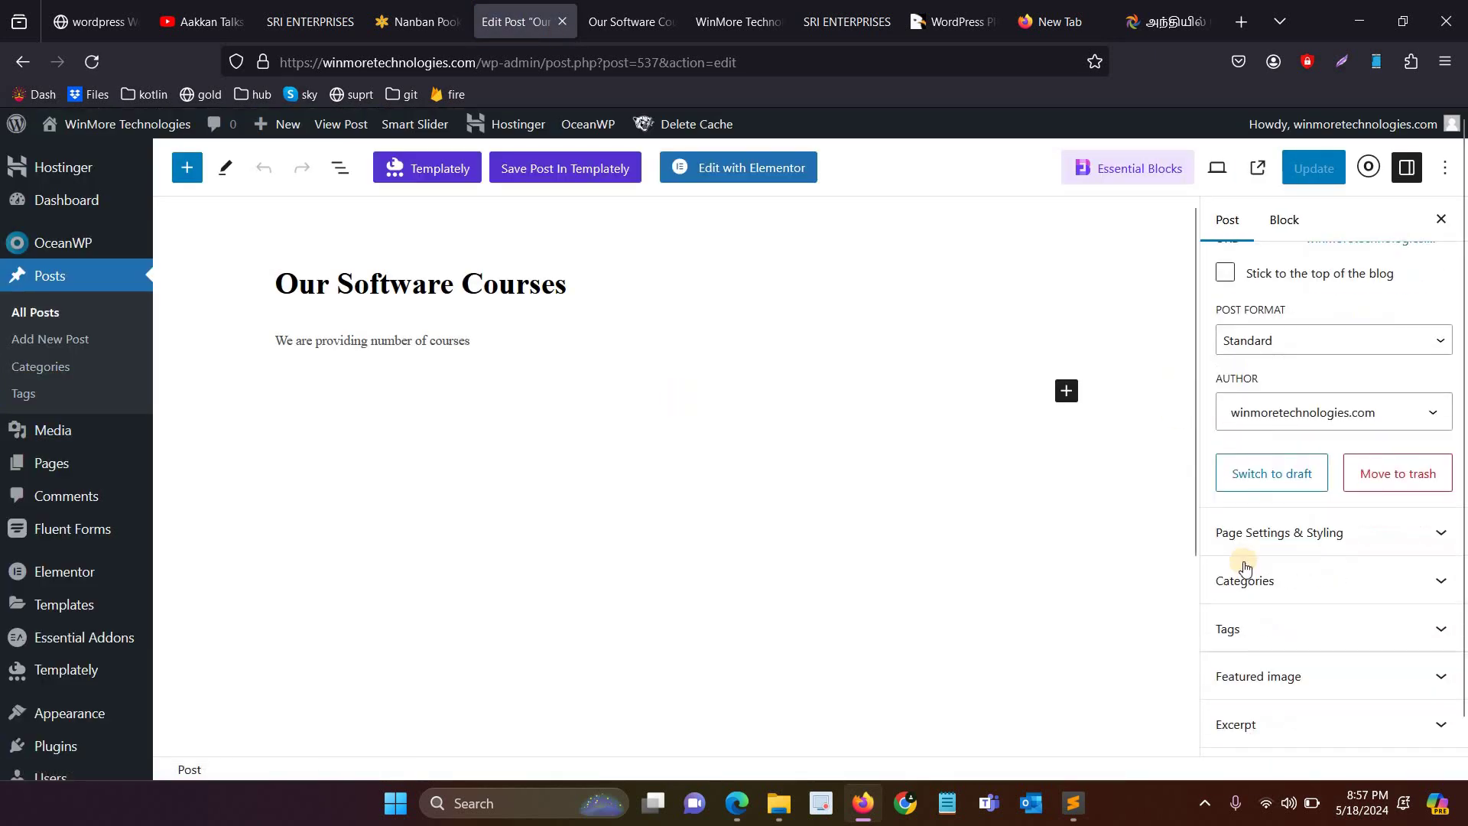
scroll(1254, 558, "down", 1)
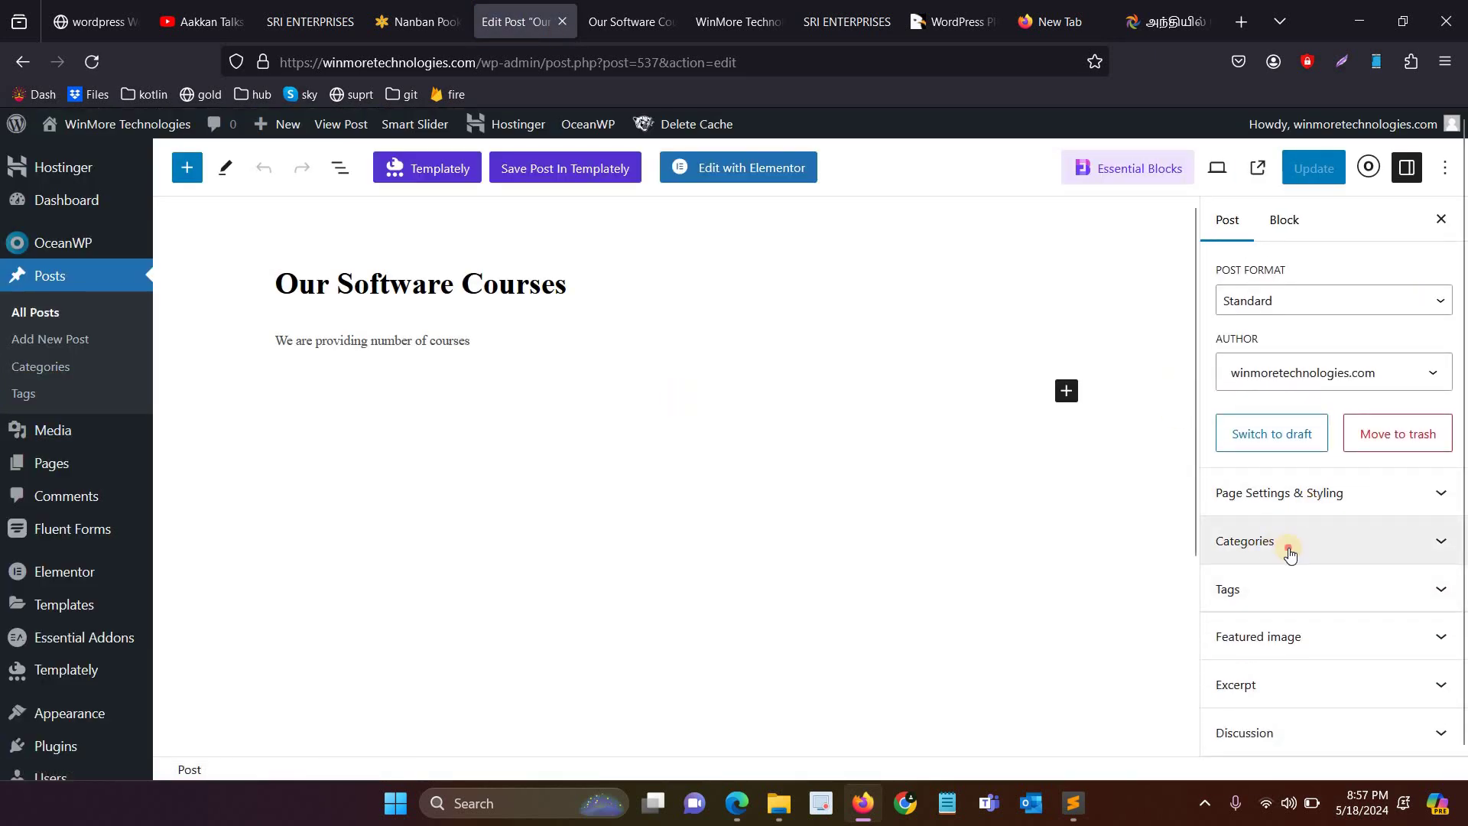
left_click(1284, 544)
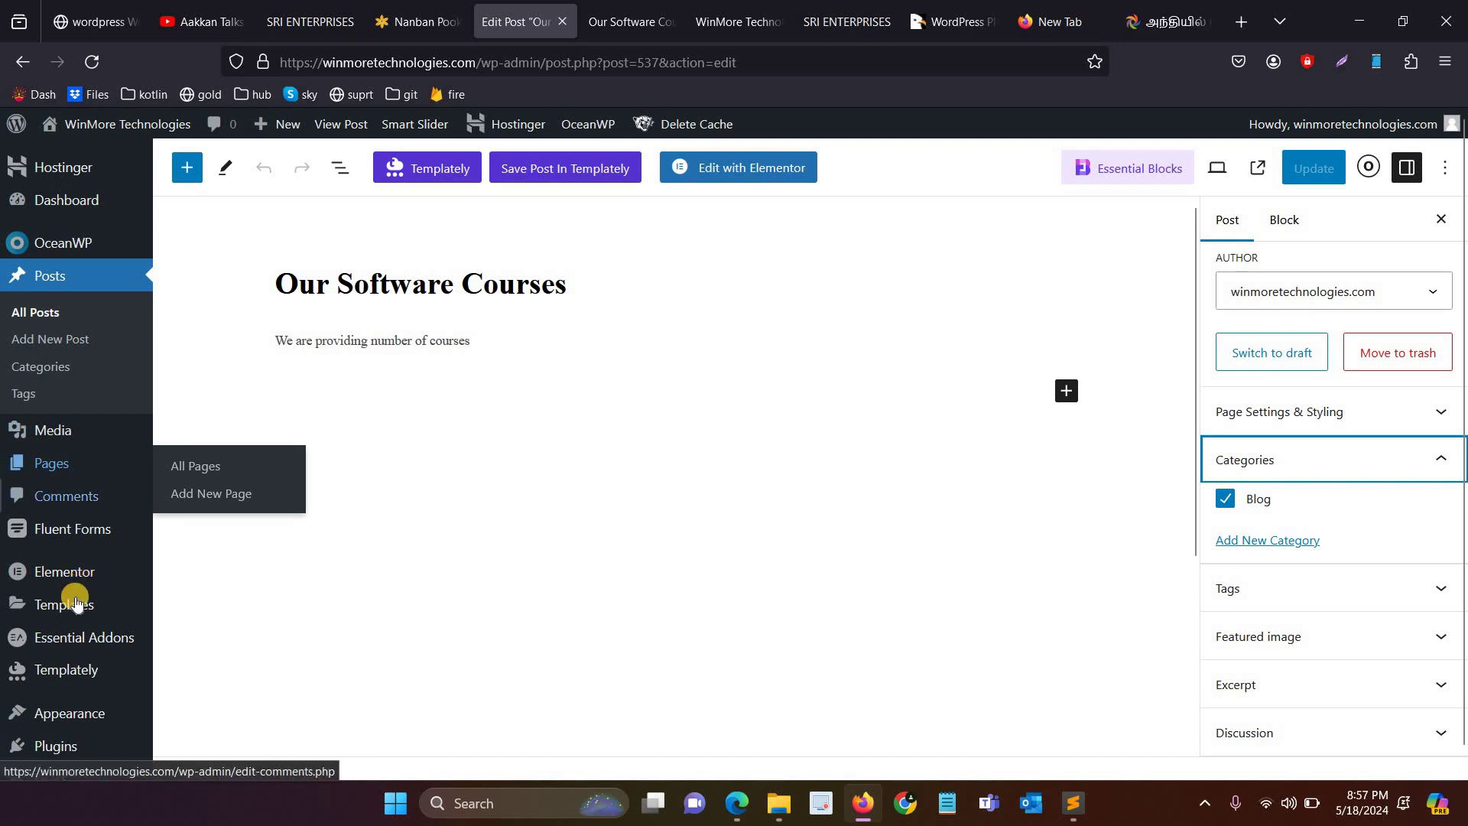
scroll(84, 535, "down", 3)
Step: In Appearance > Menus, expand Categories to add Blog and open the category page in a new tab
mouse_move(95, 516)
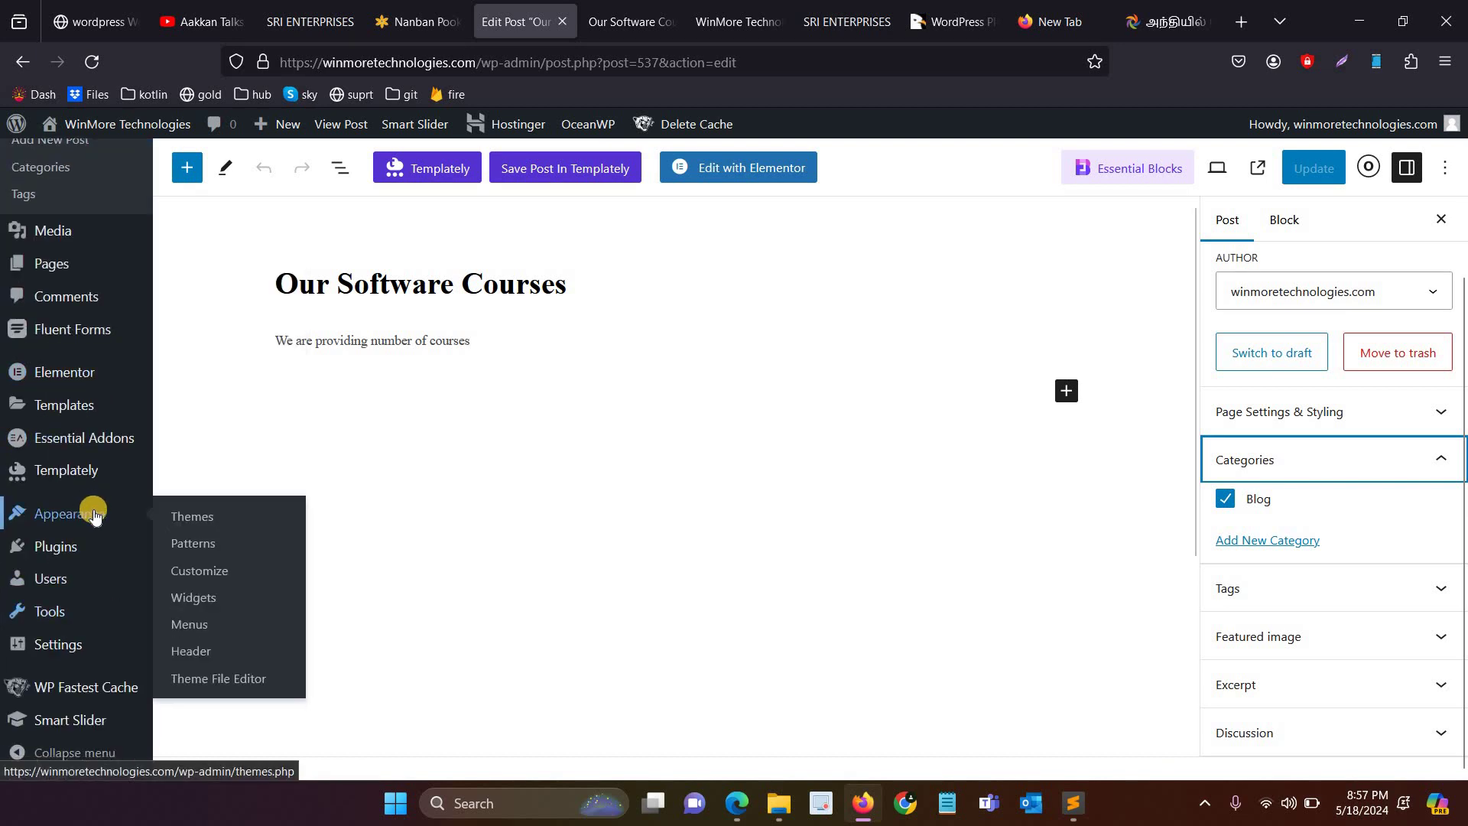
left_click(205, 632)
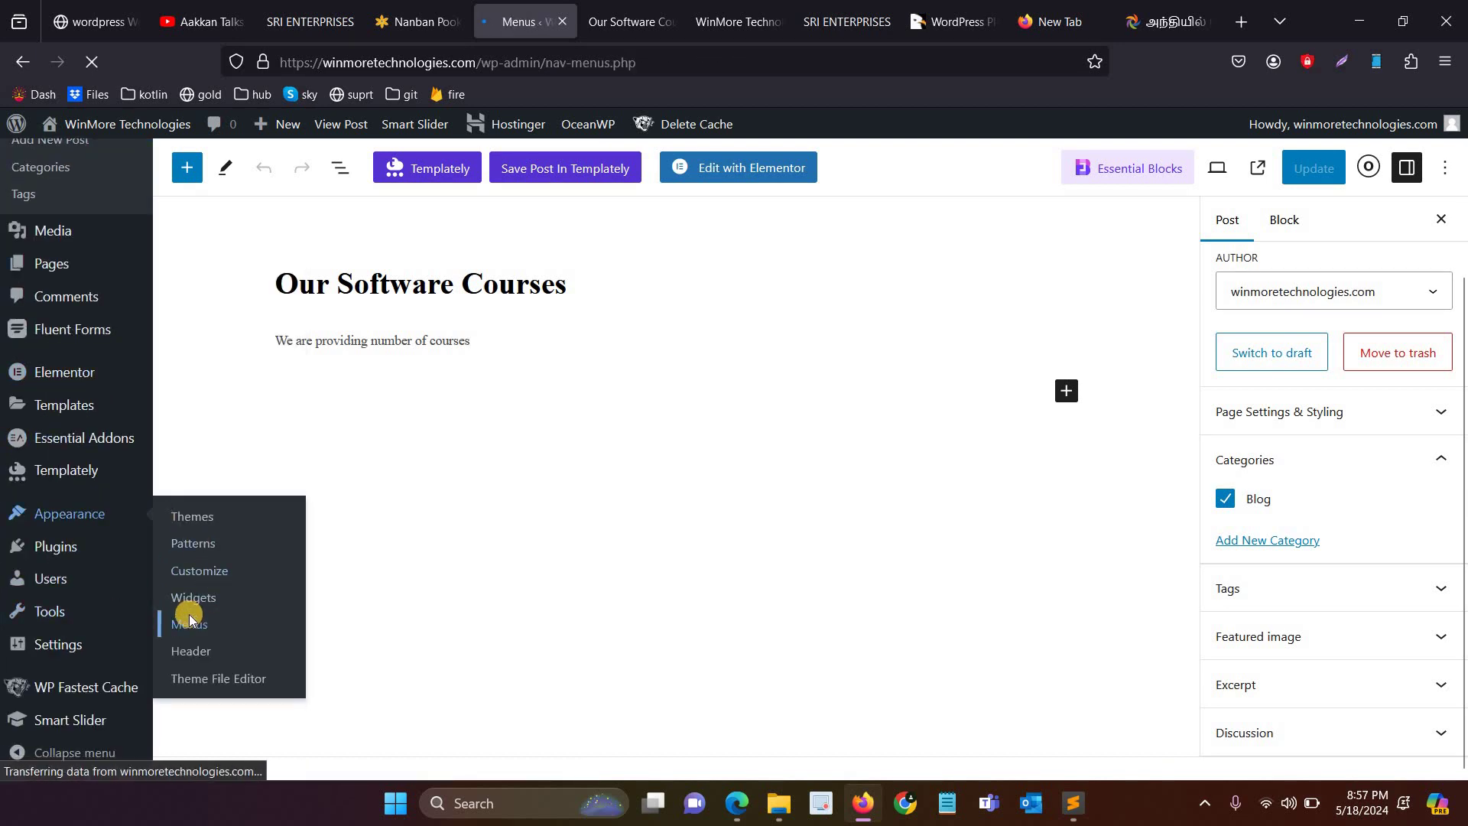
scroll(319, 617, "down", 3)
scroll(317, 425, "down", 5)
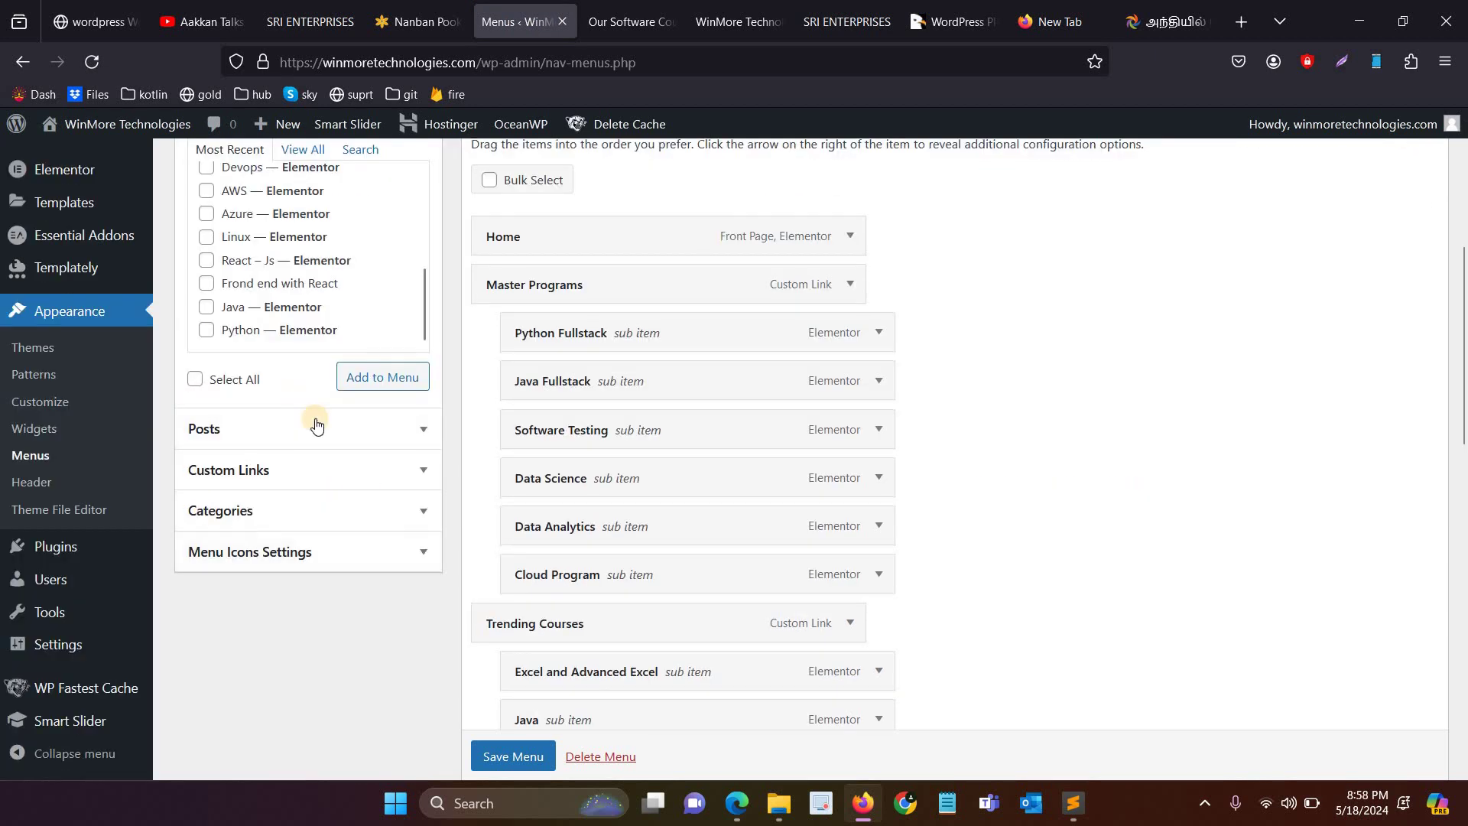
left_click(315, 505)
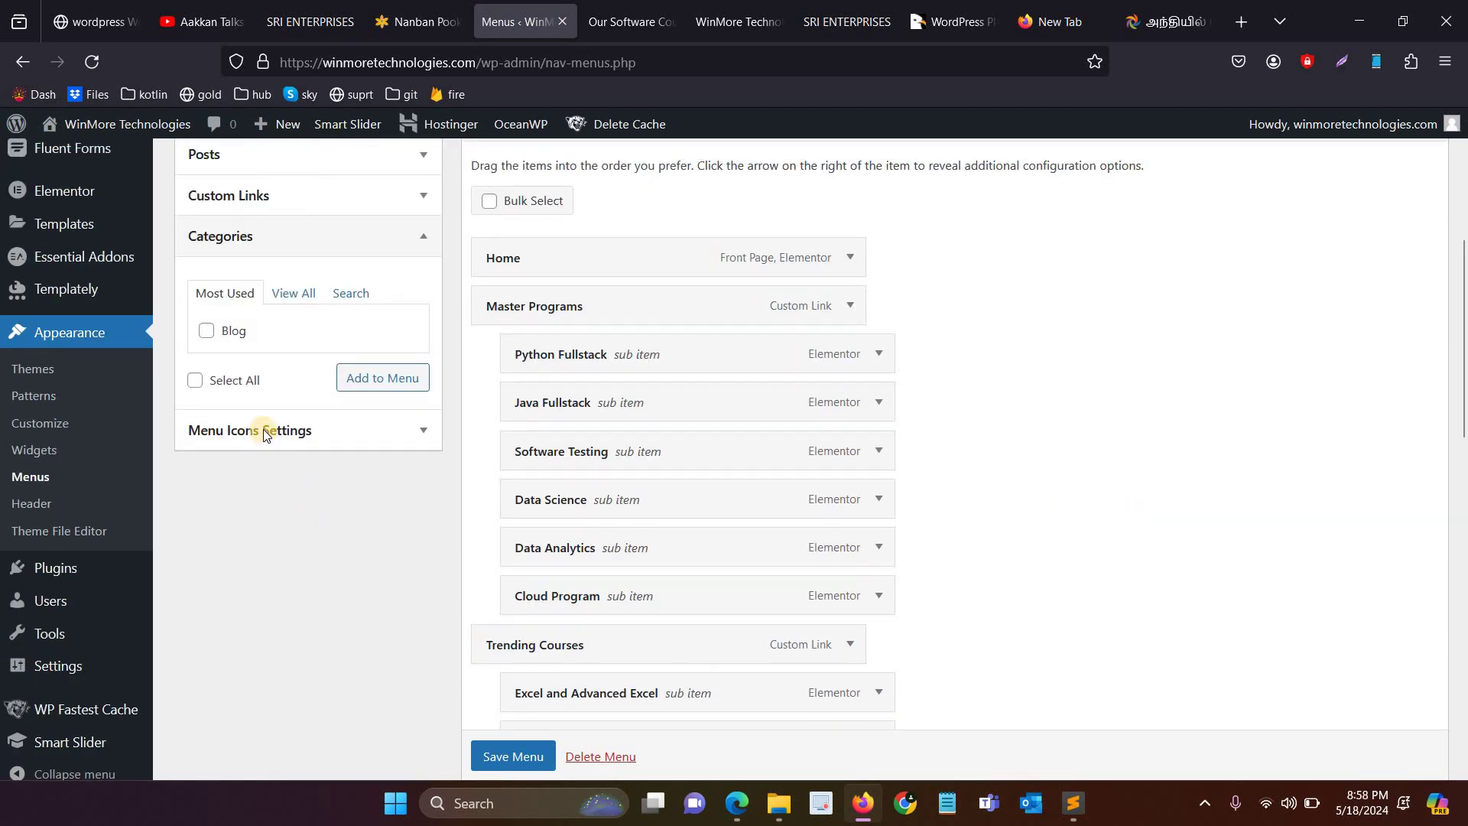
scroll(252, 430, "up", 2)
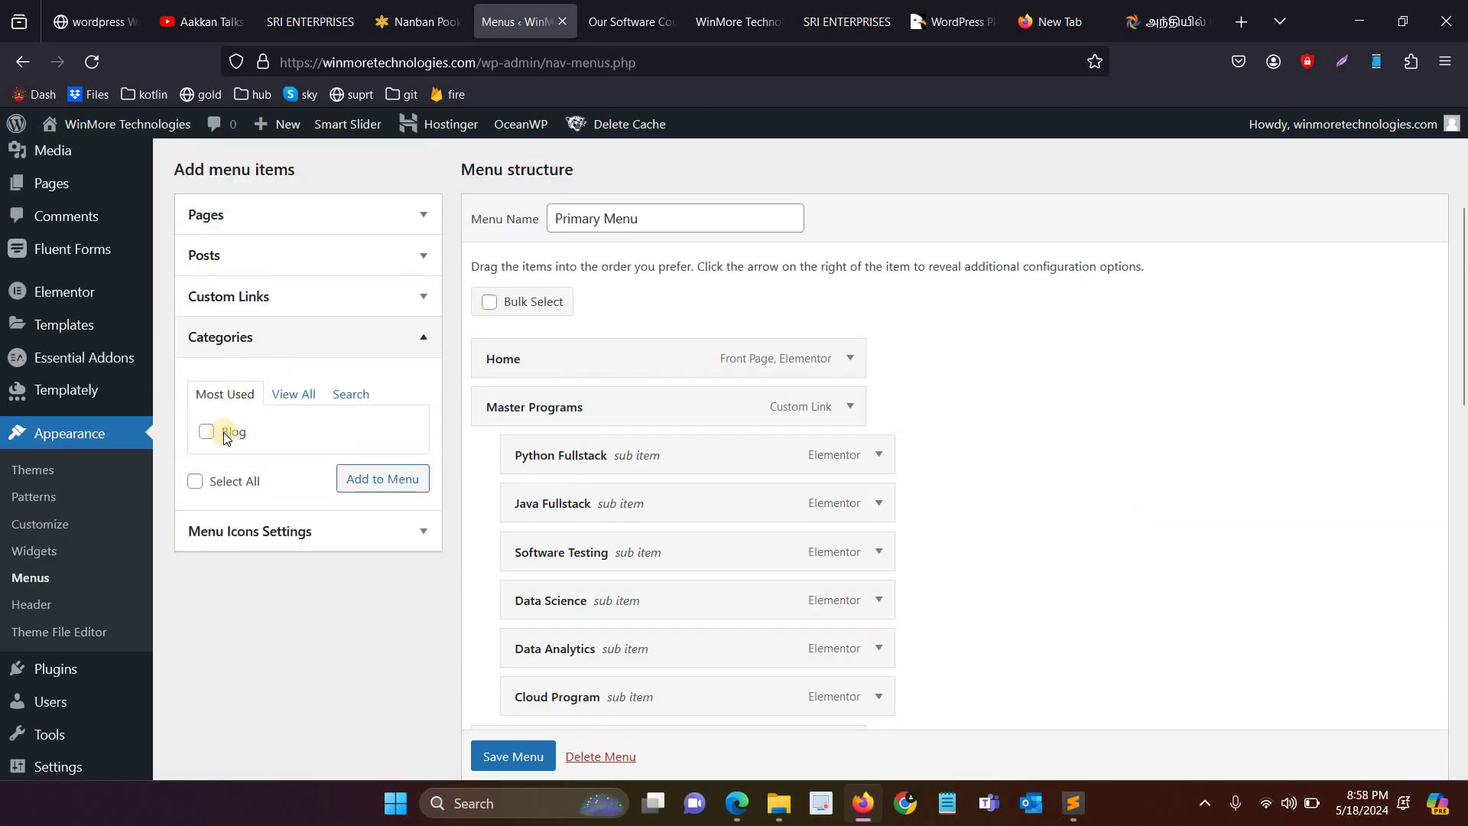
scroll(84, 344, "up", 3)
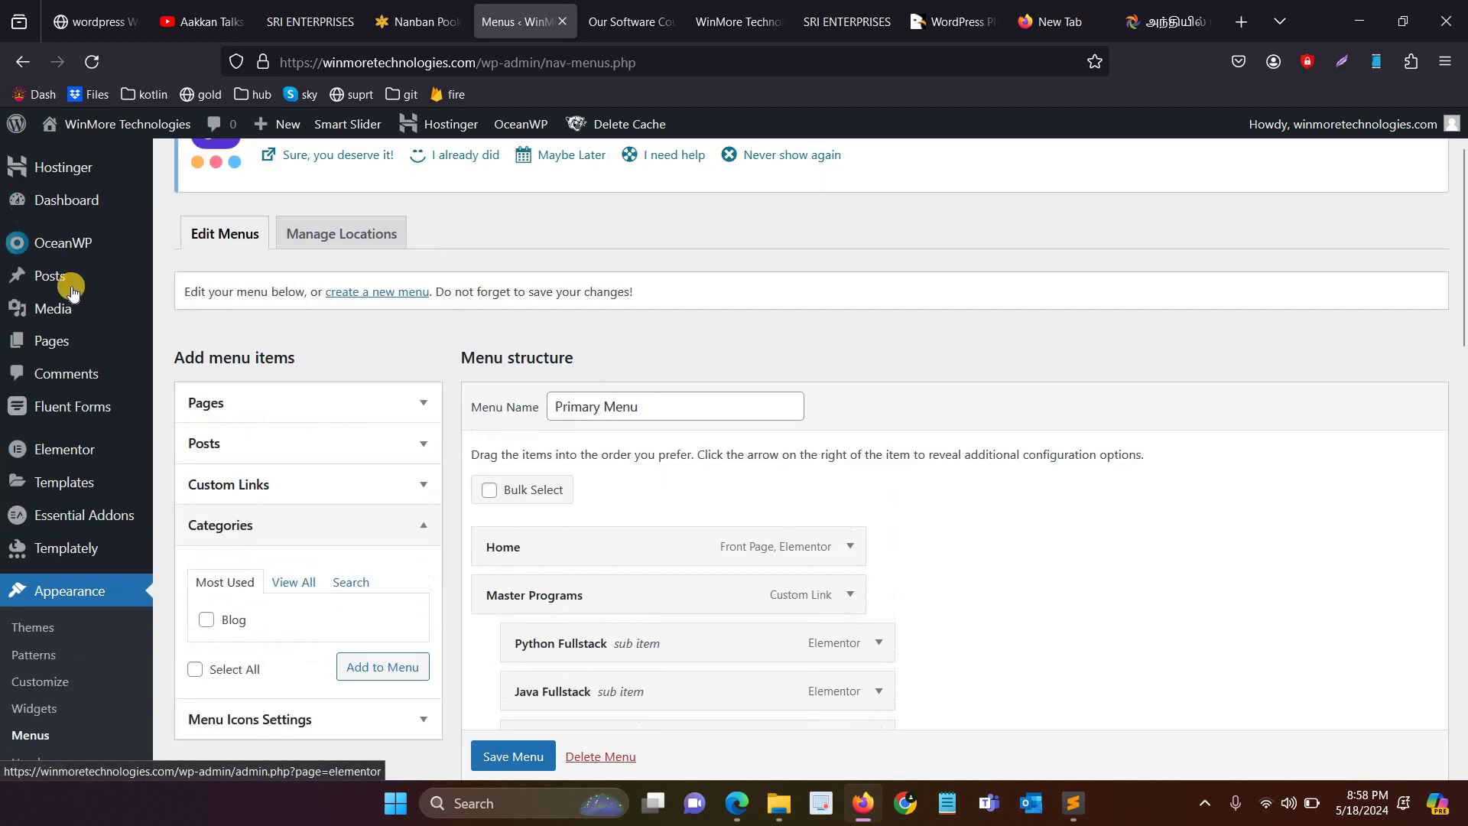
middle_click(210, 341)
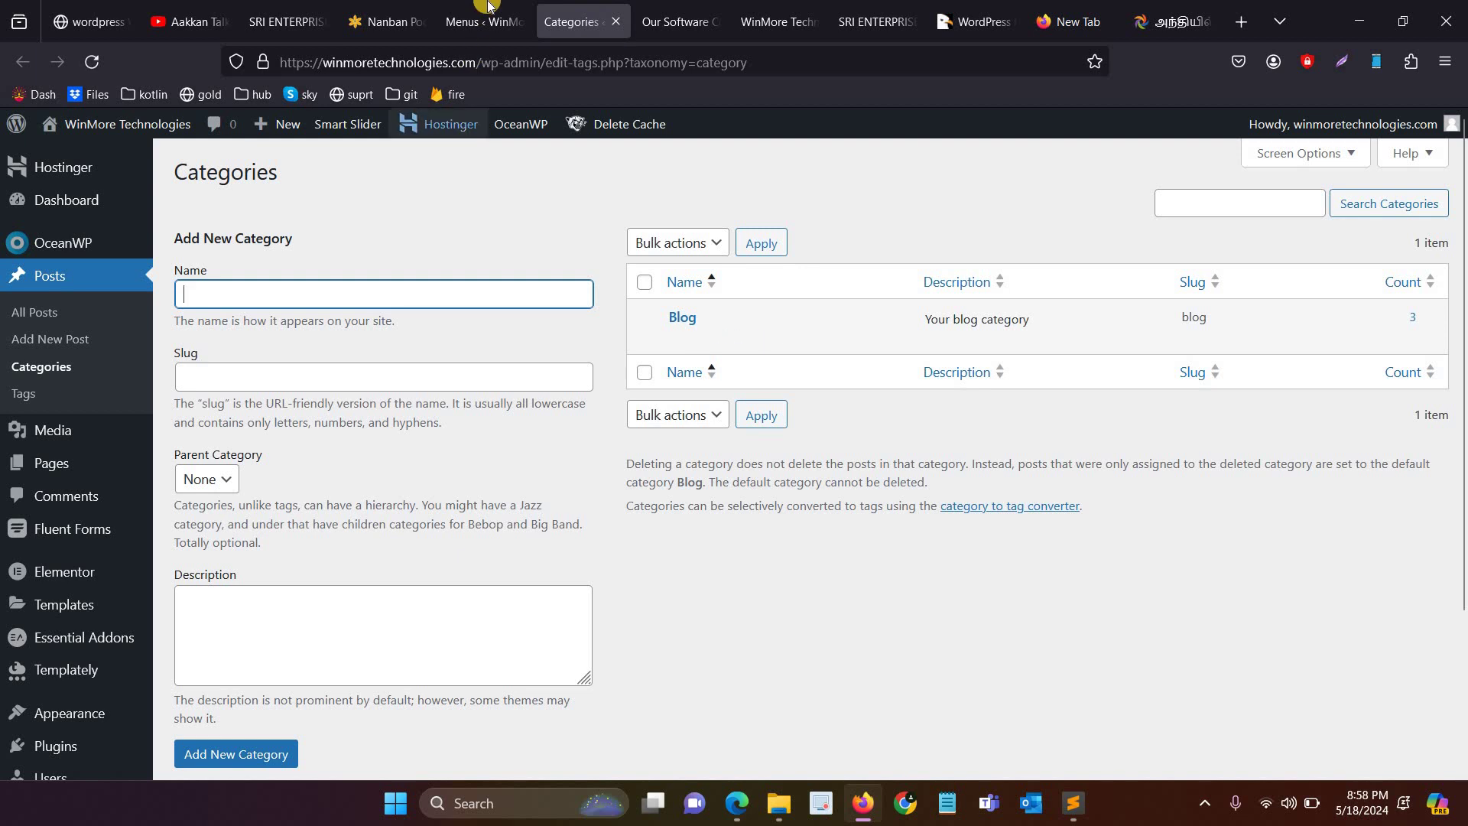
left_click(481, 18)
Step: Save the Primary Menu and reload the live WinMore homepage to see the Blog item
scroll(227, 525, "down", 2)
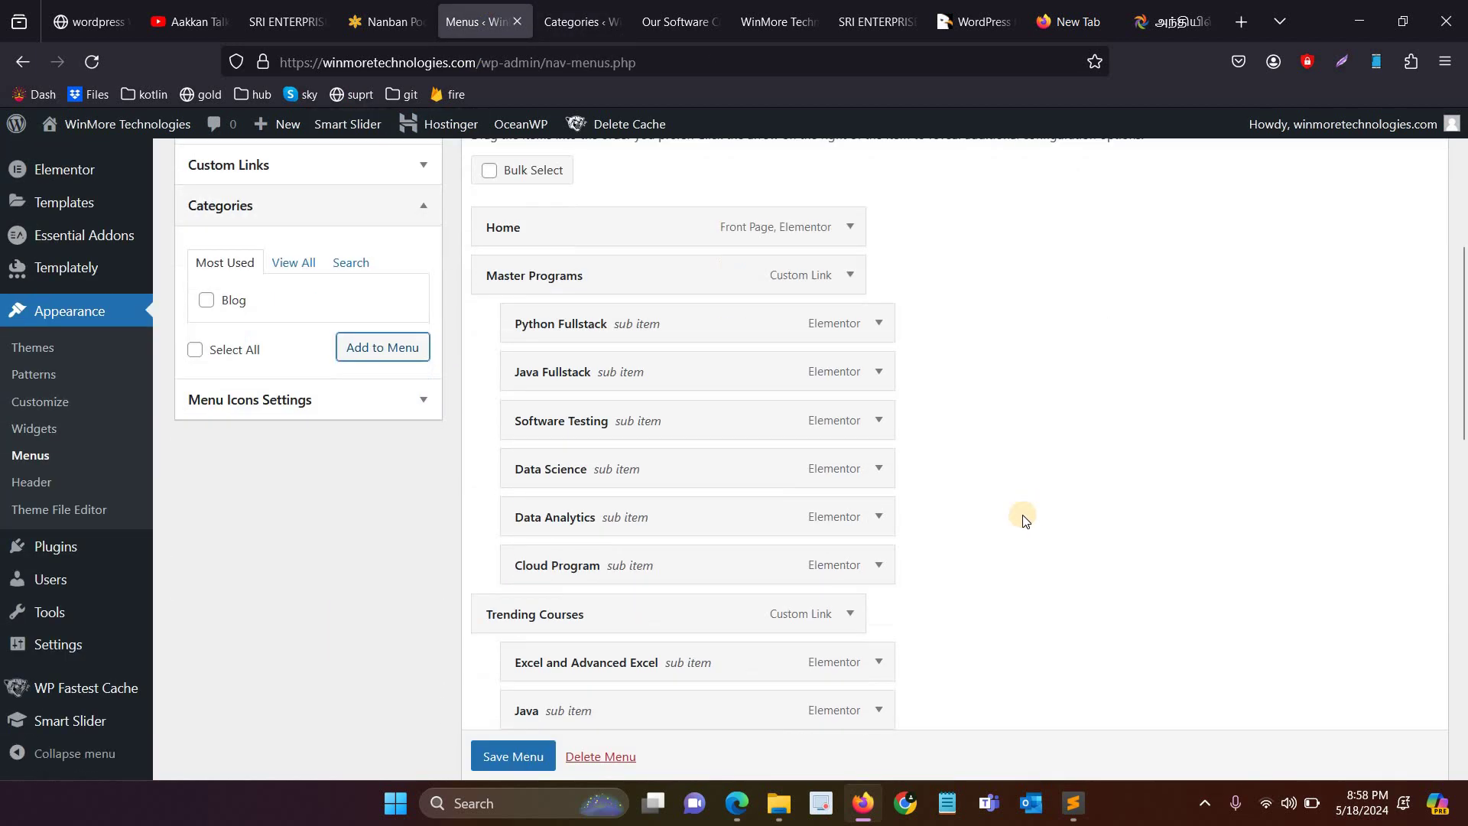
scroll(1024, 520, "down", 10)
scroll(516, 546, "down", 8)
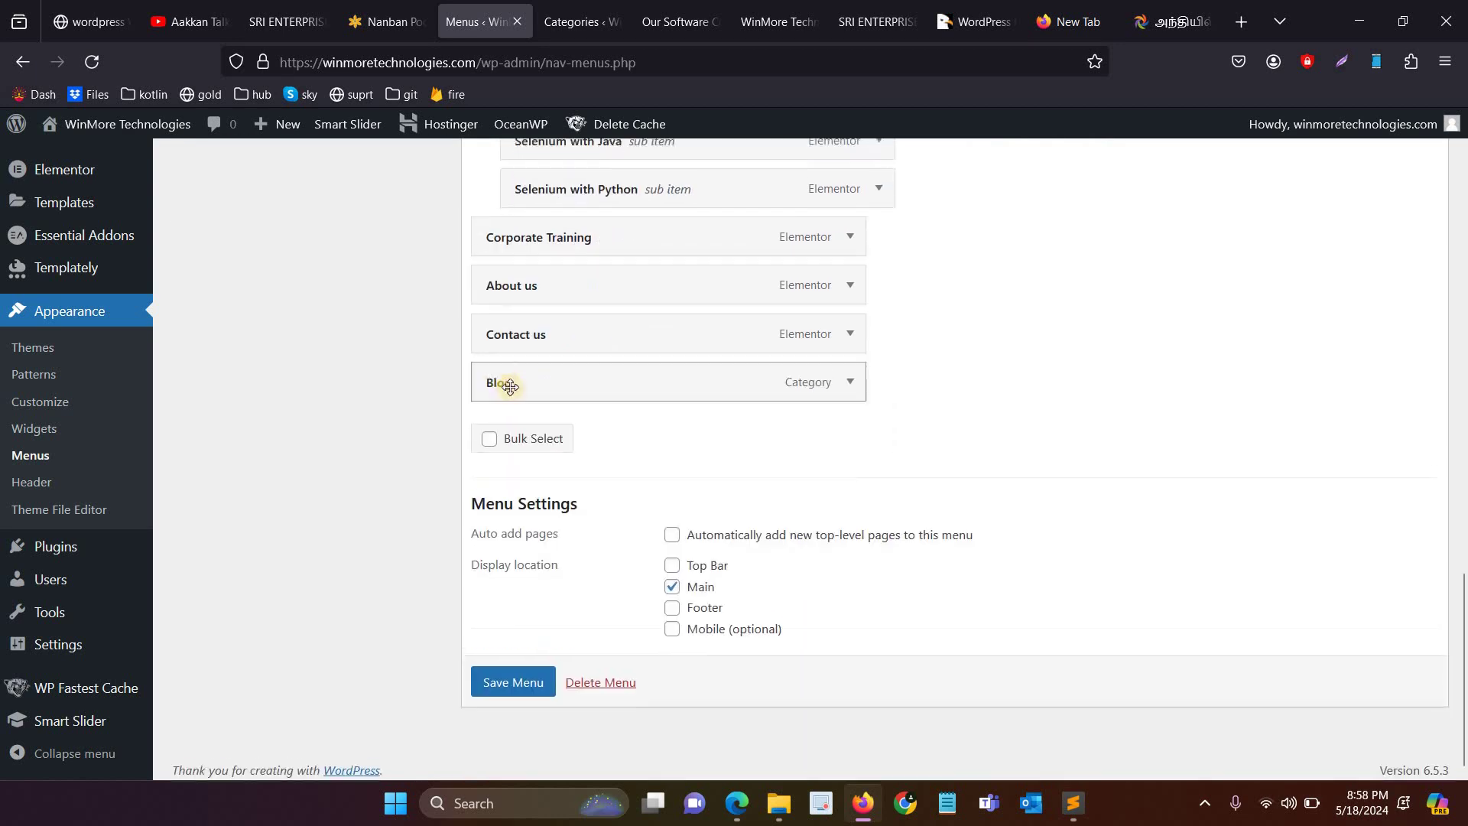
left_click(520, 673)
left_click(740, 12)
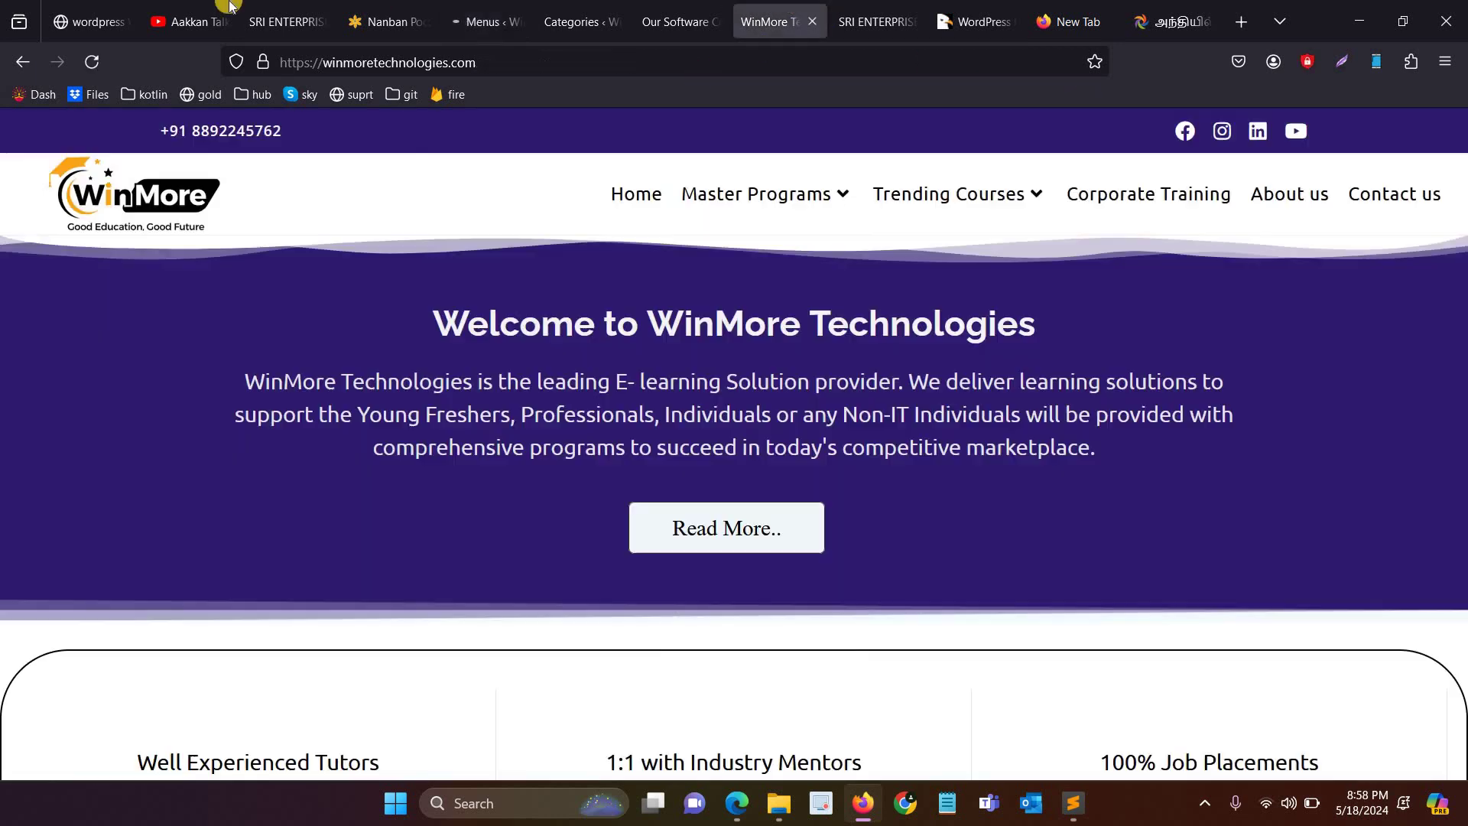
left_click(112, 67)
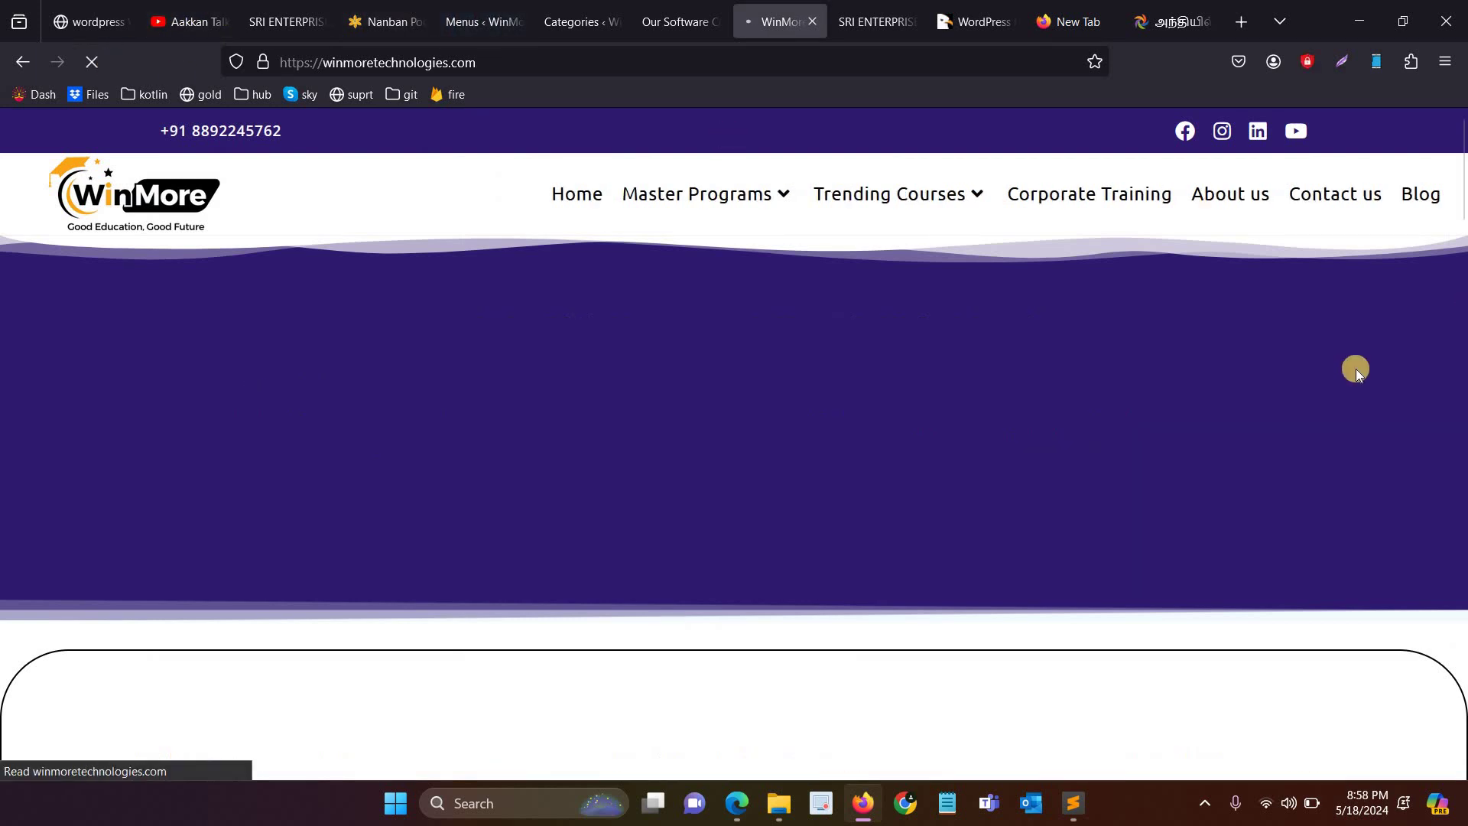
Step: View the live Blog category page and the Our Software Courses post, then go back
left_click(1424, 196)
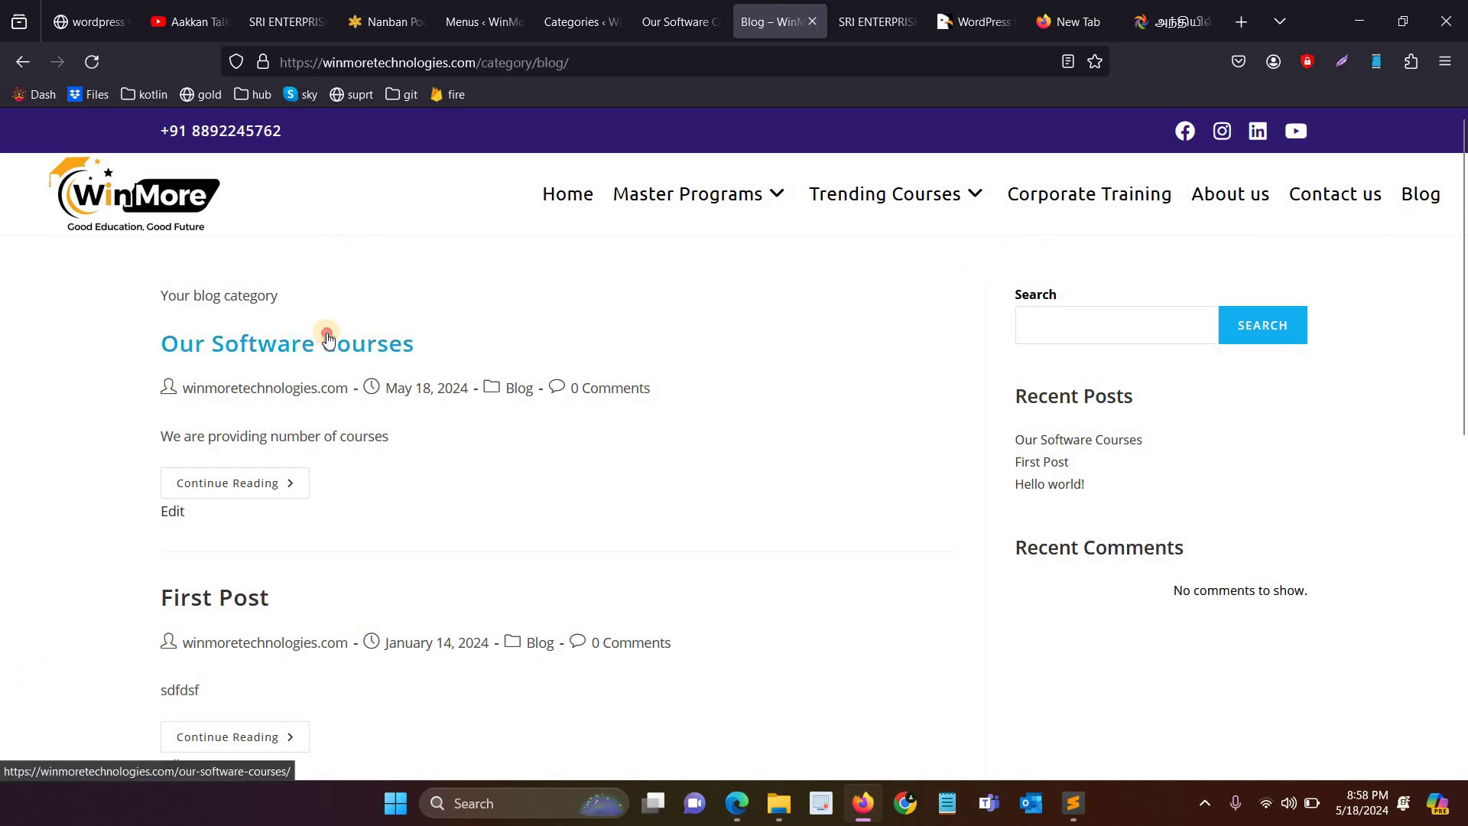
left_click(342, 344)
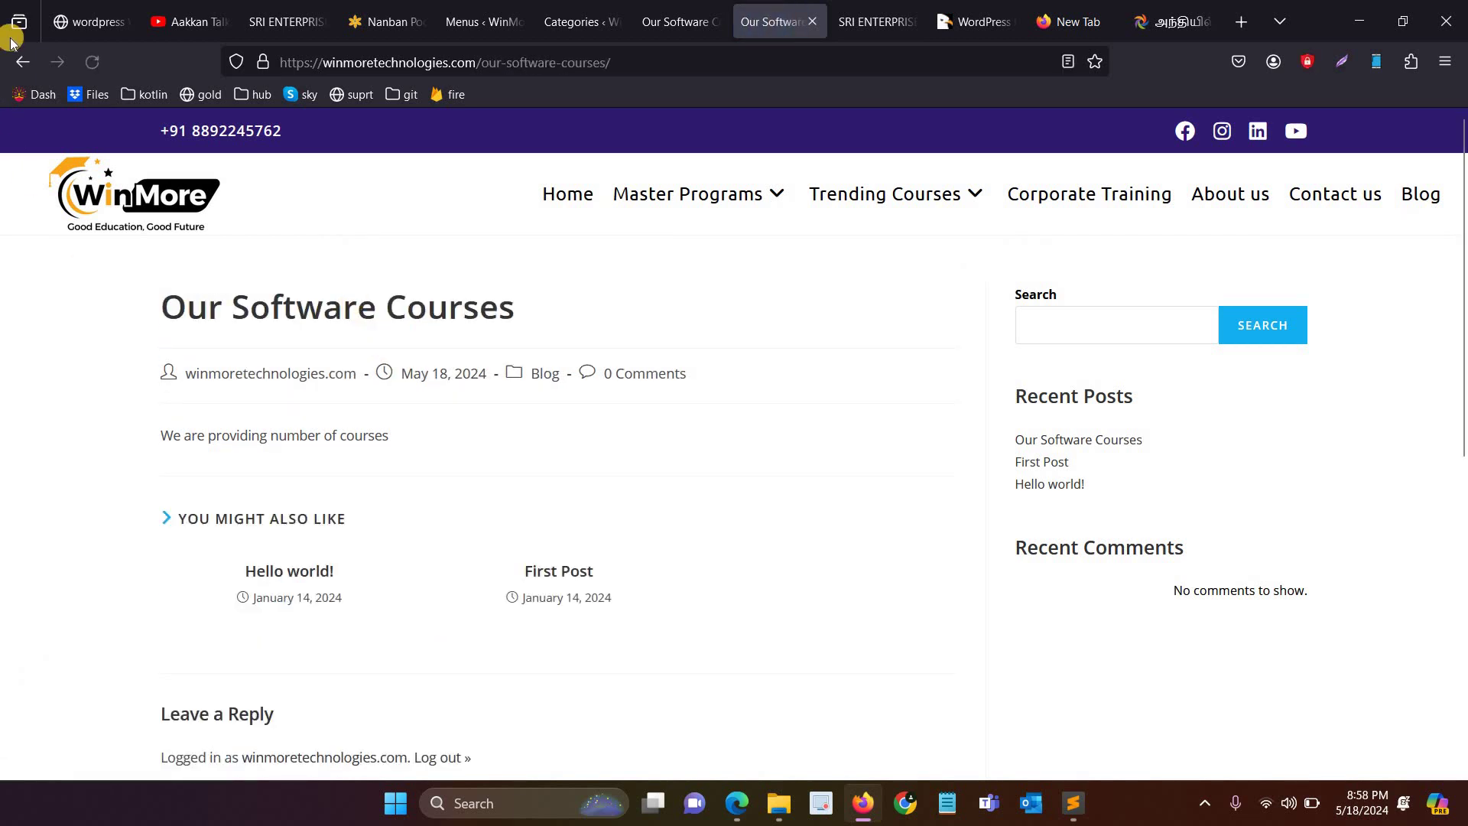
left_click(20, 69)
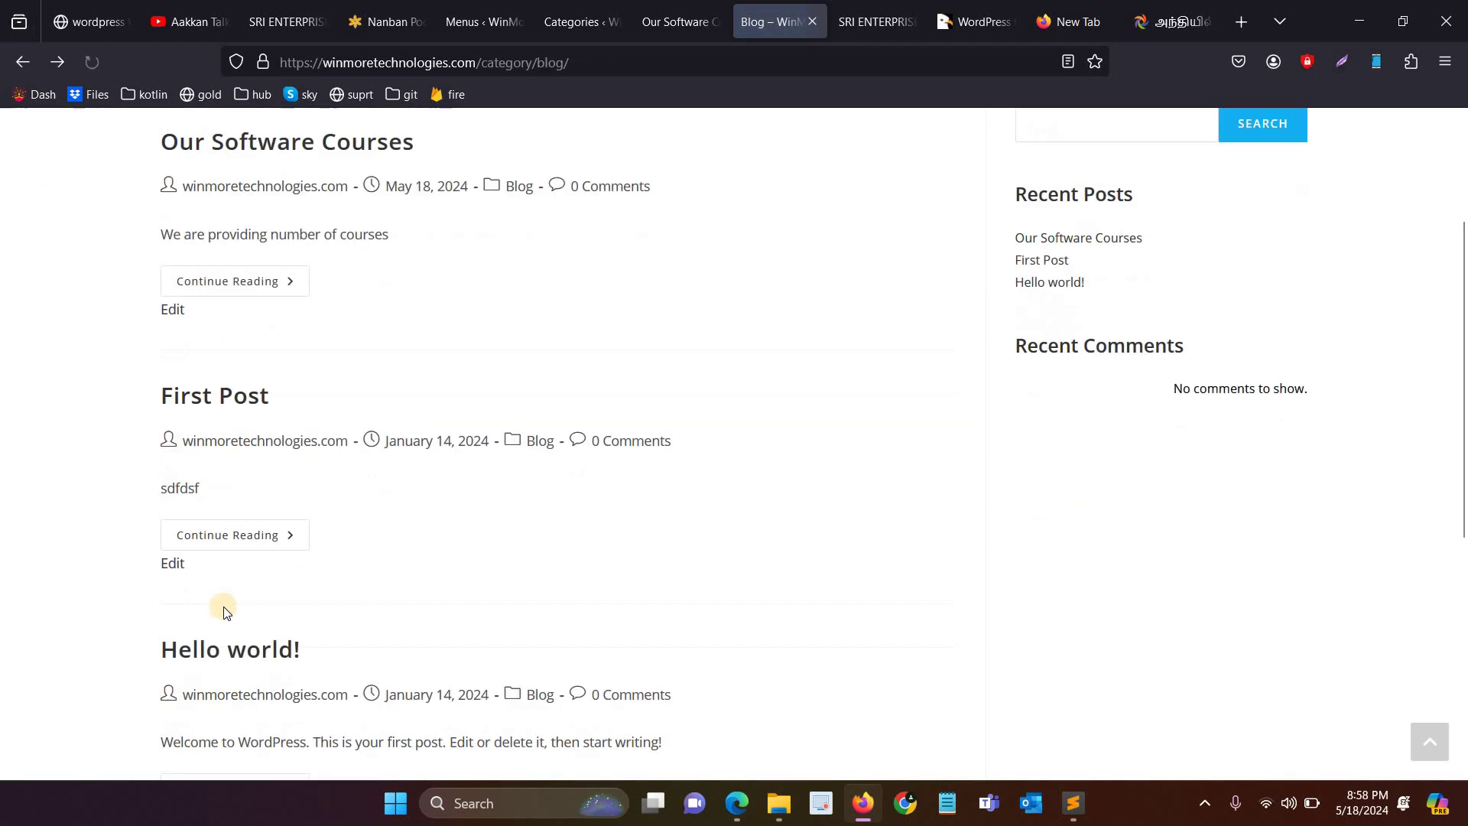
scroll(285, 612, "down", 3)
scroll(285, 613, "up", 6)
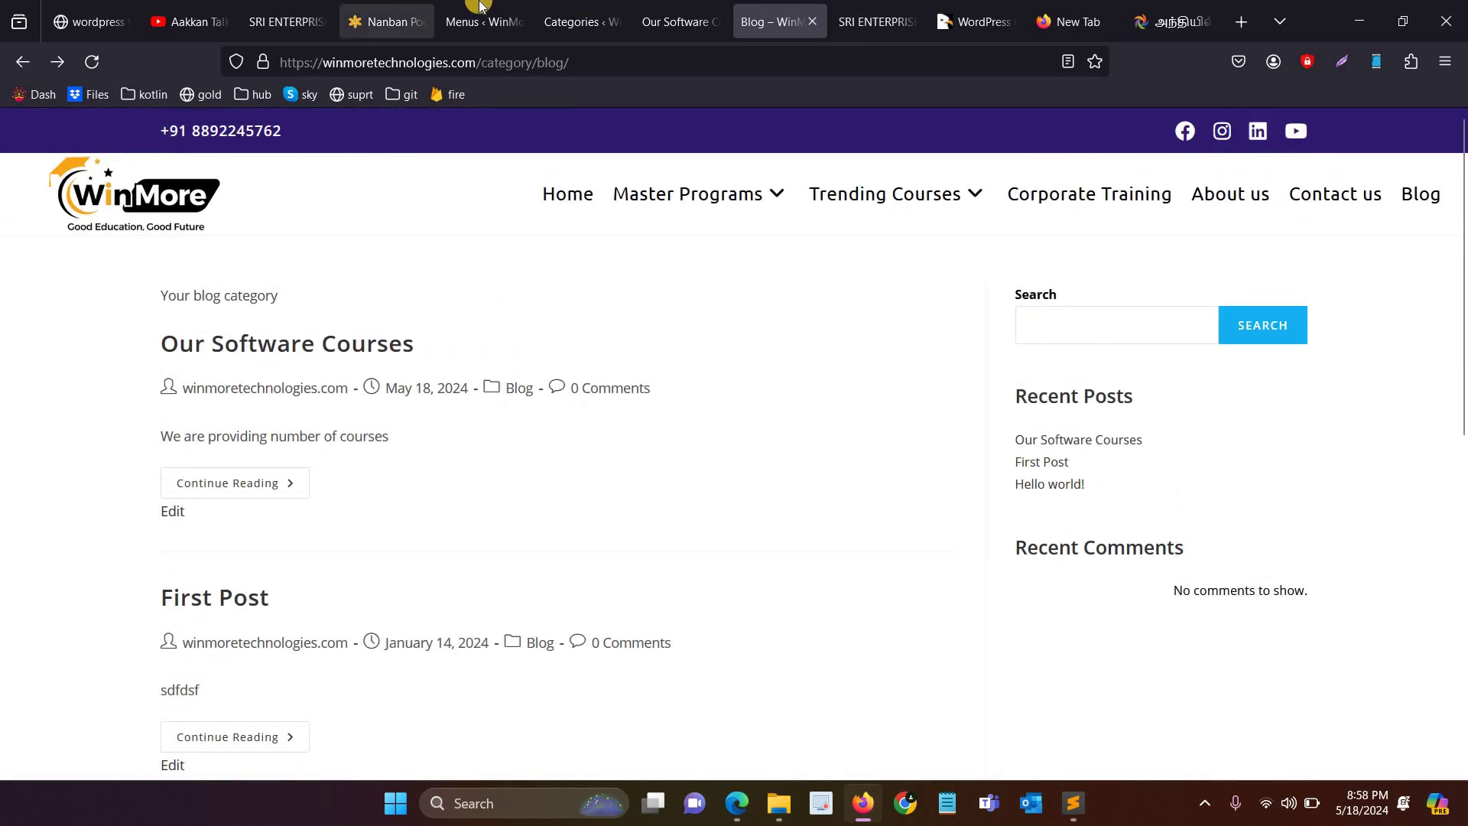
Step: Look through the Posts, post and Blog tabs, then return to the menu editor's Menu structure
key("ctrl+Page_Up")
key("ctrl+Page_Up")
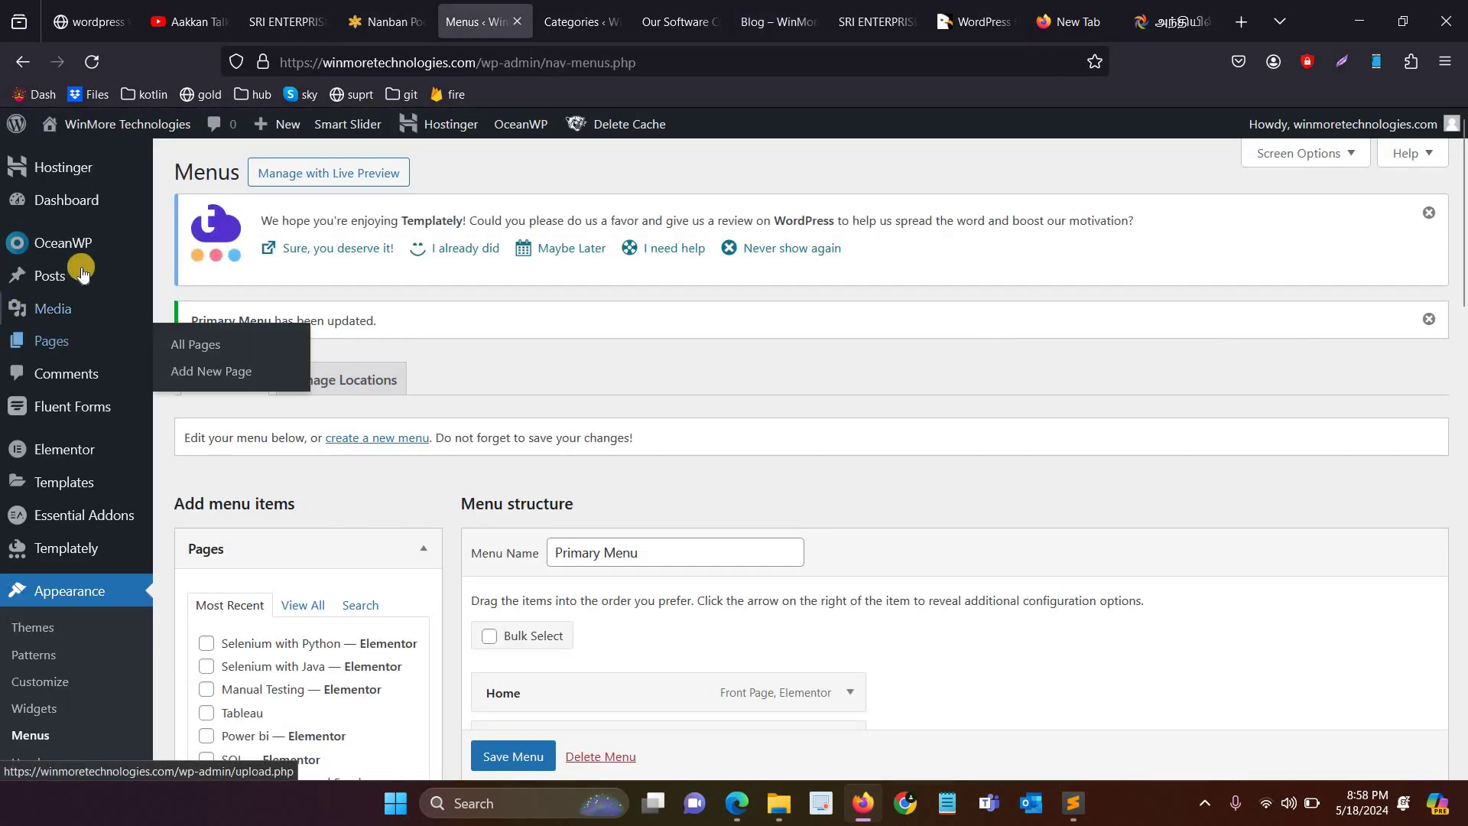
key("ctrl+Tab")
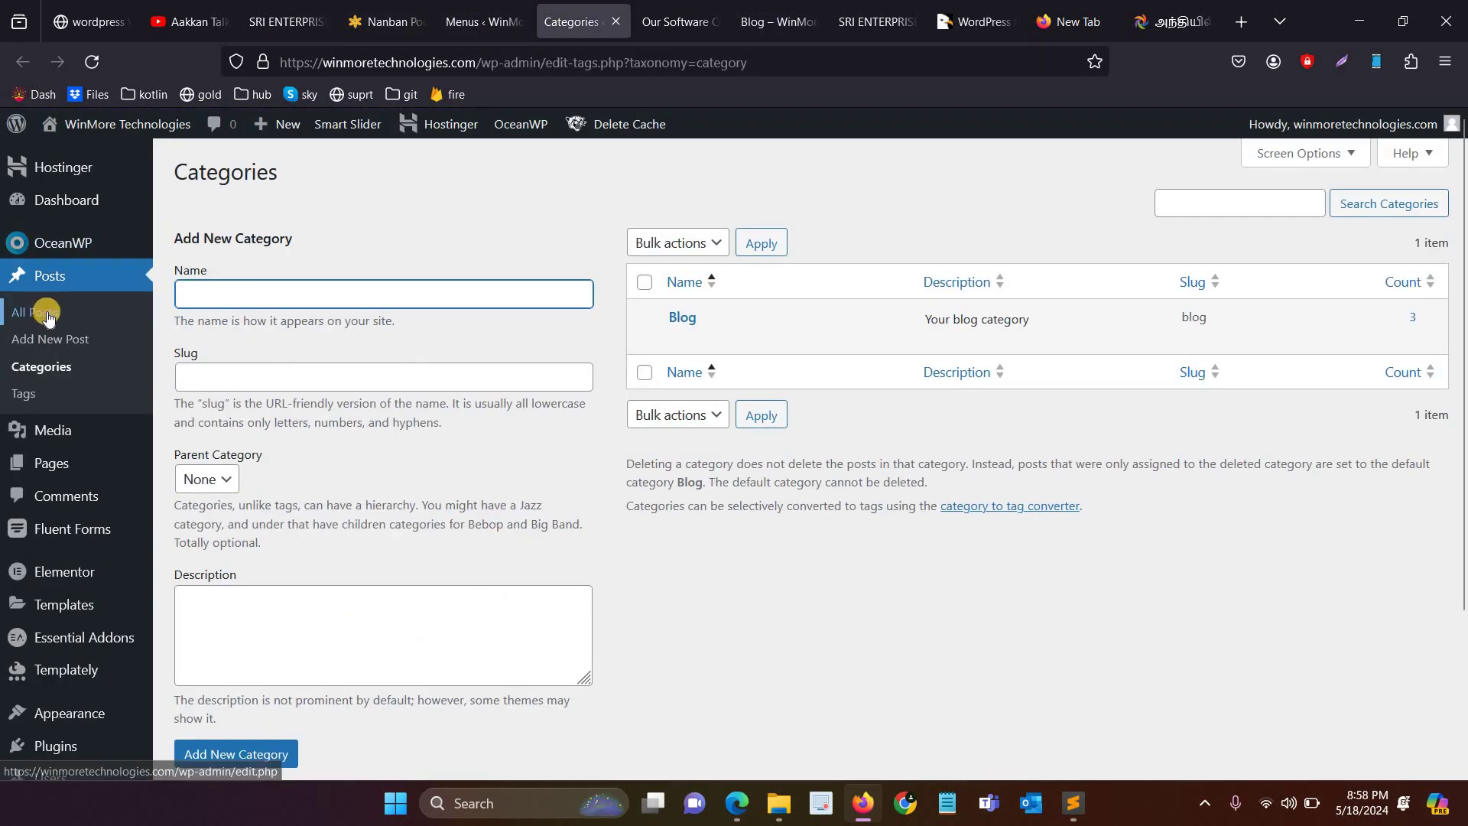
left_click(53, 317)
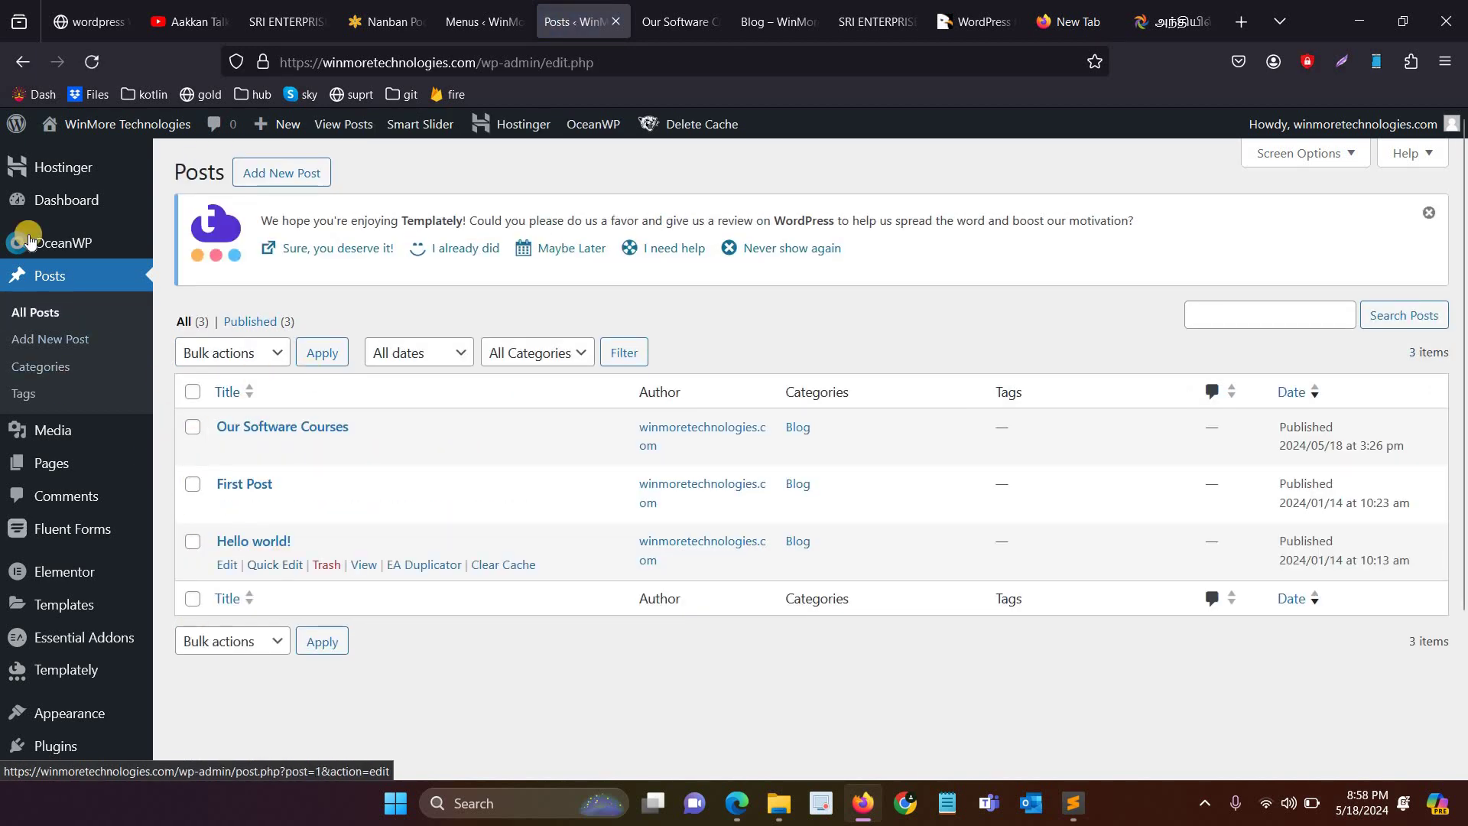
mouse_move(269, 485)
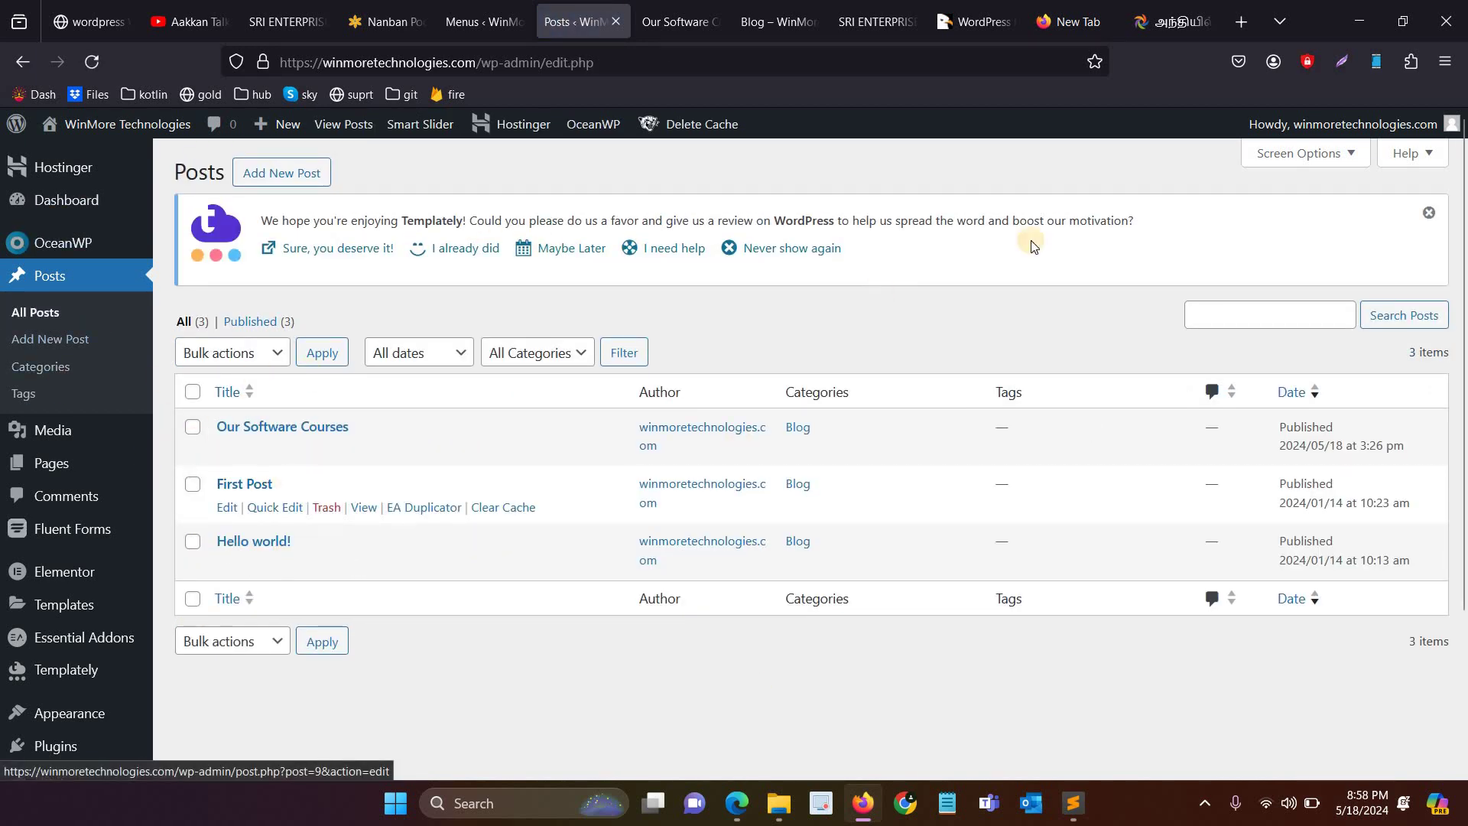
left_click(677, 15)
left_click(484, 19)
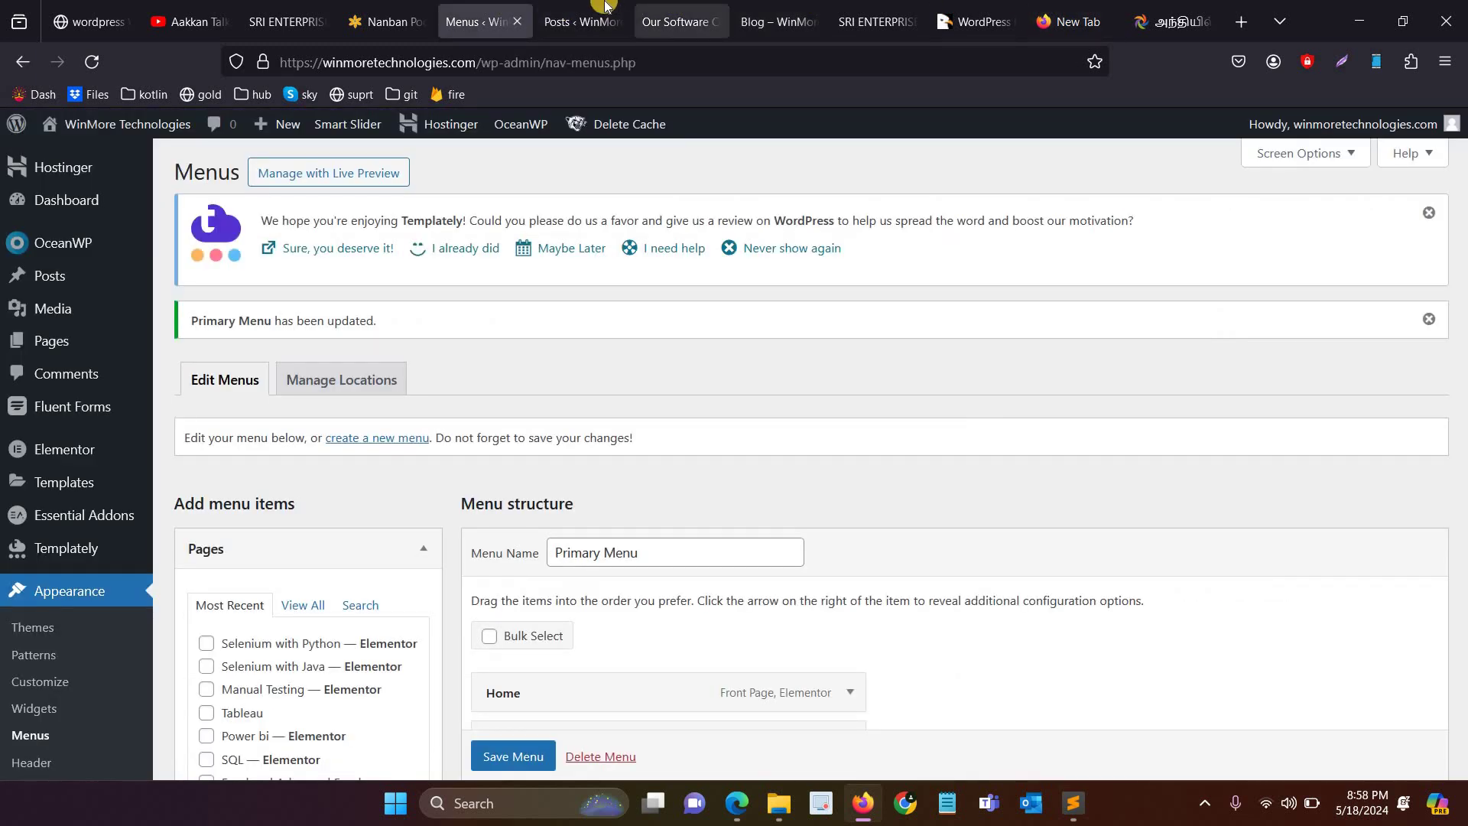
left_click(673, 19)
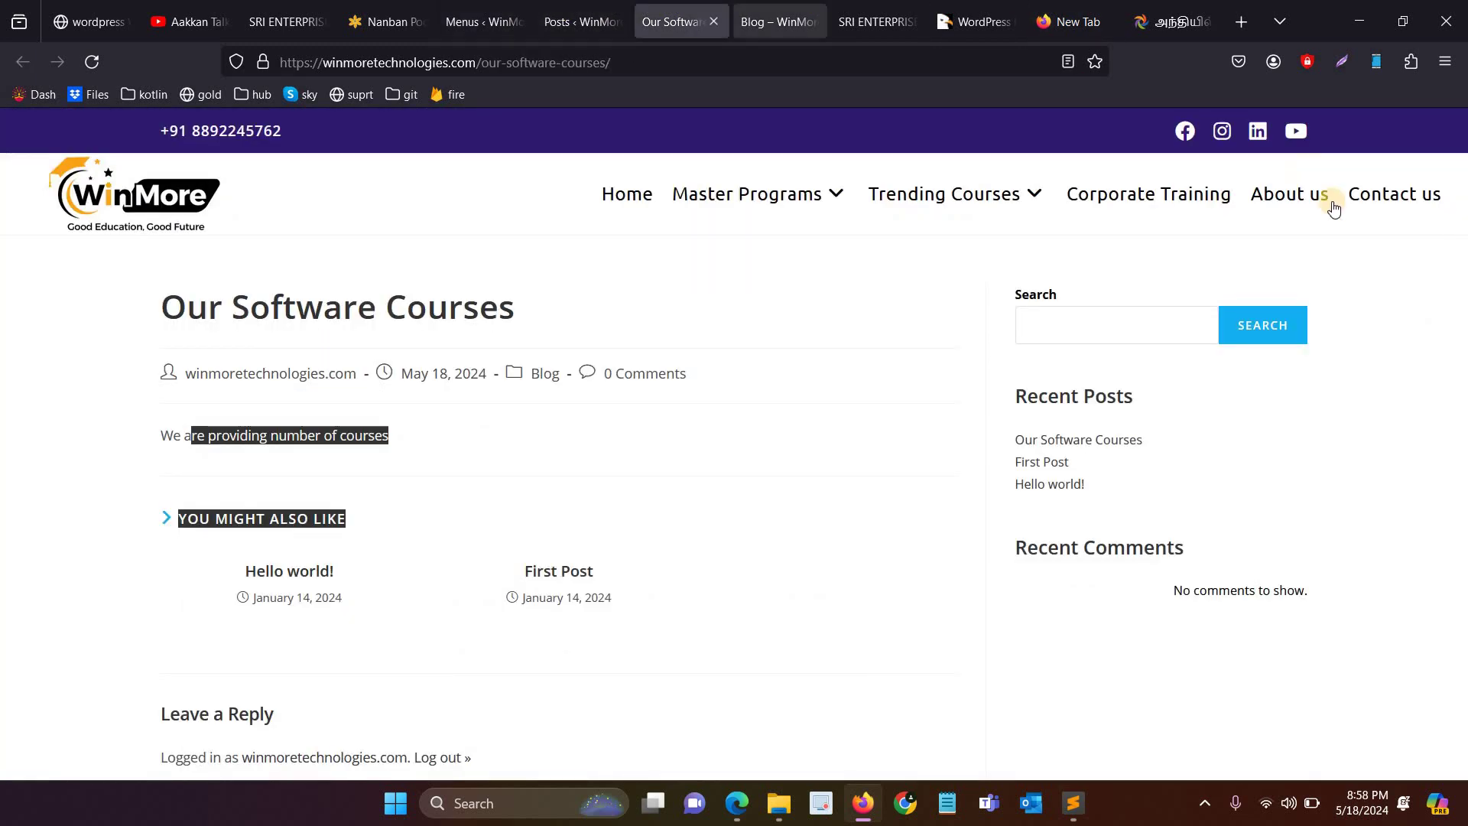
left_click(759, 15)
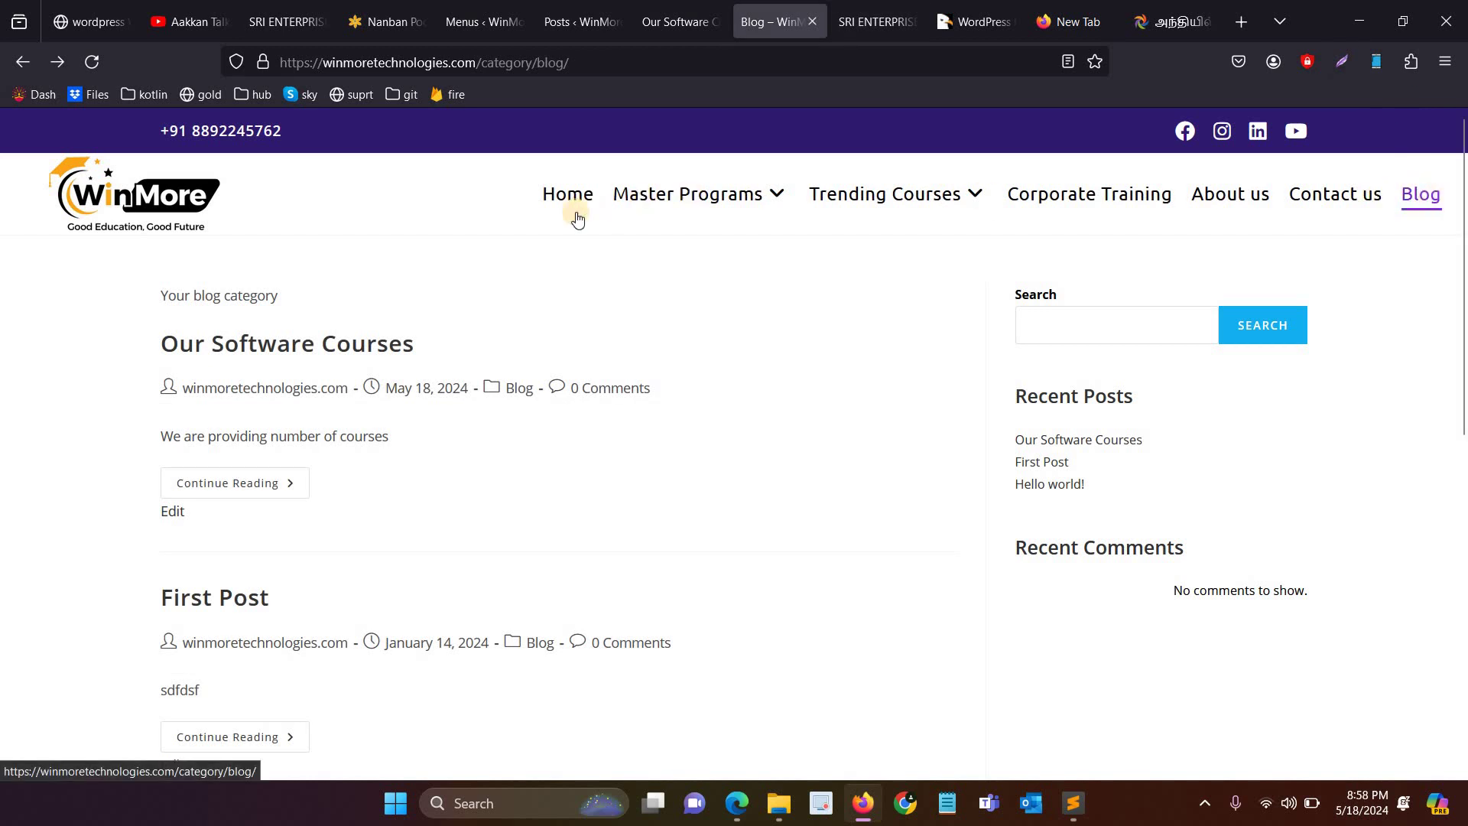
left_click(500, 16)
scroll(634, 634, "down", 9)
scroll(632, 635, "down", 9)
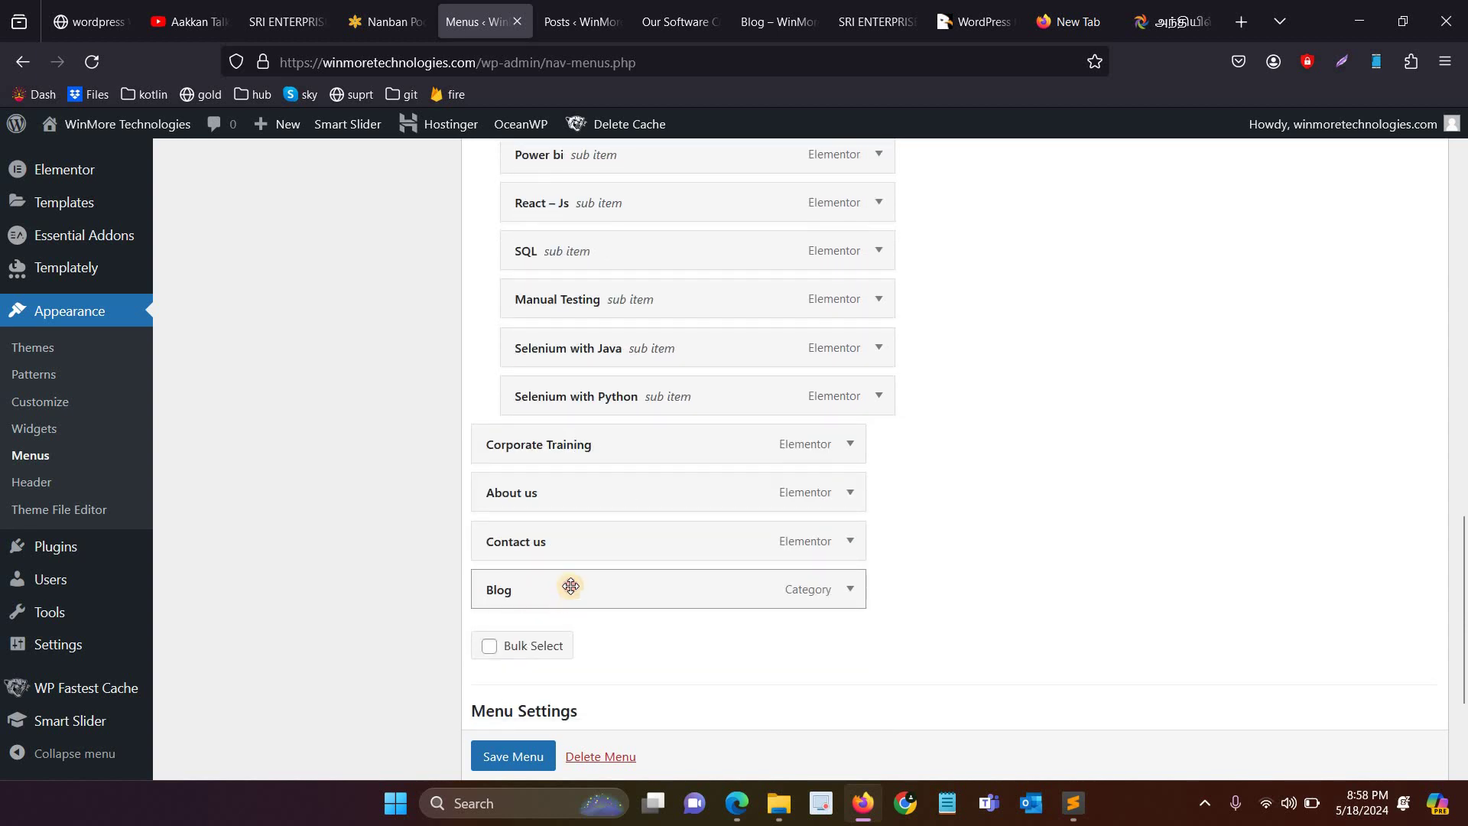
Step: Place Blog right after Corporate Training, save the menu, and check the live homepage navigation
mouse_move(581, 516)
left_mouse_down()
mouse_move(567, 491)
mouse_move(557, 520)
left_mouse_up()
left_click(505, 753)
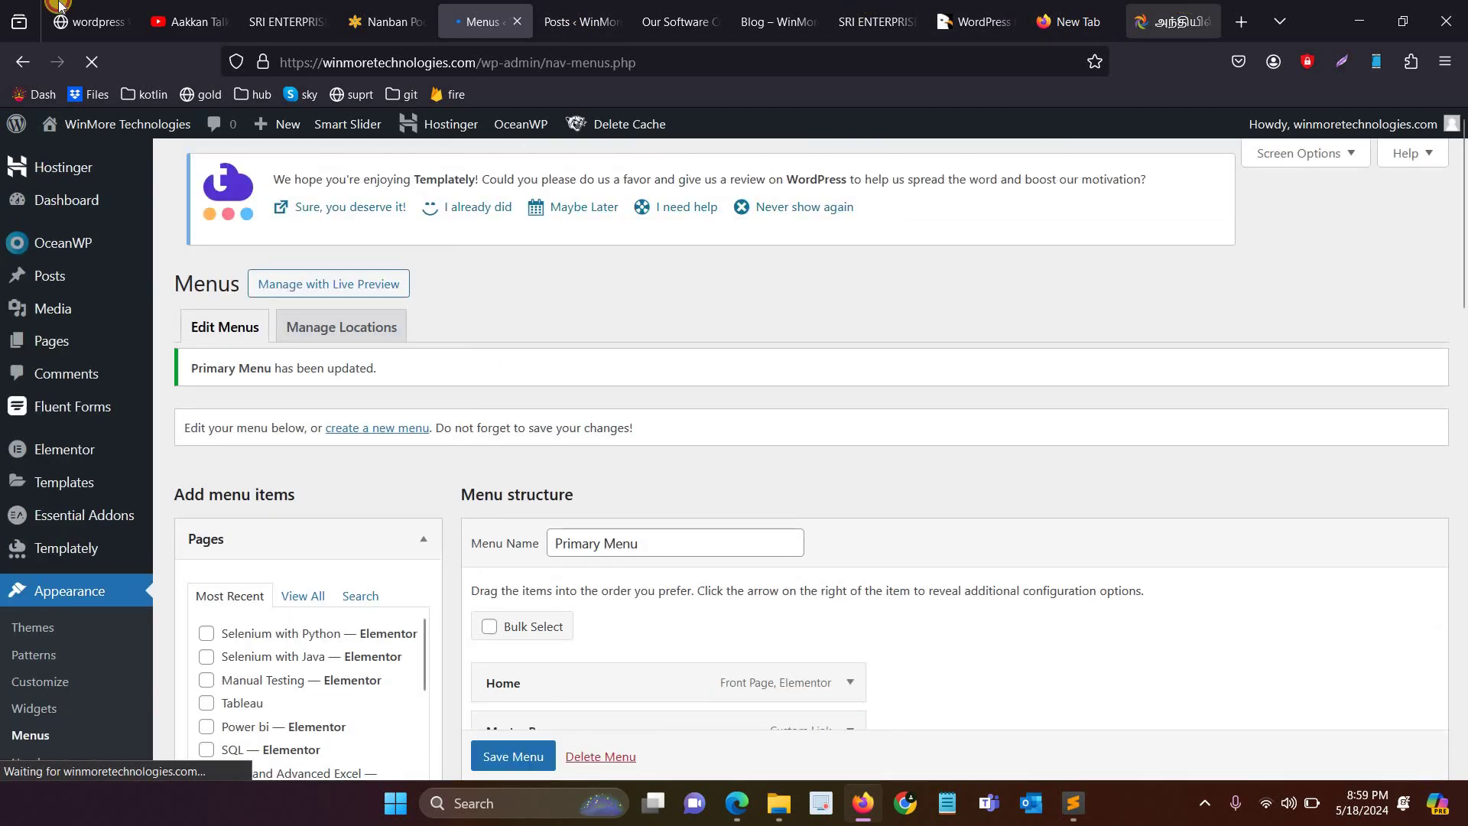
left_click(1186, 6)
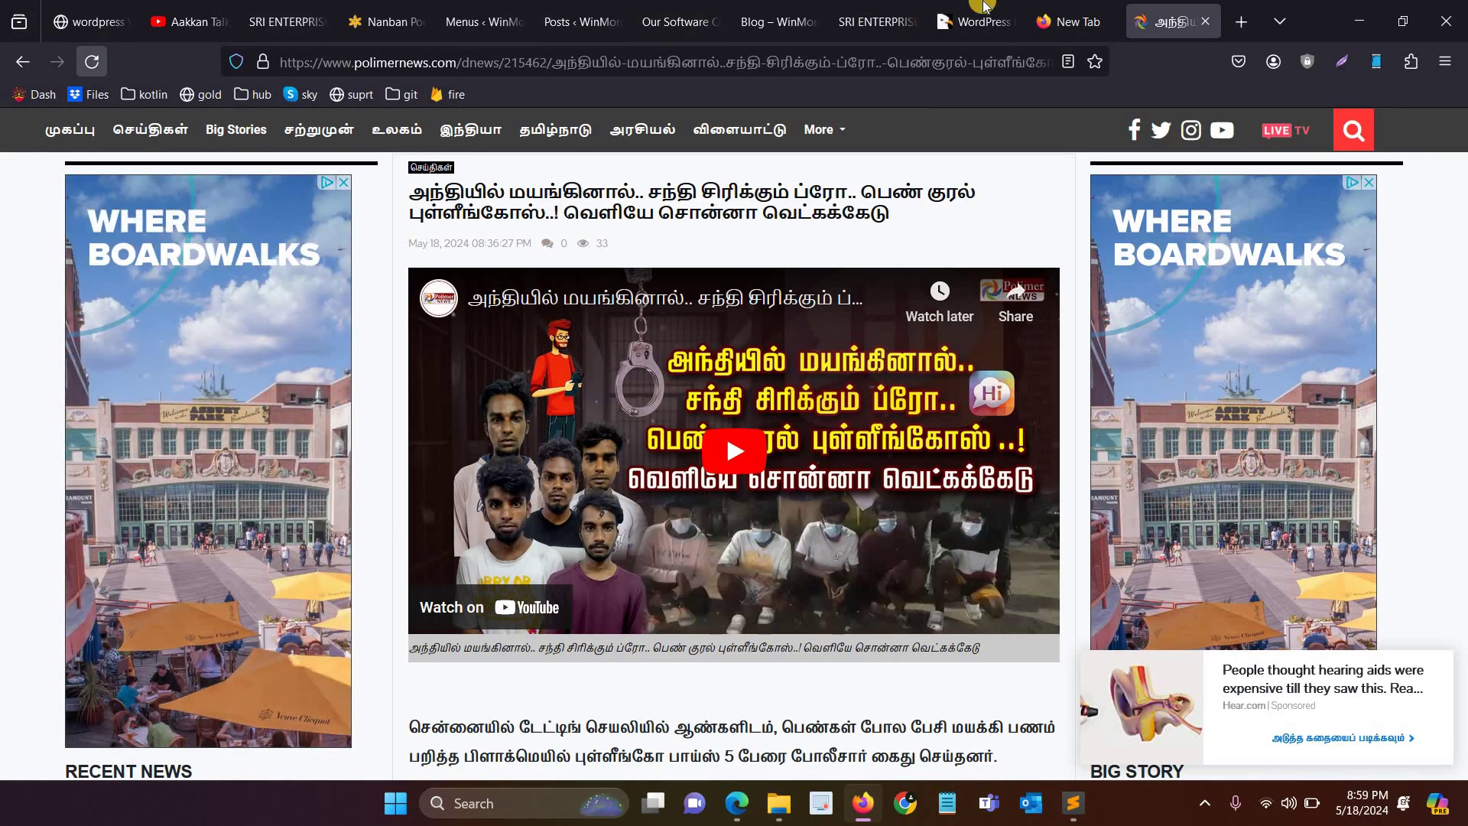
left_click(890, 8)
left_click(772, 21)
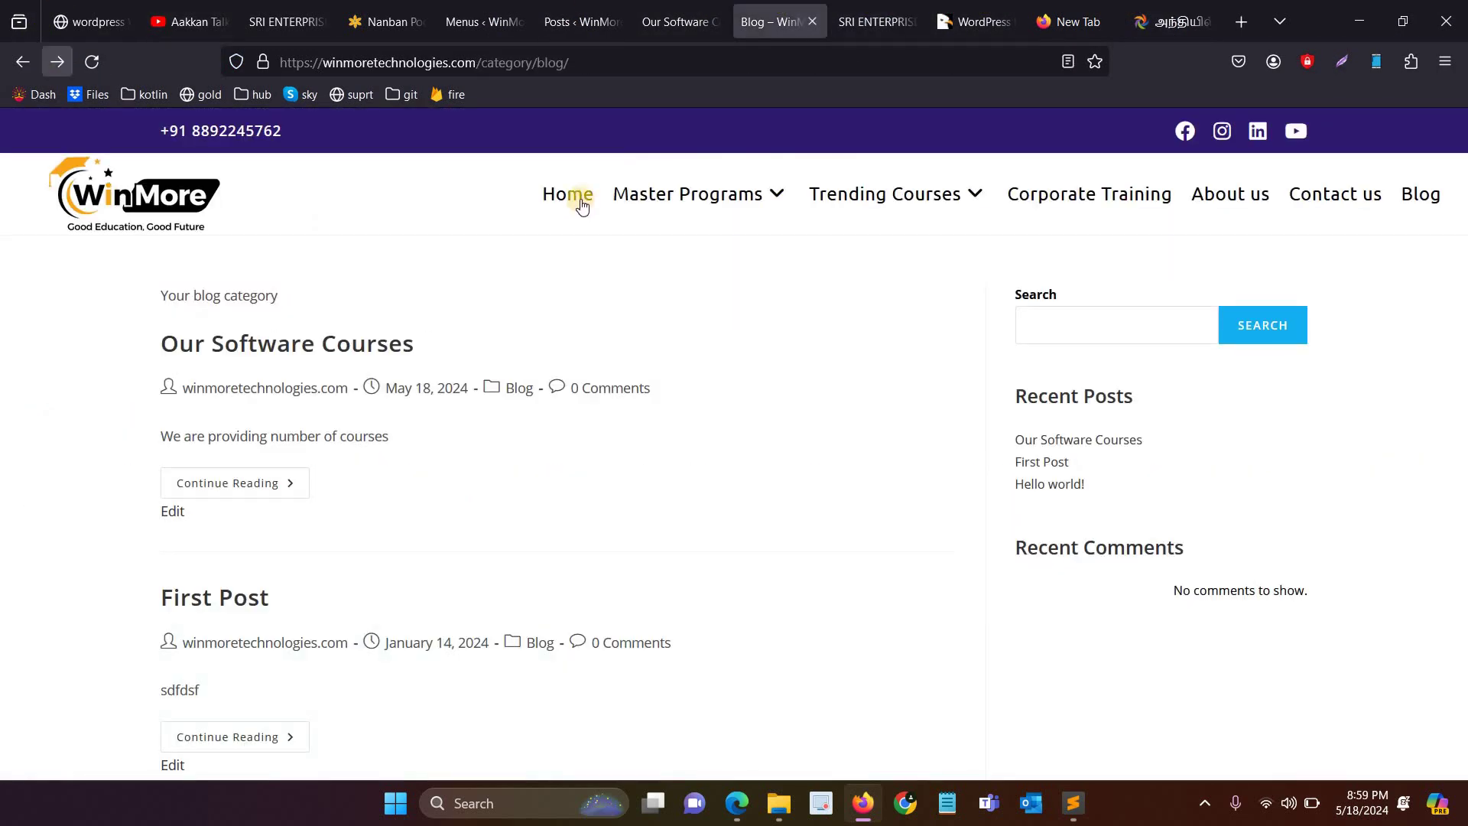
left_click(1246, 196)
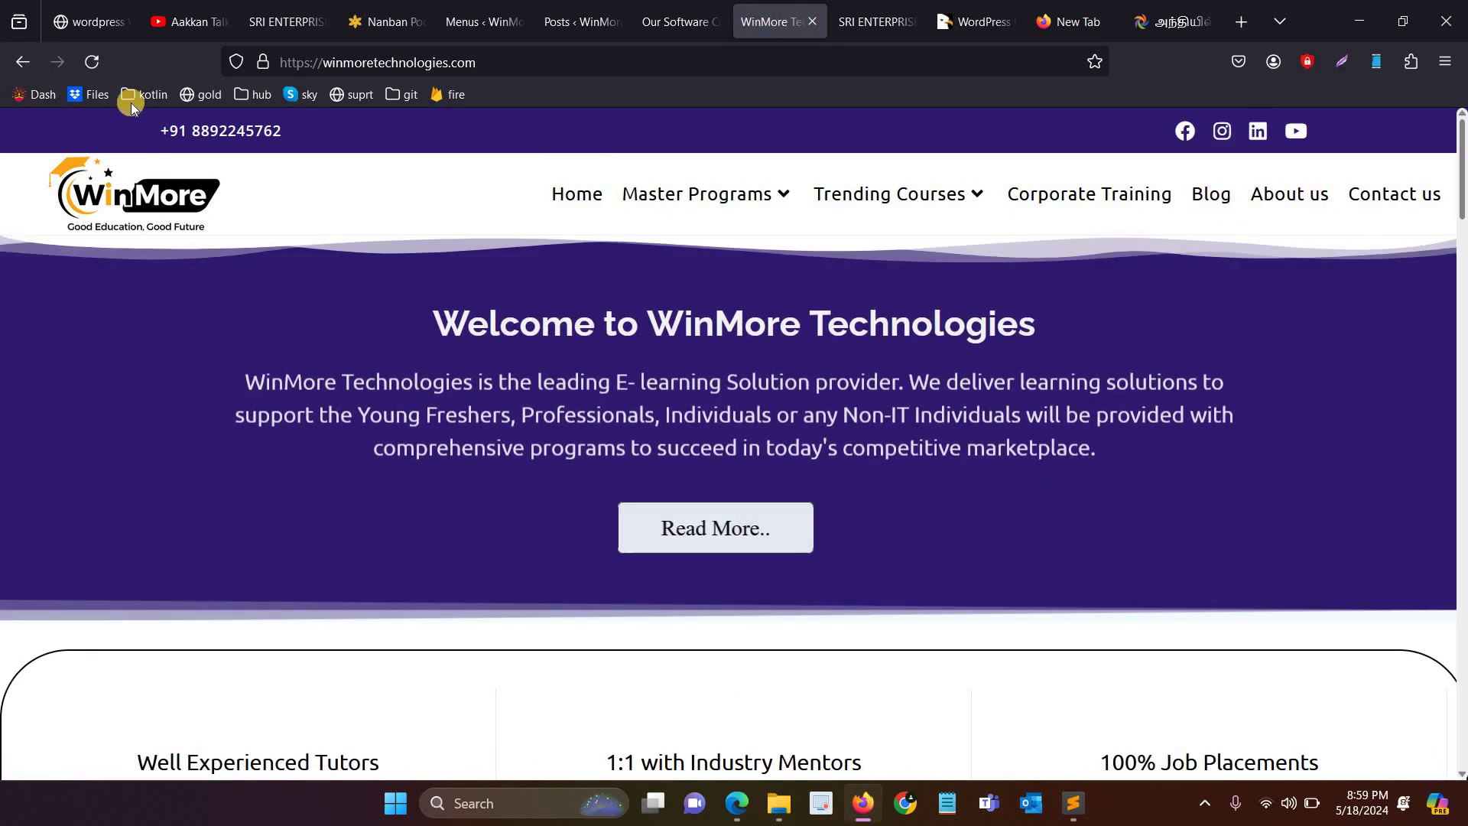
Step: Scroll through the Instamojo chapters after Chapter 9, then switch to the WordPress admin tab
left_click(88, 9)
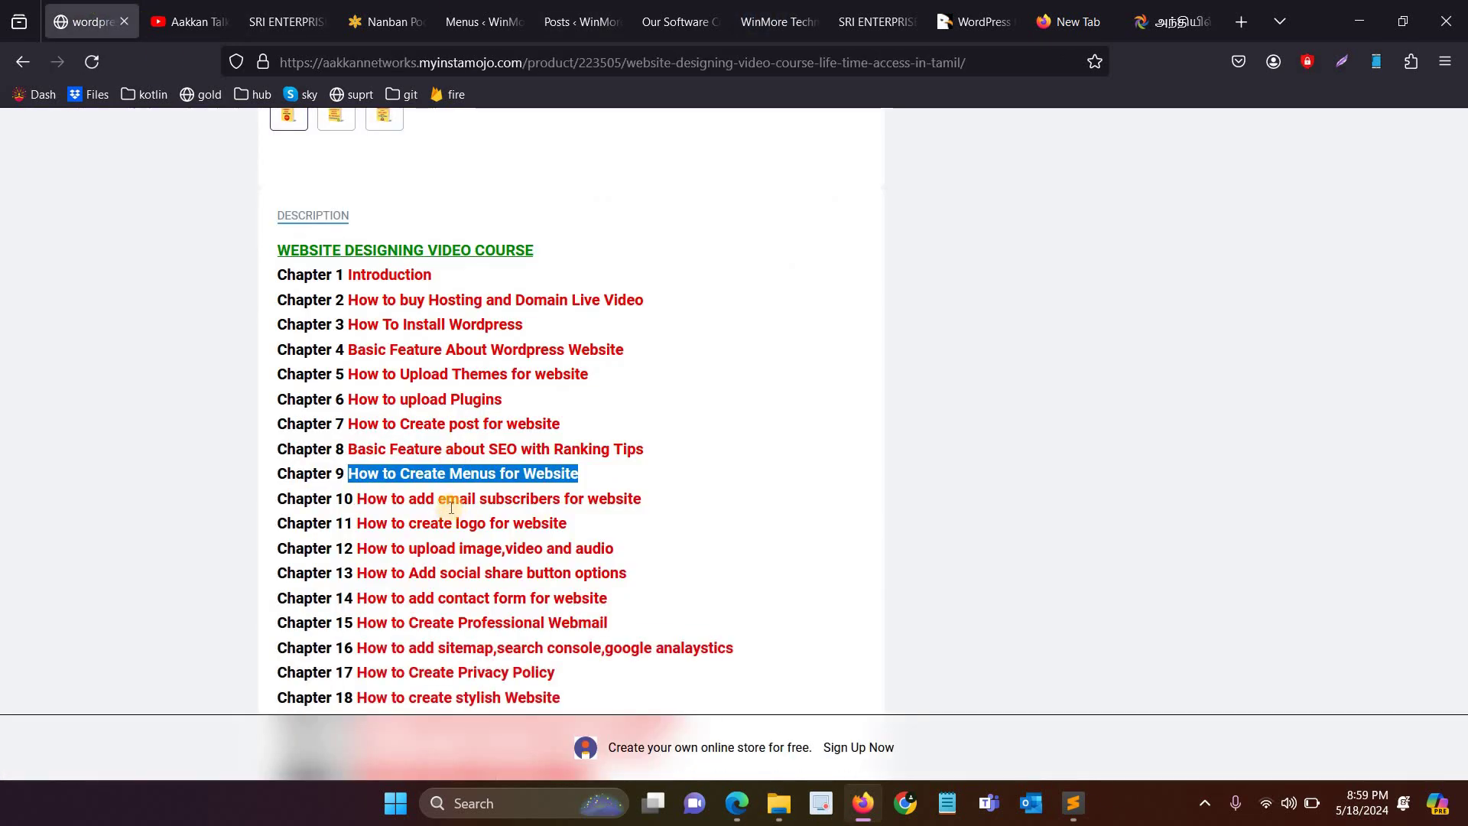
scroll(451, 507, "down", 3)
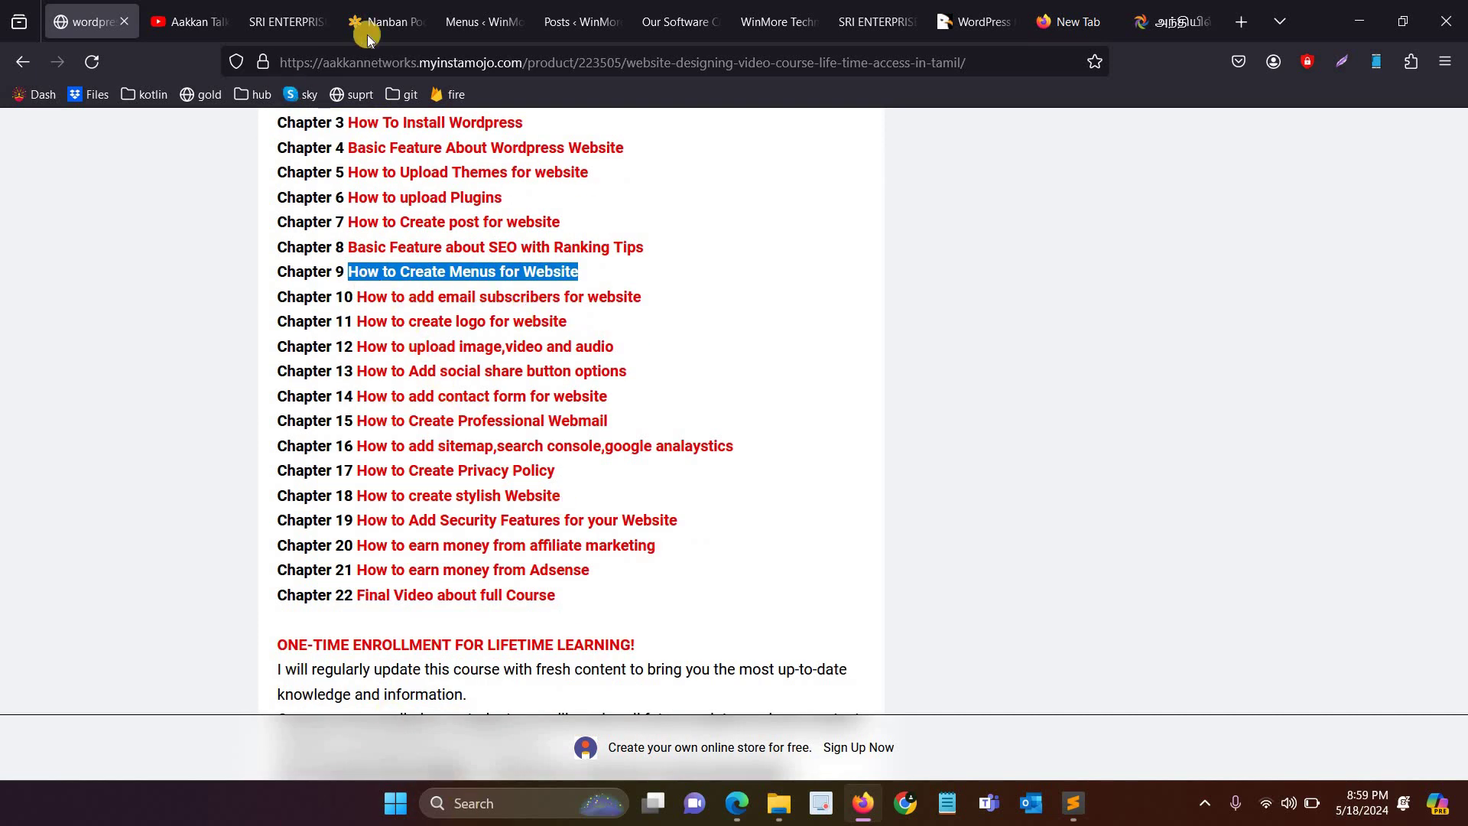
key("ctrl+6")
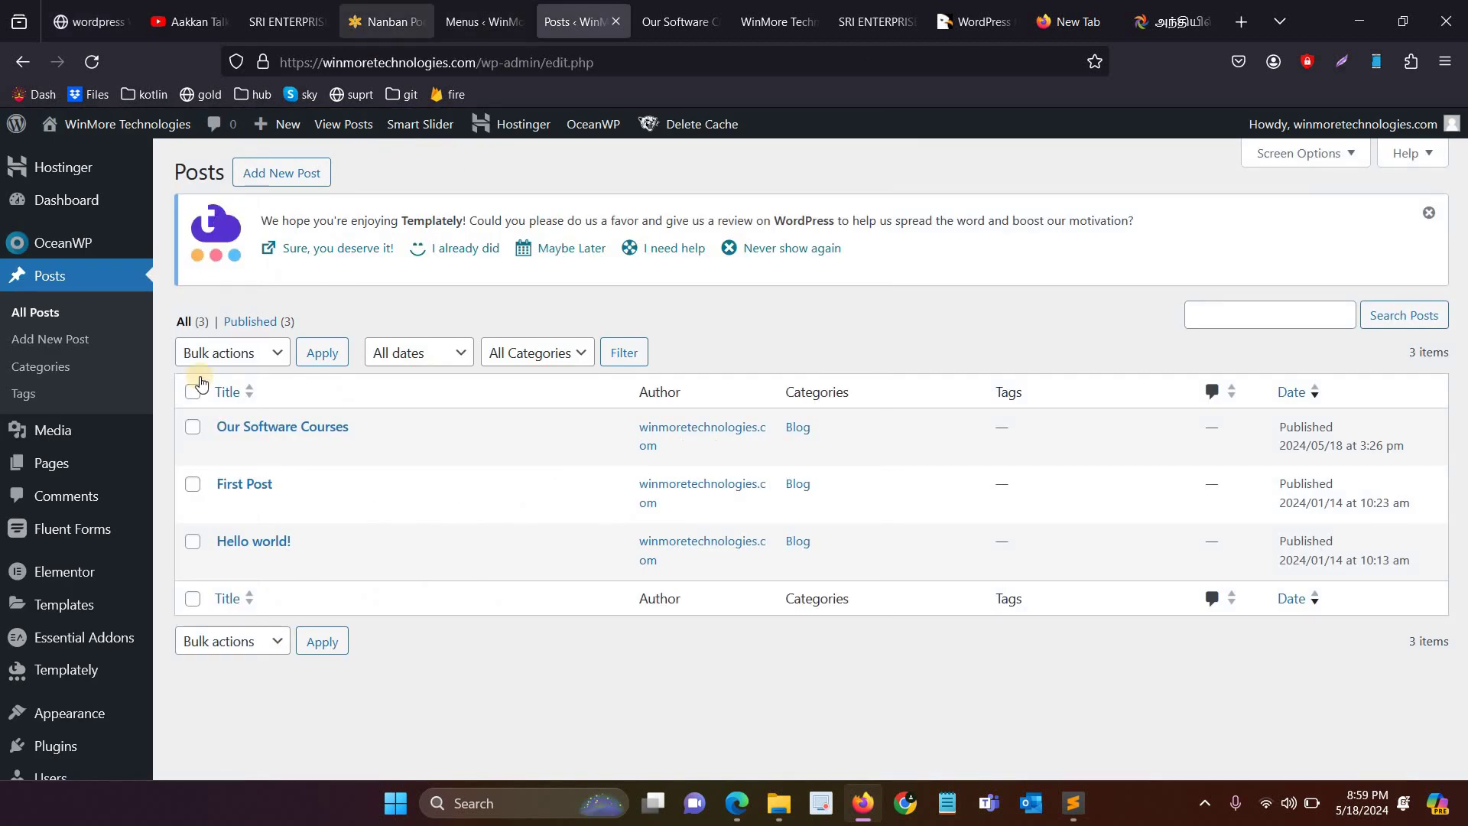
scroll(84, 554, "down", 3)
mouse_move(77, 578)
mouse_move(227, 578)
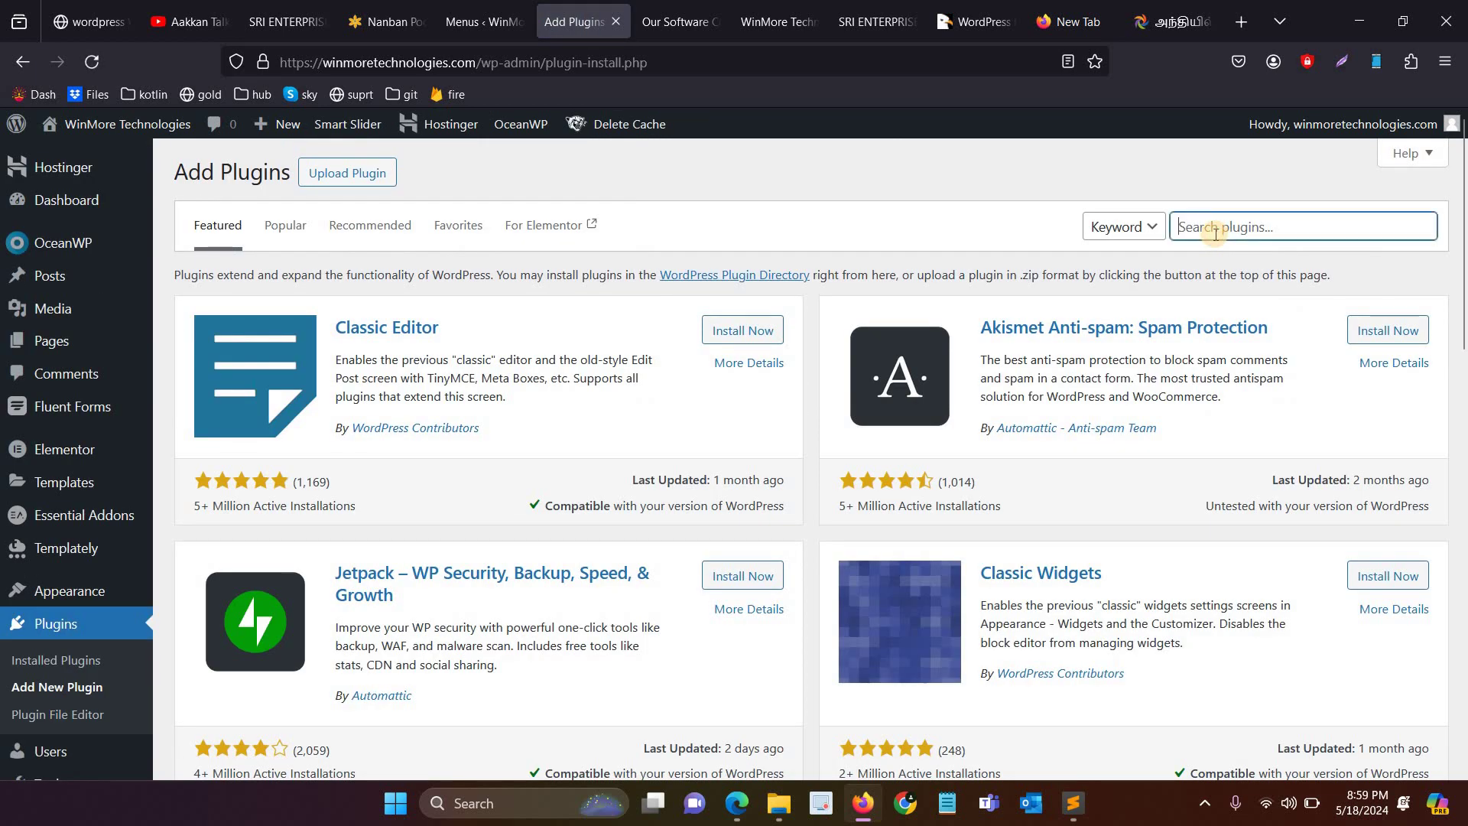
Step: Search plugins for 'email subscription', then switch back to the course chapter list
type("email subscription")
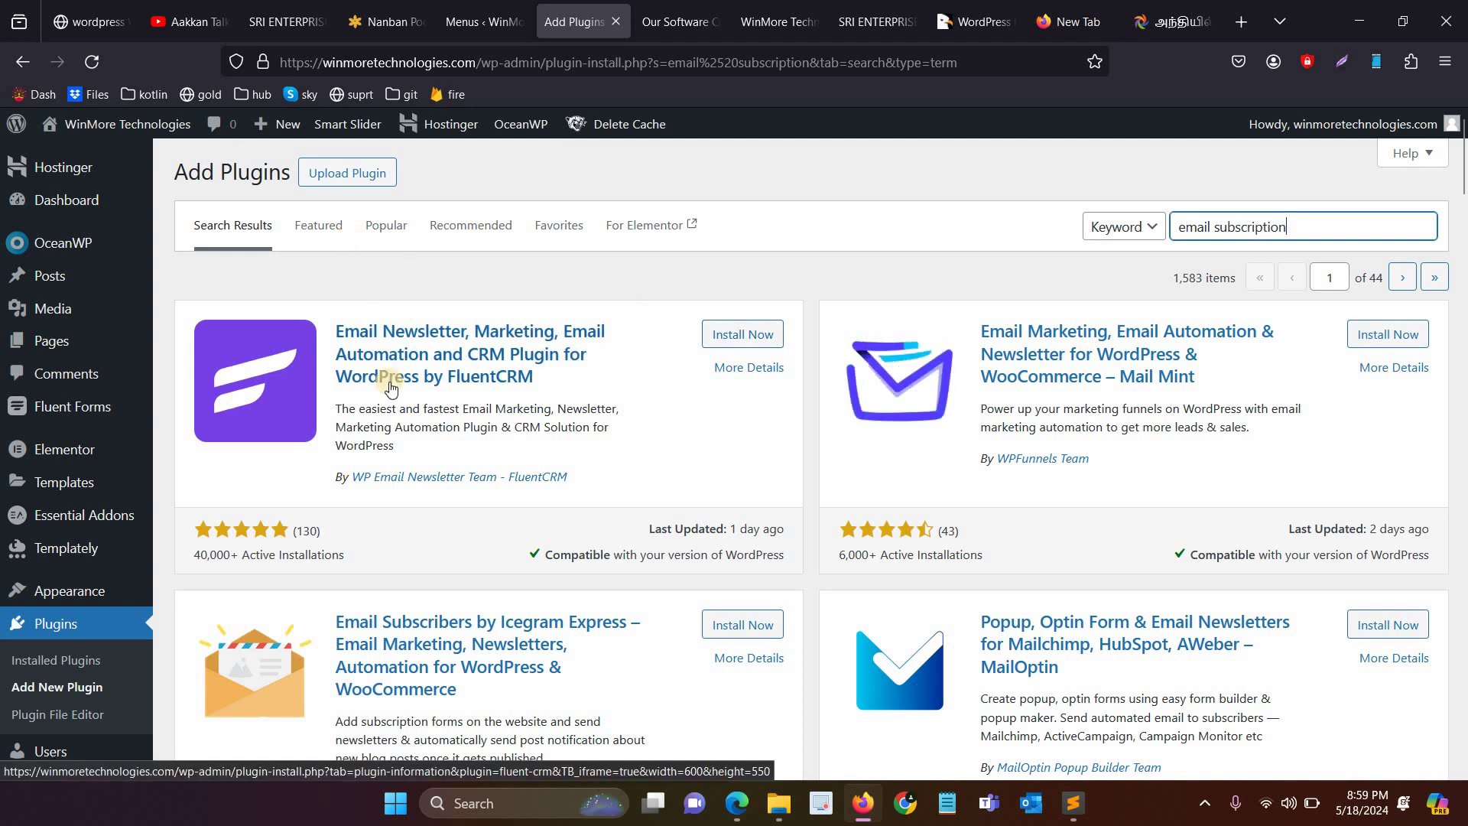
left_click(104, 8)
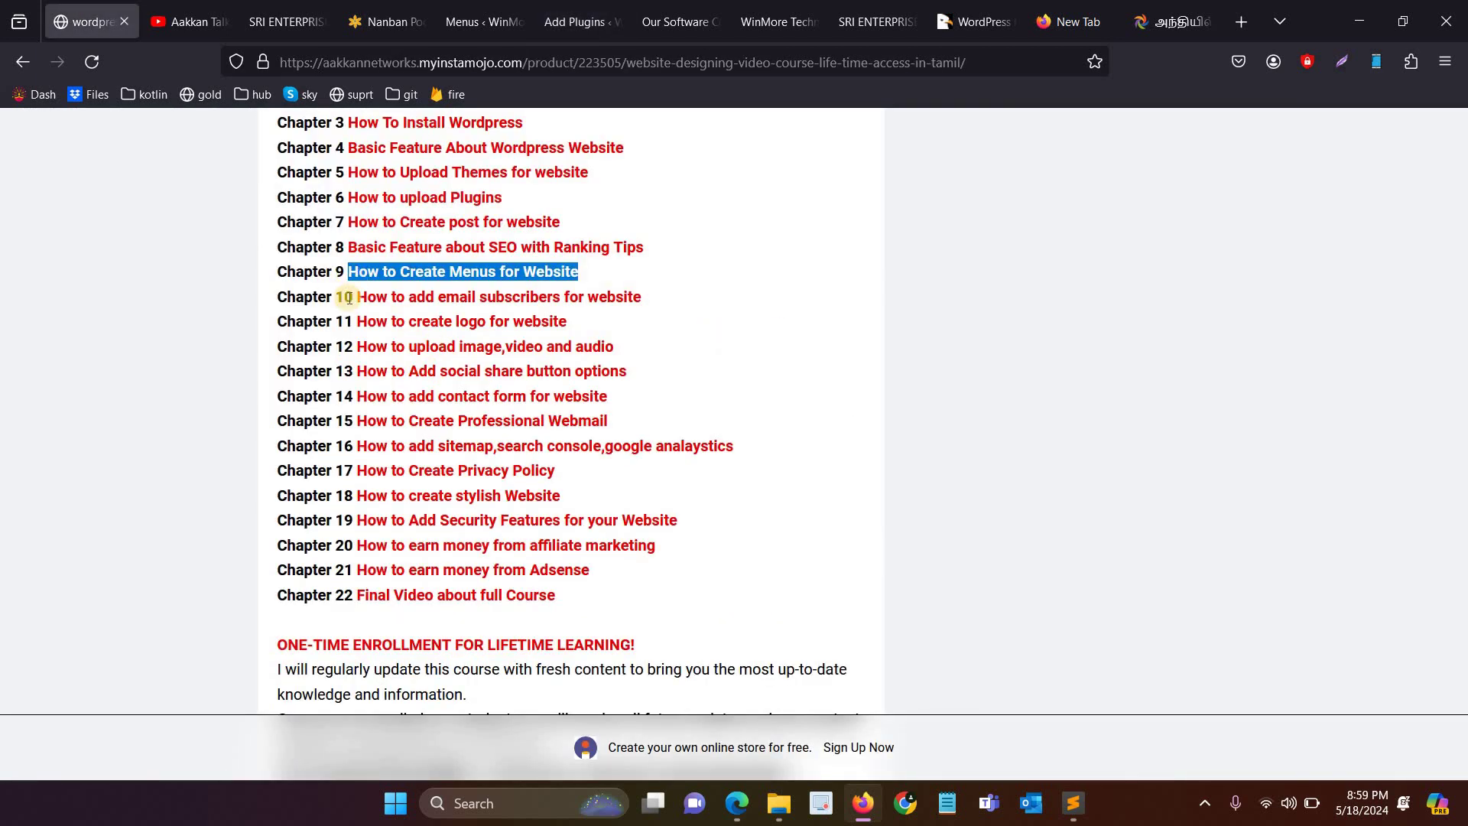
Step: Highlight the Chapter 10 and 11 titles, adding email subscribers and creating a logo, on Instamojo
left_click_drag(592, 314, 491, 329)
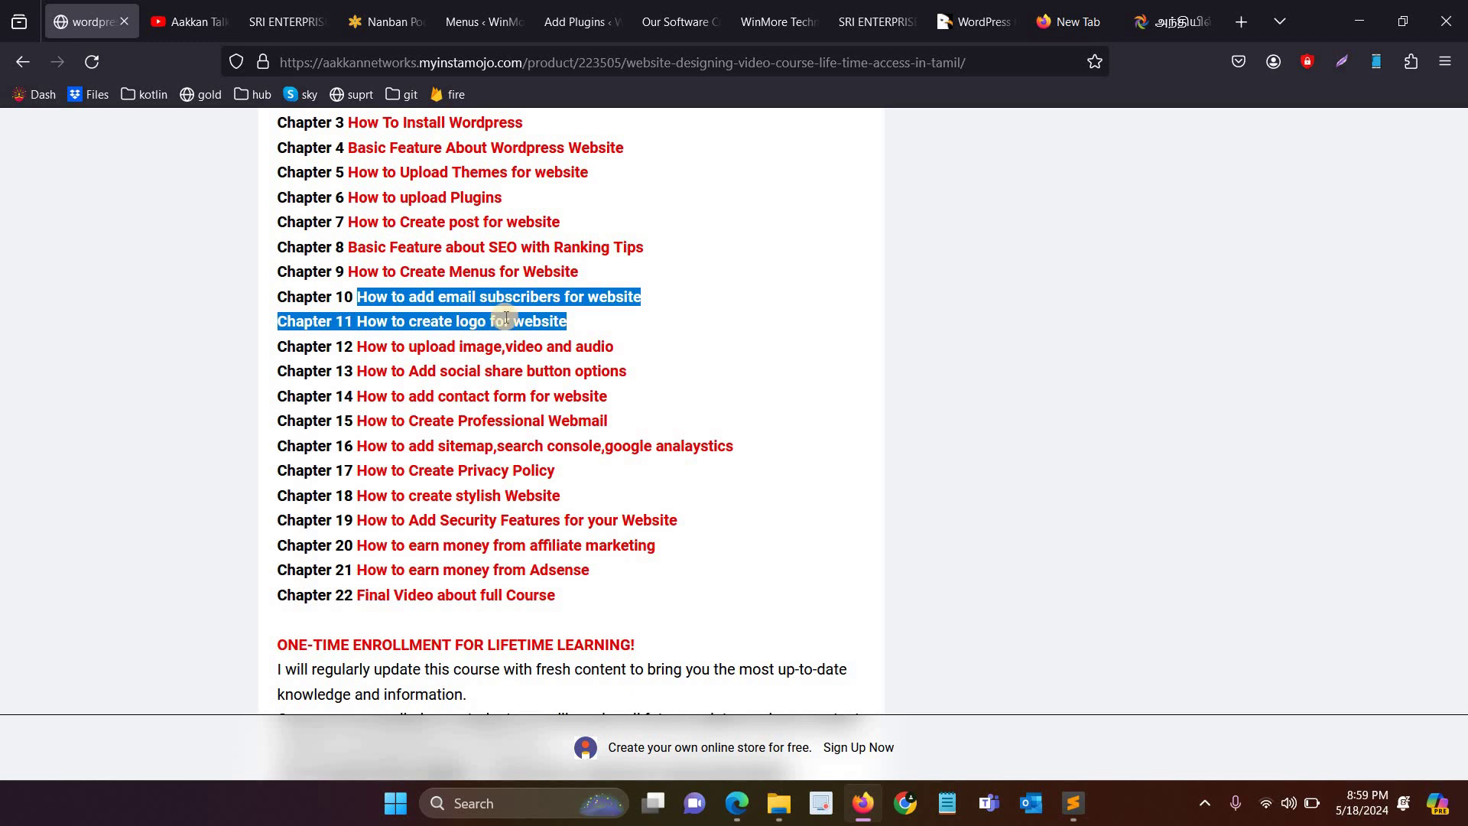
left_click(545, 242)
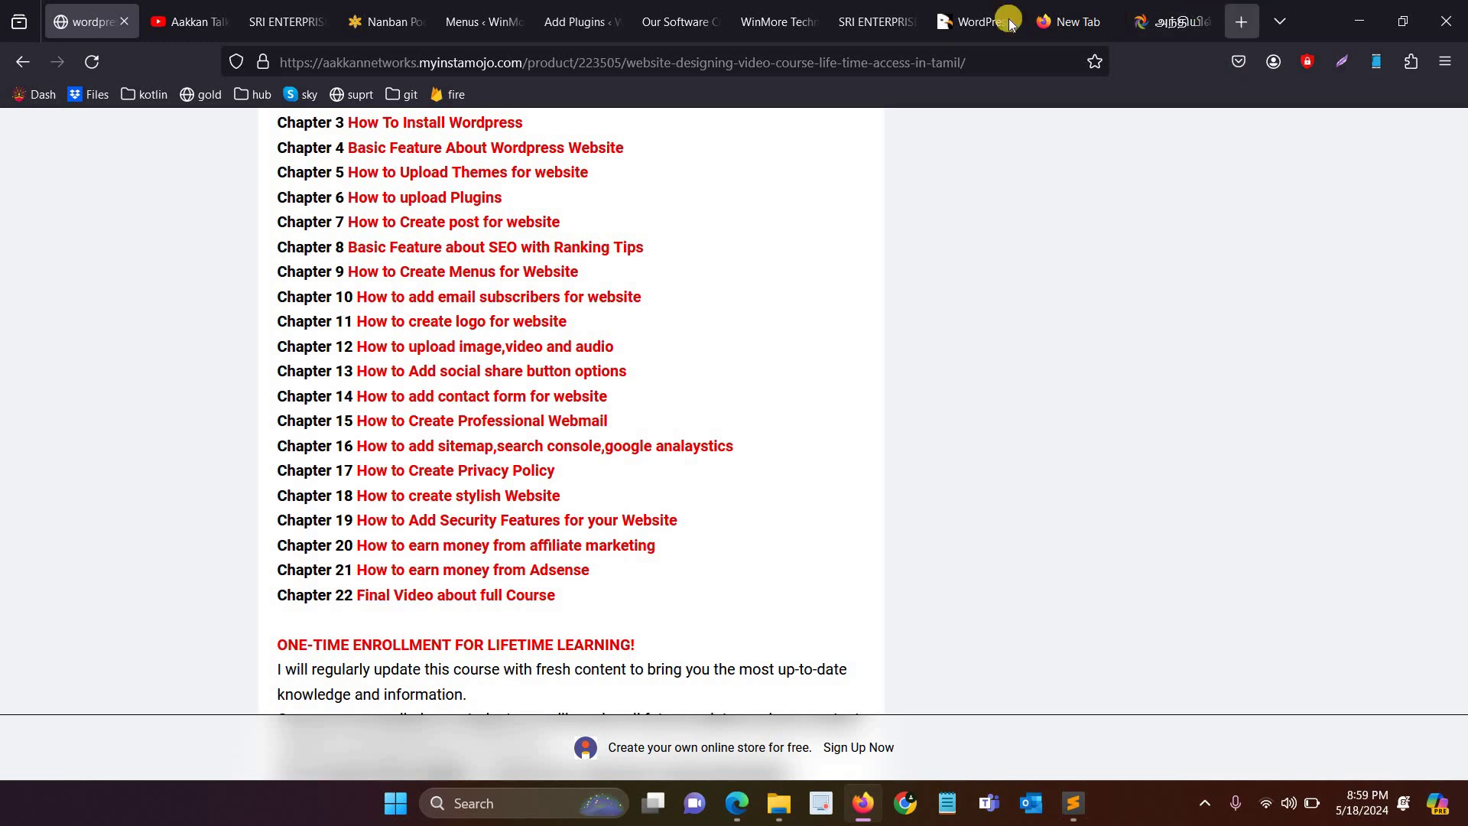
key("ctrl+t")
Step: Load canva.com in a new tab, start a '512 512' search in another, then return to Canva
type("canva.com/")
key("Return")
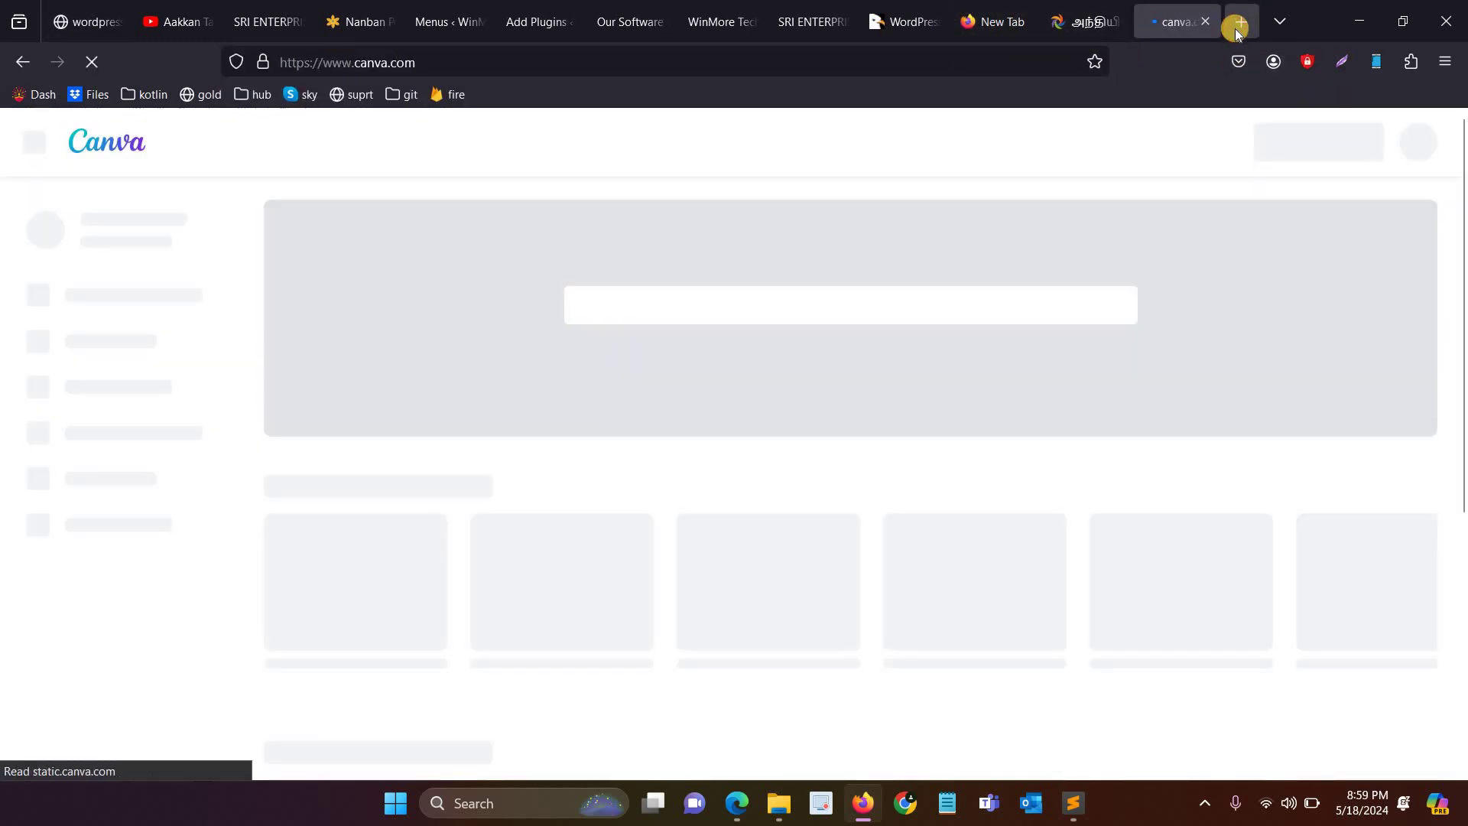
left_click(1236, 22)
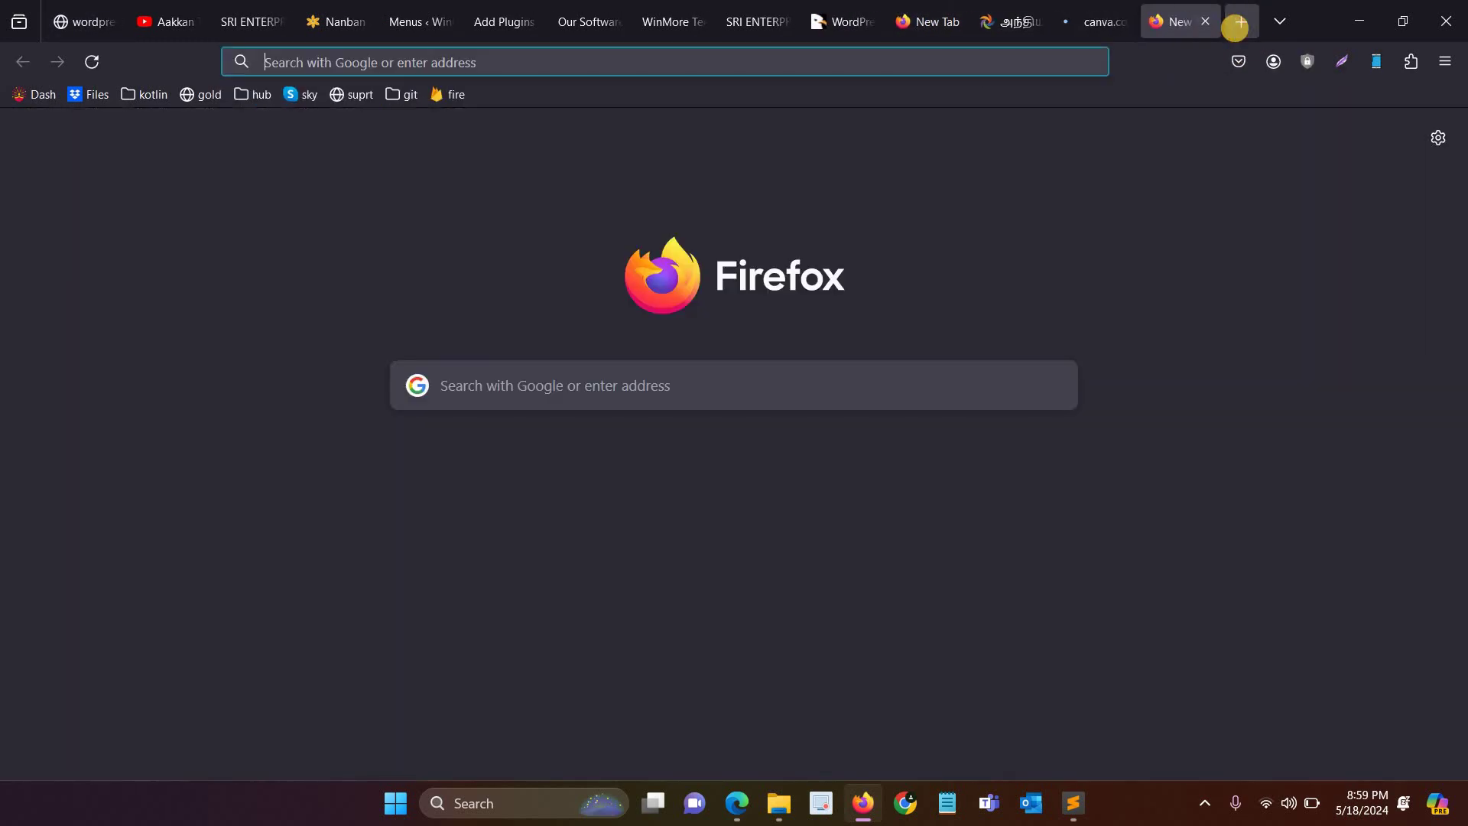
type("512 51")
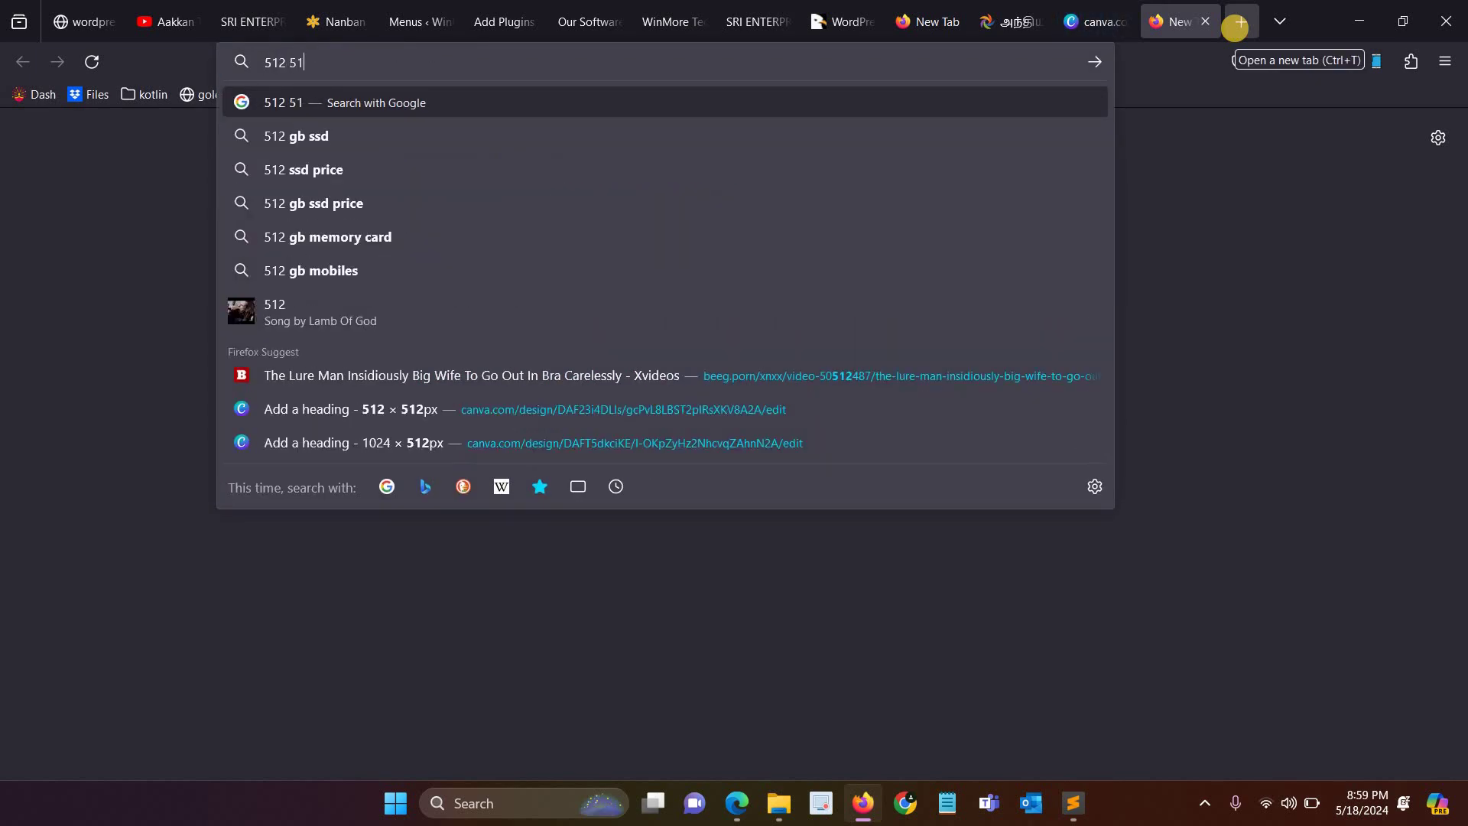
type("2")
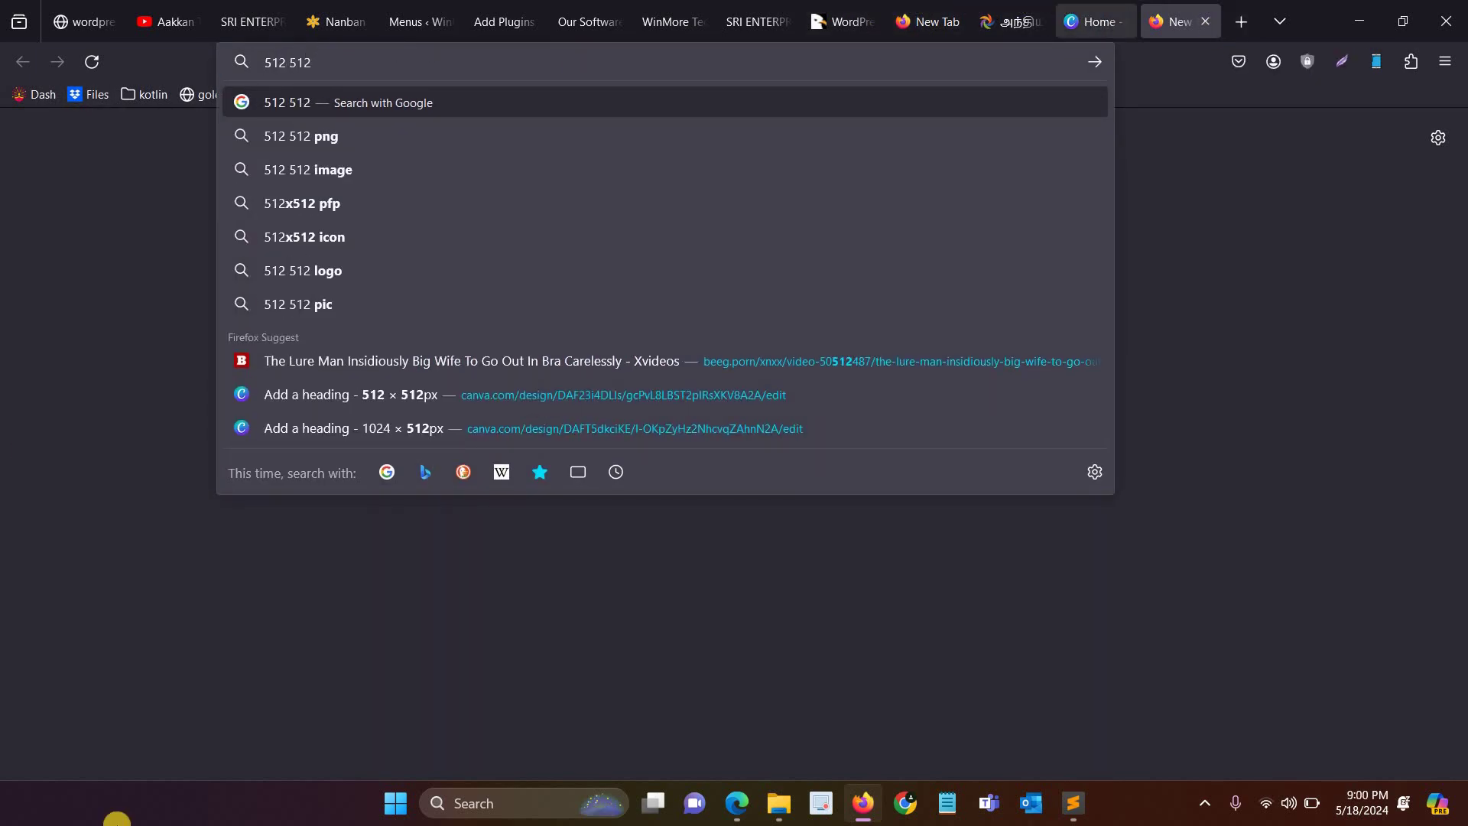
key("ctrl+shift+Tab")
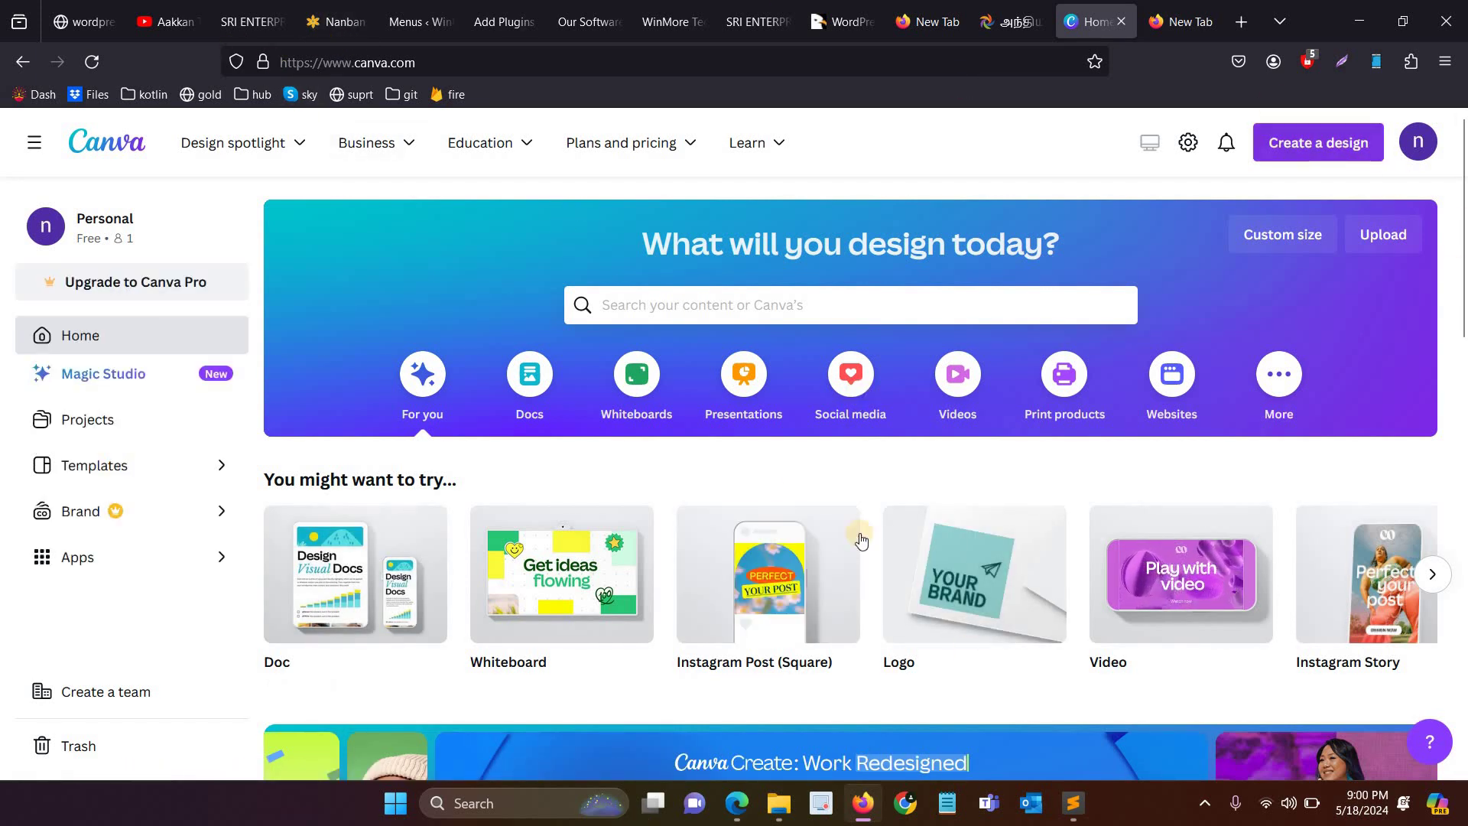
Step: Start a blank logo design and apply the Black and Gold Classy Minimalist Circular Name Logo template
left_click(964, 574)
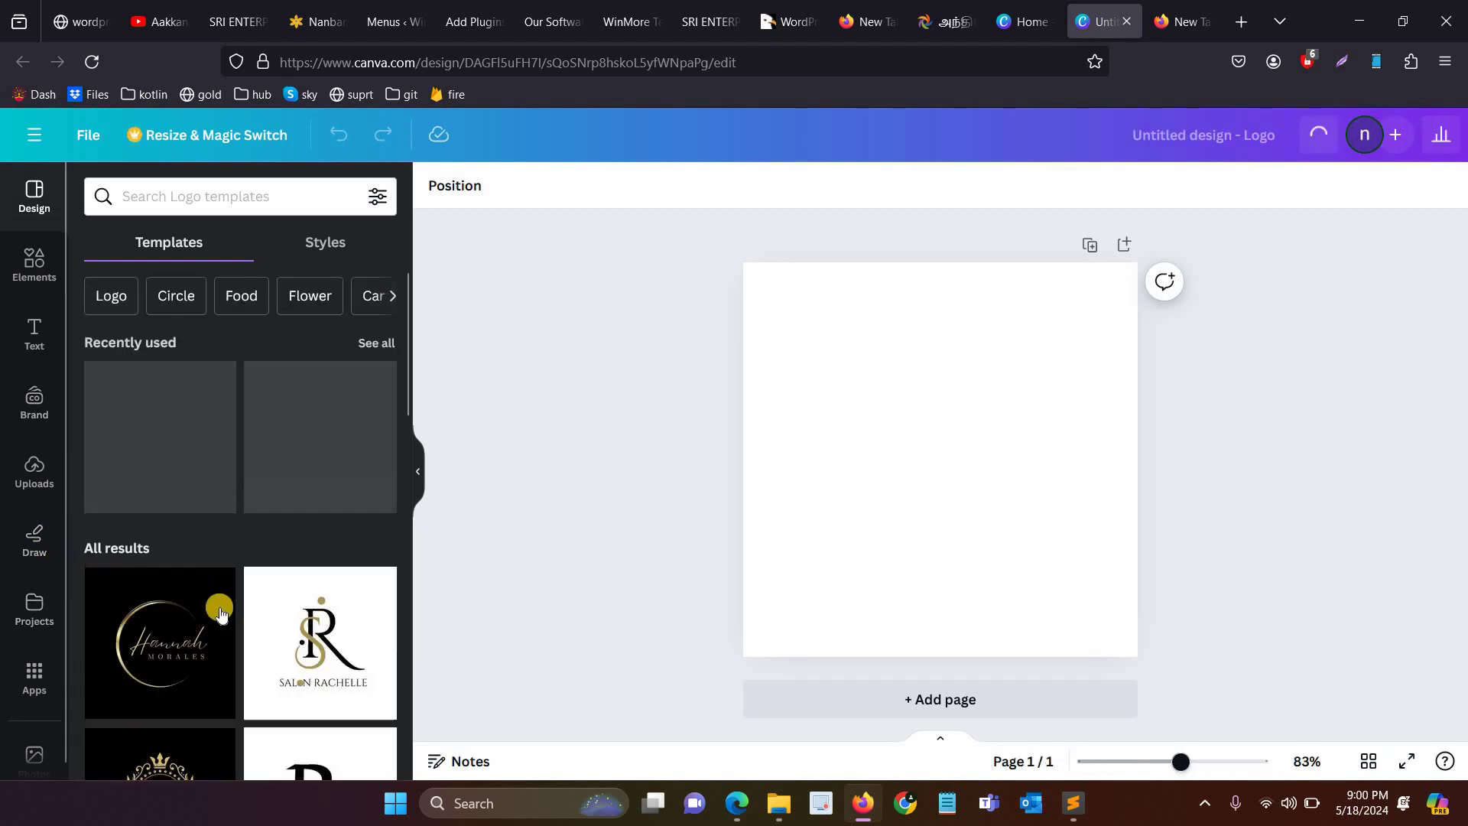
scroll(142, 577, "down", 2)
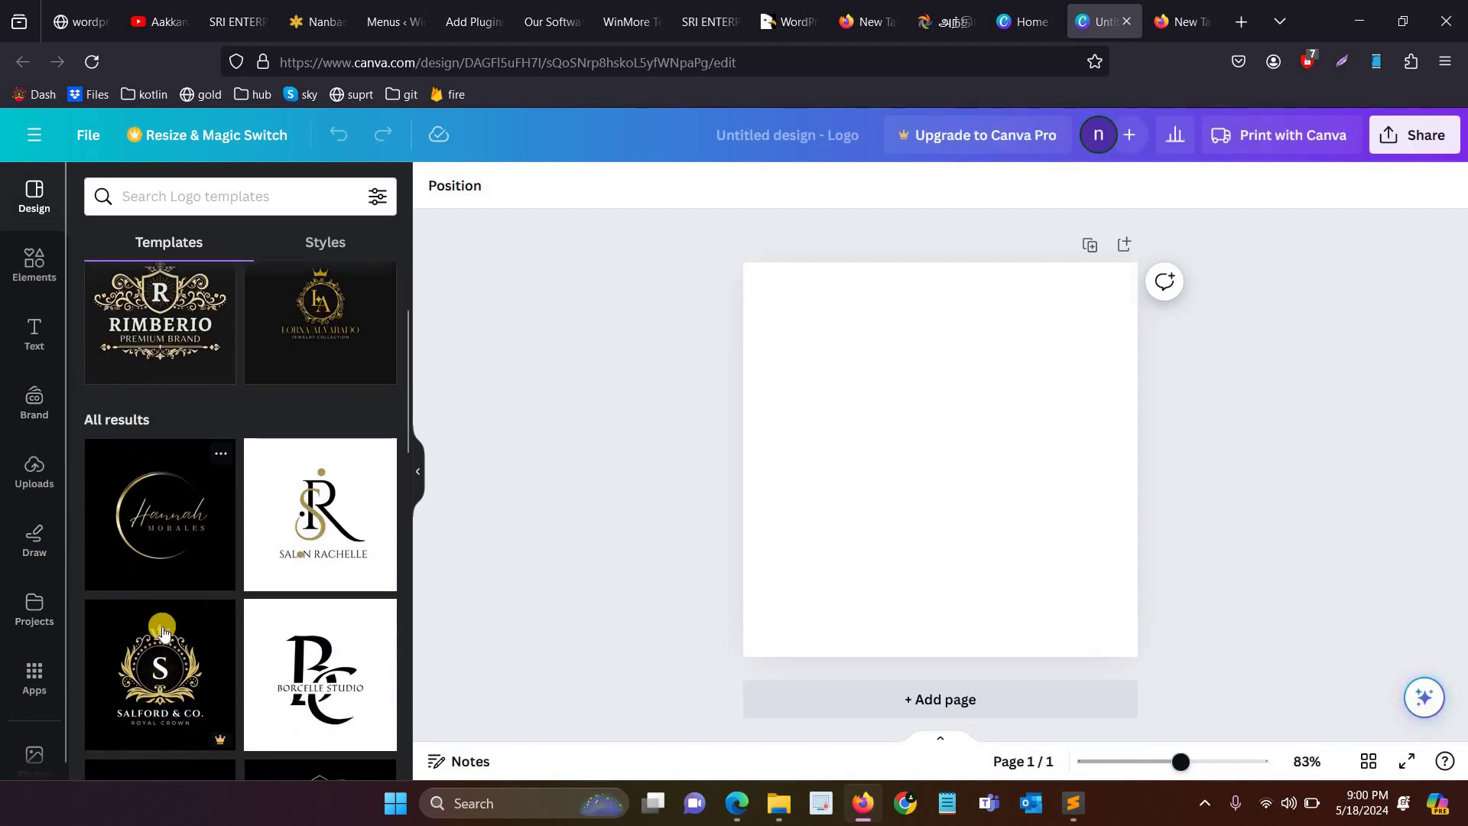
scroll(182, 559, "down", 1)
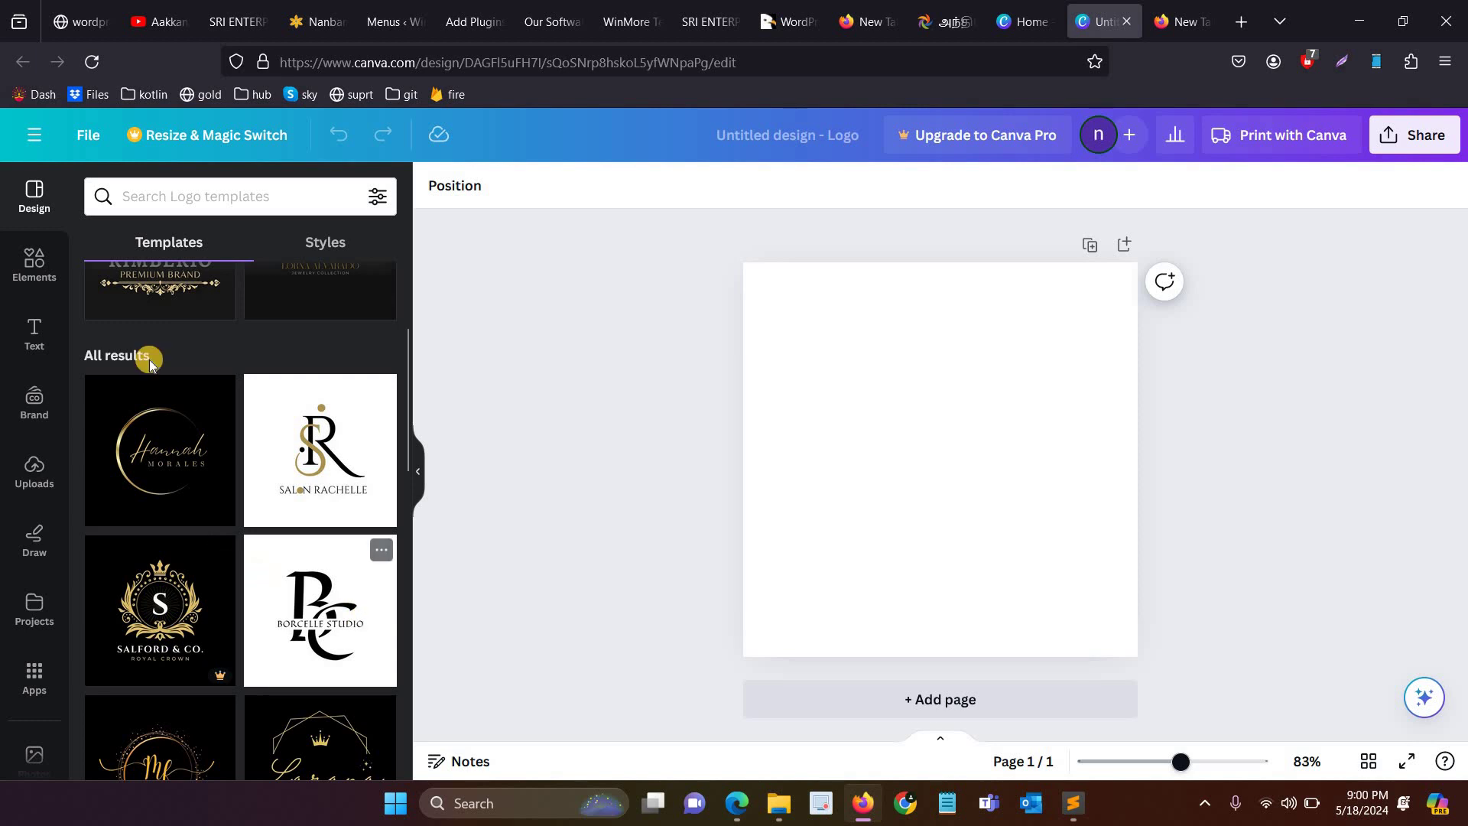
left_click(171, 492)
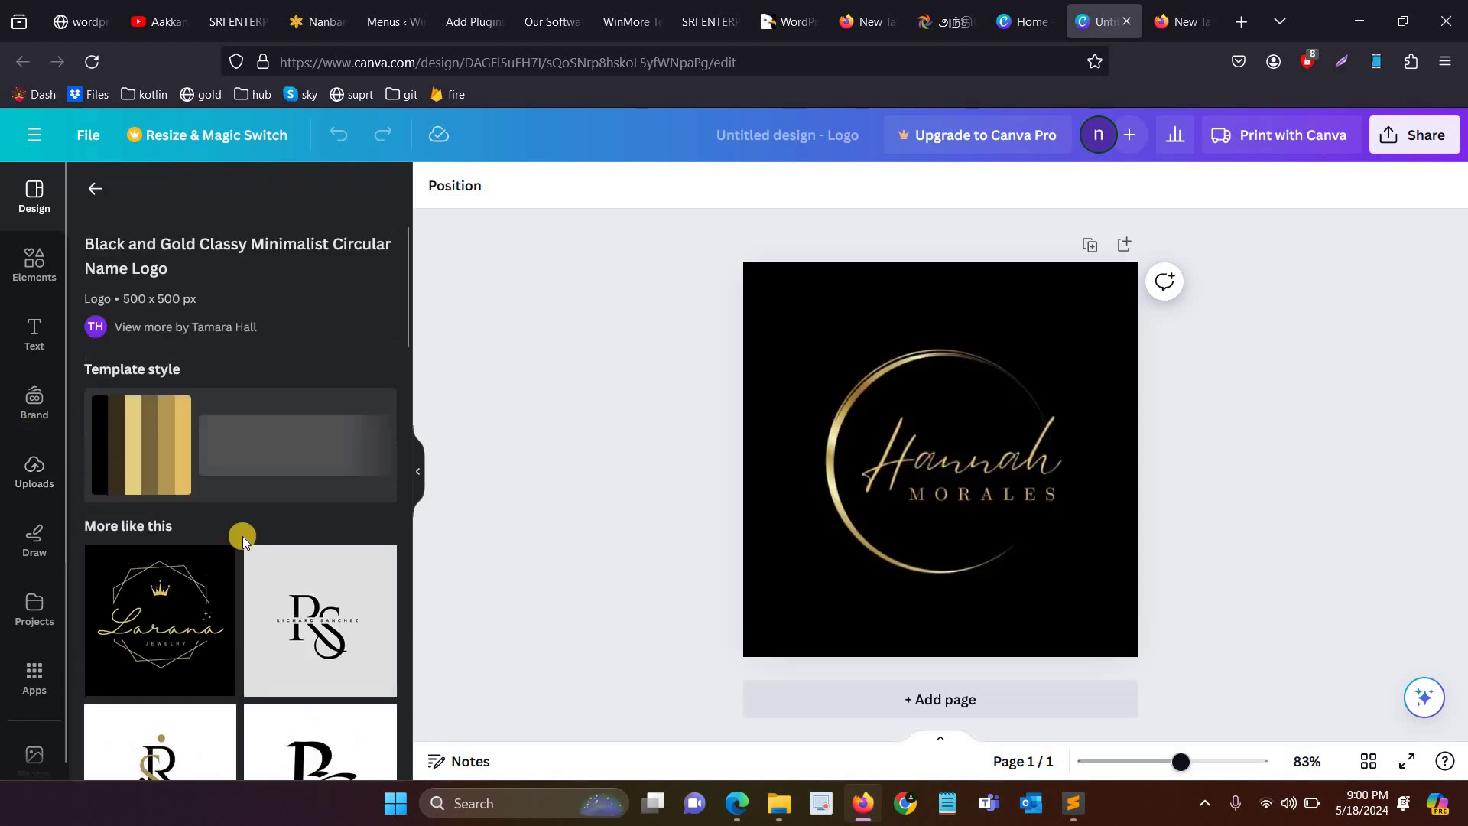
left_click(793, 502)
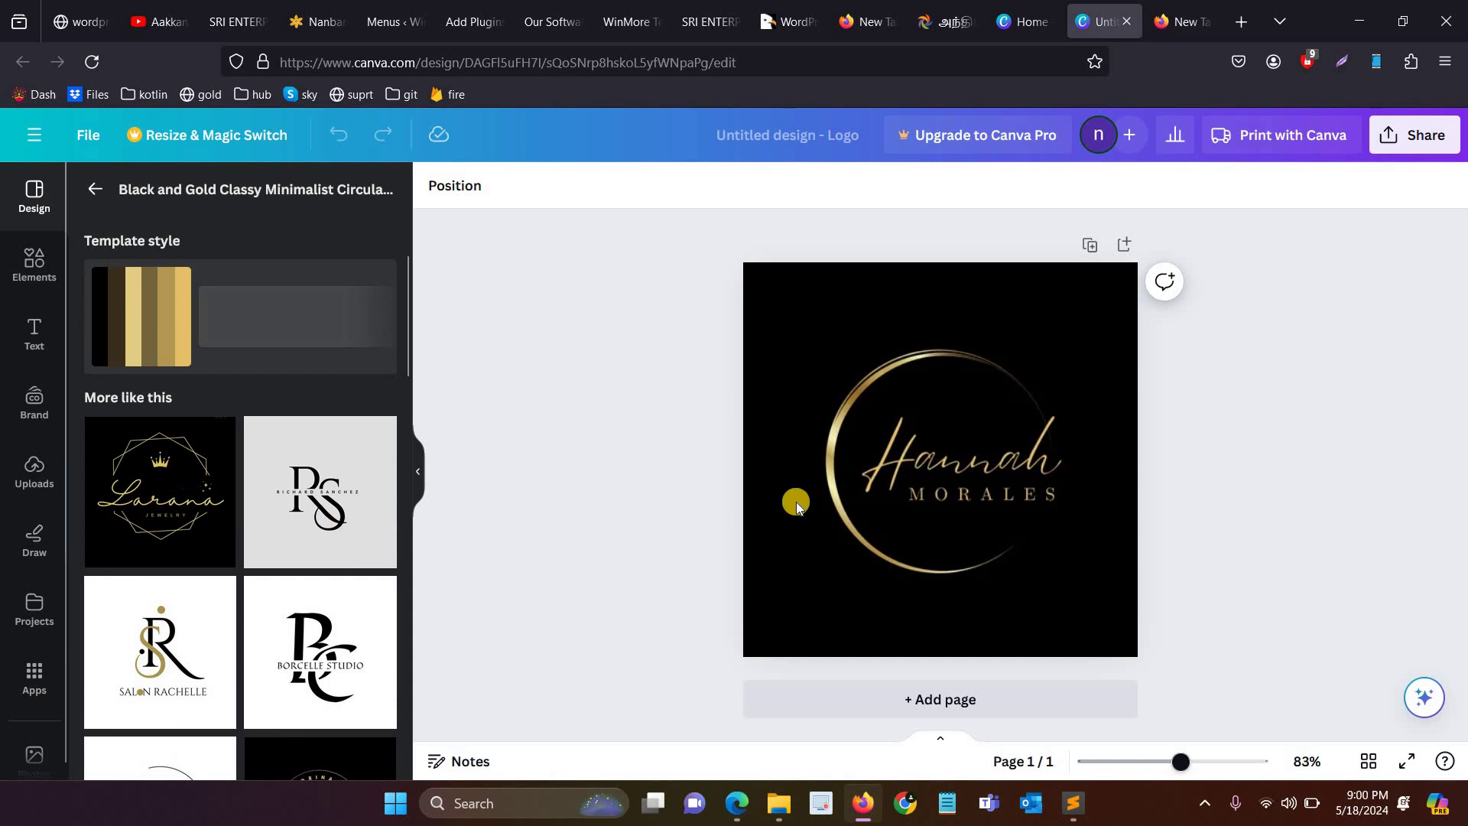
left_click(935, 459)
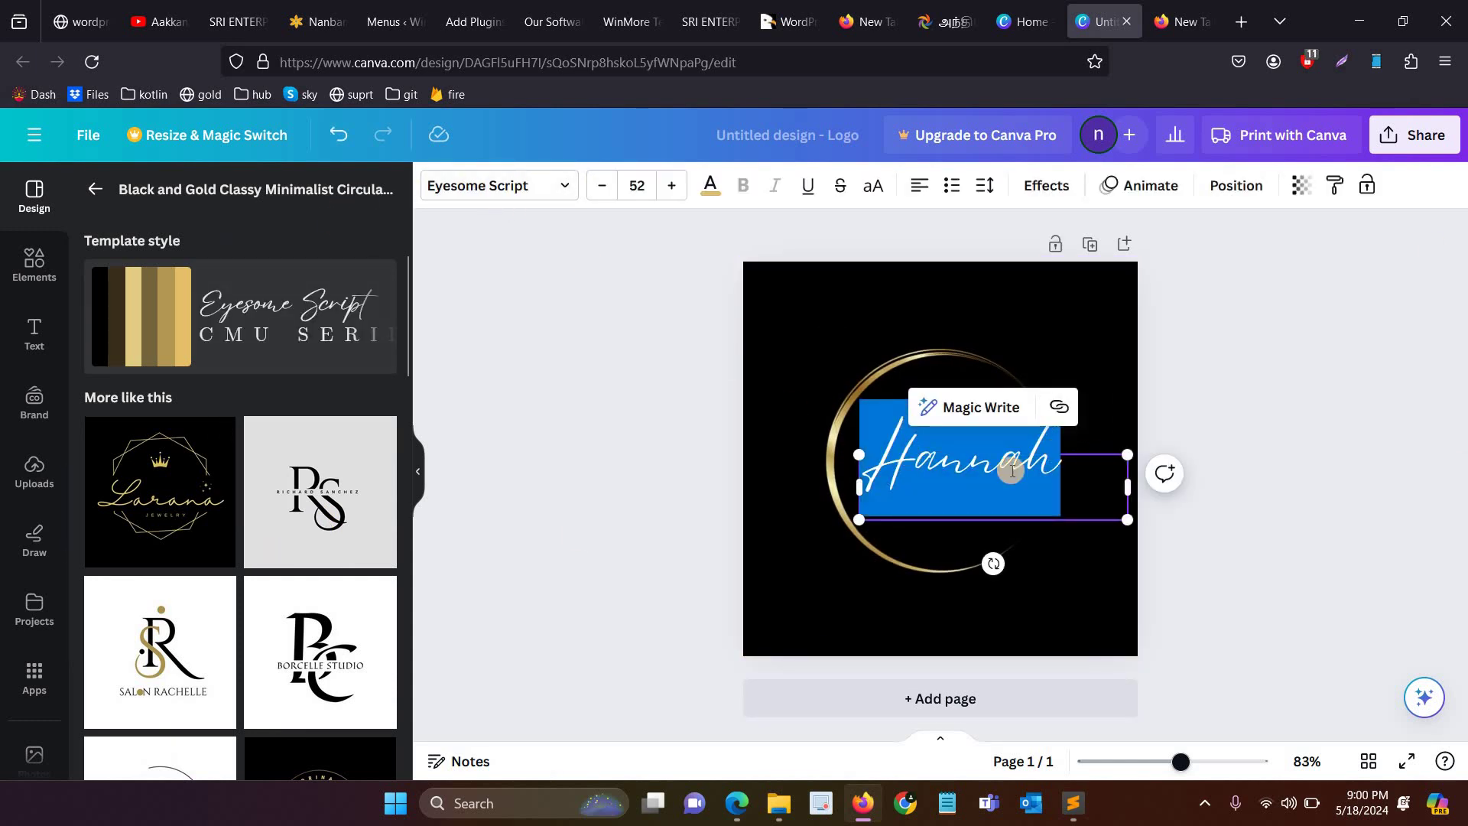
Step: Change the script name to VETRI in Lato and shrink it to 30.8 above MORALES
type("VETRI")
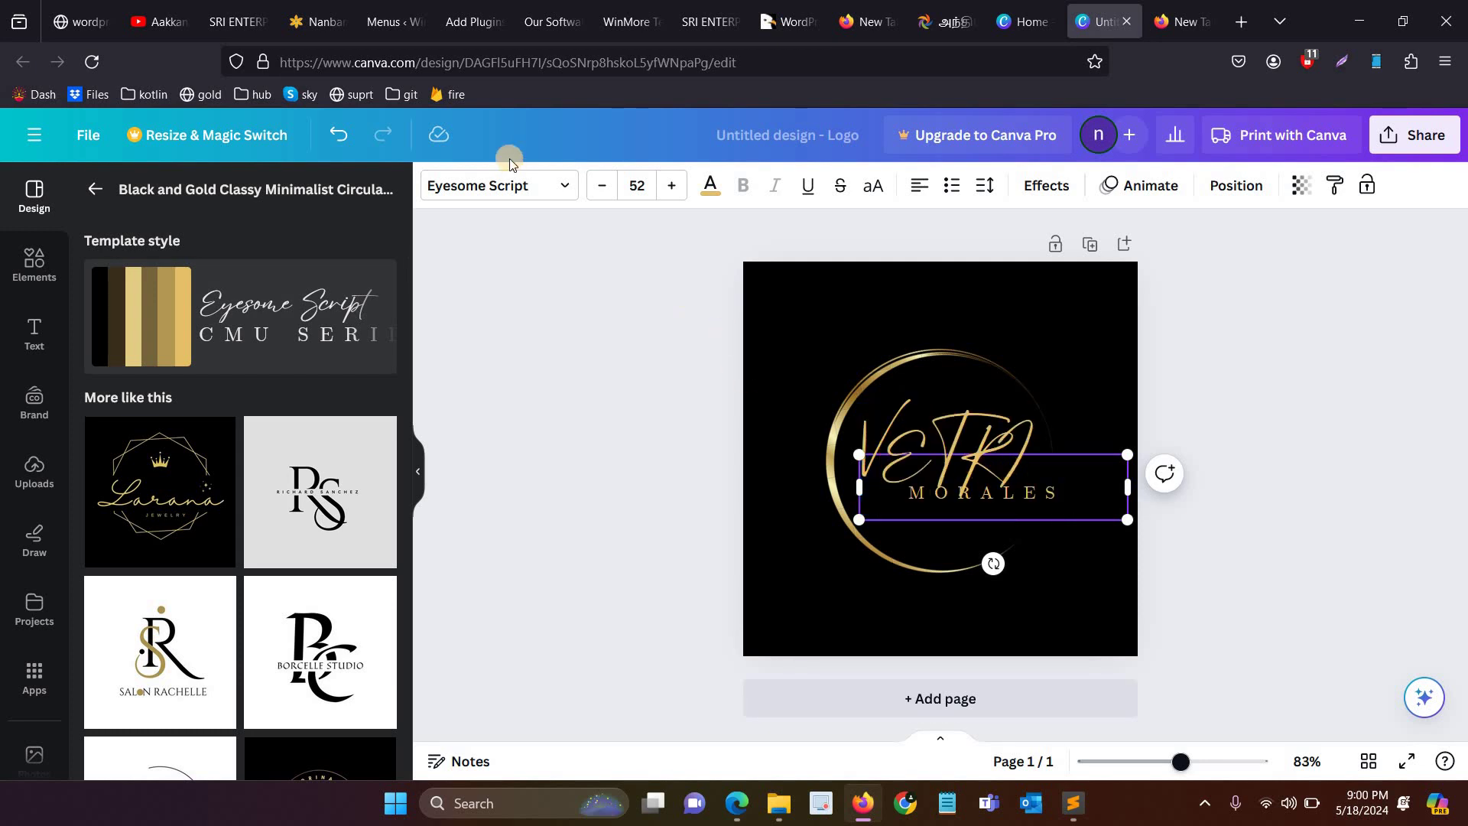
left_click(491, 191)
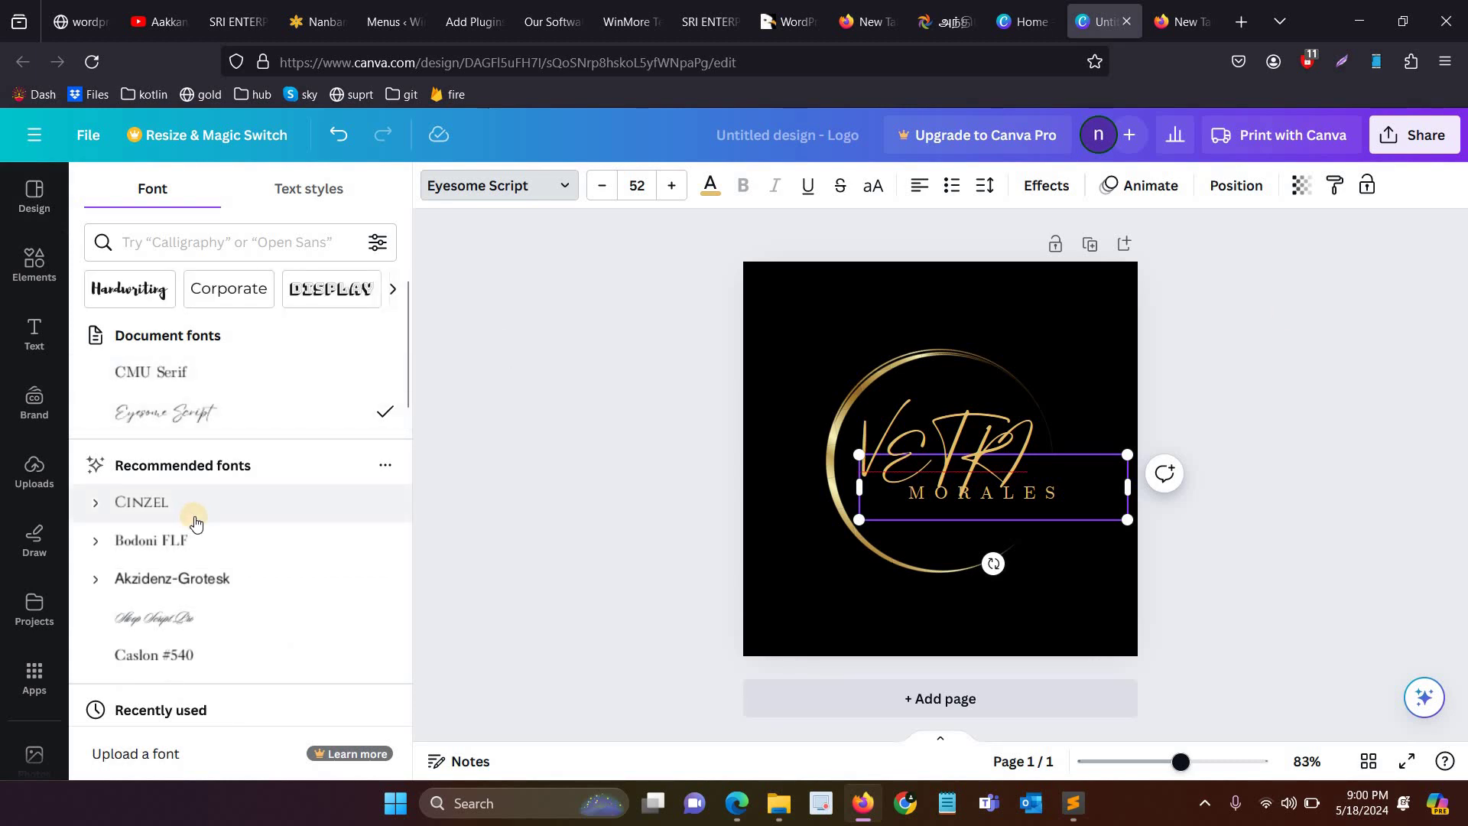
left_click(200, 241)
type("l")
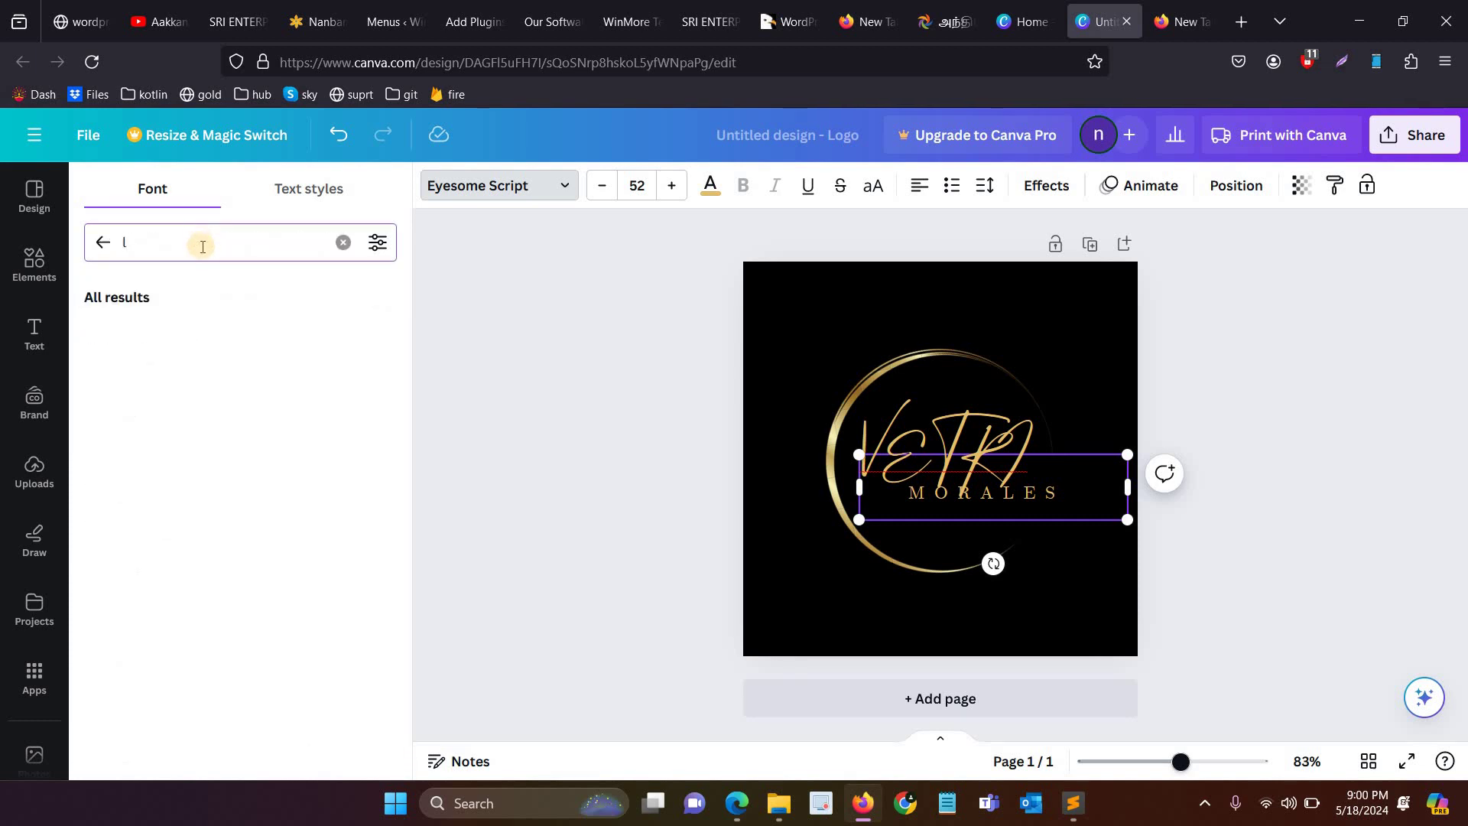
type("ato")
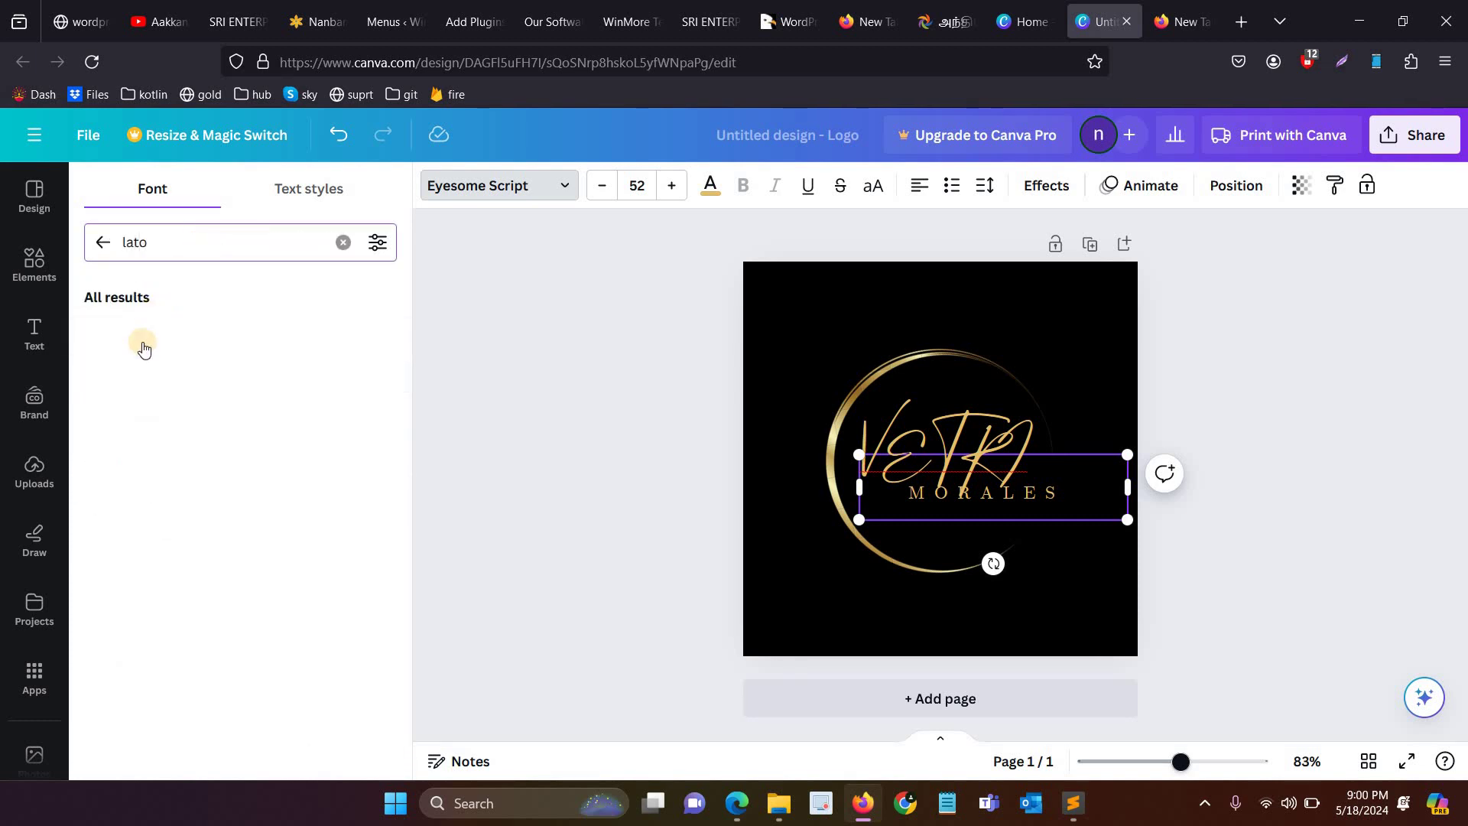
left_click(153, 333)
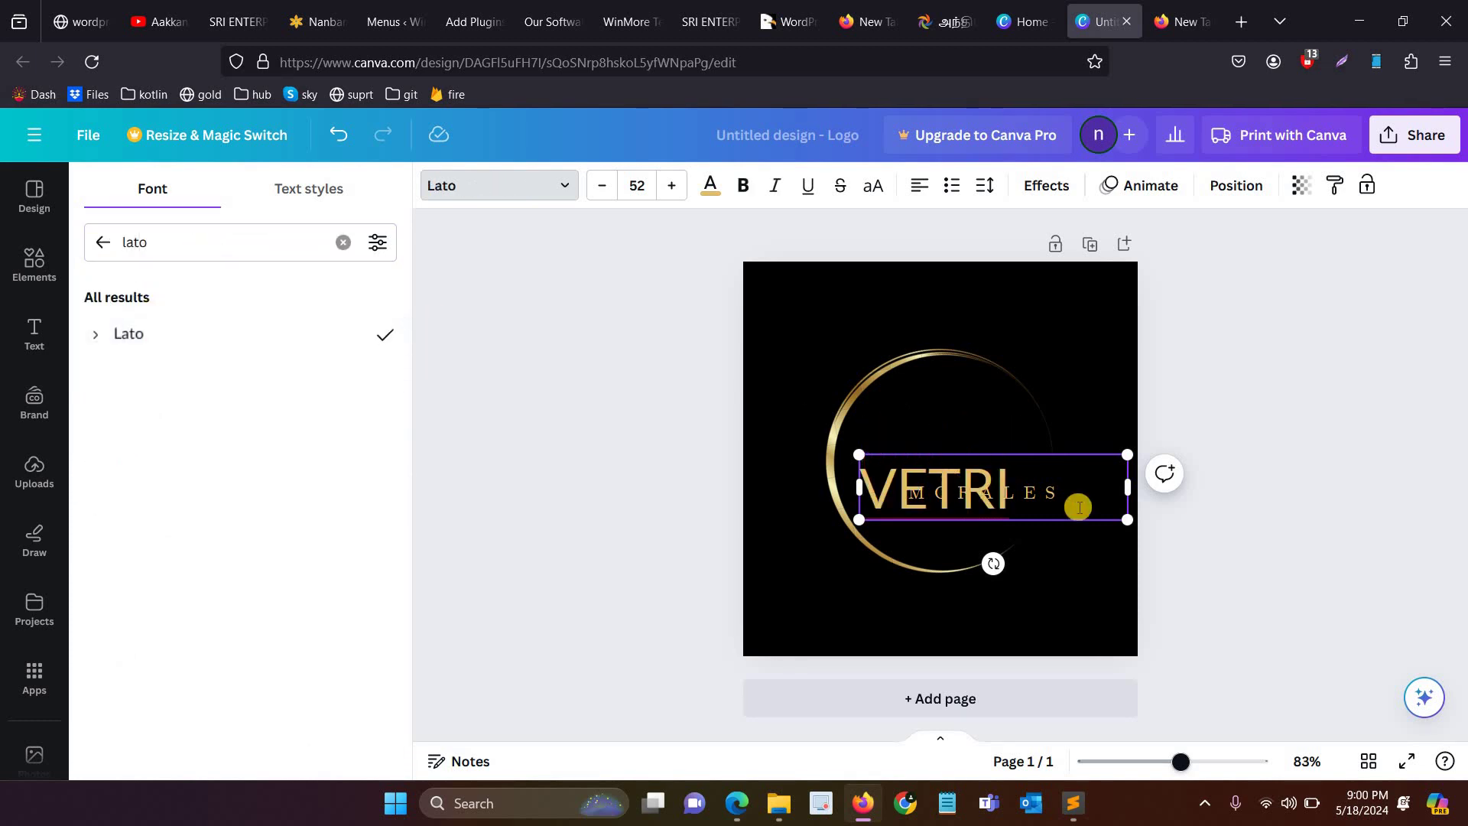
left_click_drag(1105, 512, 998, 486)
Step: Try purple, then pink page backgrounds before setting the logo background back to black
left_click(1081, 309)
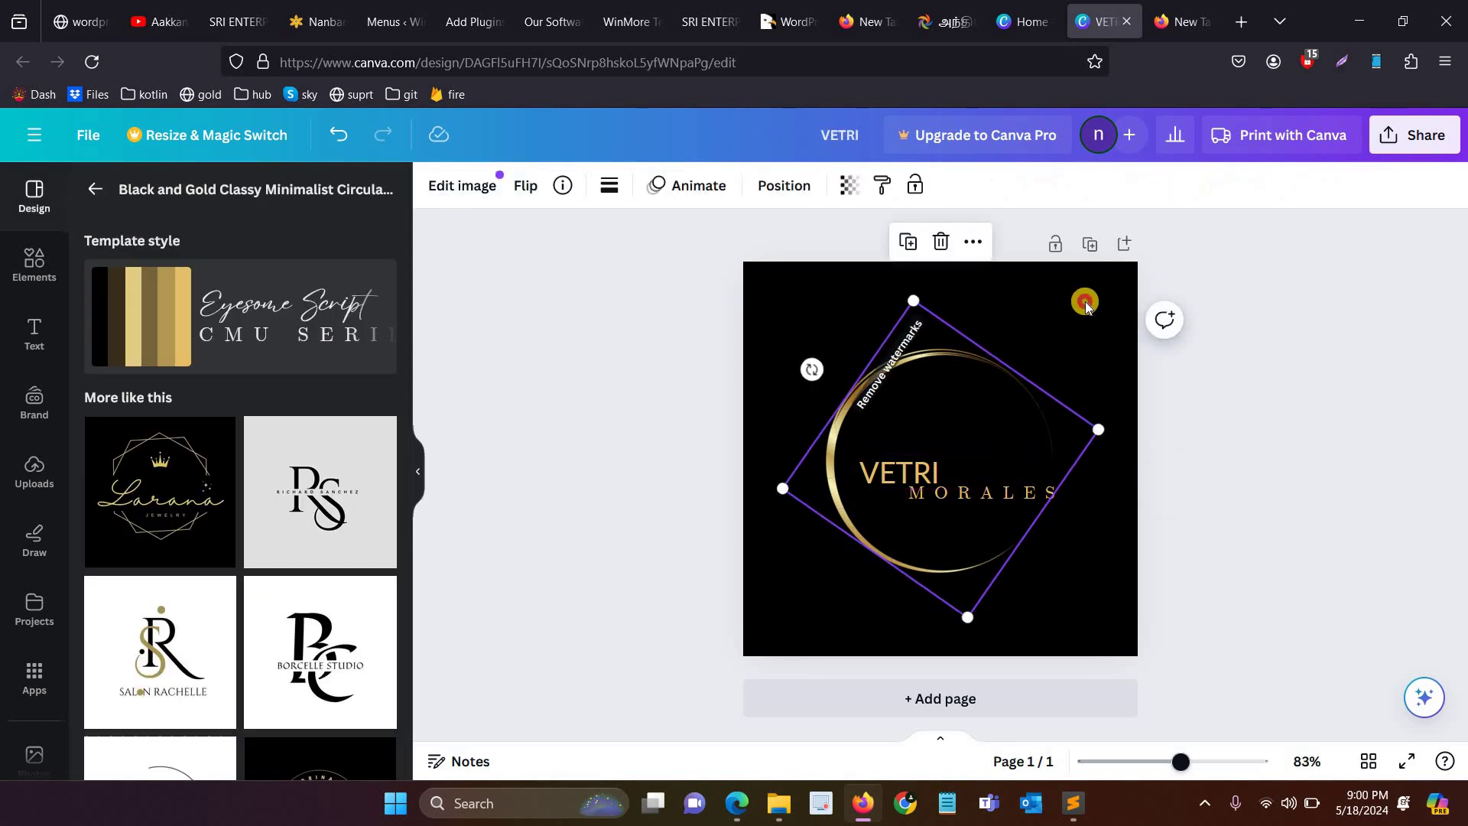
key("Escape")
left_click(441, 196)
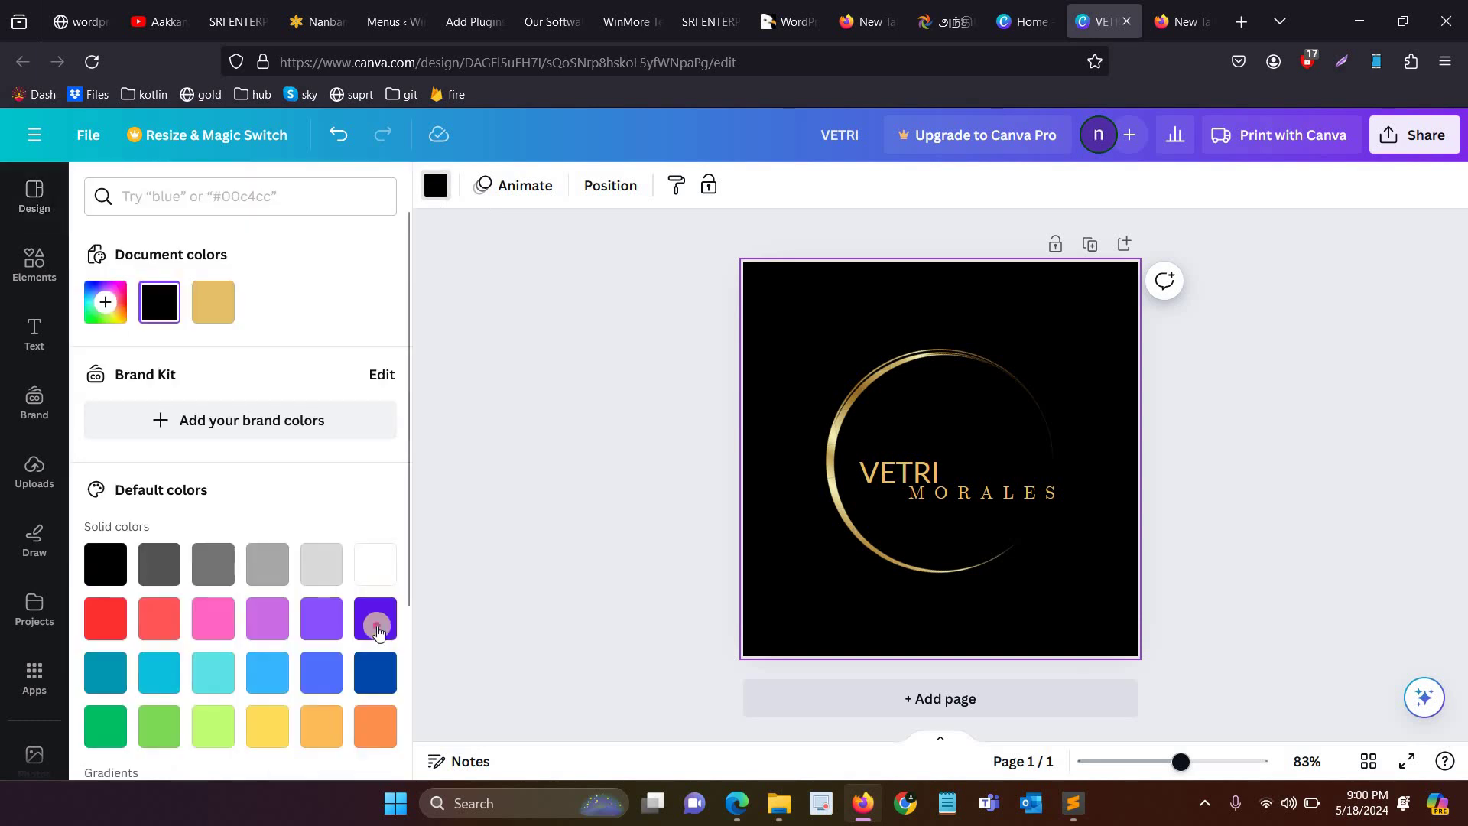
left_click(376, 618)
left_click(226, 632)
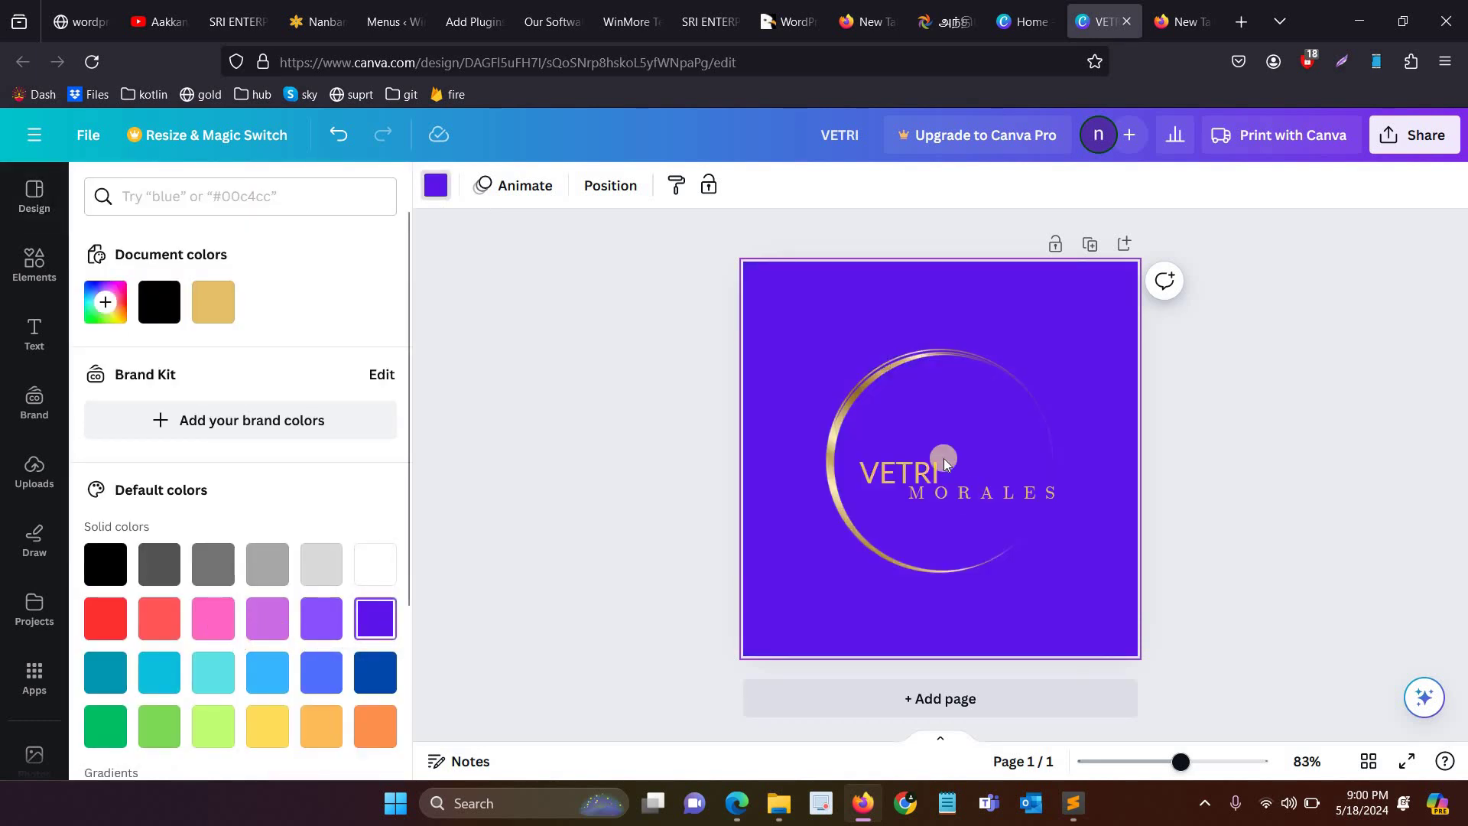
left_click(990, 462)
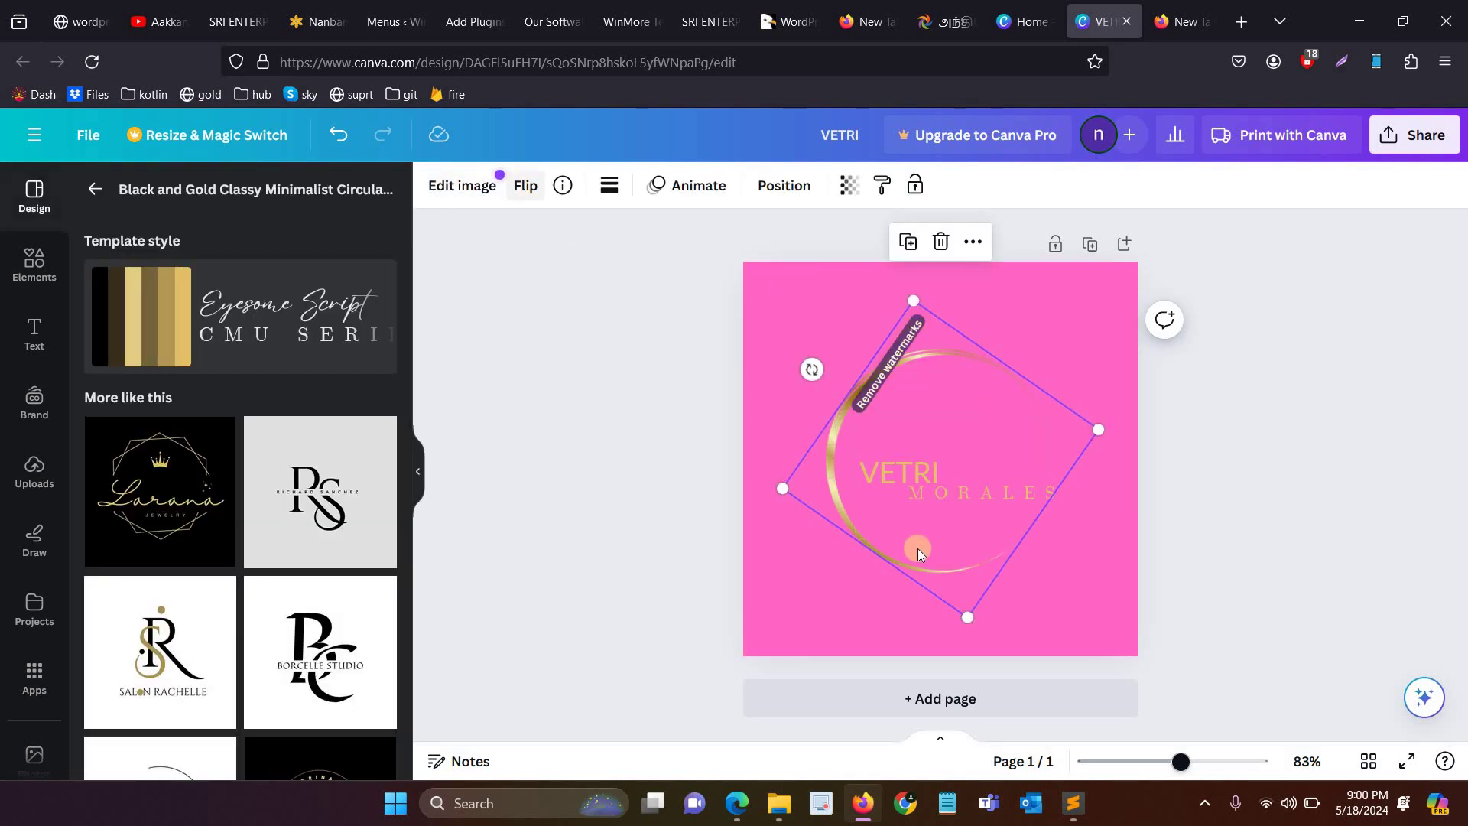
left_click(930, 444)
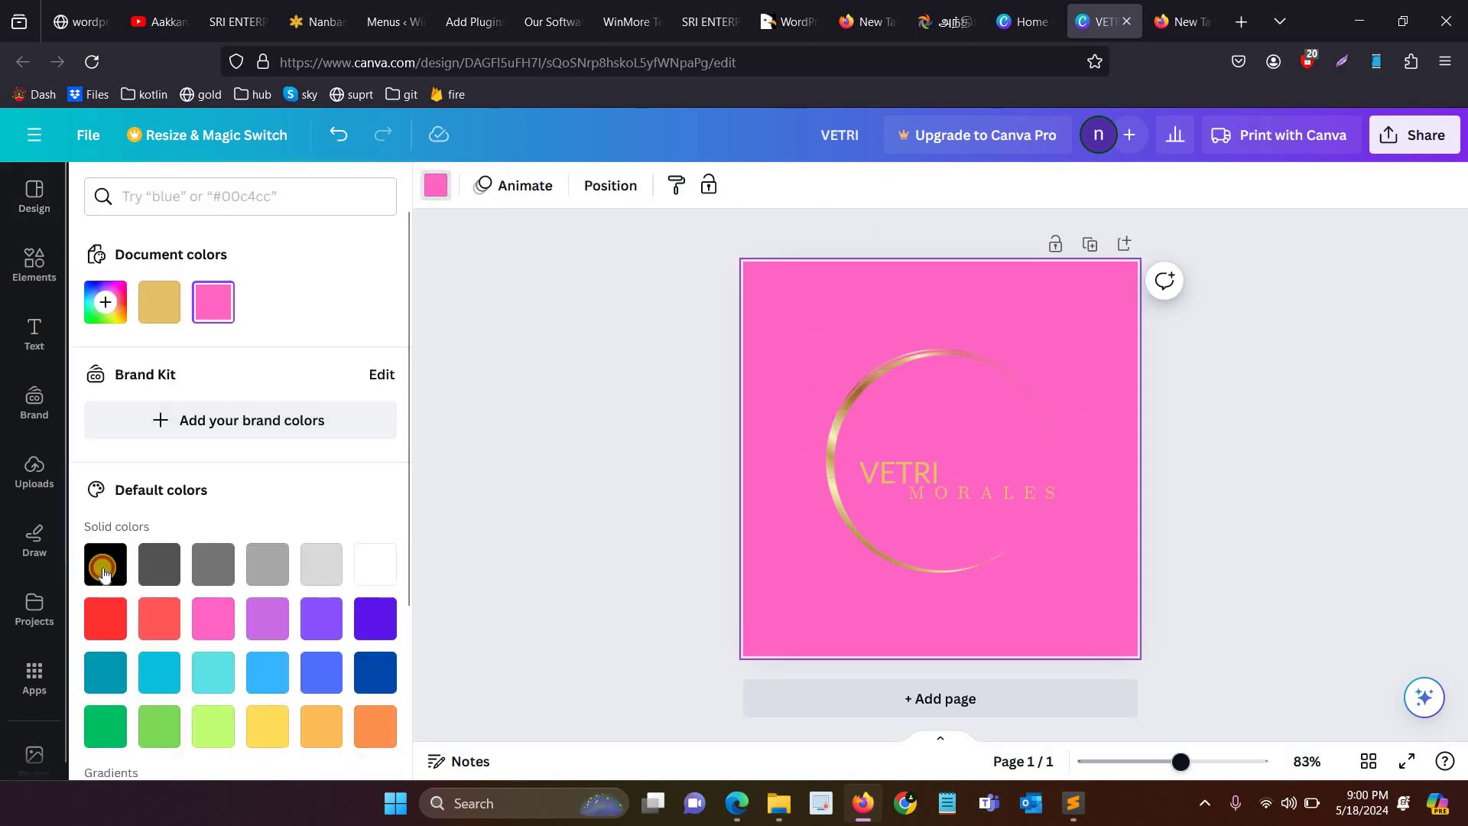
left_click(105, 563)
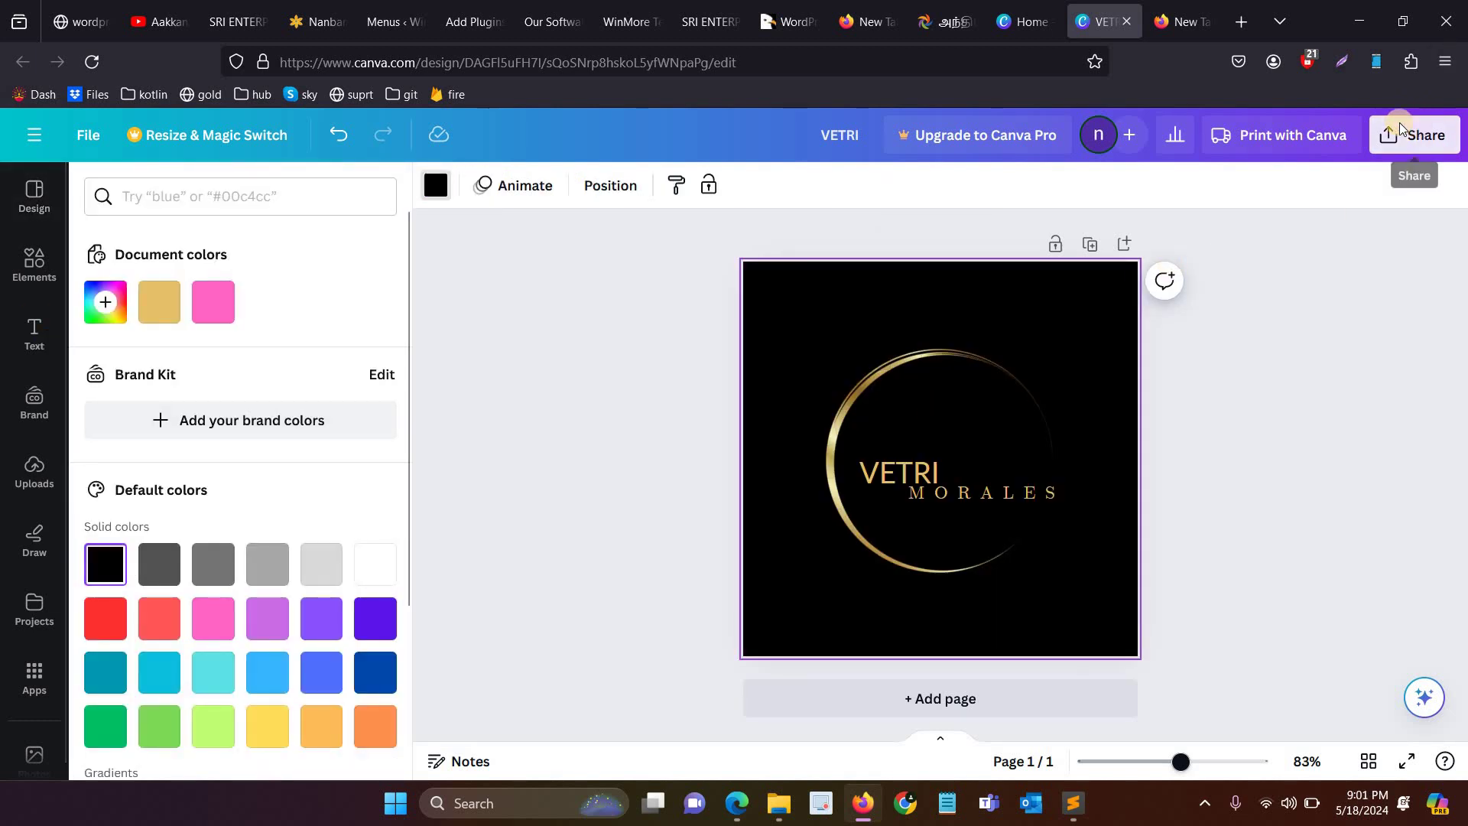
left_click(1410, 130)
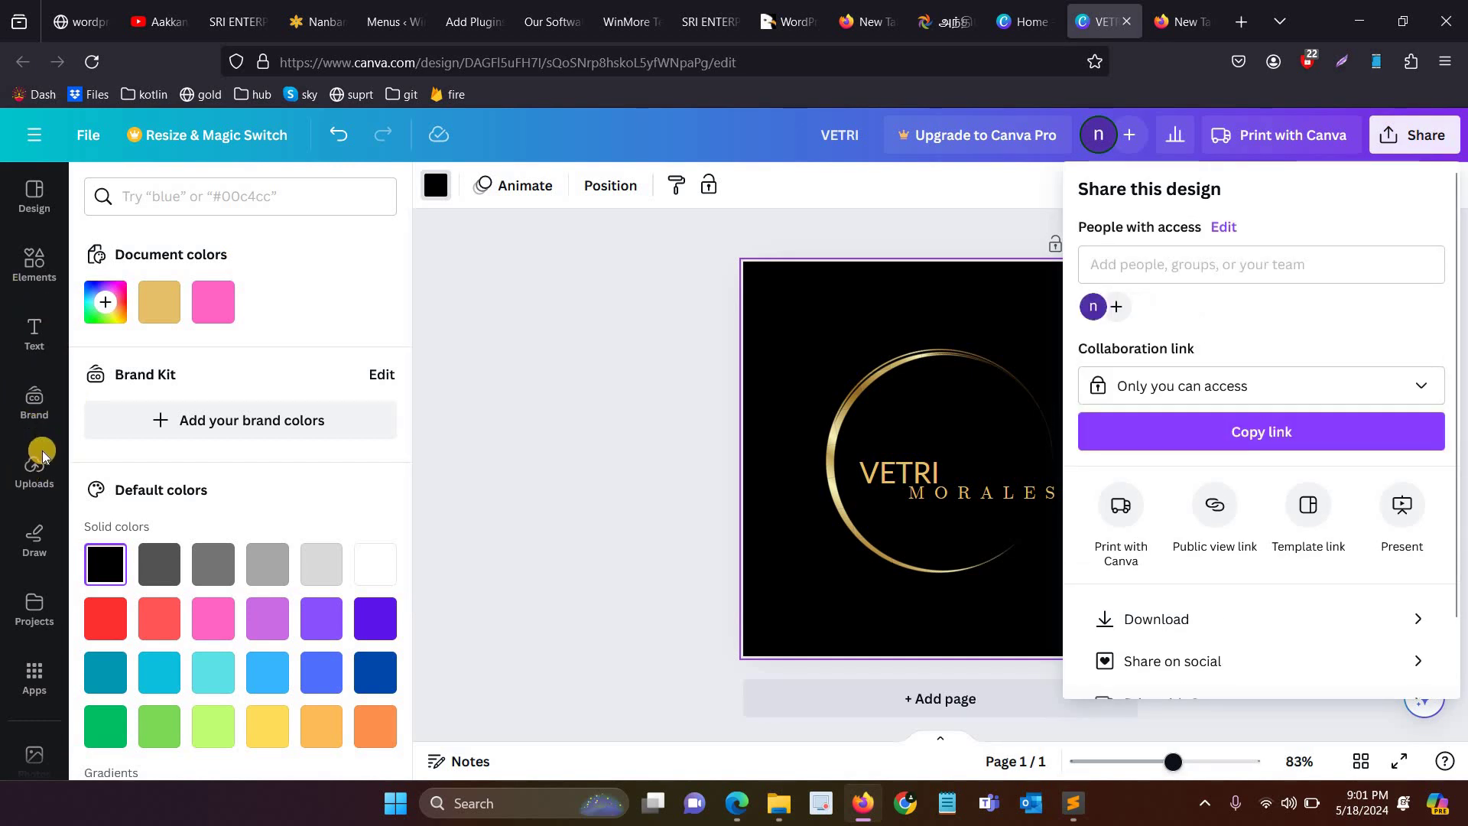
Step: Choose Download for the logo, then open the WordPress site customizer in the other tab
left_click(1176, 635)
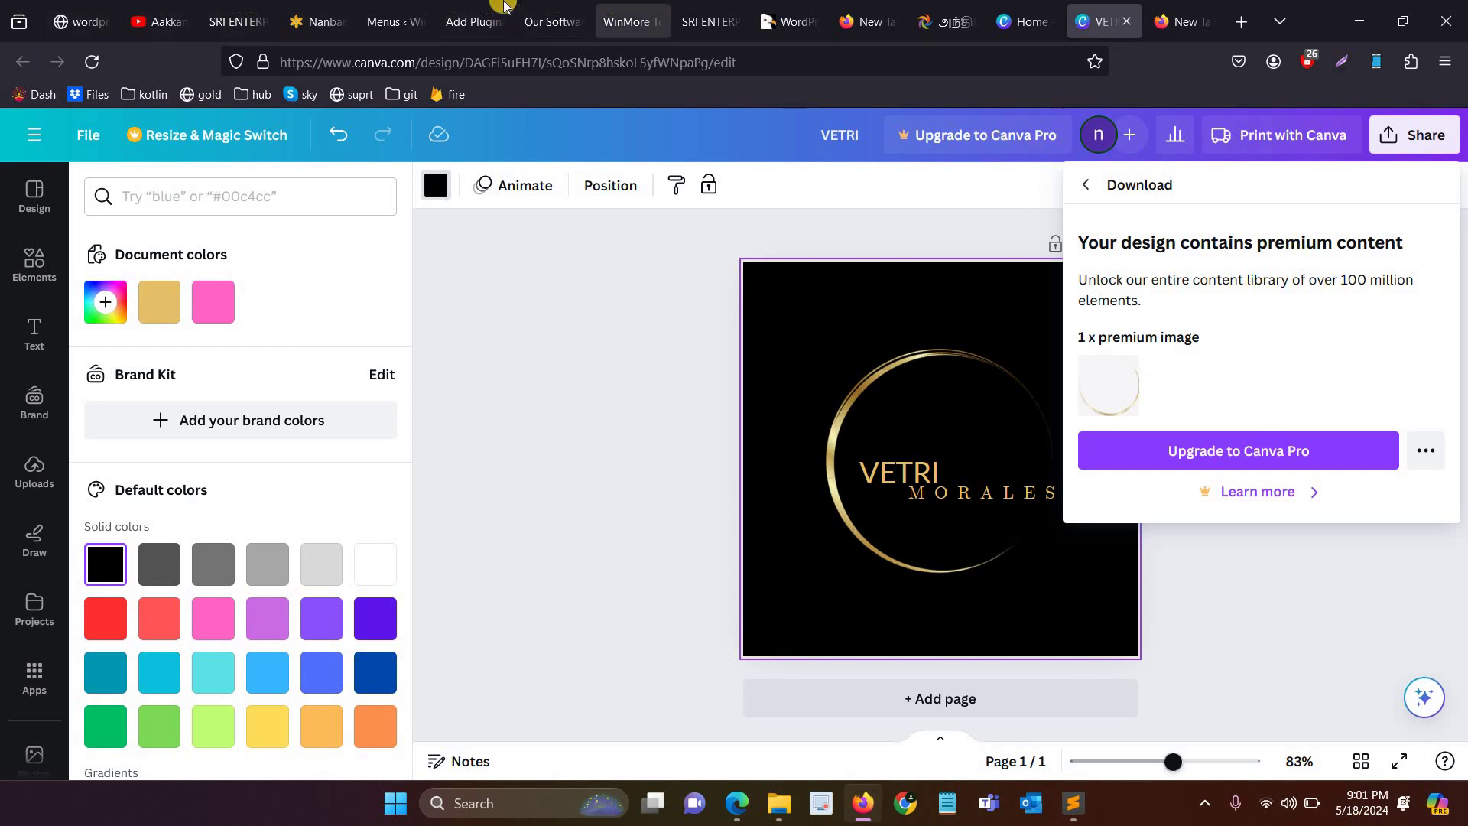
left_click(468, 21)
key("ctrl+Tab")
key("ctrl+shift+Tab")
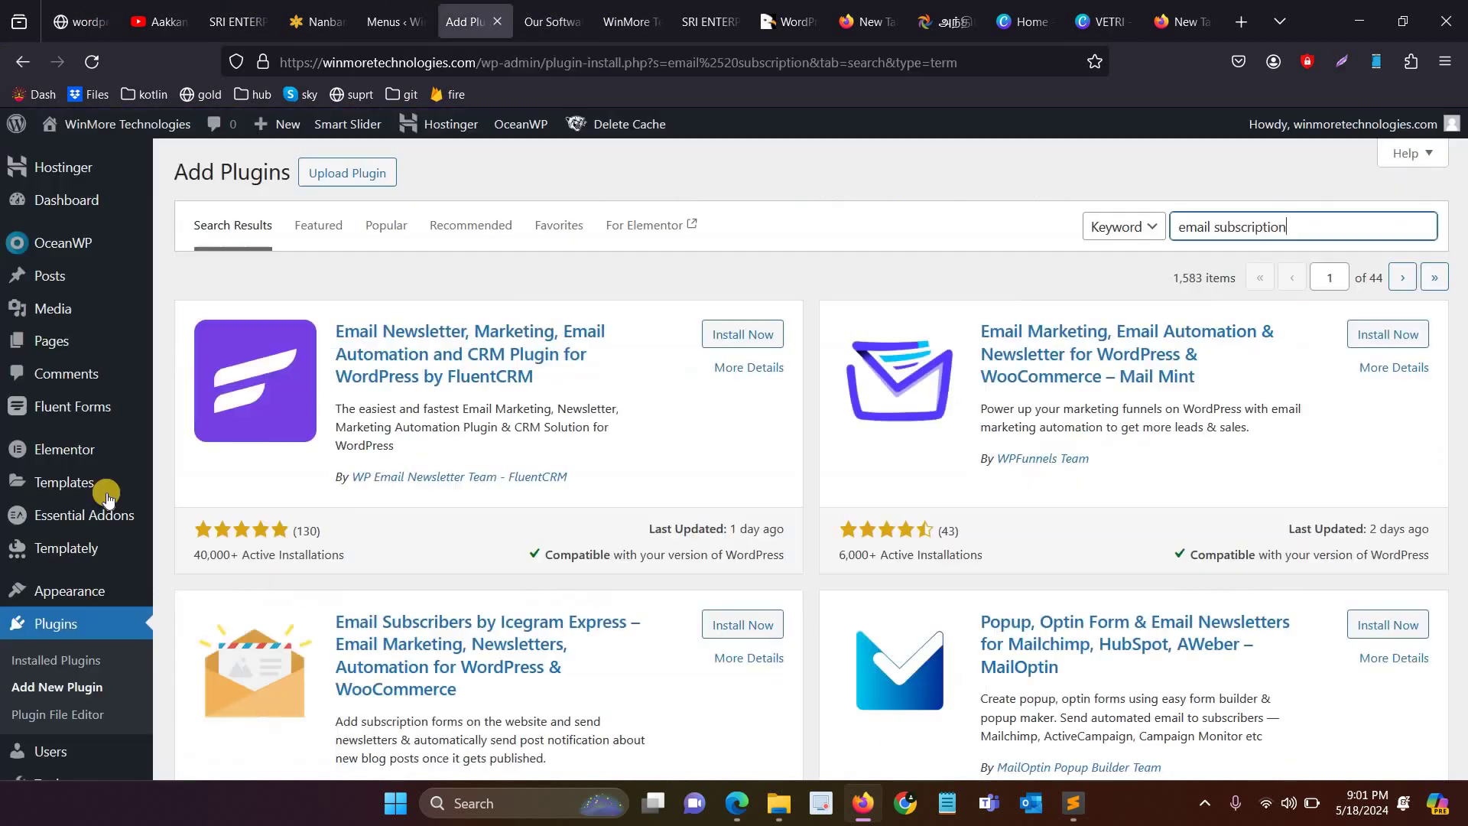
scroll(113, 504, "down", 2)
mouse_move(113, 501)
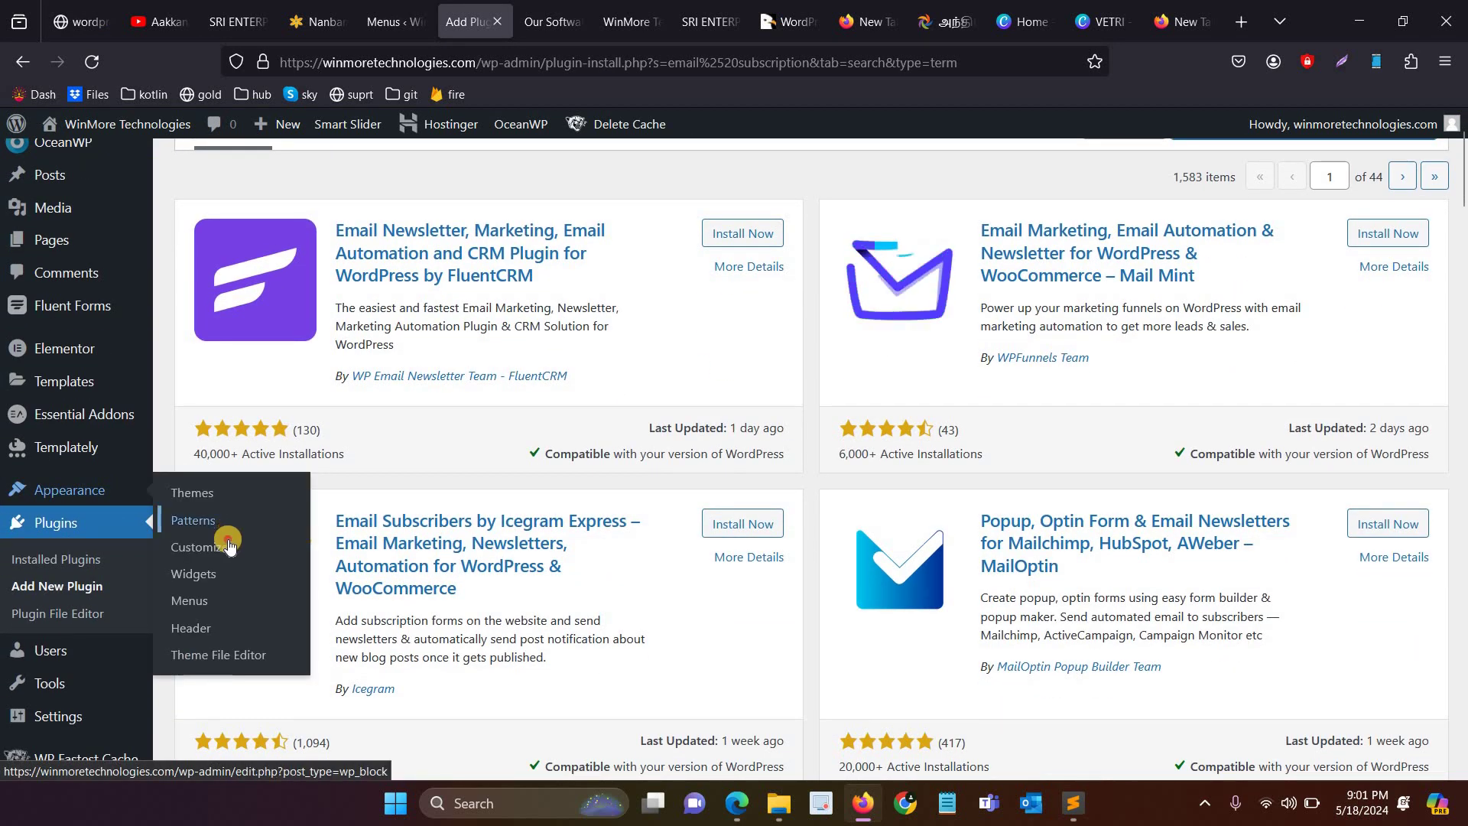
left_click(198, 547)
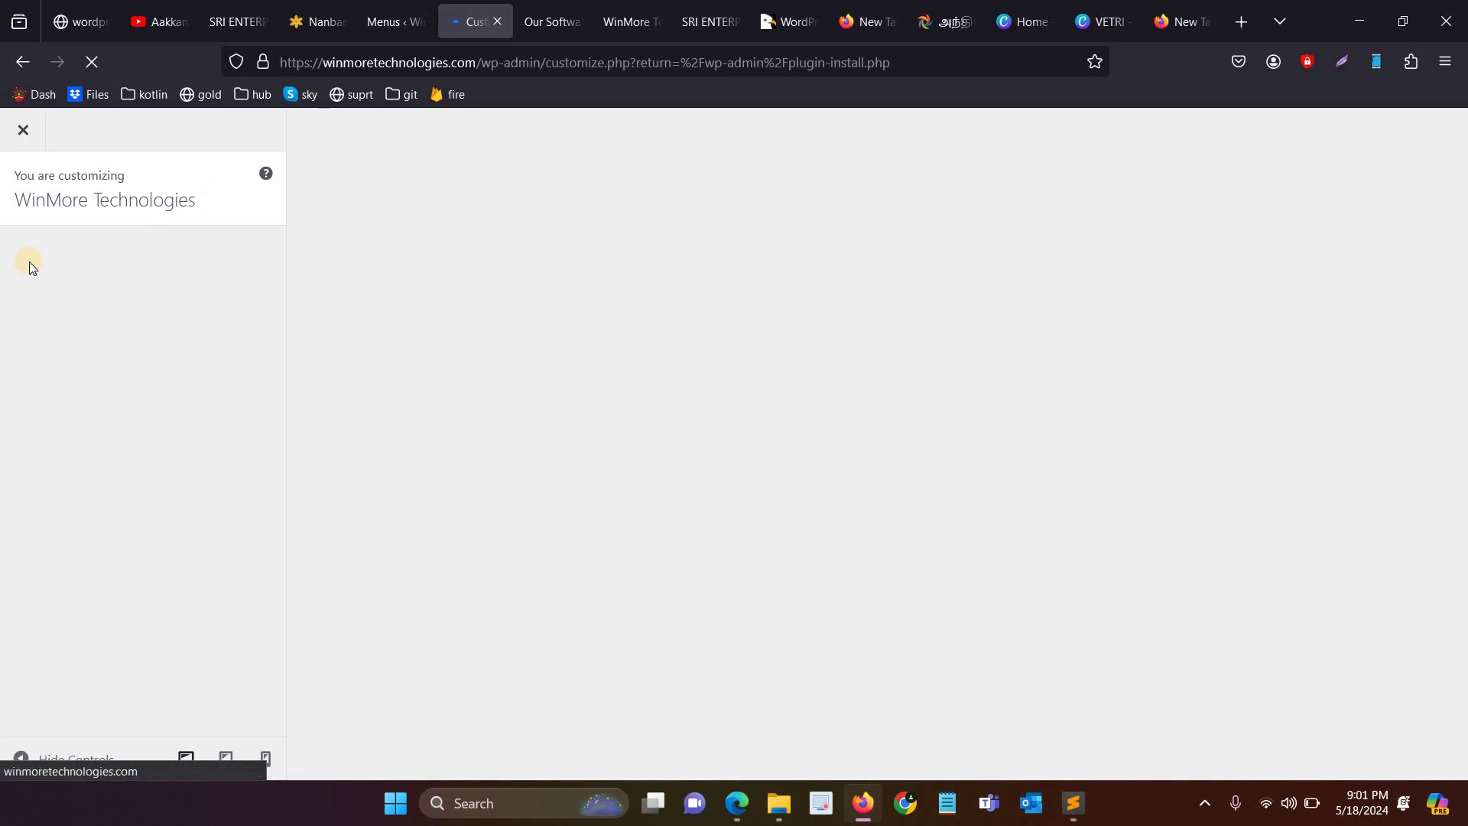
Step: Download a free watermarked draft of the logo as VETRI.png
left_click(1086, 20)
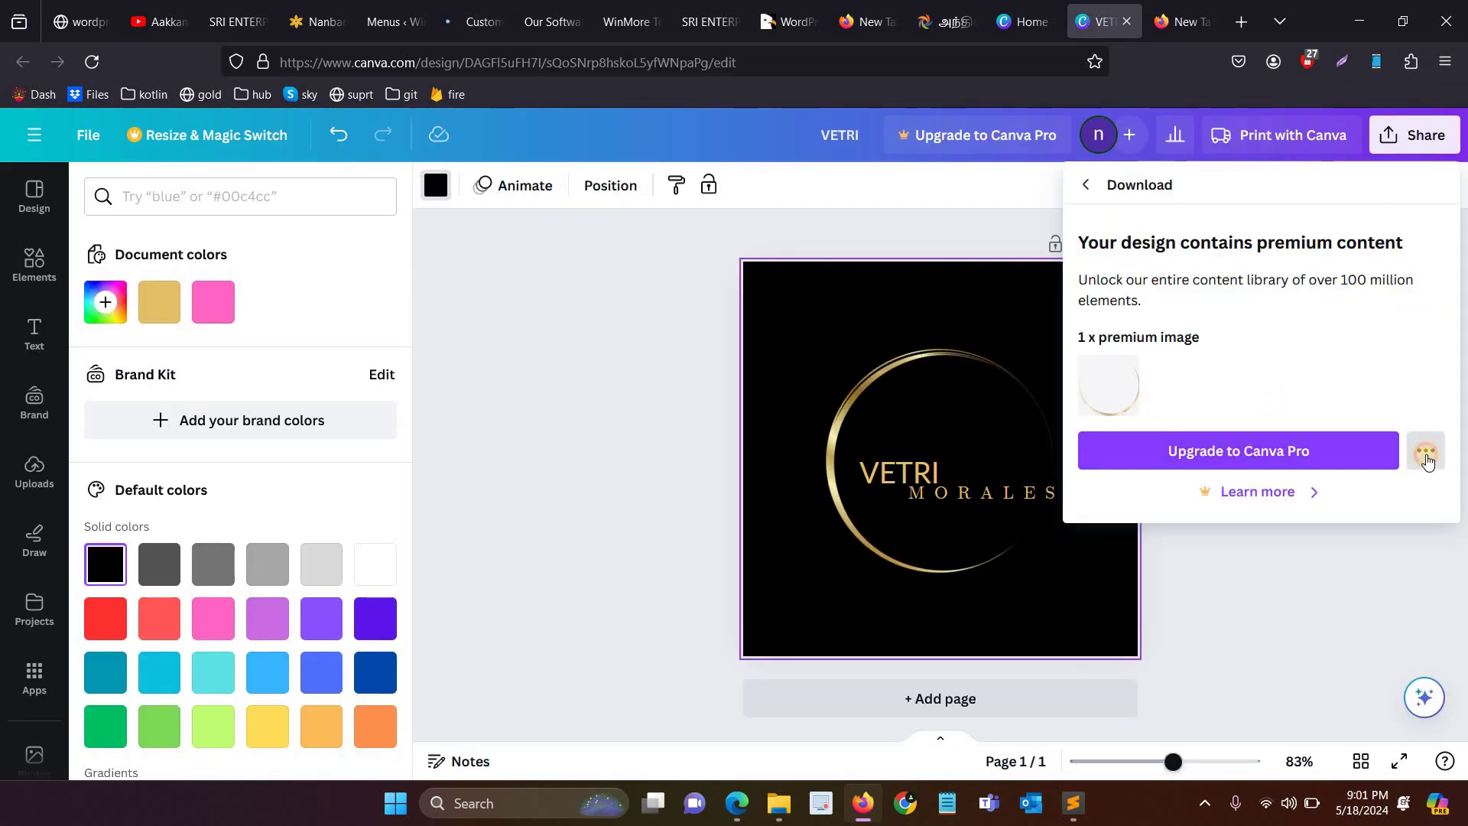
left_click(1426, 452)
left_click(1240, 570)
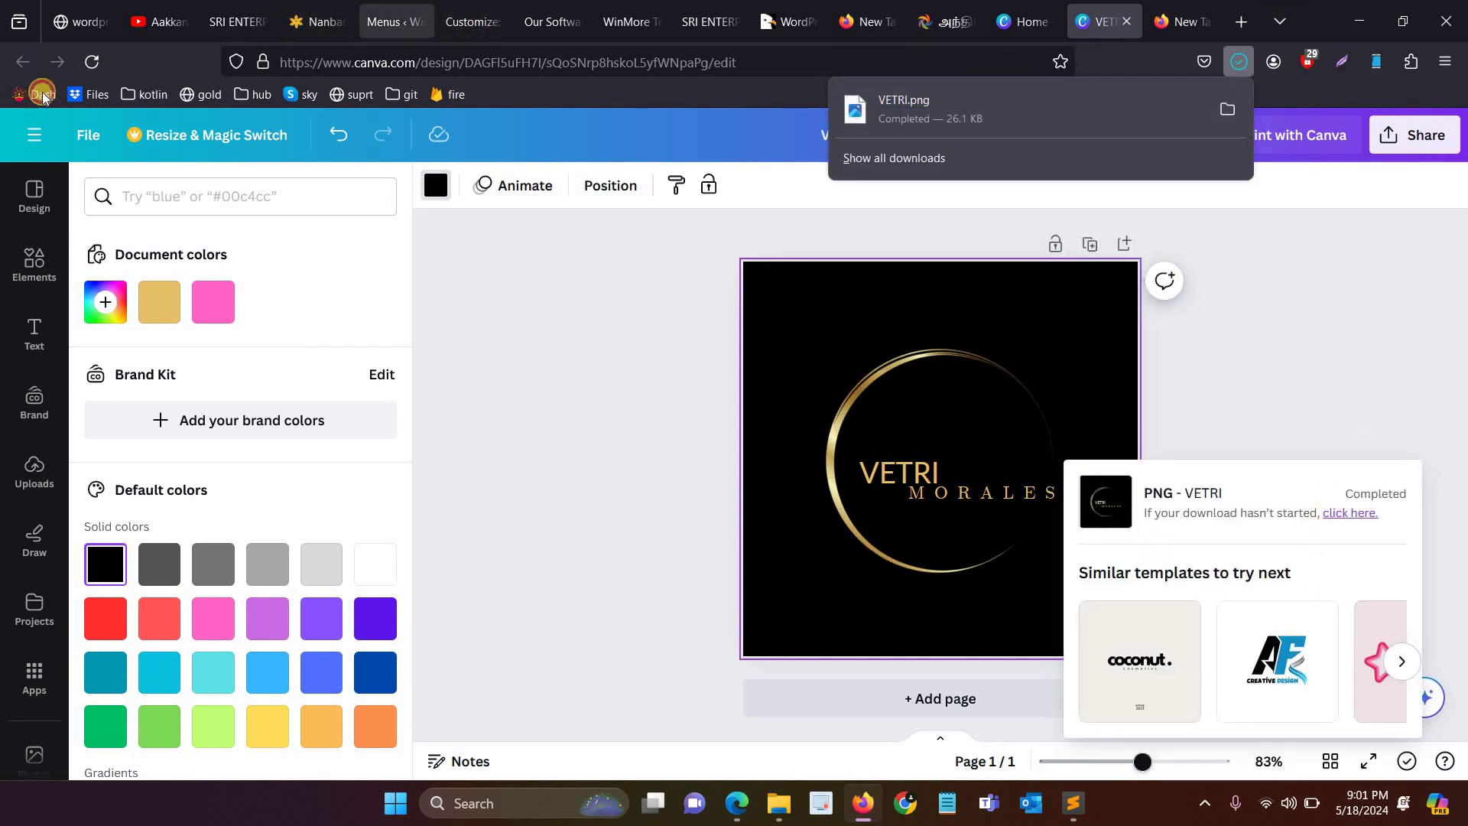
left_click(470, 21)
Step: Browse Site Identity in the WordPress customizer, then open the header logo settings
scroll(88, 406, "down", 2)
scroll(119, 306, "up", 1)
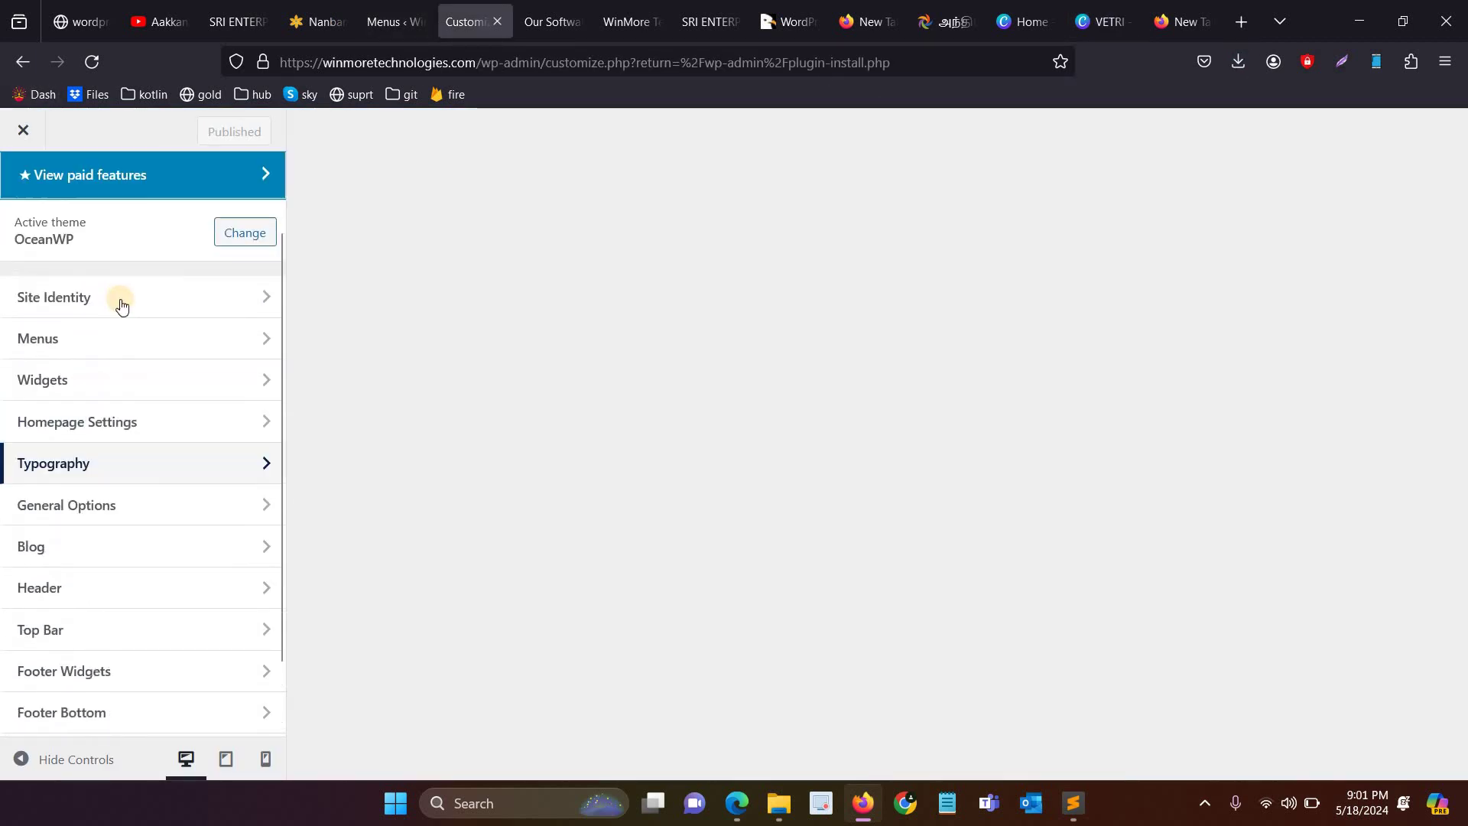
left_click(111, 321)
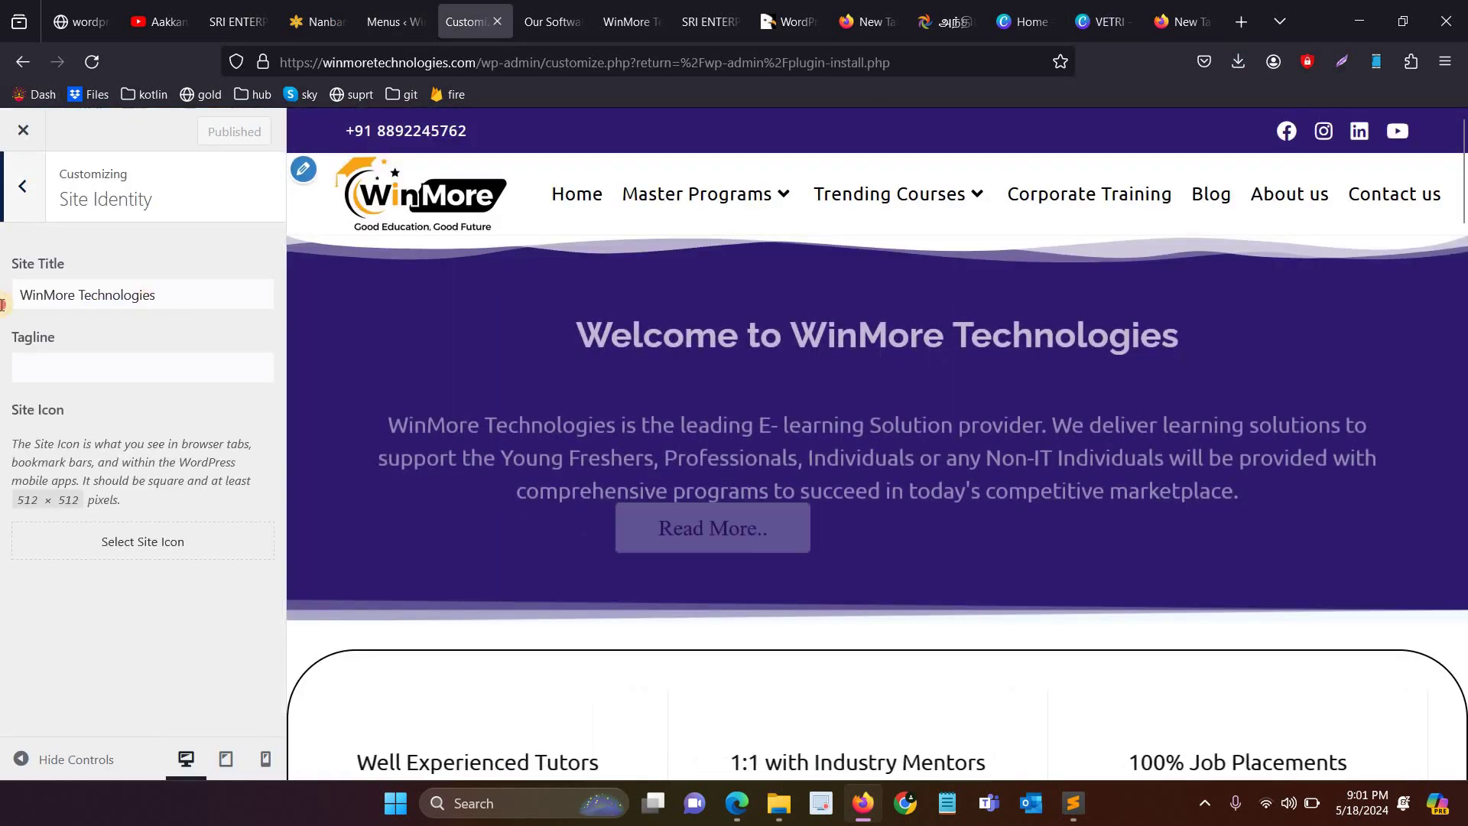
left_click(148, 266)
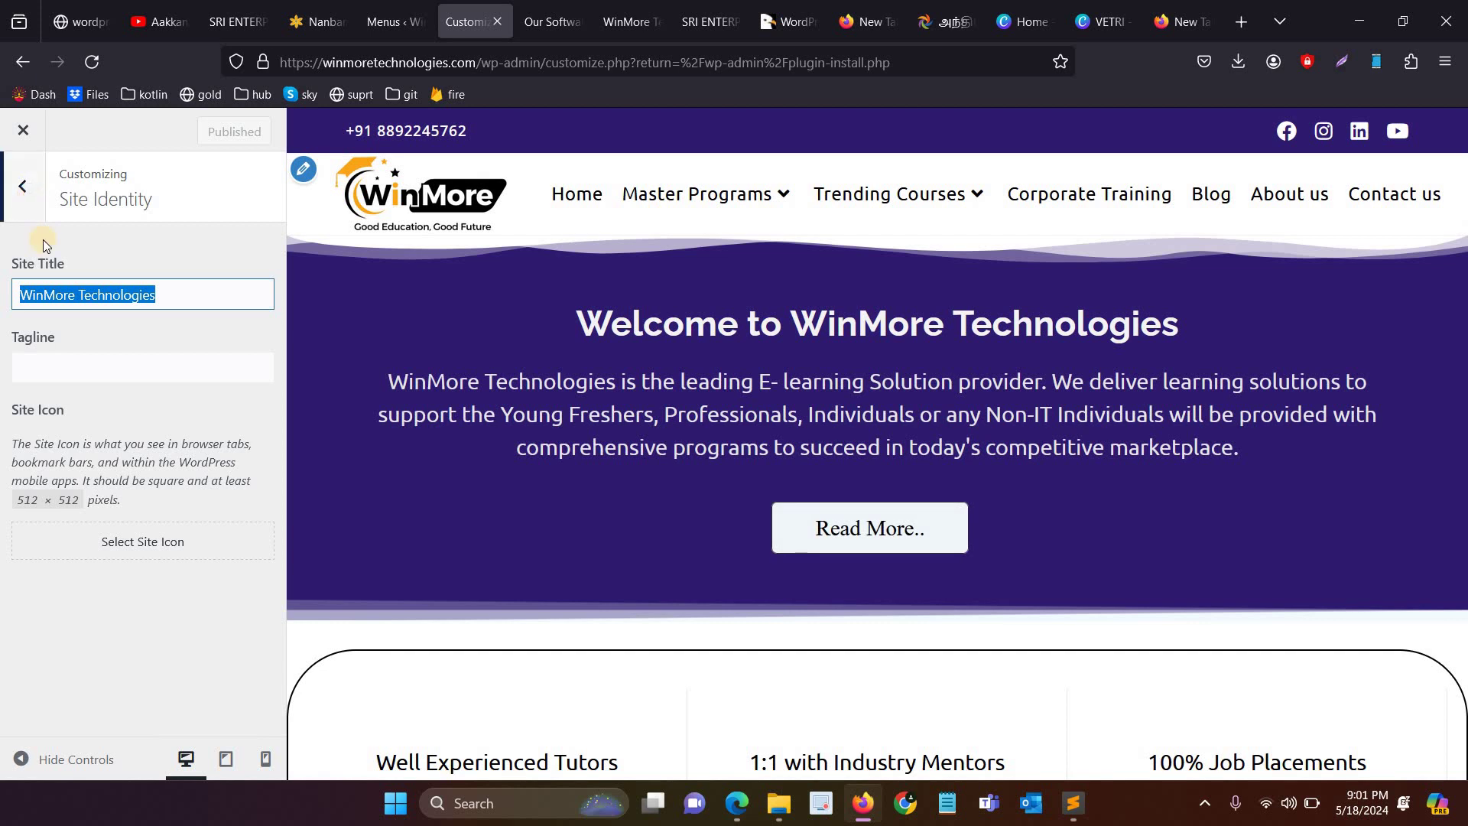
left_click(23, 186)
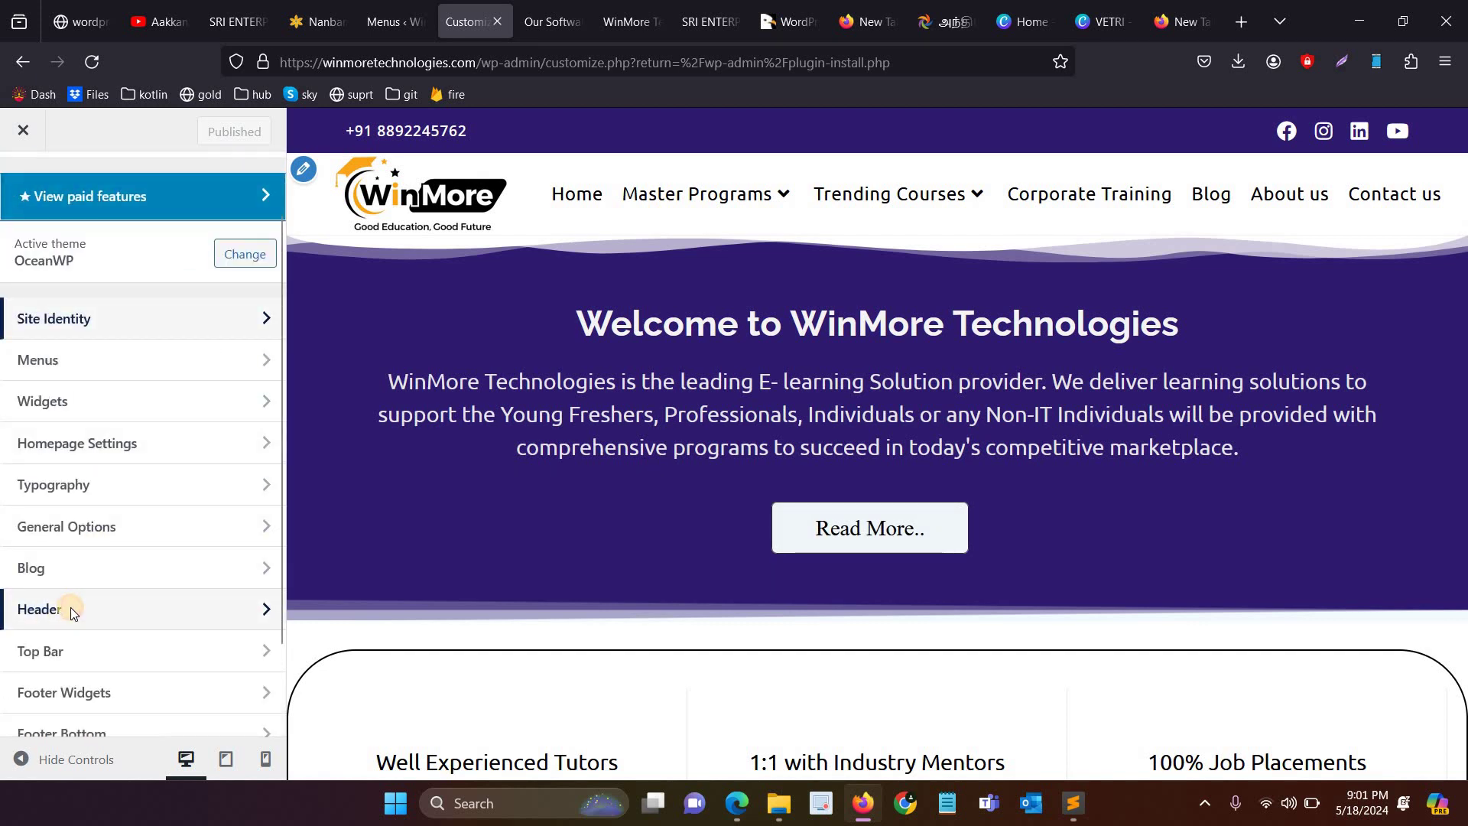
left_click(70, 609)
left_click(76, 331)
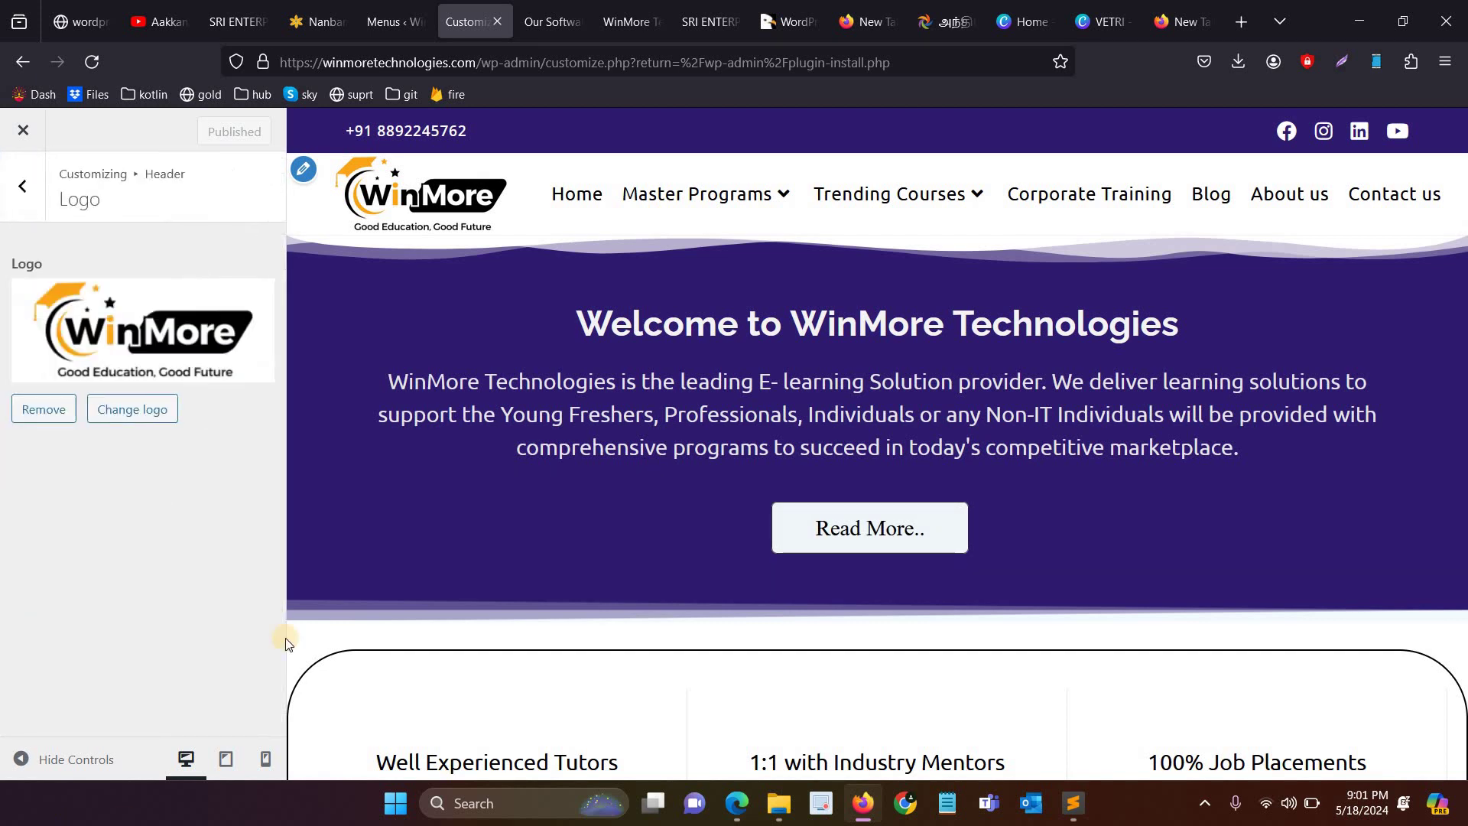
Step: Upload the downloaded VETRI.png into the Media Library from the logo picker
left_click(127, 412)
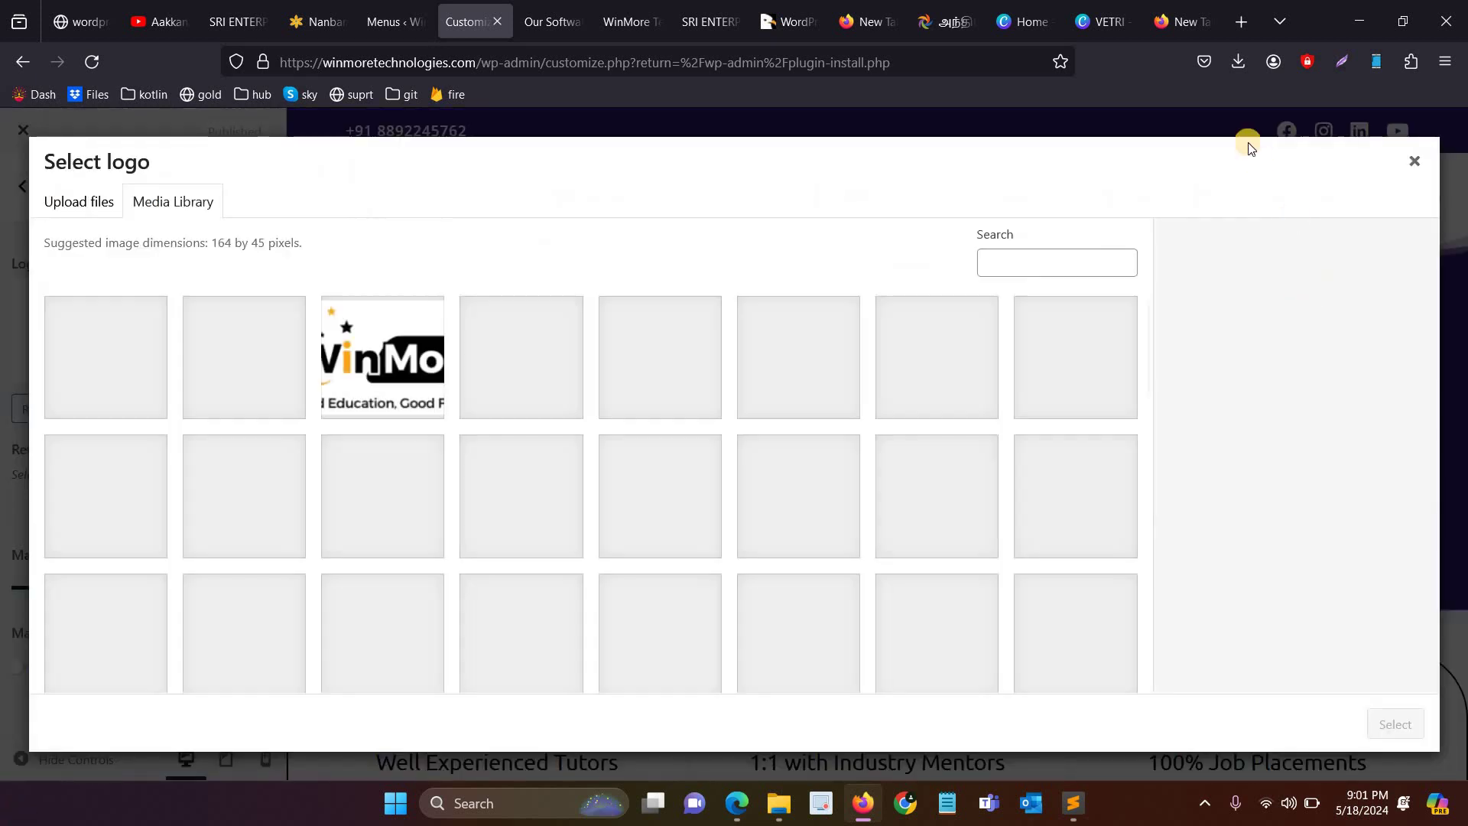
left_click(1238, 61)
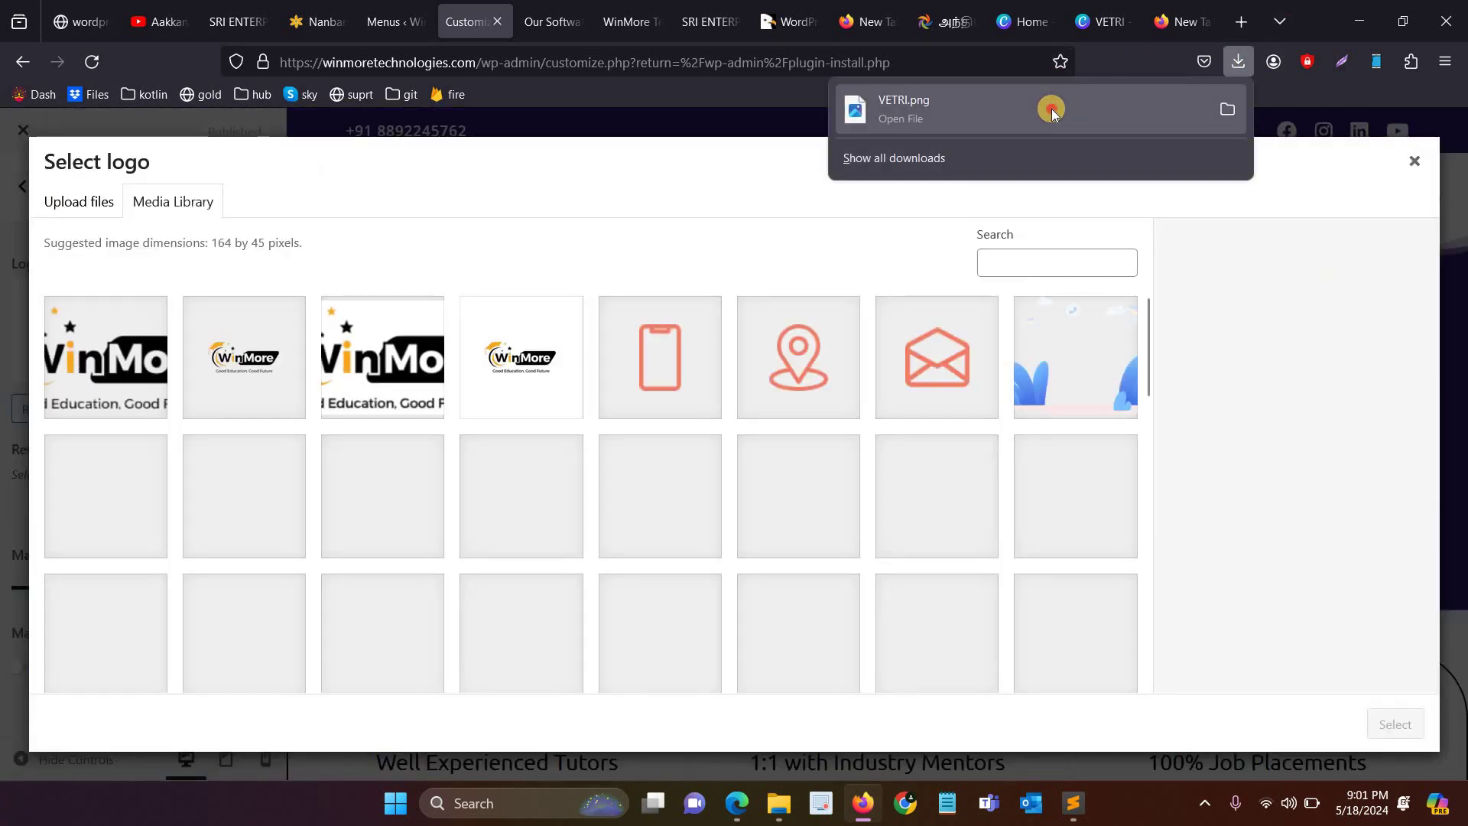
mouse_move(1052, 108)
left_mouse_down()
mouse_move(205, 535)
mouse_move(452, 449)
mouse_move(950, 233)
mouse_move(1063, 133)
left_mouse_up()
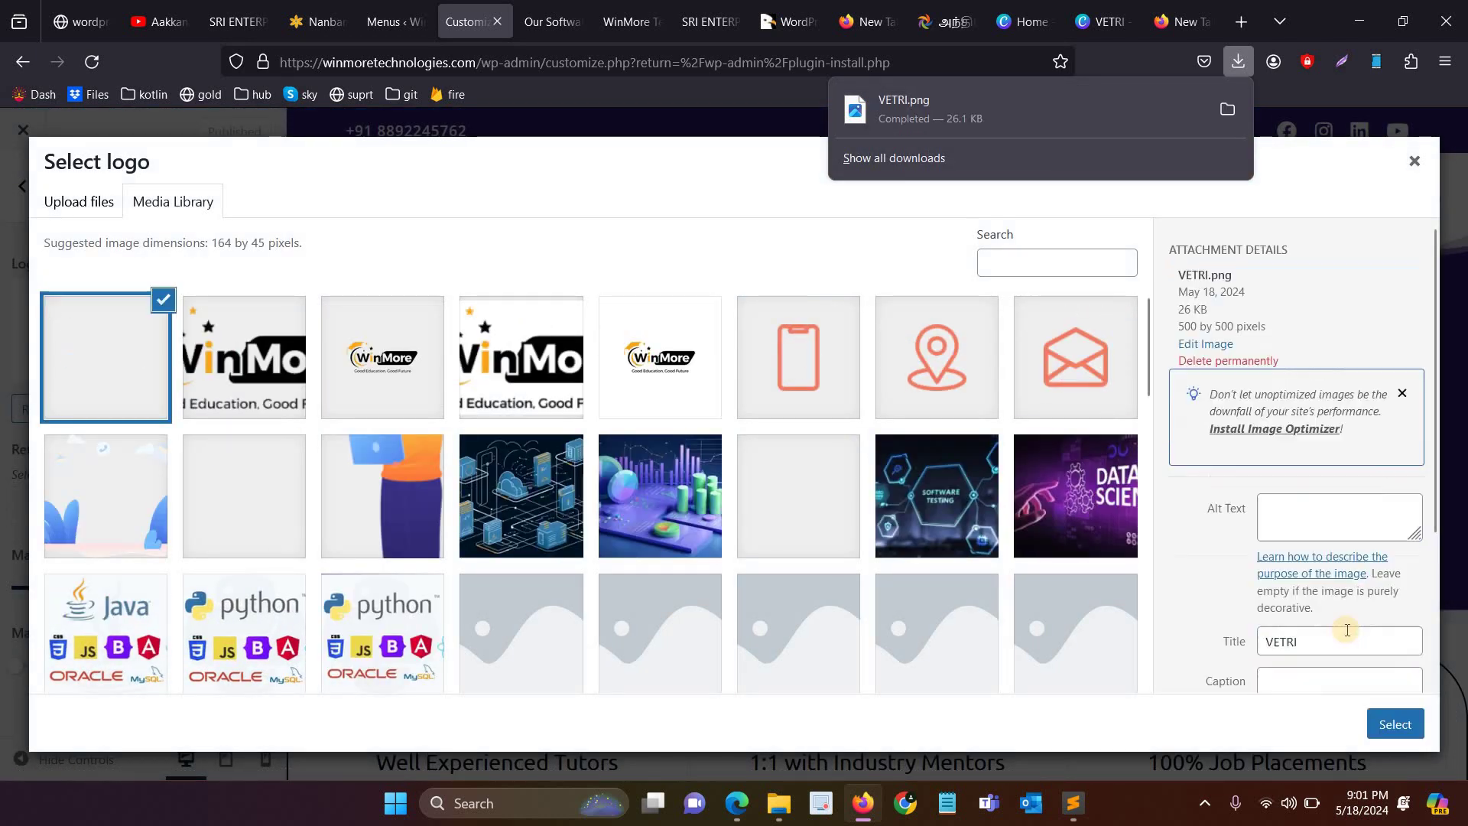
left_click(1393, 726)
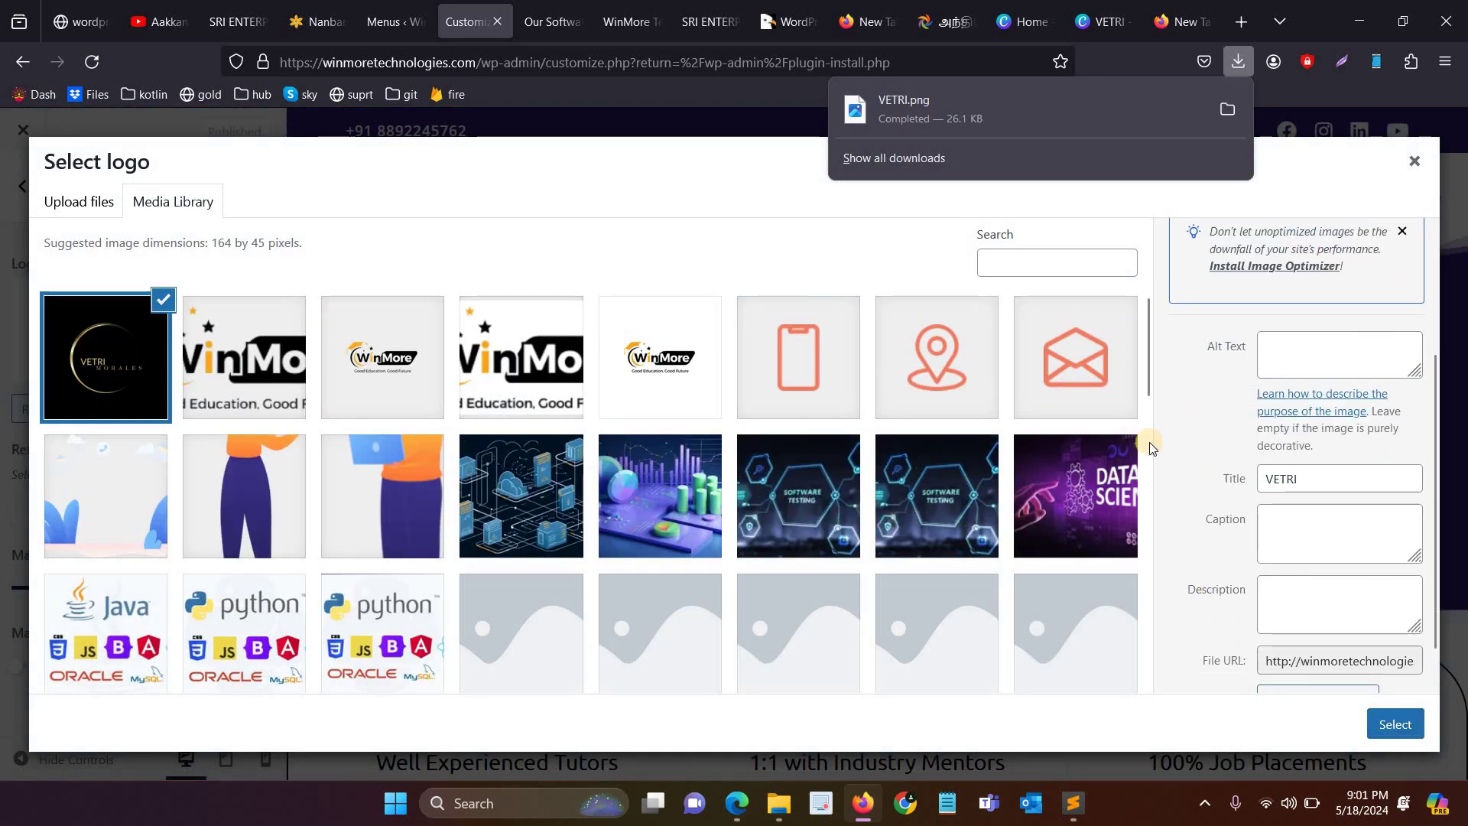
Step: Cancel deleting VETRI.png and close the logo picker, leaving the WinMore logo in place
scroll(1271, 432, "up", 3)
left_click(1343, 360)
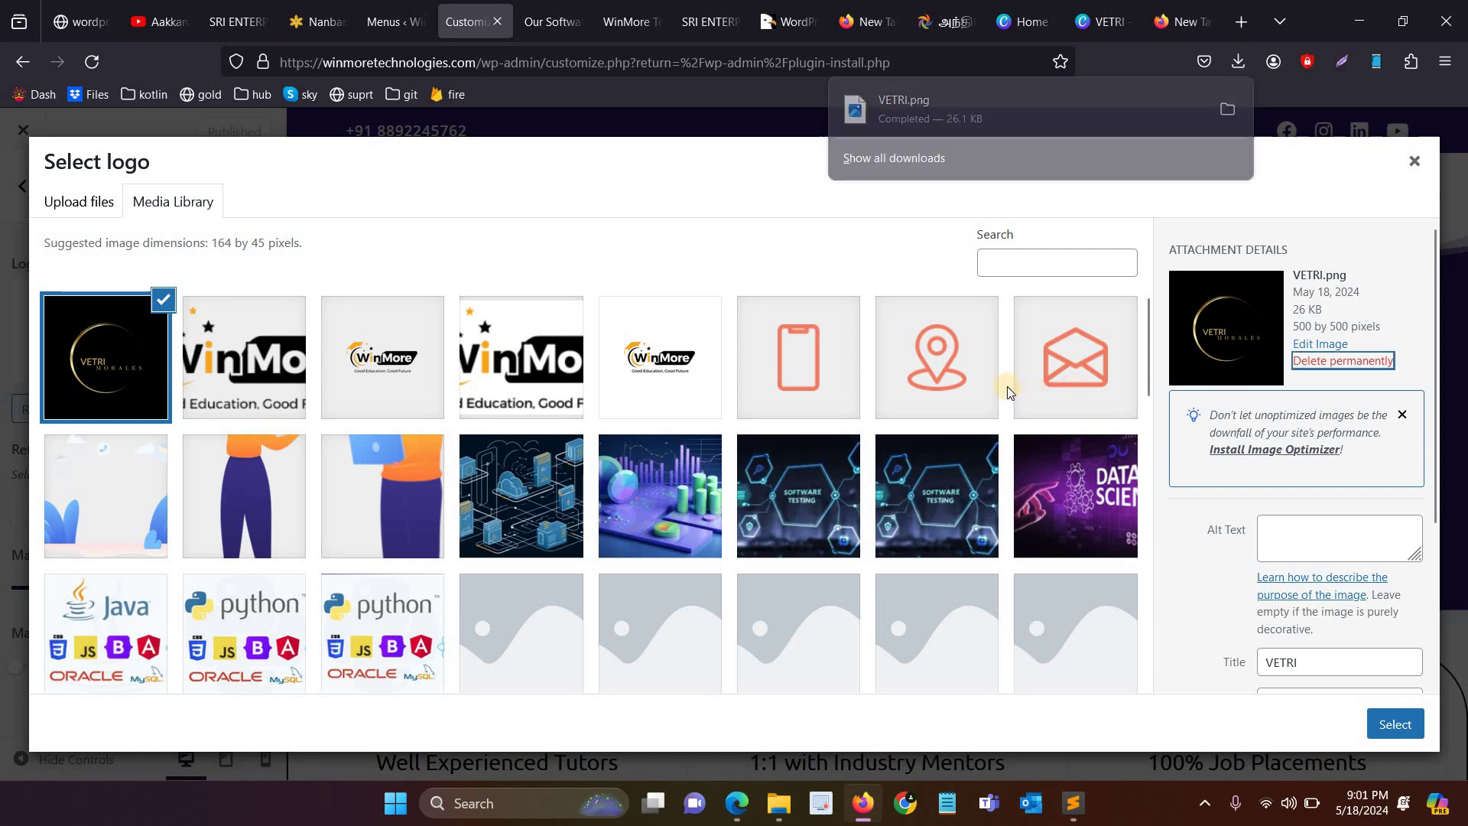
left_click(829, 496)
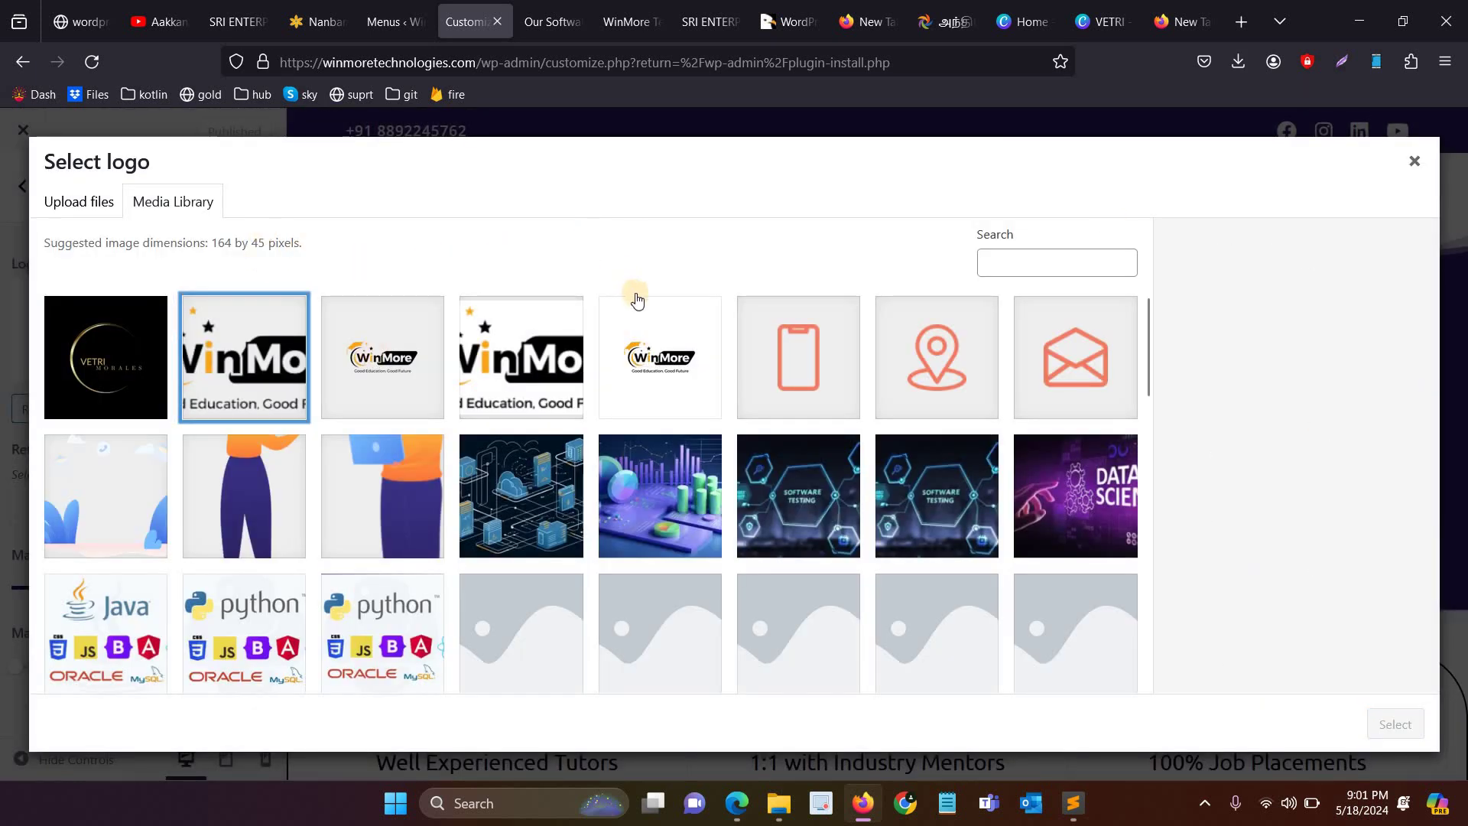
left_click(124, 377)
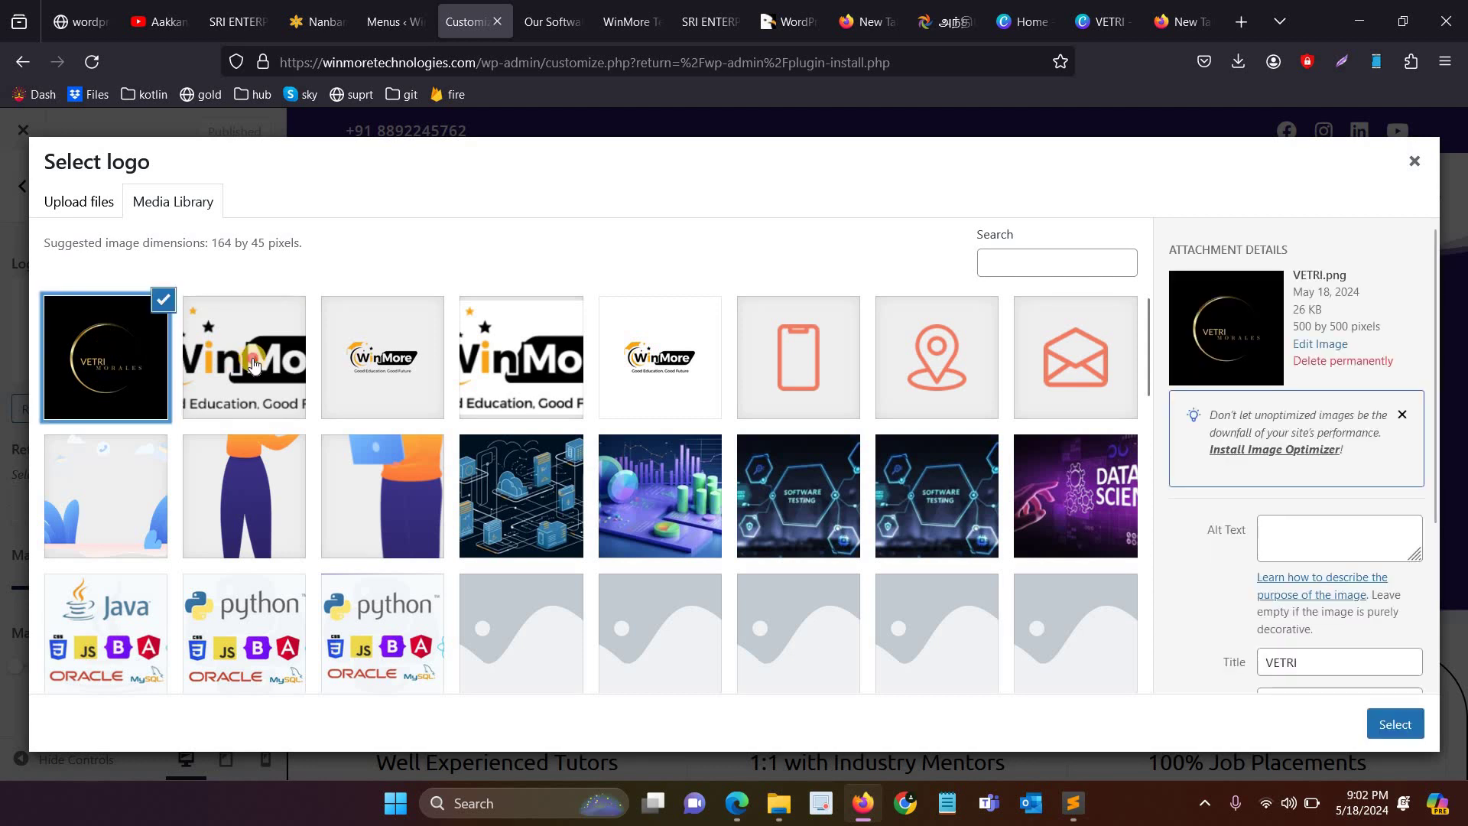
left_click(125, 376)
left_click(124, 377)
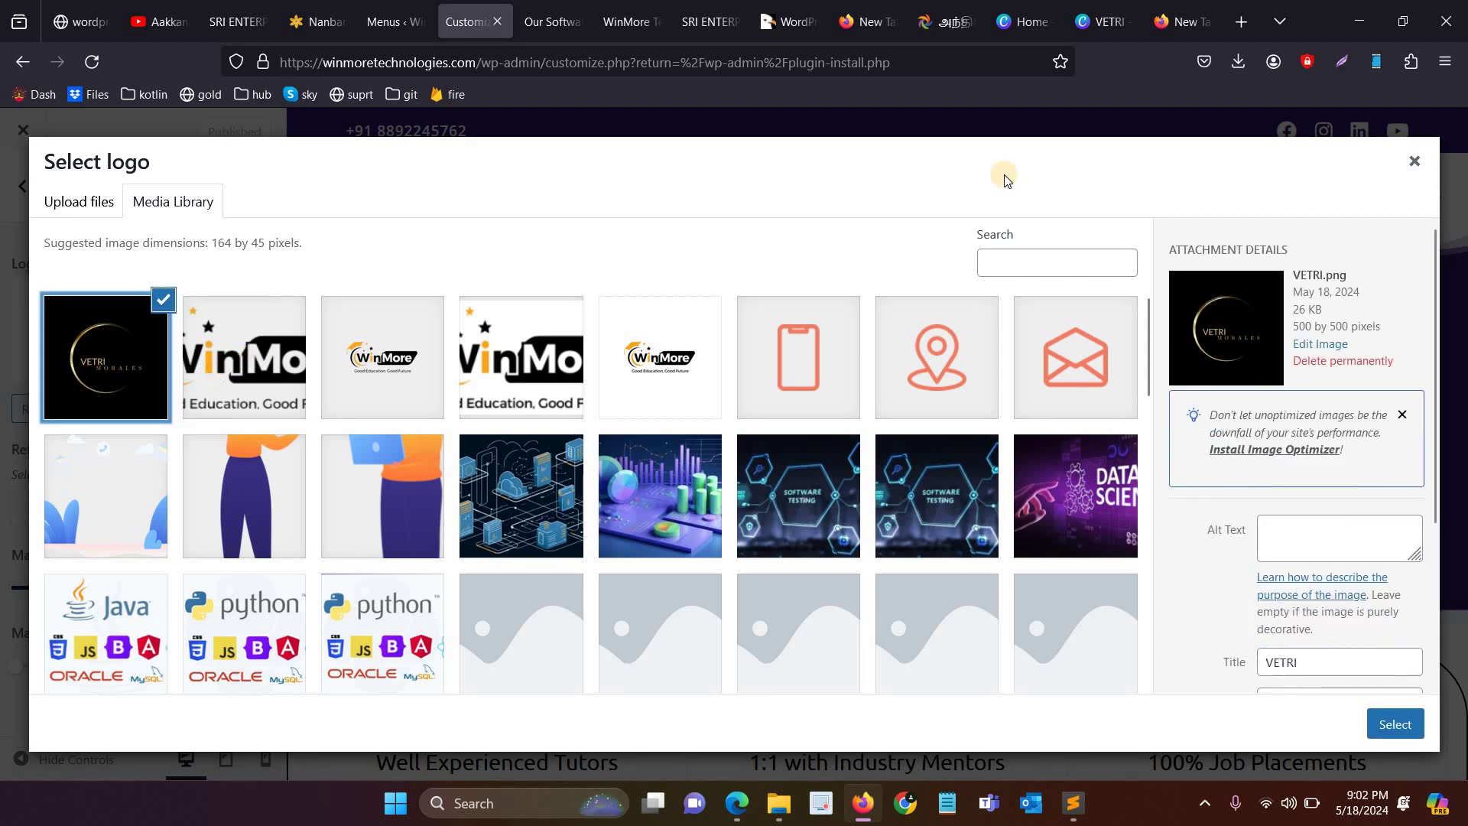
key("Escape")
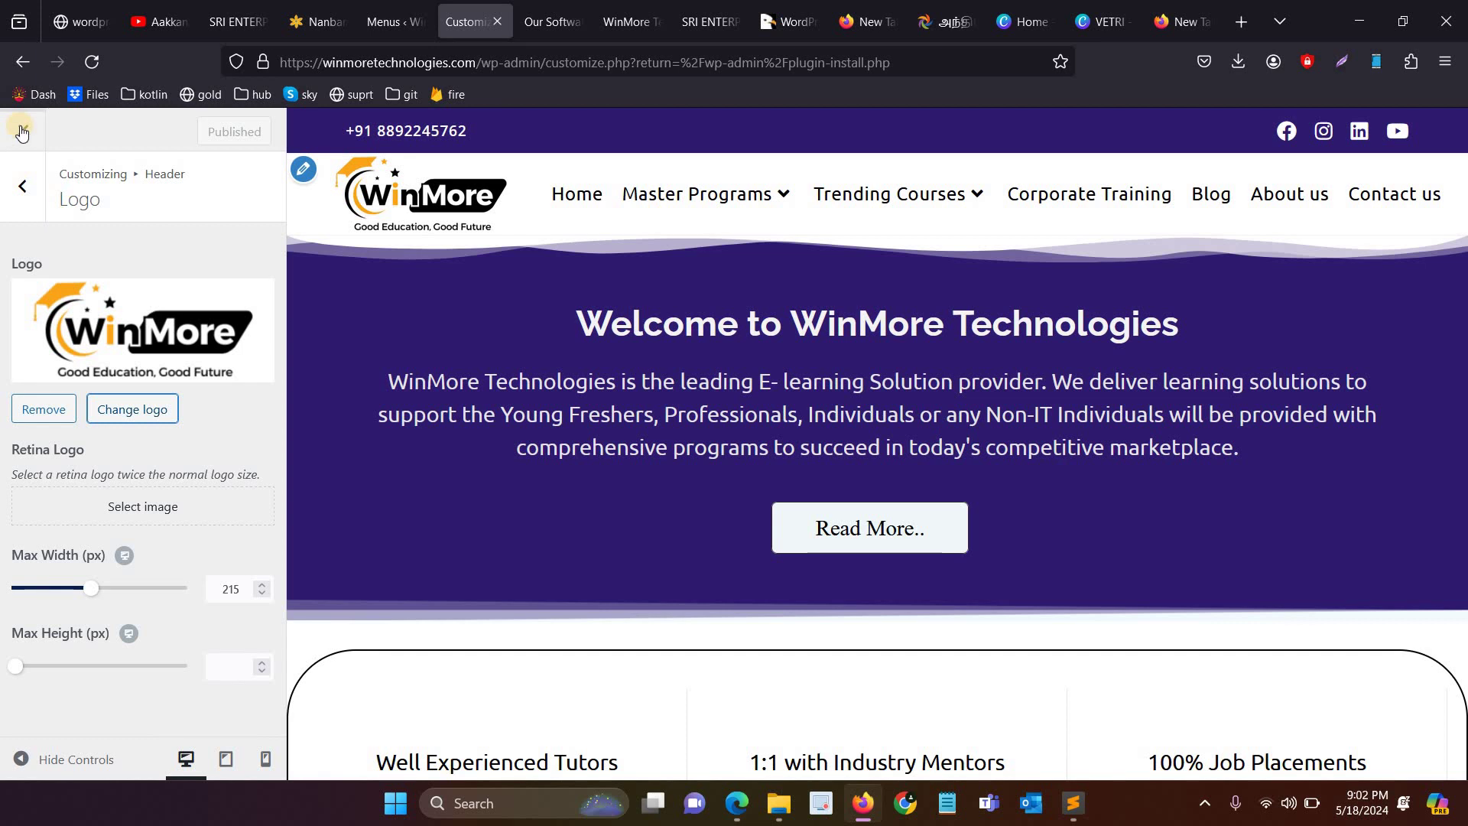
left_click(107, 6)
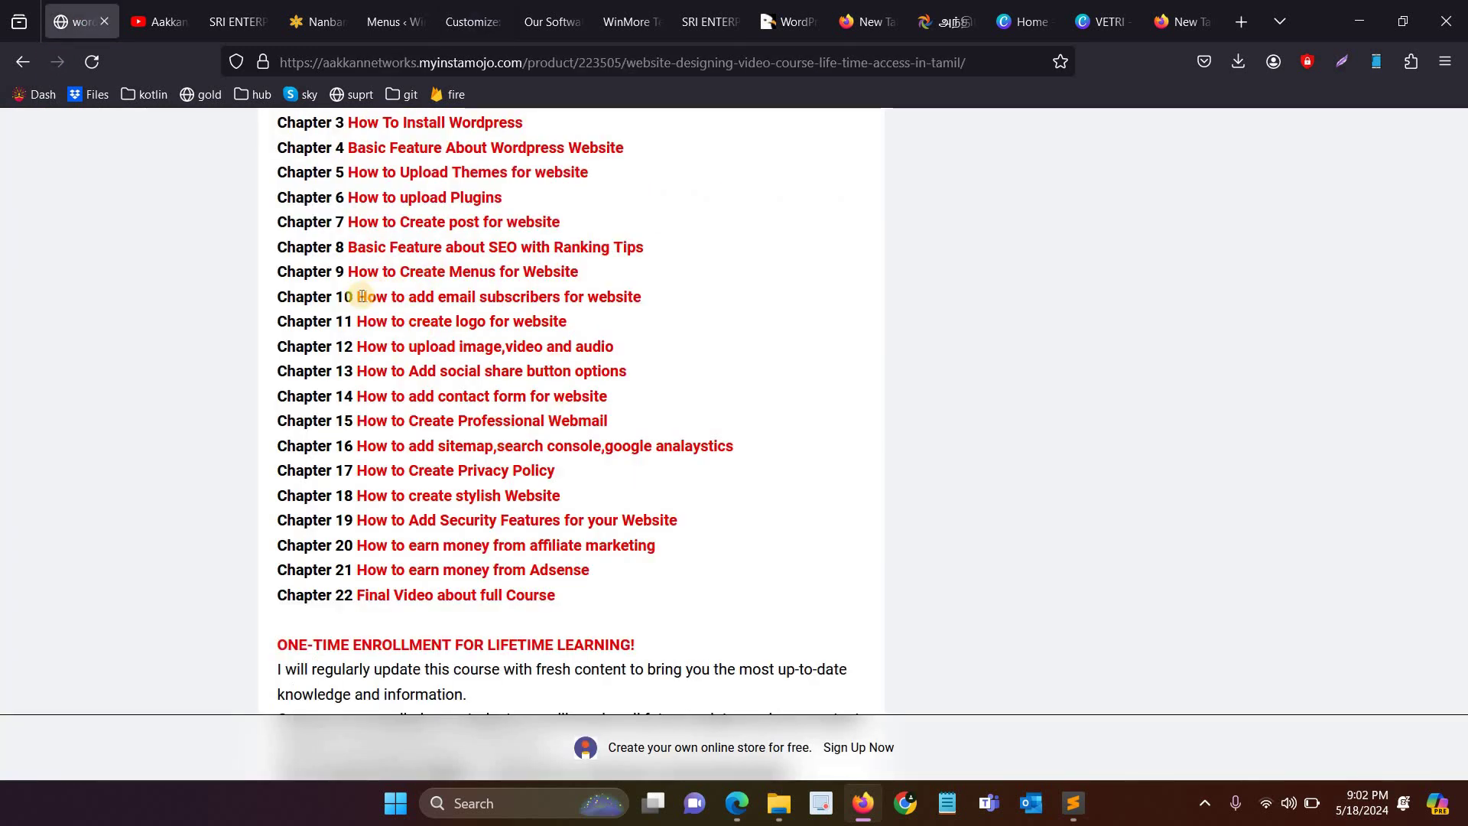
Step: Highlight the Chapter 11 logo and Chapter 12 image, video and audio upload lesson titles
left_click_drag(356, 320, 589, 324)
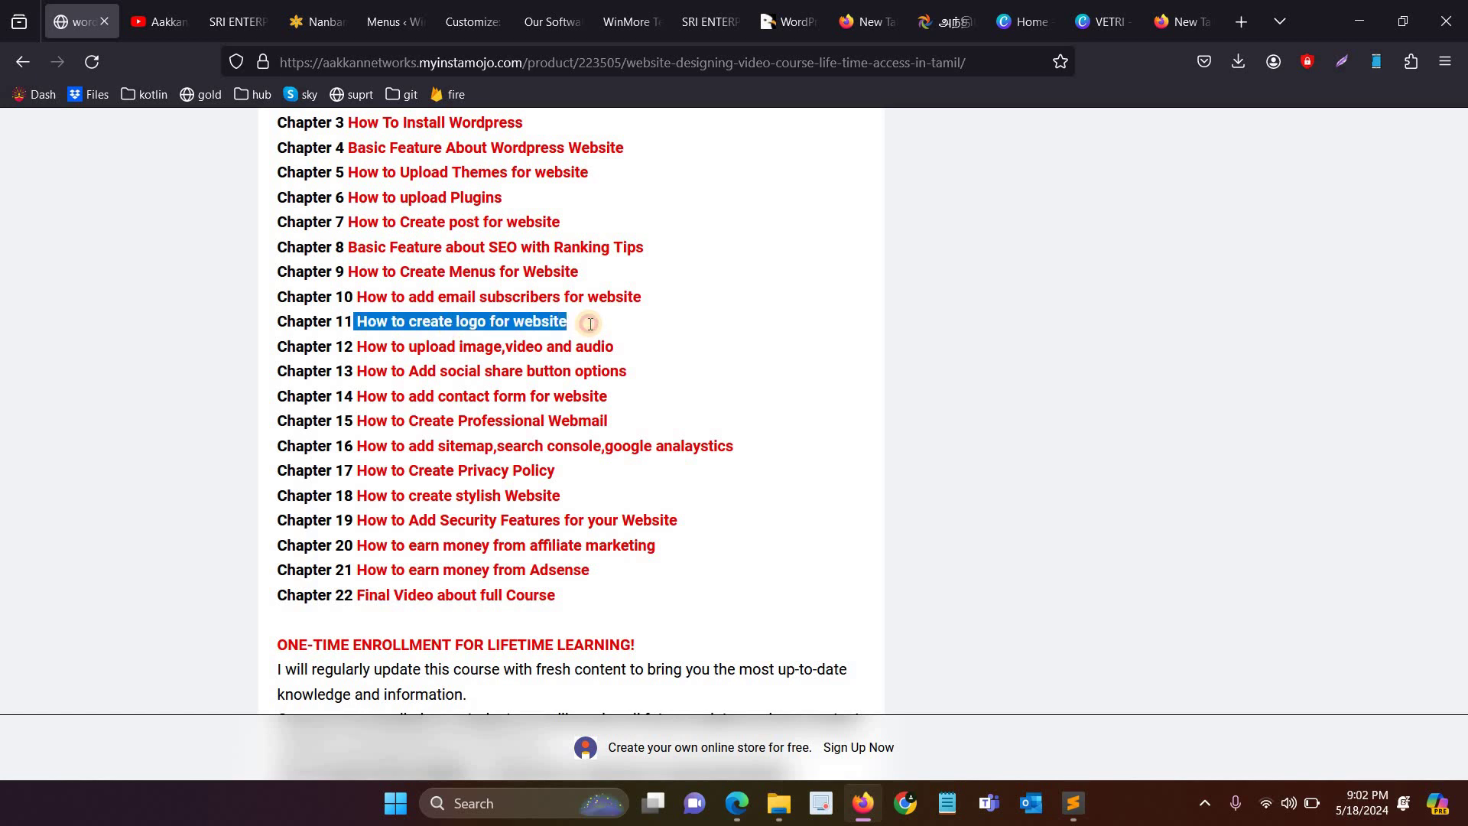
left_click_drag(356, 346, 622, 337)
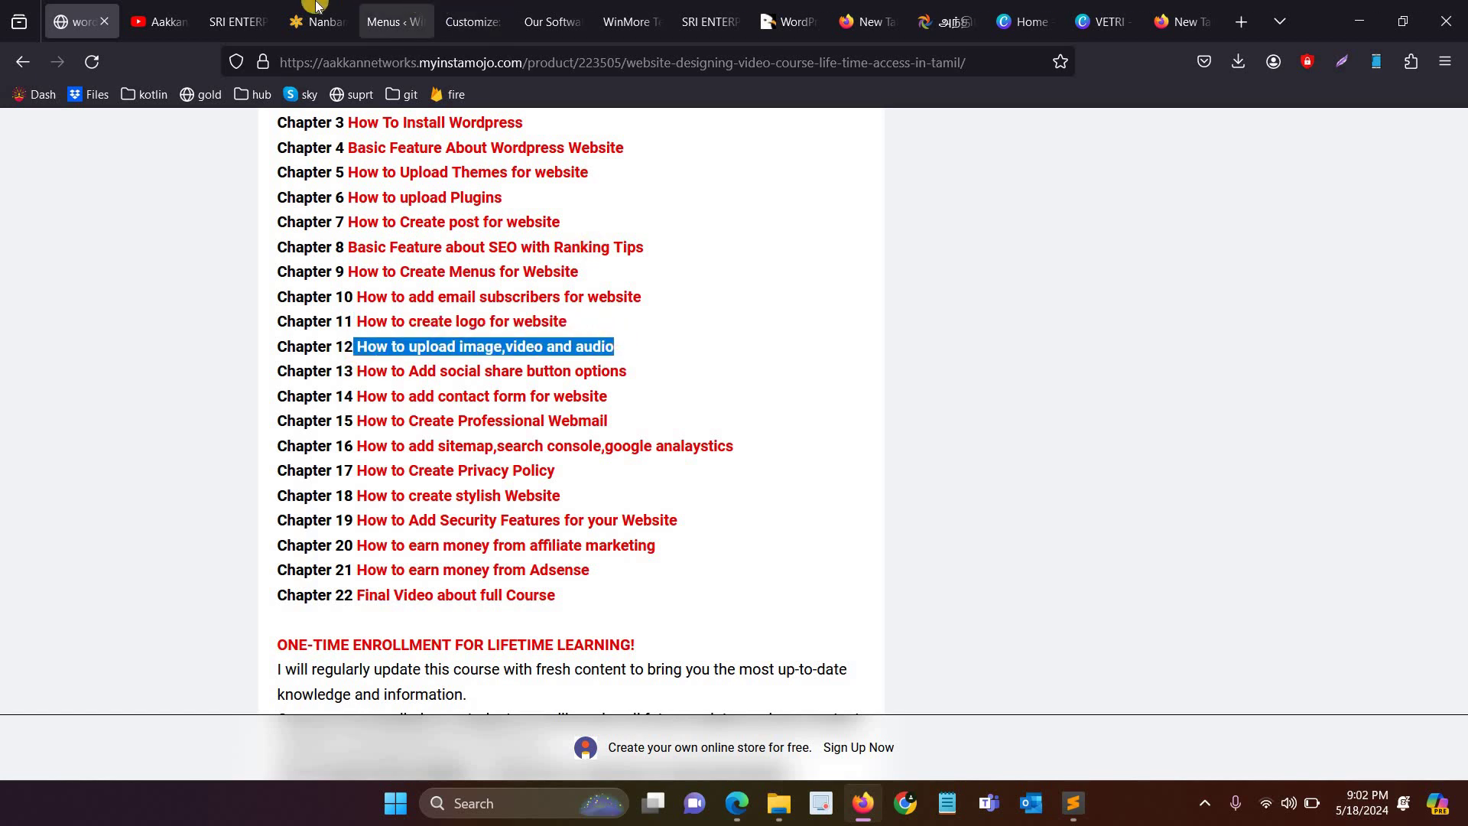
left_click(394, 22)
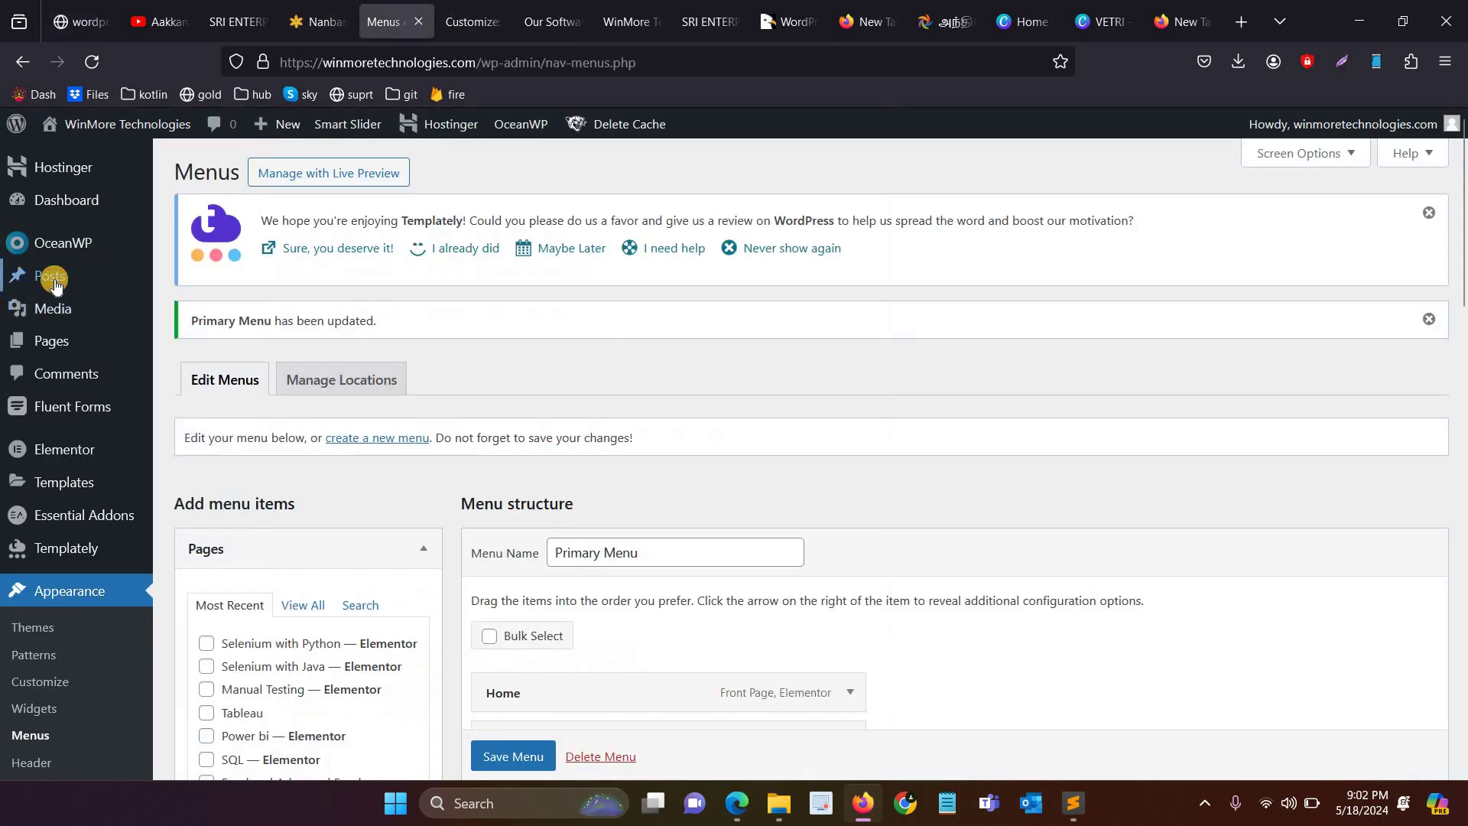
Step: Insert the WinMore logo from the Media Library as an image block in Our Software Courses
left_click(15, 277)
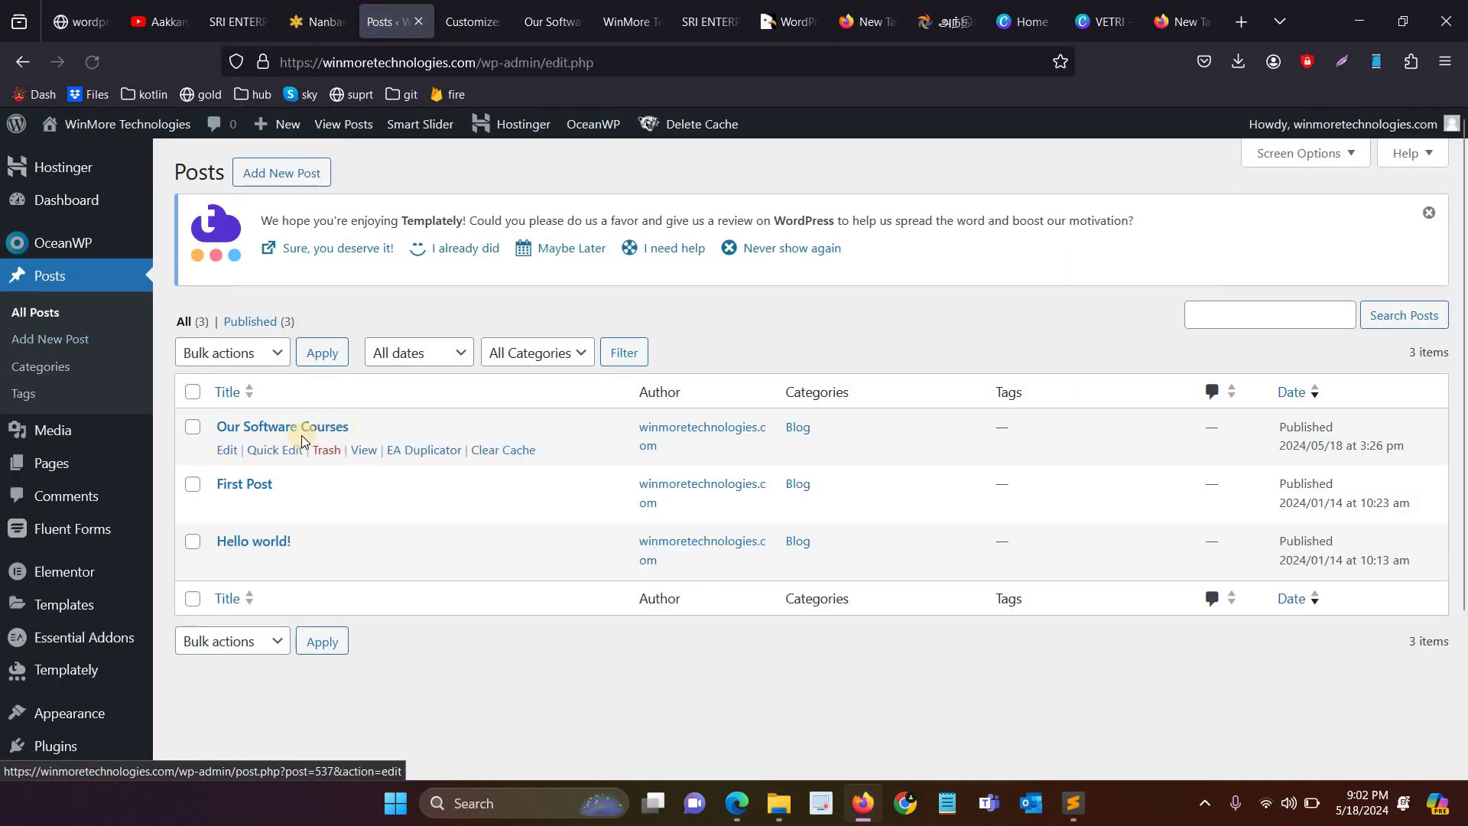
left_click(230, 451)
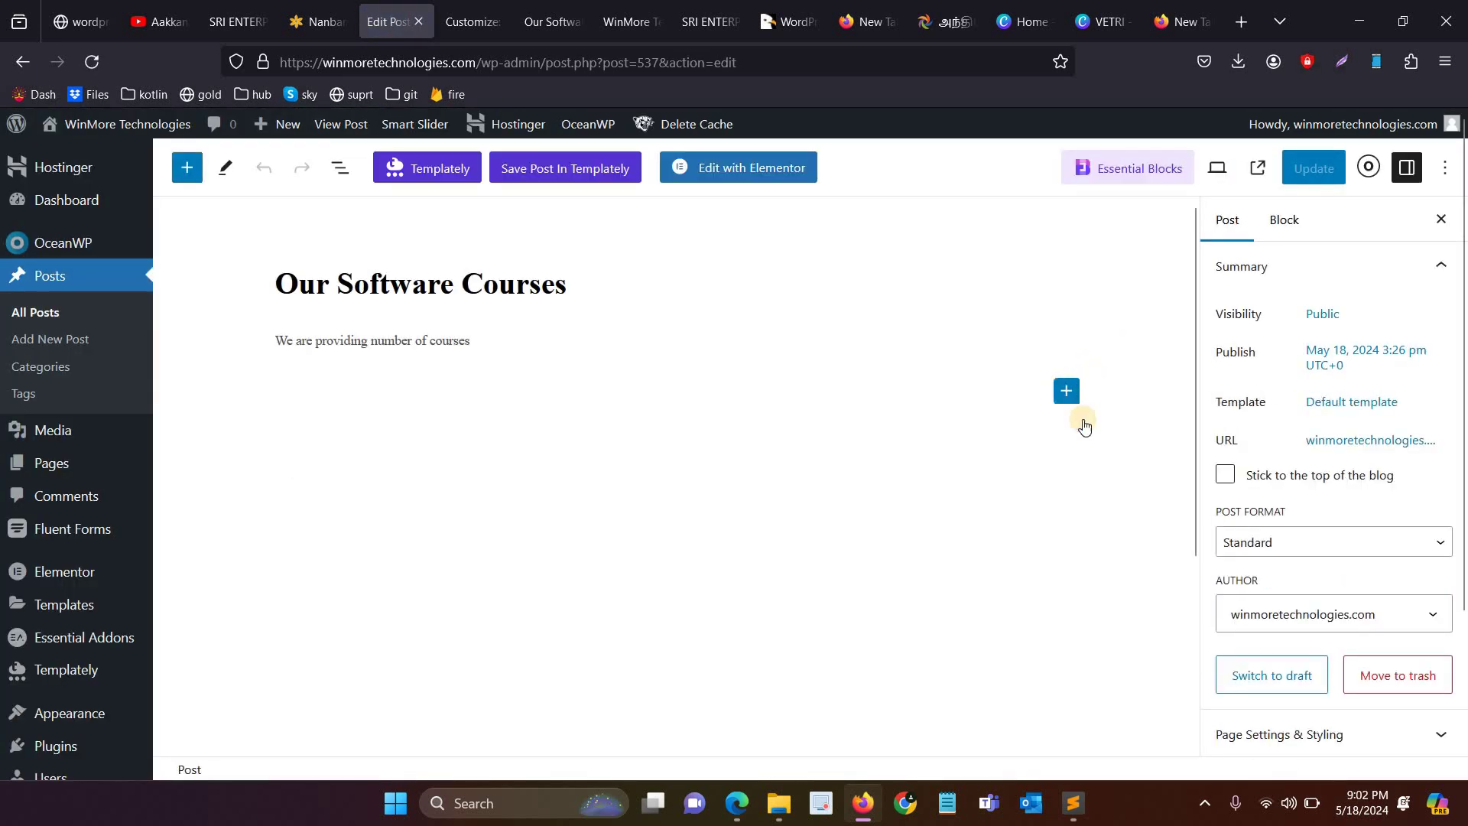
left_click(1067, 393)
type("im")
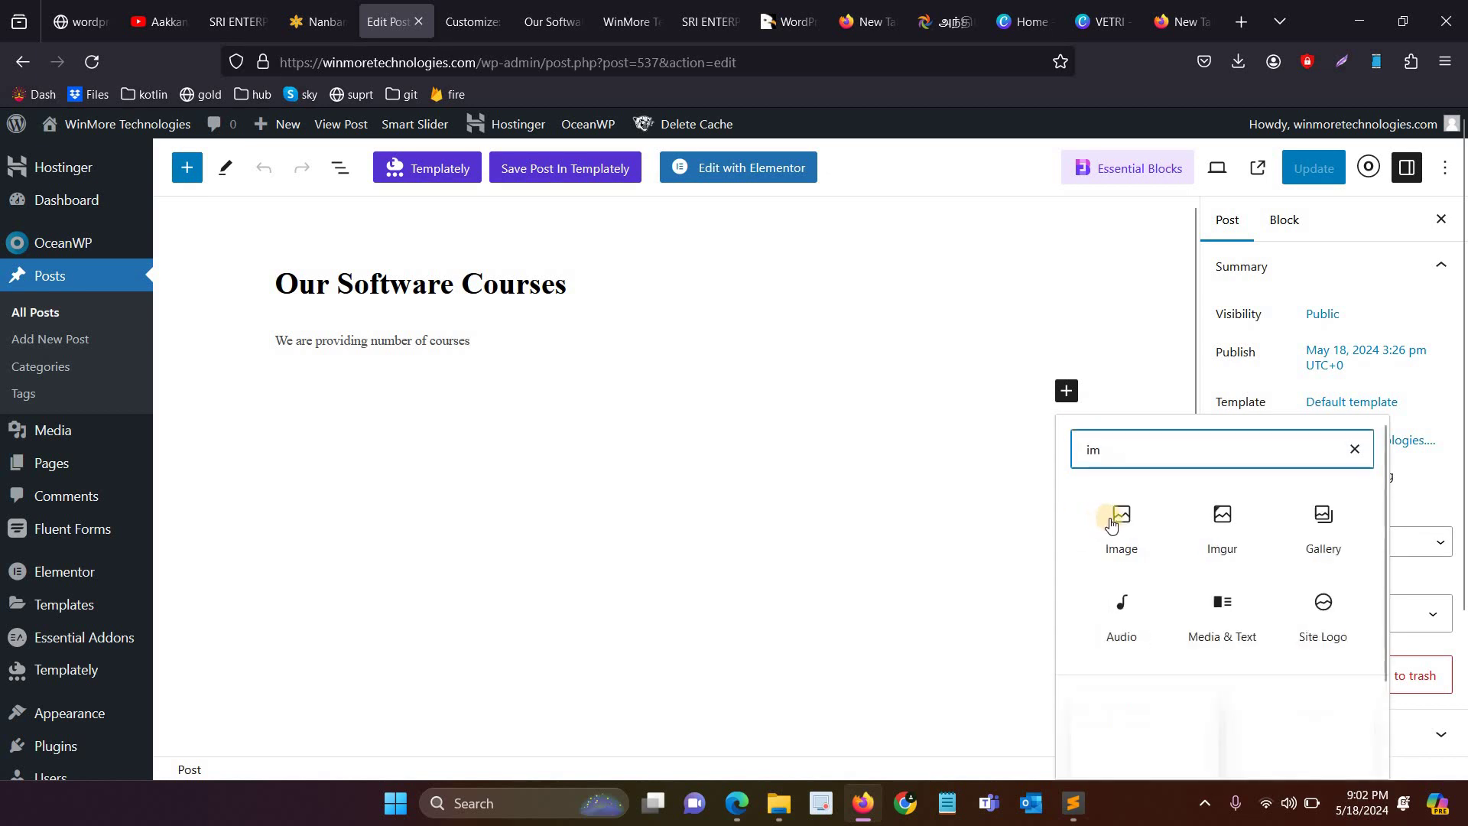
left_click(1116, 526)
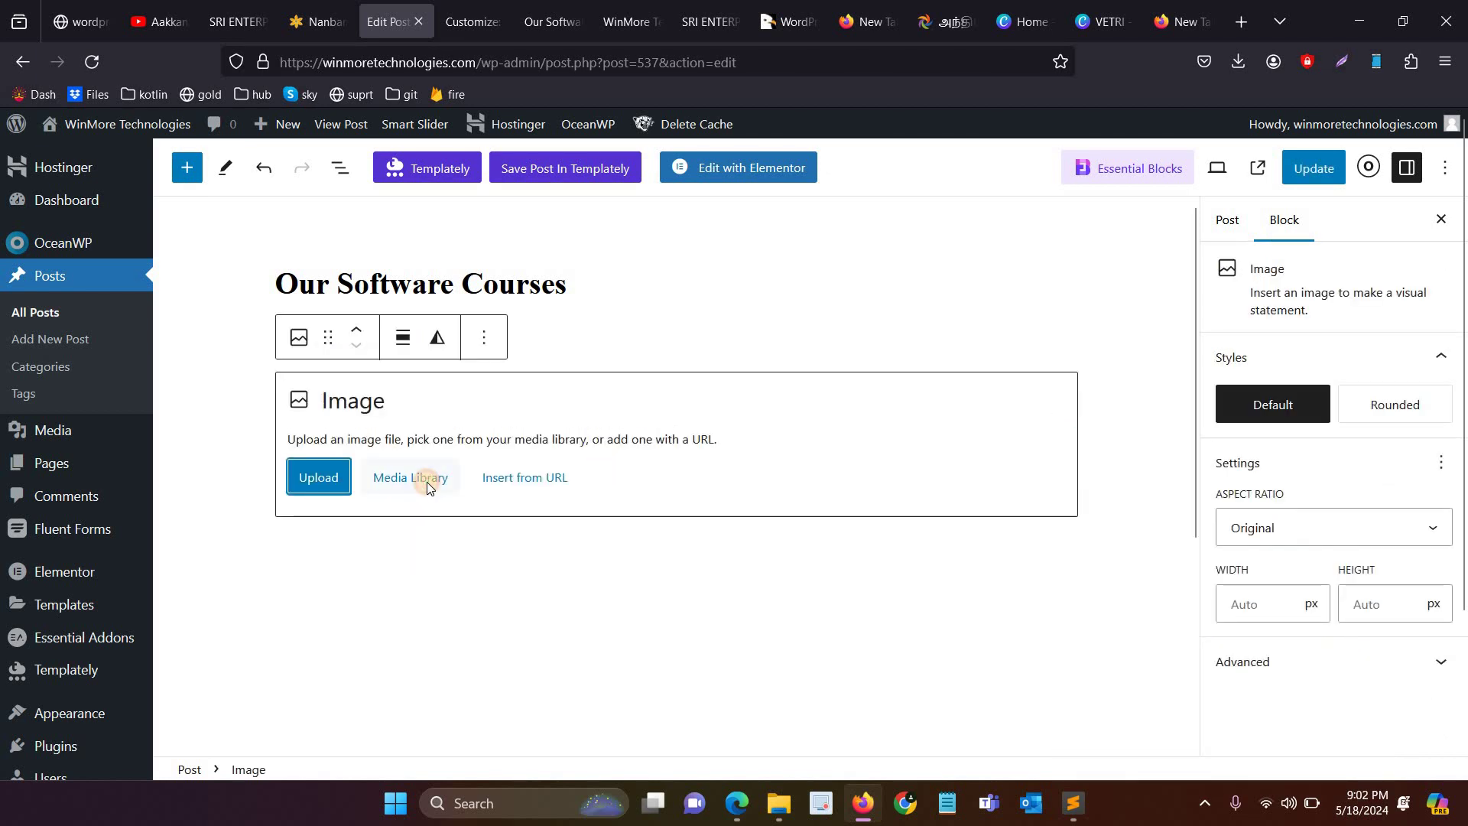
left_click(427, 482)
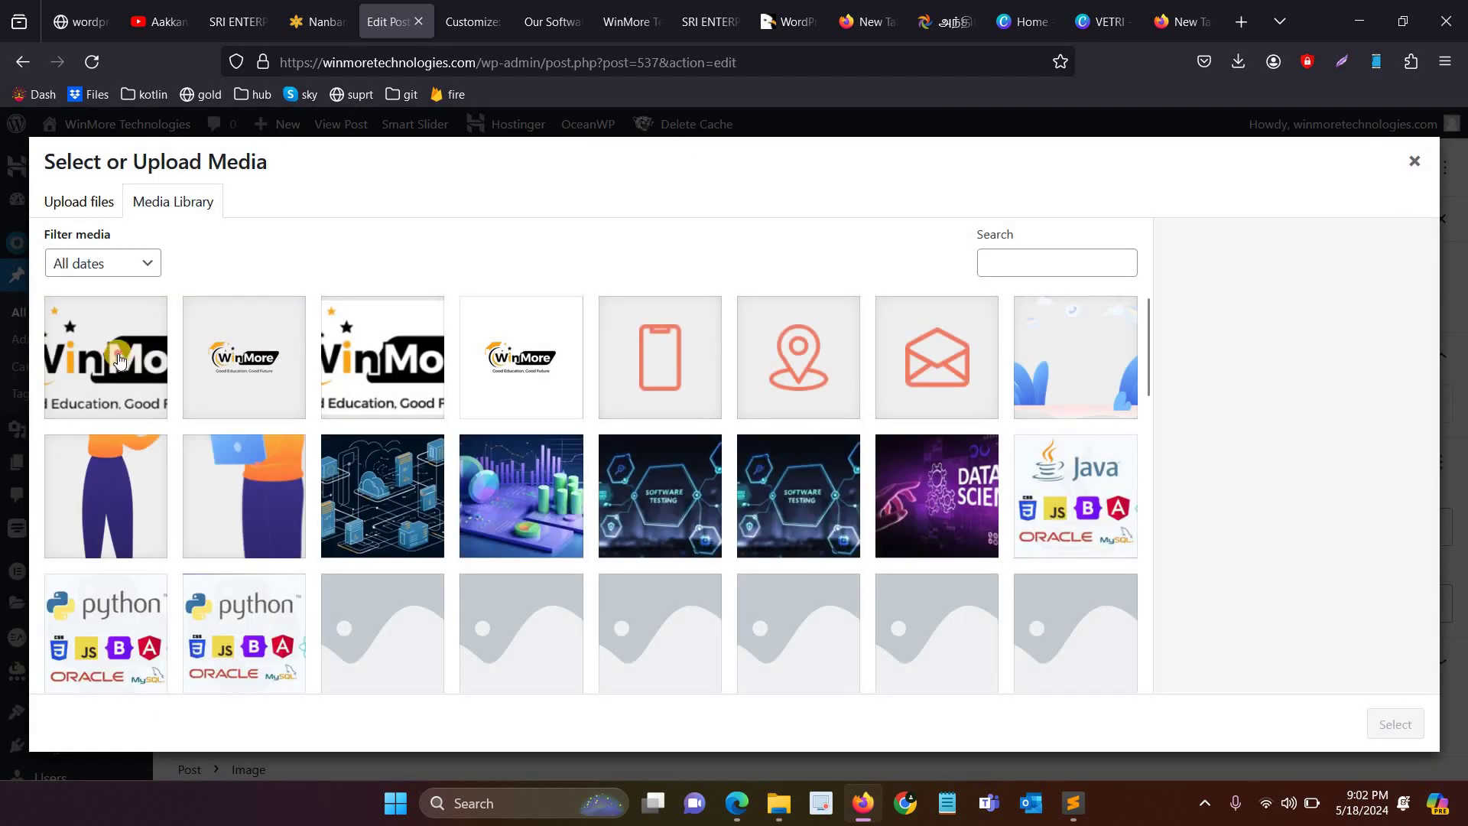
left_click(106, 357)
left_click(1395, 724)
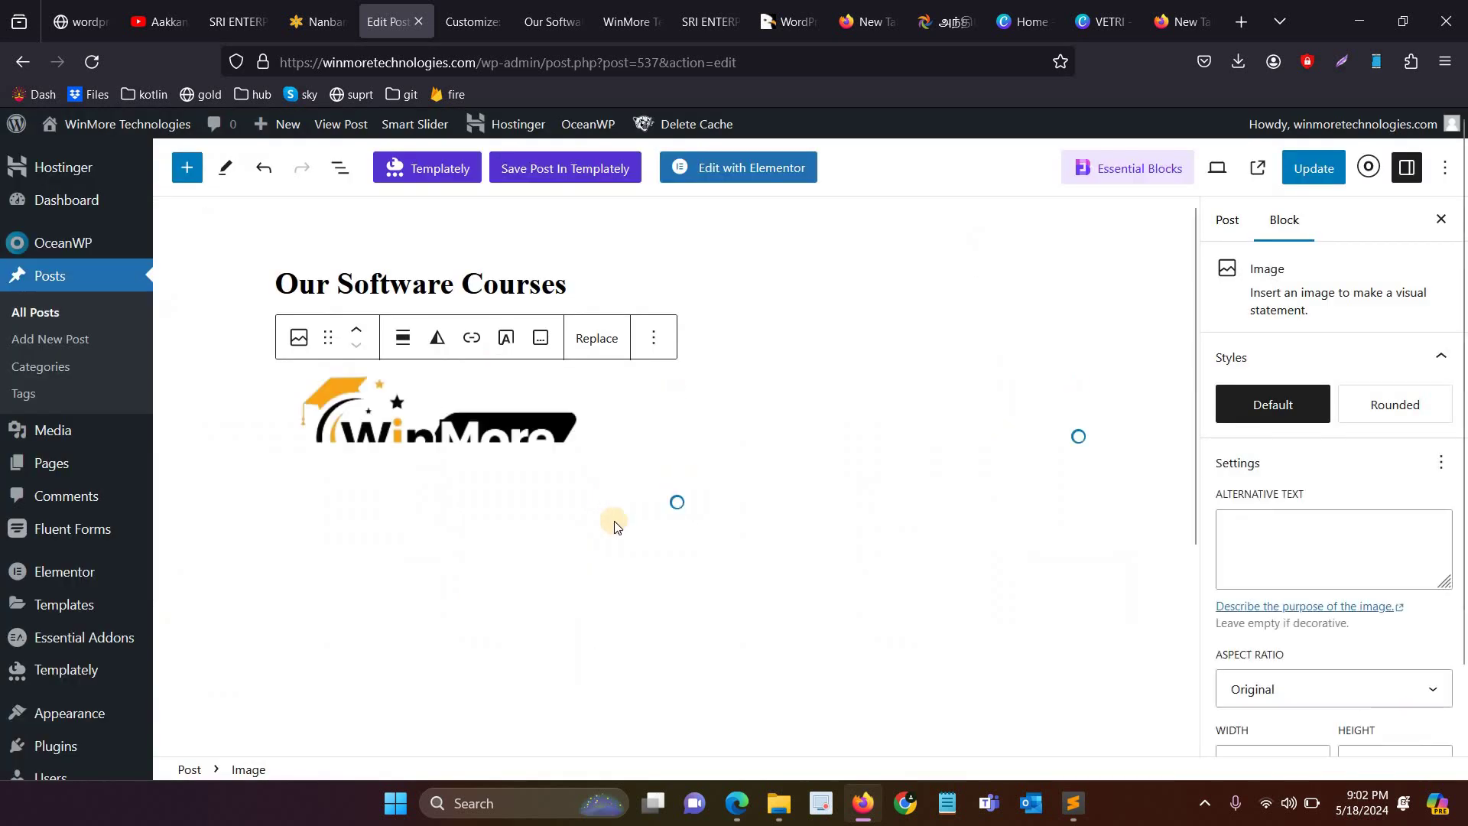
Step: Shrink the logo image and align it to the centre
left_click_drag(677, 505, 673, 481)
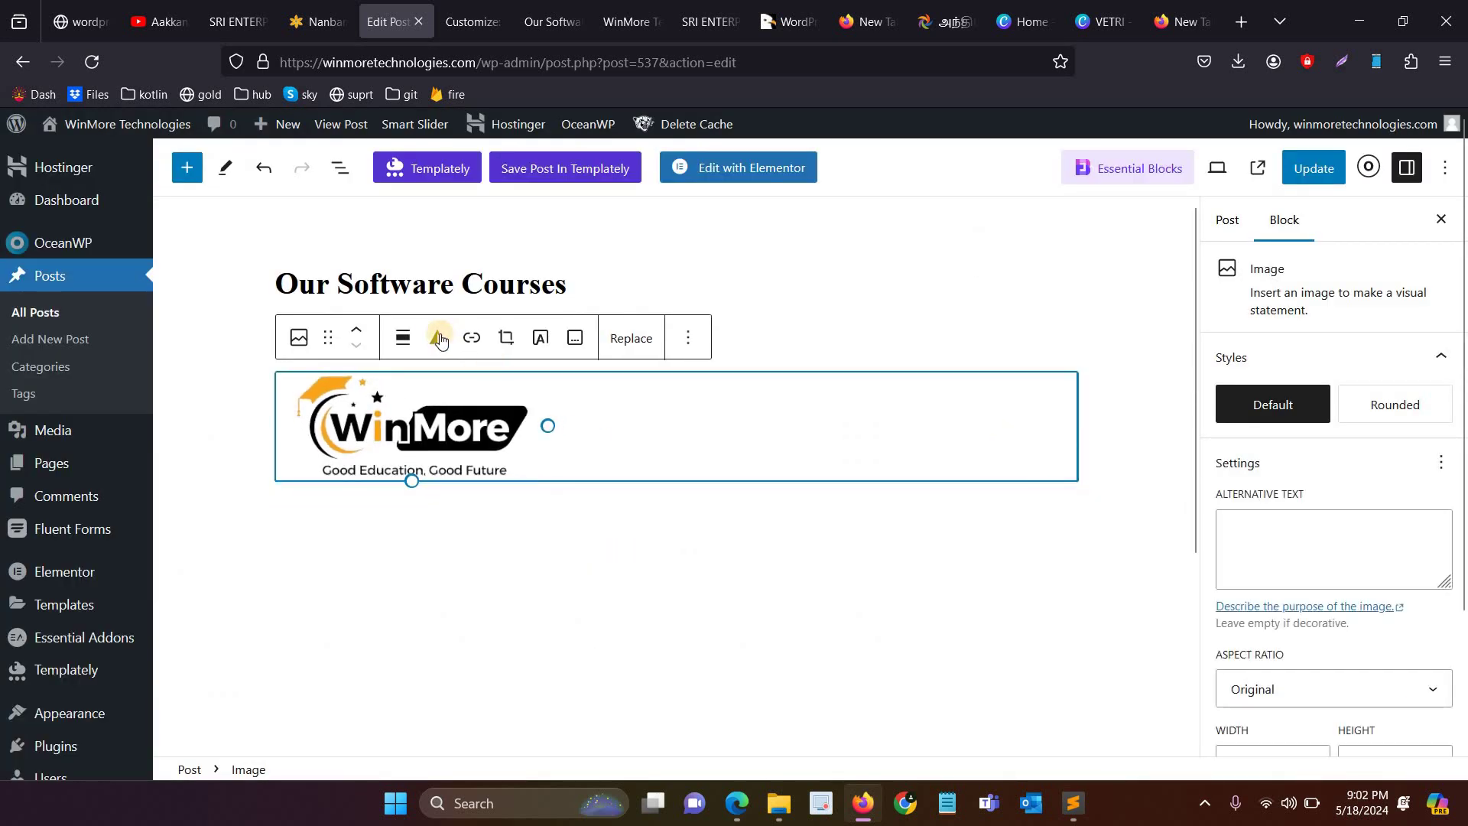
left_click(412, 351)
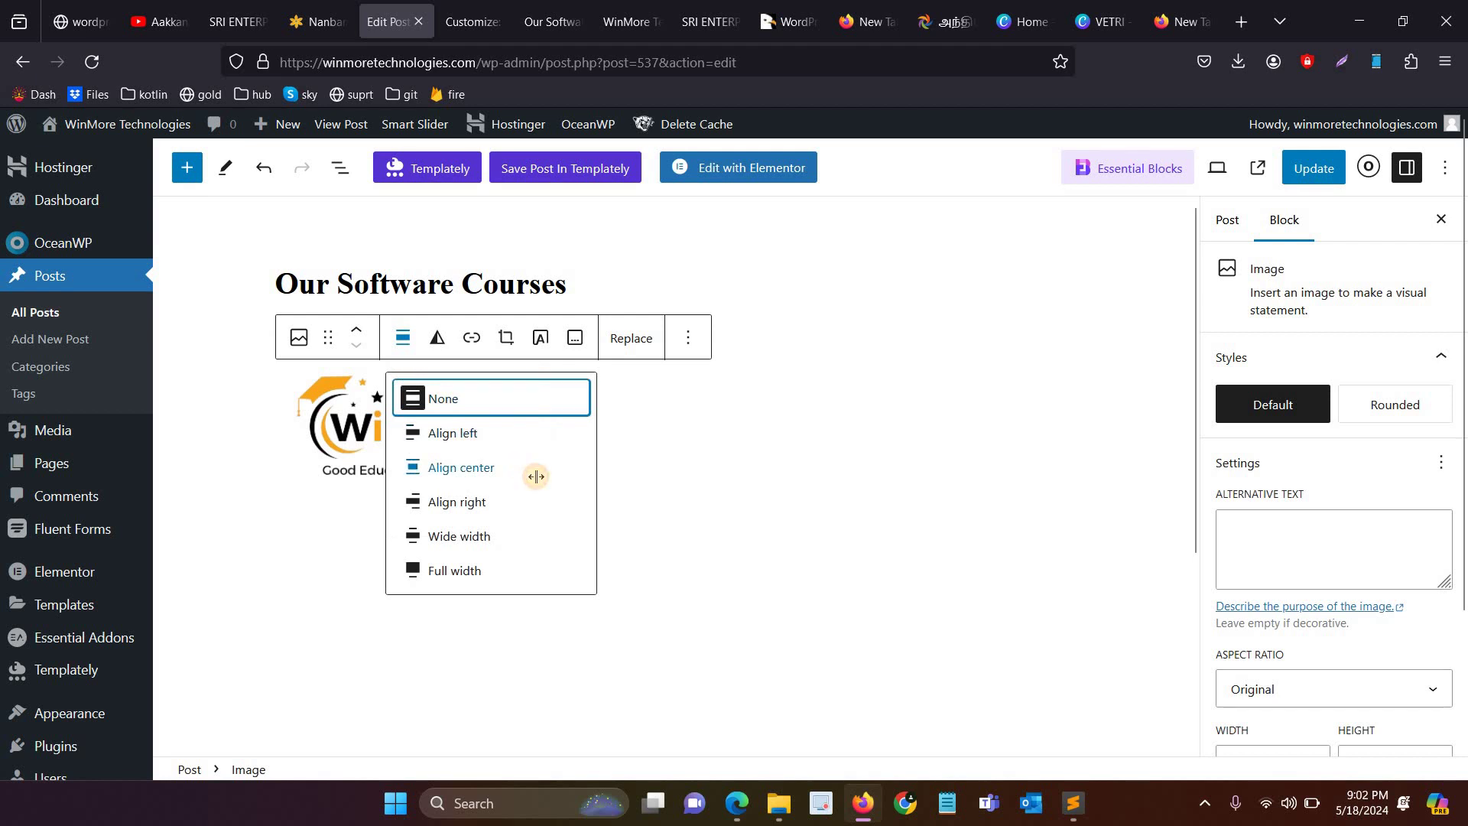
left_click(528, 468)
left_click(80, 23)
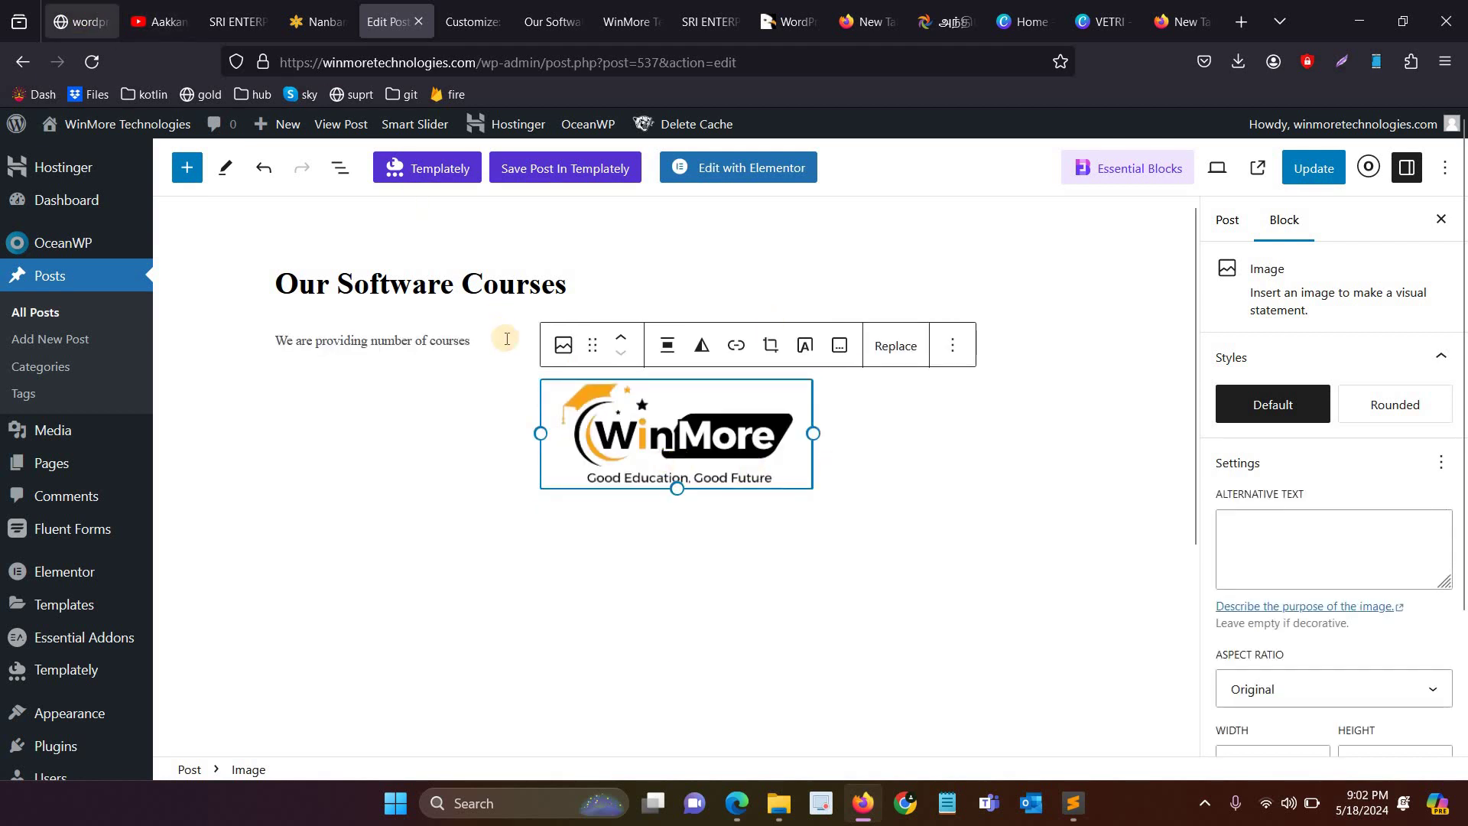
left_click(616, 355)
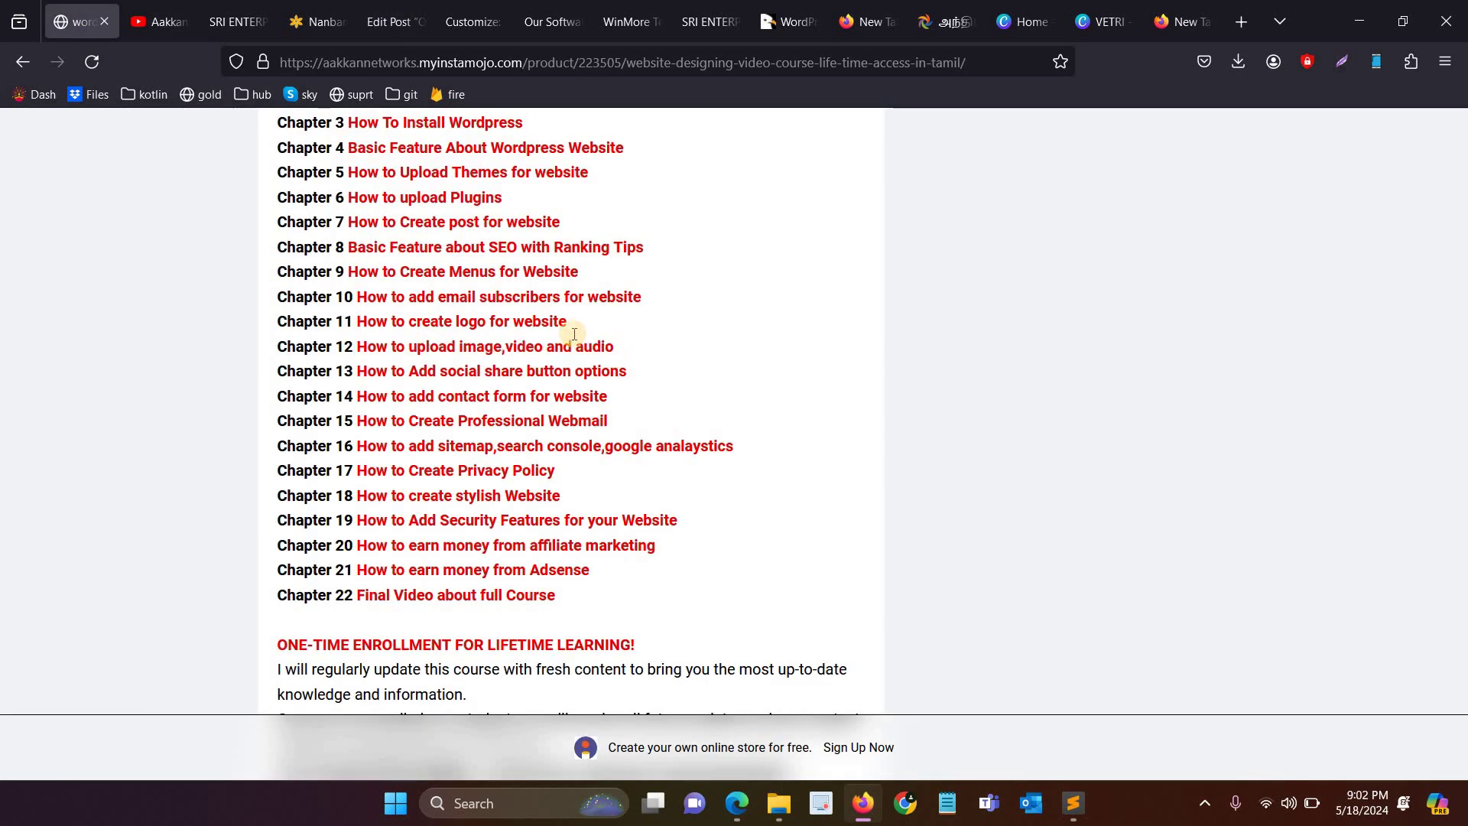
Step: Flip through the open browser tabs back to the post editor
left_click(161, 21)
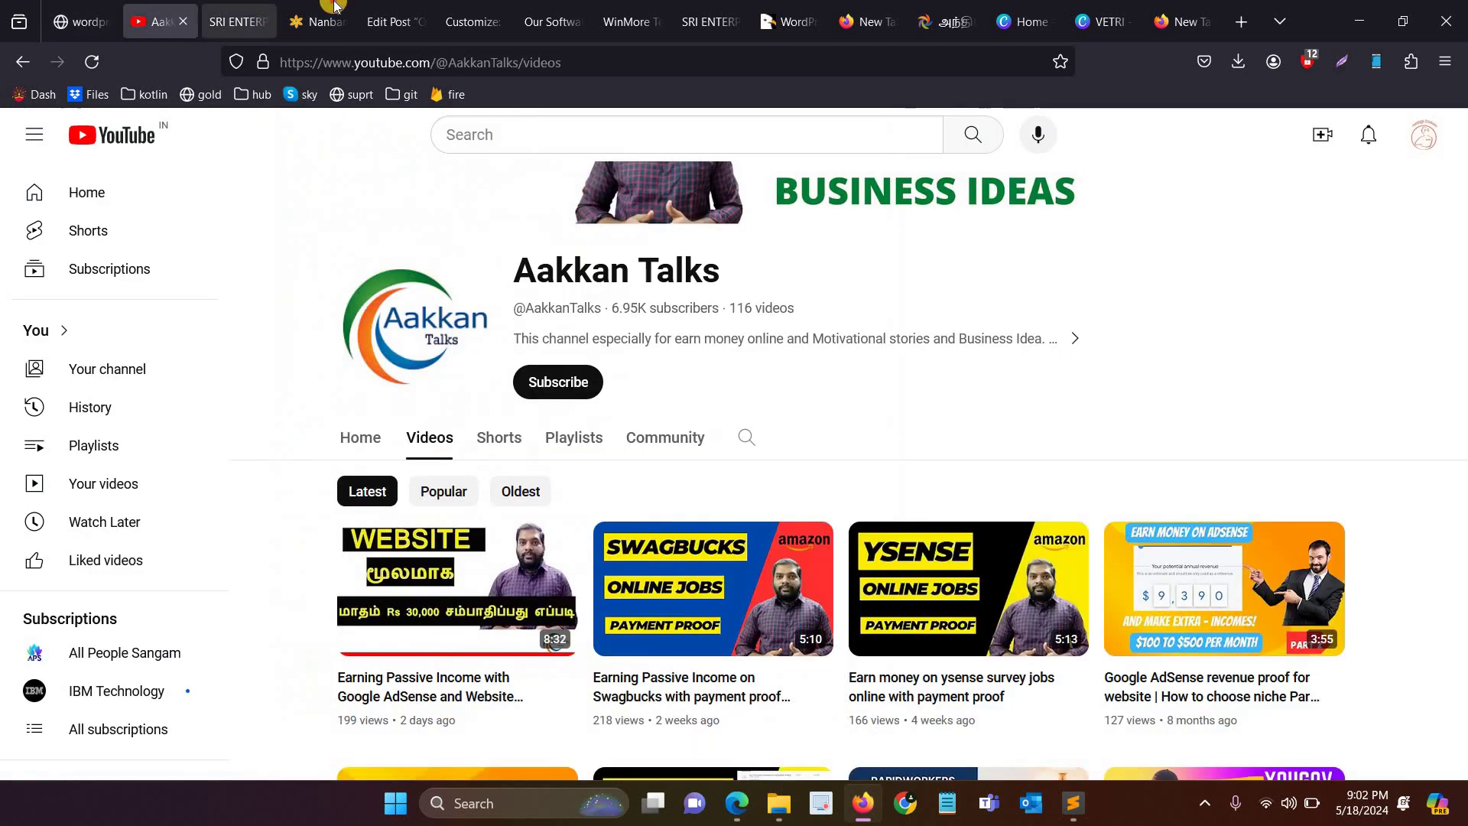
left_click(234, 21)
left_click(318, 21)
left_click(390, 21)
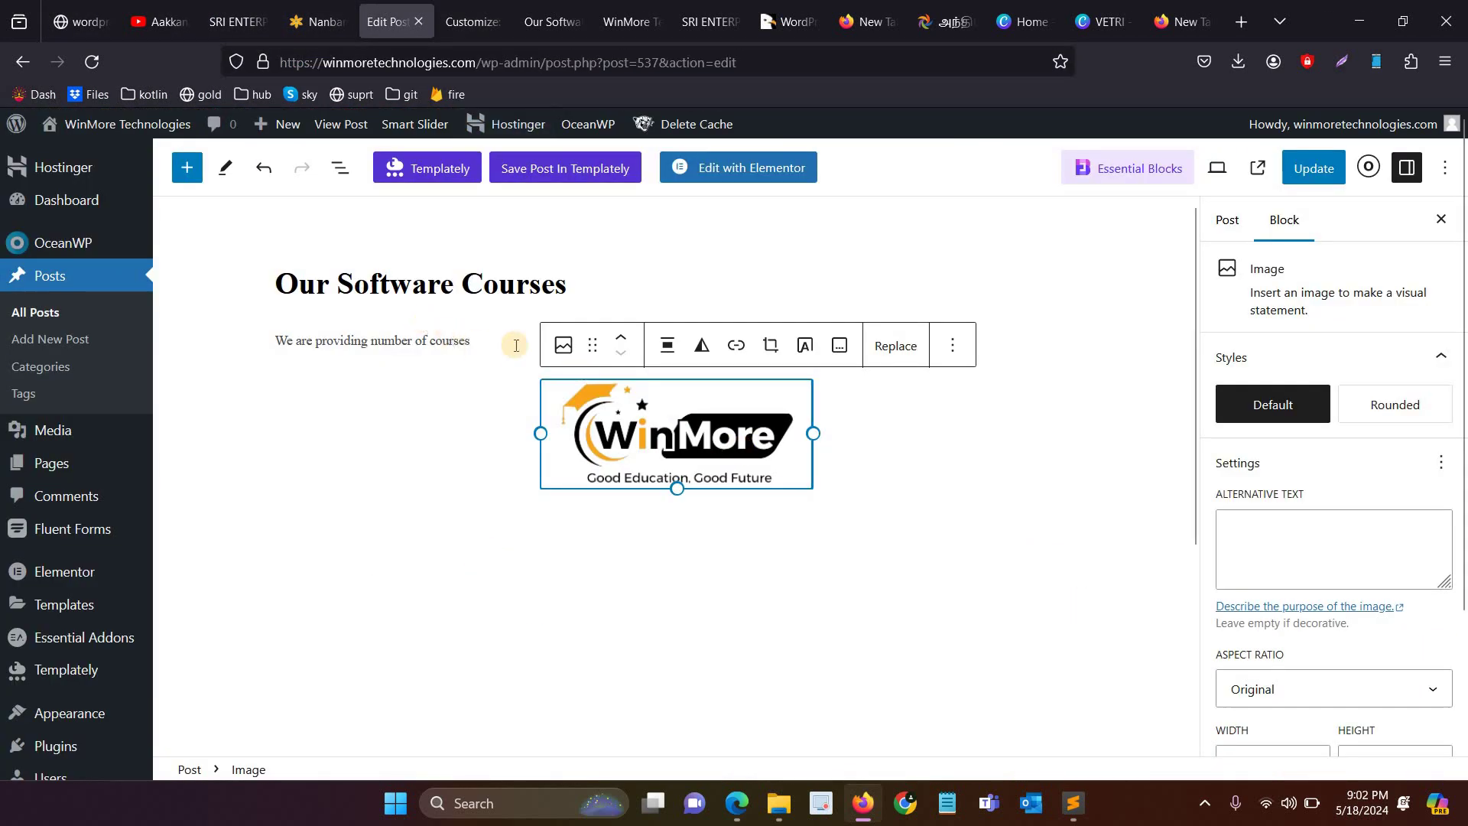
Step: Add a new line after the intro sentence and insert a YouTube embed block there
left_click(790, 364)
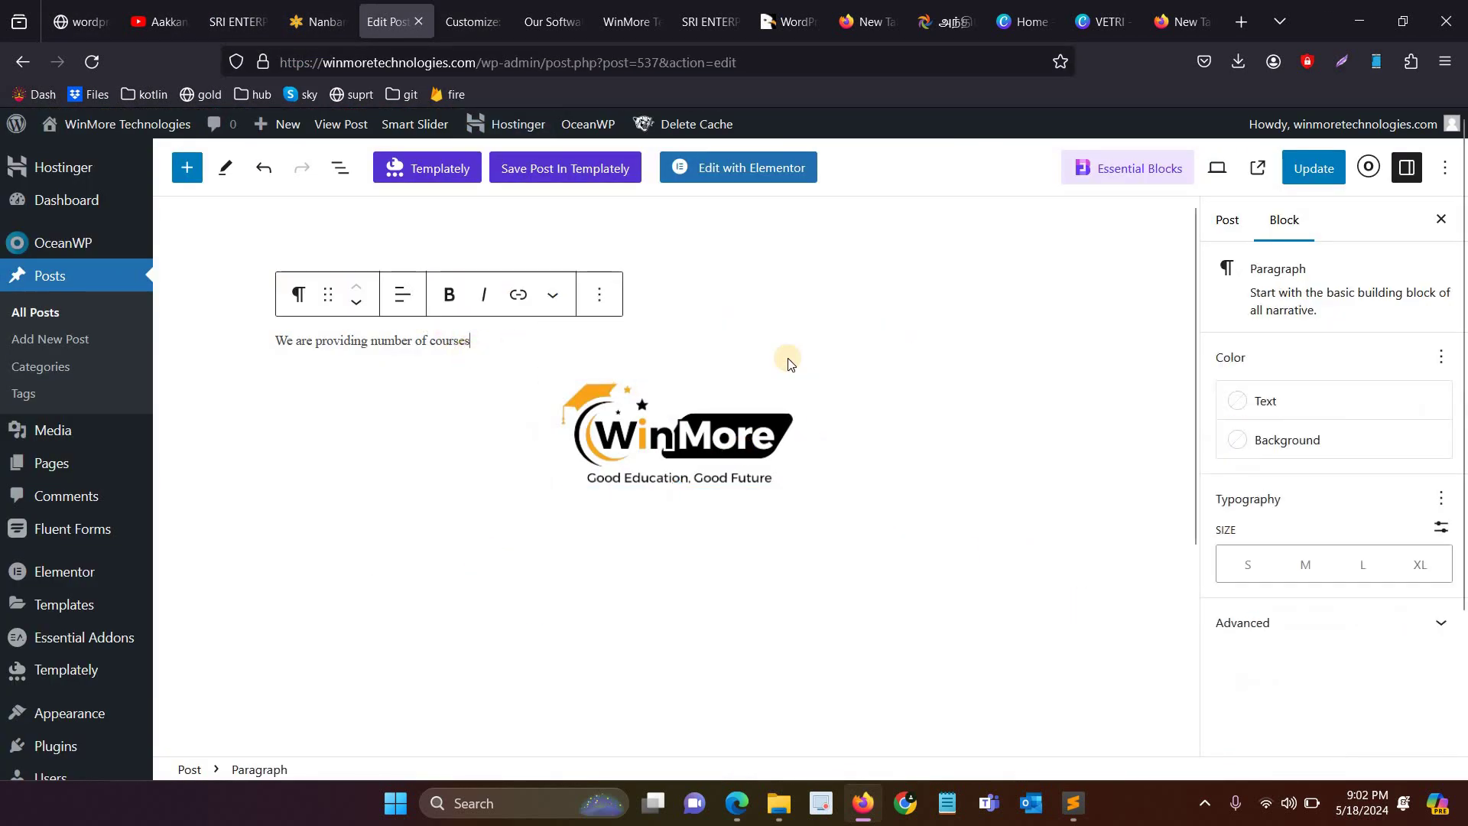
key("Return")
left_click(1067, 383)
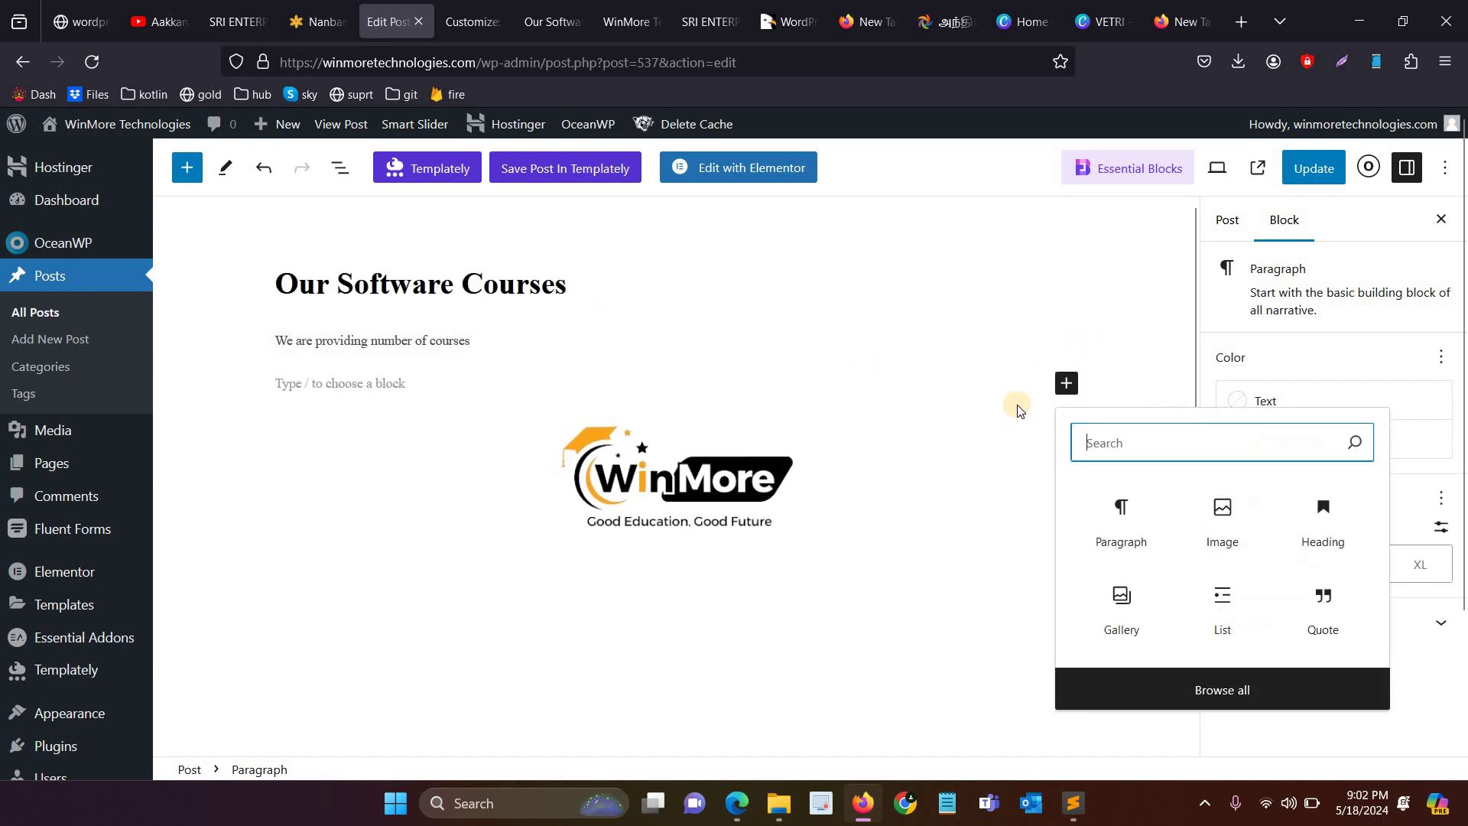
type("youtu")
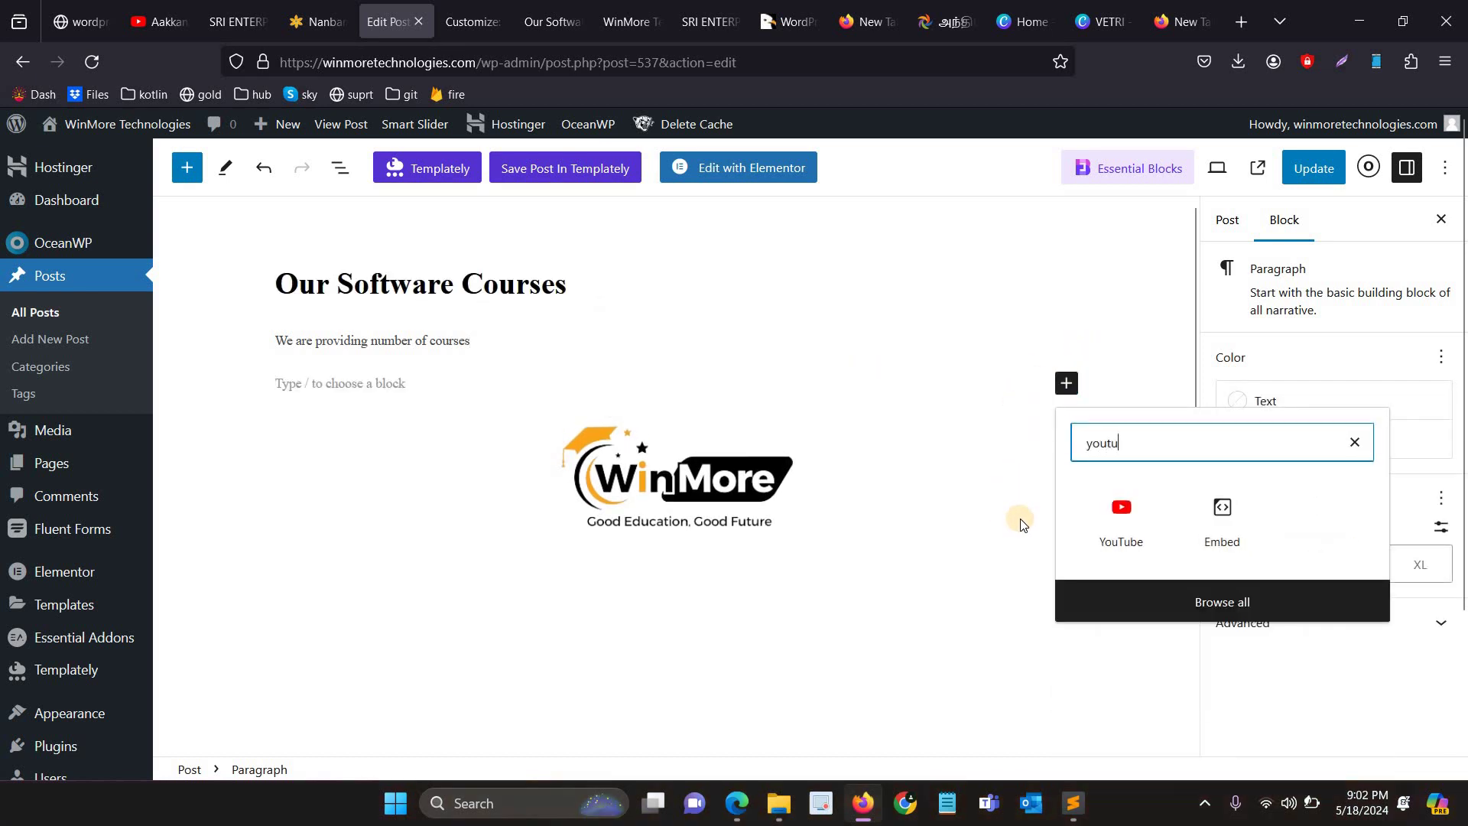
type("vi")
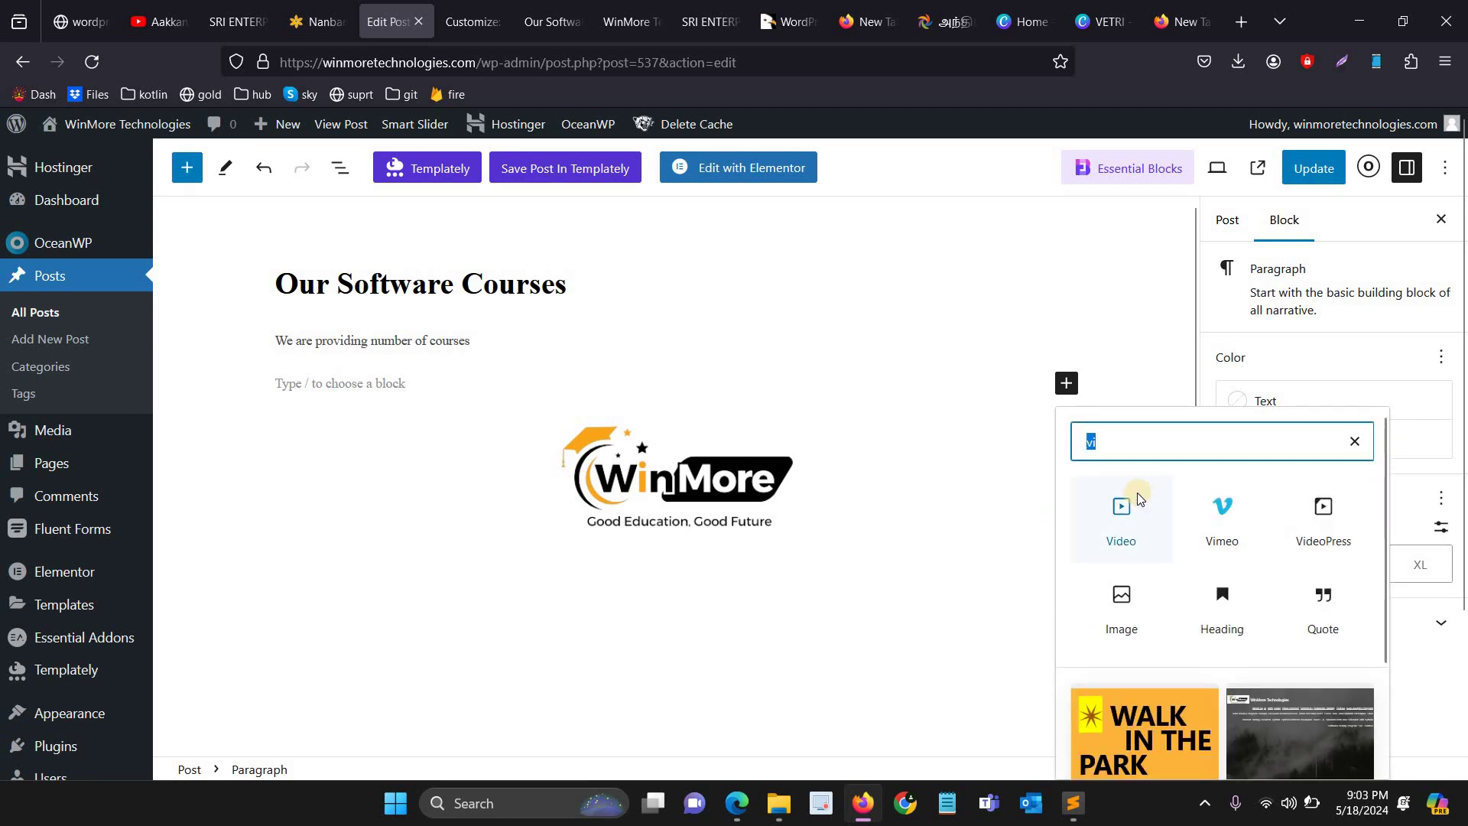
type("youtu")
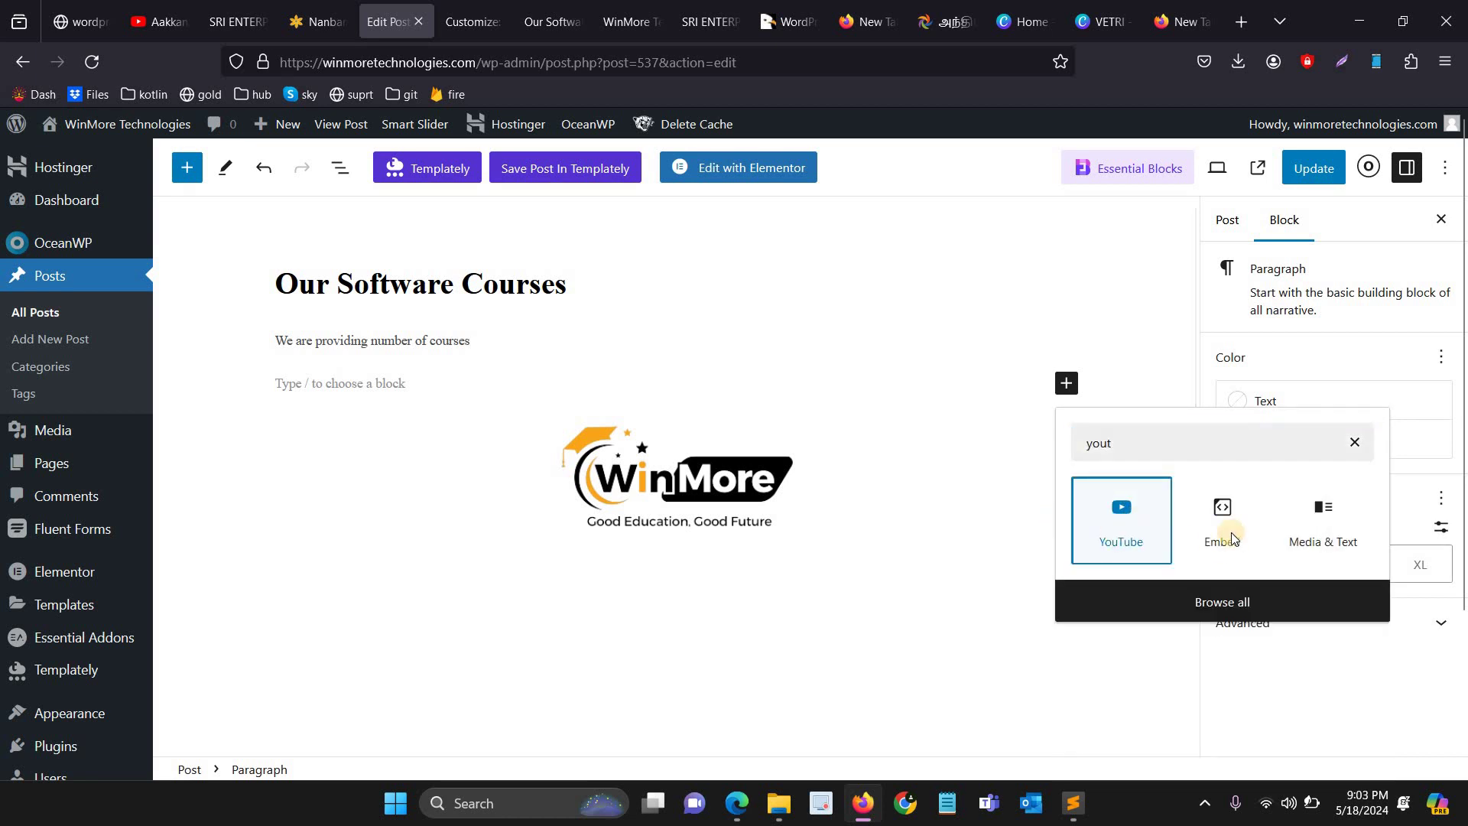
left_click(1121, 510)
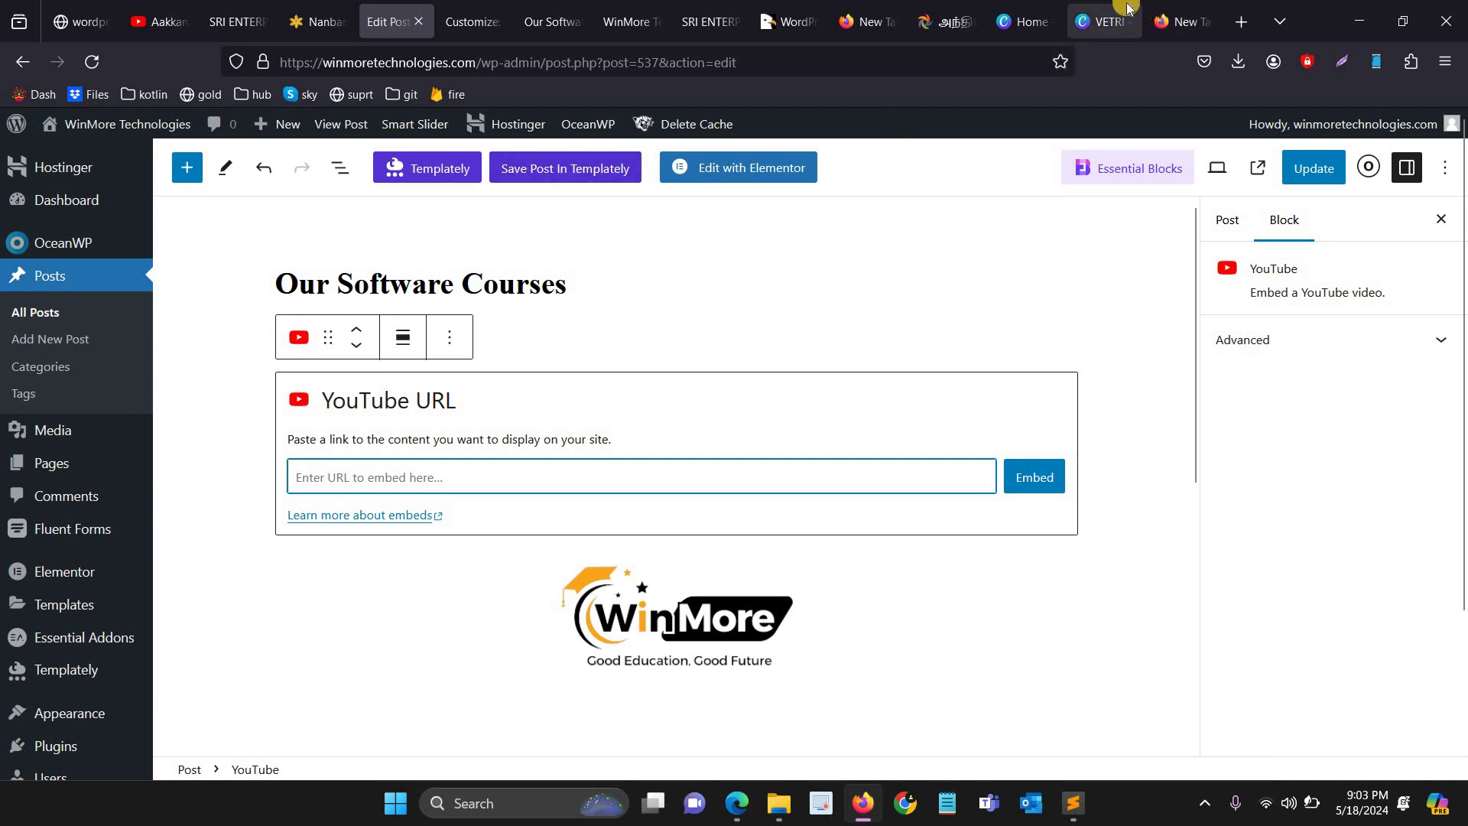
Step: Copy the YouTube video address from a new tab, then return to the post editor
key("ctrl+9")
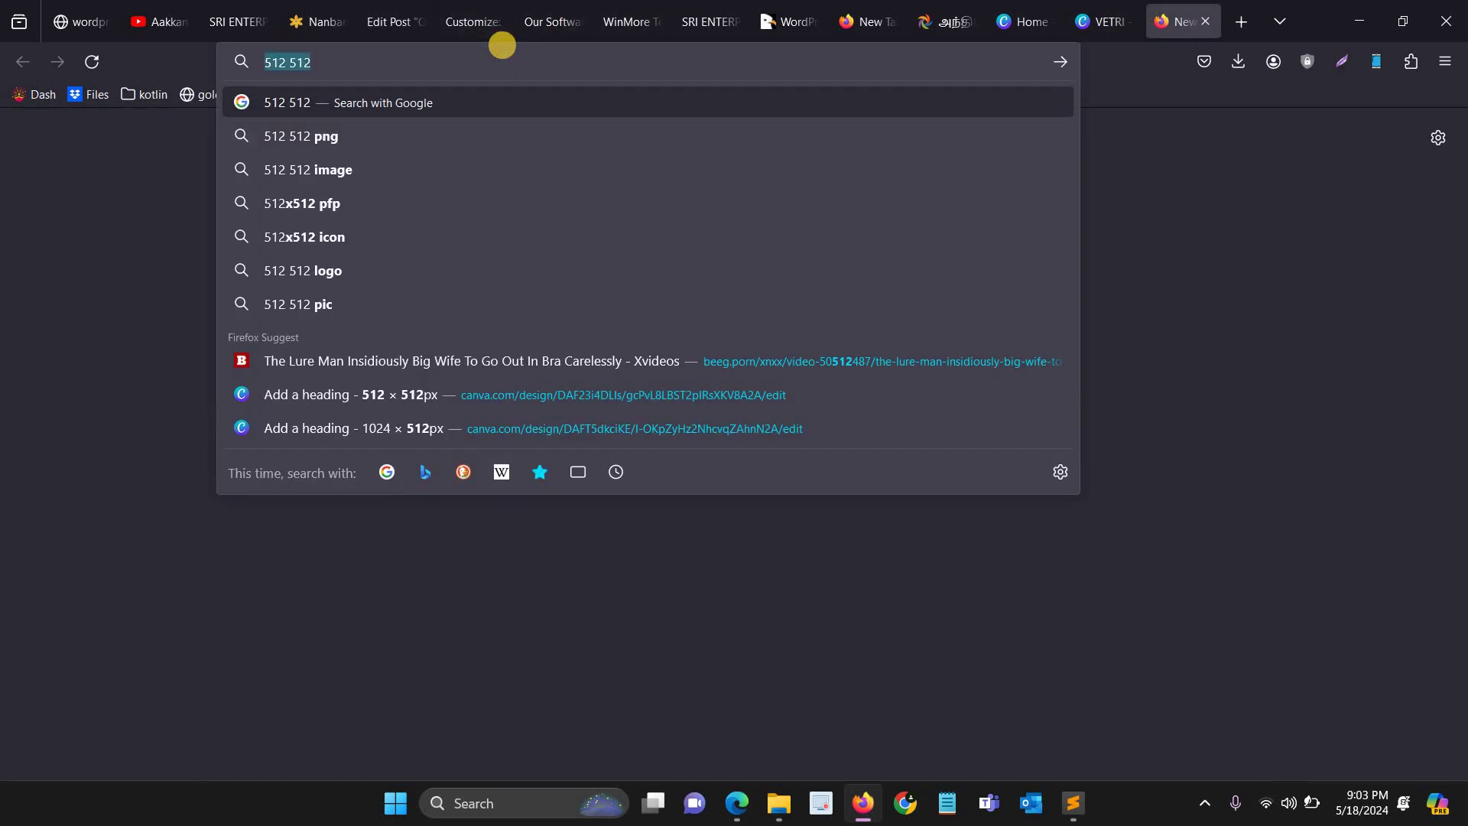
type("yo")
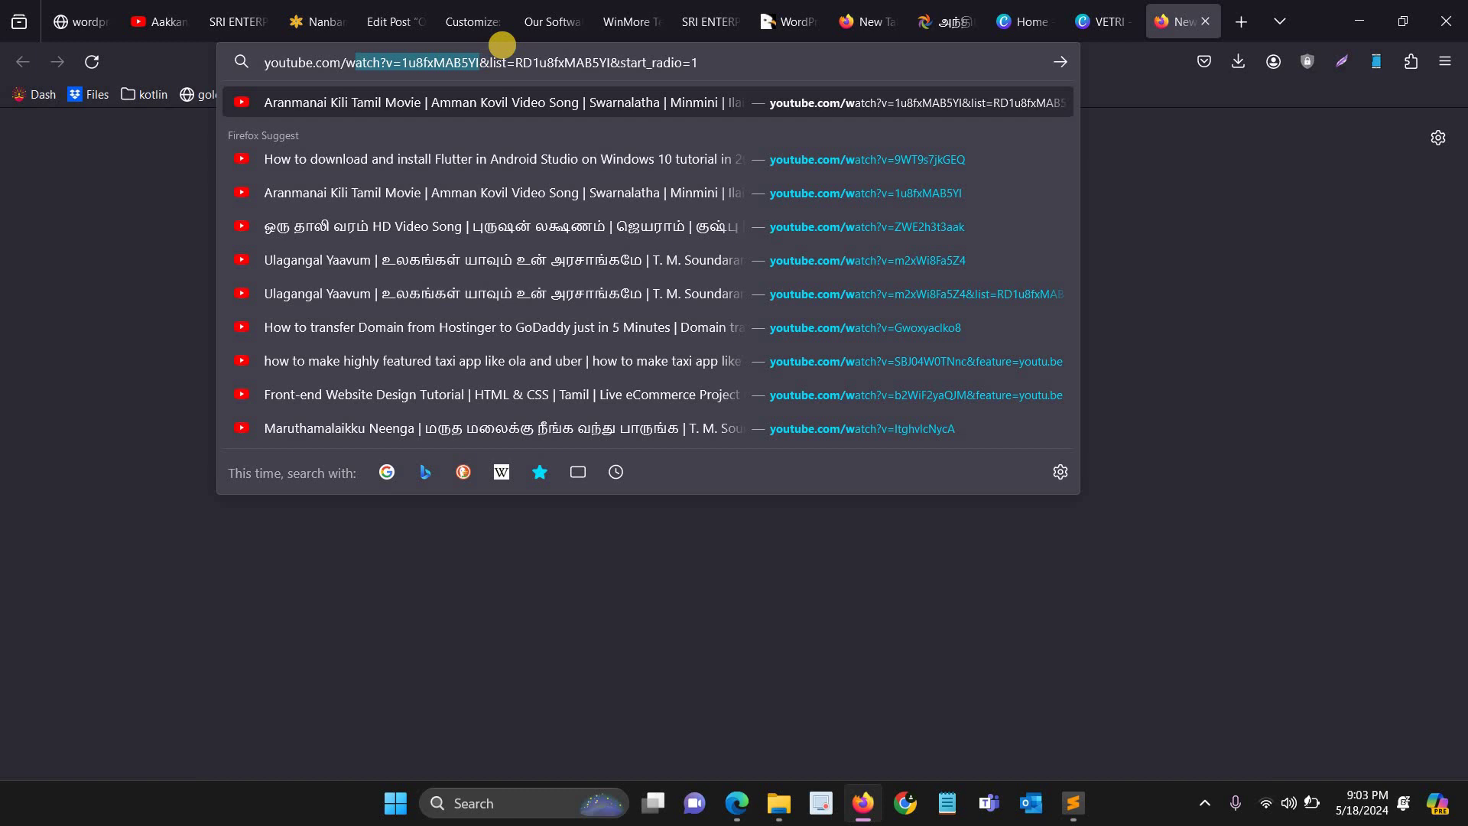
key("ctrl+a")
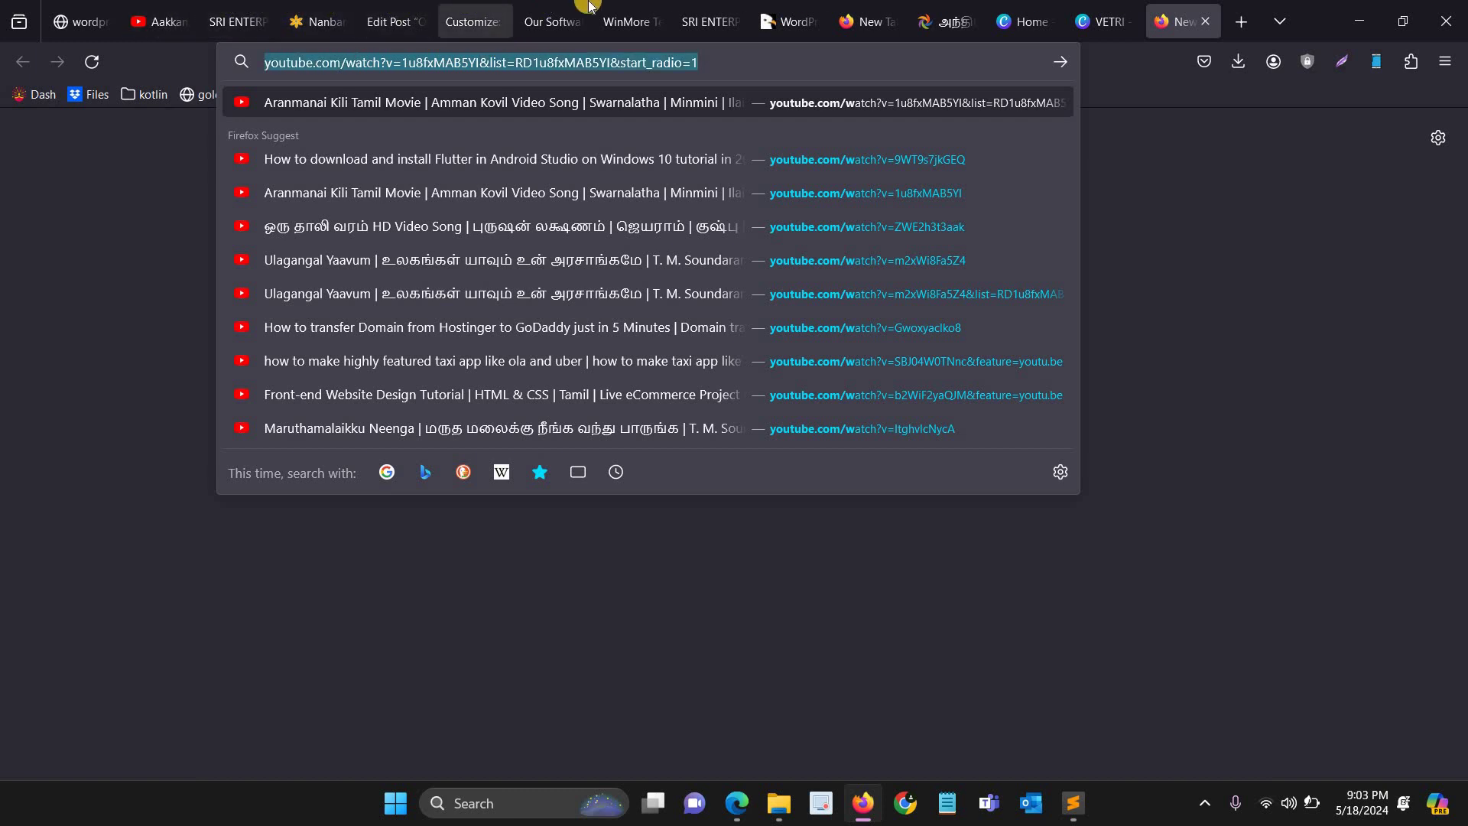
left_click(628, 22)
left_click(473, 21)
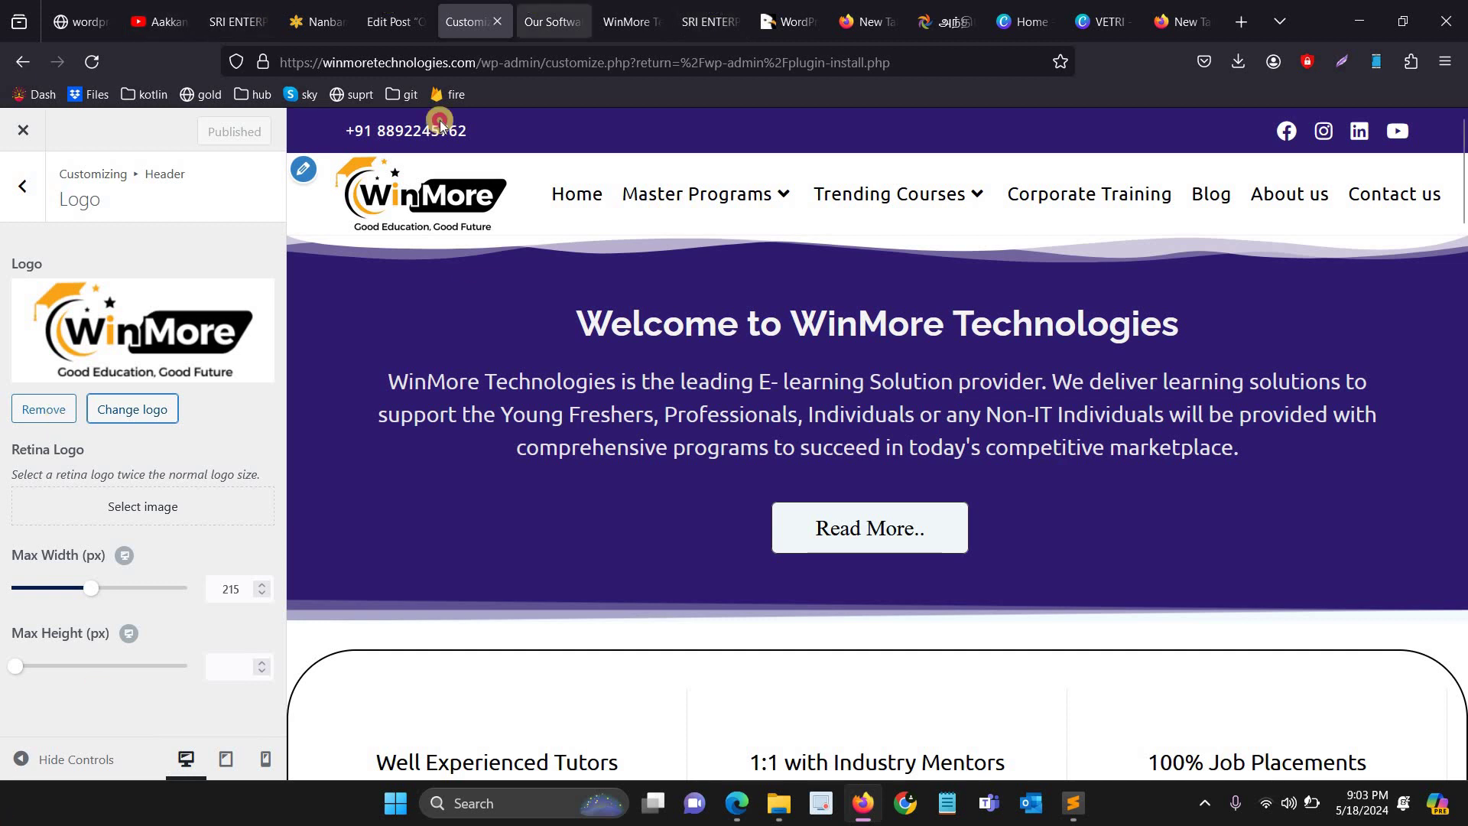
left_click(390, 21)
Step: Paste the YouTube link into the post so it becomes an embedded video
key("ctrl+v")
key("Return")
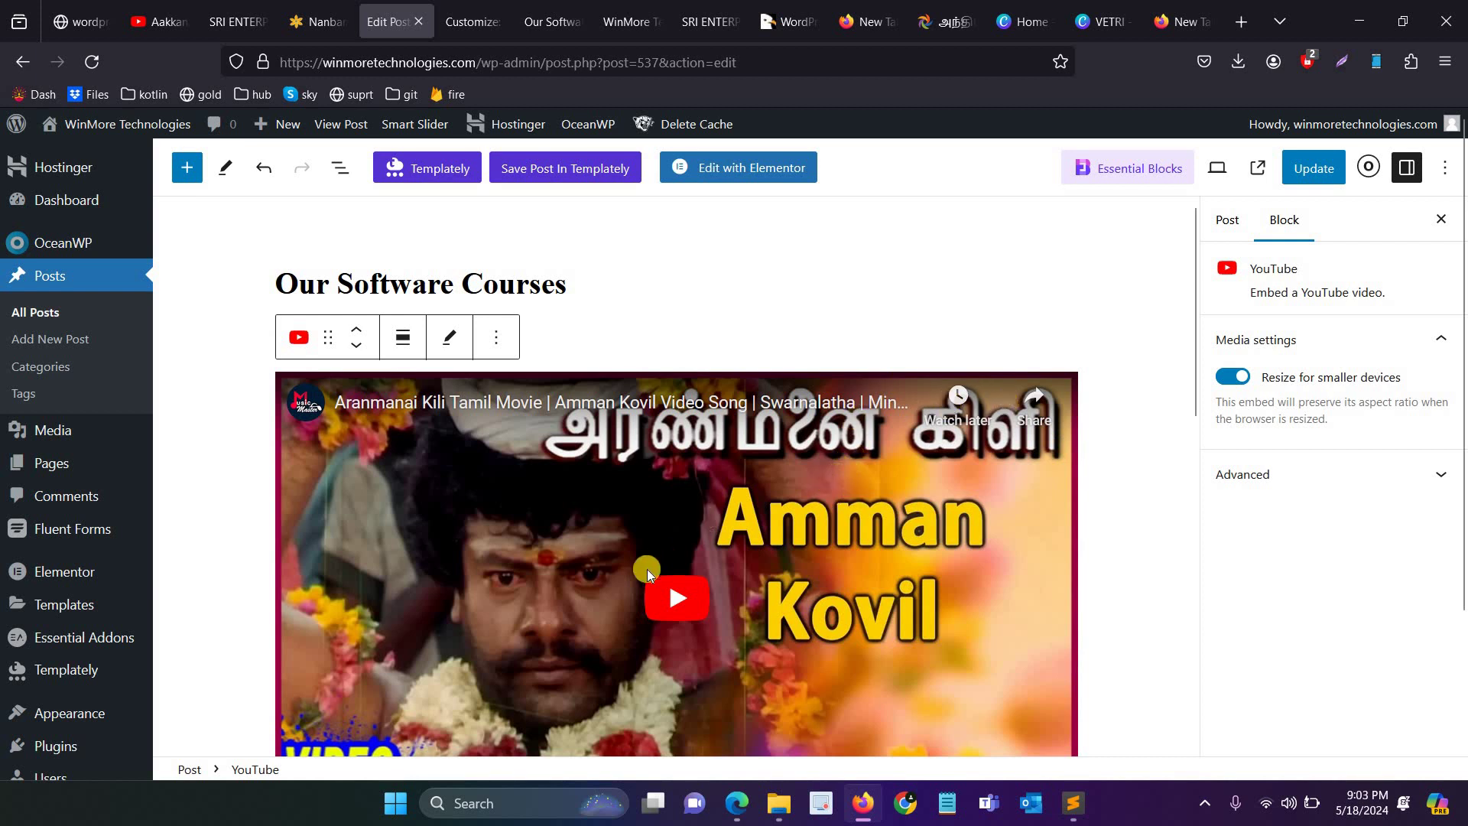
Step: Update the Our Software Courses post with its YouTube embed kept
key("ctrl+z")
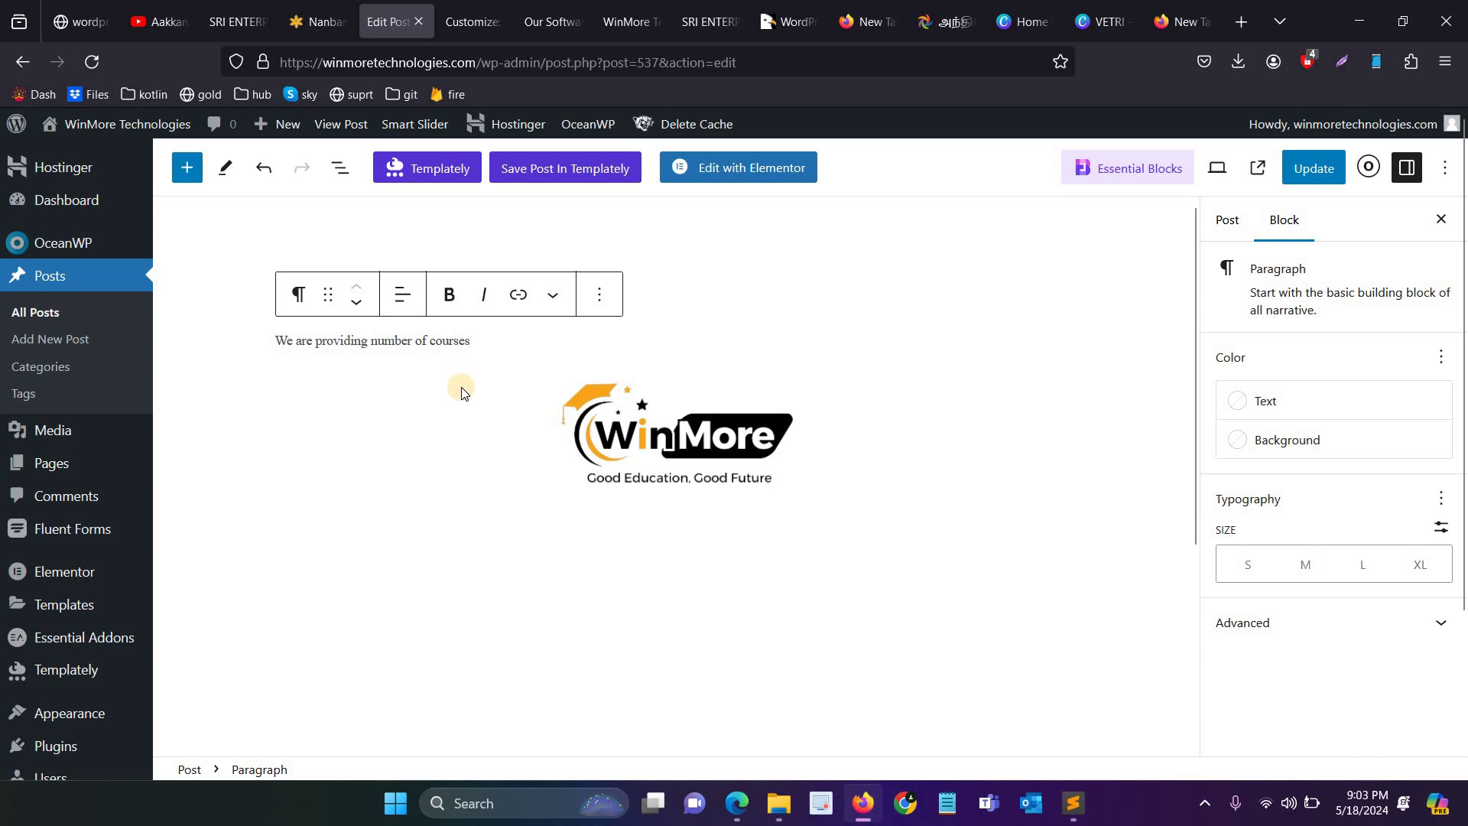
key("ctrl+z")
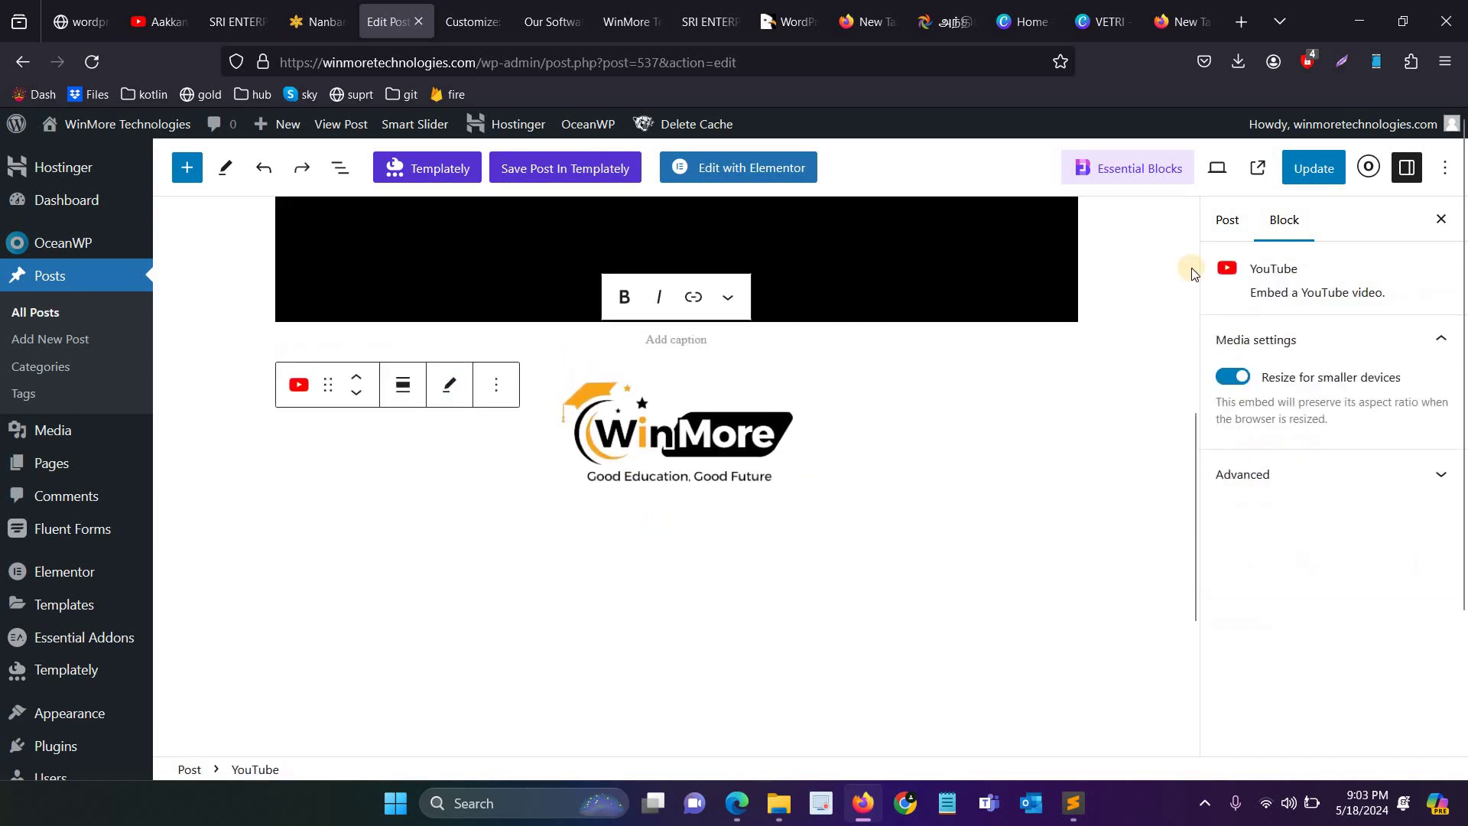
key("ctrl+s")
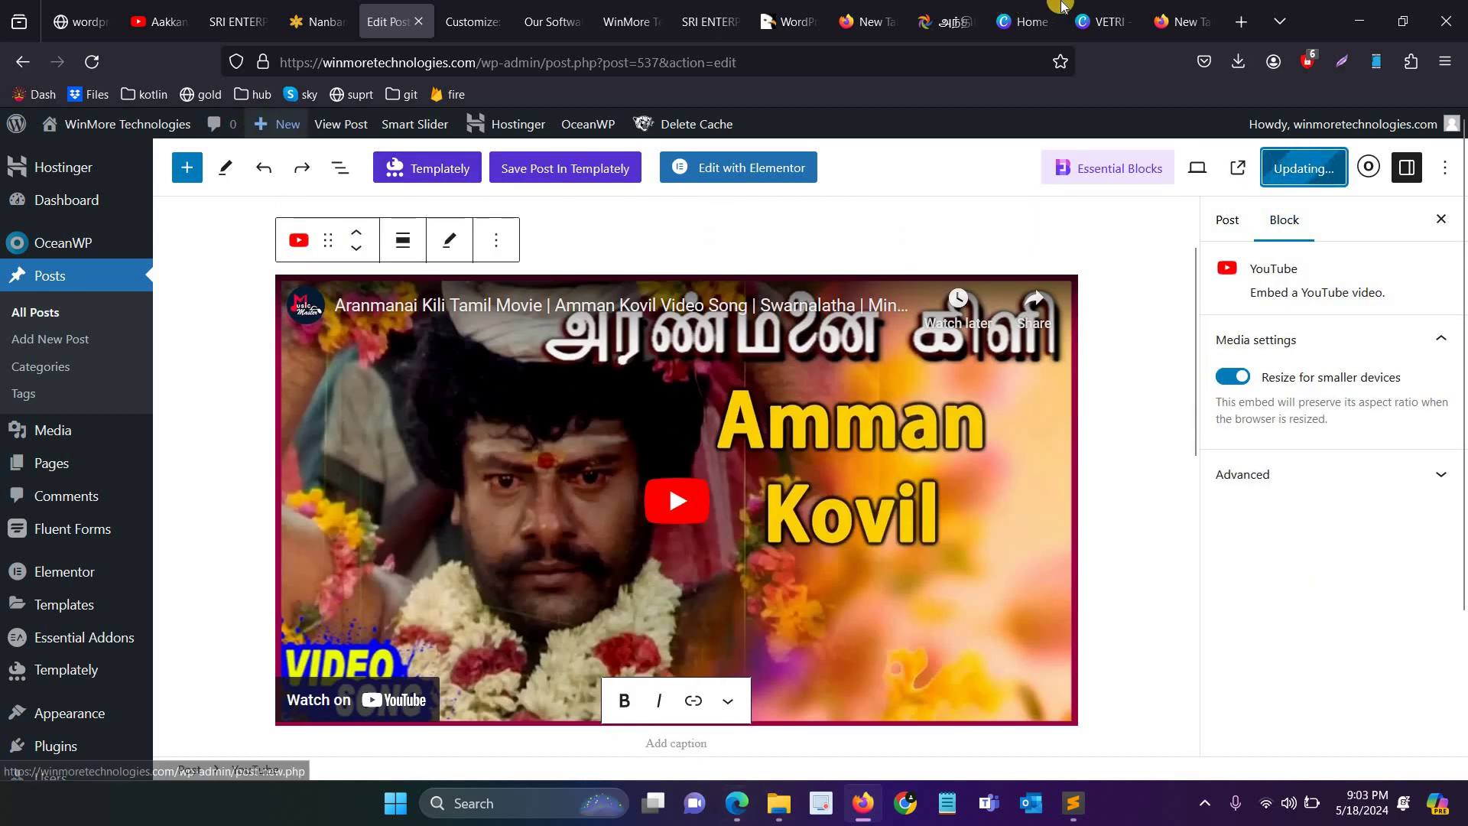
Step: View the Our Software Courses post on the live blog with its video, then return to the chapters
key("ctrl+8")
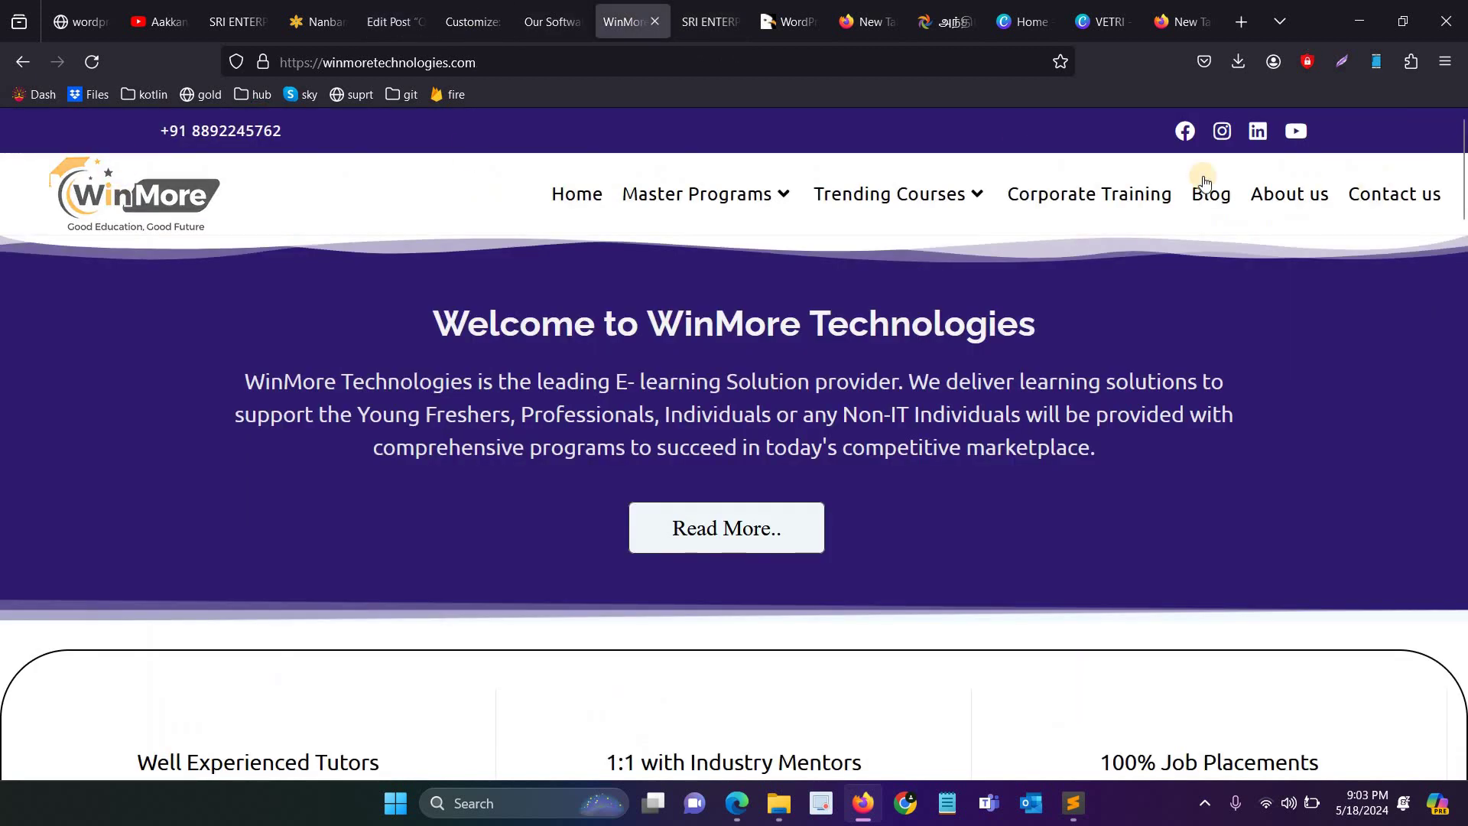
left_click(1208, 197)
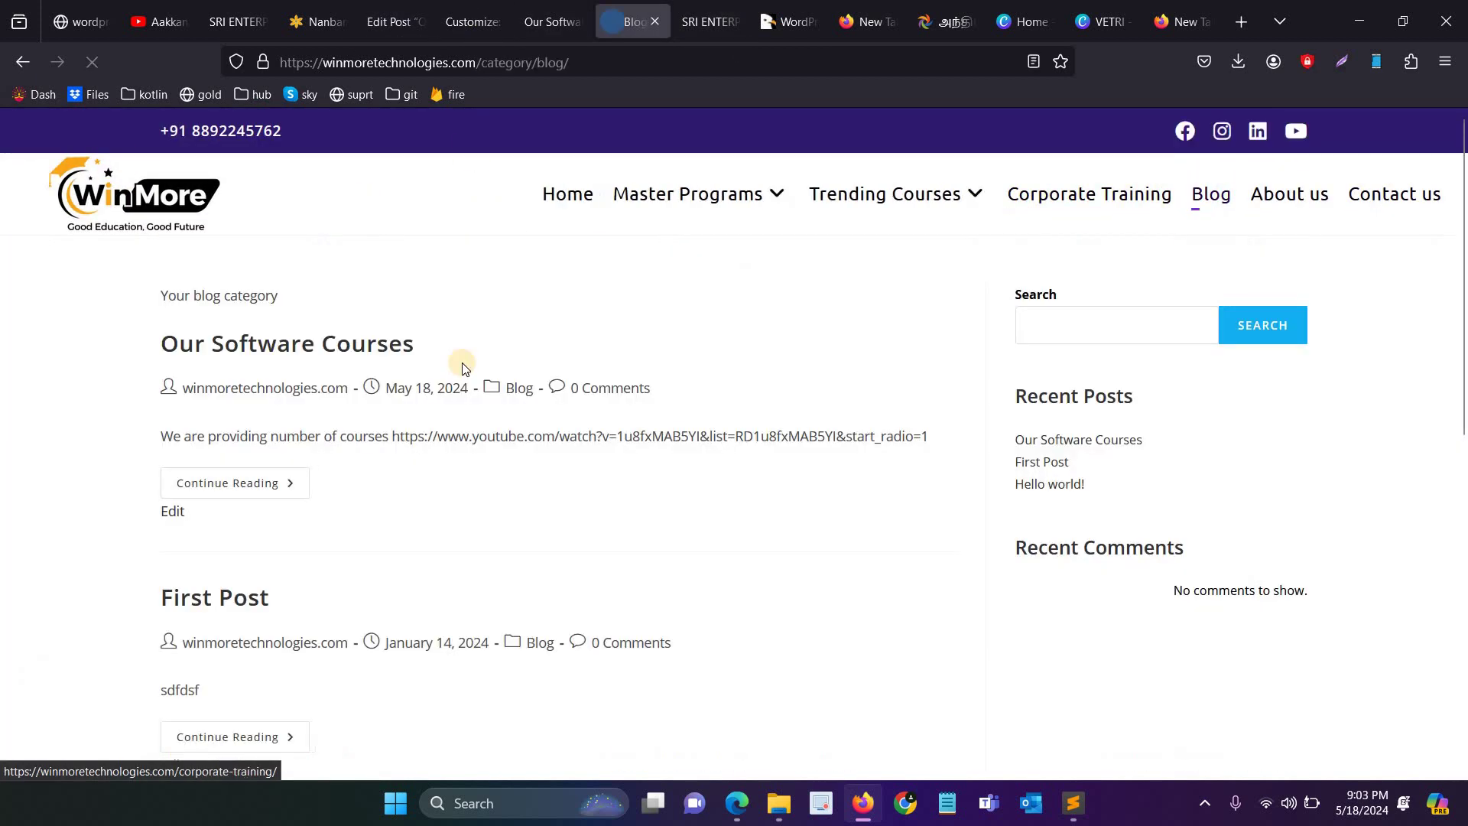
scroll(469, 367, "down", 2)
scroll(489, 322, "up", 1)
scroll(495, 242, "up", 1)
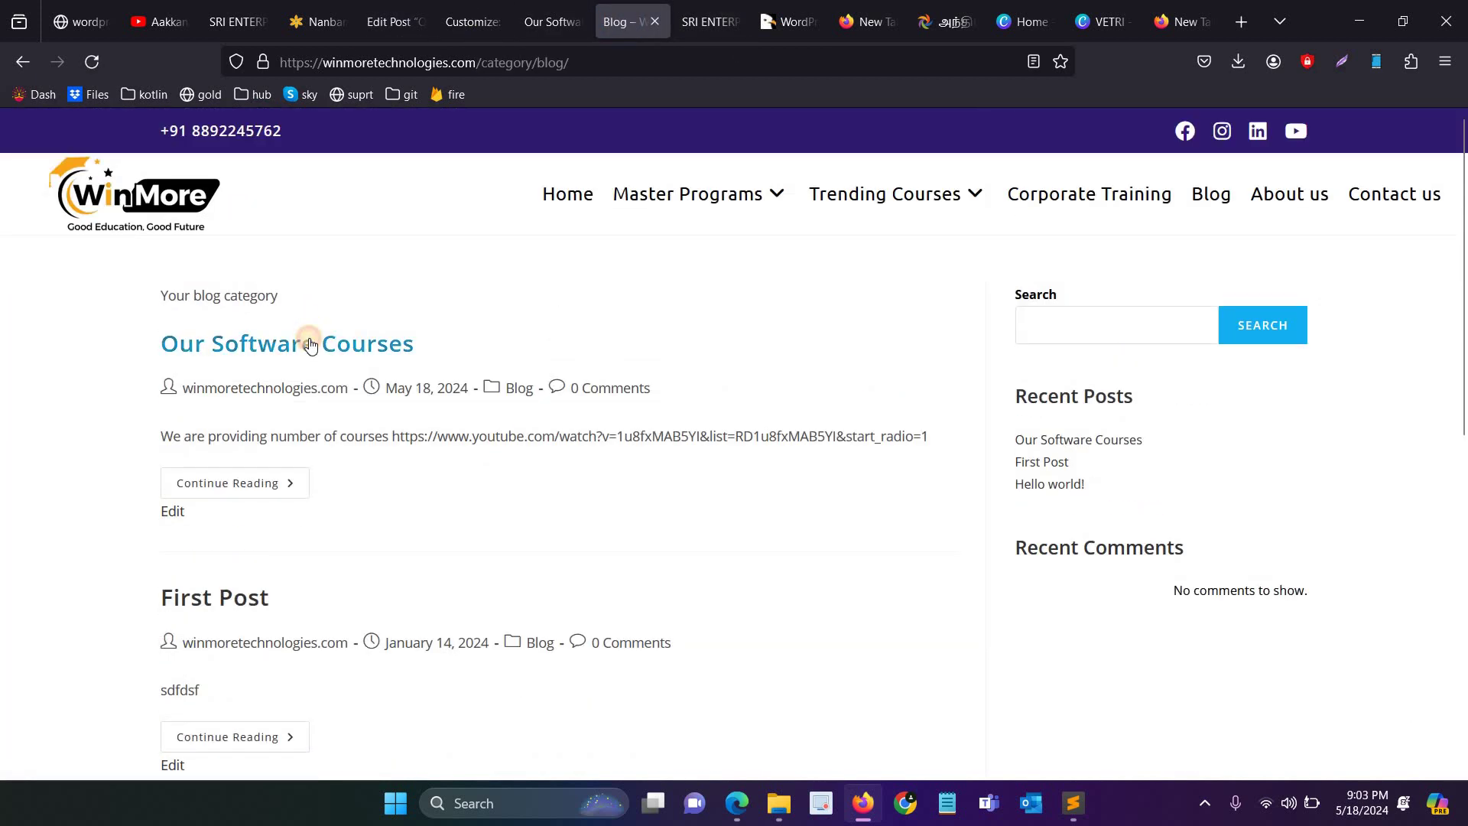
left_click(310, 345)
scroll(375, 428, "down", 5)
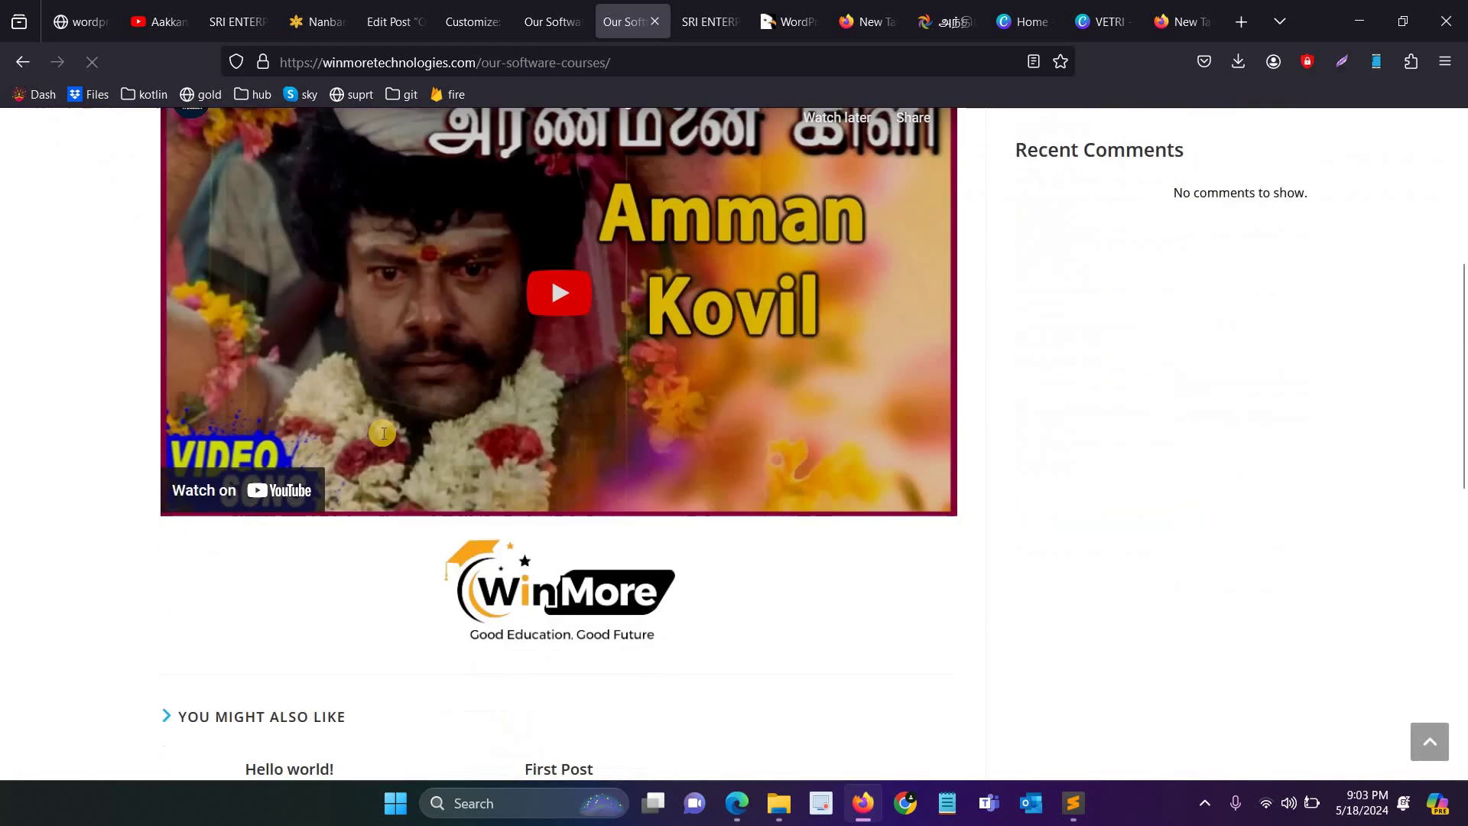
scroll(382, 433, "up", 5)
key("ctrl+1")
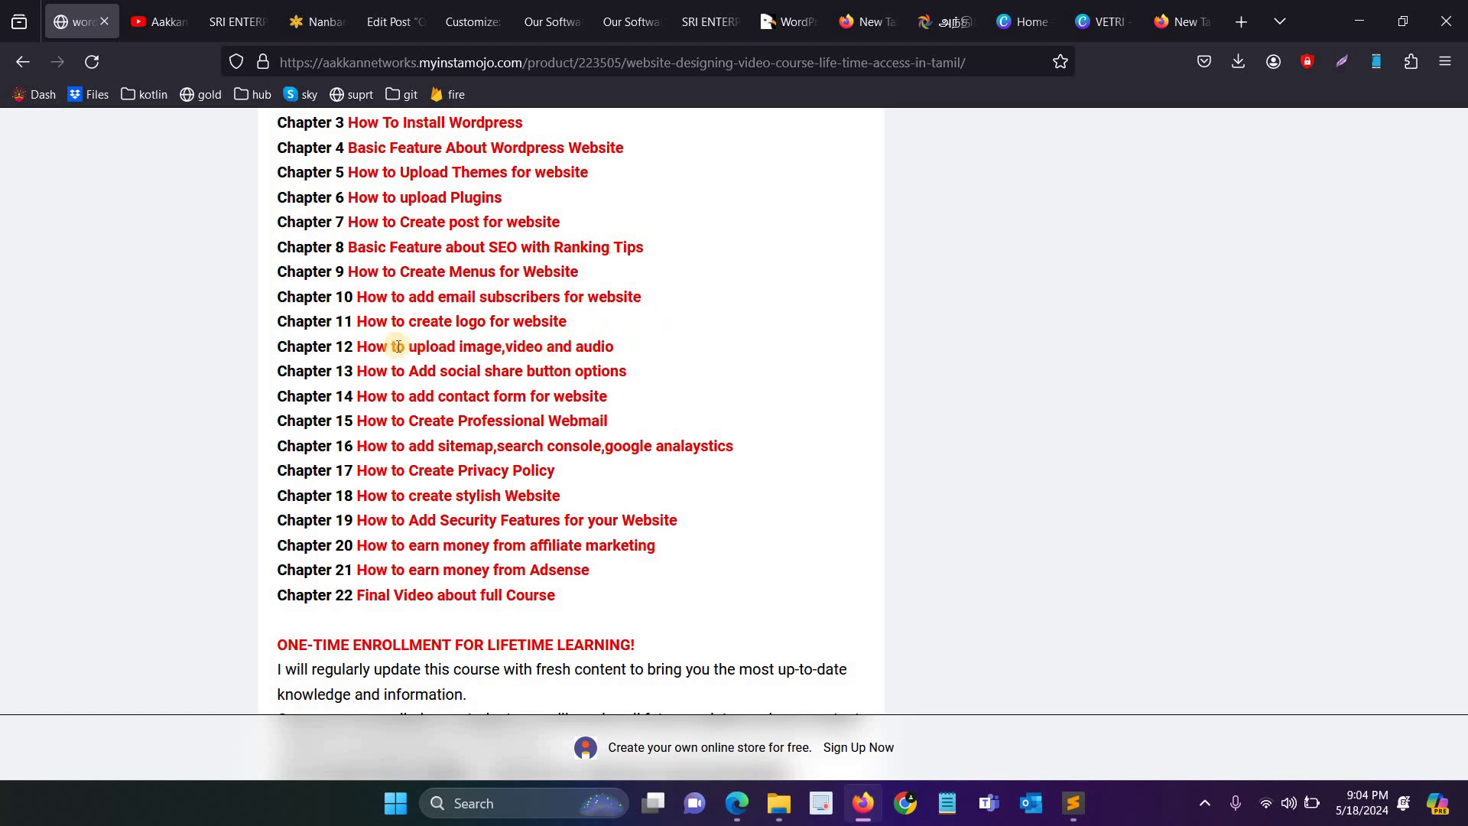
Step: Highlight the Chapter 13 social share buttons topic and go back to WordPress
left_click_drag(356, 371, 650, 375)
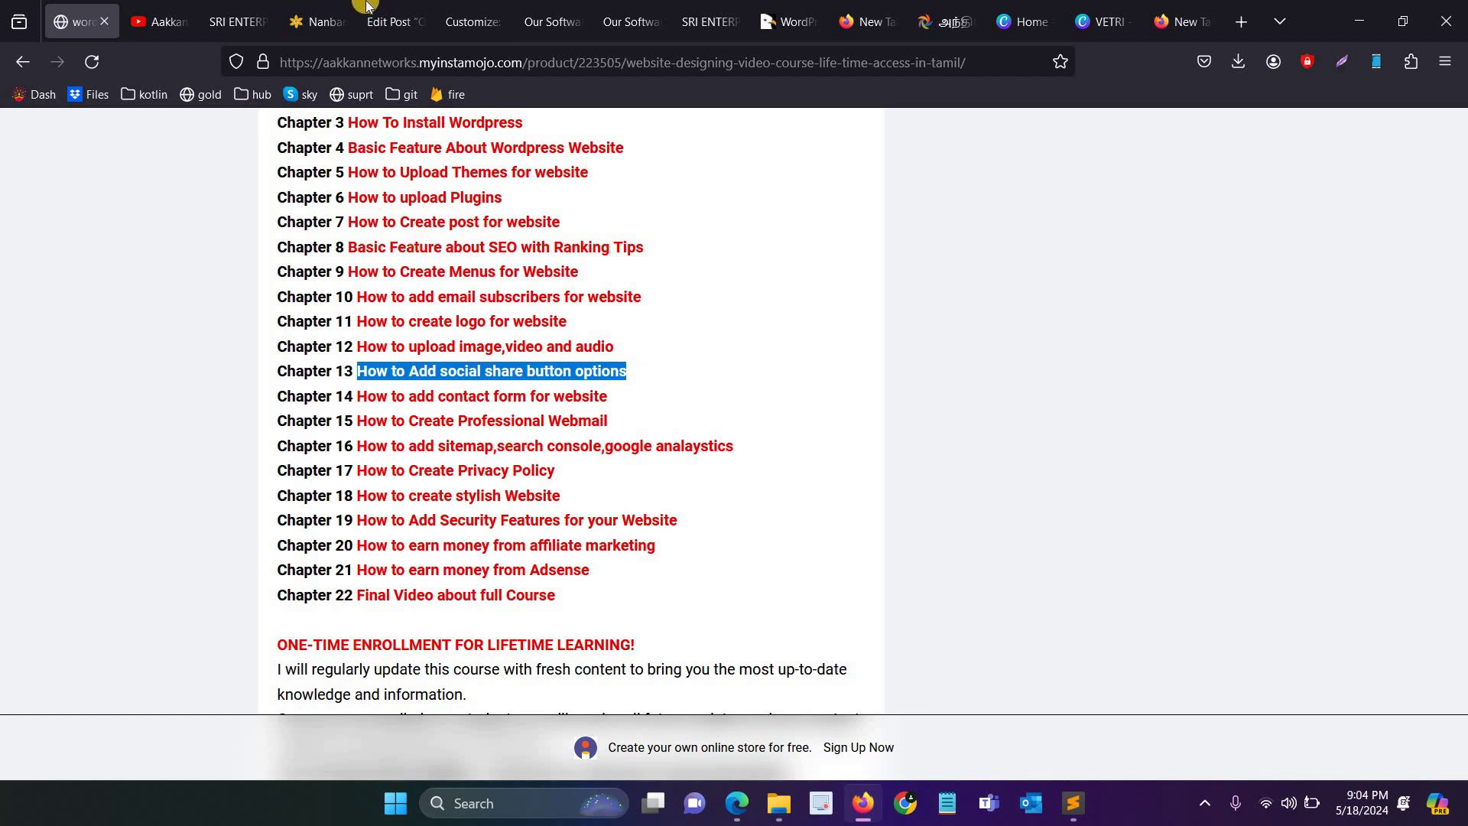
left_click(386, 21)
scroll(98, 559, "down", 3)
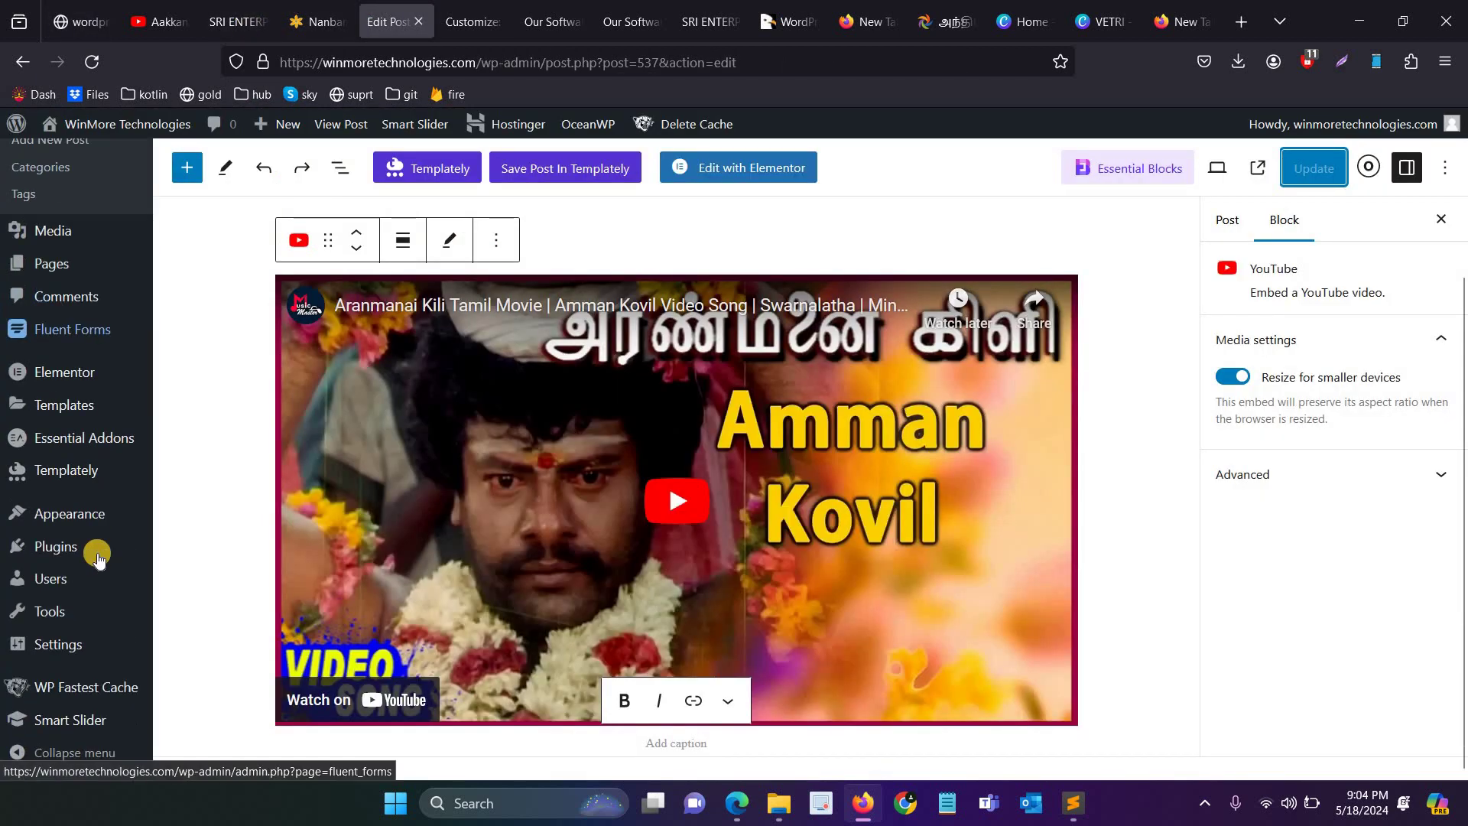
Step: Search new plugins for 'social share' and open Social Media Share Buttons & Social Sharing Icons
mouse_move(98, 559)
left_click(196, 563)
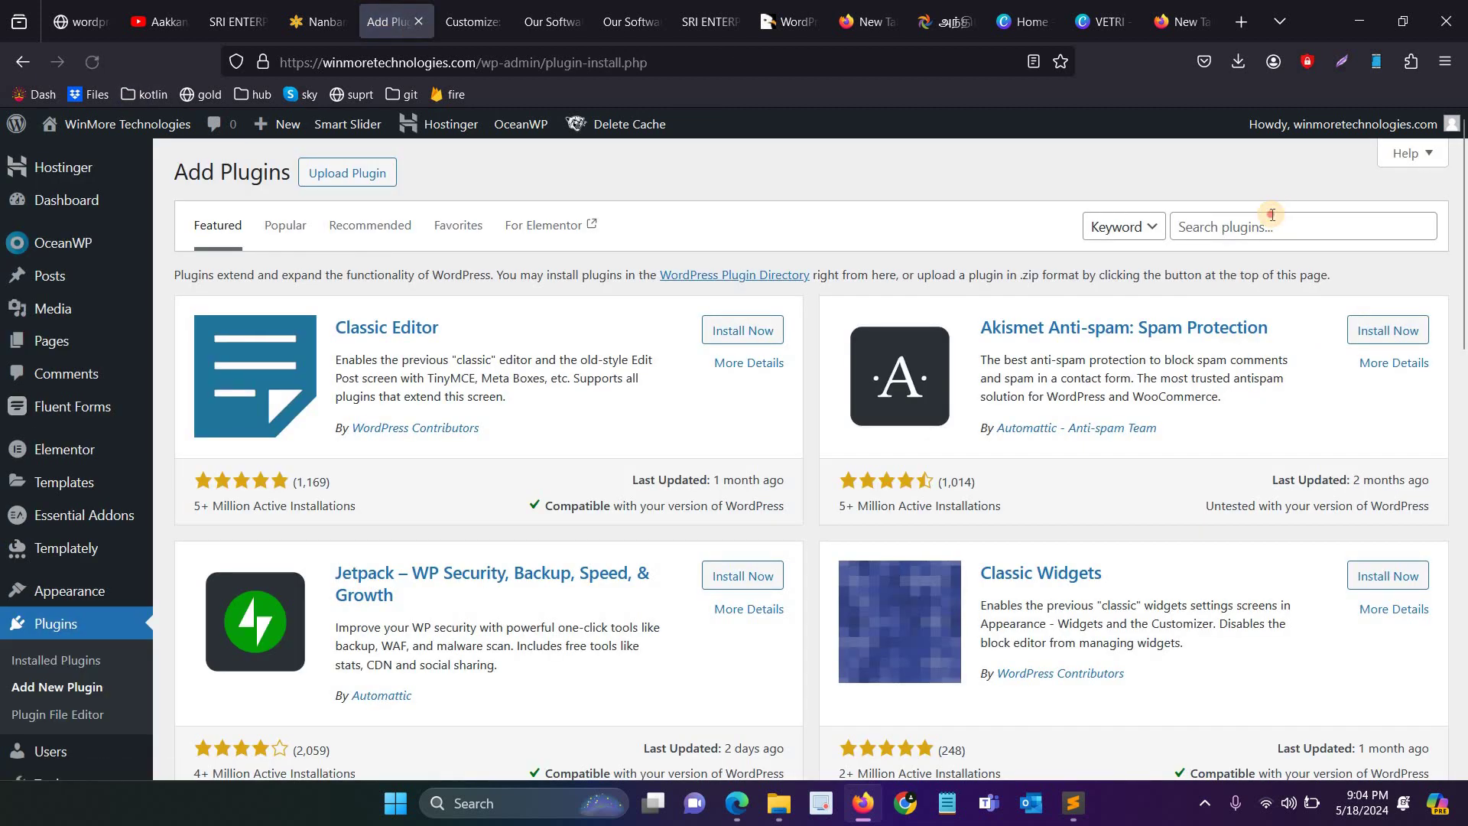
type("social m")
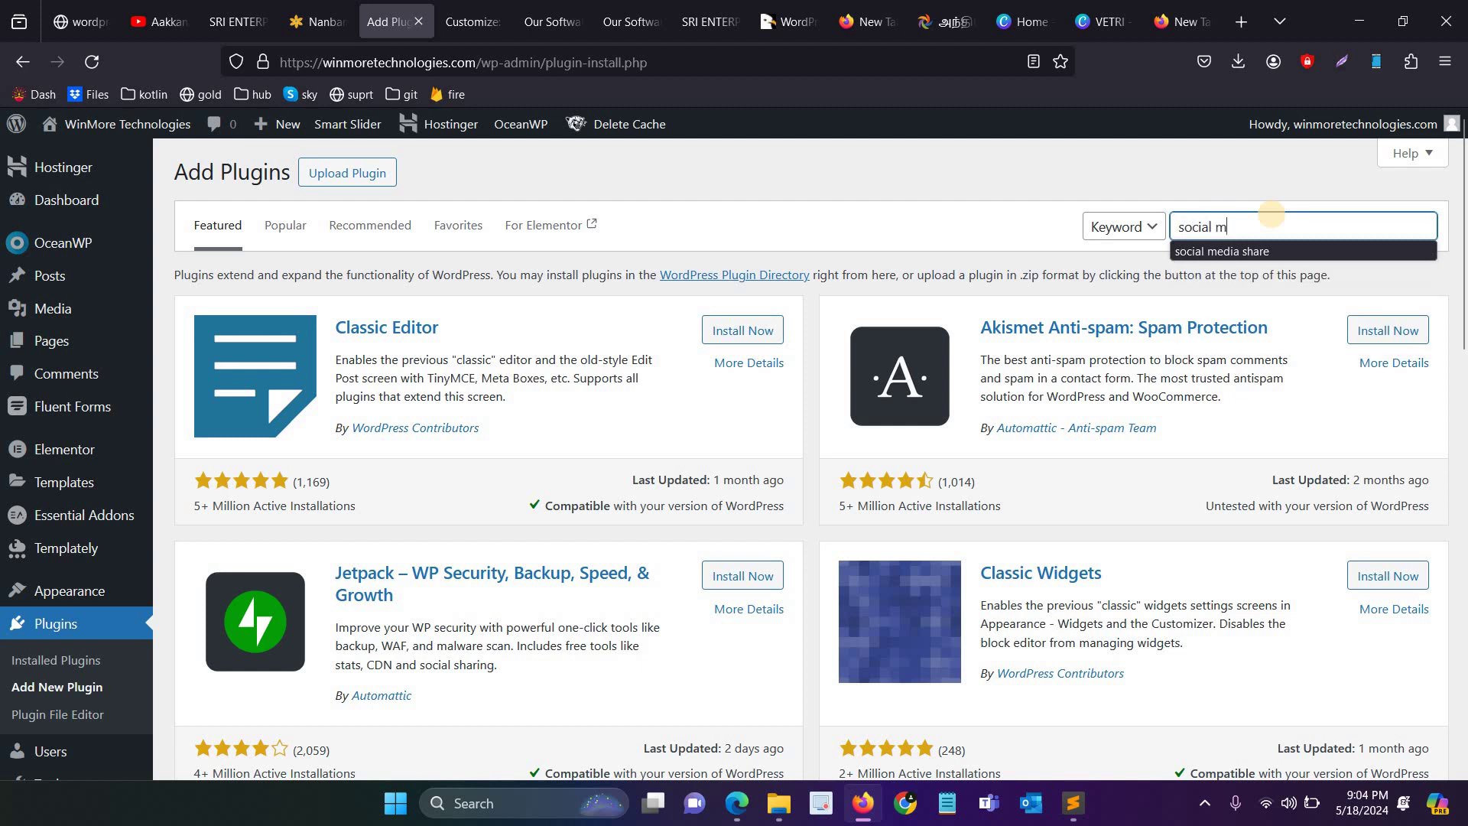
key("BackSpace")
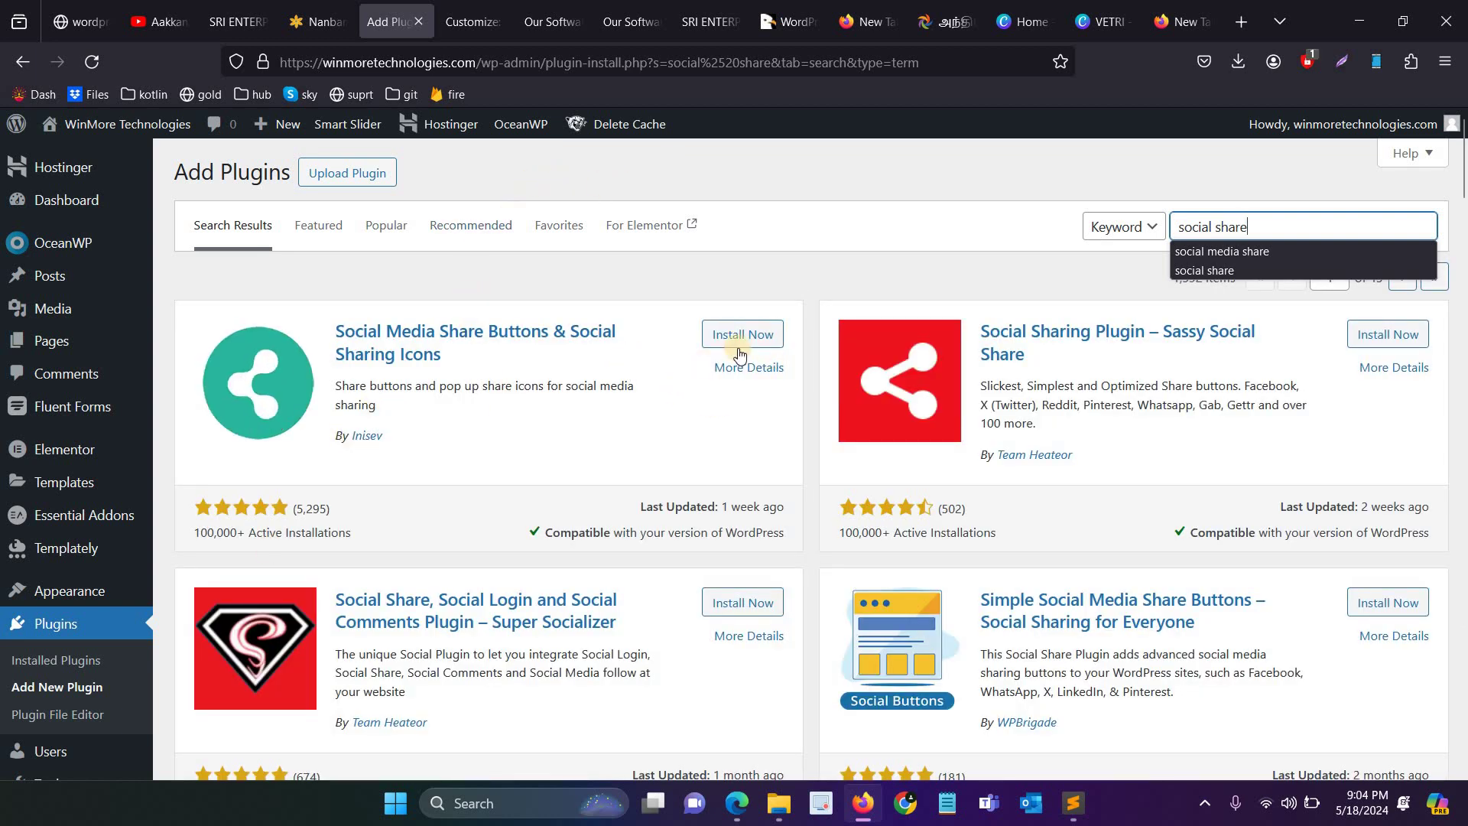
left_click(432, 333)
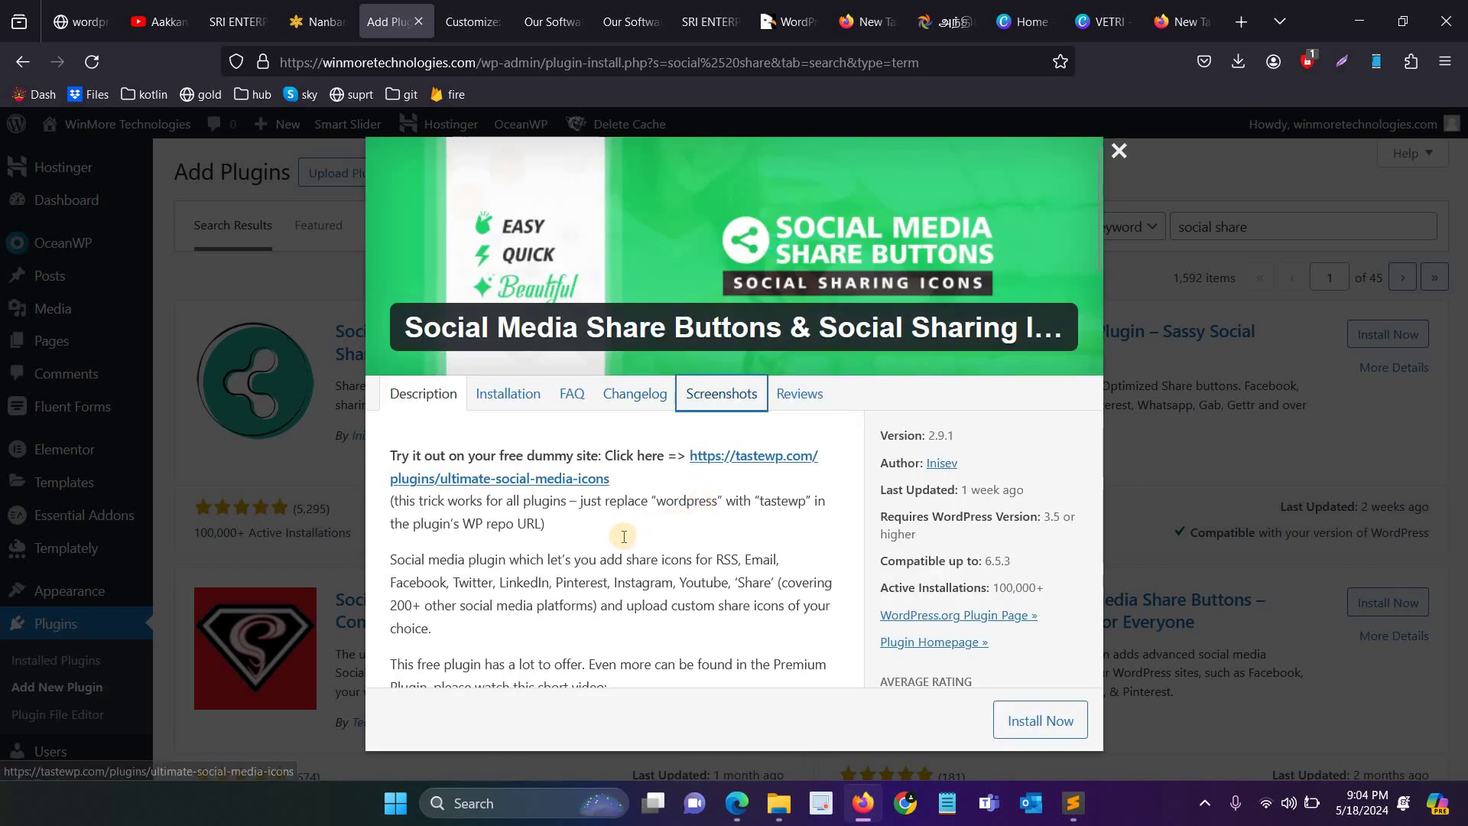
Step: Look through the plugin's Changelog and Screenshots, check the course list, then close the details
scroll(627, 536, "down", 2)
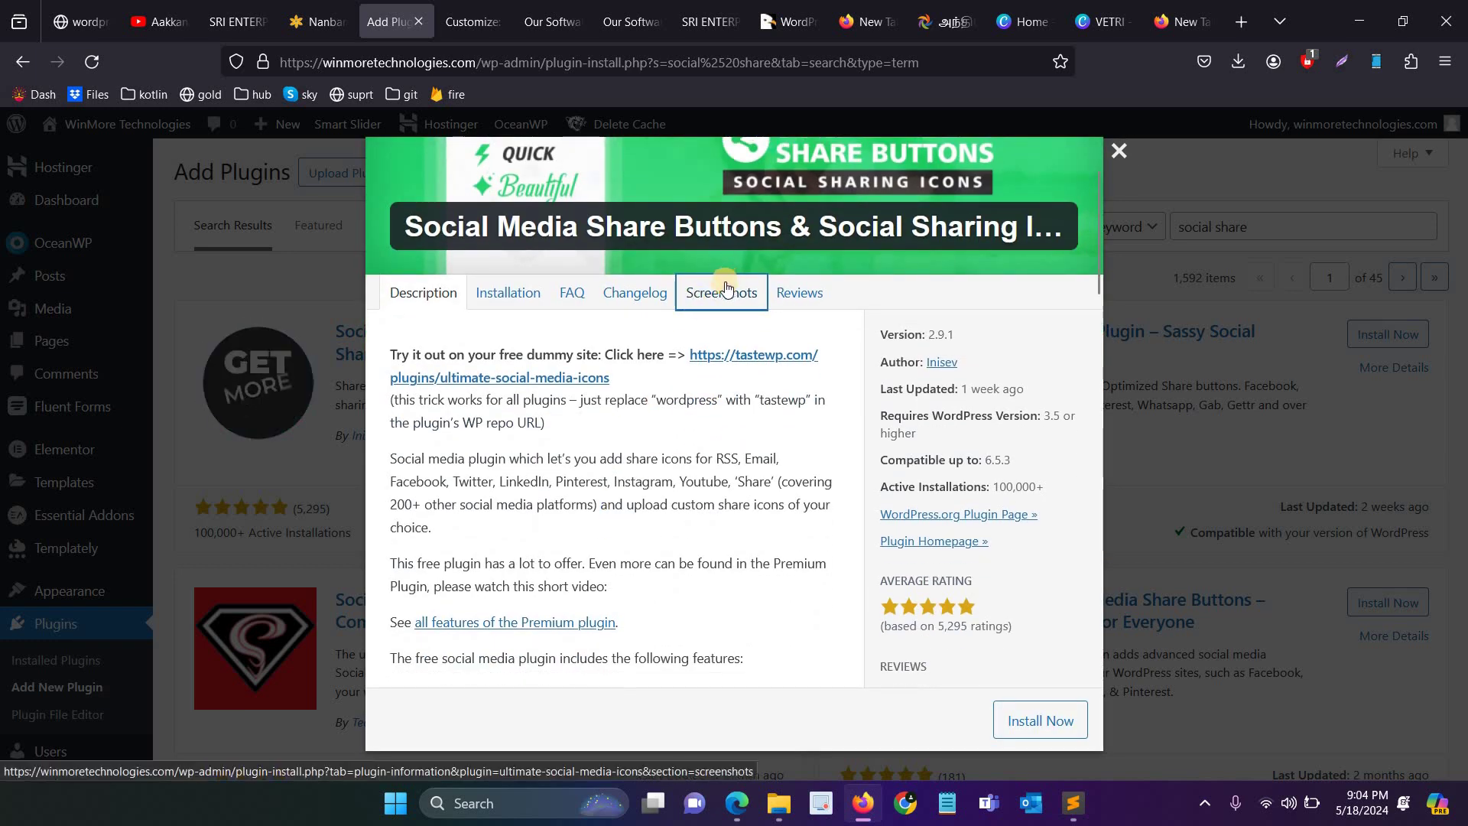
scroll(697, 356, "down", 10)
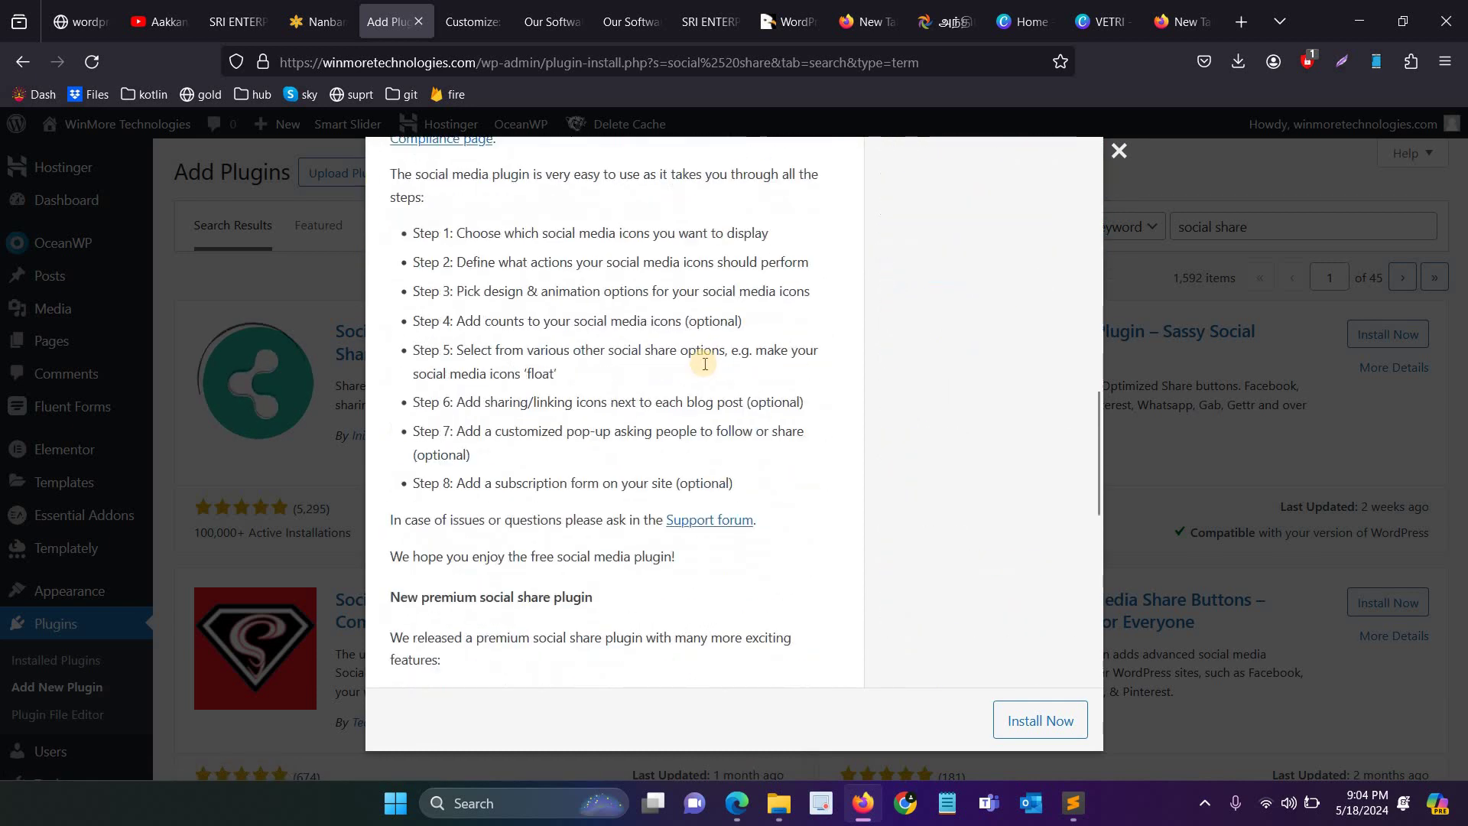
scroll(642, 379, "up", 8)
scroll(633, 388, "up", 4)
left_click(635, 393)
left_click(721, 393)
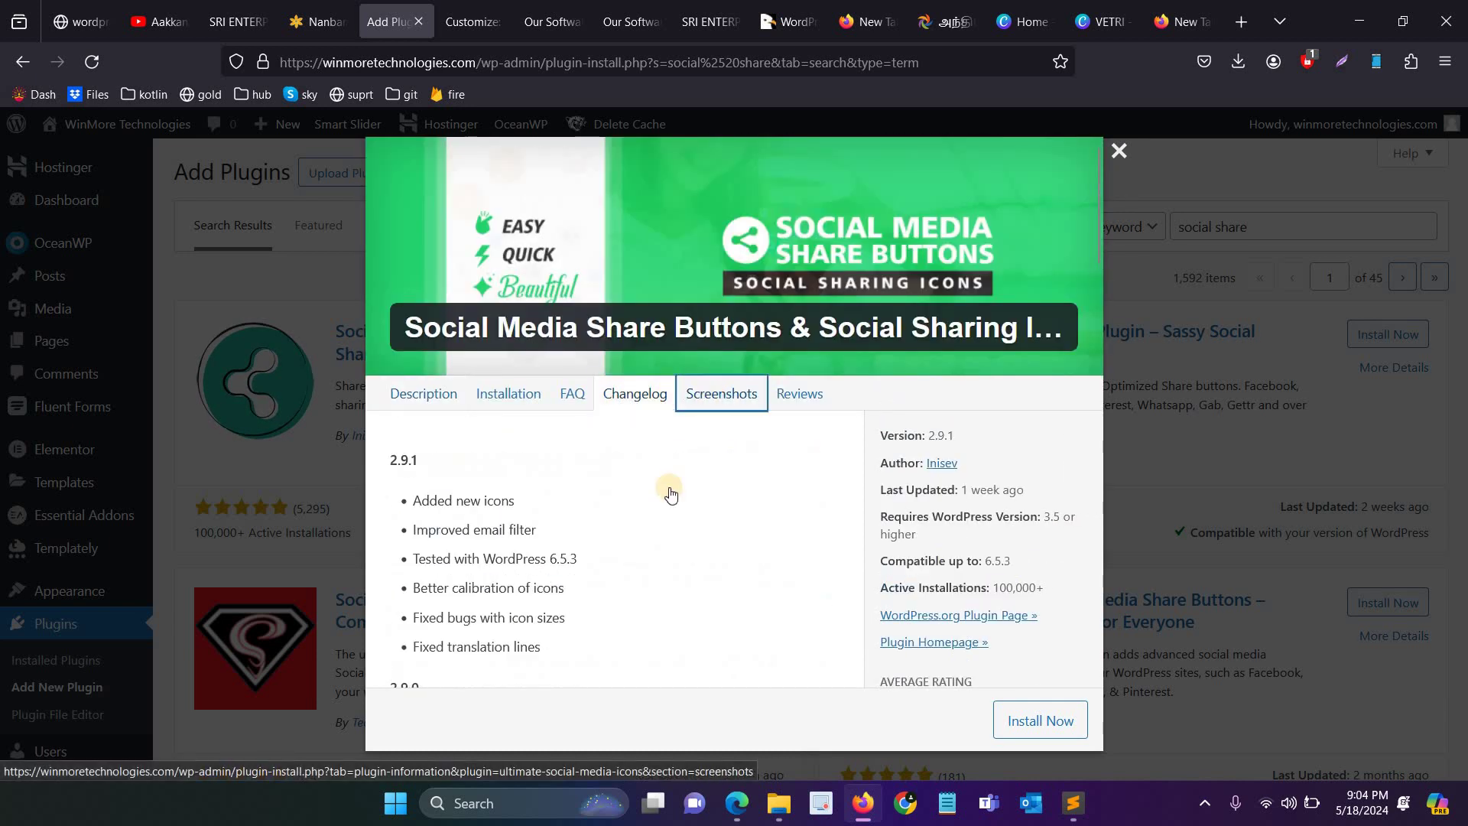
scroll(656, 500, "down", 15)
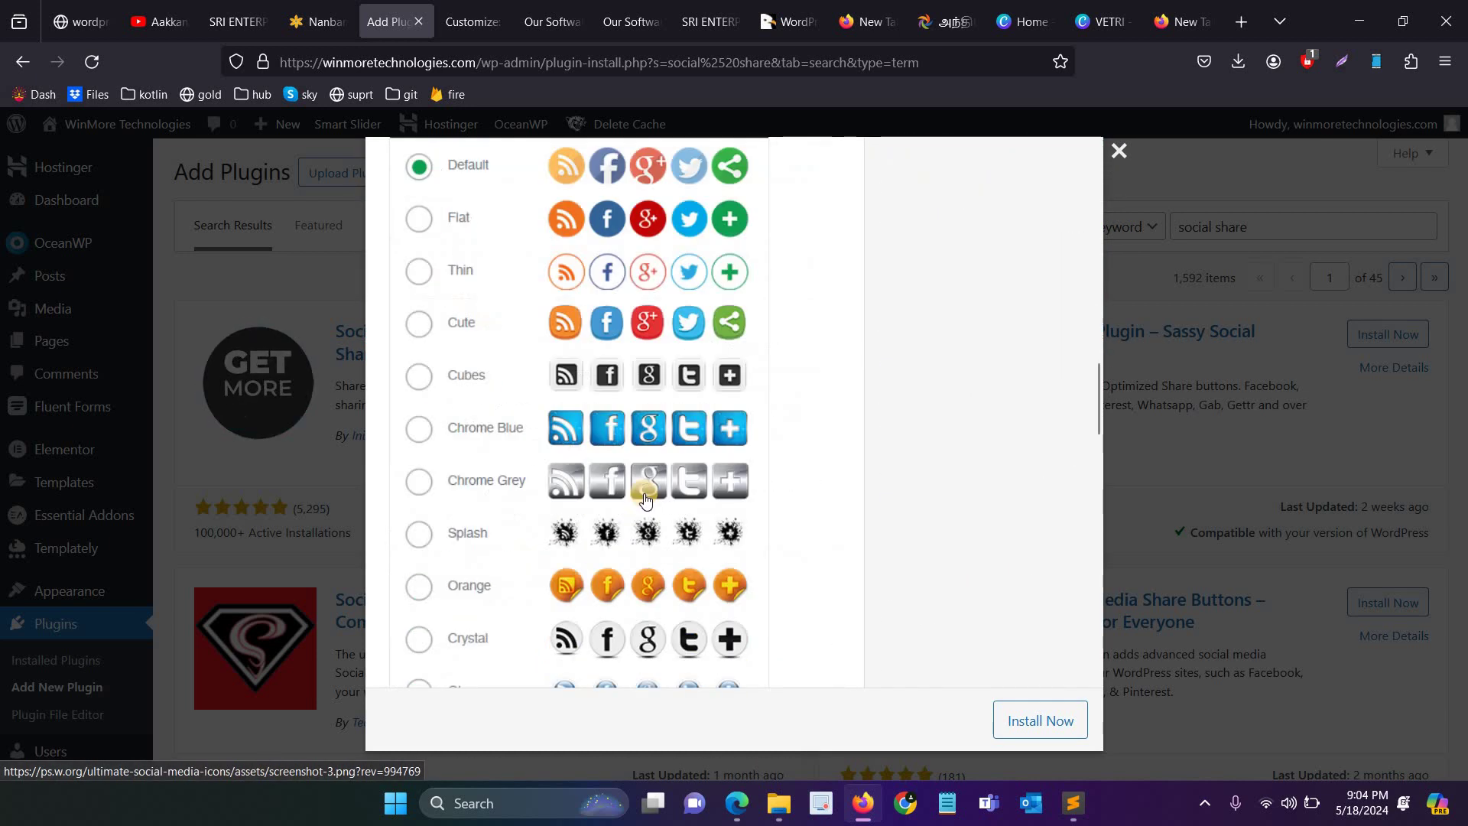
scroll(646, 491, "up", 15)
left_click(81, 22)
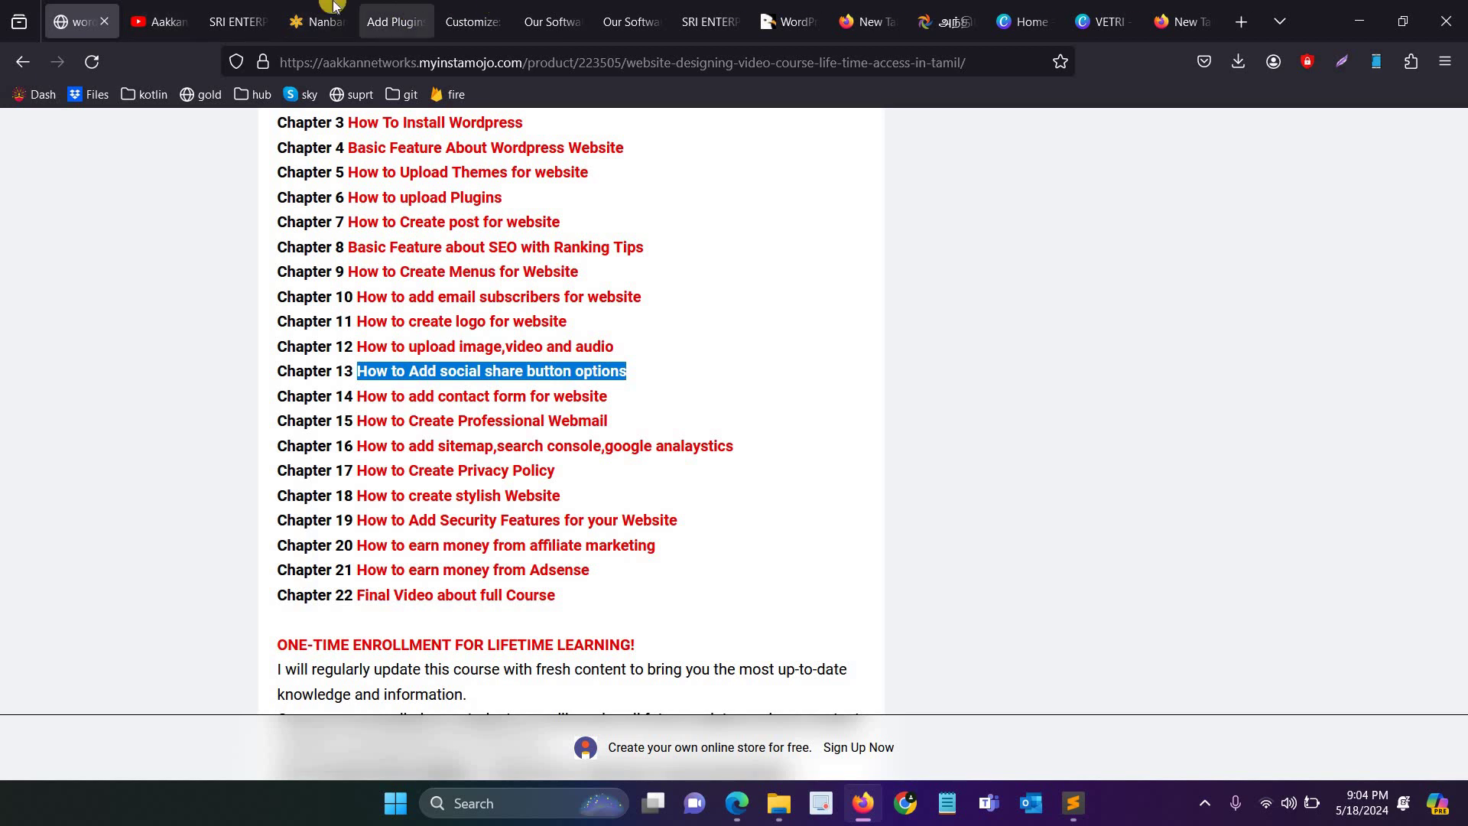
left_click(391, 21)
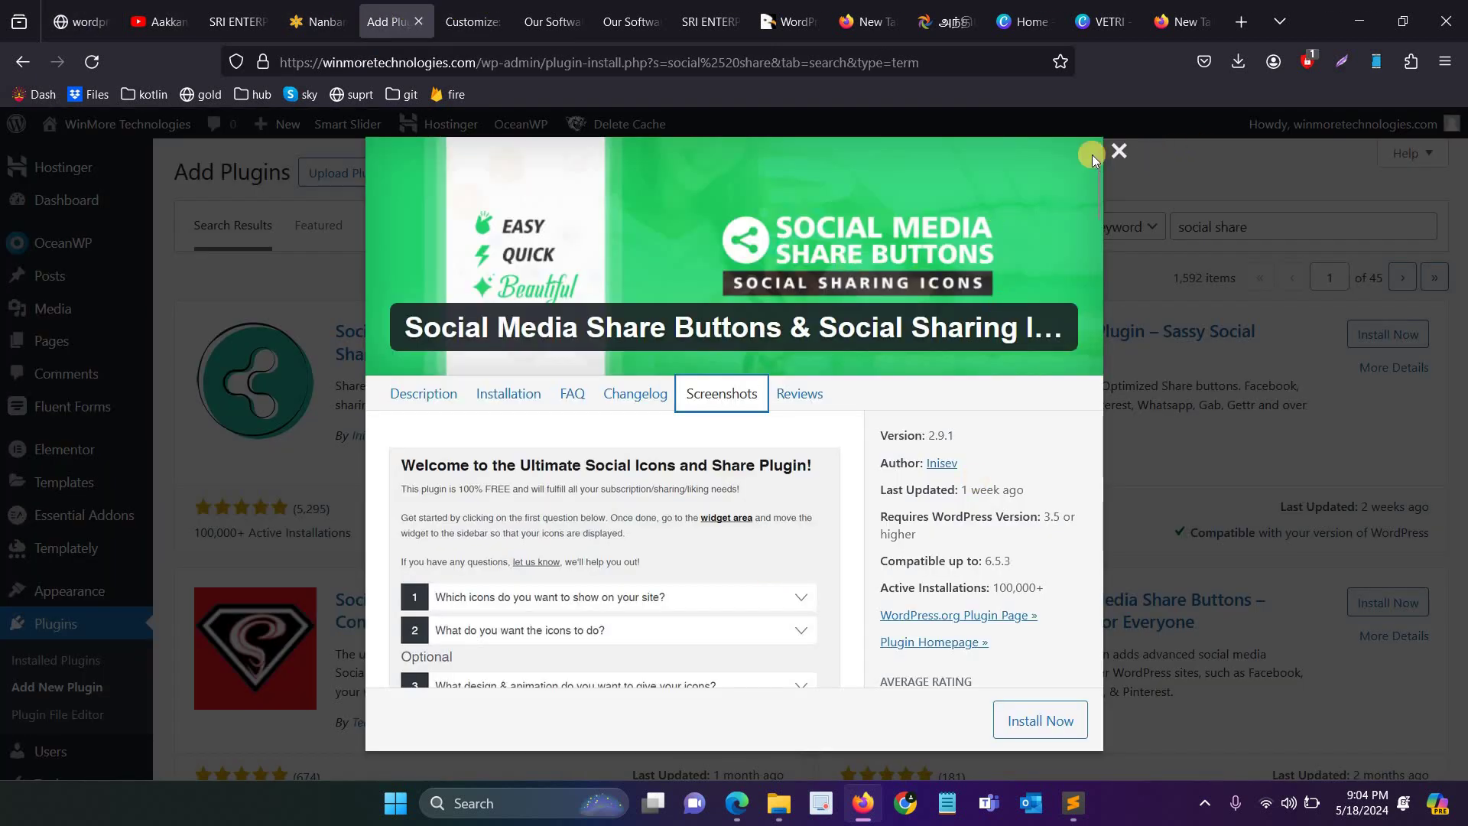
left_click(1118, 151)
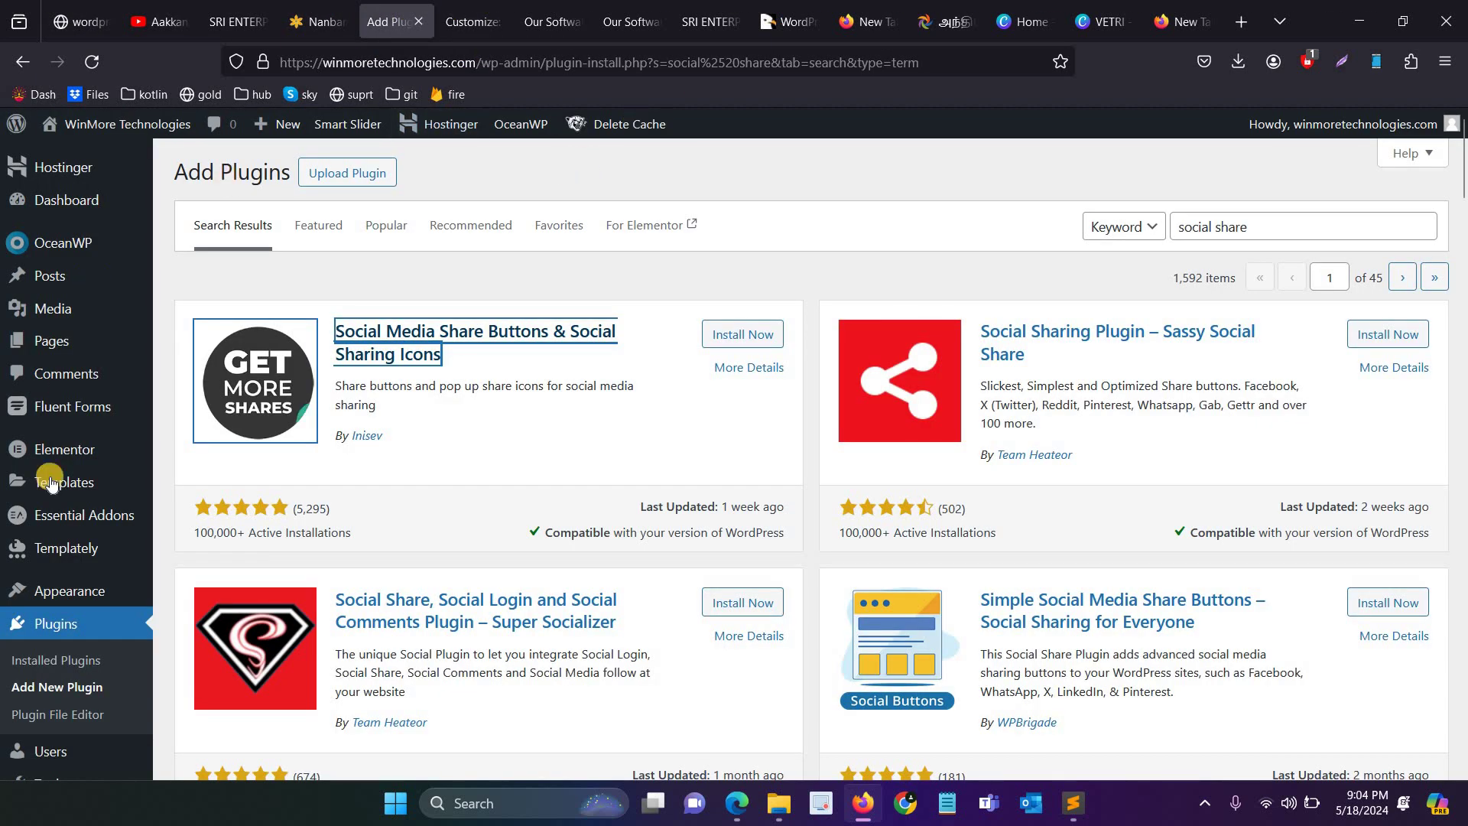
Step: Replace the plugin search with 'wp form' and scroll through the form plugin results
scroll(53, 537, "down", 2)
scroll(324, 544, "up", 2)
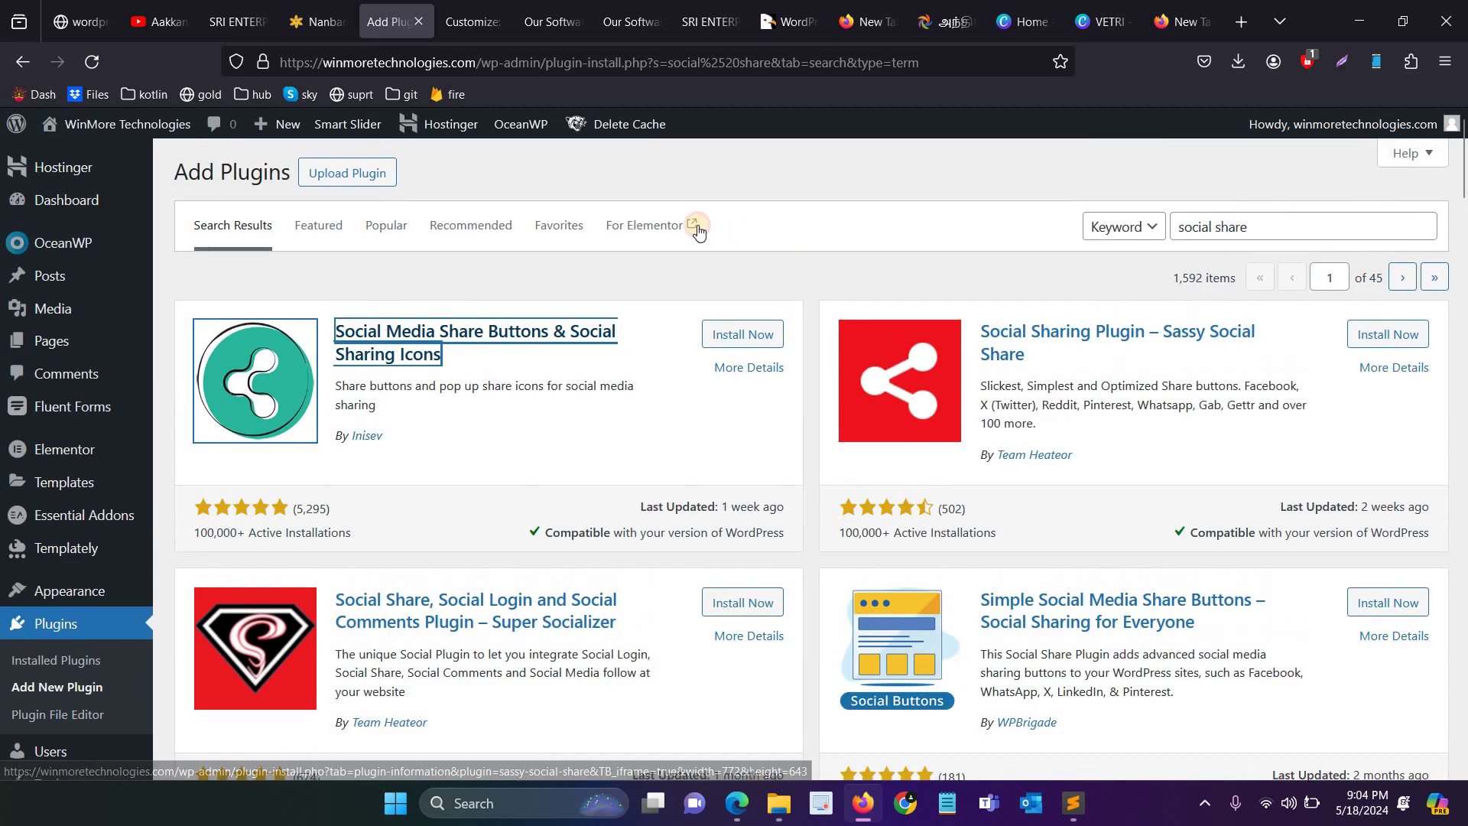
key("shift+Tab")
key("shift+Tab")
key("shift+Tab")
key("shift+Tab")
type("wp form")
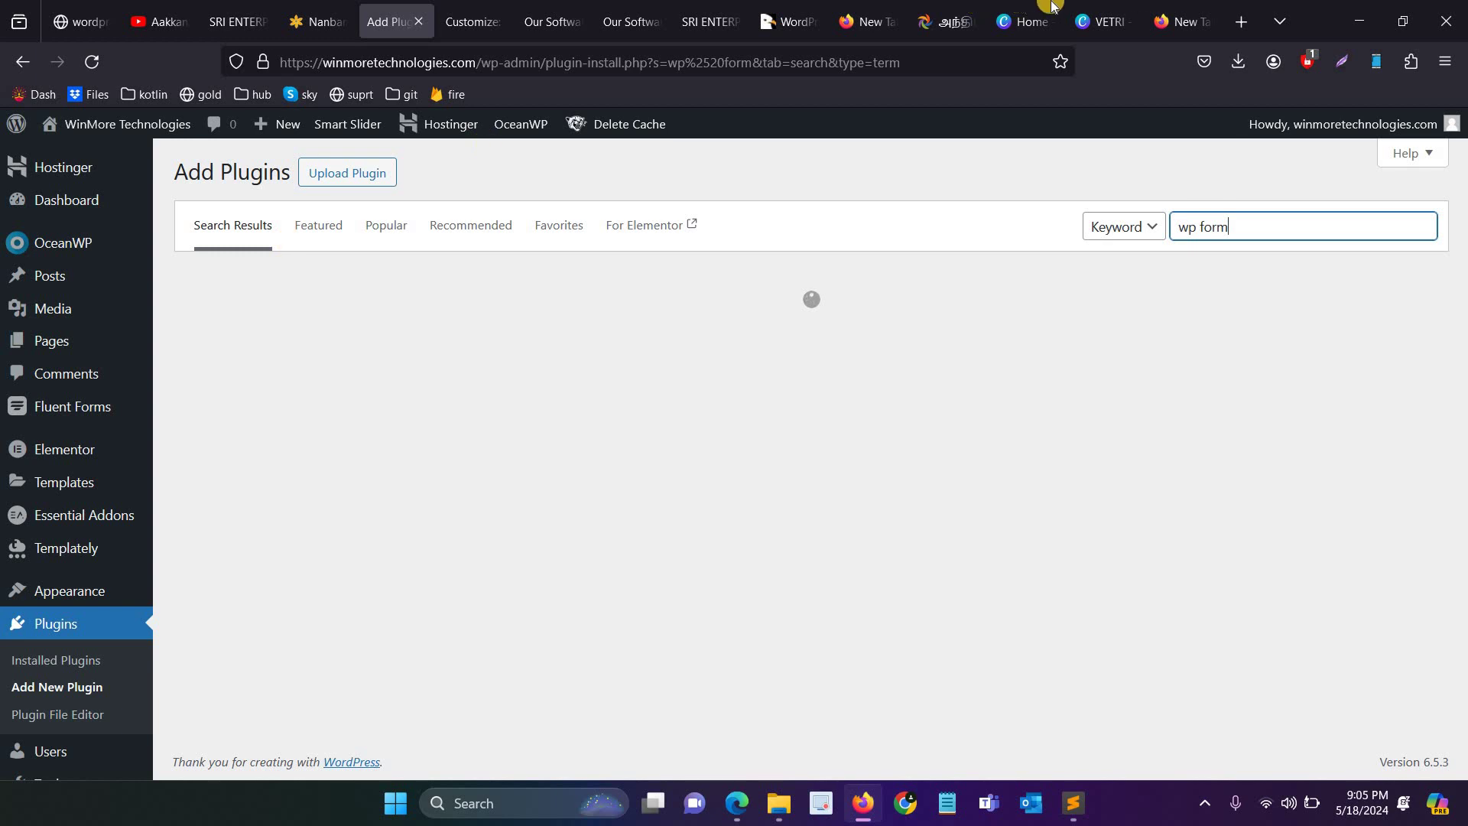
scroll(84, 522, "down", 5)
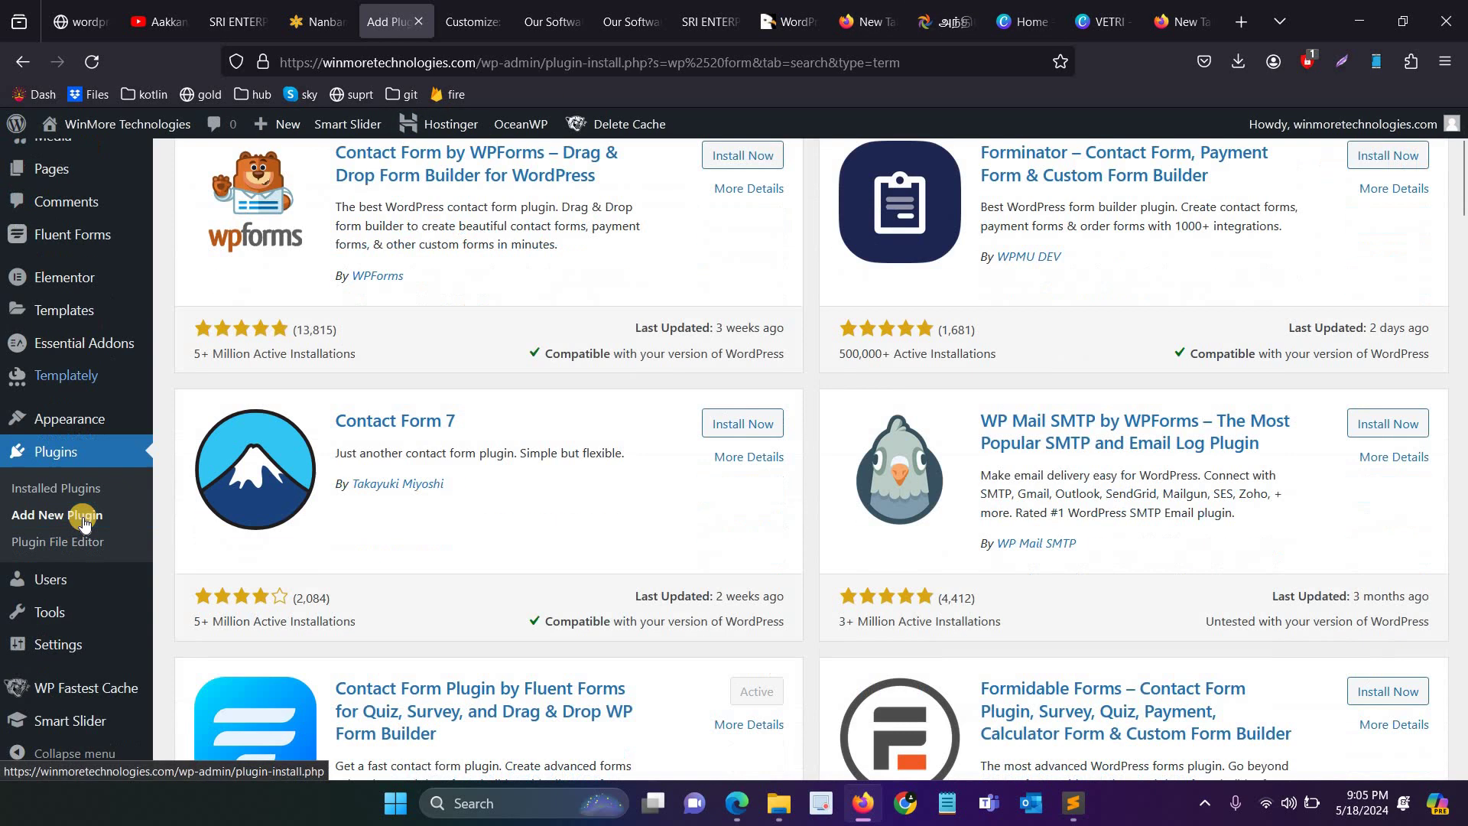
scroll(101, 728, "up", 4)
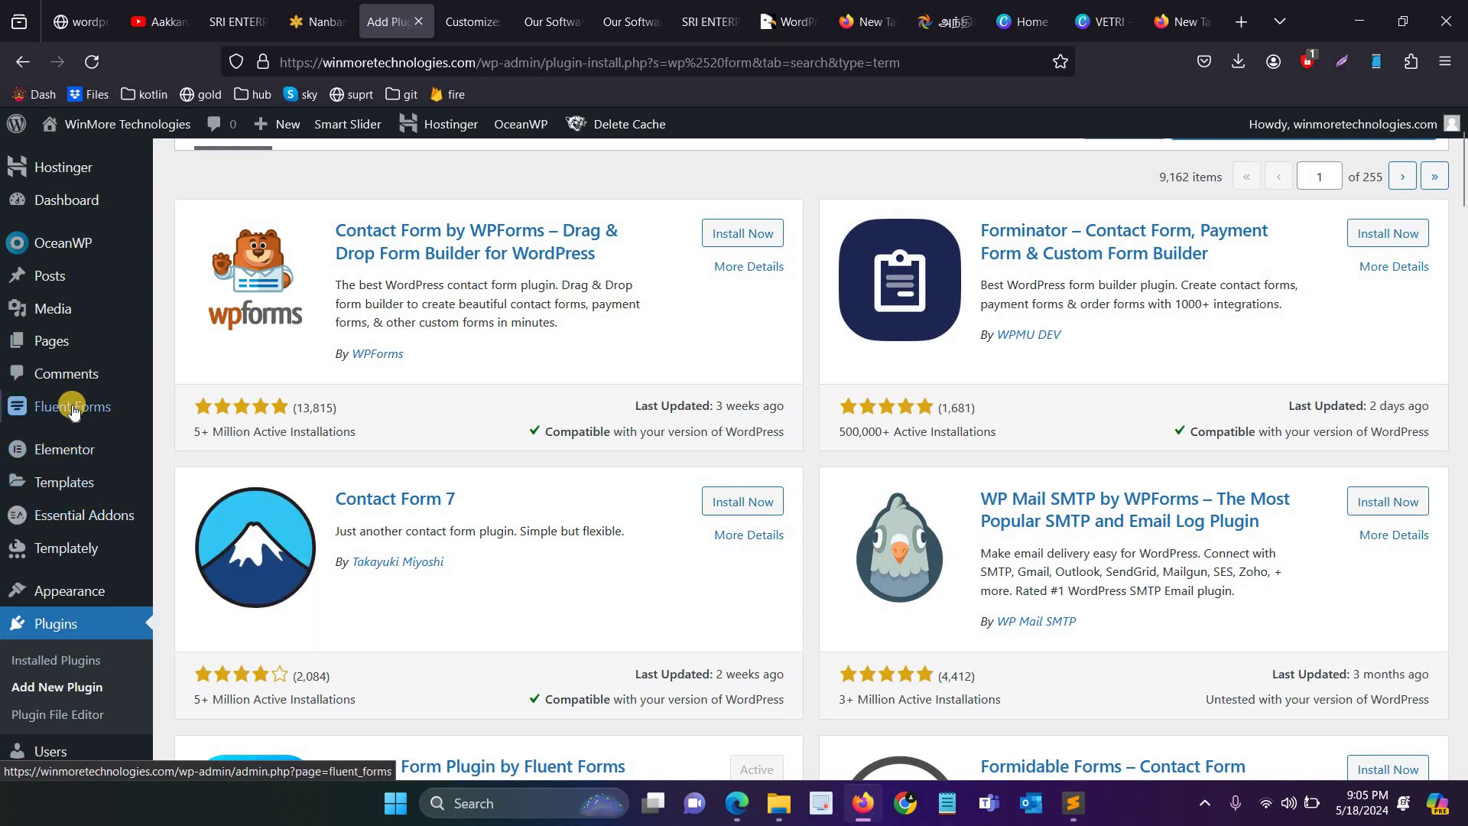
mouse_move(72, 412)
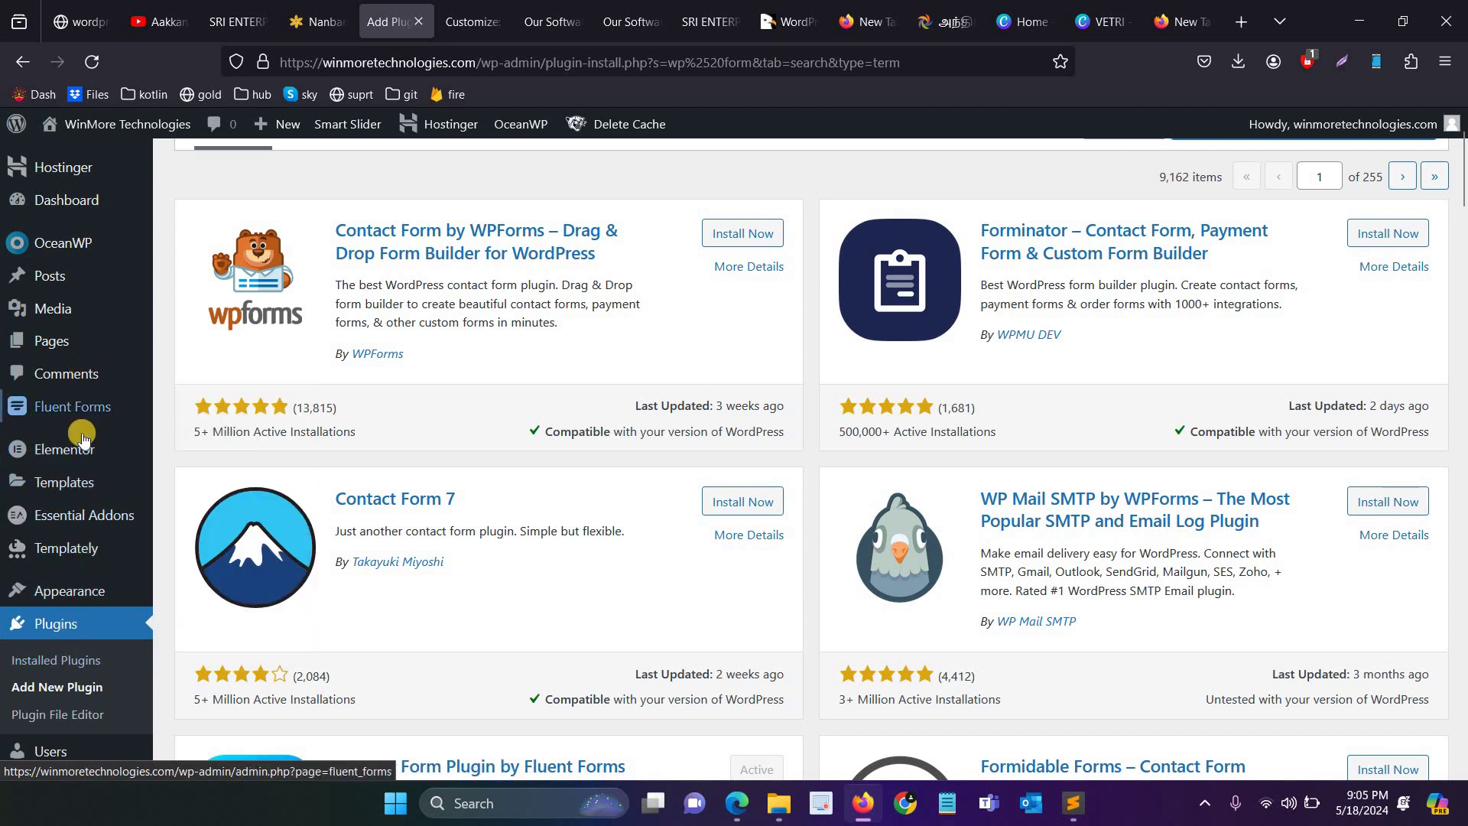
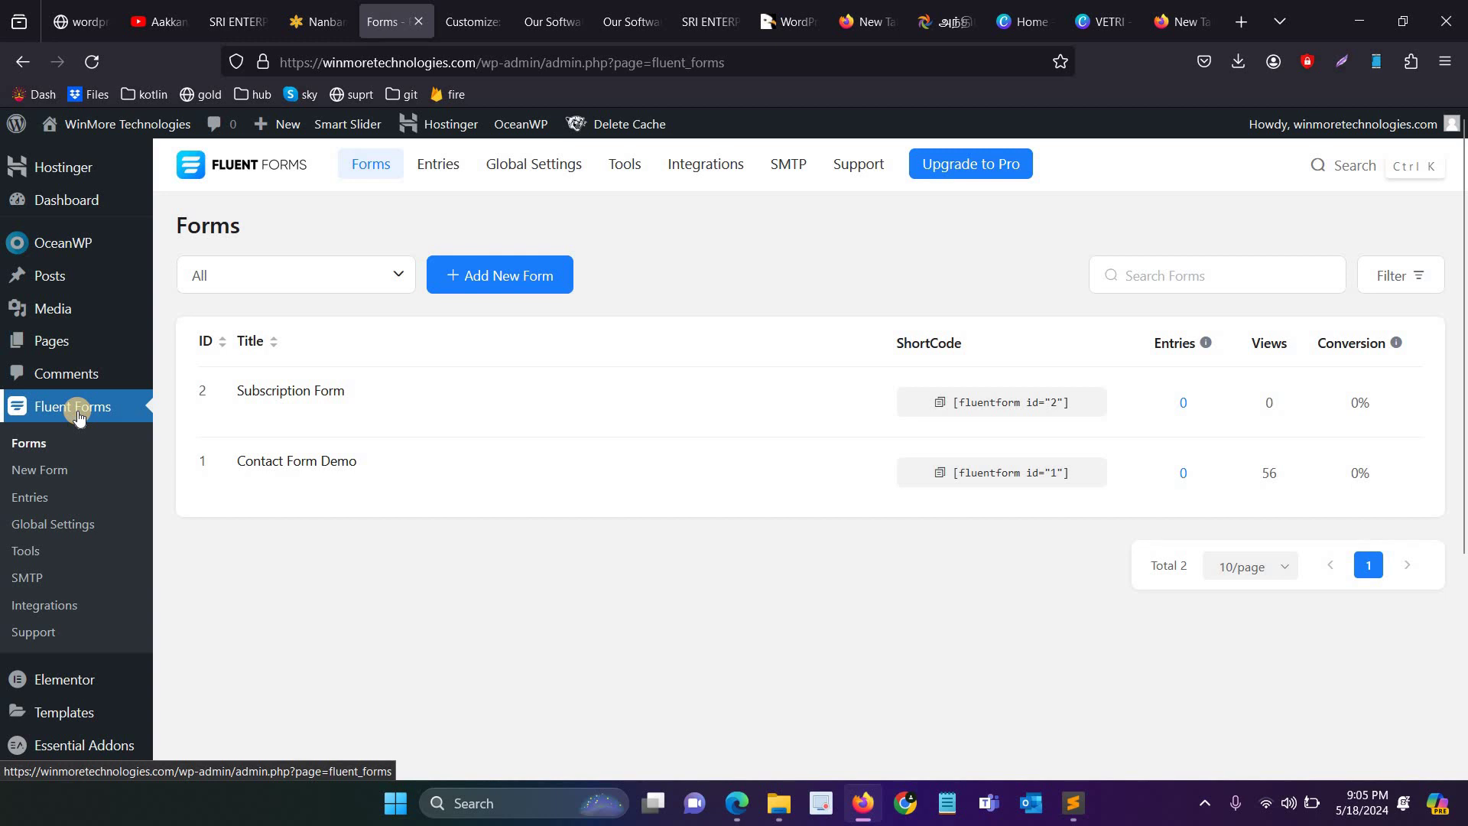
Step: Create a new blank Fluent Forms form with Name, Email and Text Area fields
left_click(504, 276)
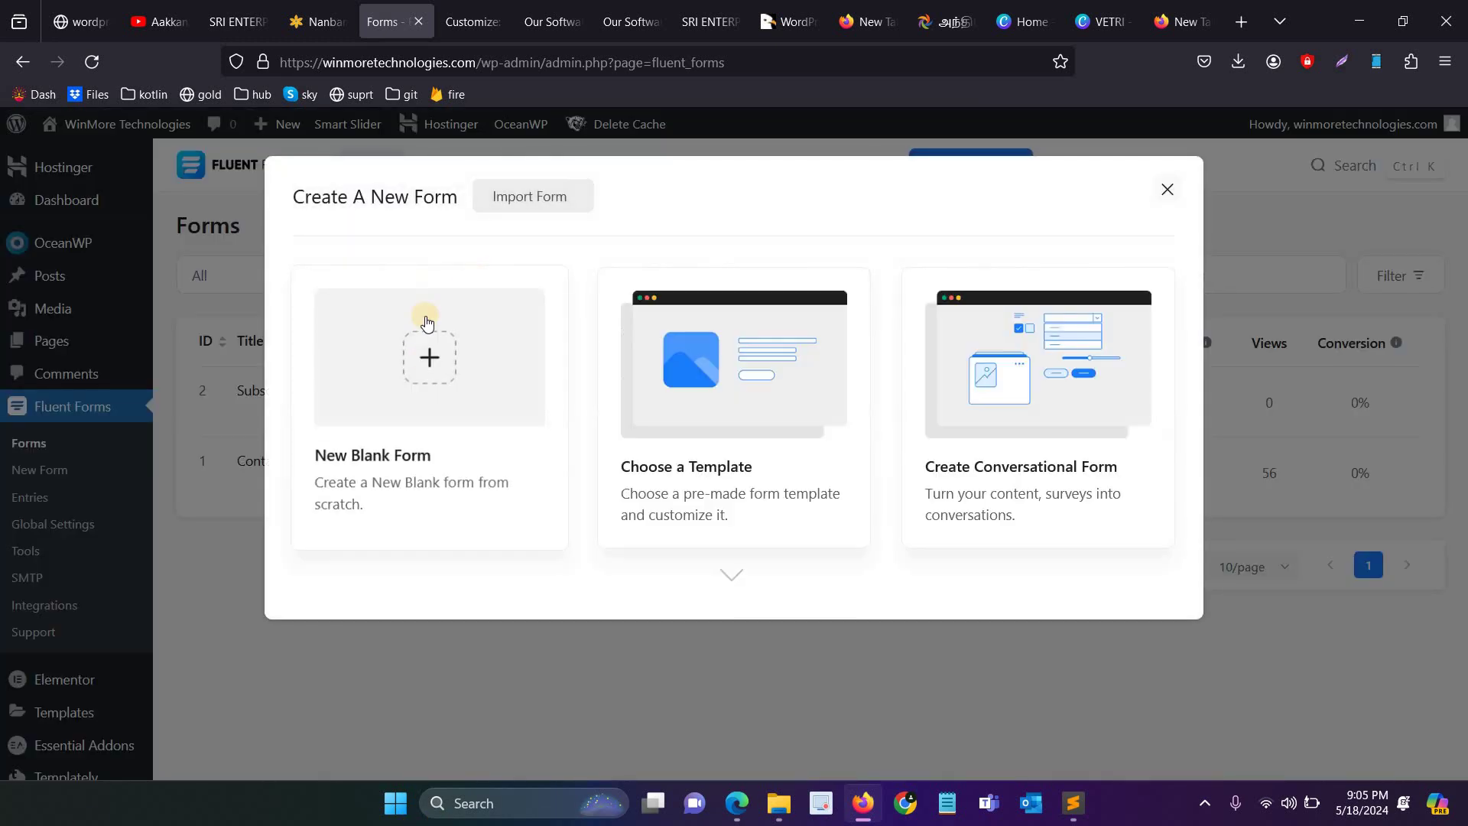
left_click(450, 370)
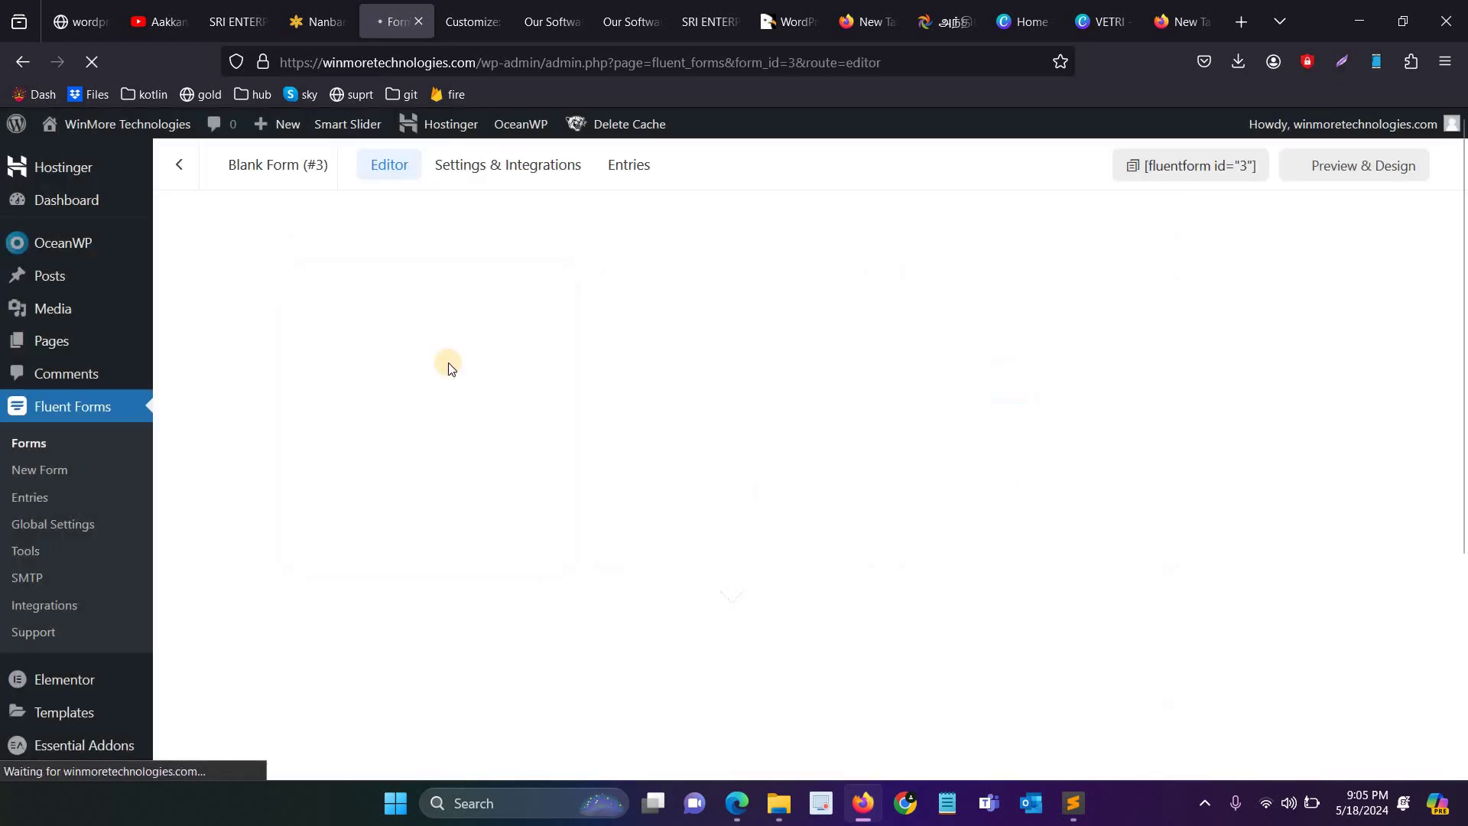
left_click_drag(1165, 412, 1166, 404)
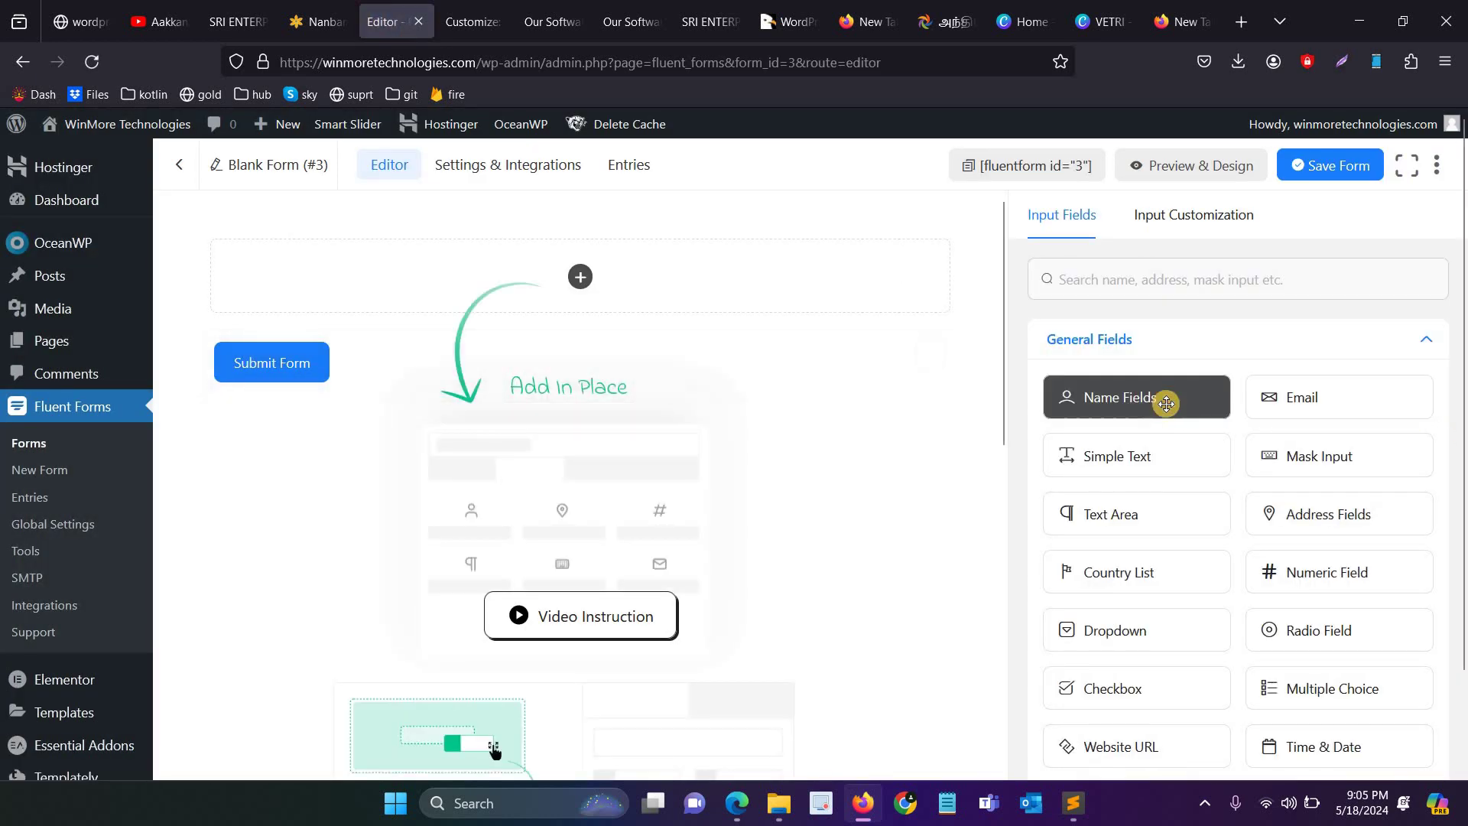
left_click_drag(663, 303, 534, 294)
left_click(337, 306)
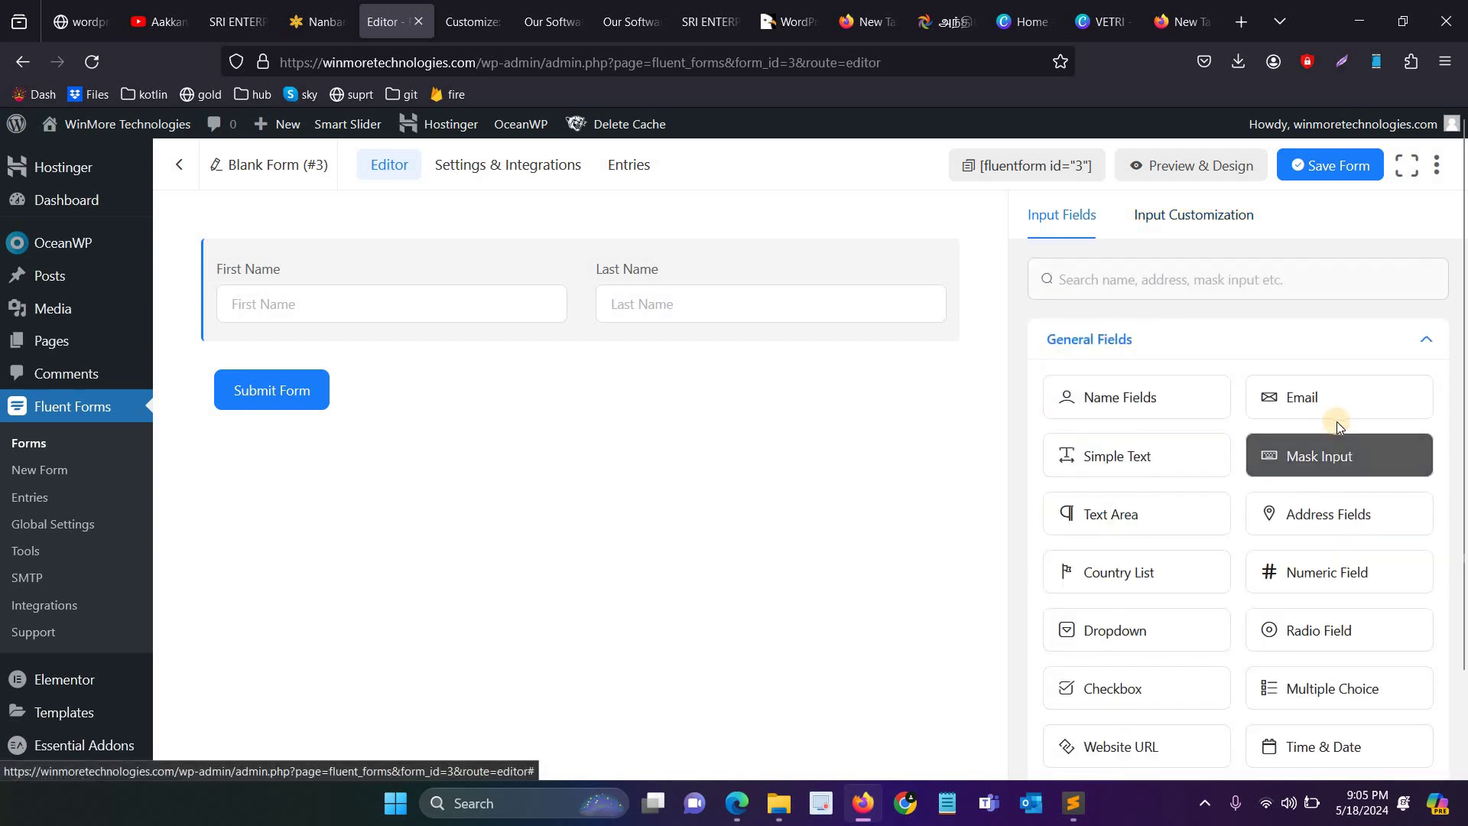
left_click_drag(1272, 397, 509, 358)
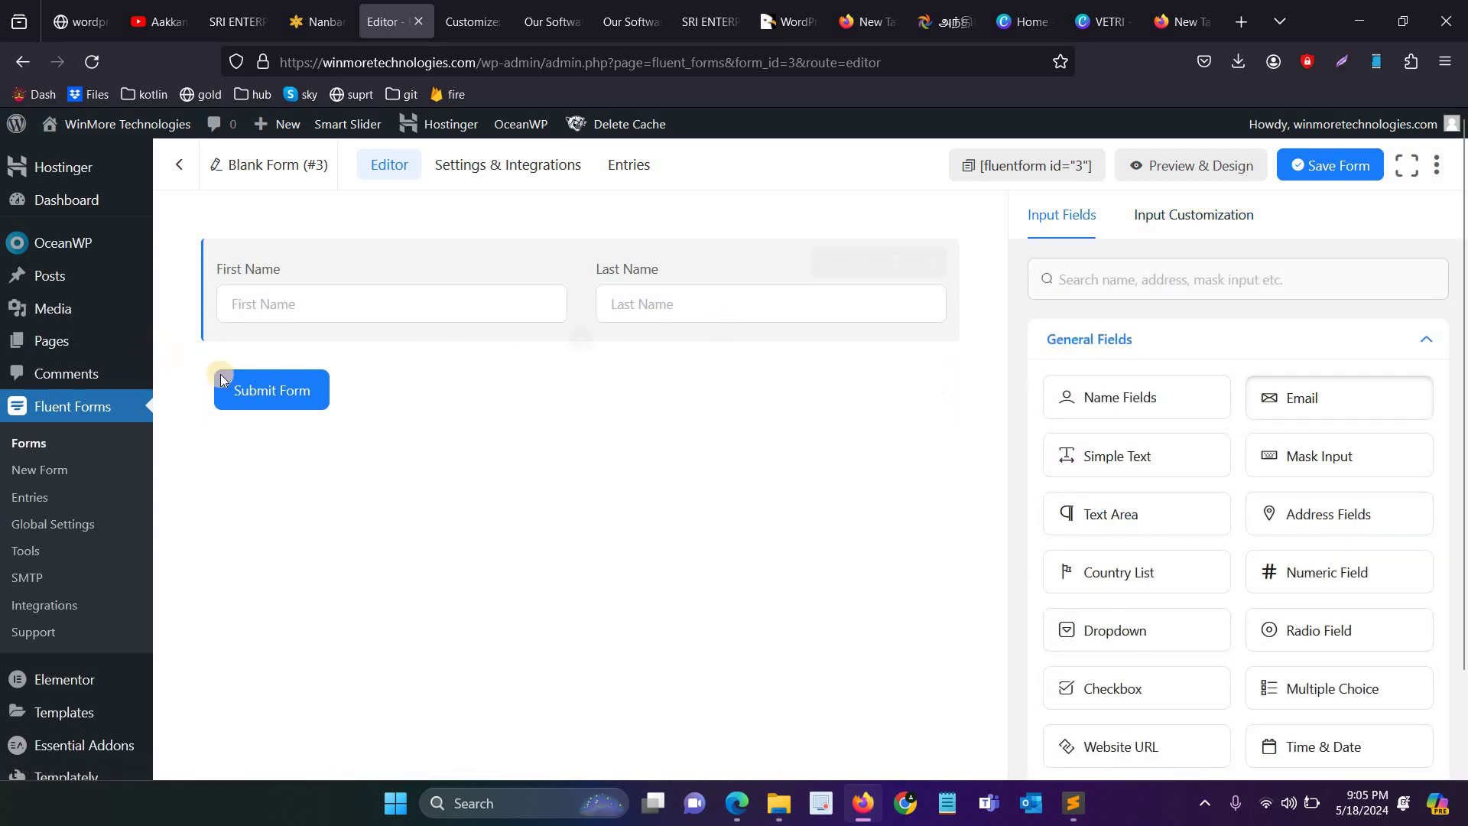
left_click_drag(1254, 386, 363, 388)
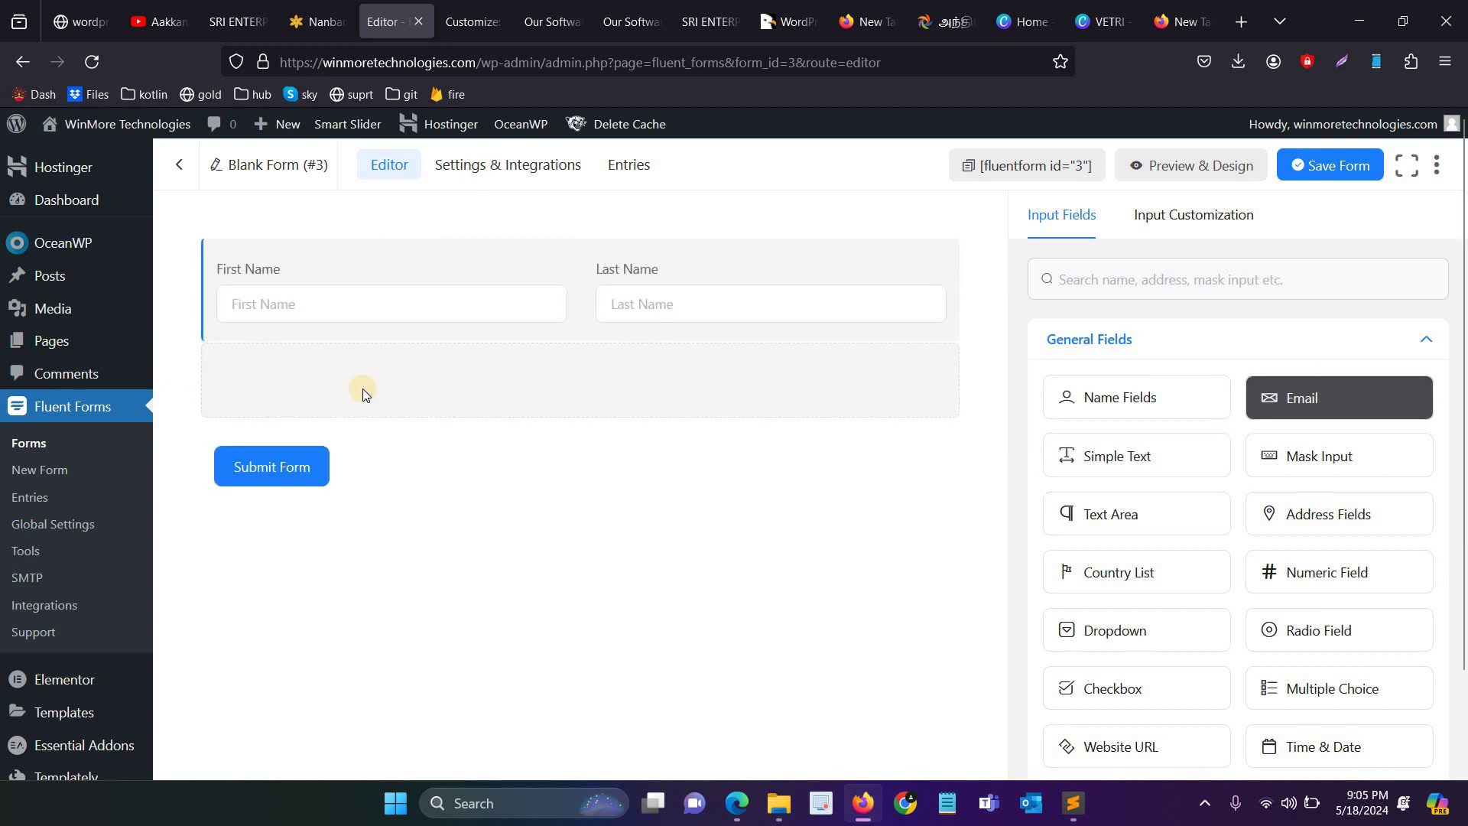
left_click_drag(1130, 511, 320, 450)
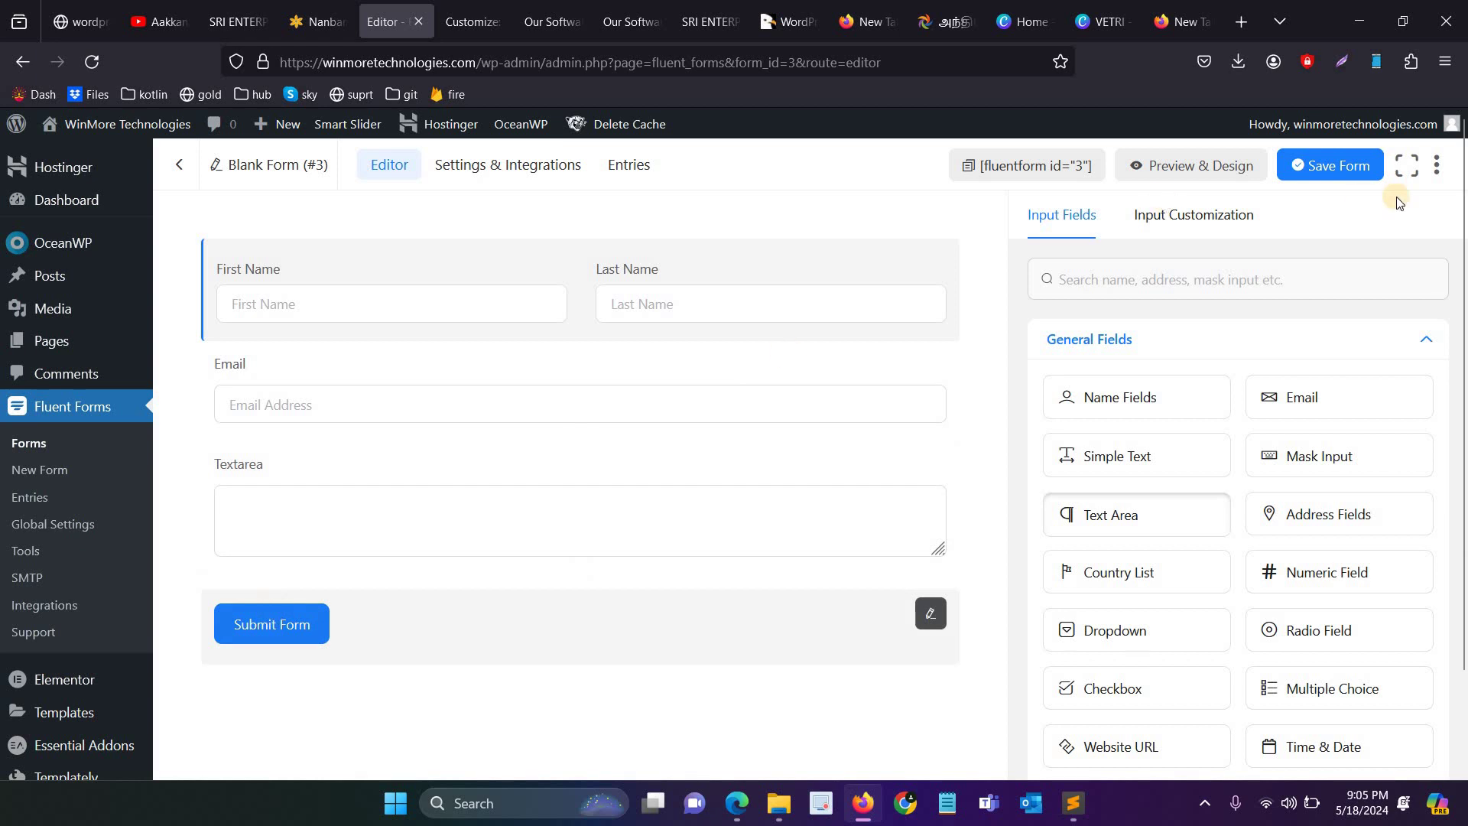
Step: Save the form, copy its shortcode, and open the Posts list in a new tab
left_click(1338, 159)
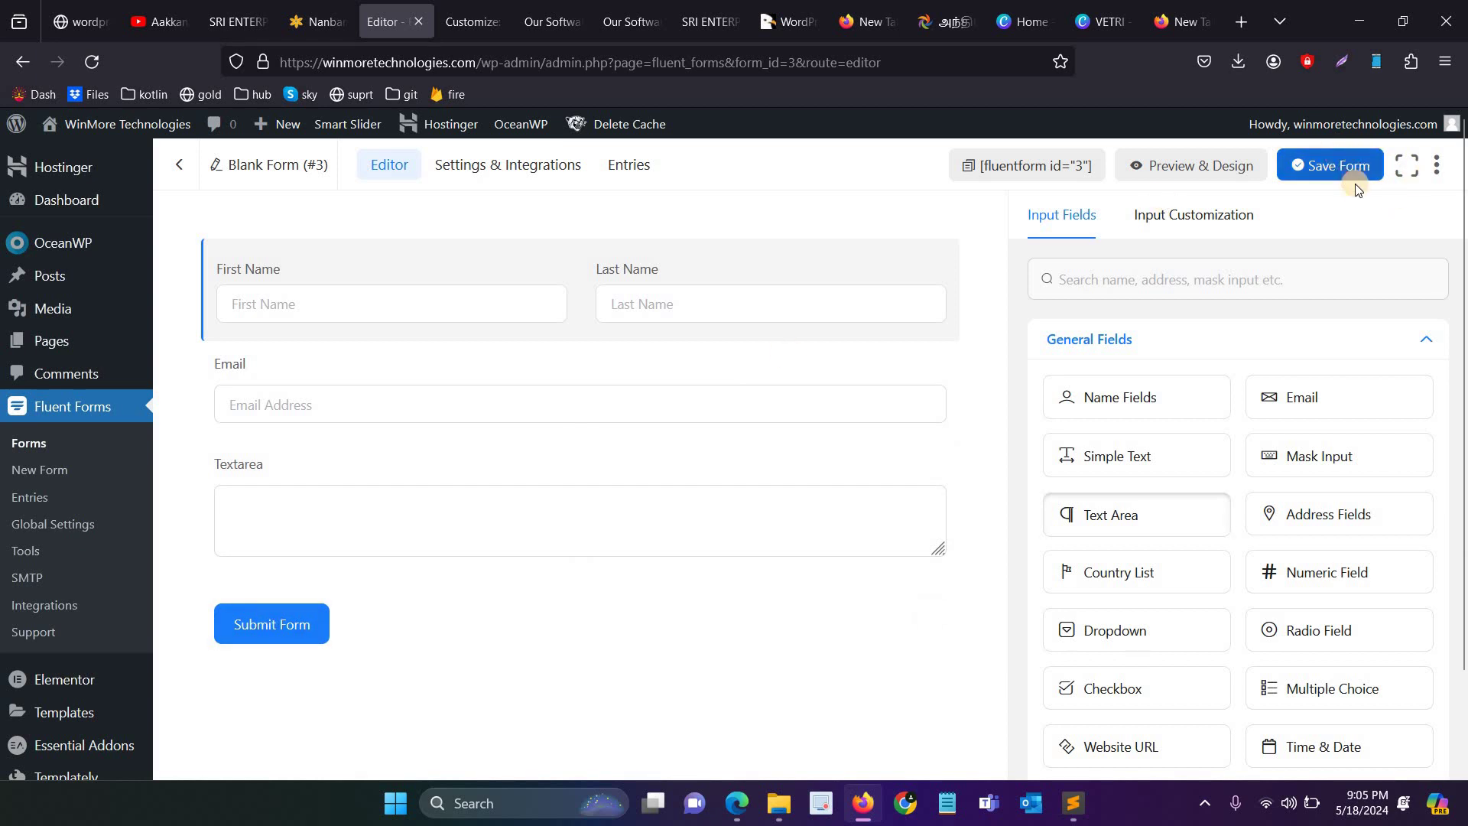
left_click(1007, 165)
left_click(1007, 165)
left_click(1007, 165)
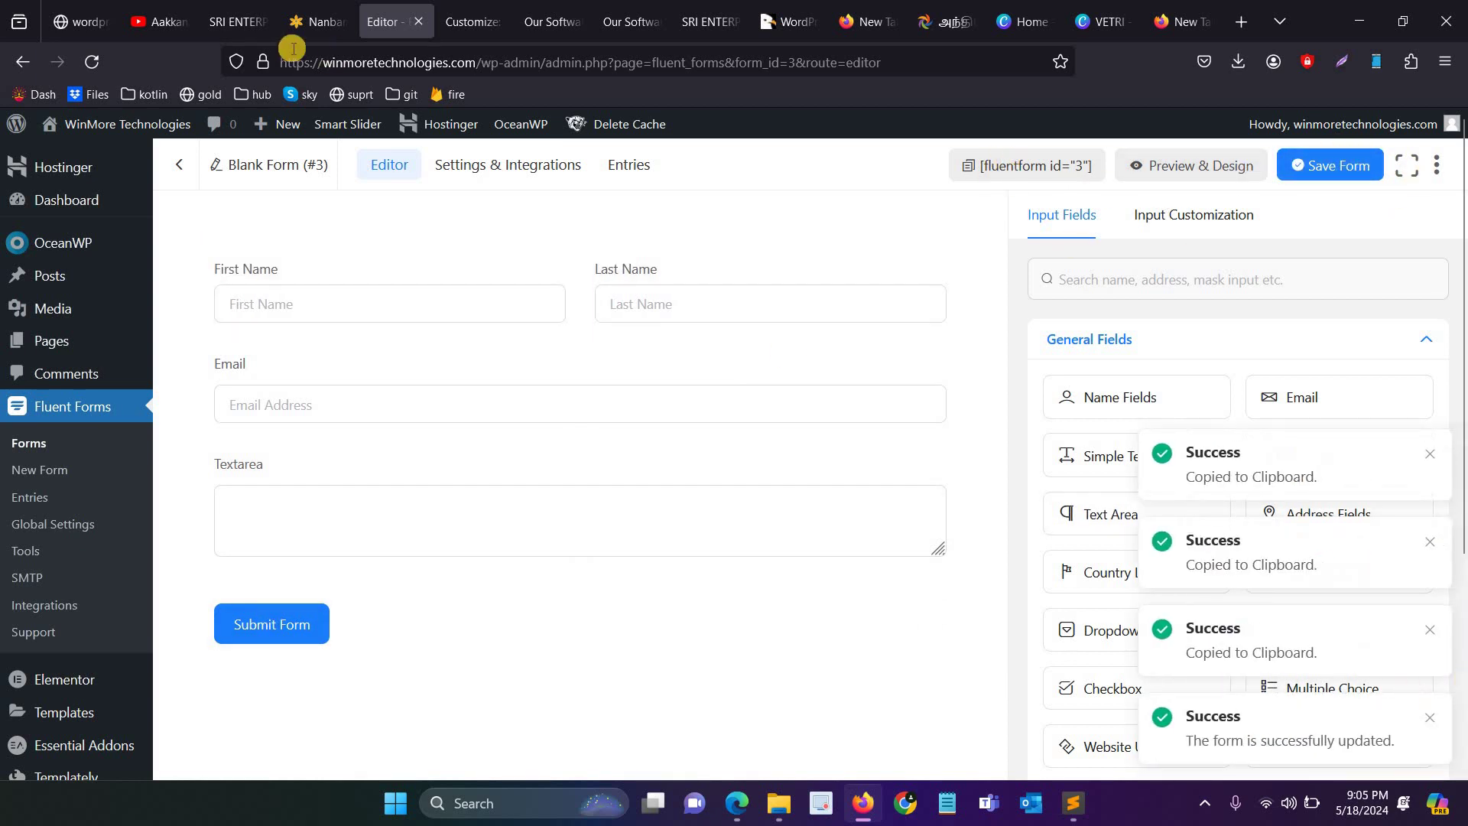
left_click(471, 17)
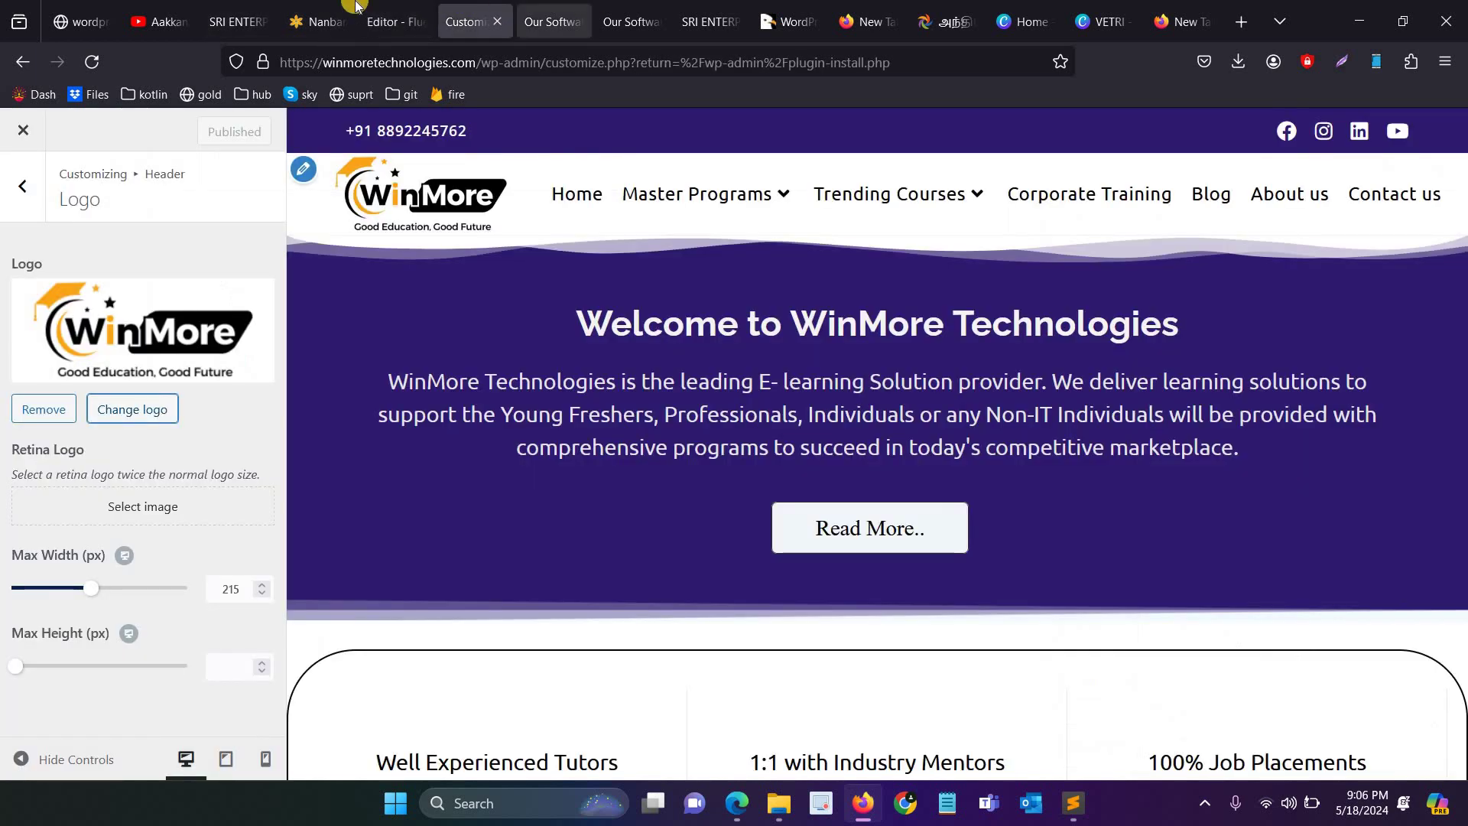
left_click(314, 21)
left_click(396, 21)
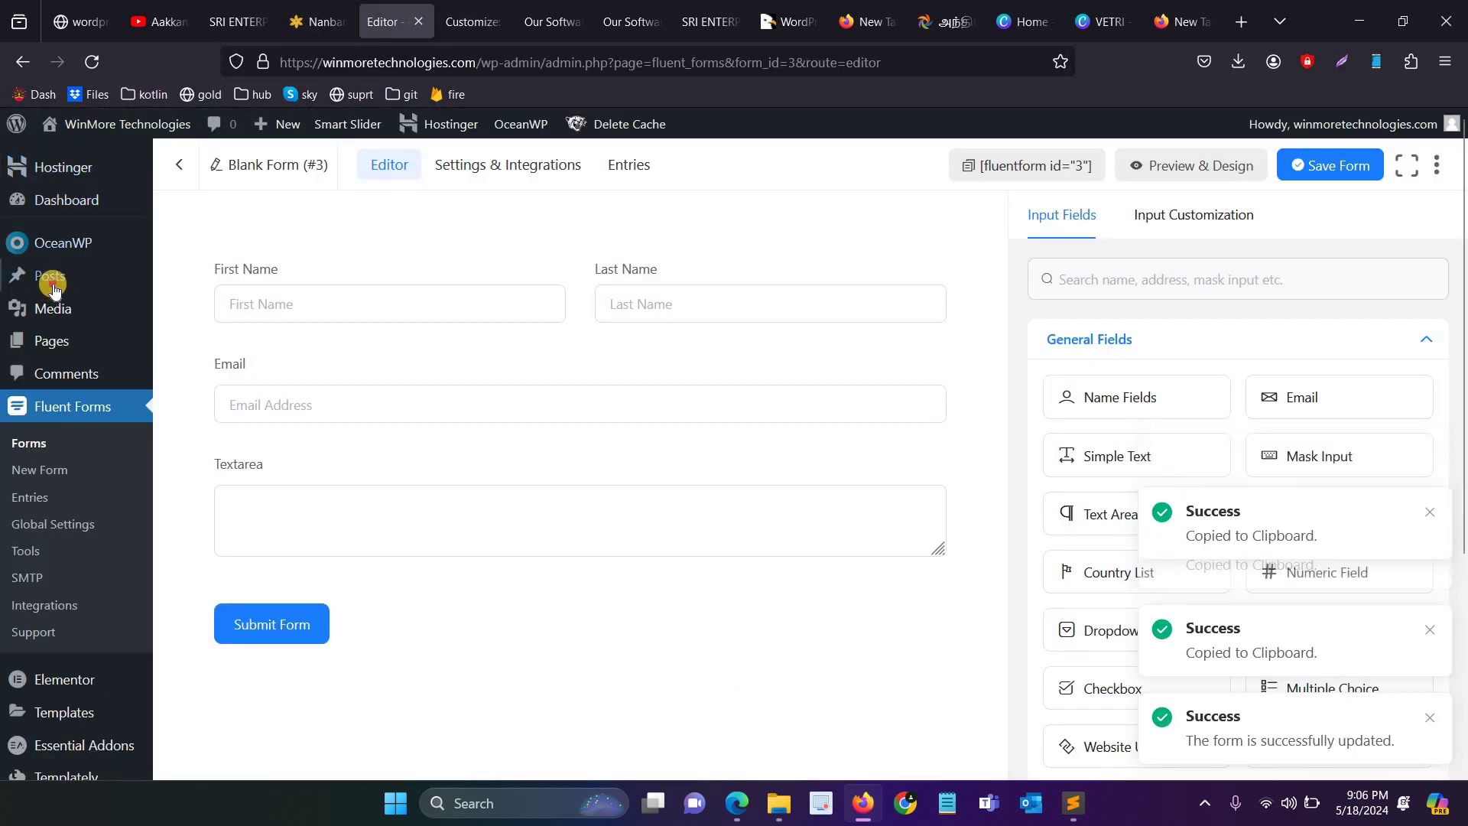
middle_click(50, 275)
Step: Add a Shortcode block with [fluentform id="3"] below the WinMore logo and save the post
left_click(449, 21)
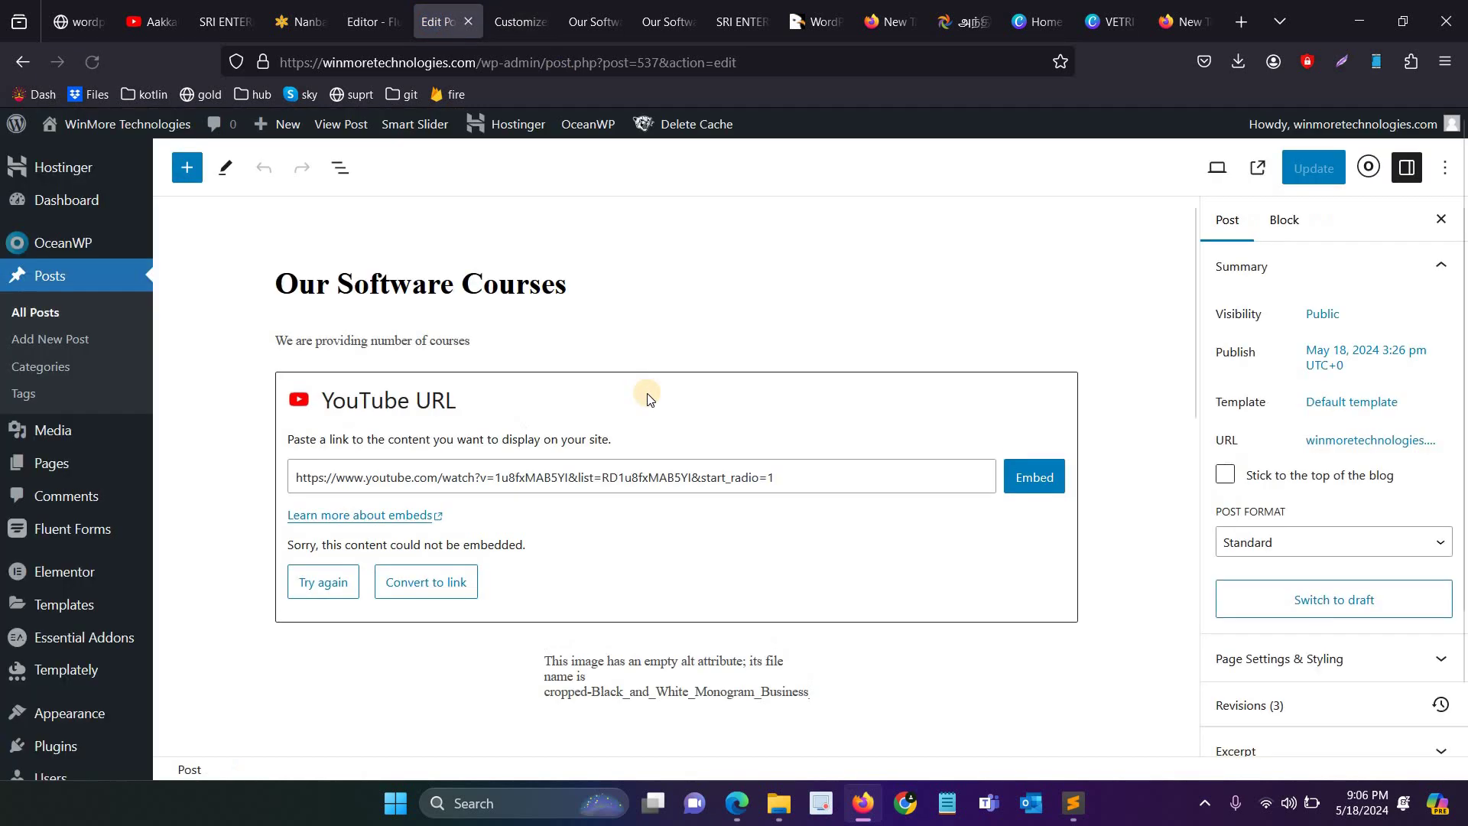
scroll(700, 462, "down", 5)
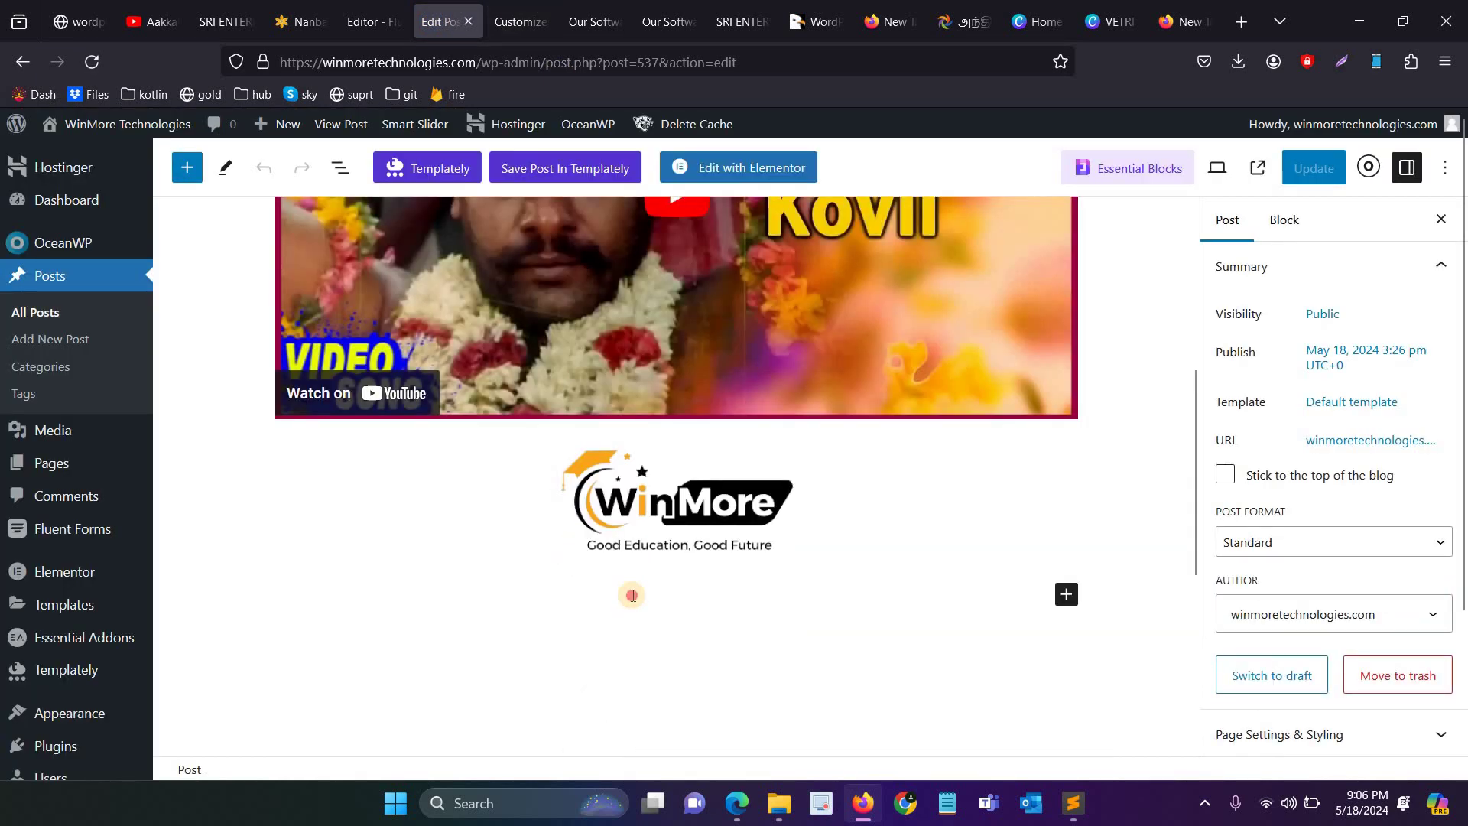
left_click(1066, 594)
left_click(1065, 594)
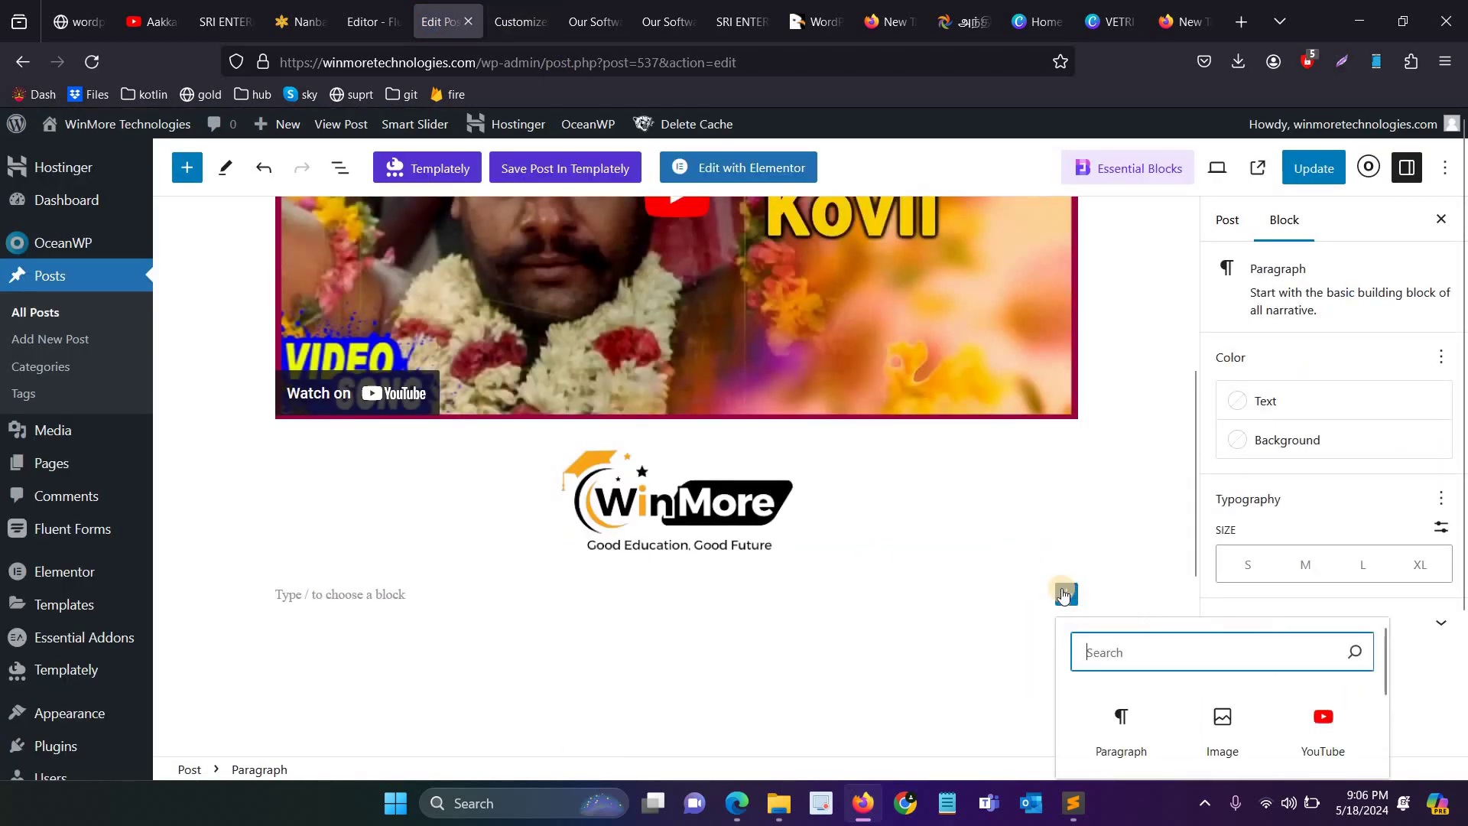
type("sho")
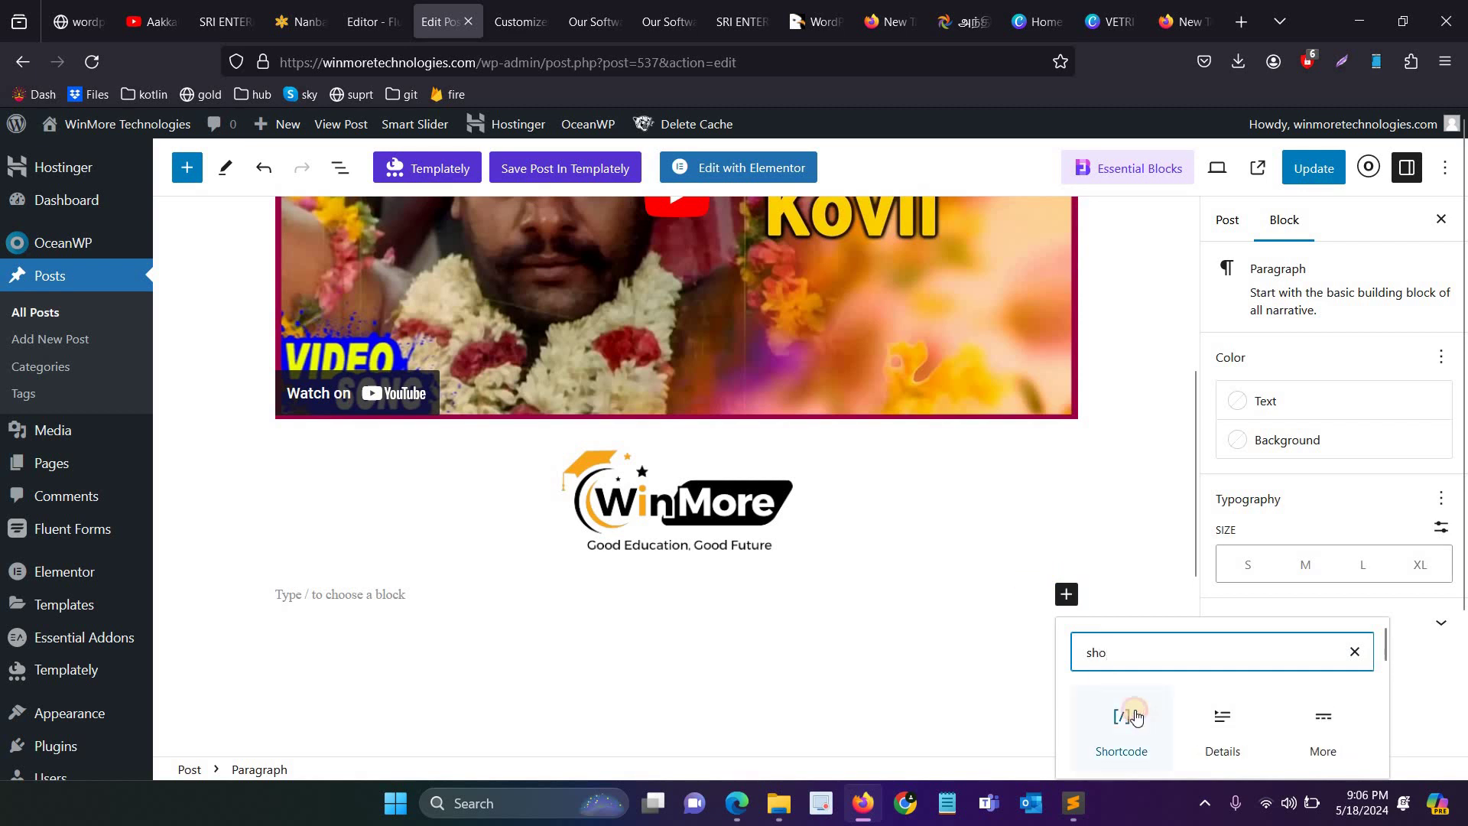
left_click(1135, 716)
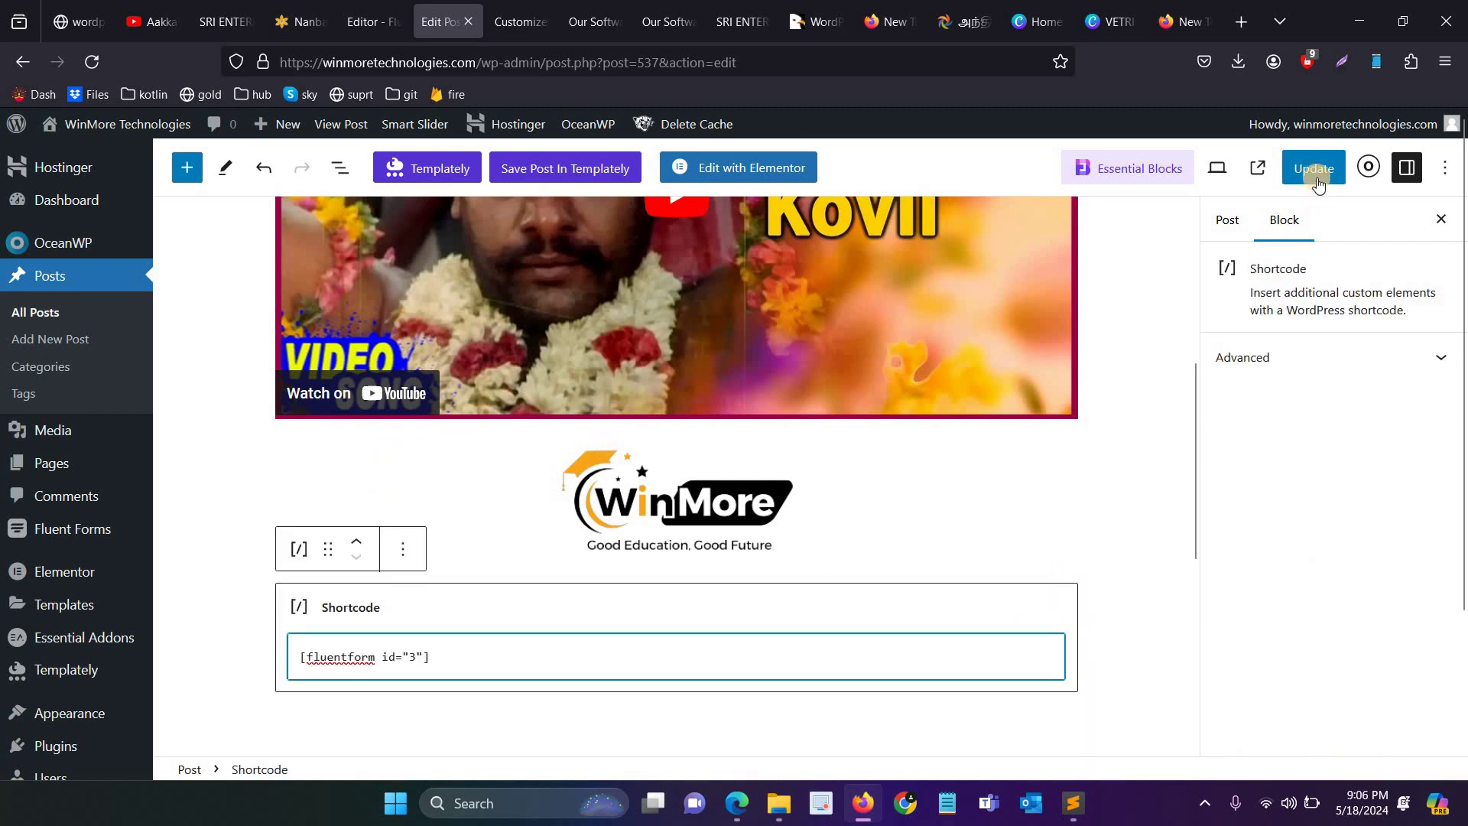
key("ctrl+s")
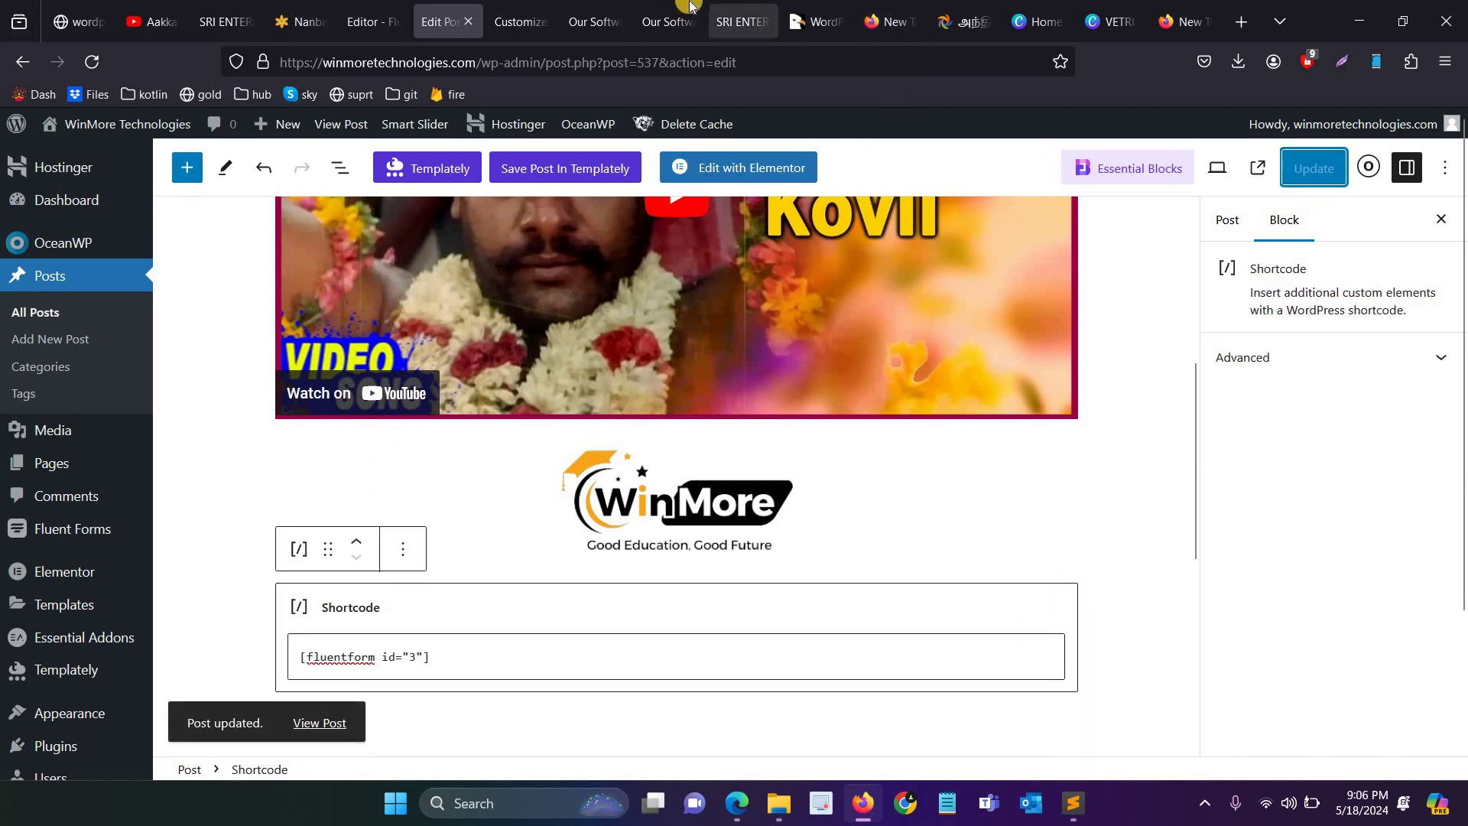
left_click(669, 22)
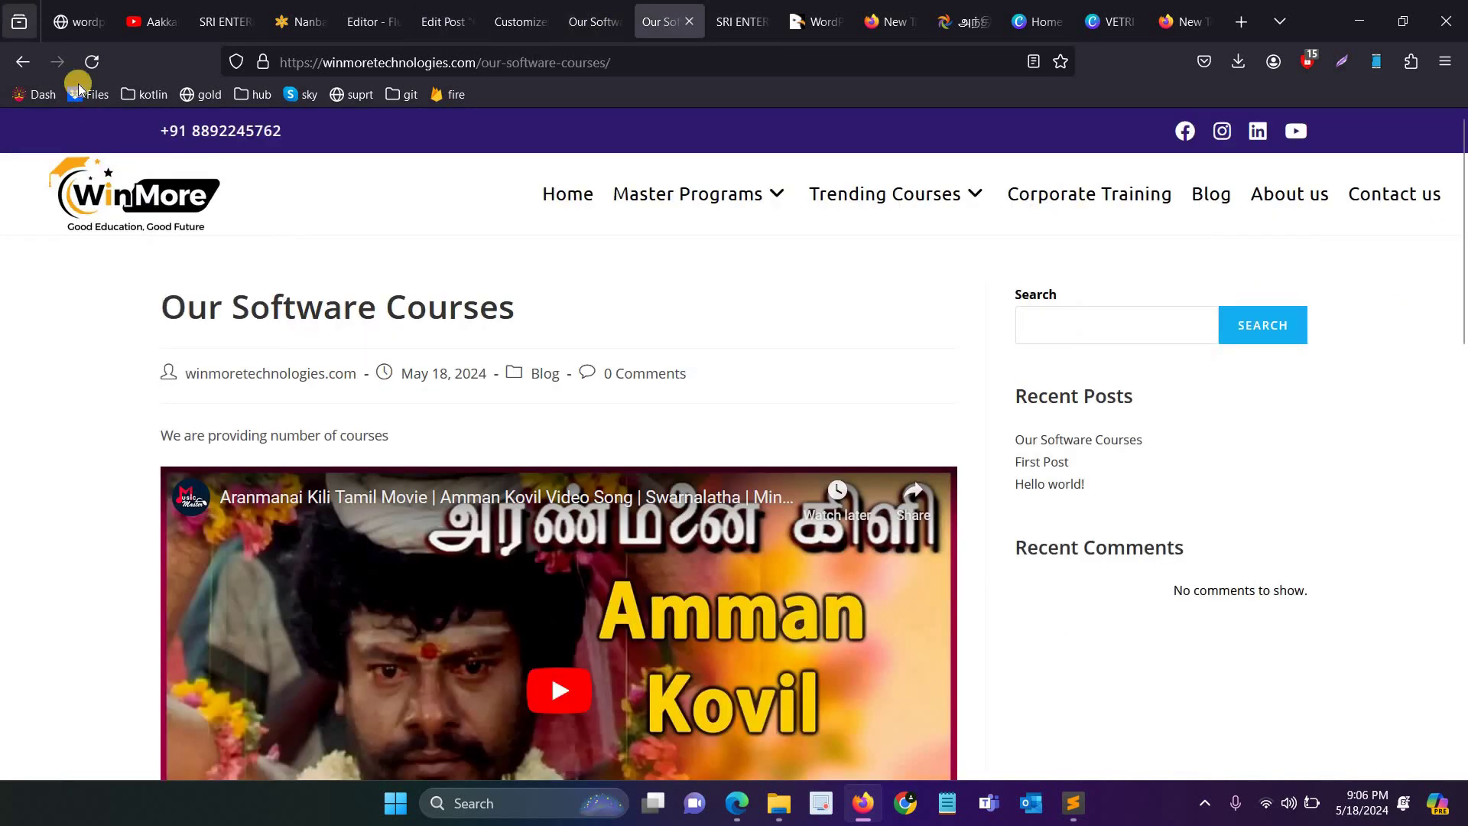
key("F5")
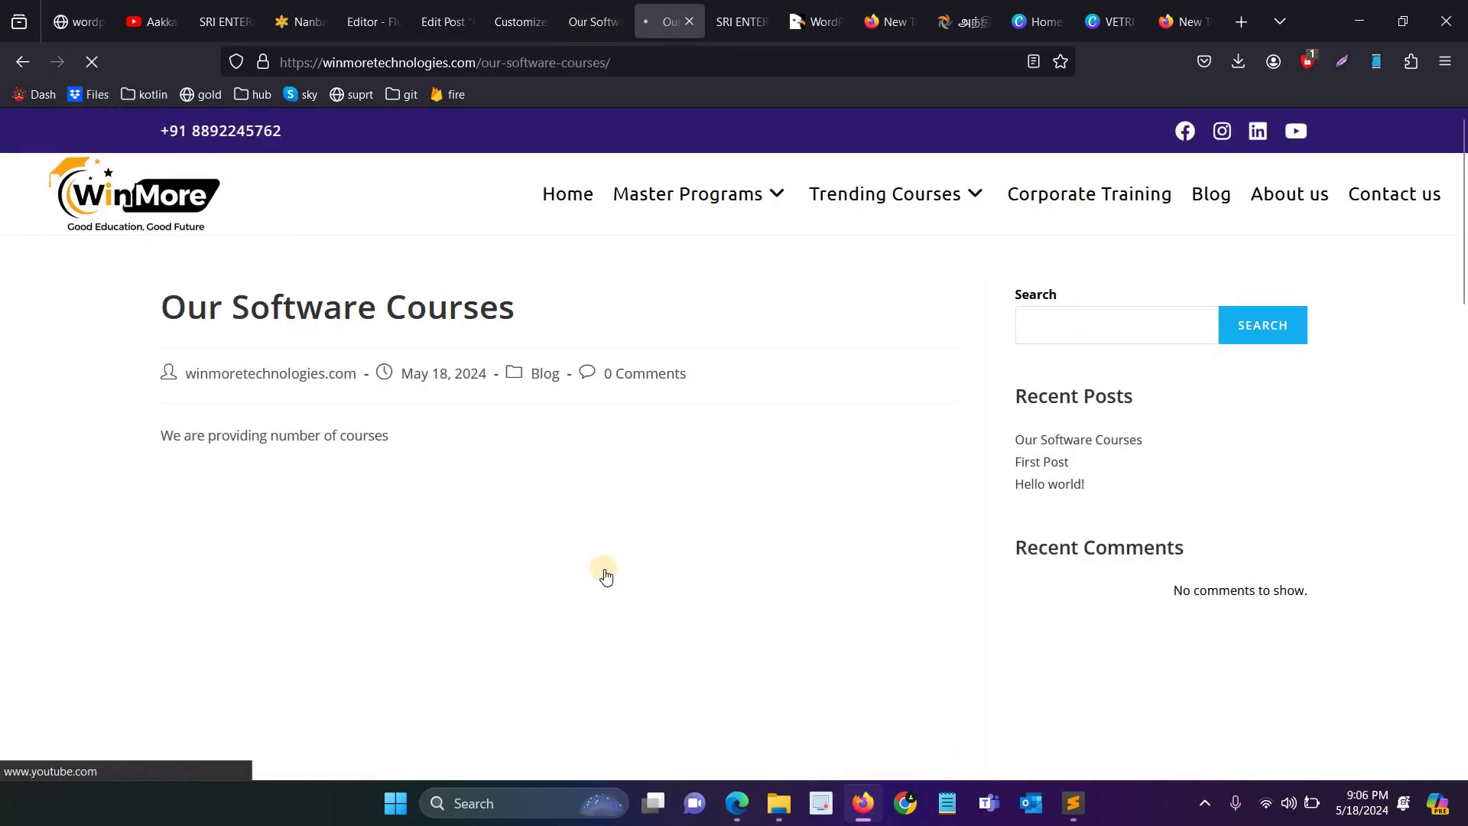
scroll(602, 580, "down", 9)
scroll(346, 404, "down", 1)
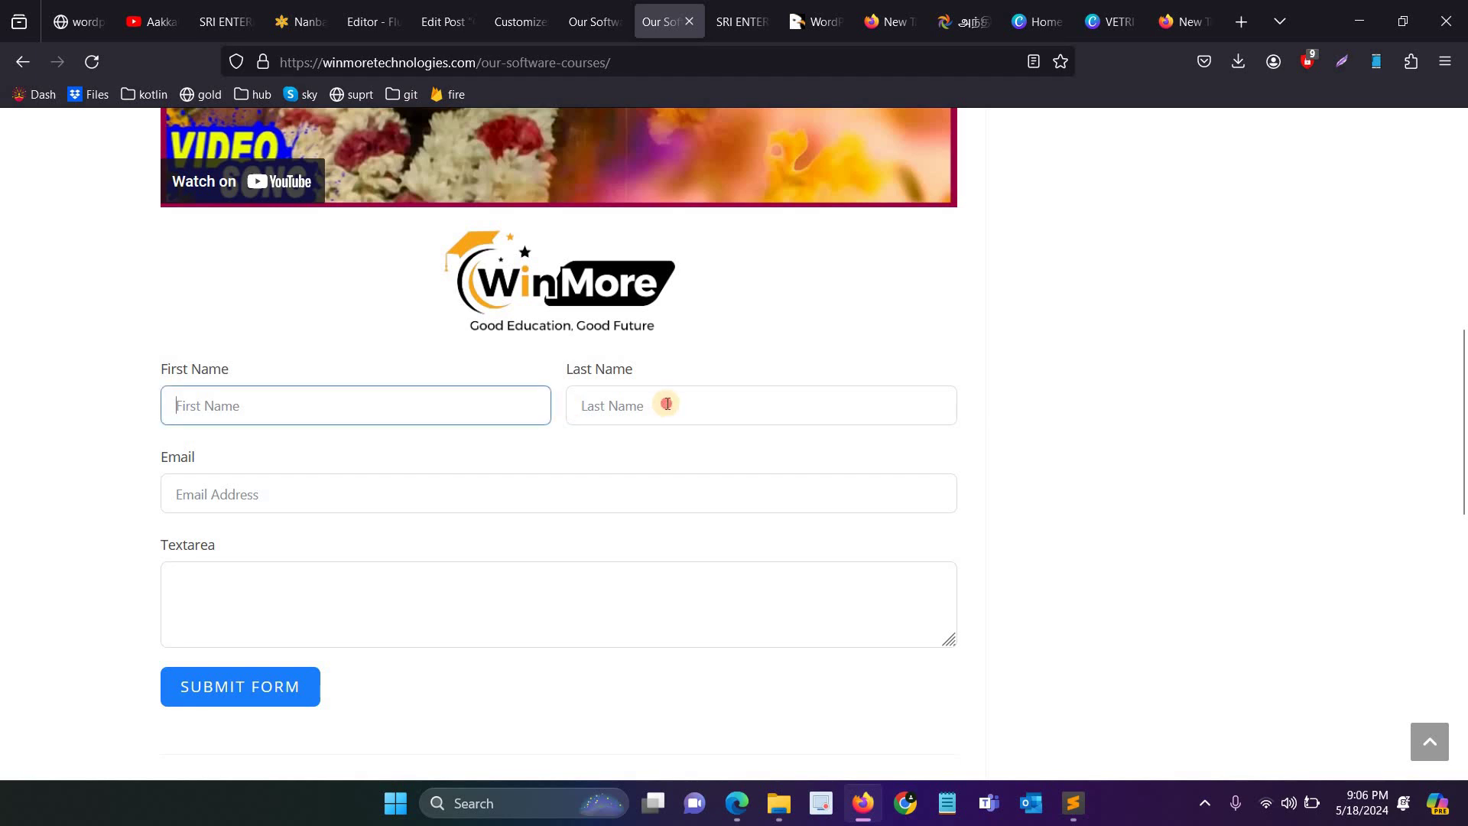
left_click(272, 502)
left_click(263, 580)
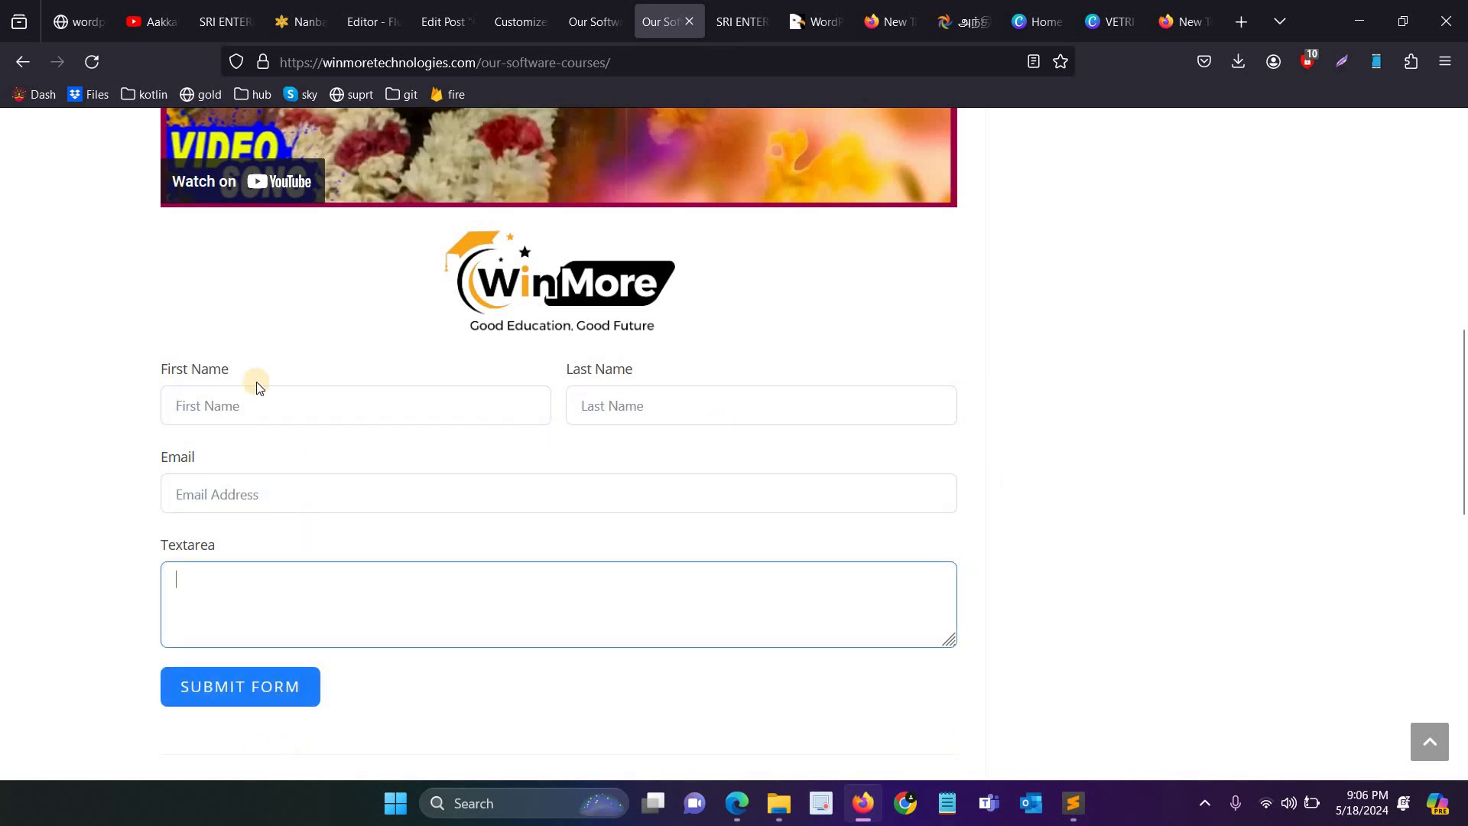
scroll(679, 369, "up", 10)
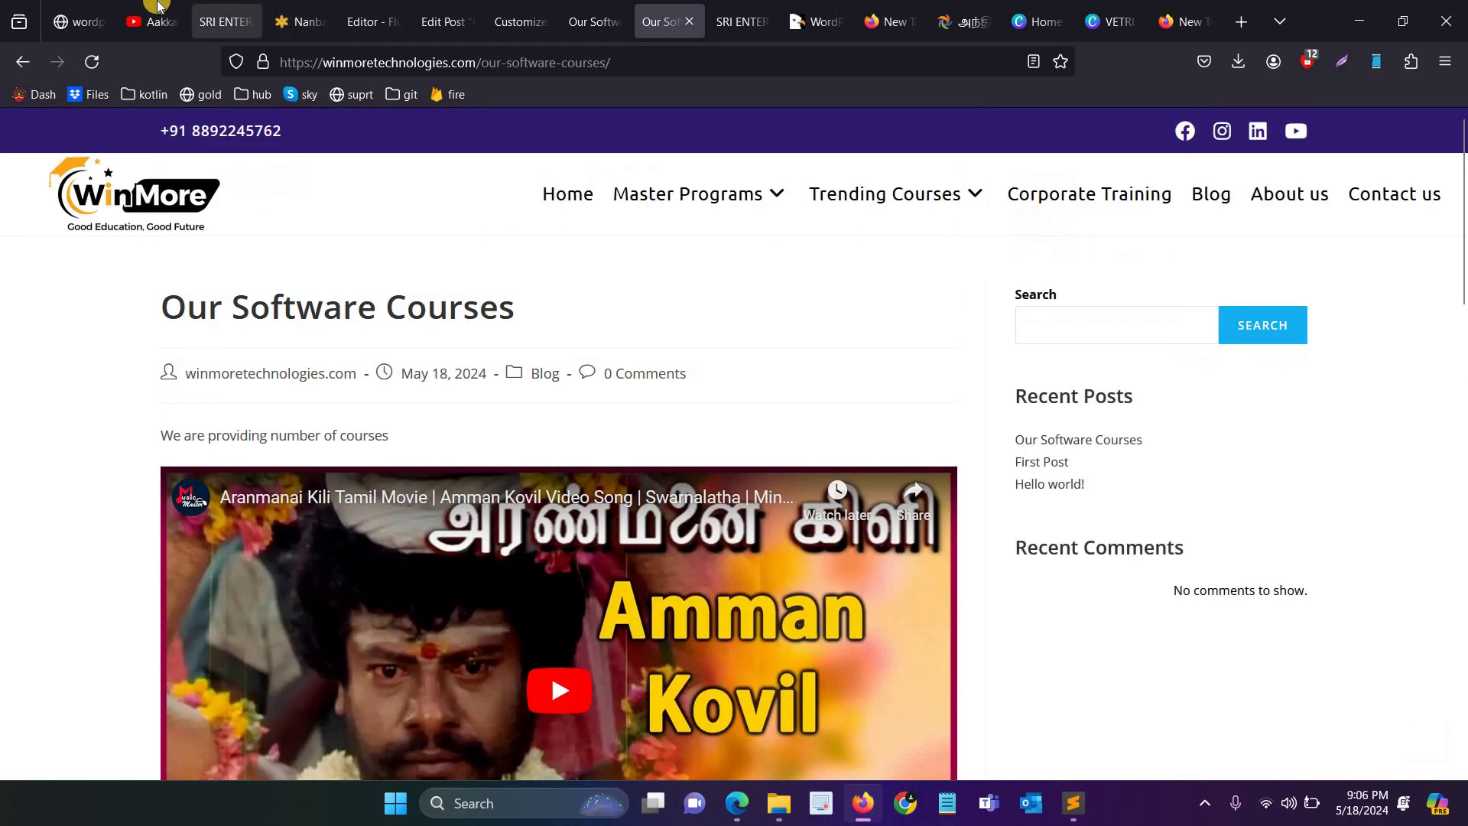
left_click(424, 9)
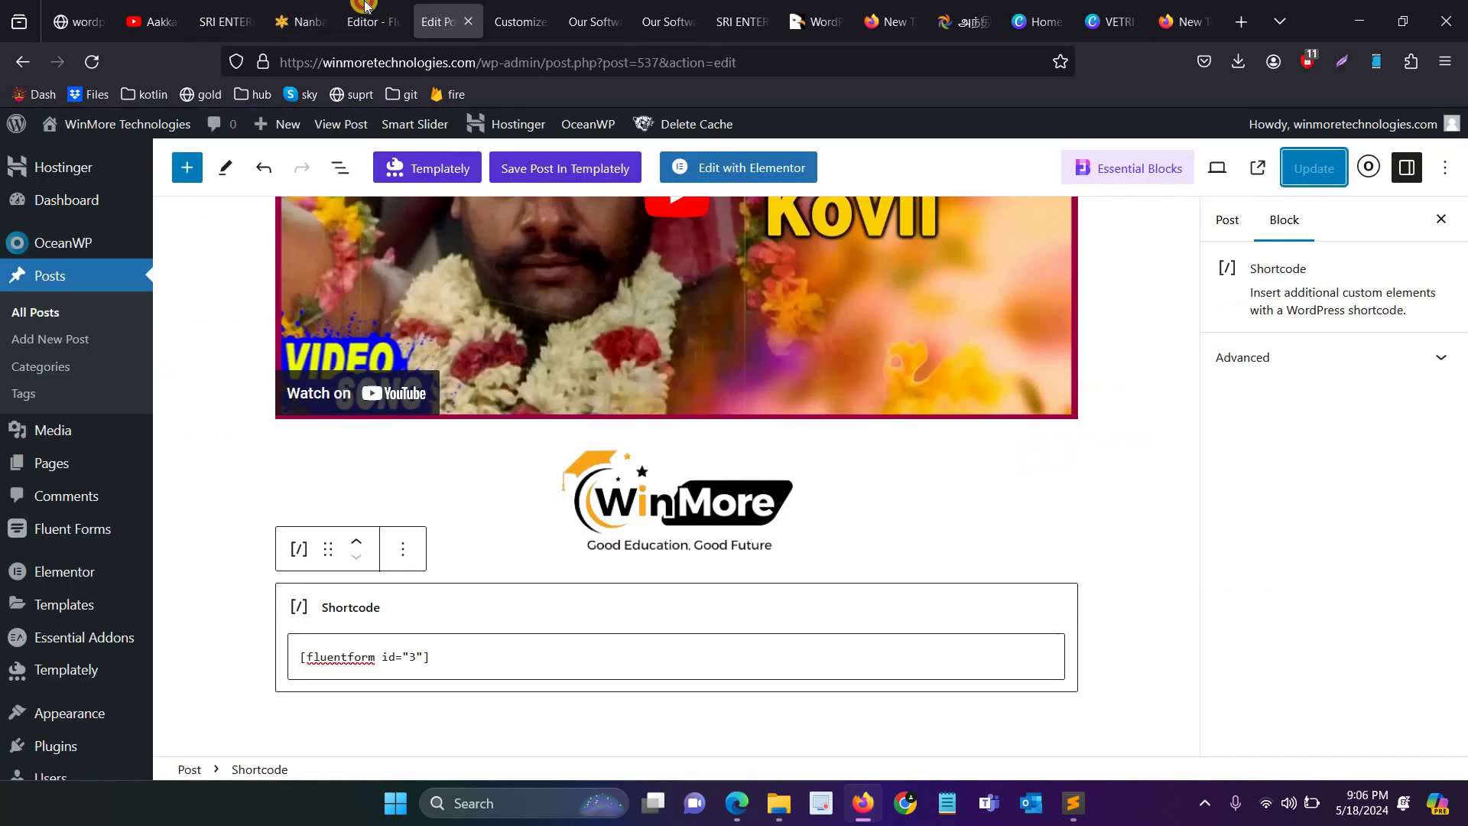
left_click(364, 13)
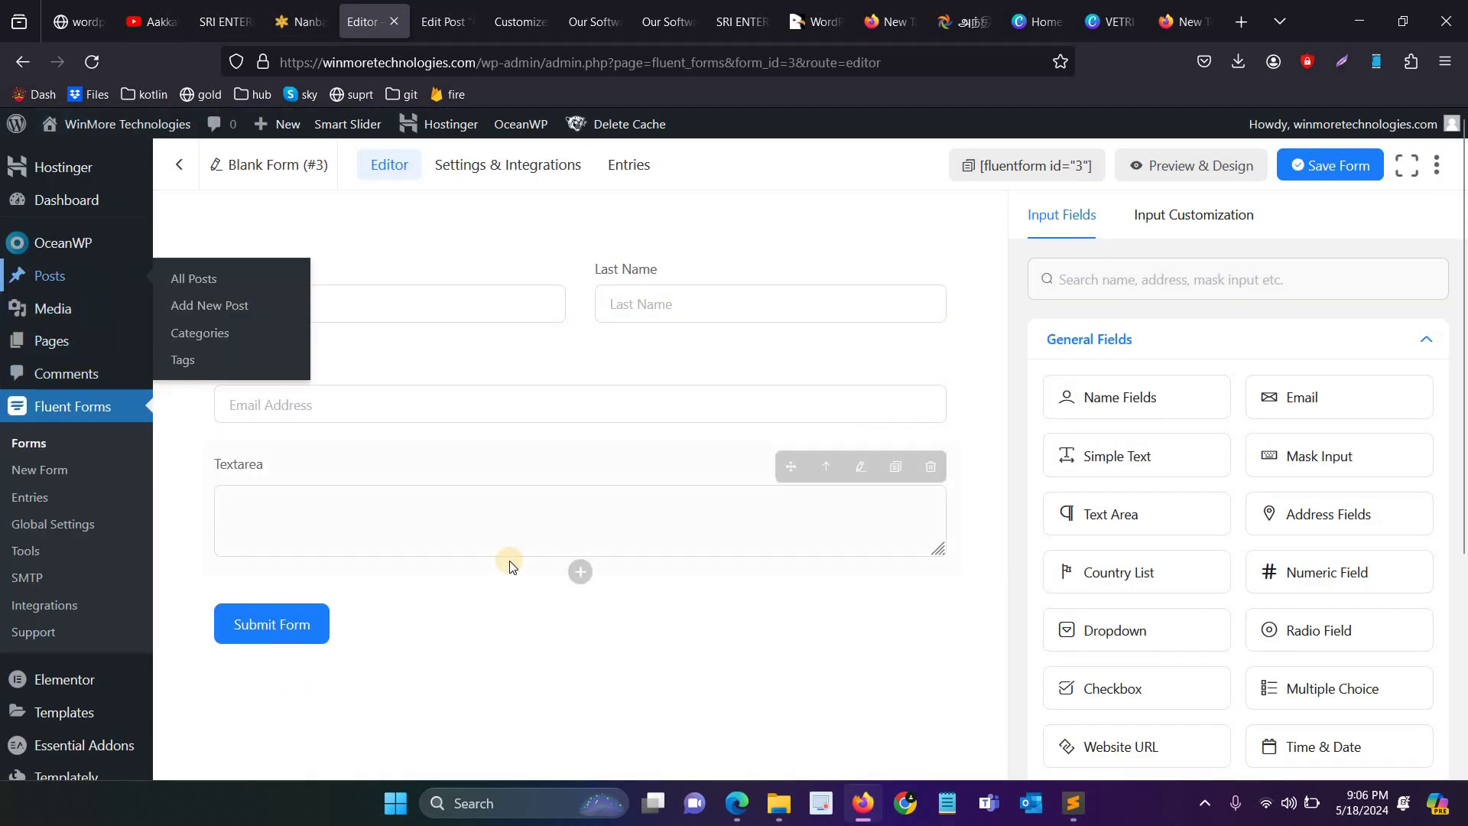
left_click(439, 17)
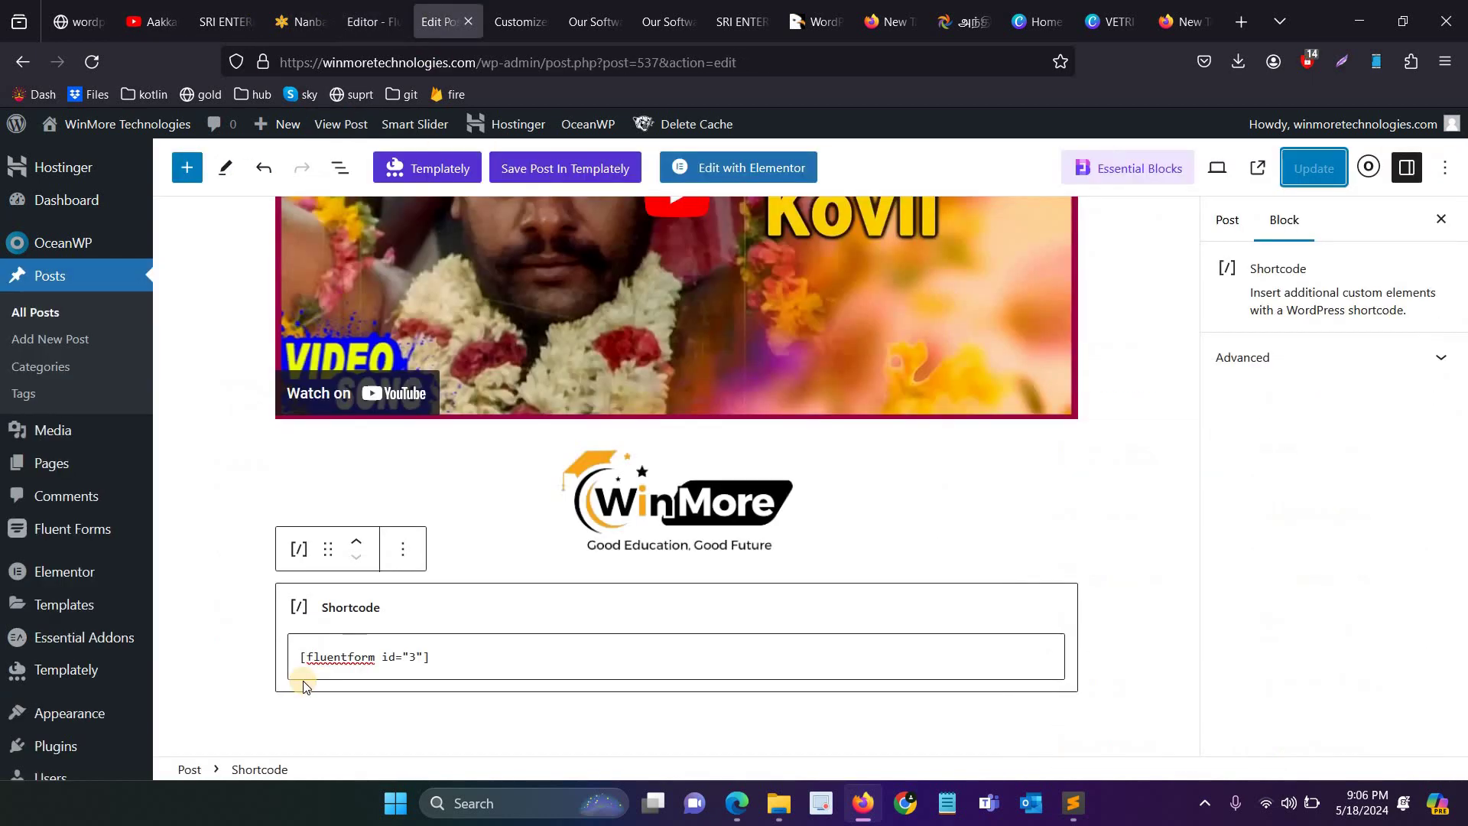
triple_click(272, 637)
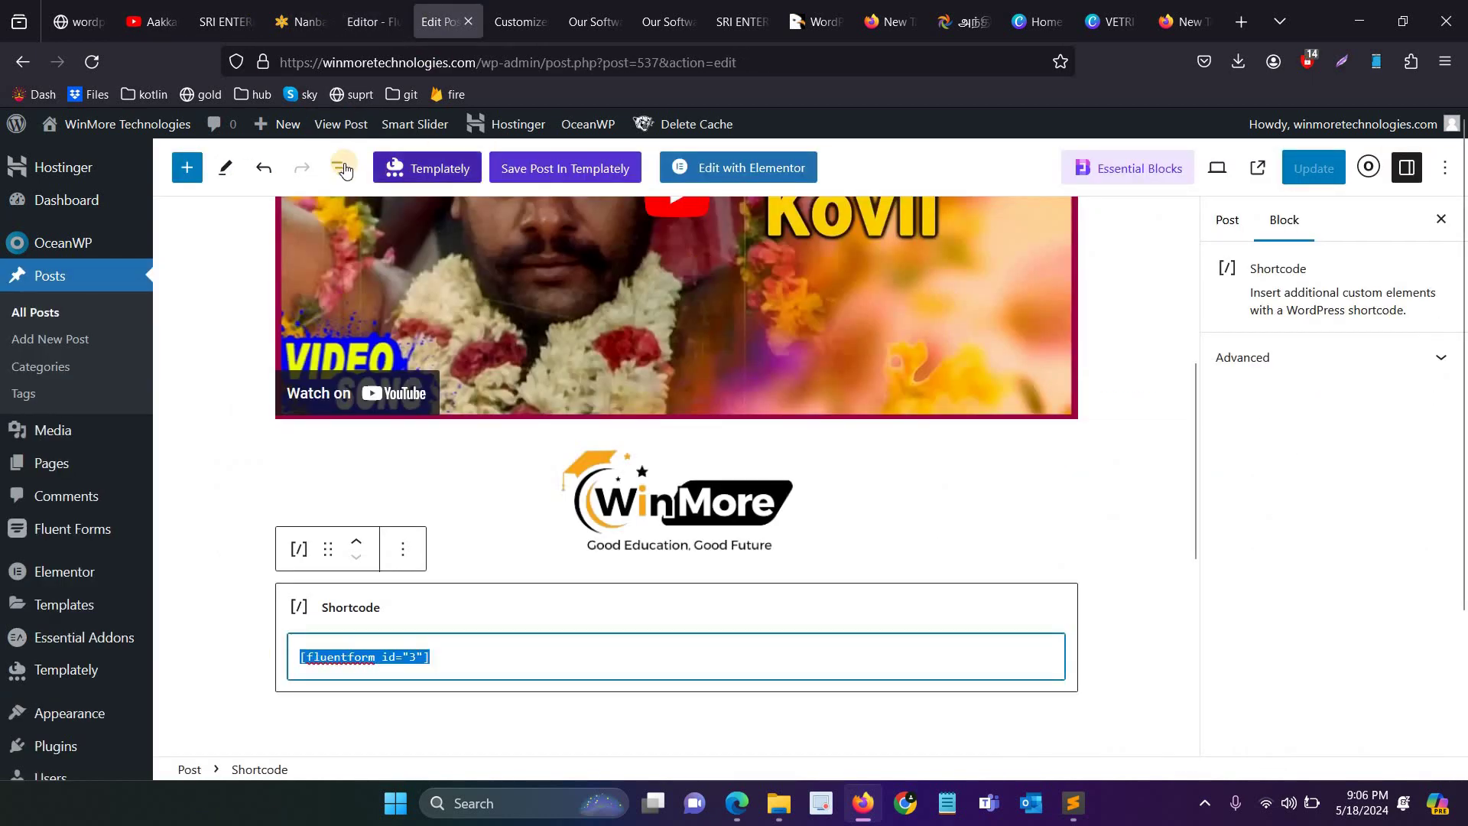
left_click(77, 22)
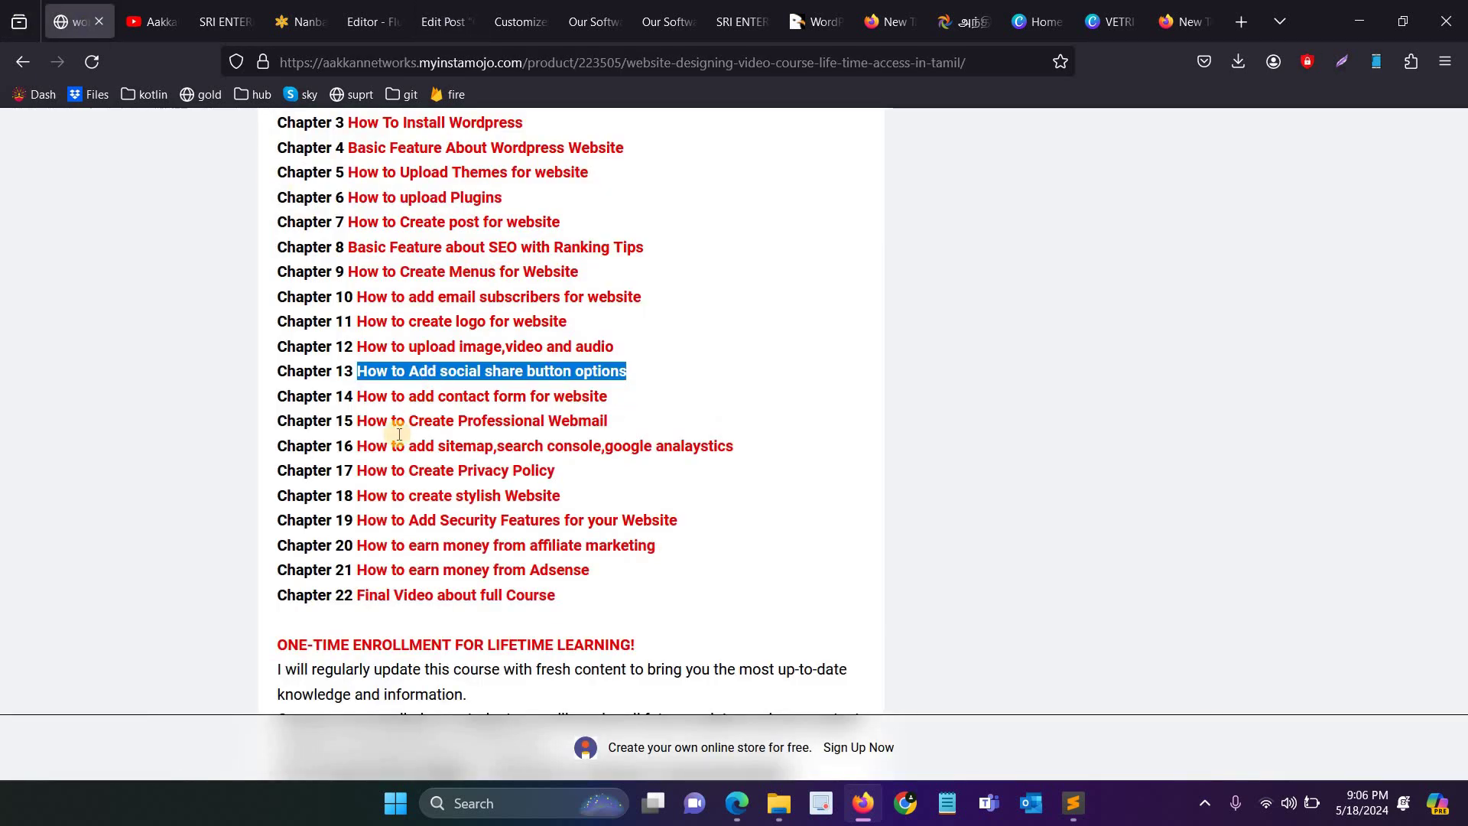
Step: Highlight the Chapter 15 'How to Create Professional Webmail' title and open a new tab
left_click_drag(357, 420, 692, 420)
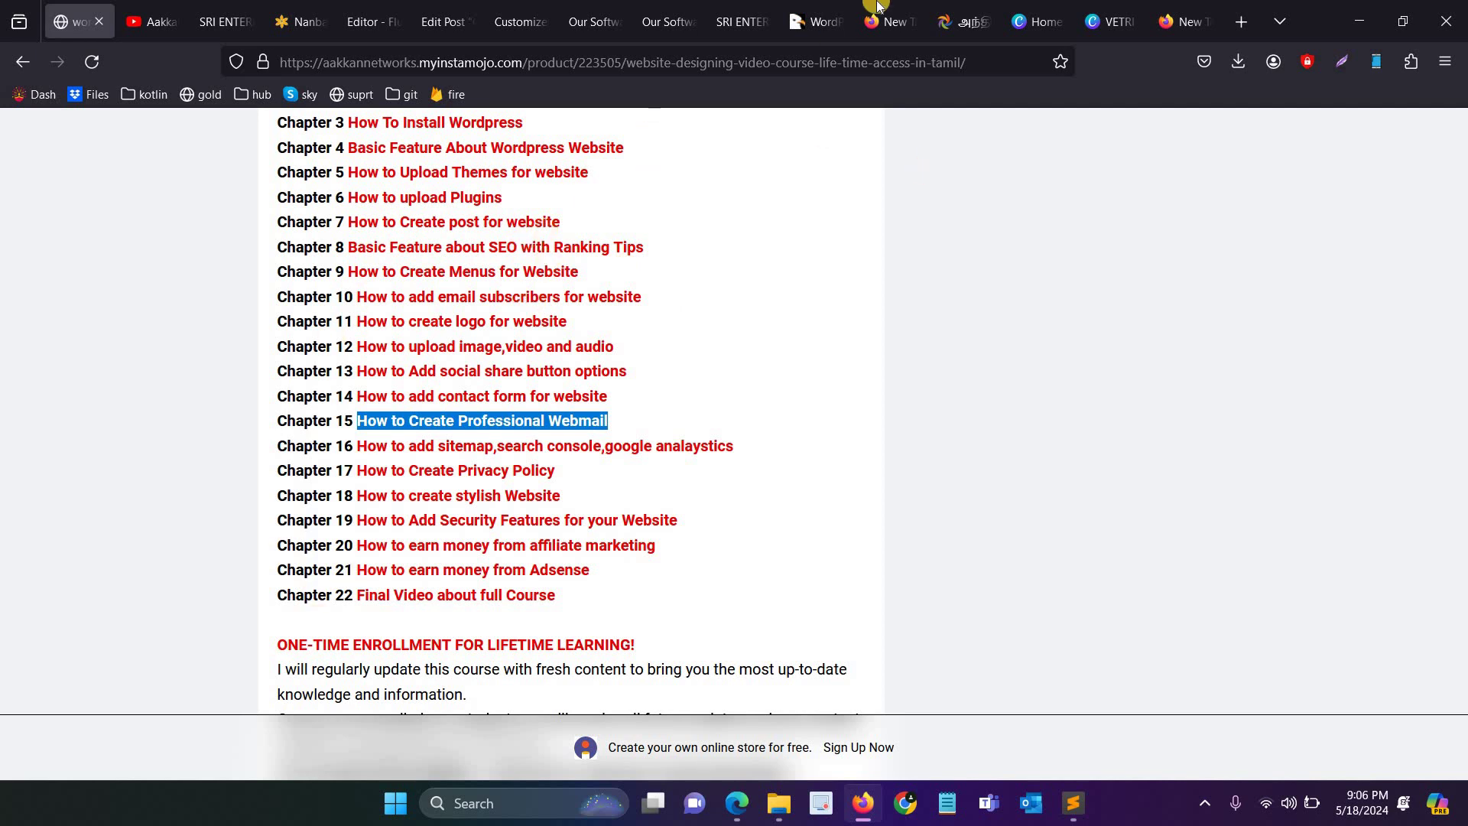
left_click(1233, 15)
Step: Go to hostinger.in and sign in with the saved account email
type("ho")
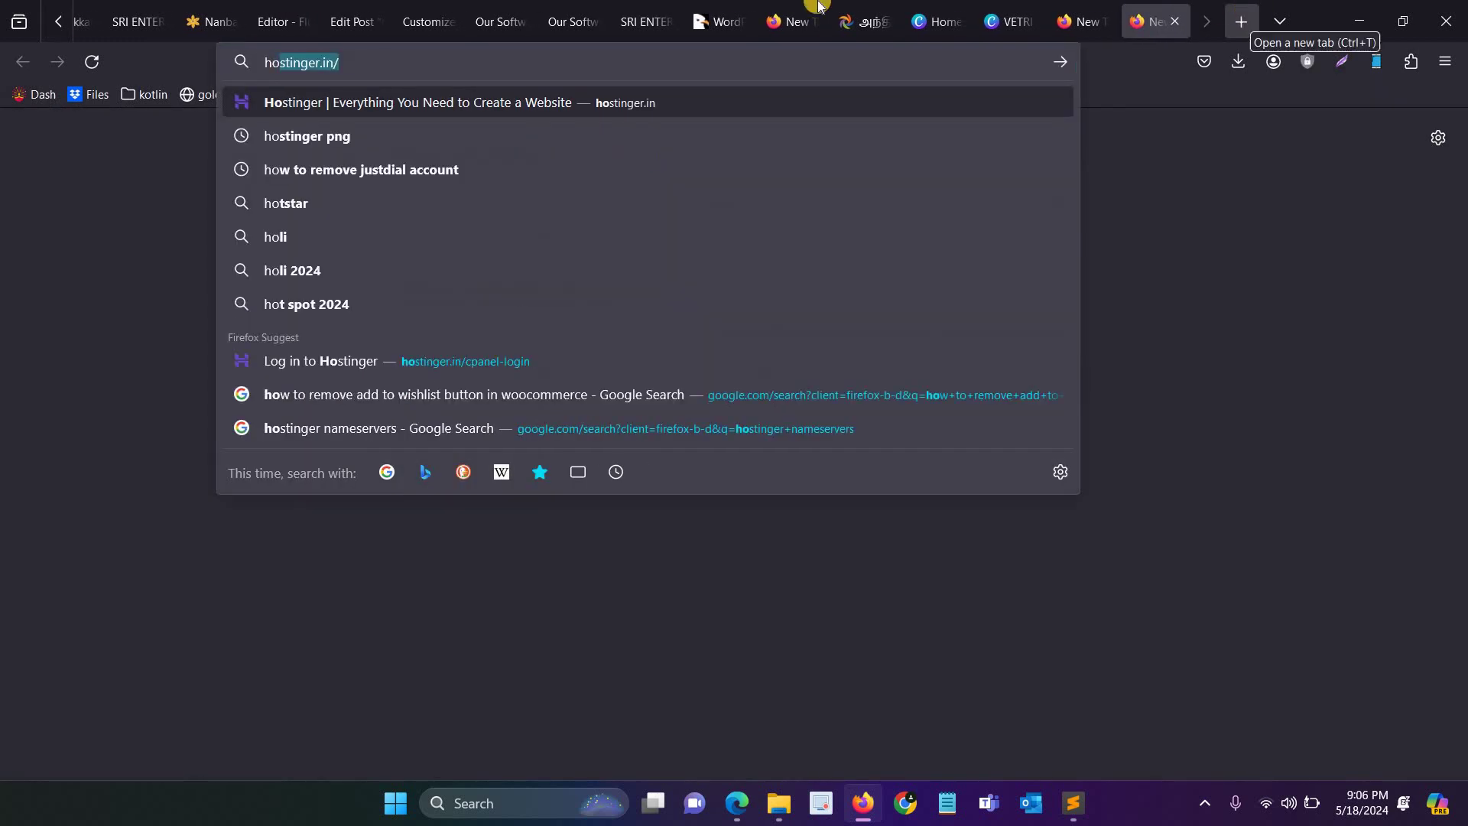
key("Return")
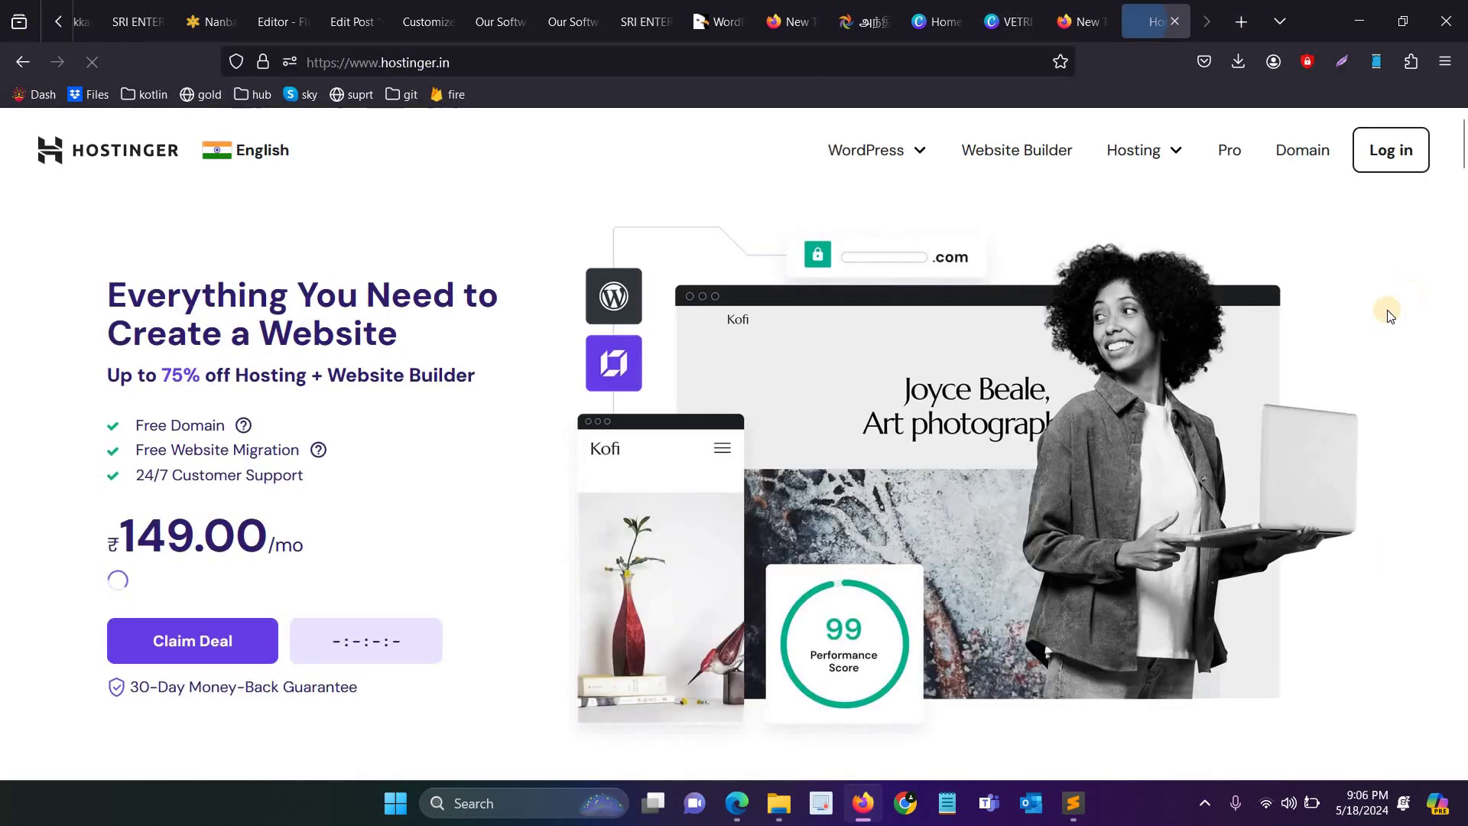
left_click(1411, 166)
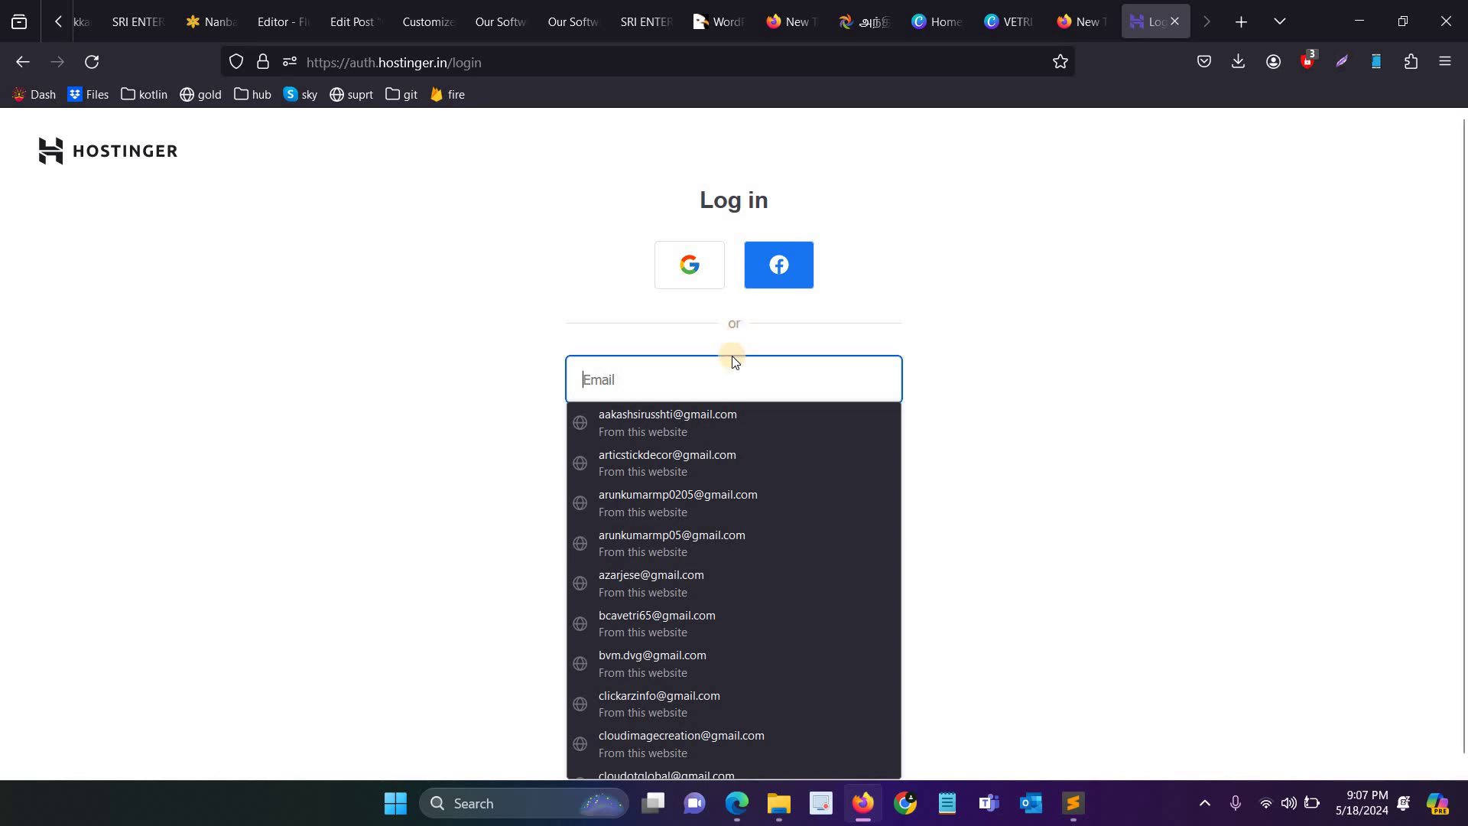
left_click(702, 664)
left_click(734, 546)
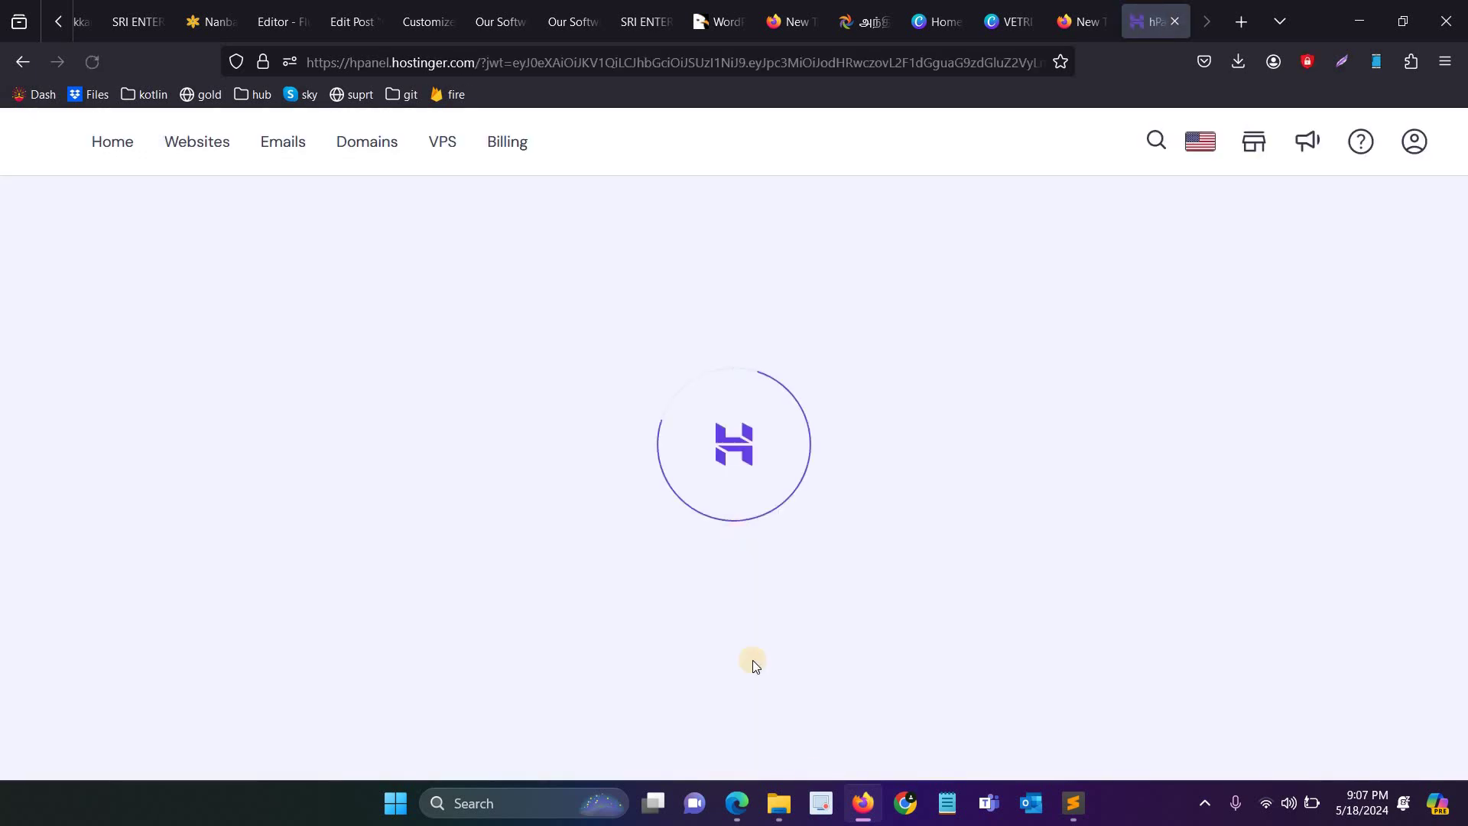
Step: Open the hPanel Emails section and close the stray news article tab
left_click(410, 149)
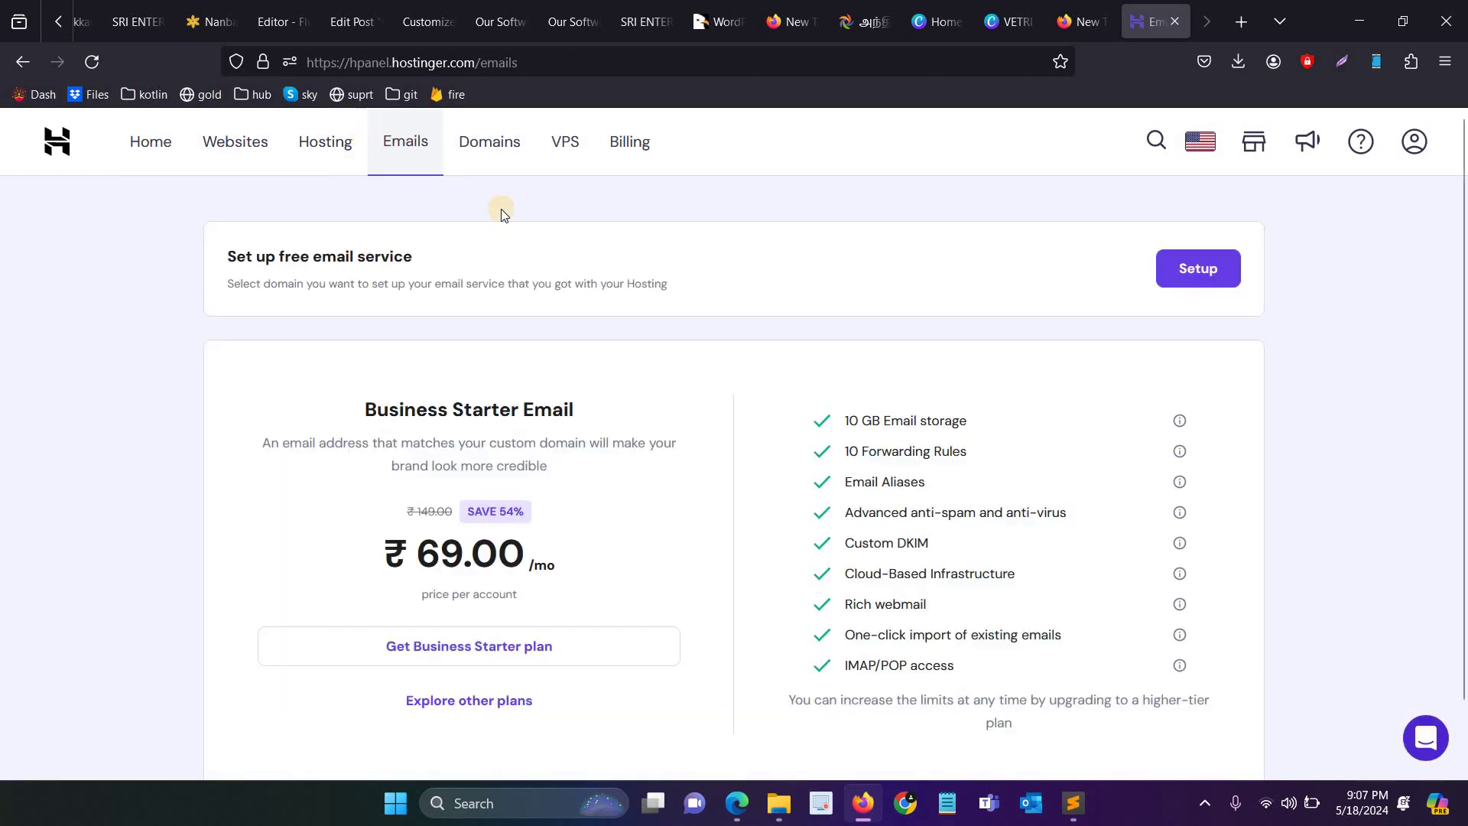
left_click(867, 8)
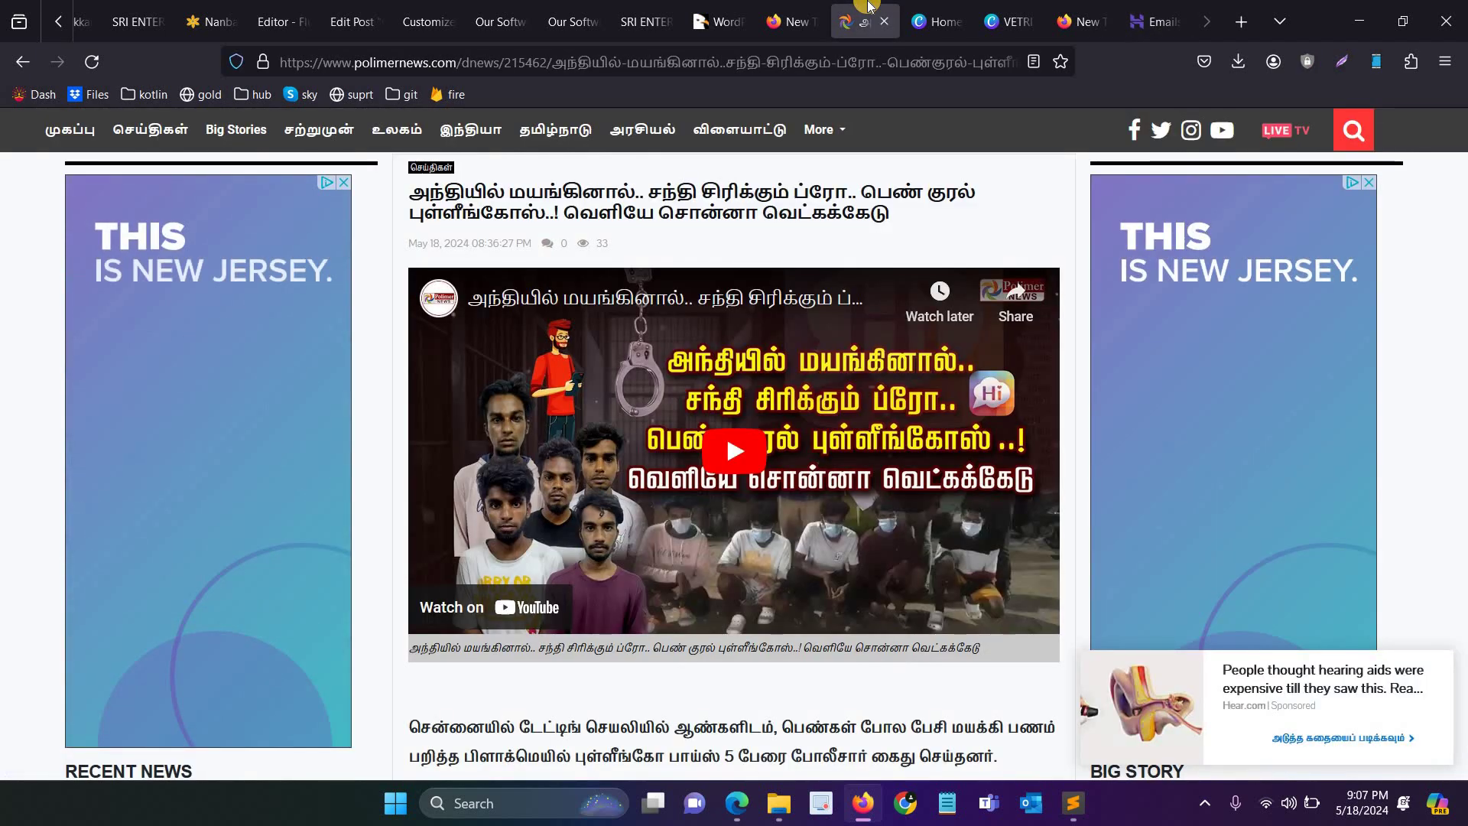
left_click(884, 22)
left_click(1155, 21)
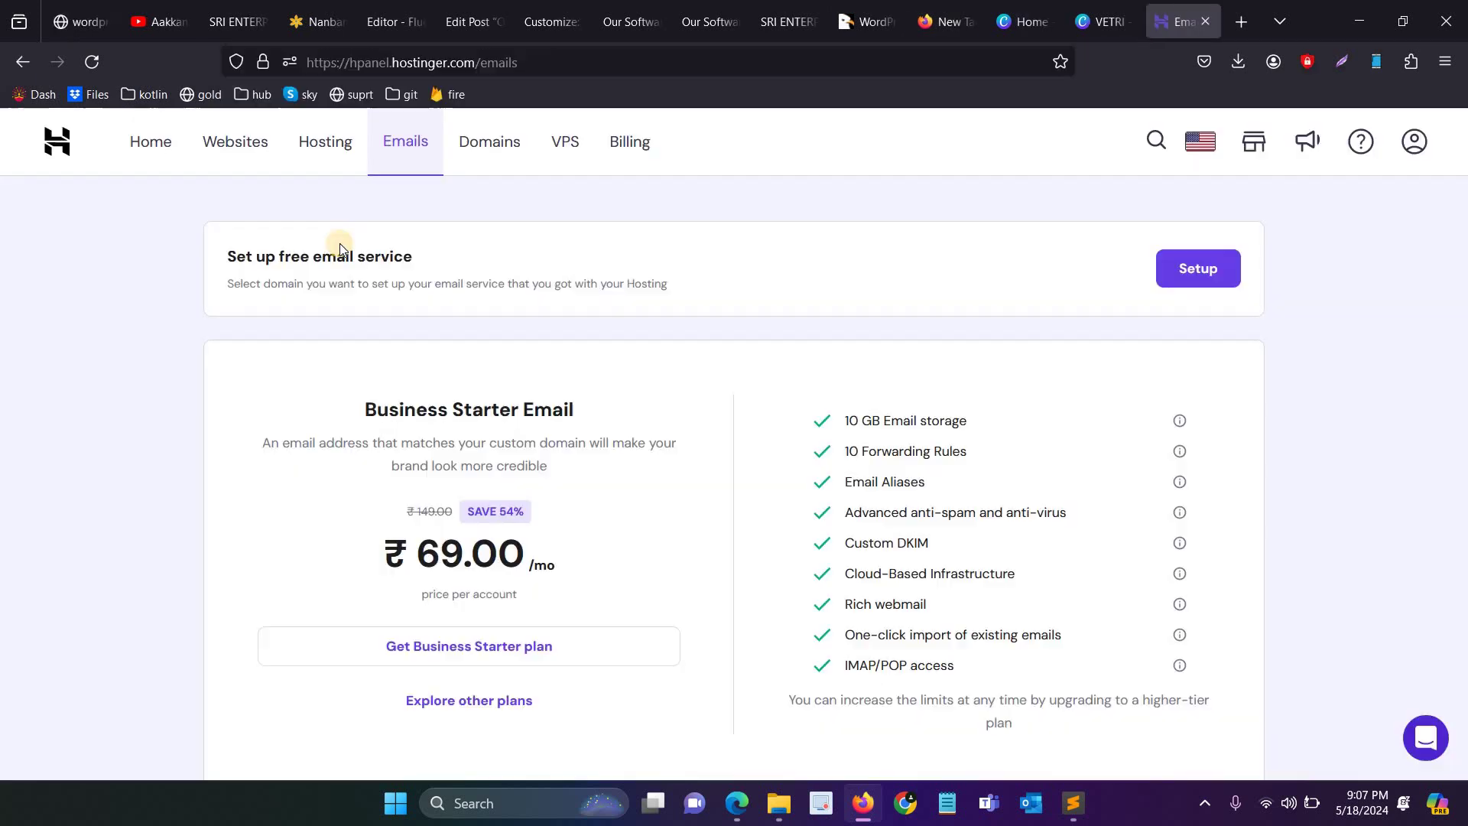
scroll(1223, 222, "down", 1)
Step: Set up email for bvmconsultant.com on the Hostinger Free plan
left_click(1214, 197)
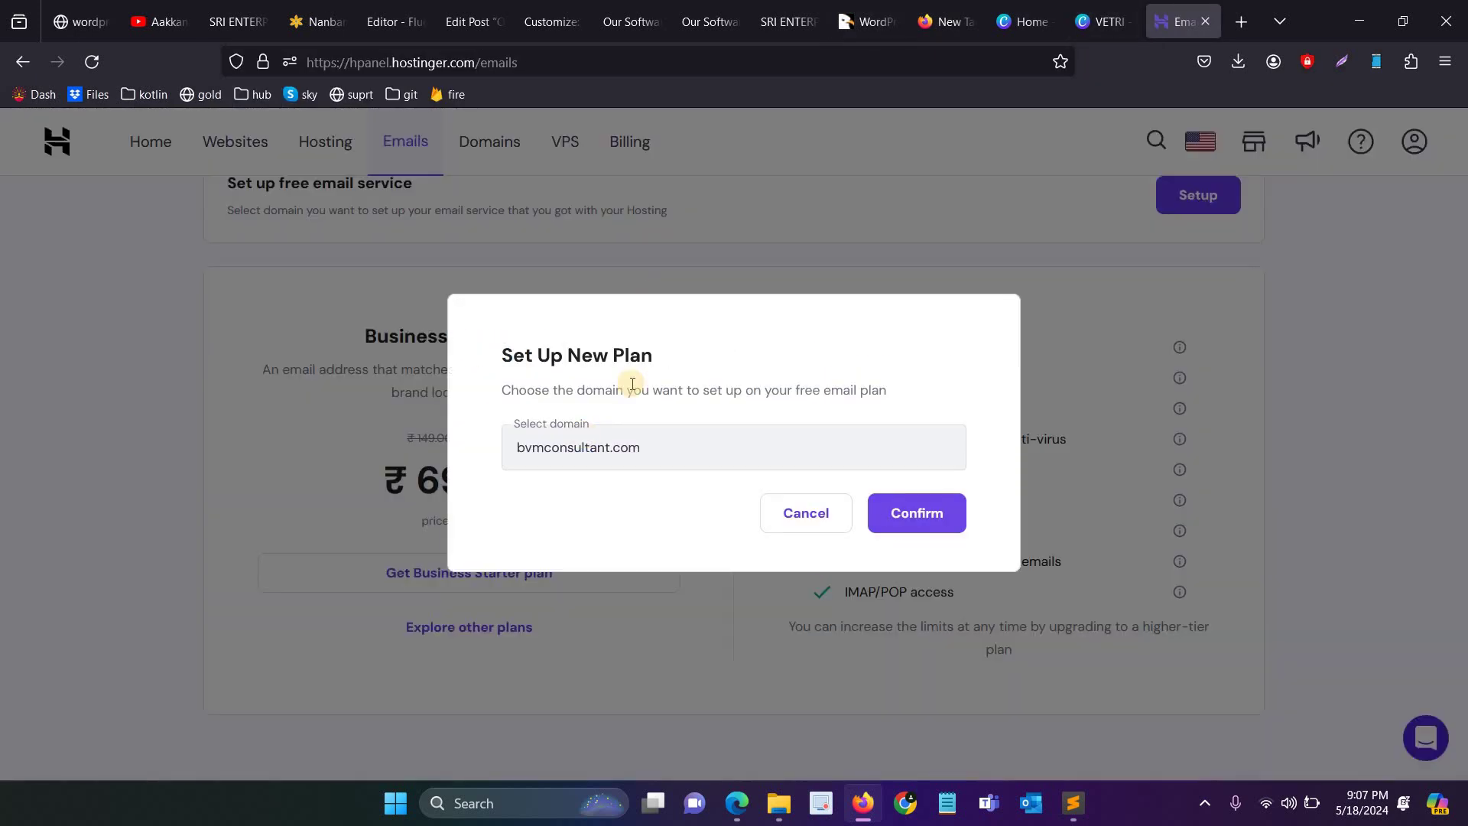
left_click(930, 512)
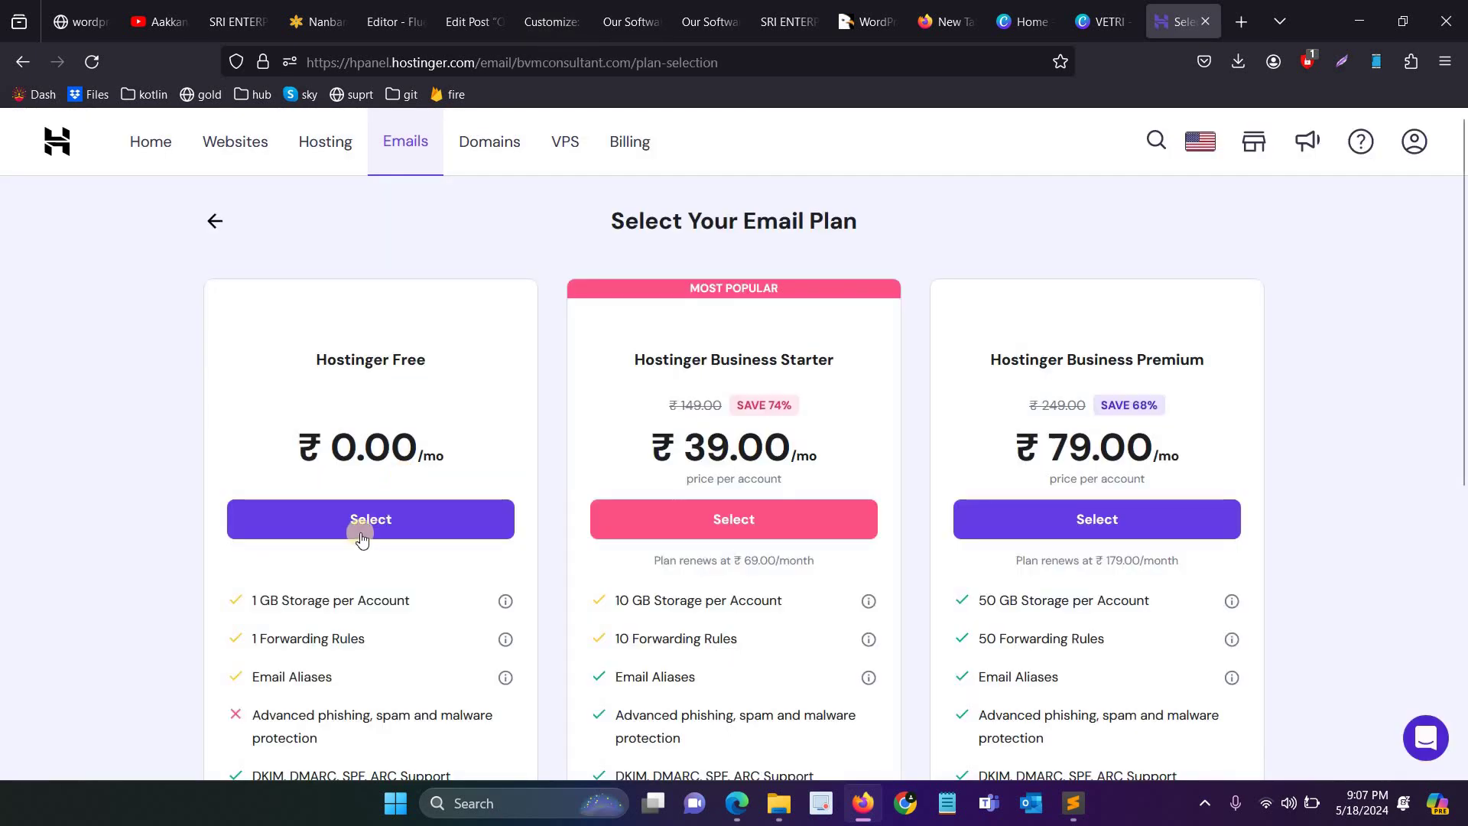
left_click(377, 524)
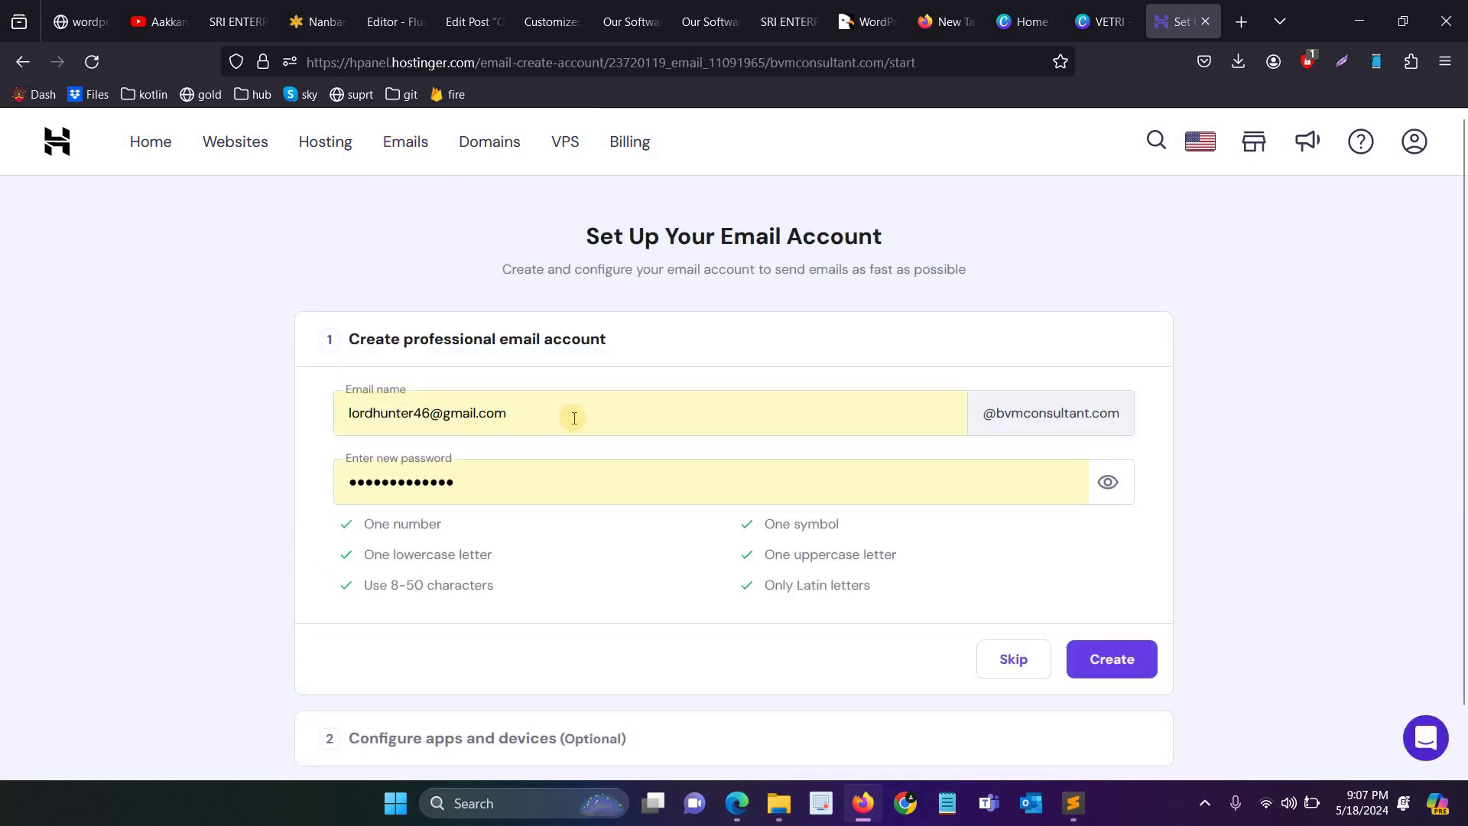
Step: Replace the autofilled mailbox name with a new one and select the password
left_click_drag(576, 413, 244, 414)
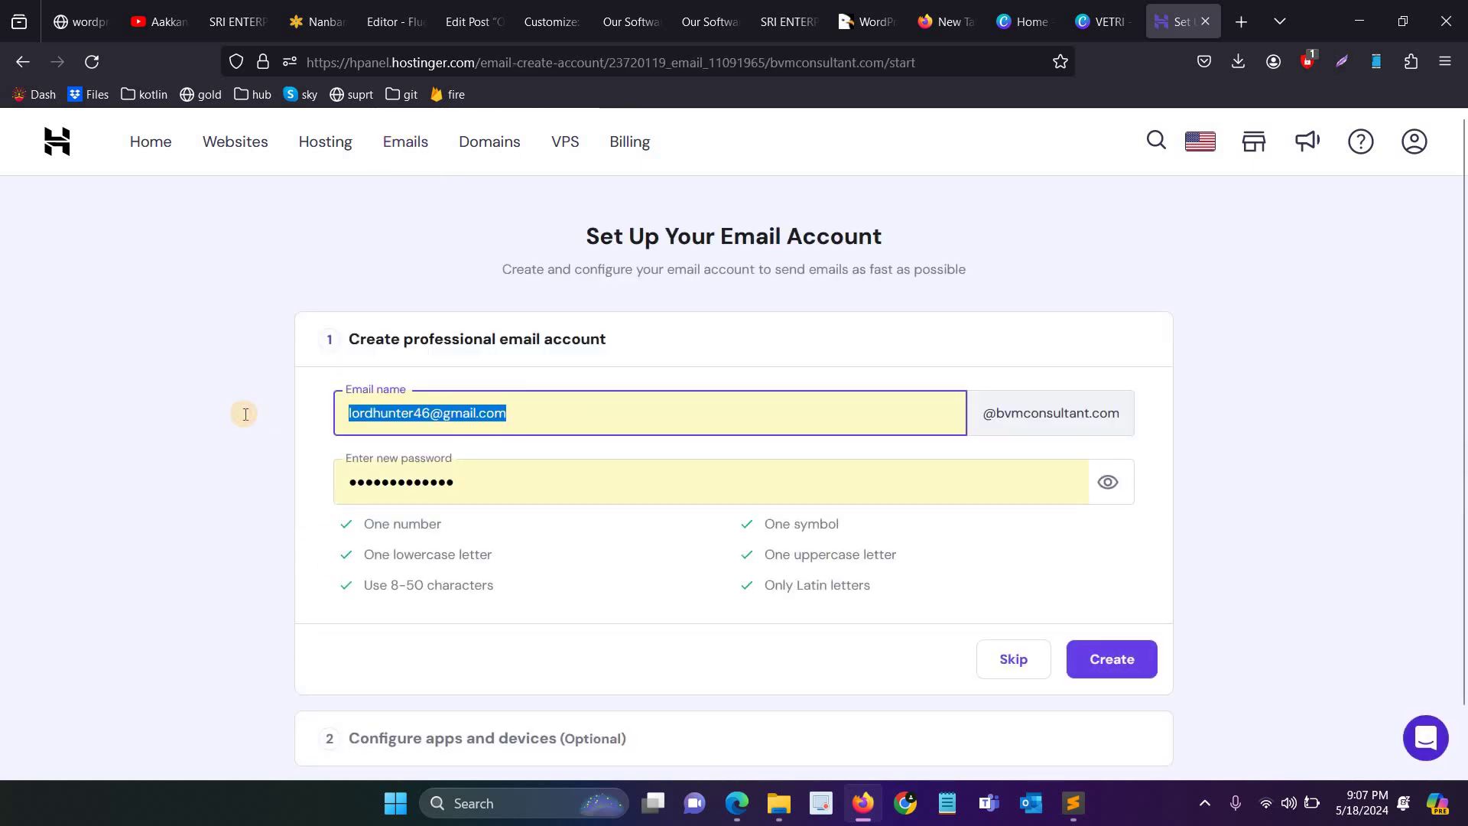
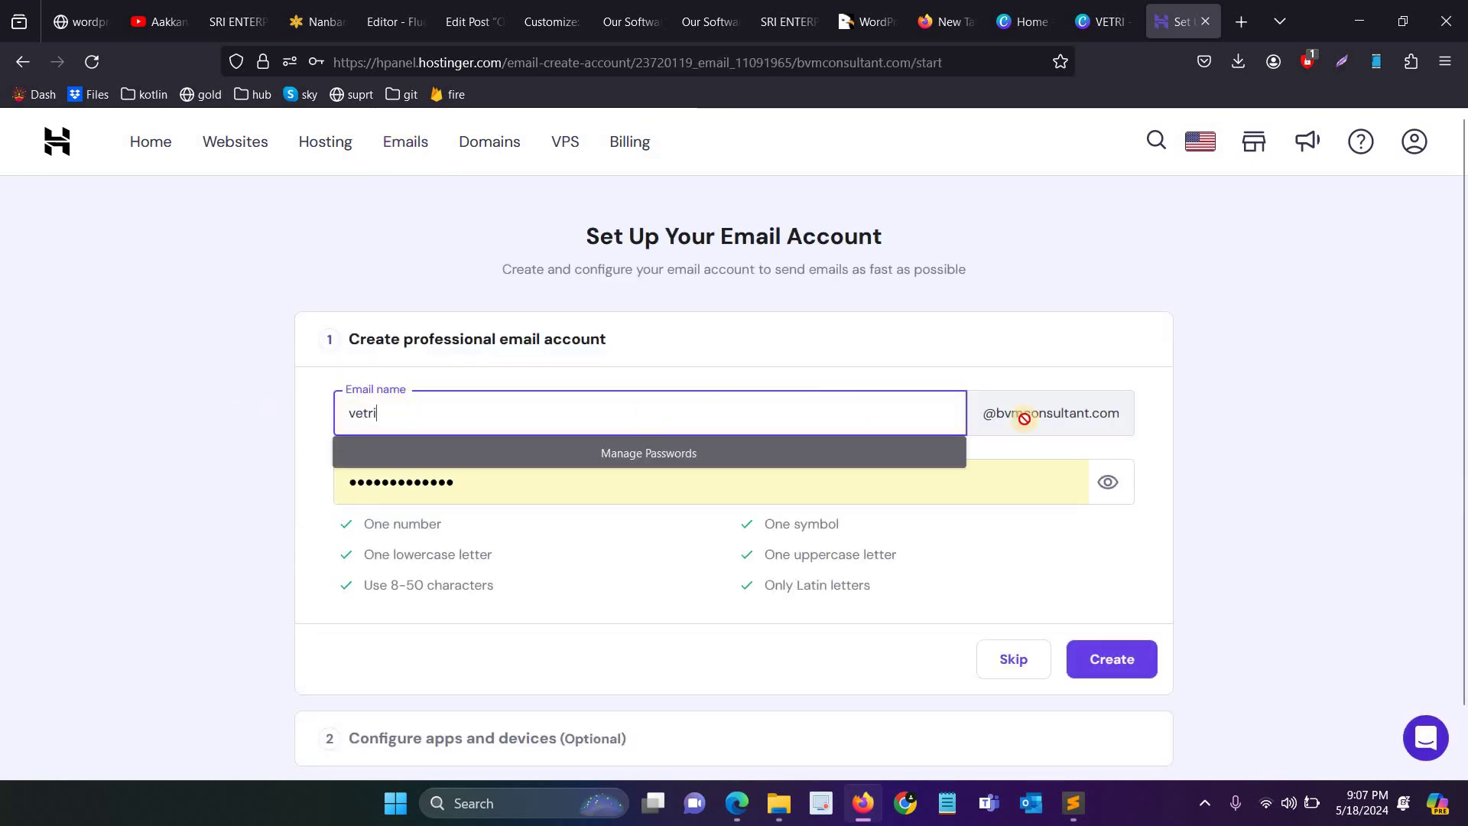
left_click(1041, 416)
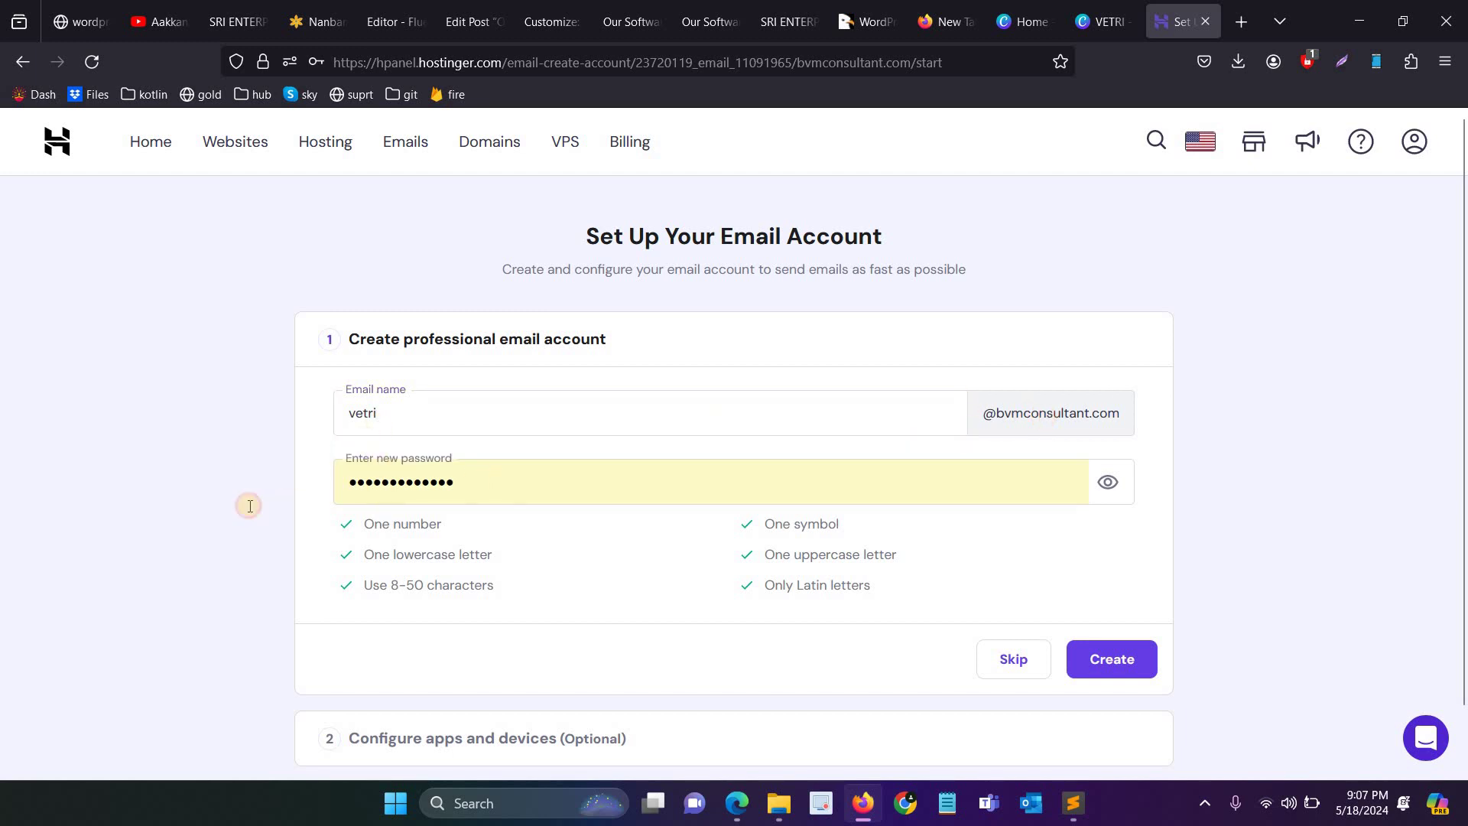
key("Tab")
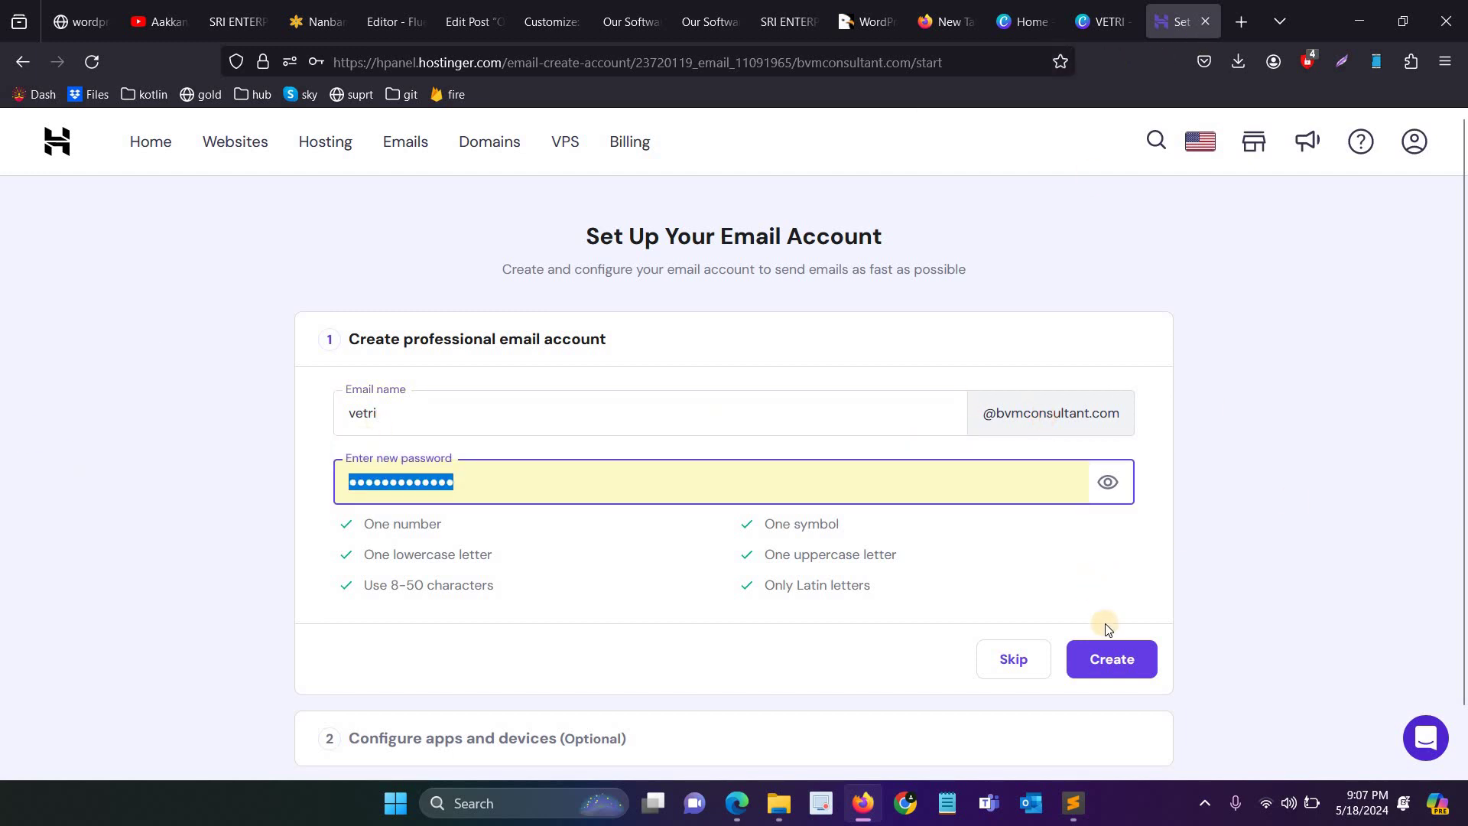
left_click(1240, 22)
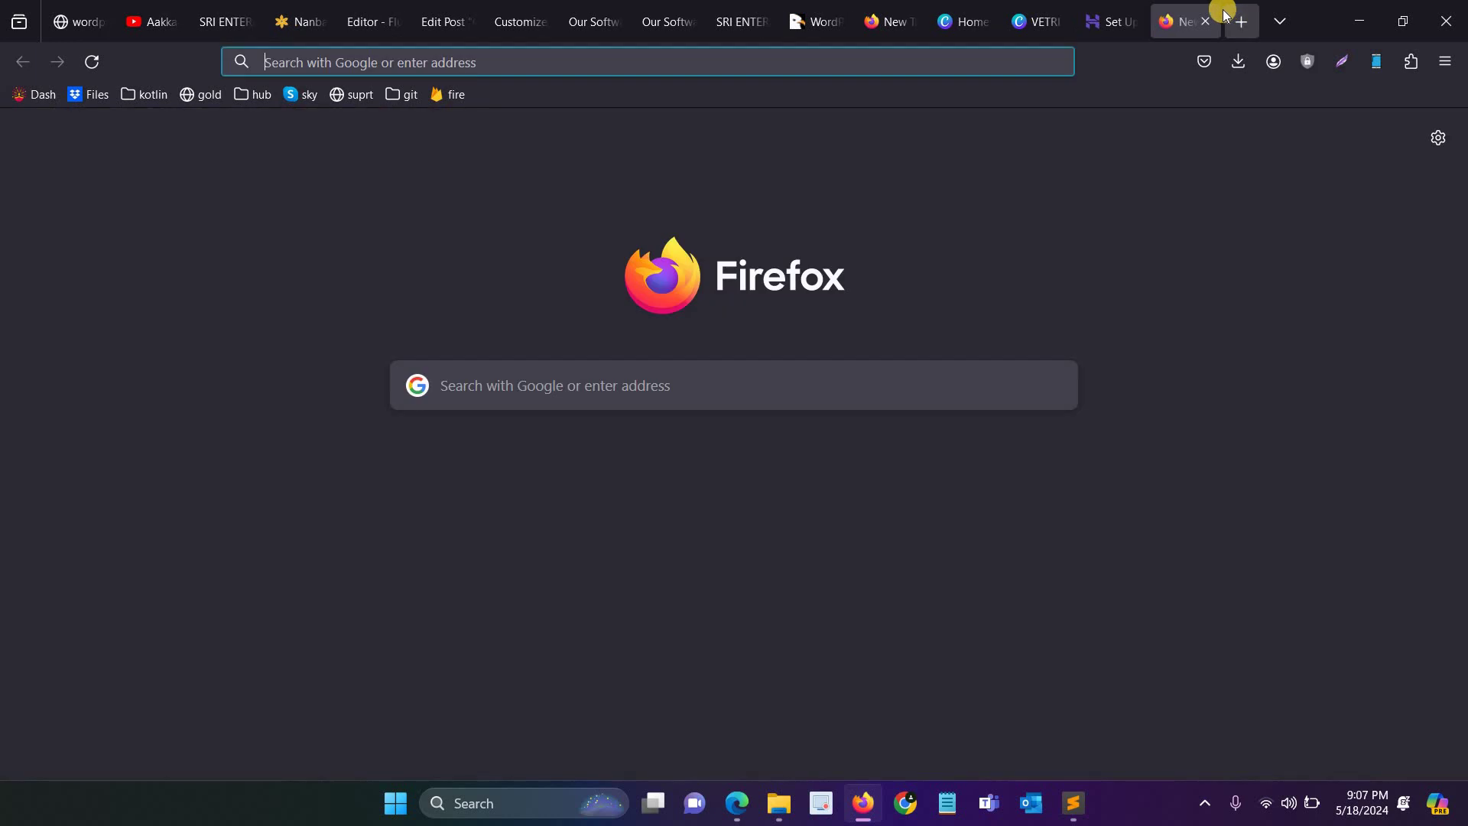
Step: Load the Hostinger Webmail login page at mail.hostinger.com and focus the username field
type("mail")
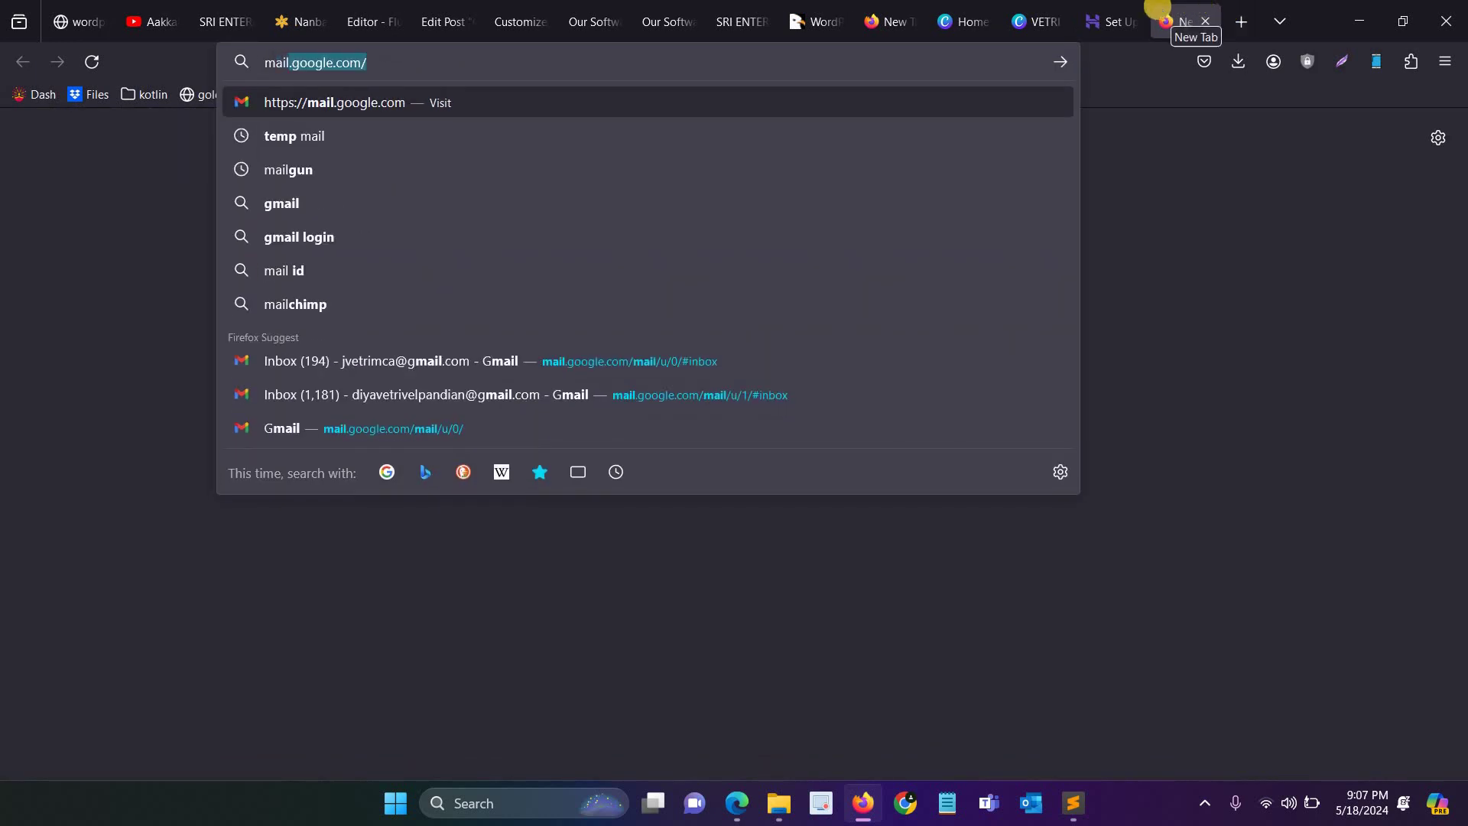
type(".h")
key("Return")
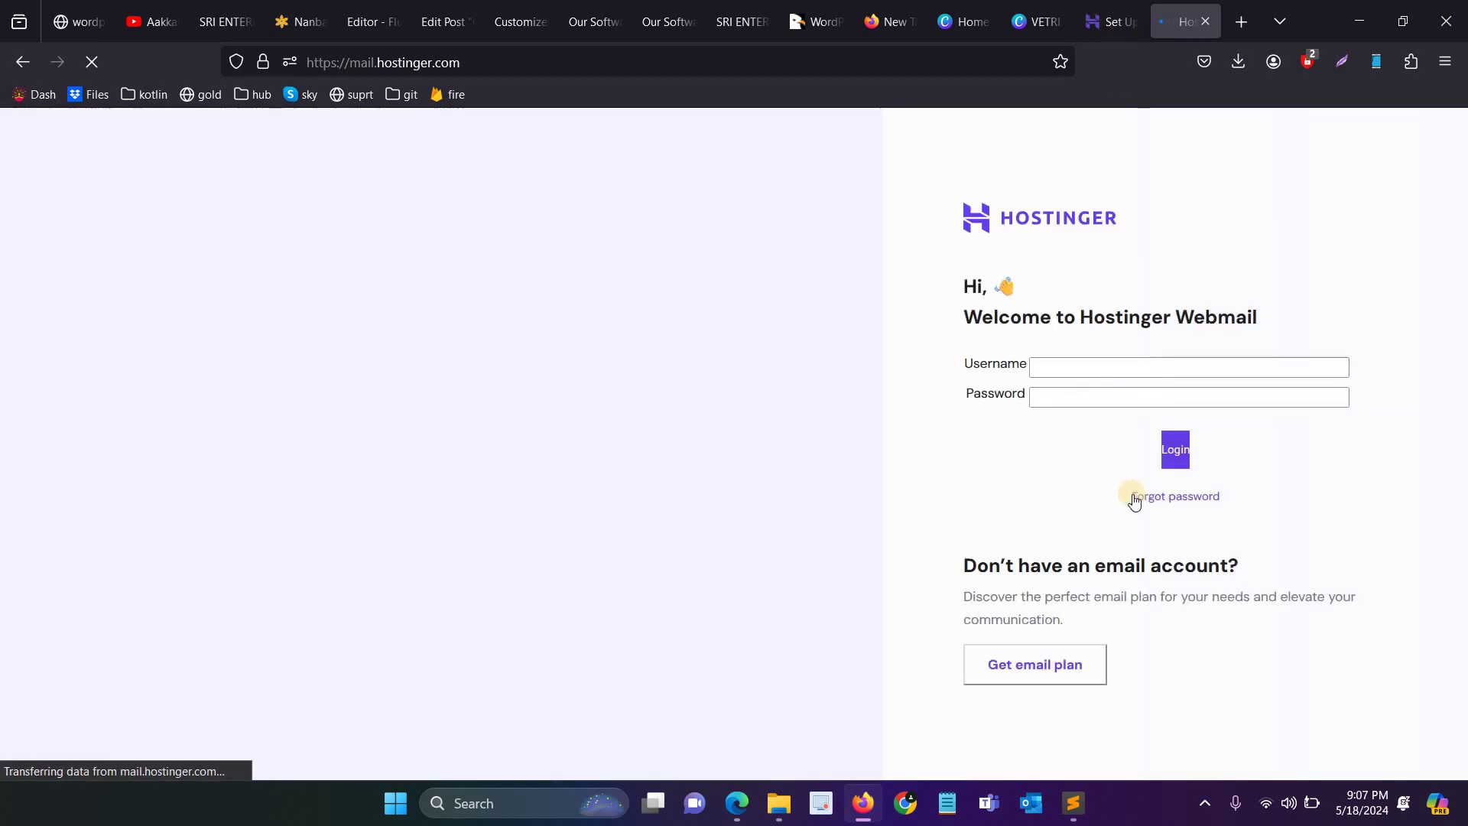
left_click(1087, 366)
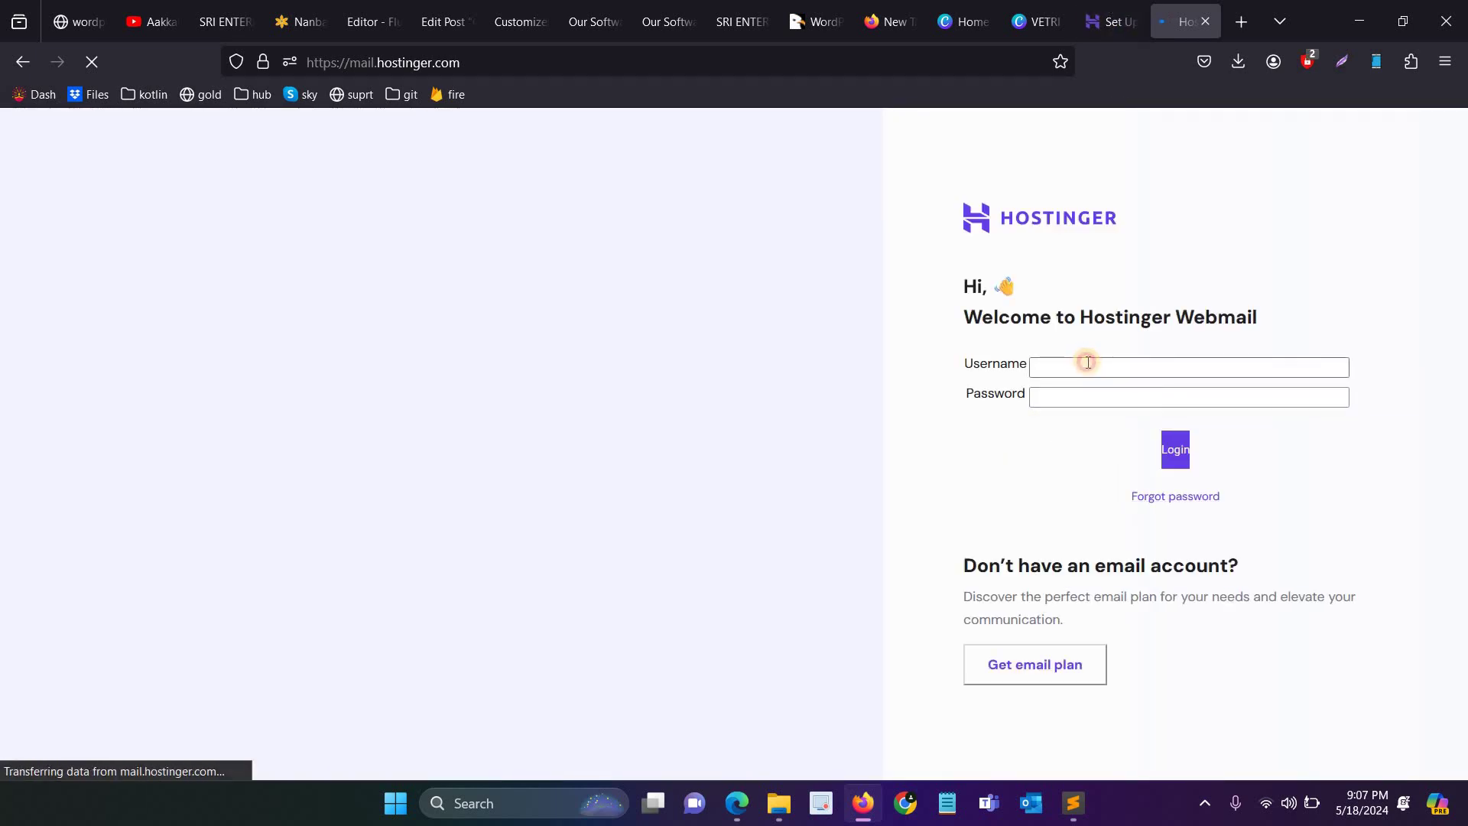
left_click(1387, 231)
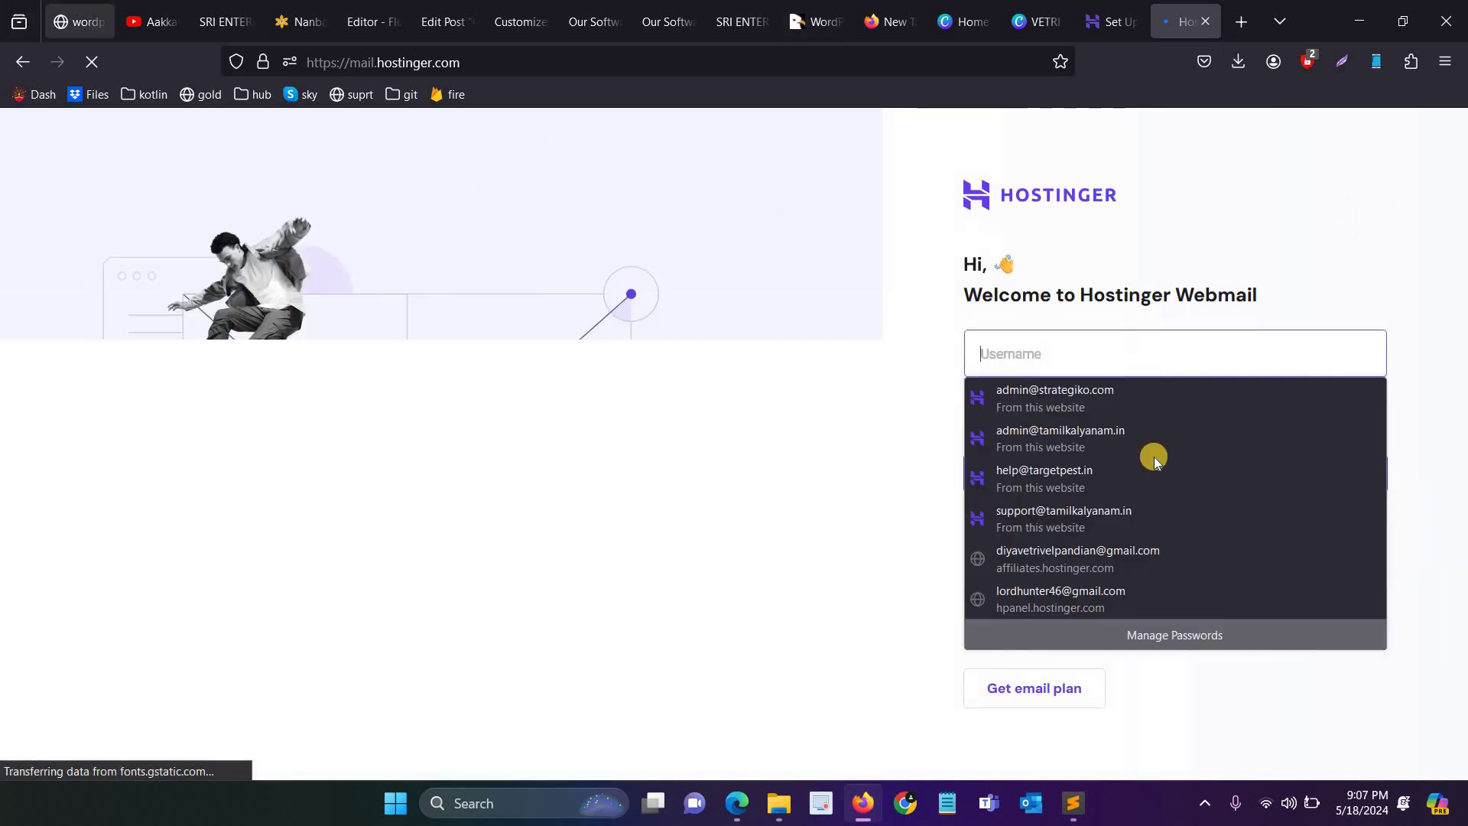
left_click(82, 20)
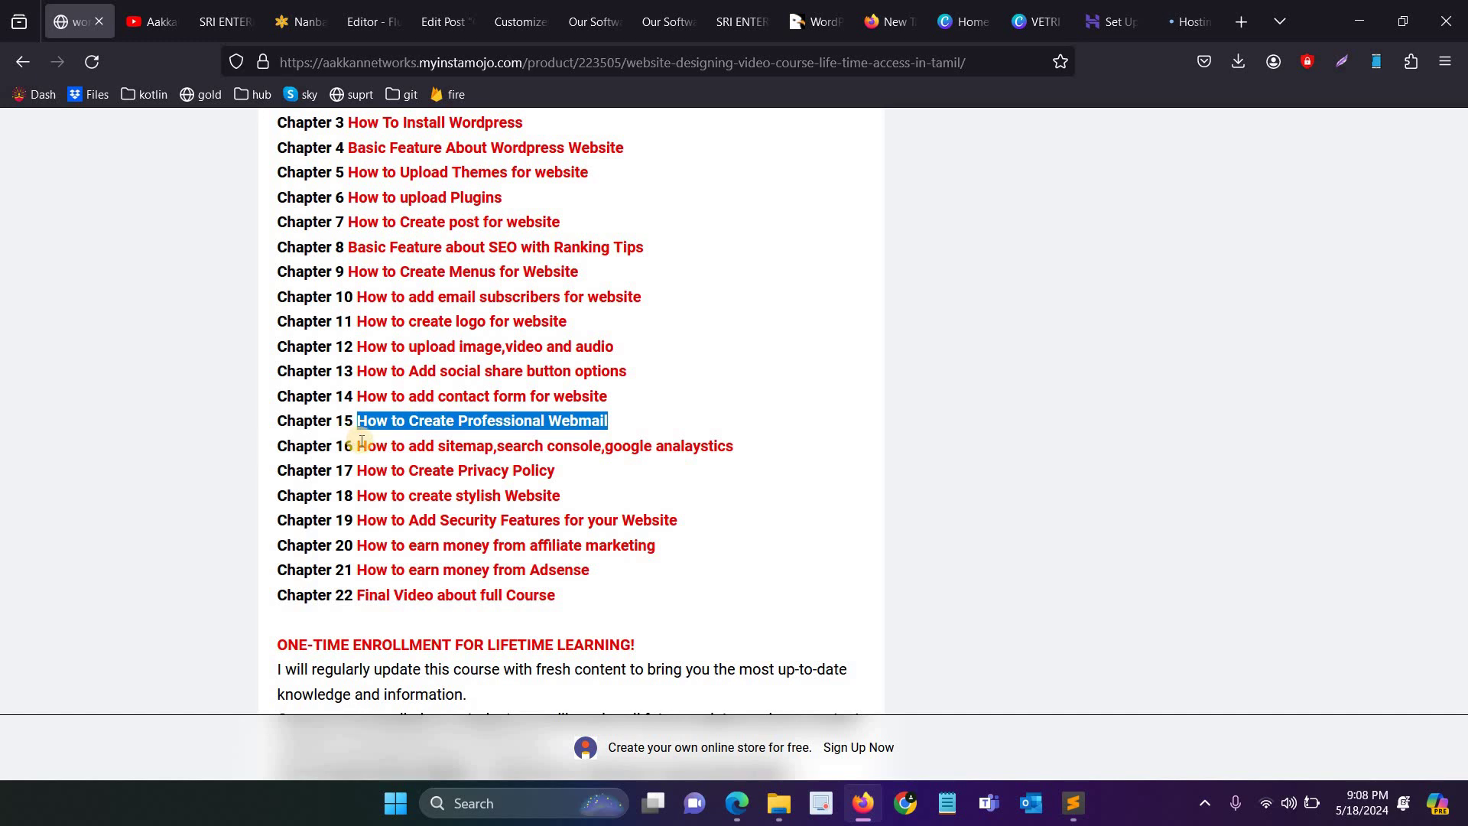
Step: Highlight the Chapter 16 topics: sitemap, search console and google analaystics
left_click_drag(368, 446, 732, 450)
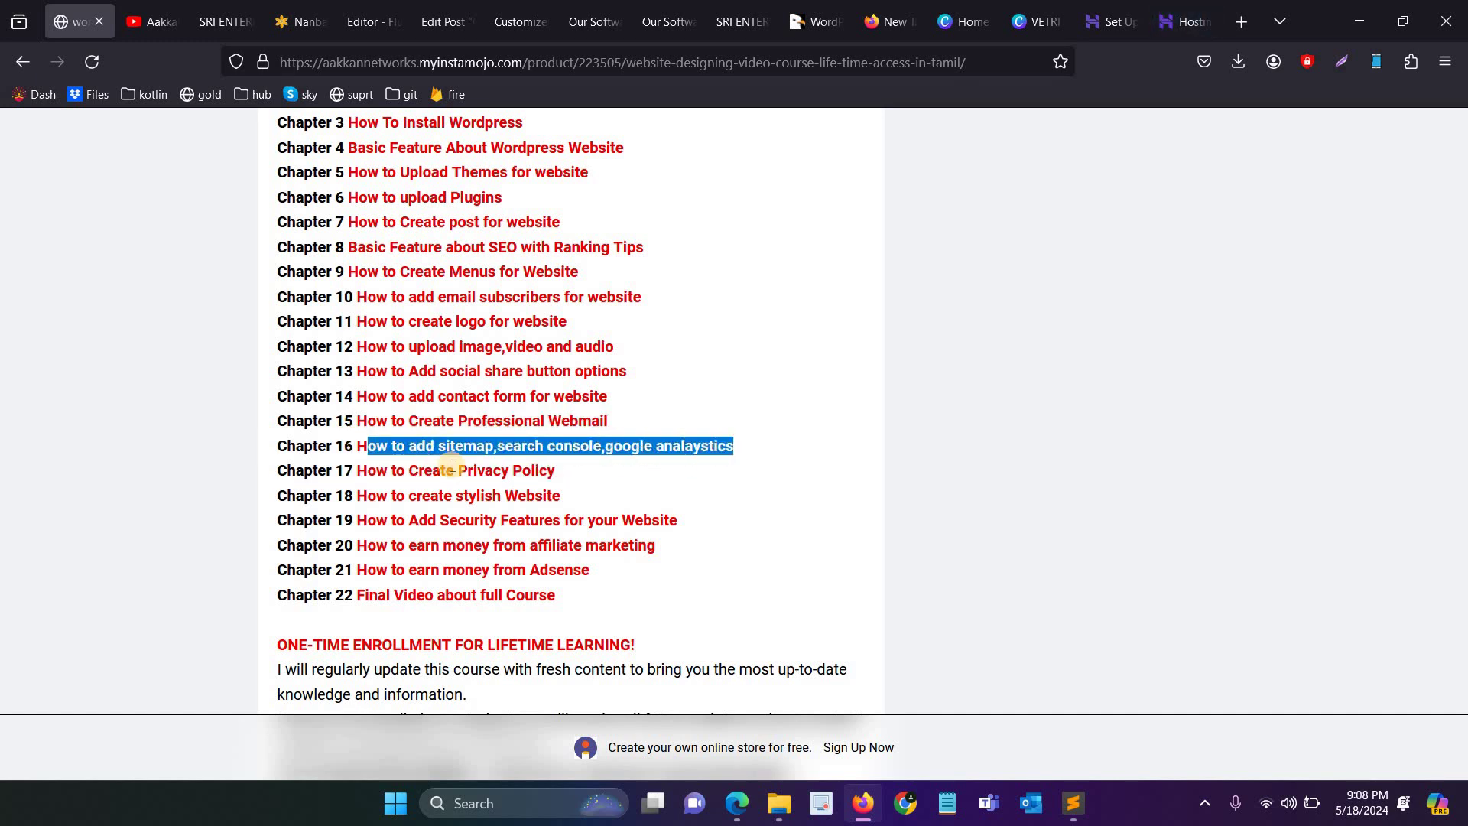
left_click(571, 454)
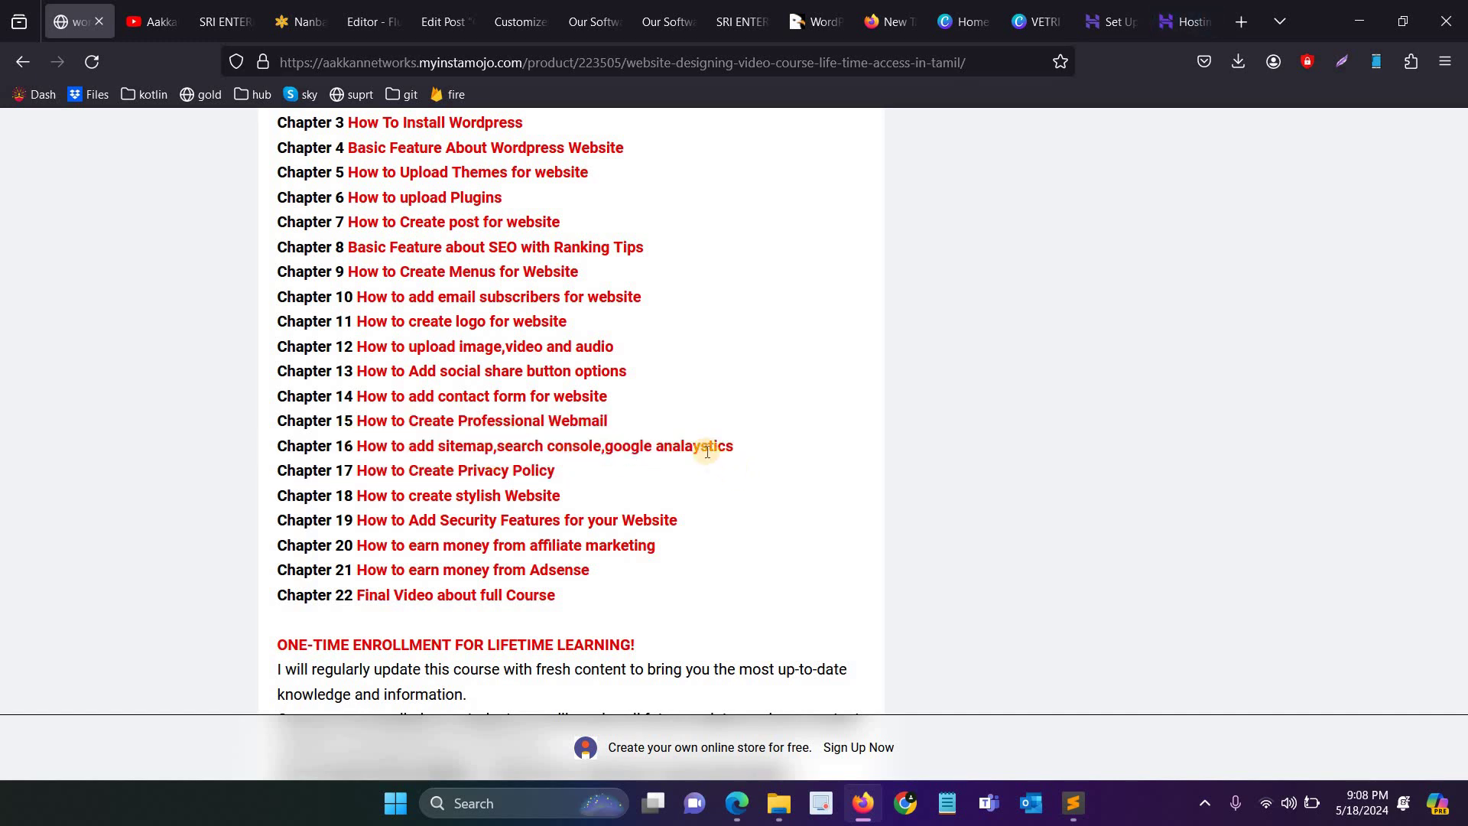
left_click_drag(685, 449, 731, 449)
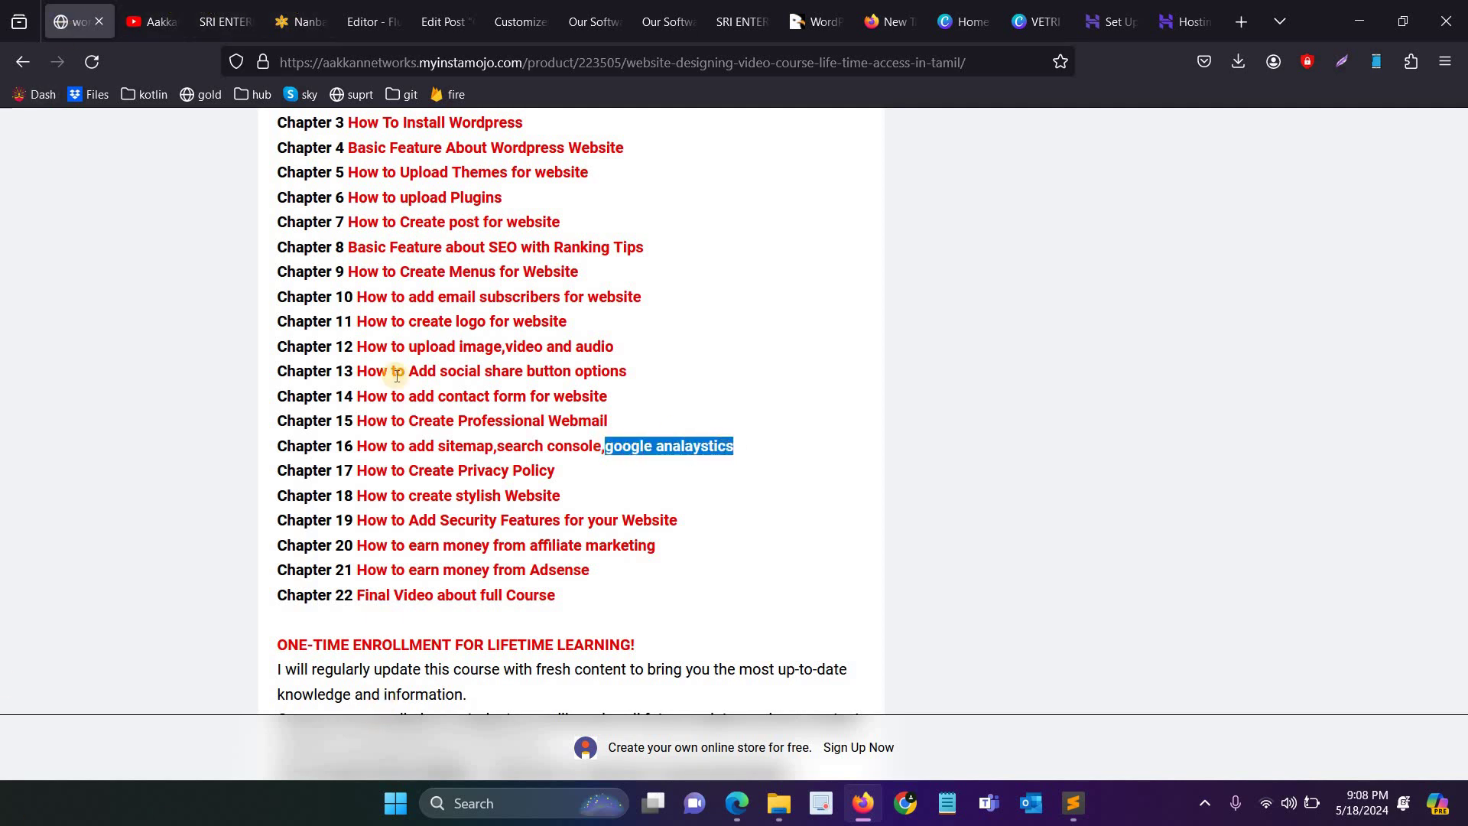
double_click(446, 446)
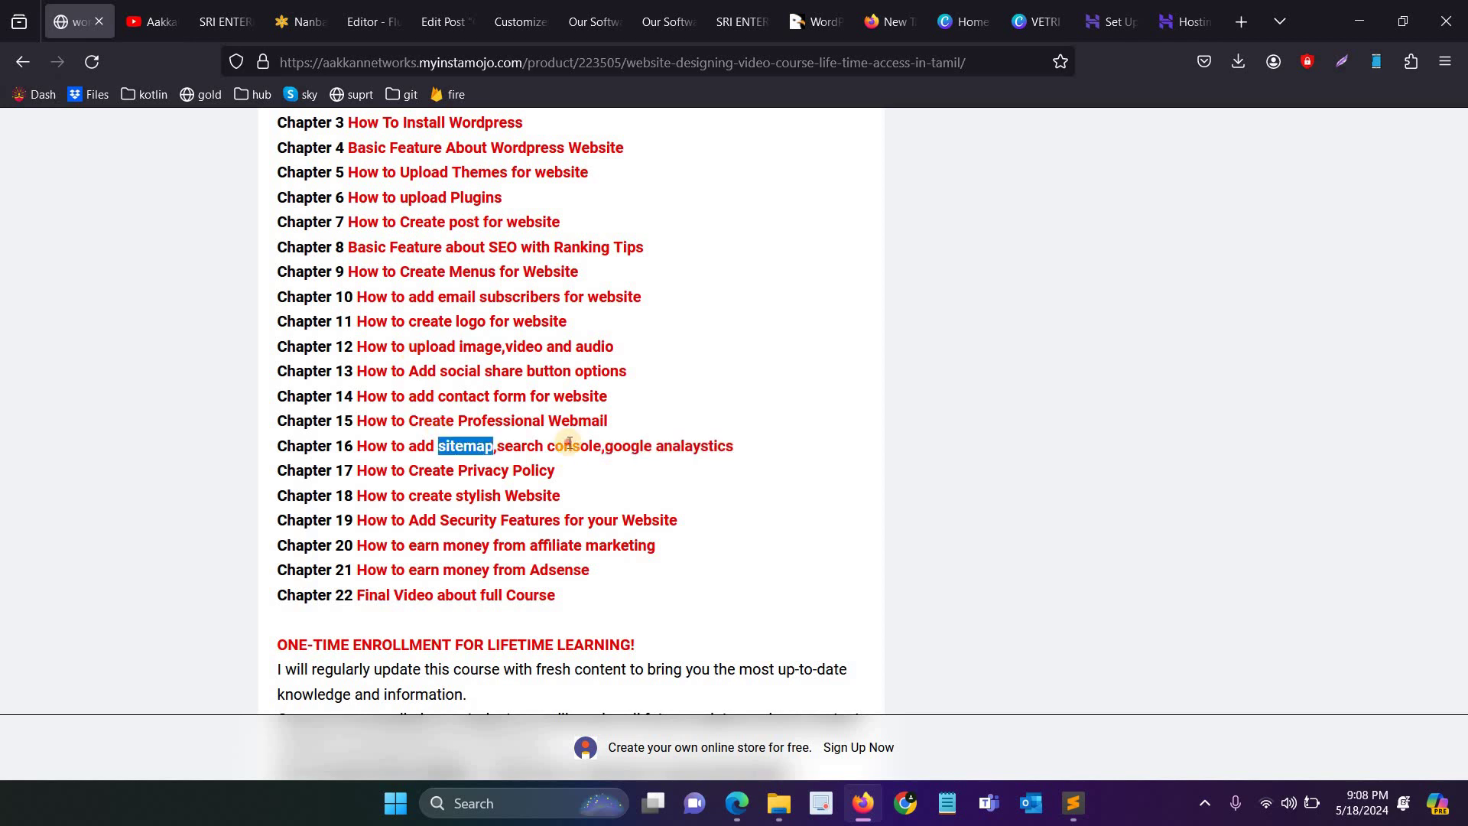
double_click(573, 445)
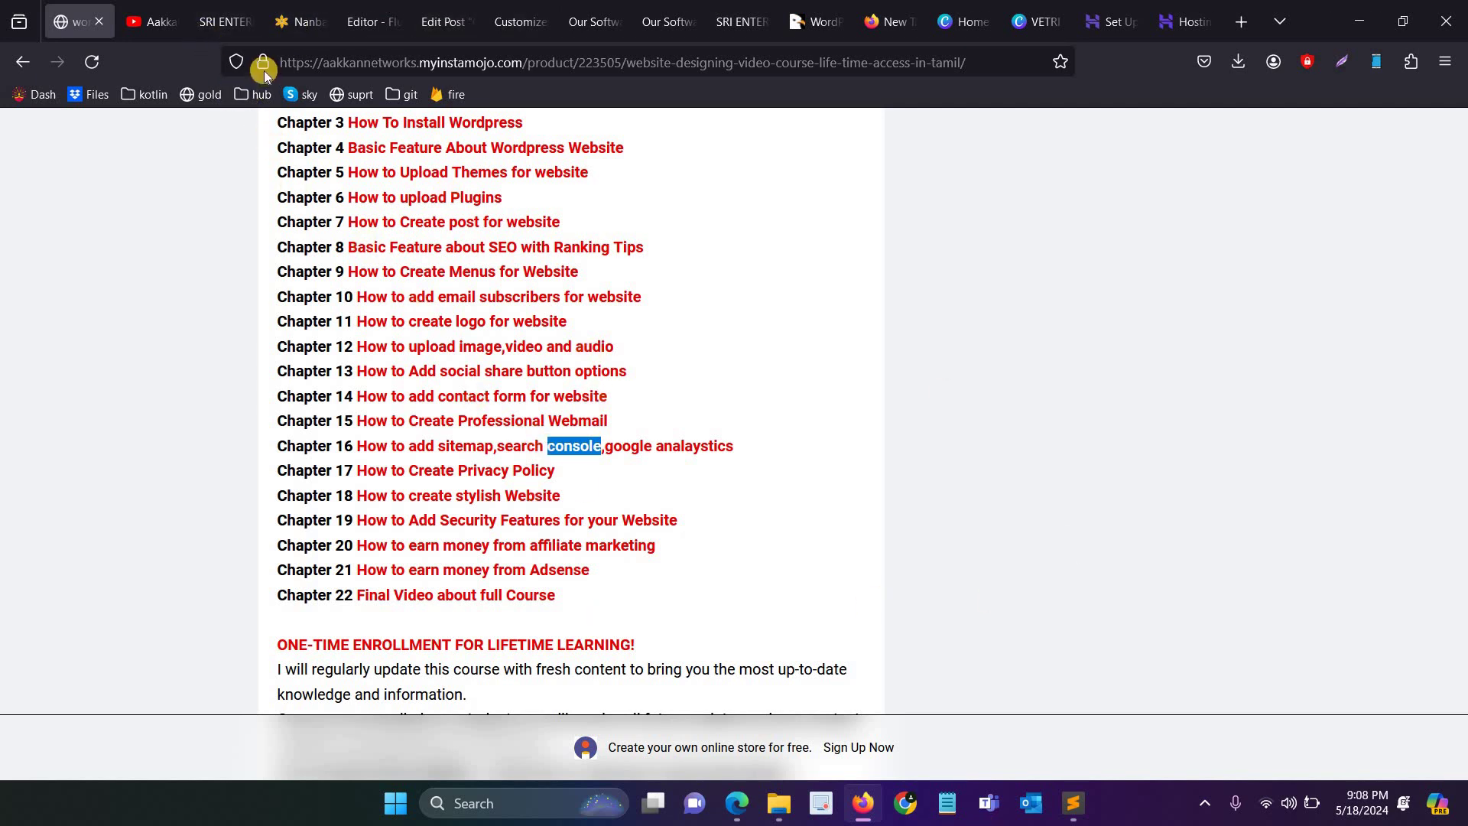
left_click_drag(498, 446, 405, 445)
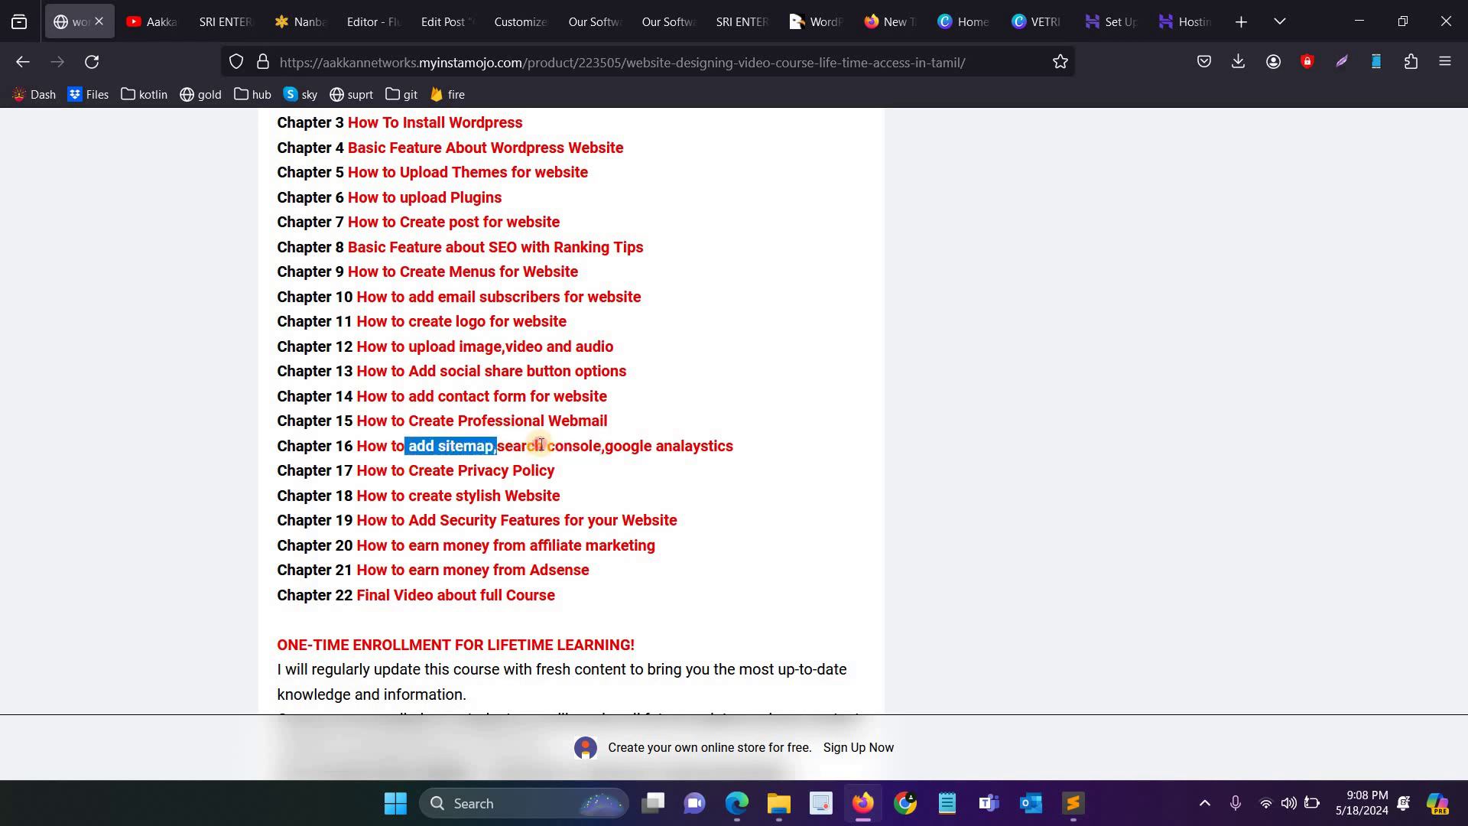
double_click(520, 446)
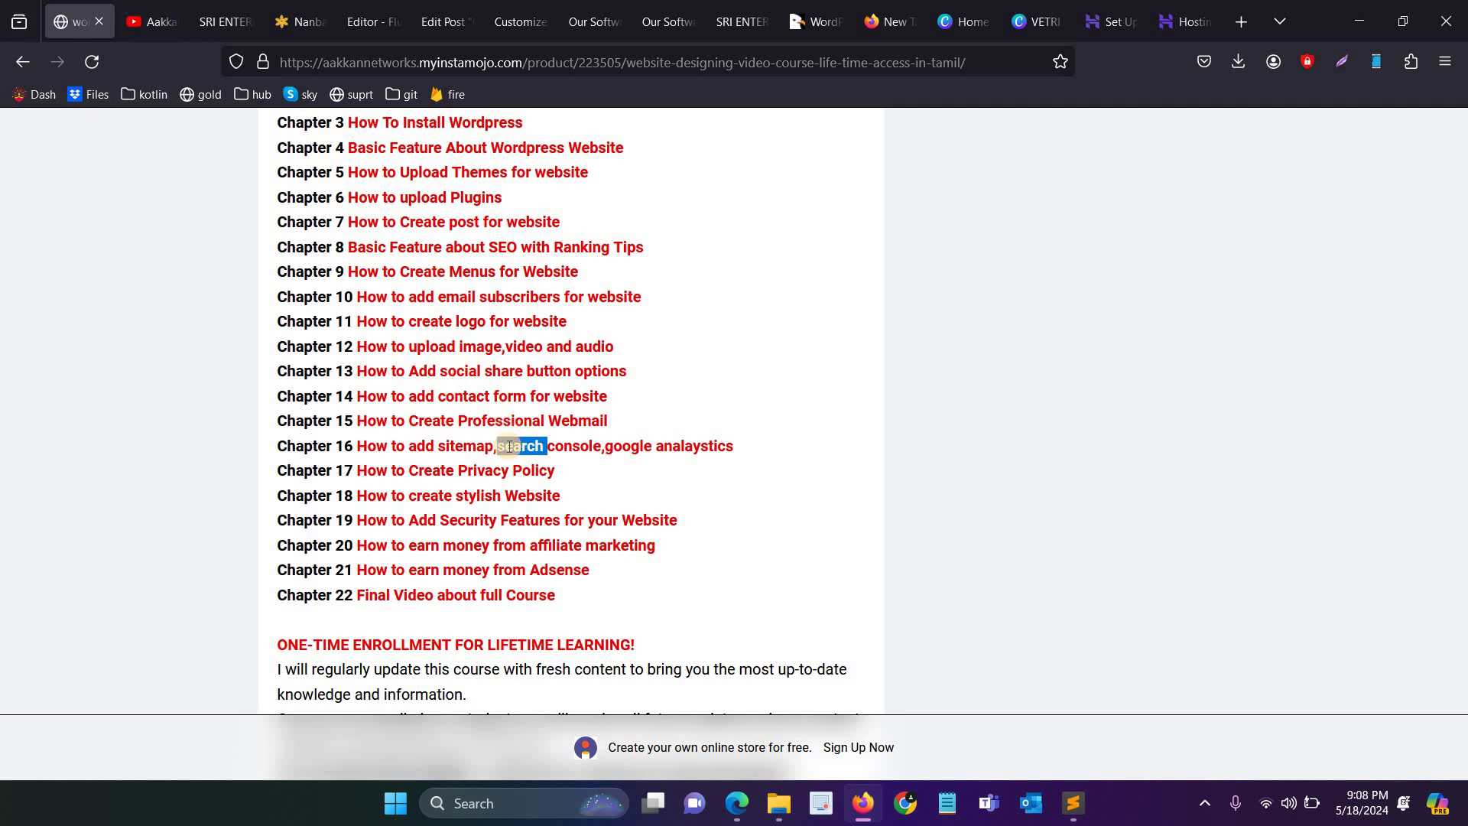
left_click(1199, 9)
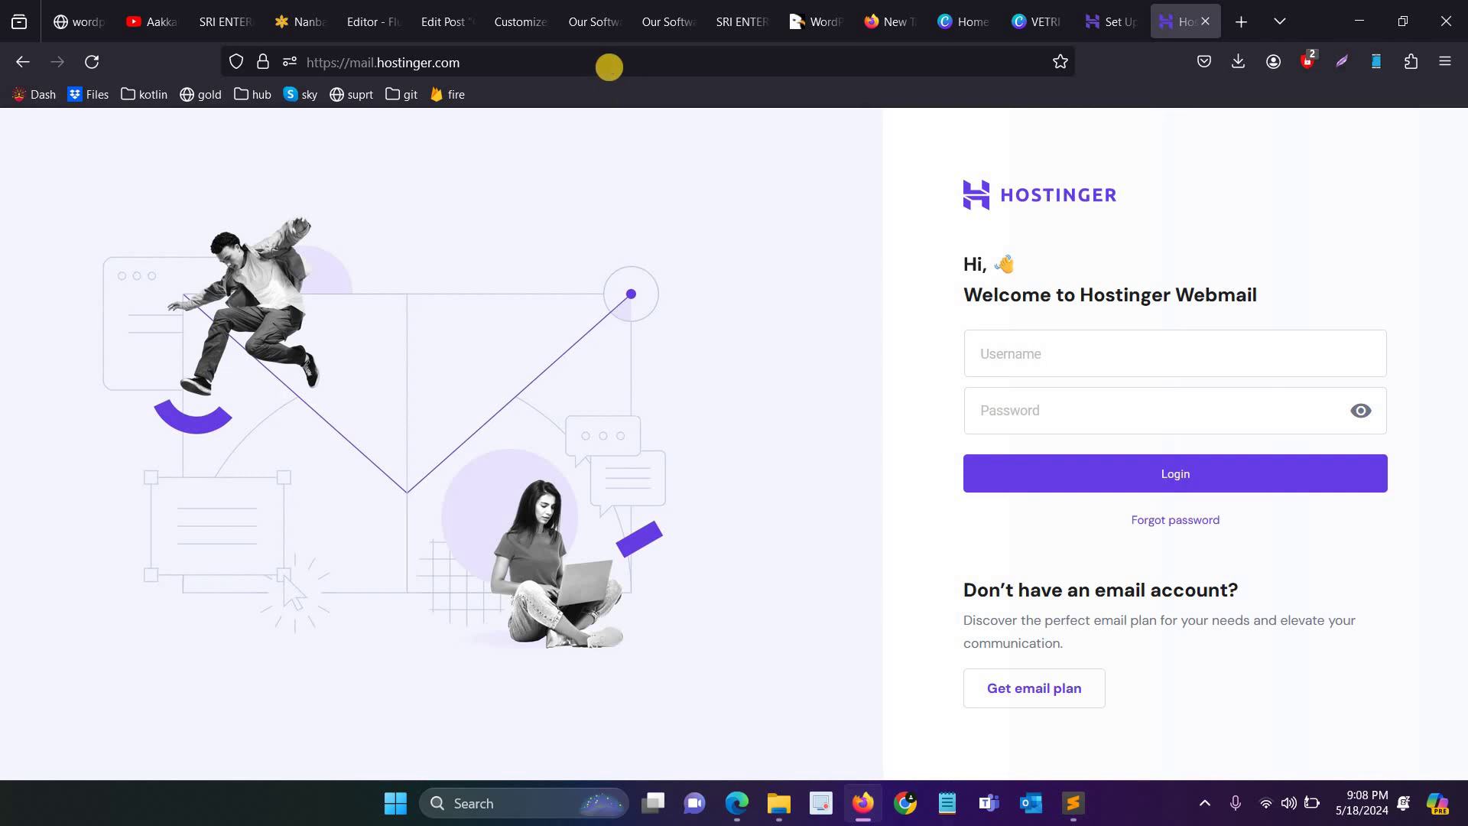
Step: Type 'search consol' in the address bar and highlight the Chapter 17 privacy policy title
left_click(609, 67)
type("se")
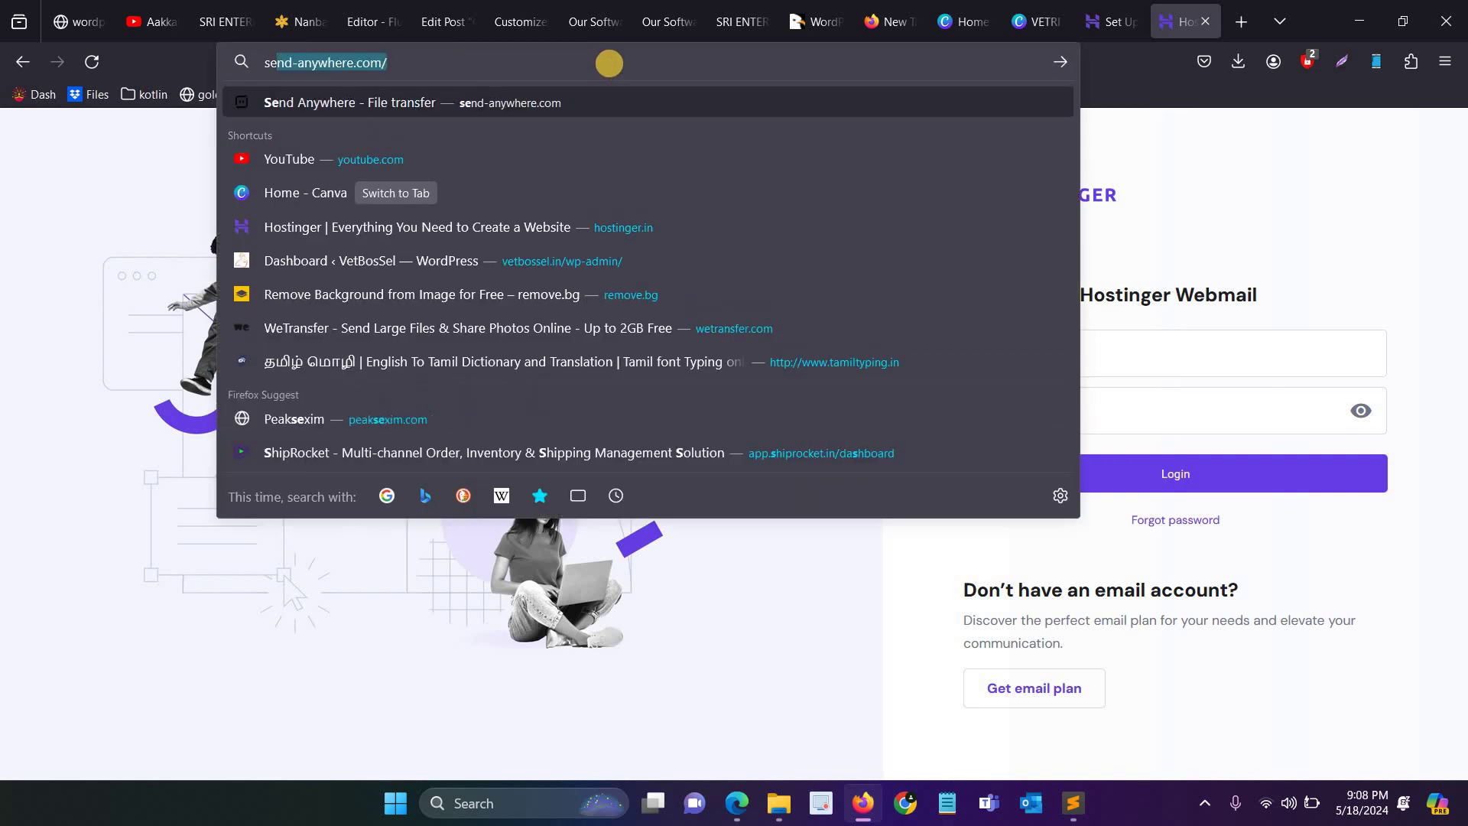
type("arch conso")
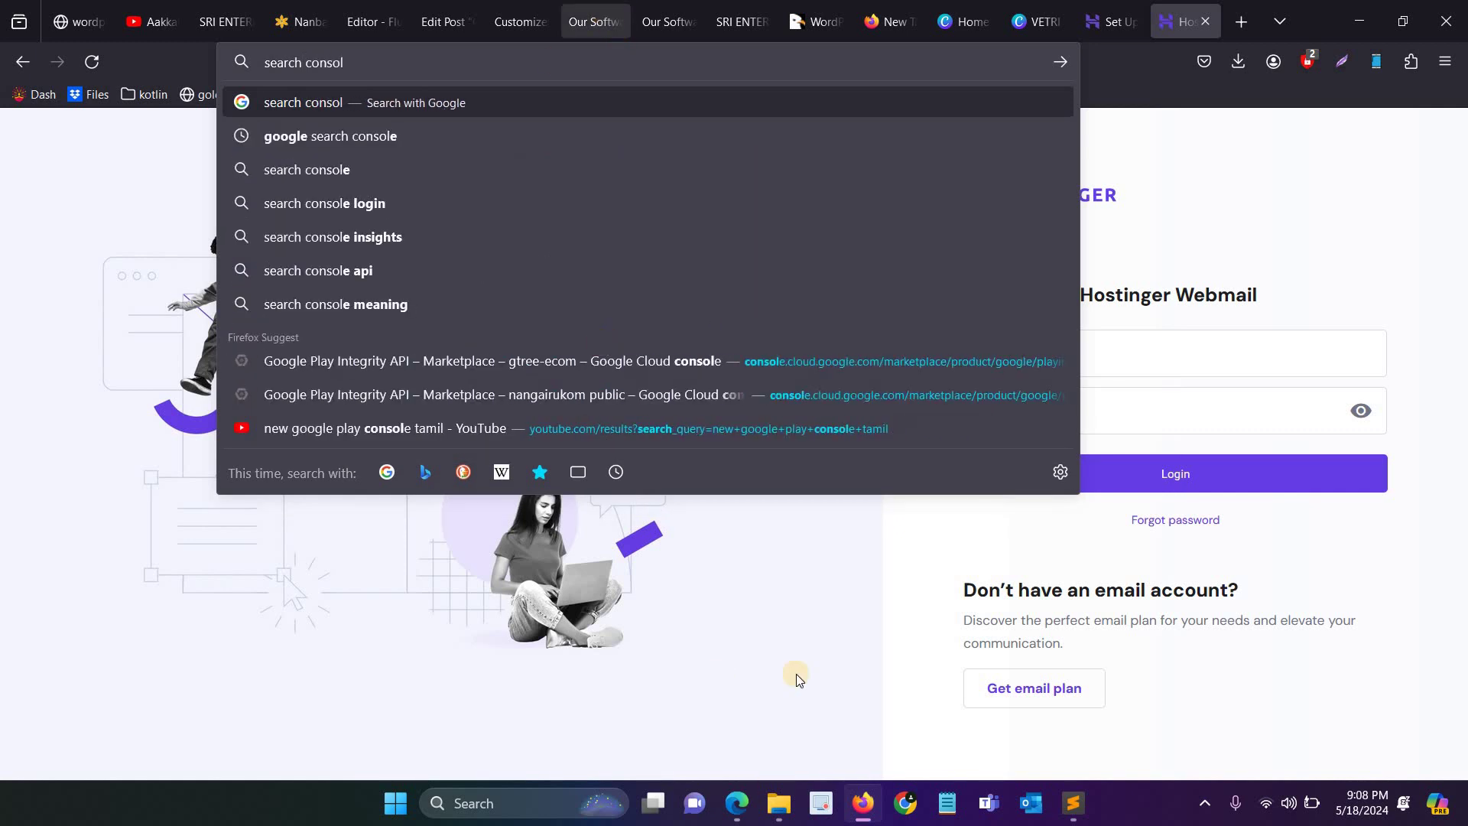
type("l")
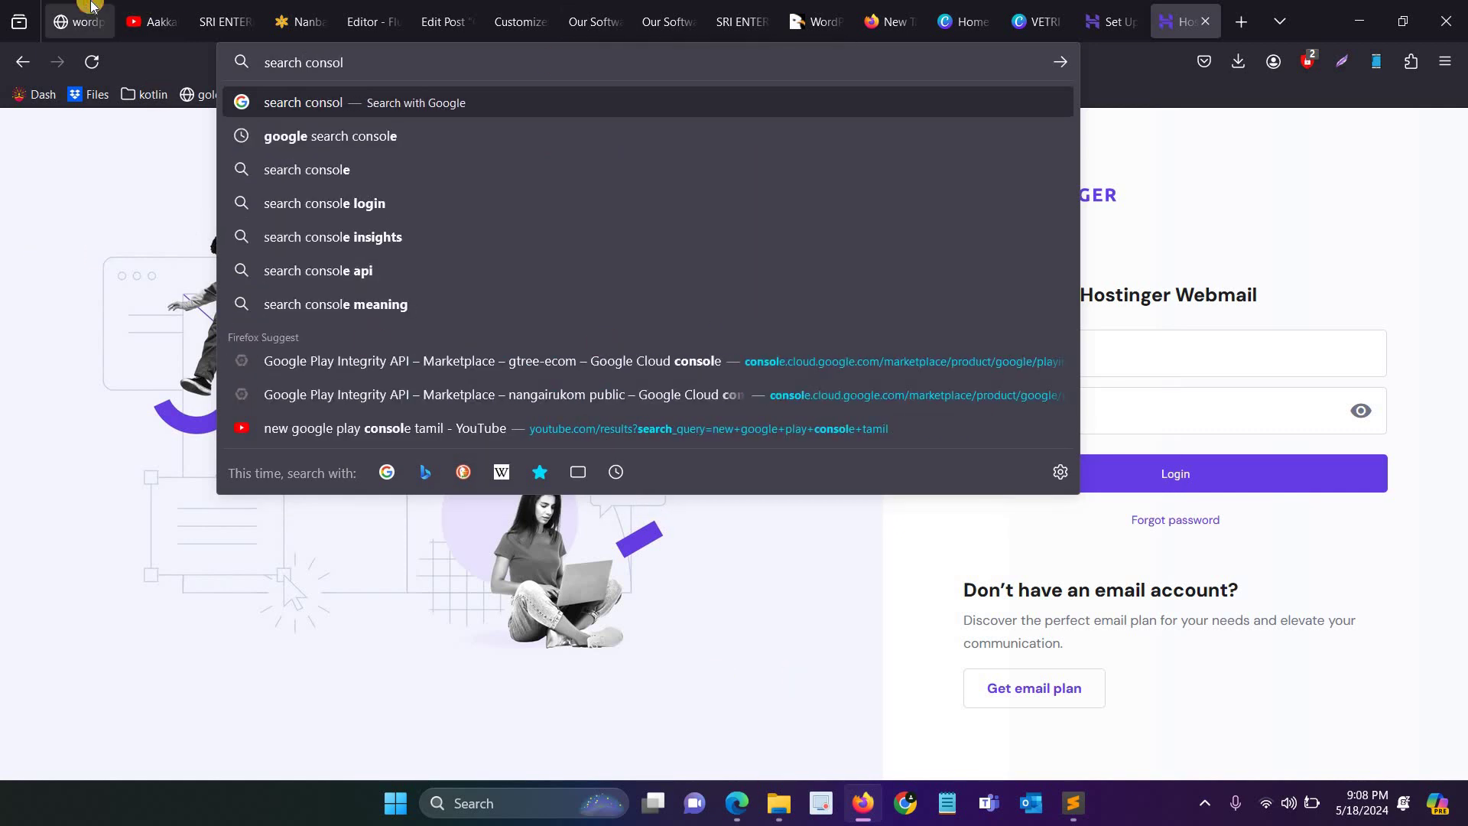
left_click(82, 8)
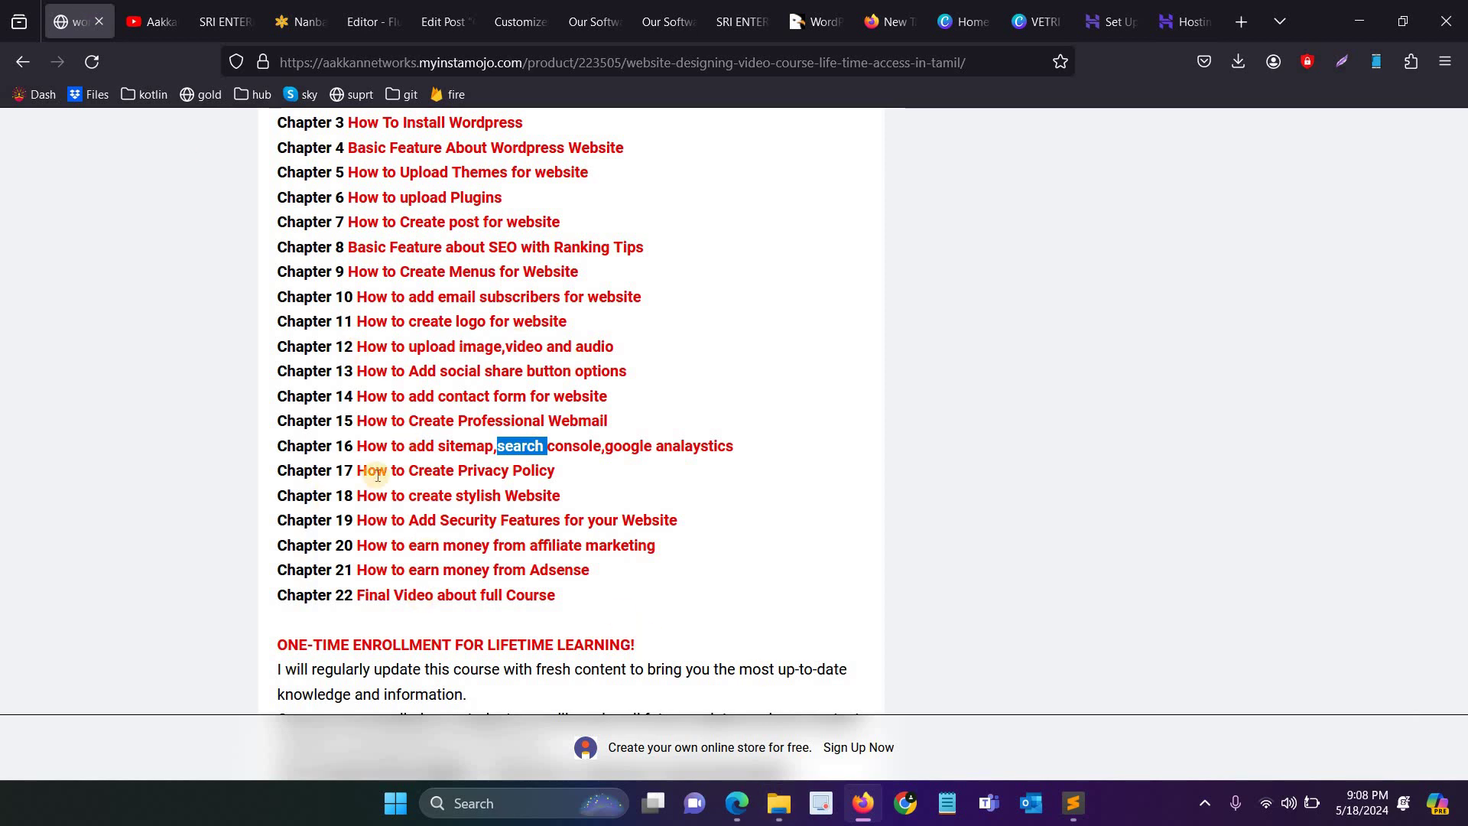
left_click_drag(367, 470, 555, 472)
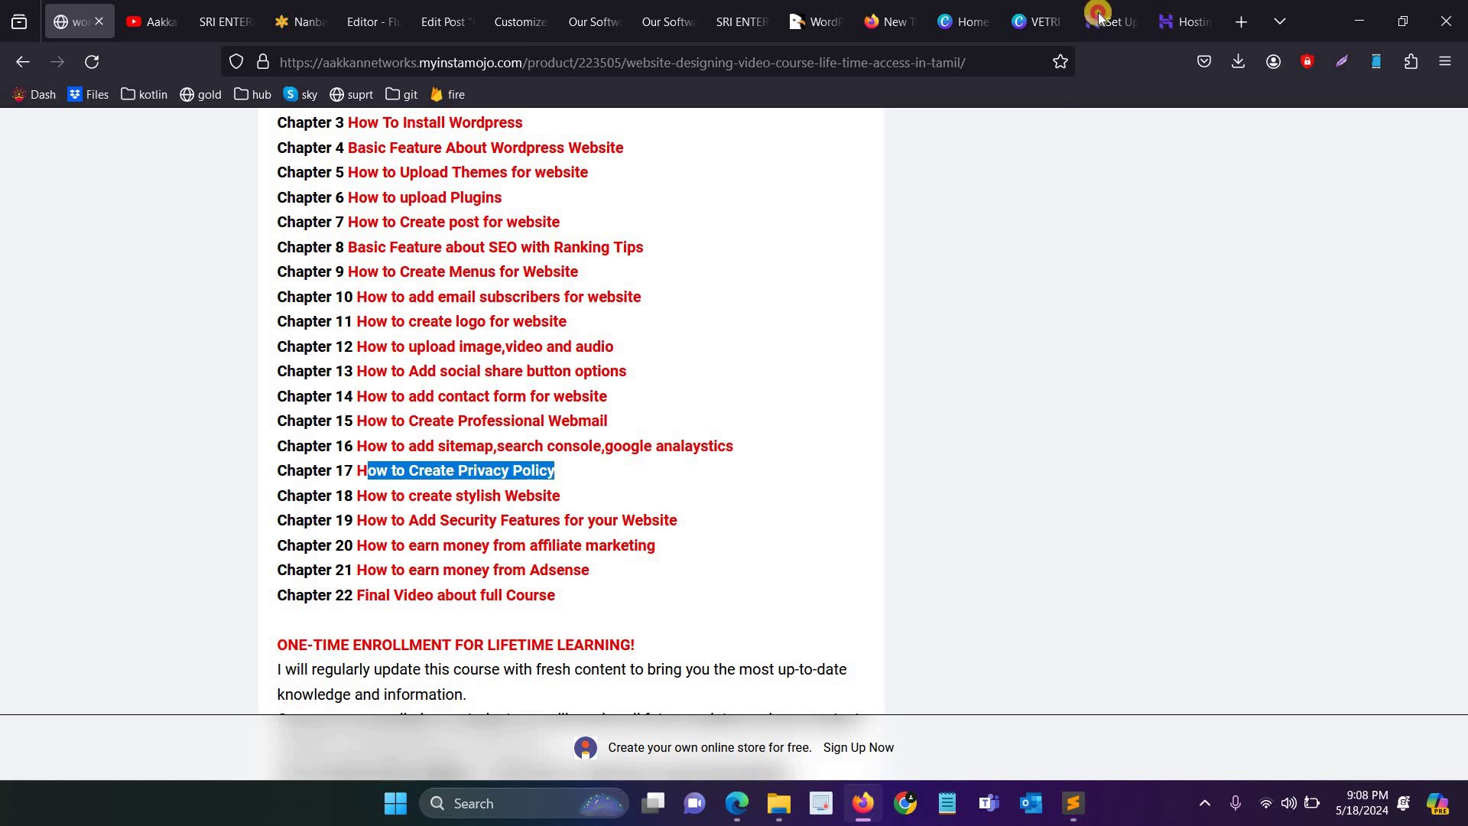
left_click(1185, 21)
Step: Search Google for 'privacy policy generator for website'
left_click(955, 61)
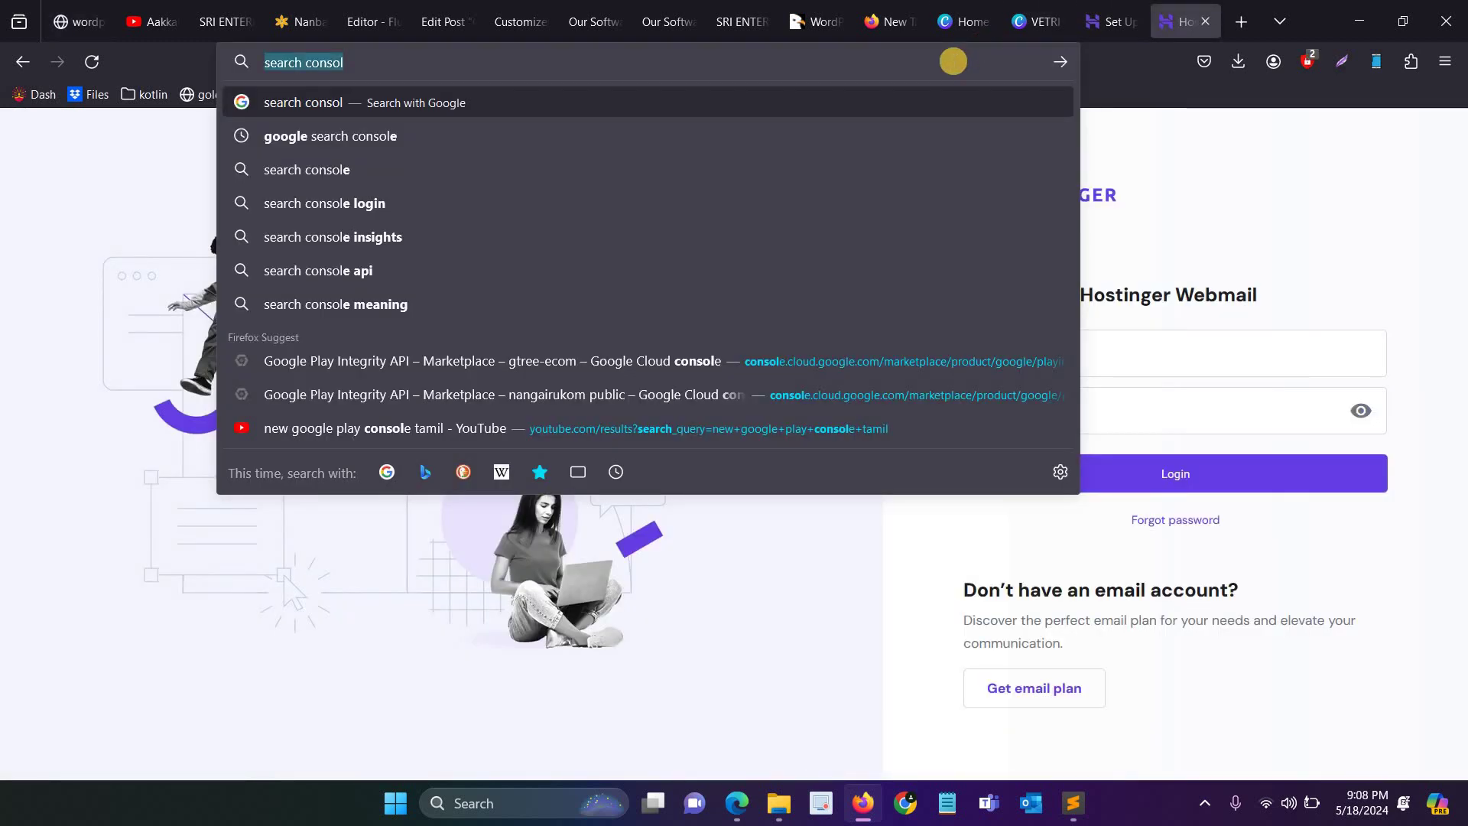
type("privacy p")
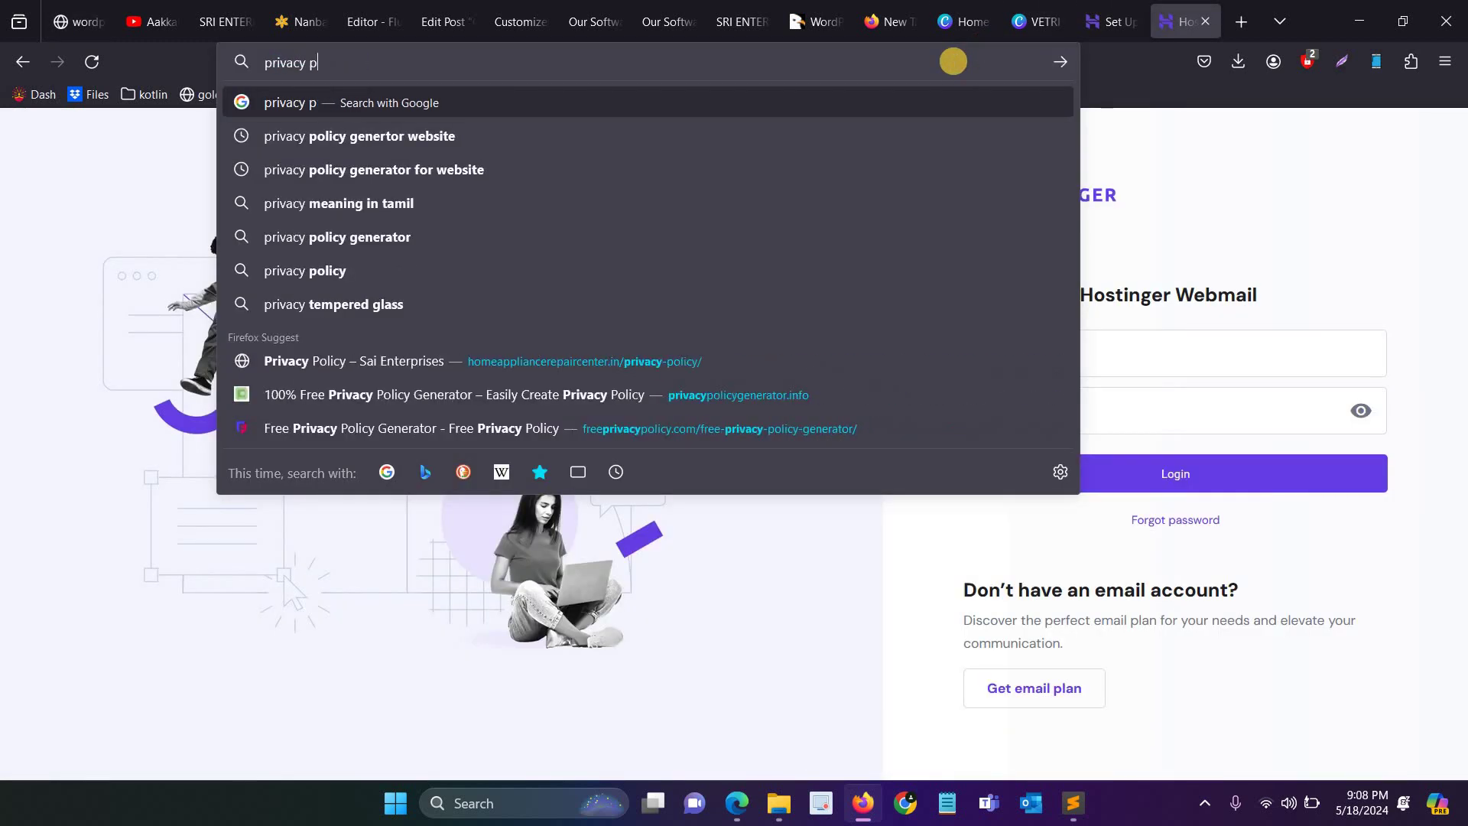
type("olicy genera")
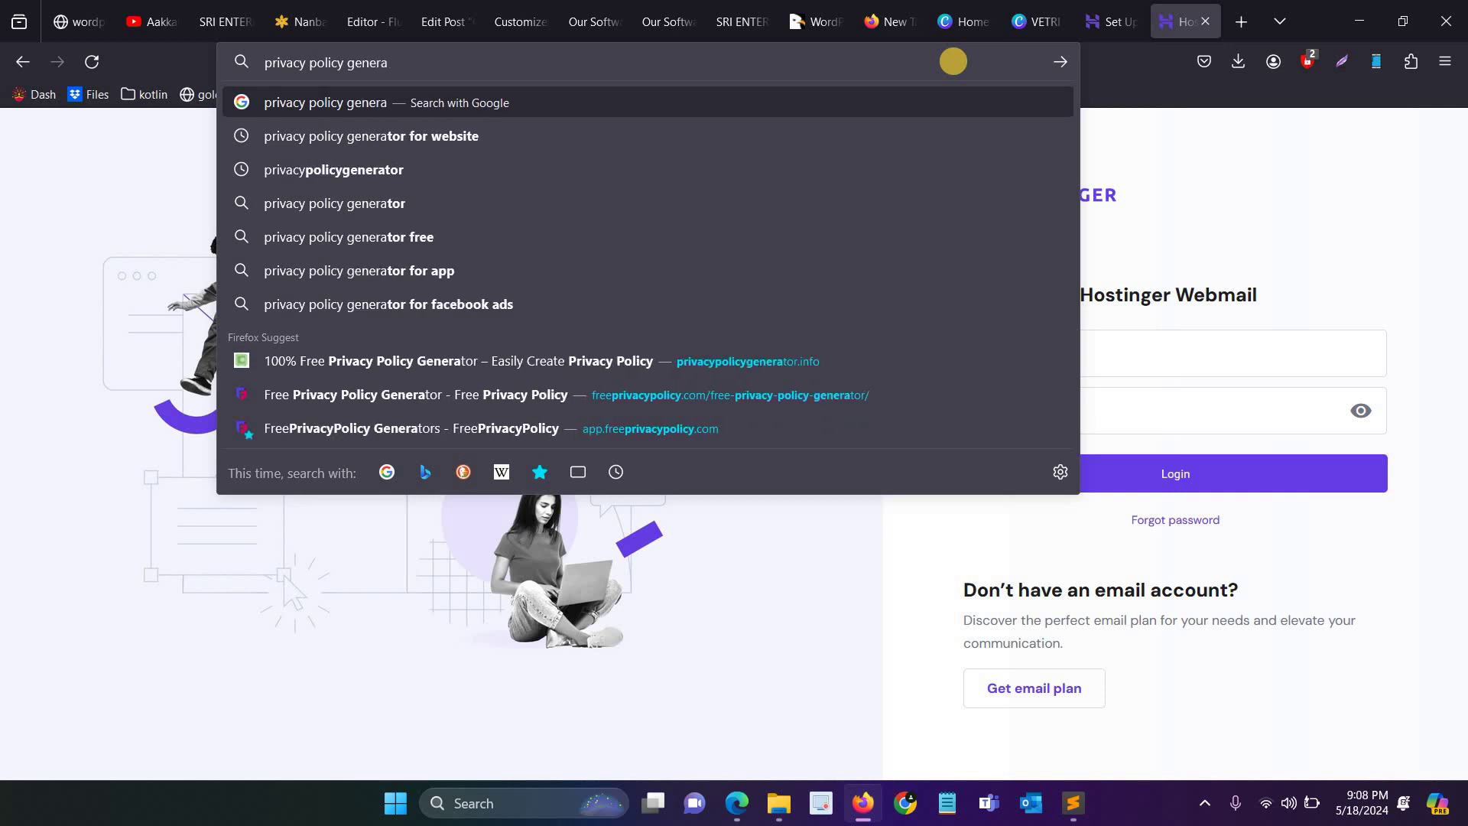
key("Down")
key("Return")
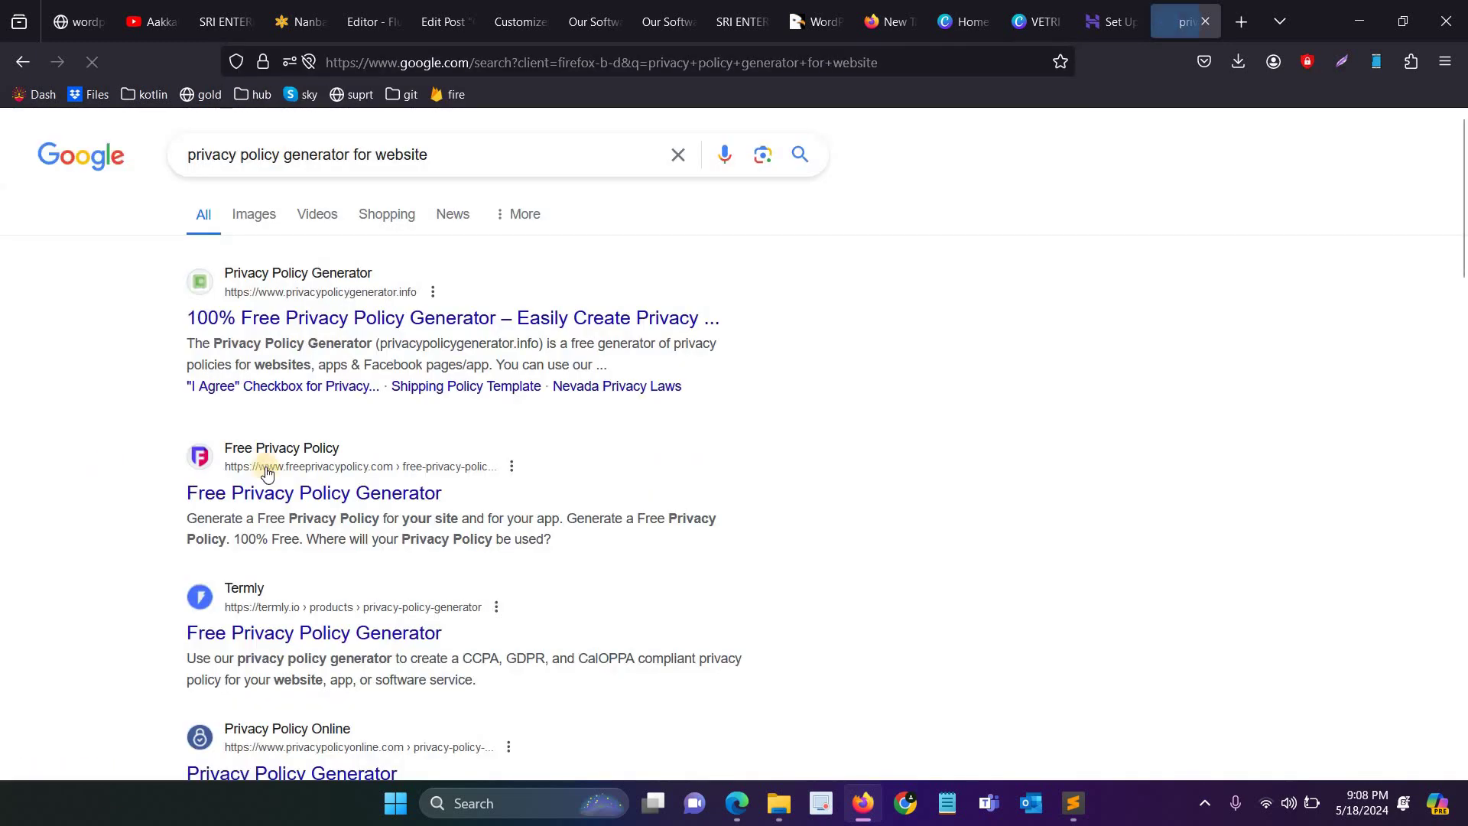
Step: Start the privacypolicygenerator.info website policy wizard and close the Hostinger setup tab
left_click(369, 315)
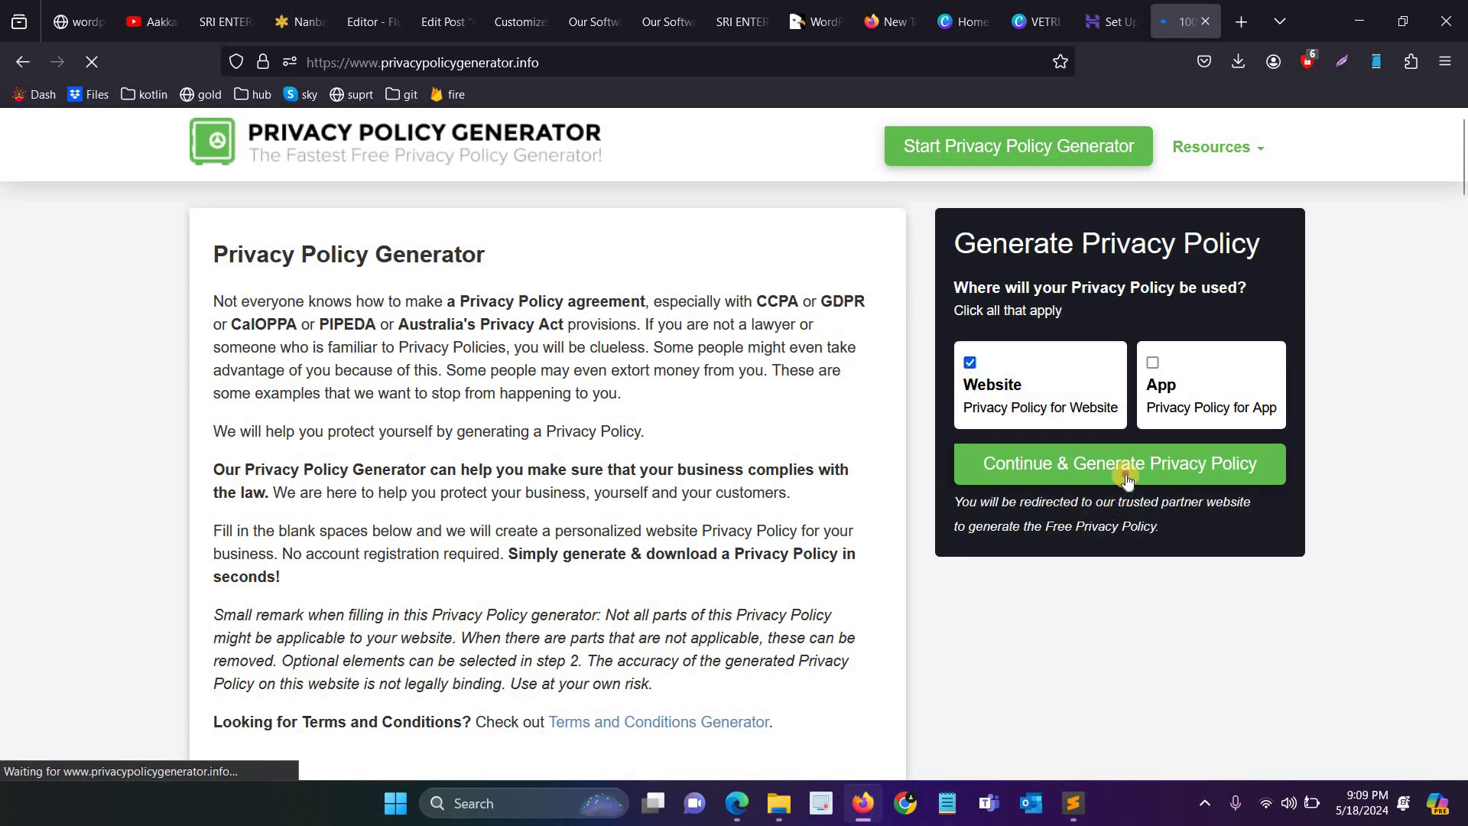
left_click(1123, 476)
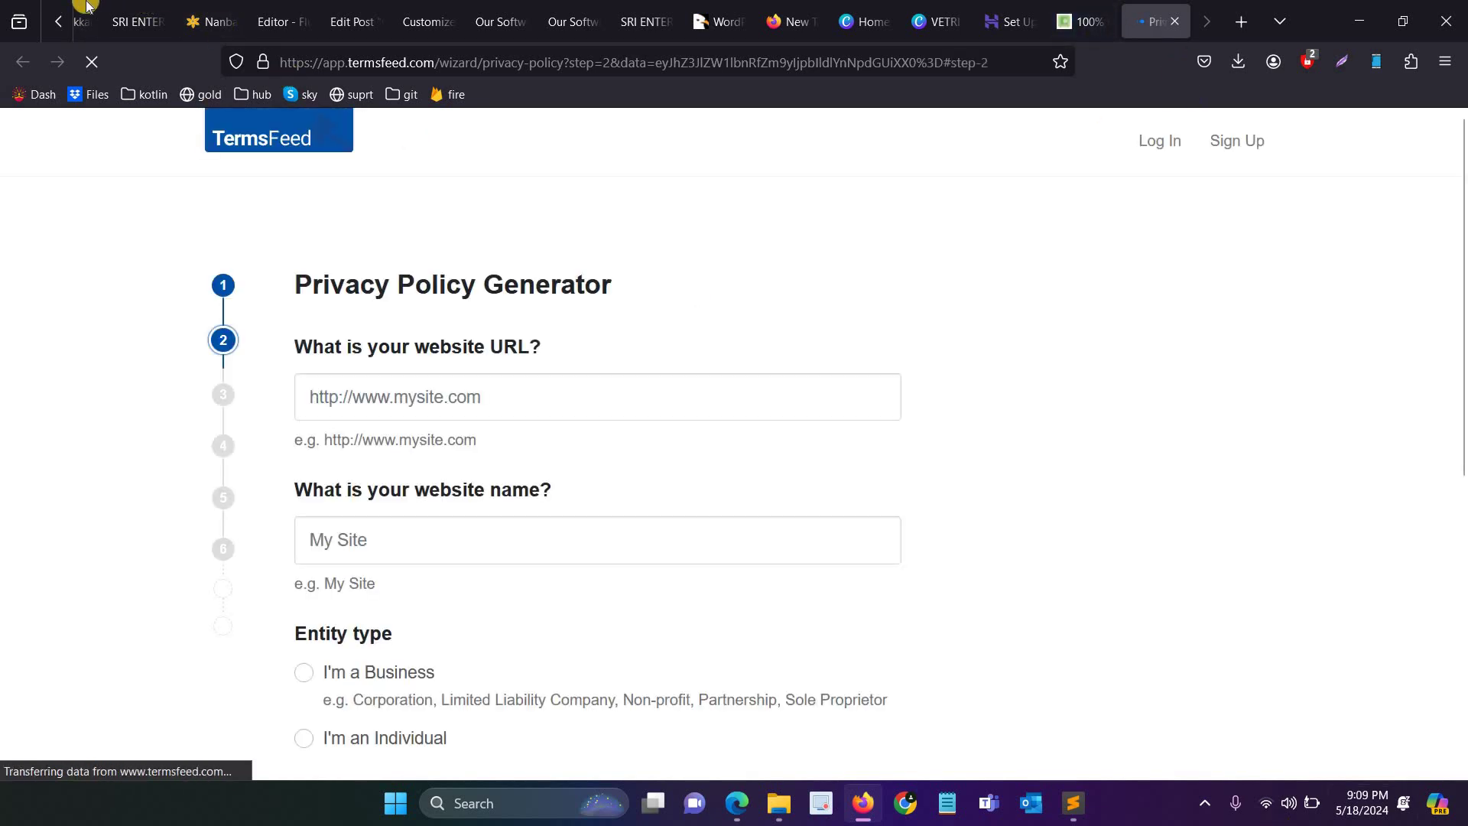
left_click(75, 20)
left_click(55, 15)
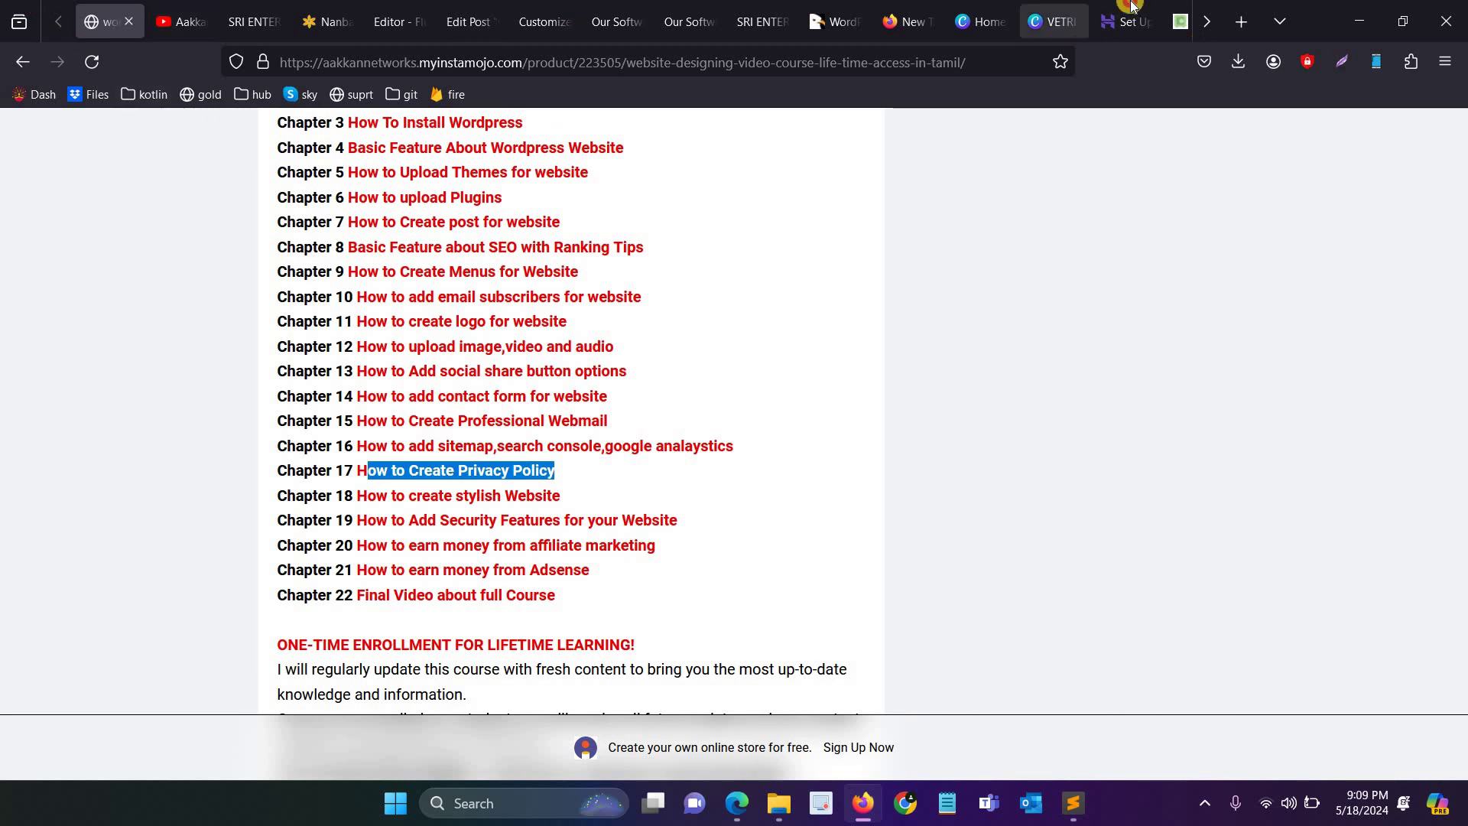
left_click(1127, 21)
middle_click(1144, 11)
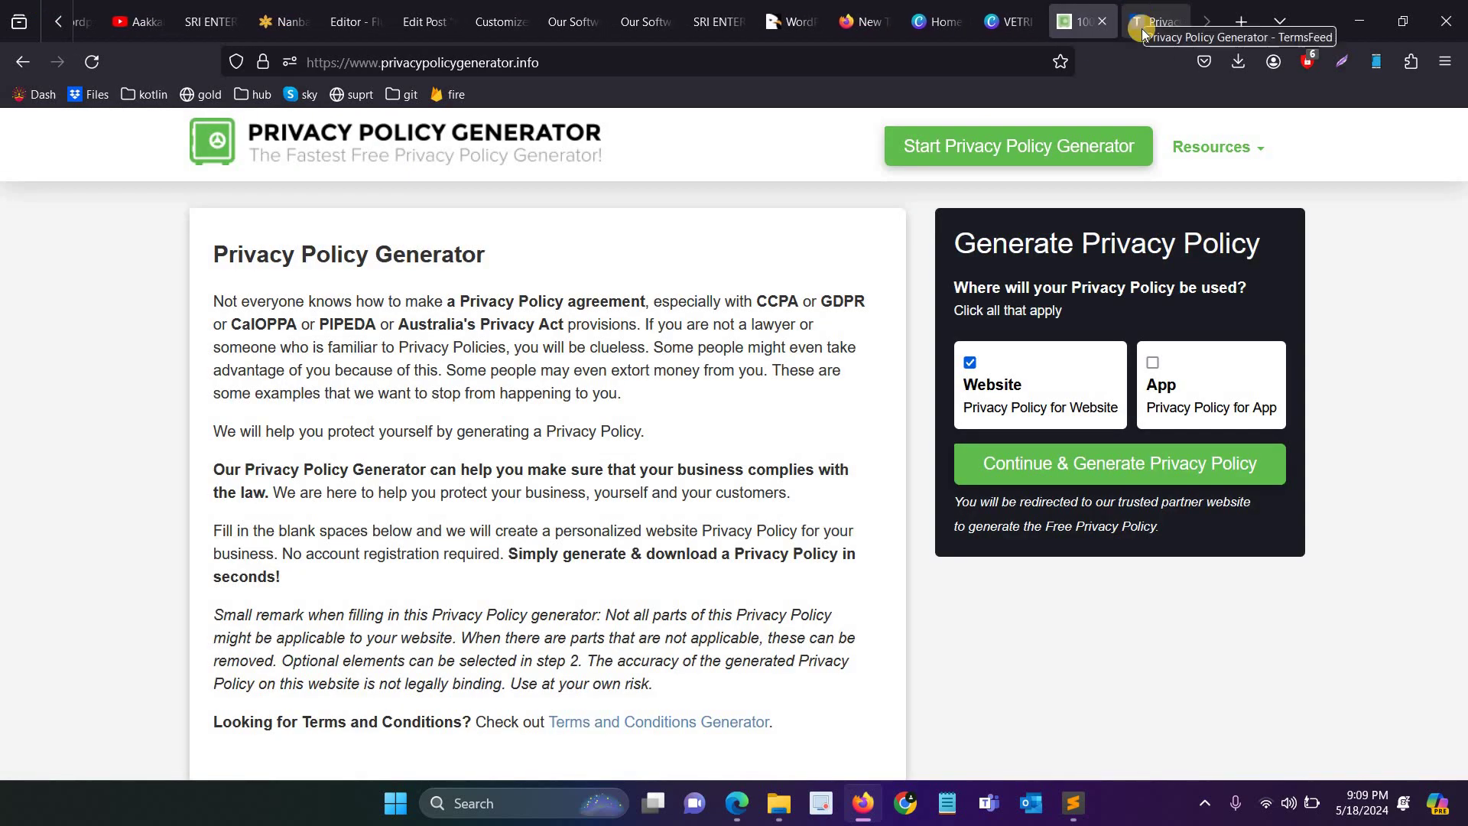
left_click(1145, 11)
left_click(272, 8)
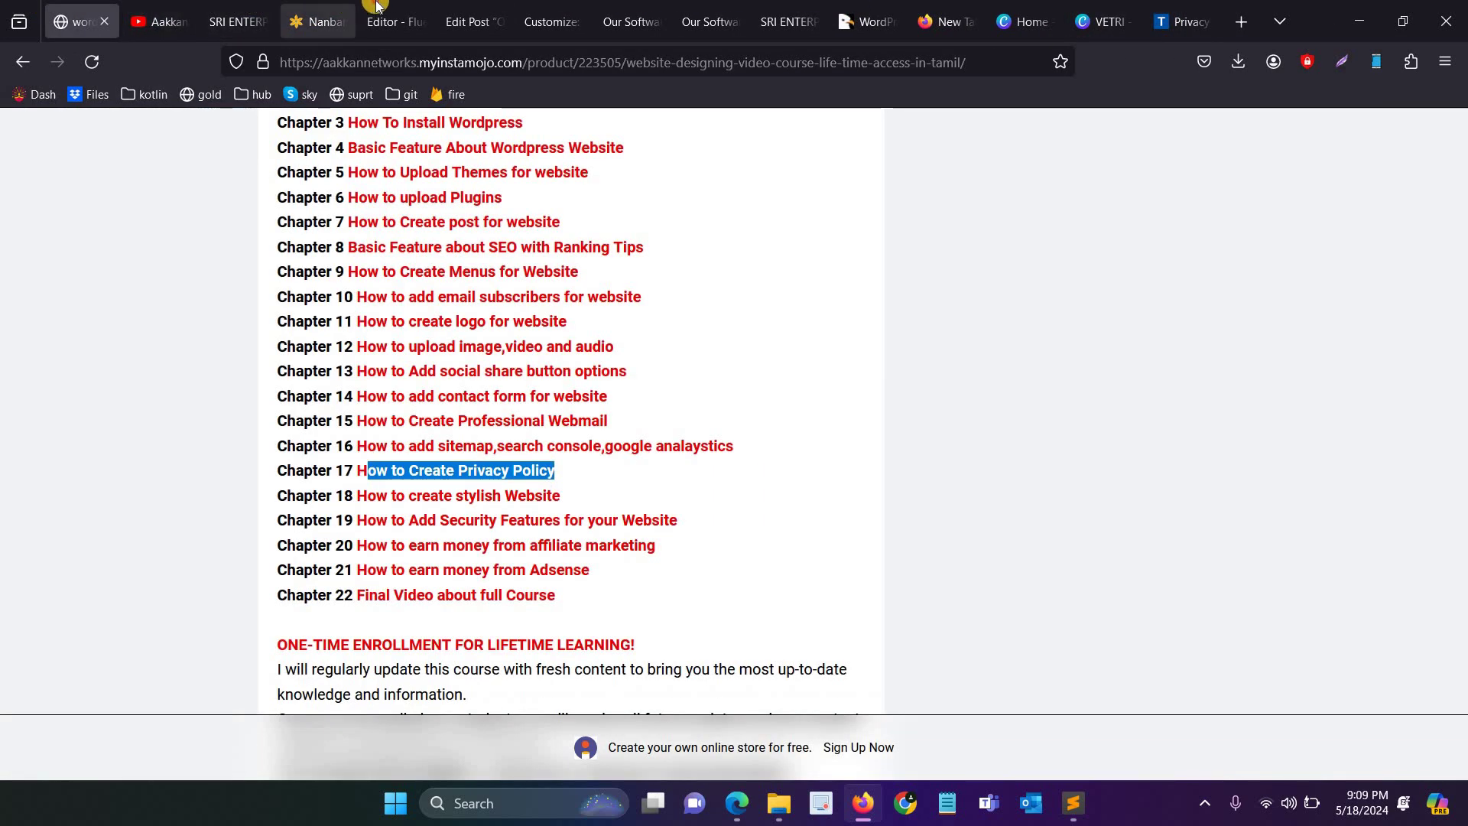
Step: Start a new WordPress post titled 'Privacy Policy'
left_click(394, 21)
left_click(218, 312)
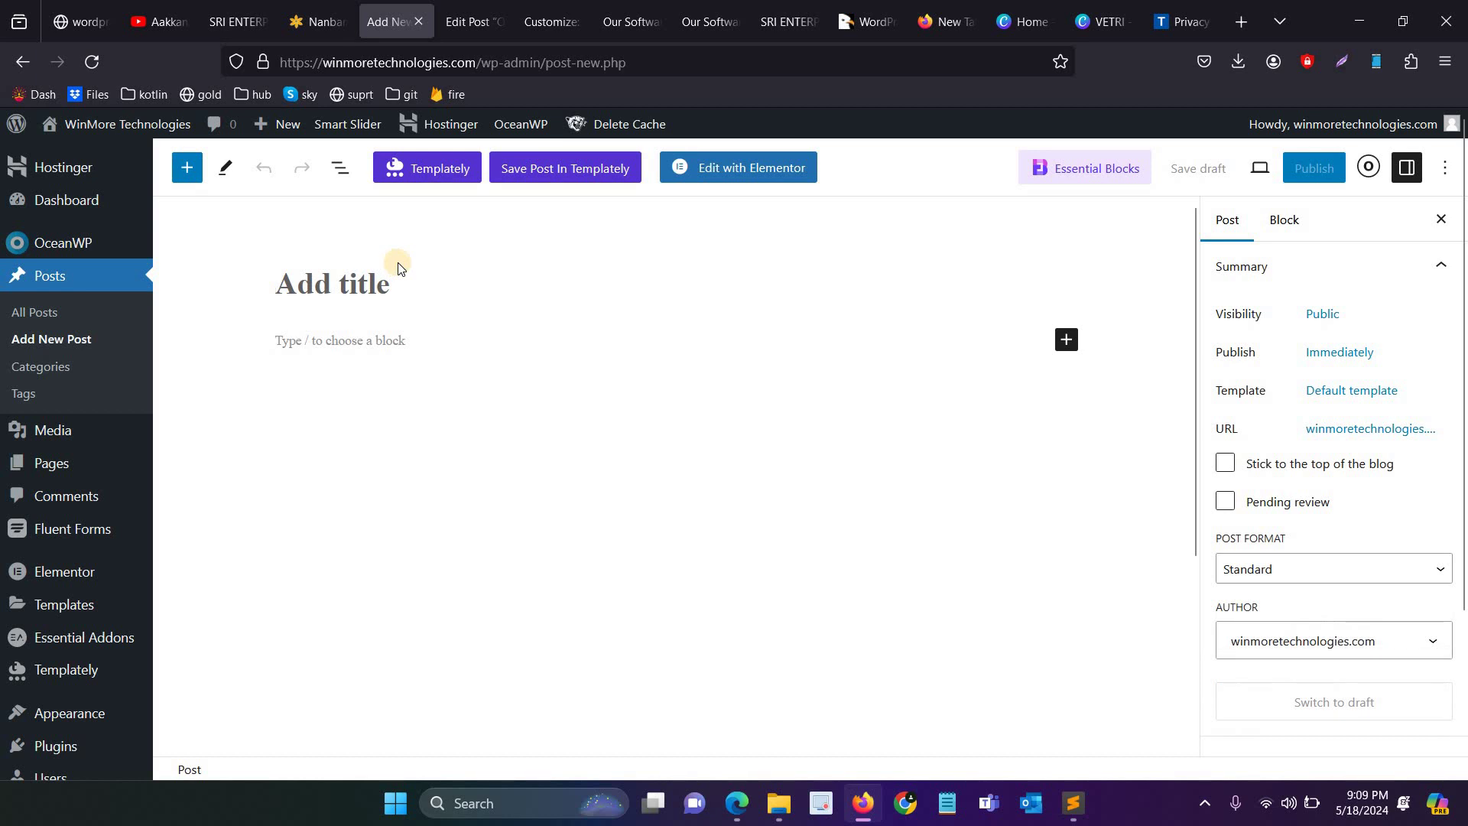
type("Privacy")
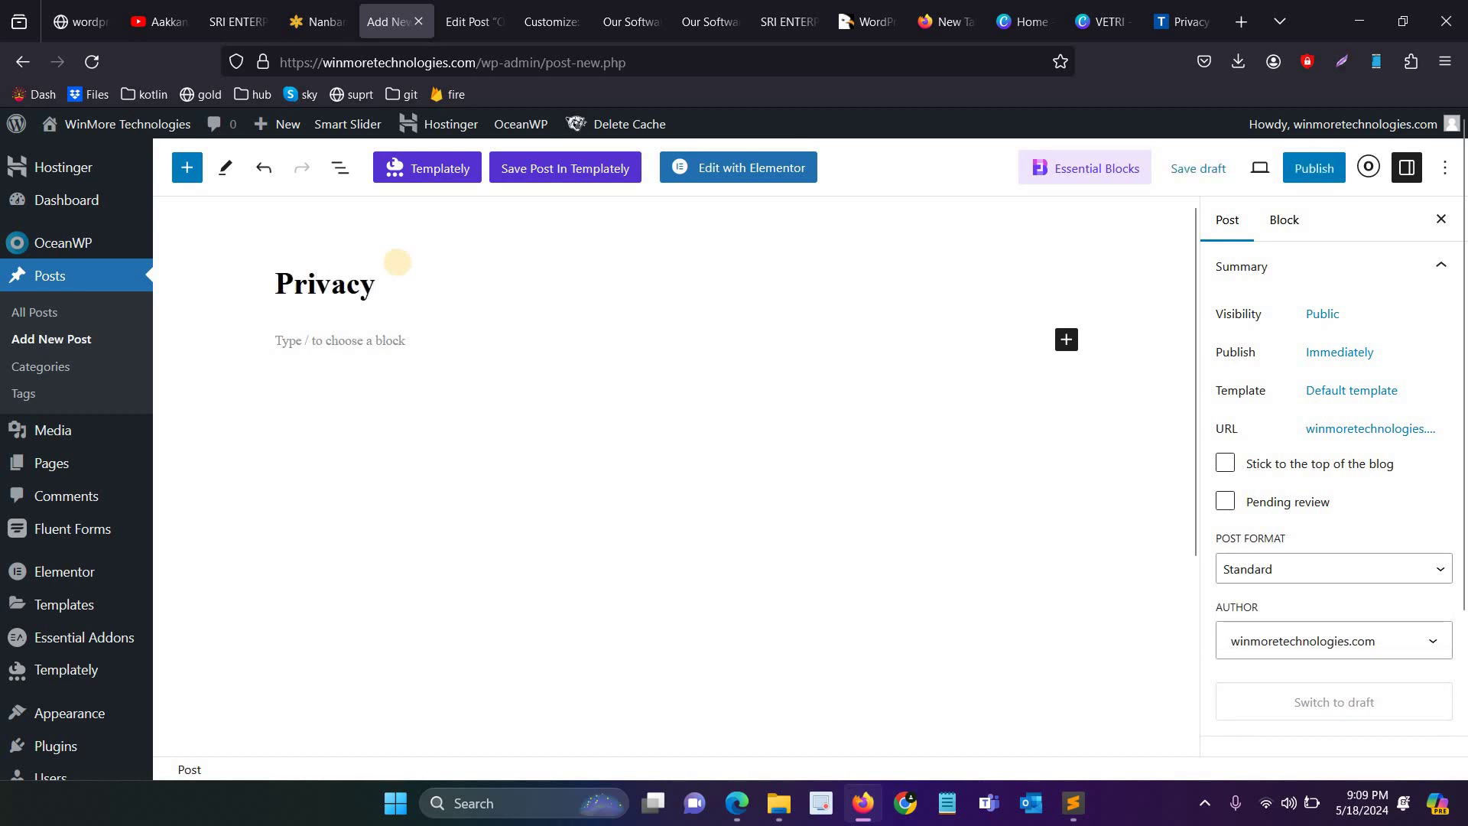
type(" Policy")
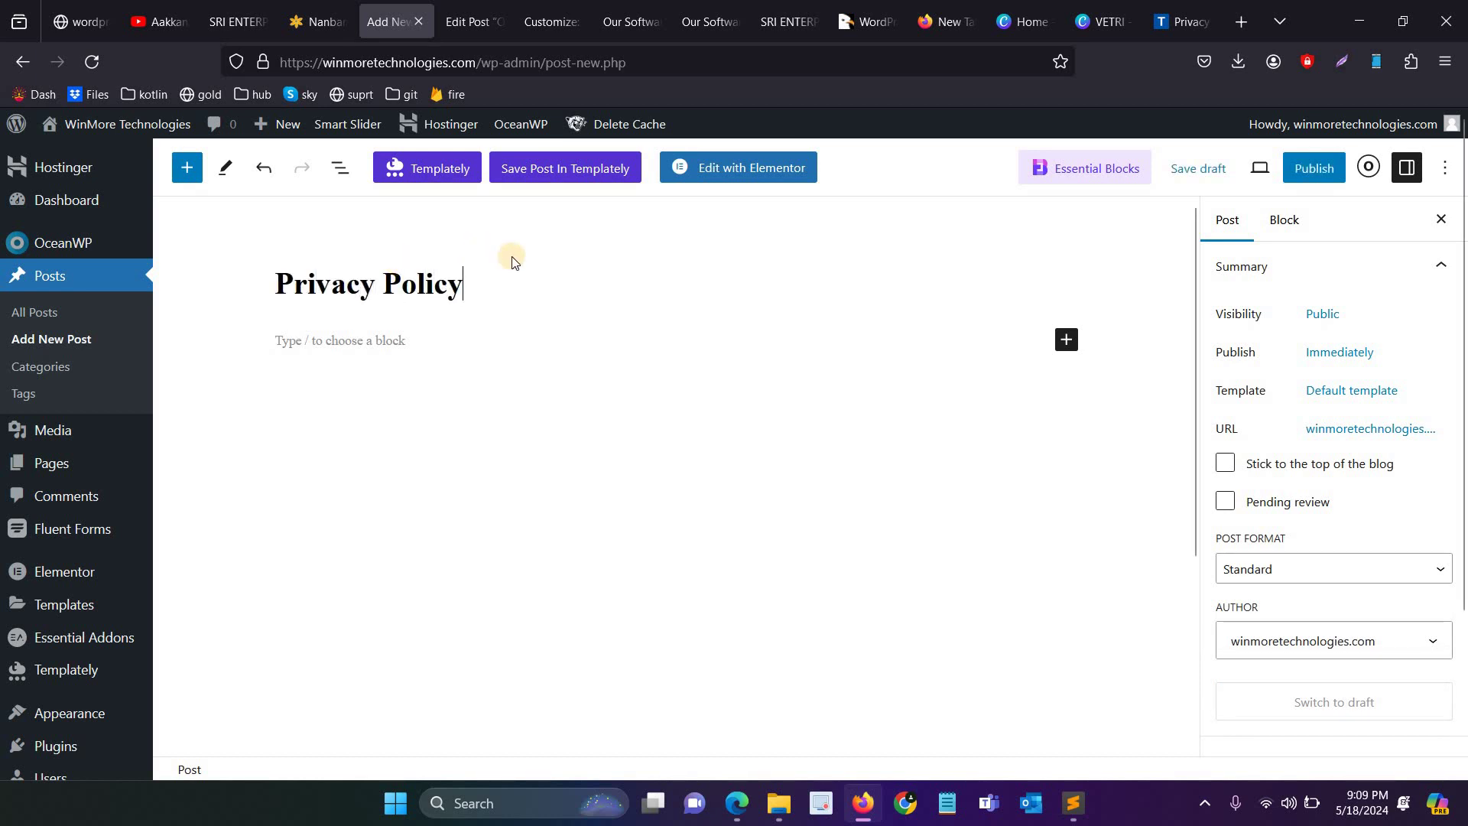
Step: Highlight the Chapter 18 title, then go to the Pages list
left_click(123, 19)
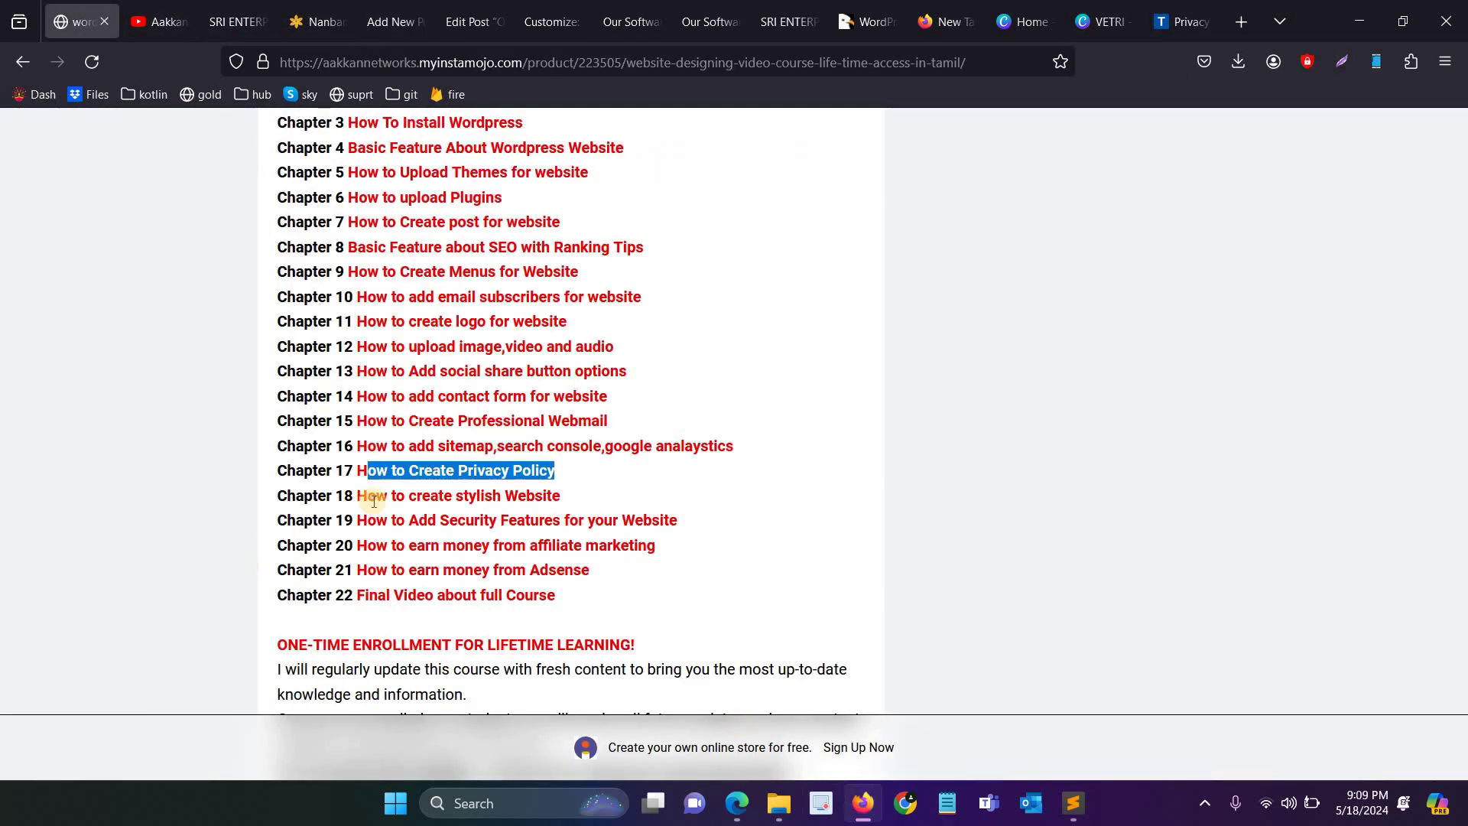
left_click_drag(357, 495, 552, 496)
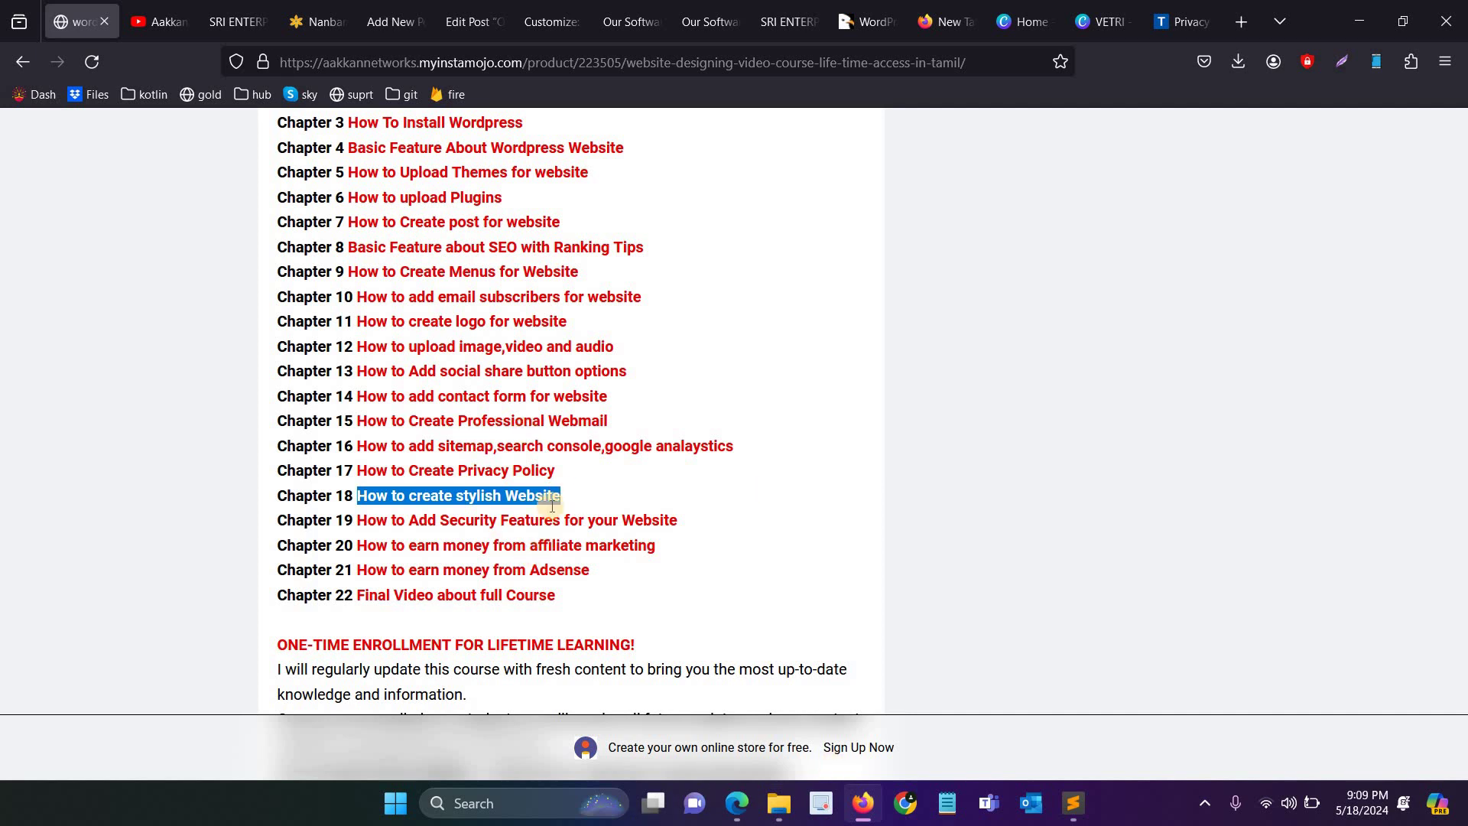
left_click(390, 21)
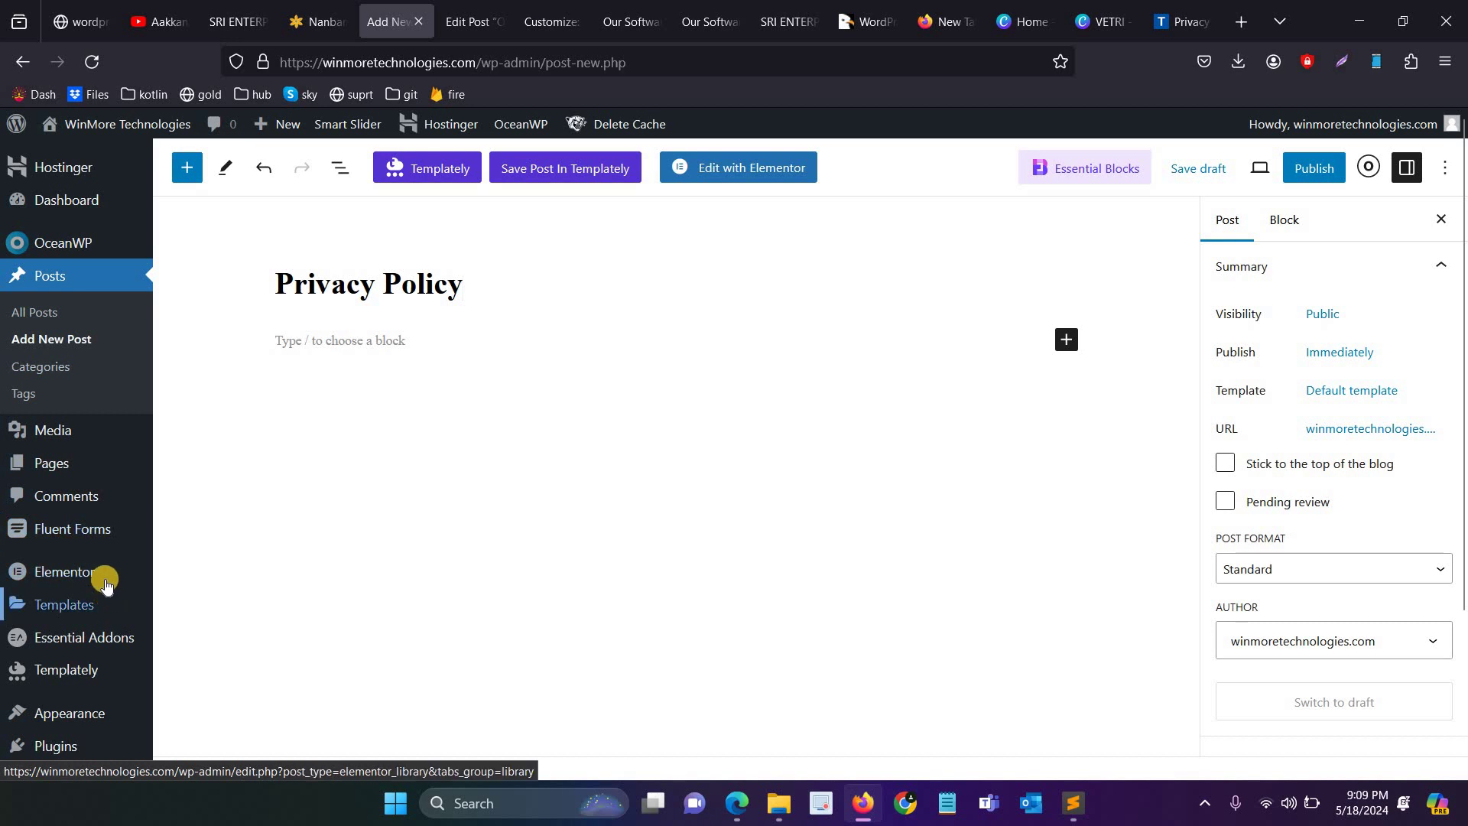
mouse_move(105, 585)
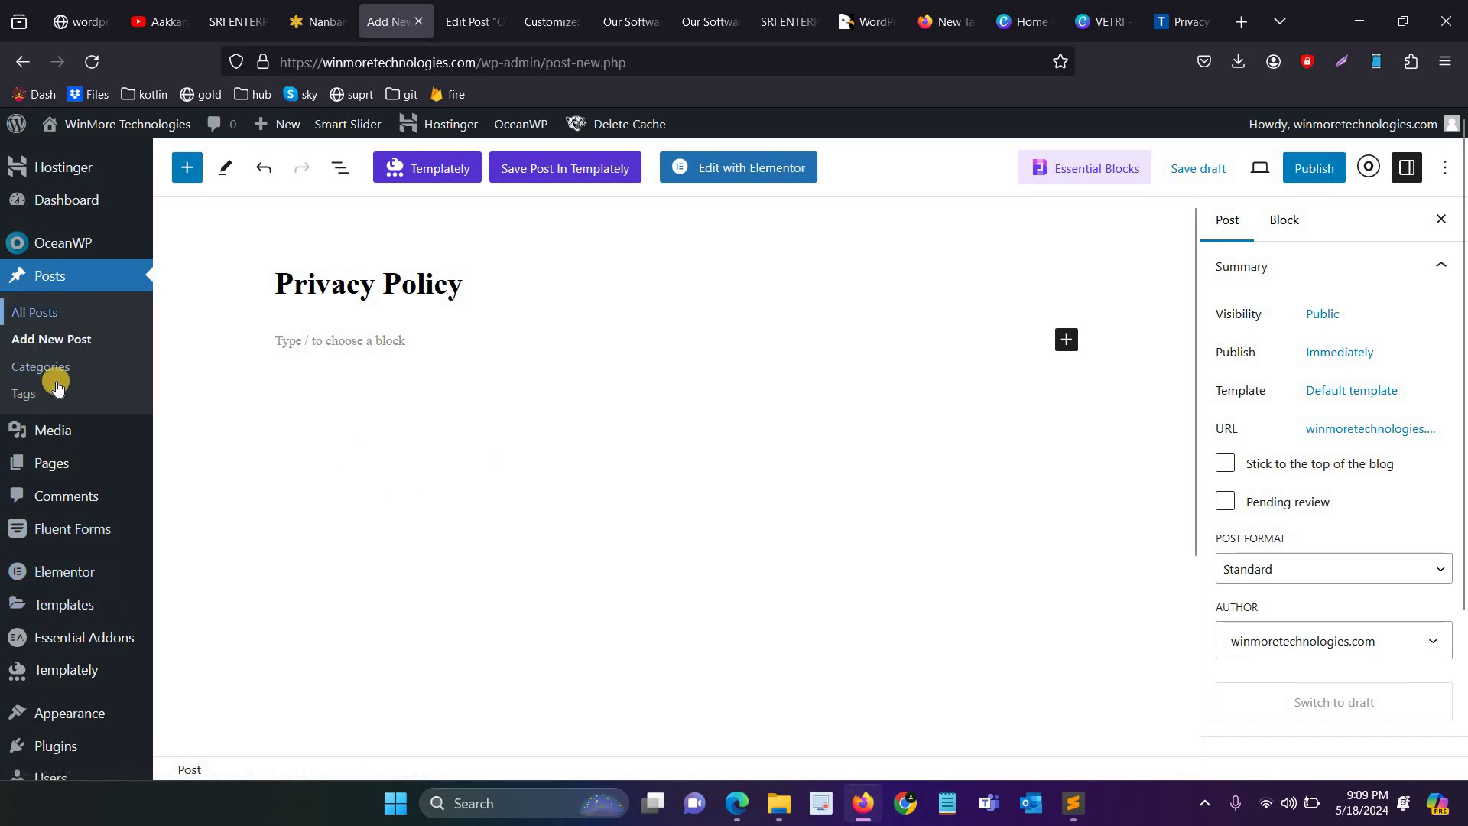
left_click(122, 460)
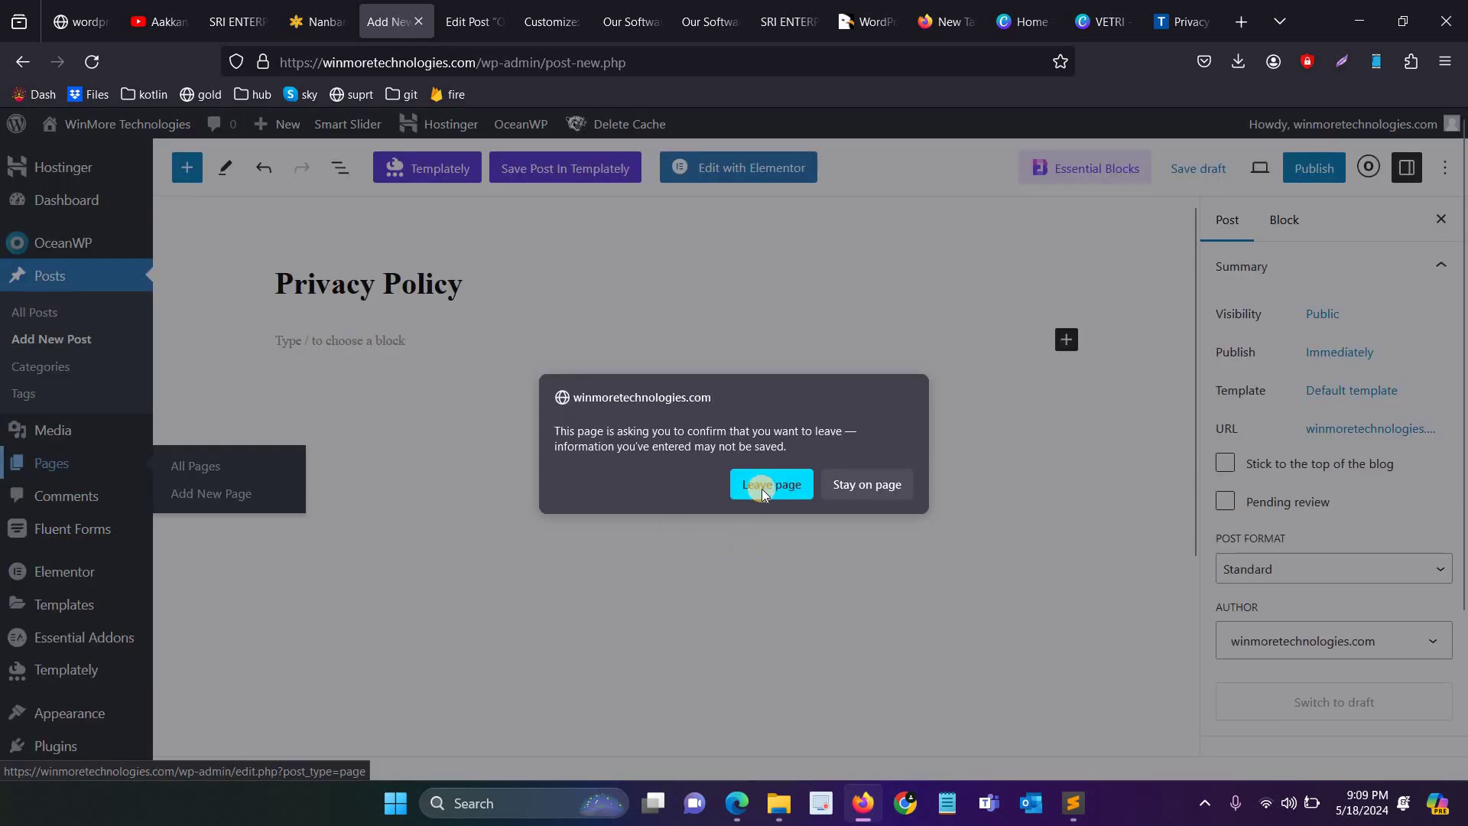
Step: Leave the unsaved Privacy Policy post and scroll through the installed plugins list
left_click(771, 485)
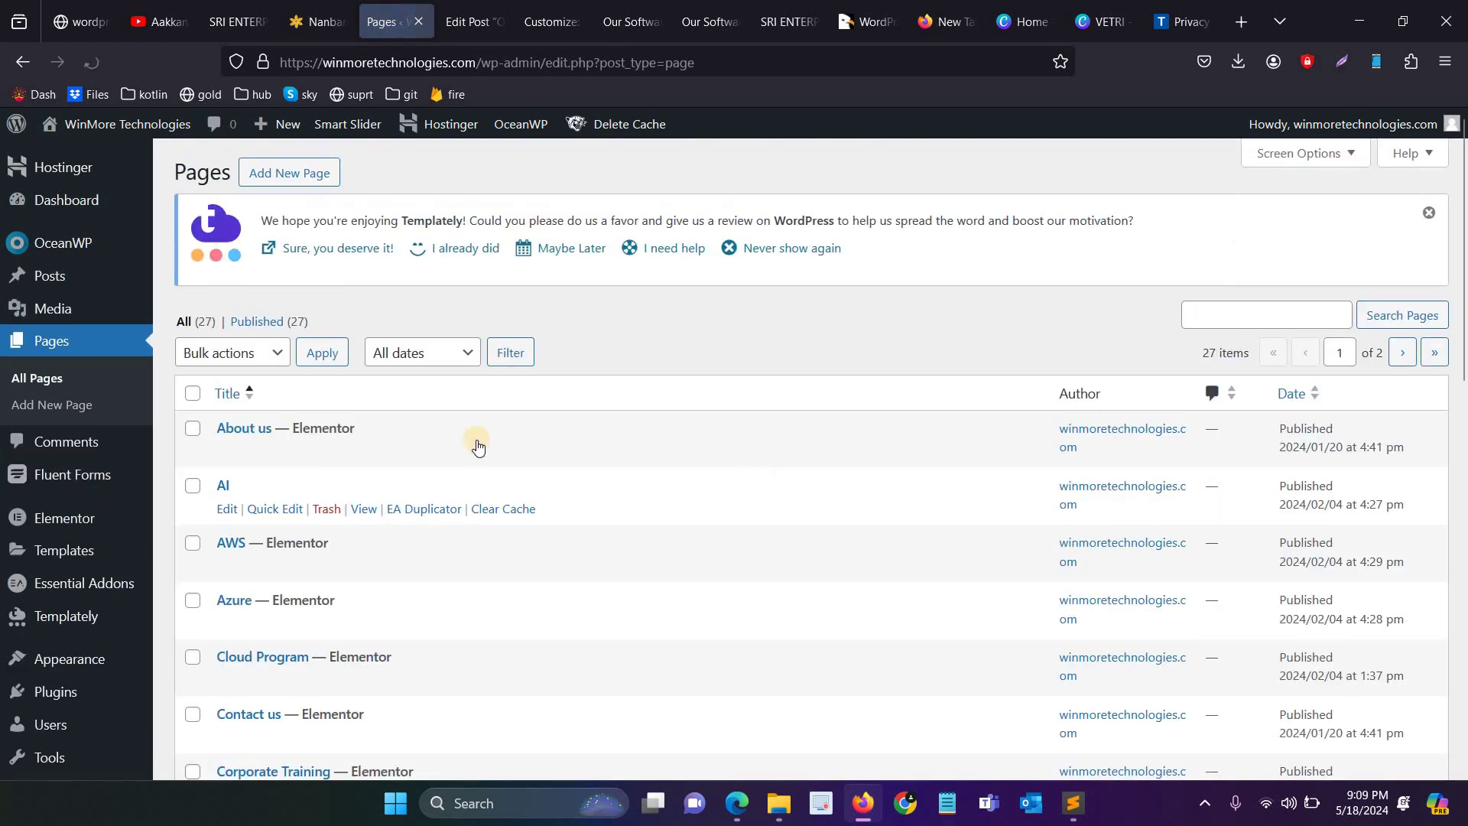
scroll(64, 507, "down", 3)
mouse_move(116, 543)
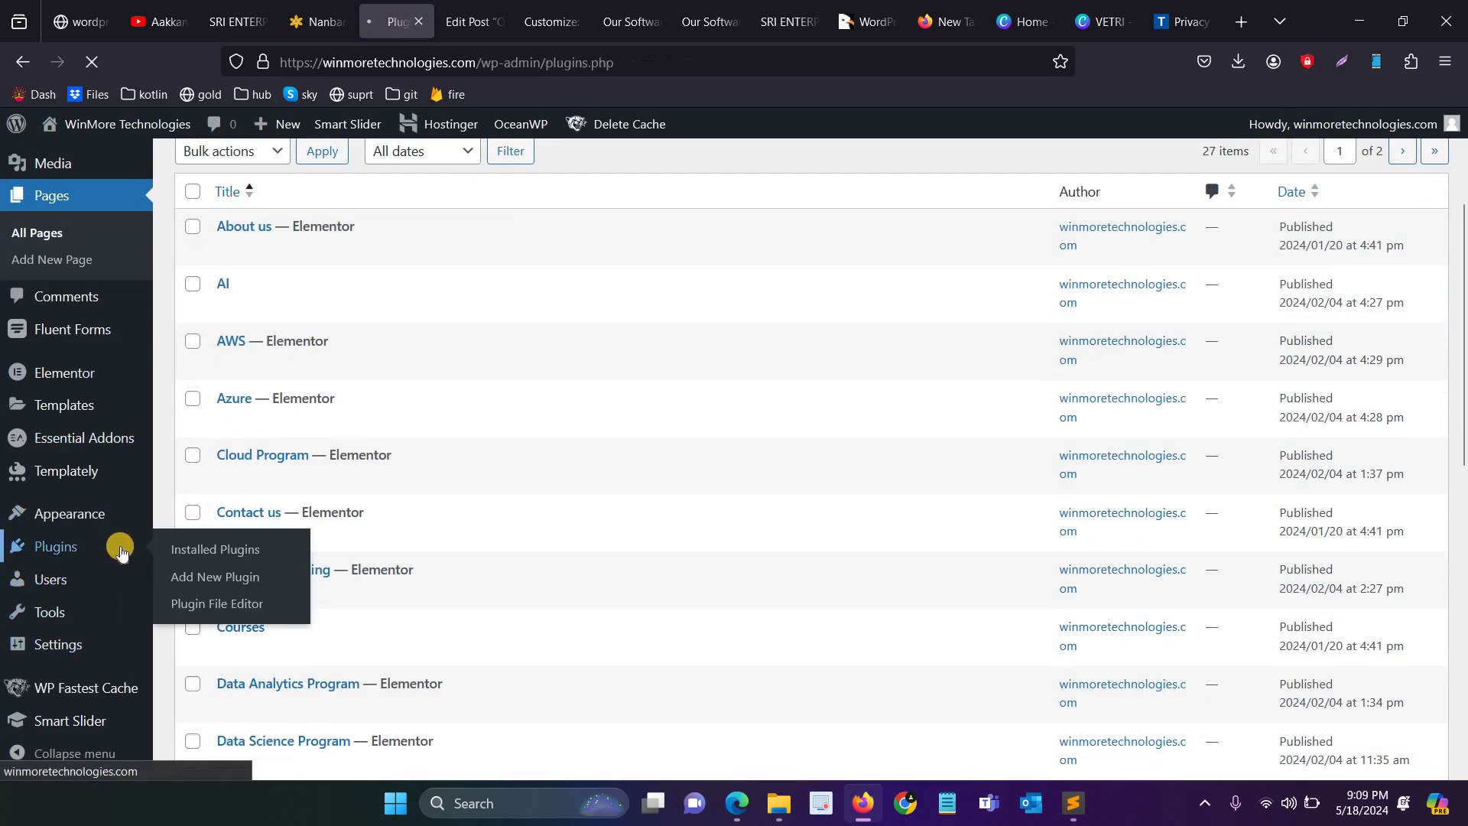
scroll(301, 402, "down", 5)
scroll(269, 393, "up", 4)
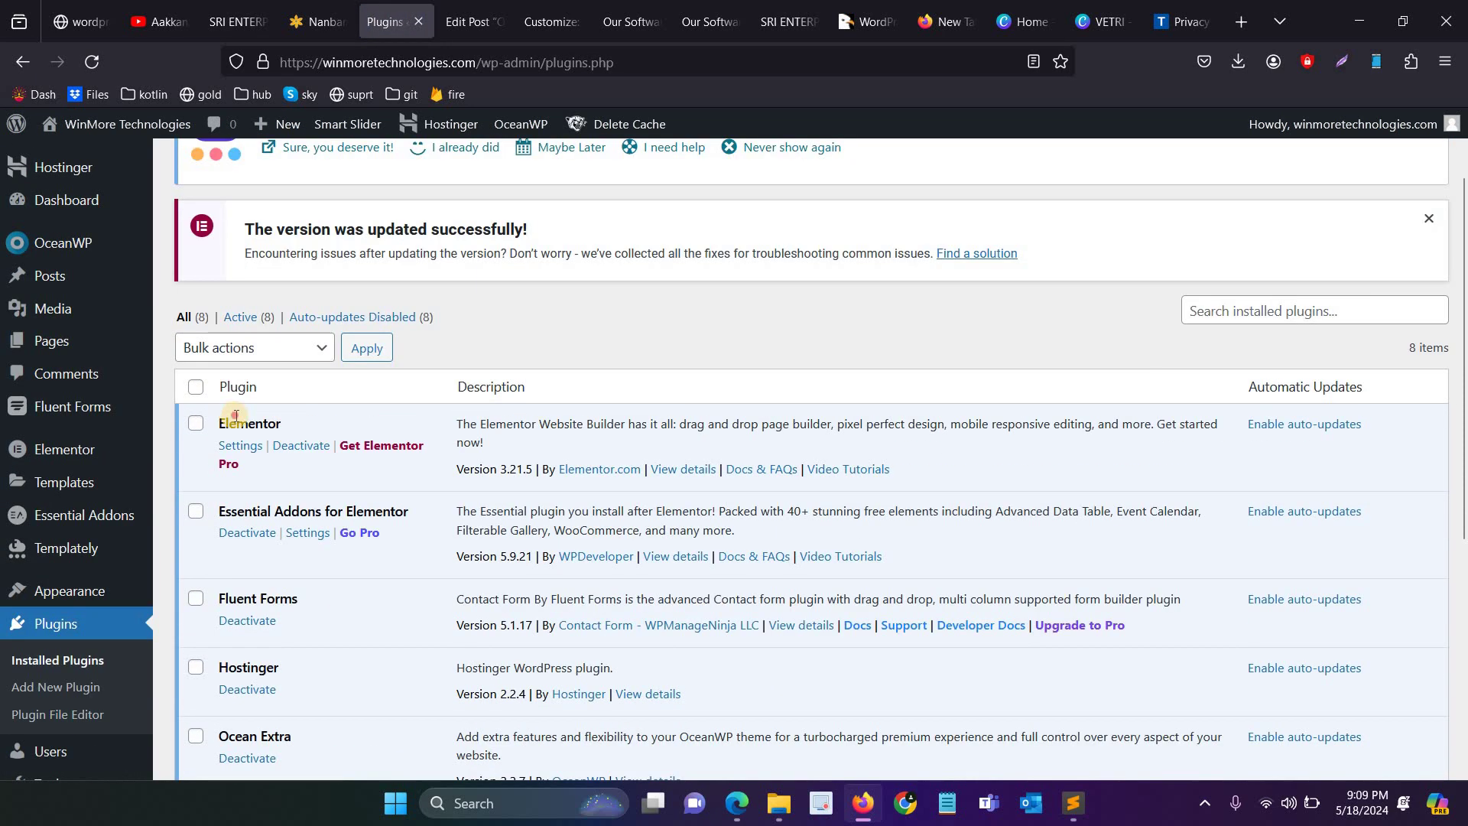
Step: Select the Elementor plugin name, then bring up the list of all 27 pages
double_click(249, 423)
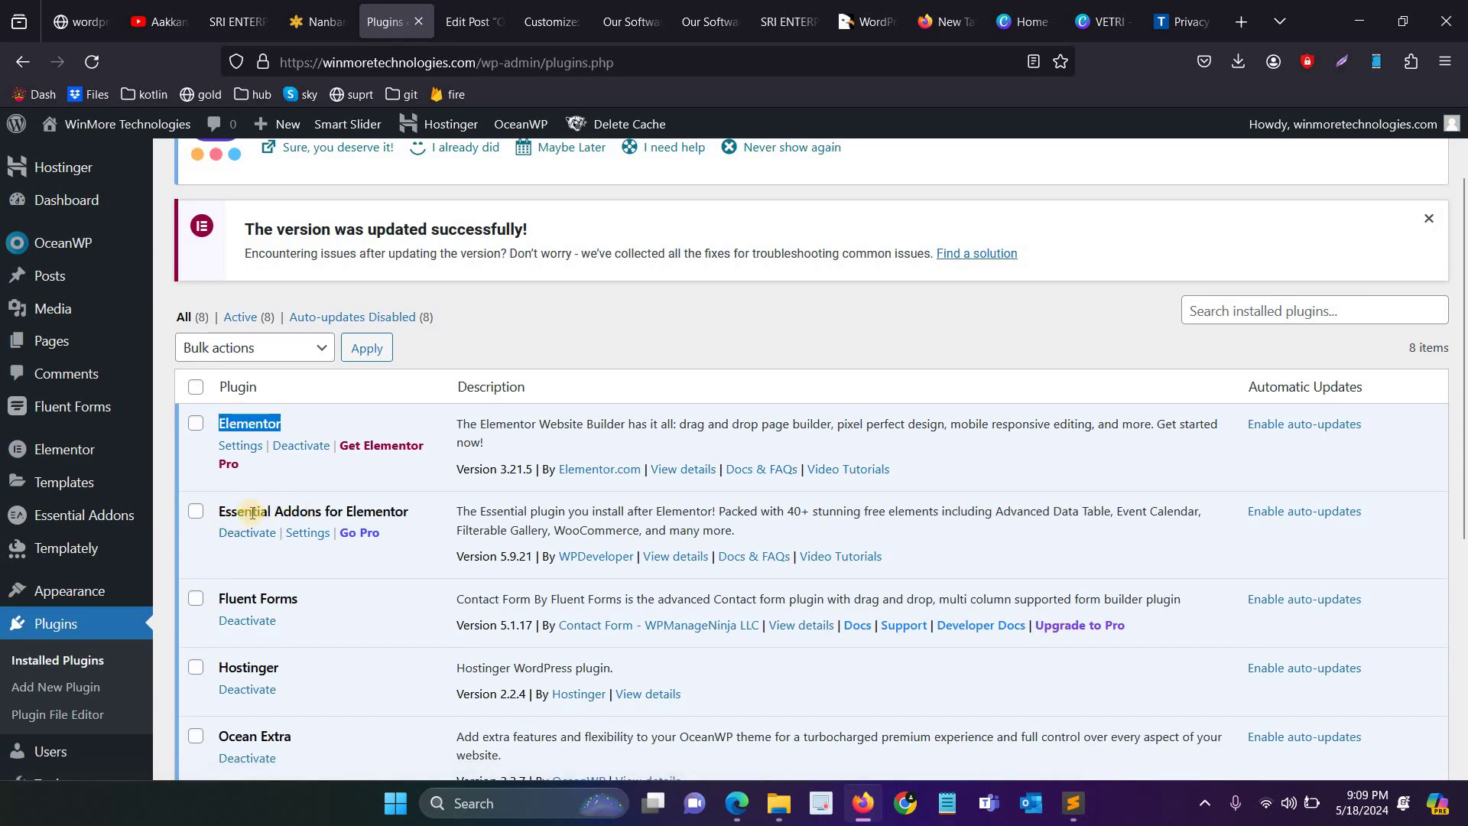
left_click(66, 350)
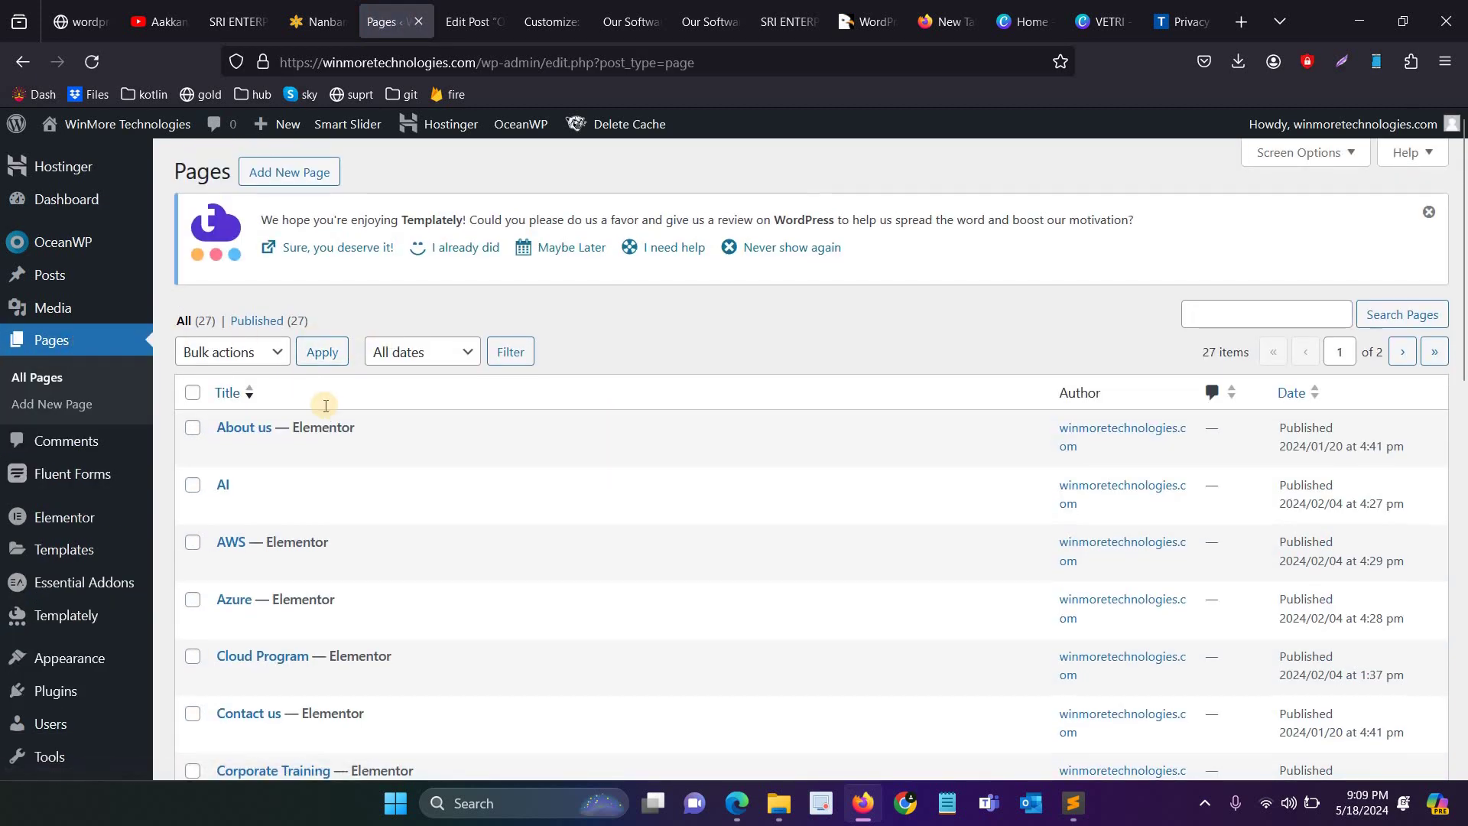
scroll(324, 419, "down", 6)
Step: Edit Home with Elementor, dismiss the AI promo, and add an empty section below the welcome banner
scroll(328, 451, "down", 2)
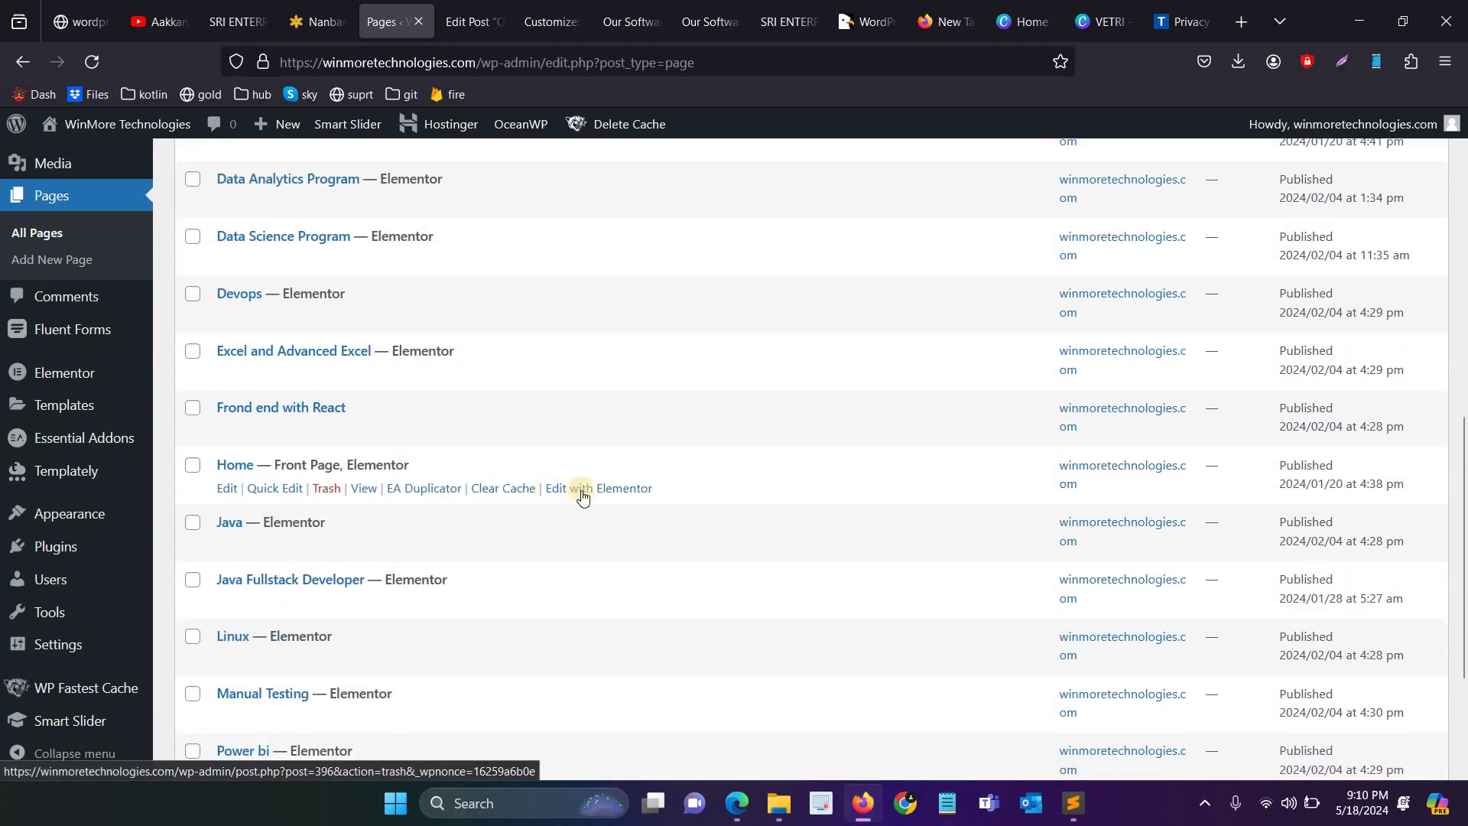
left_click(595, 489)
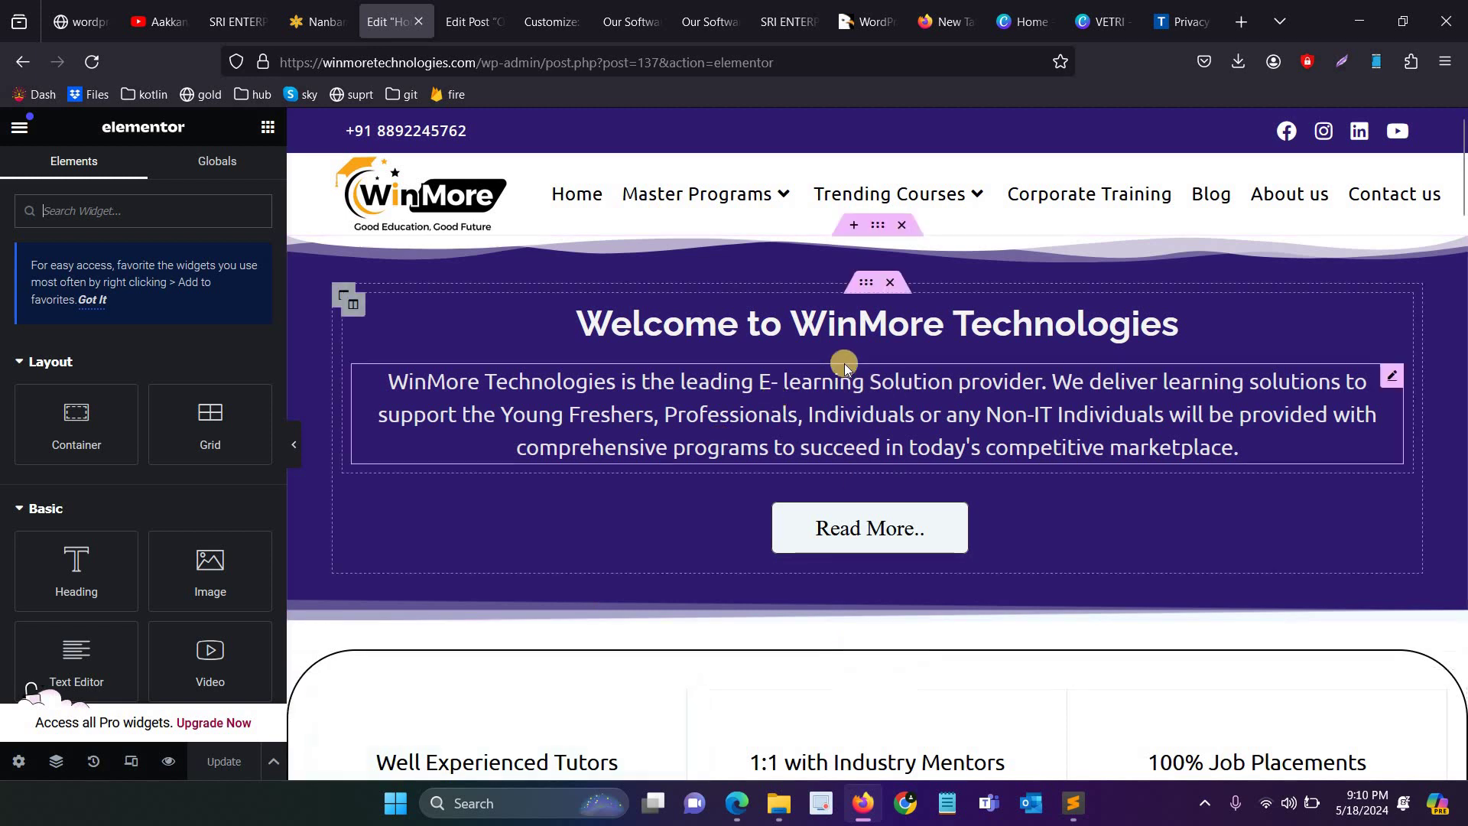
left_click(819, 321)
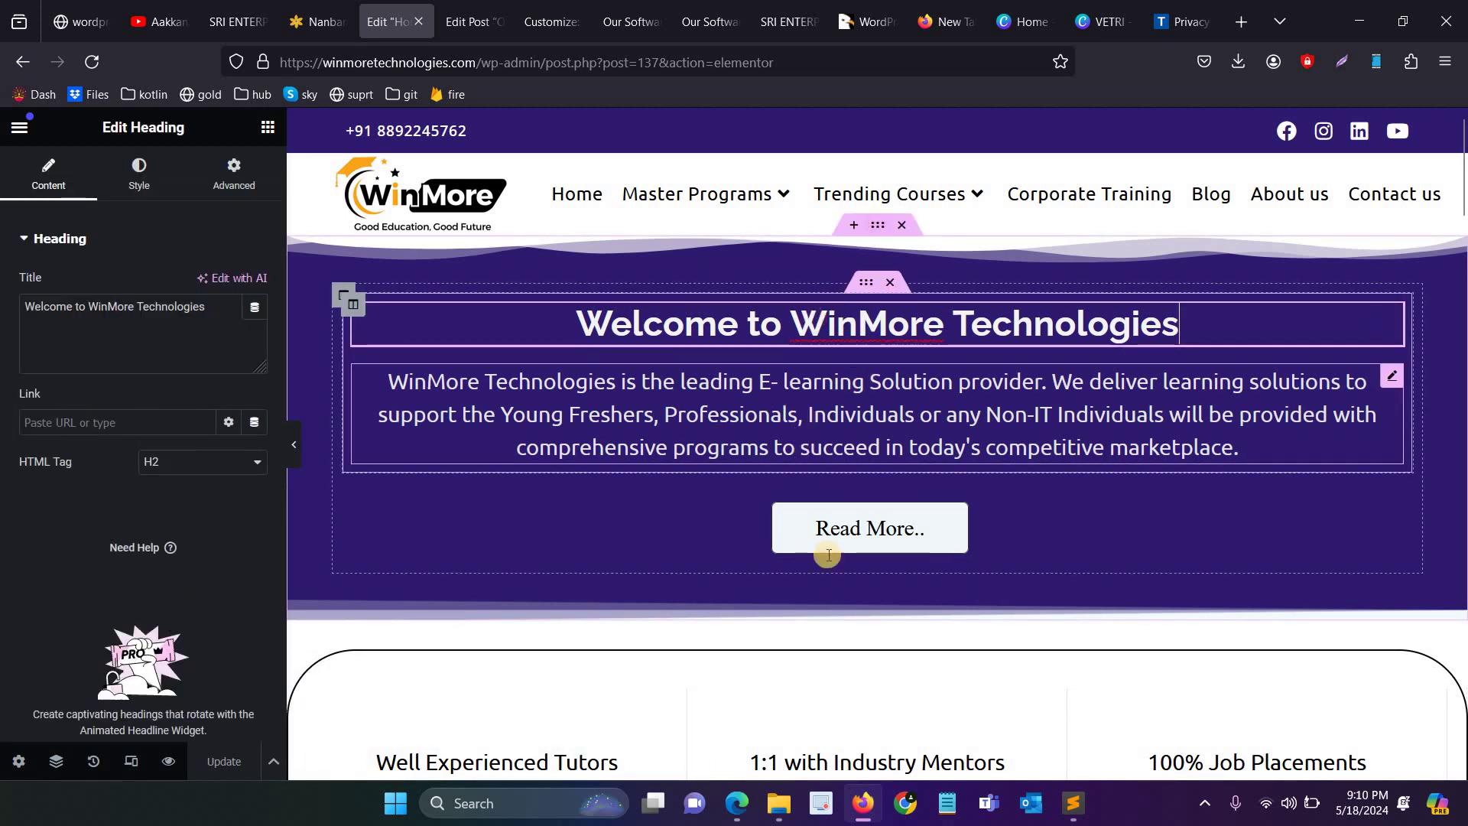
scroll(837, 497, "down", 3)
left_click(390, 353)
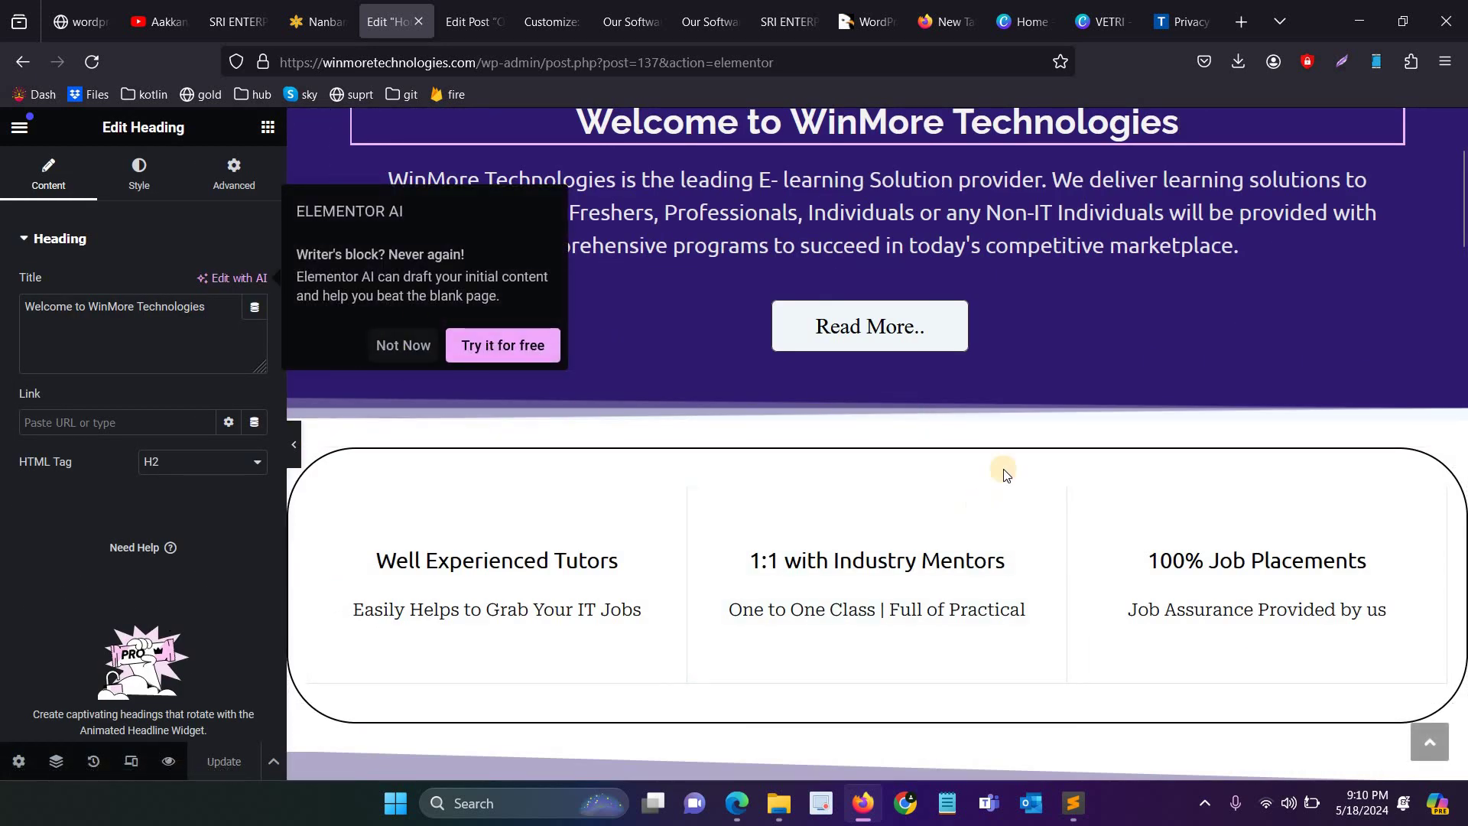
left_click(853, 442)
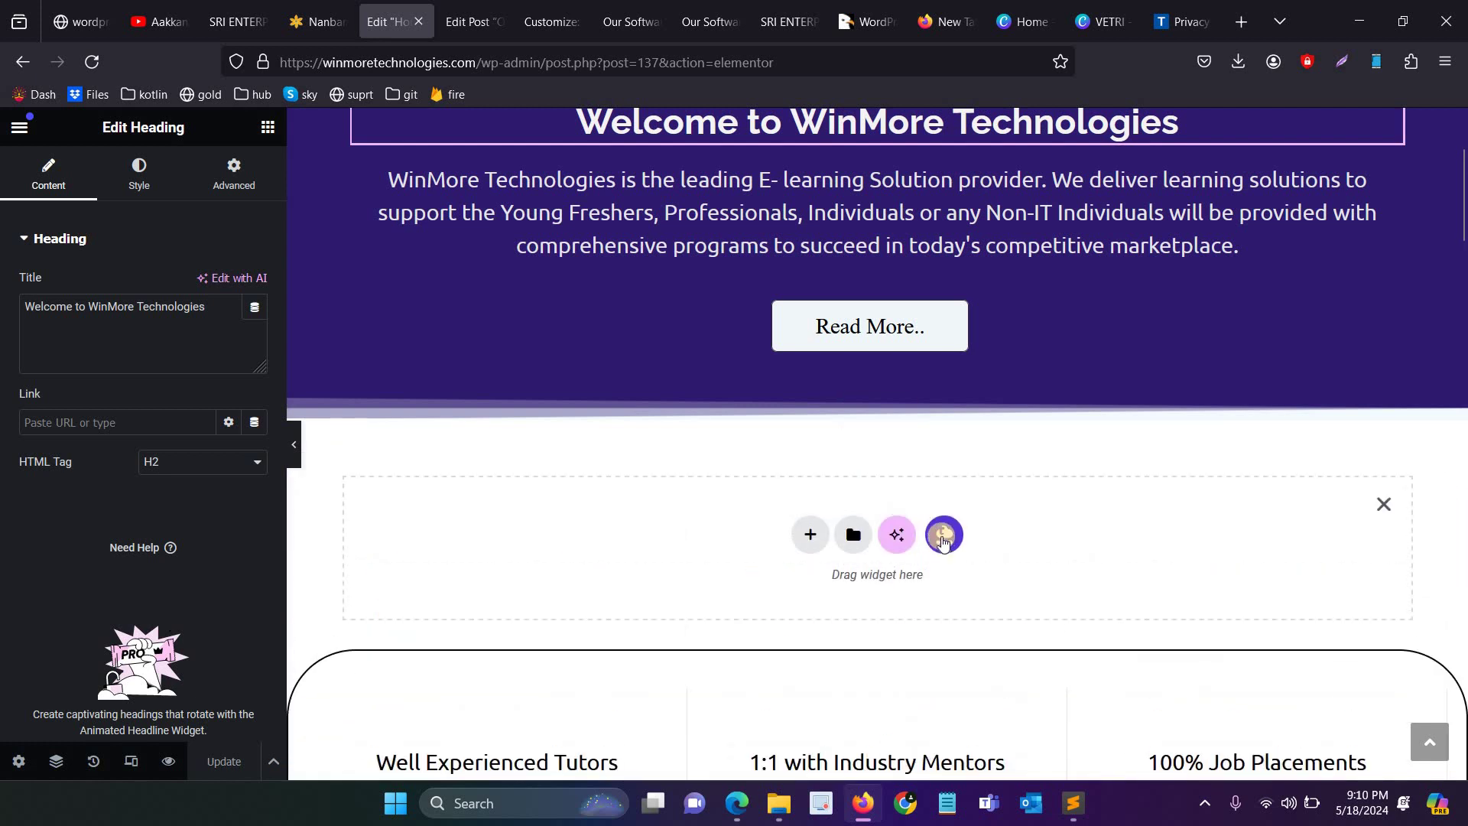
Step: Browse the Templately library's free starter packs and its ready-made blocks
left_click(944, 537)
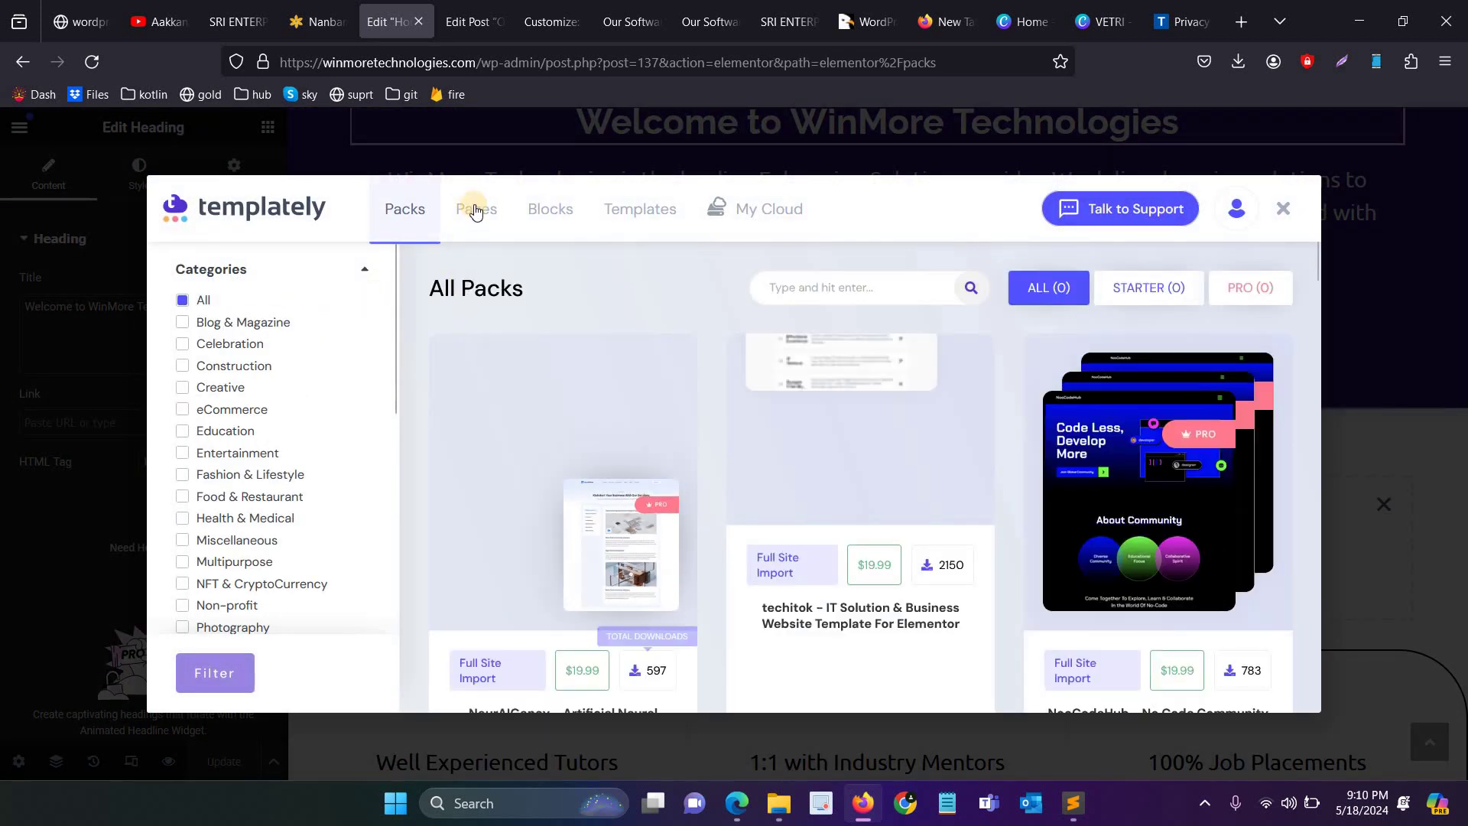
scroll(754, 384, "down", 5)
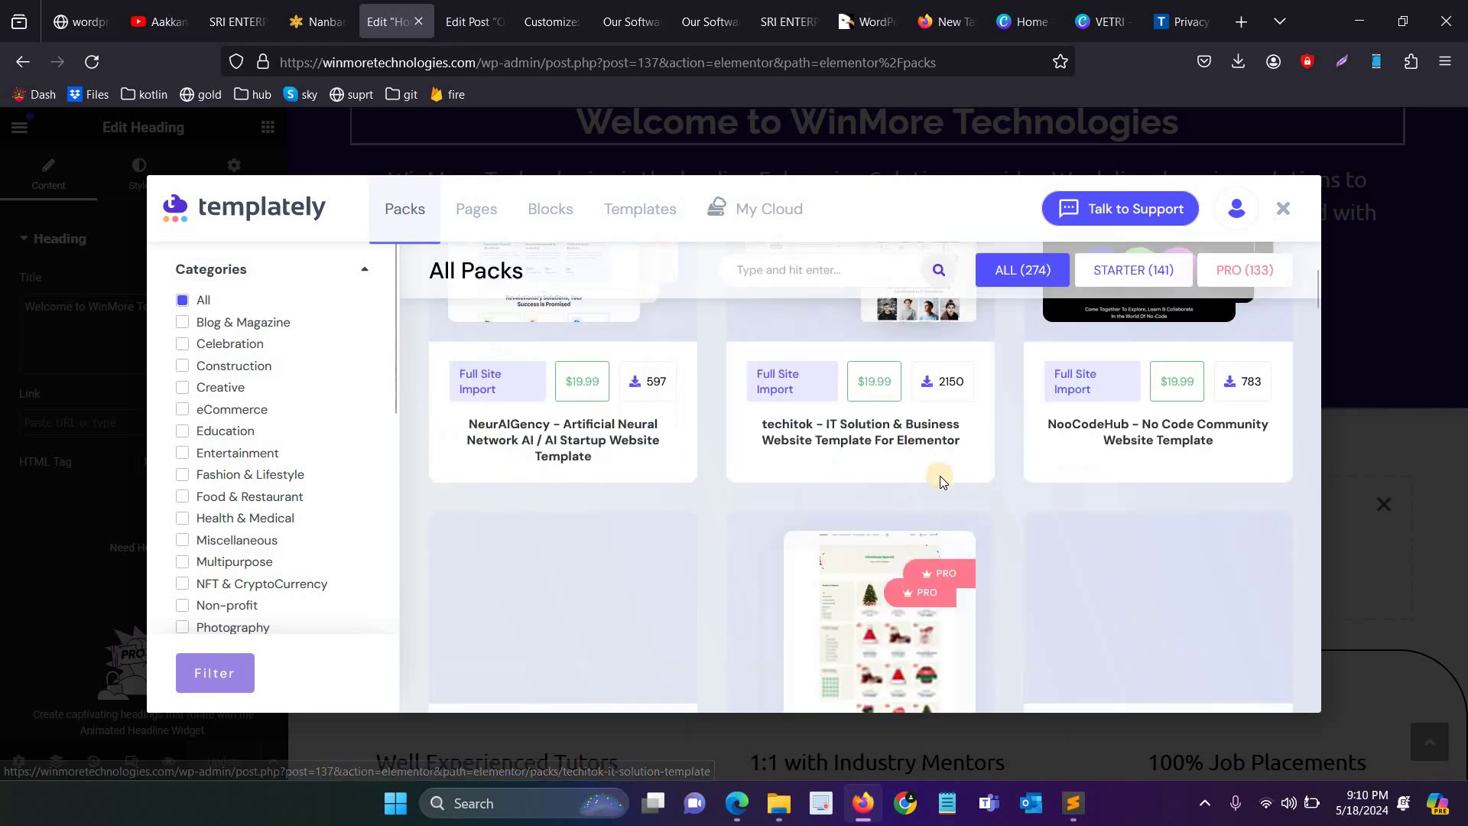
scroll(1071, 294, "up", 4)
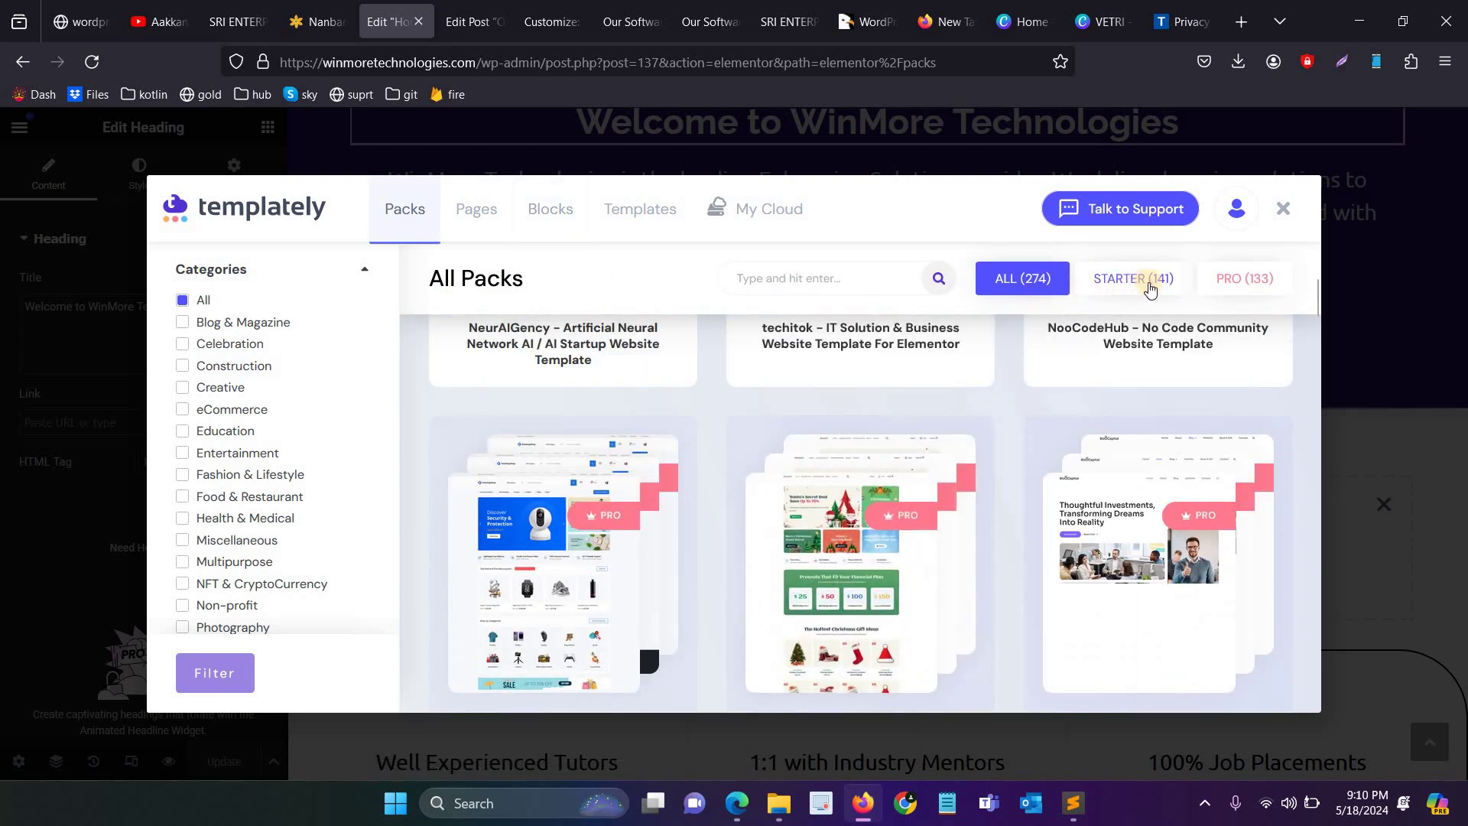
left_click(1139, 279)
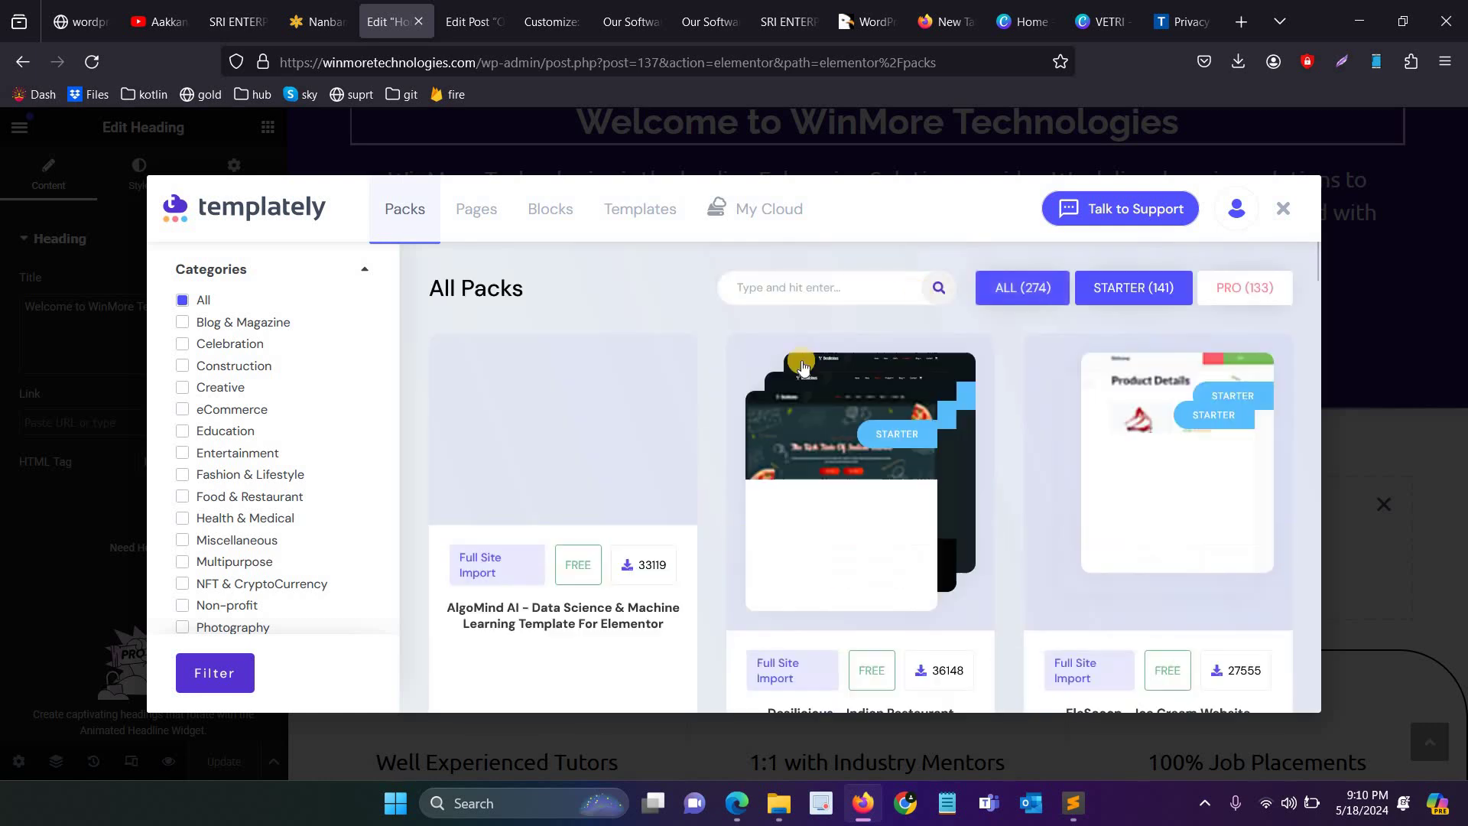
scroll(841, 344, "down", 3)
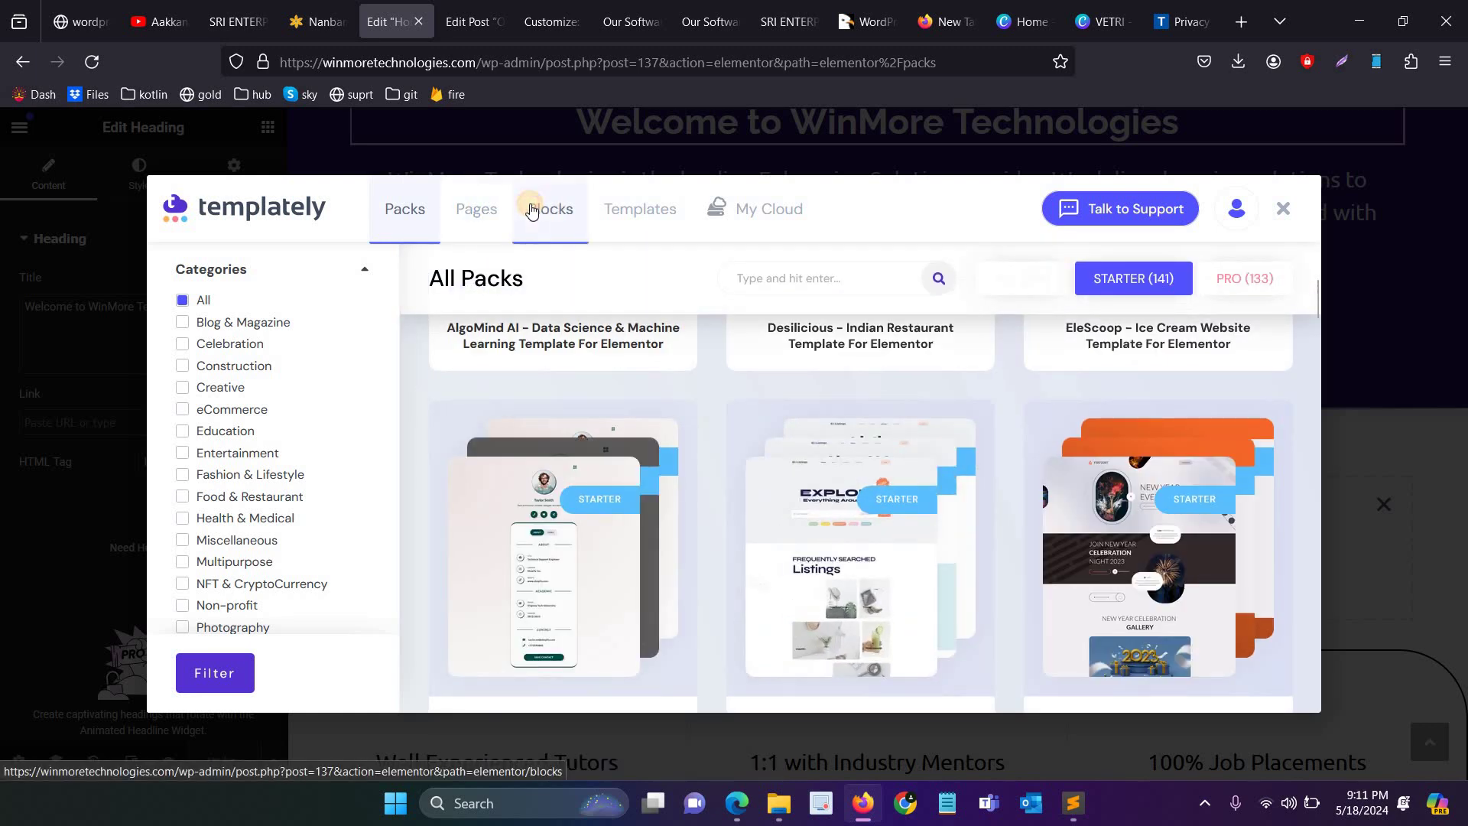
left_click(548, 209)
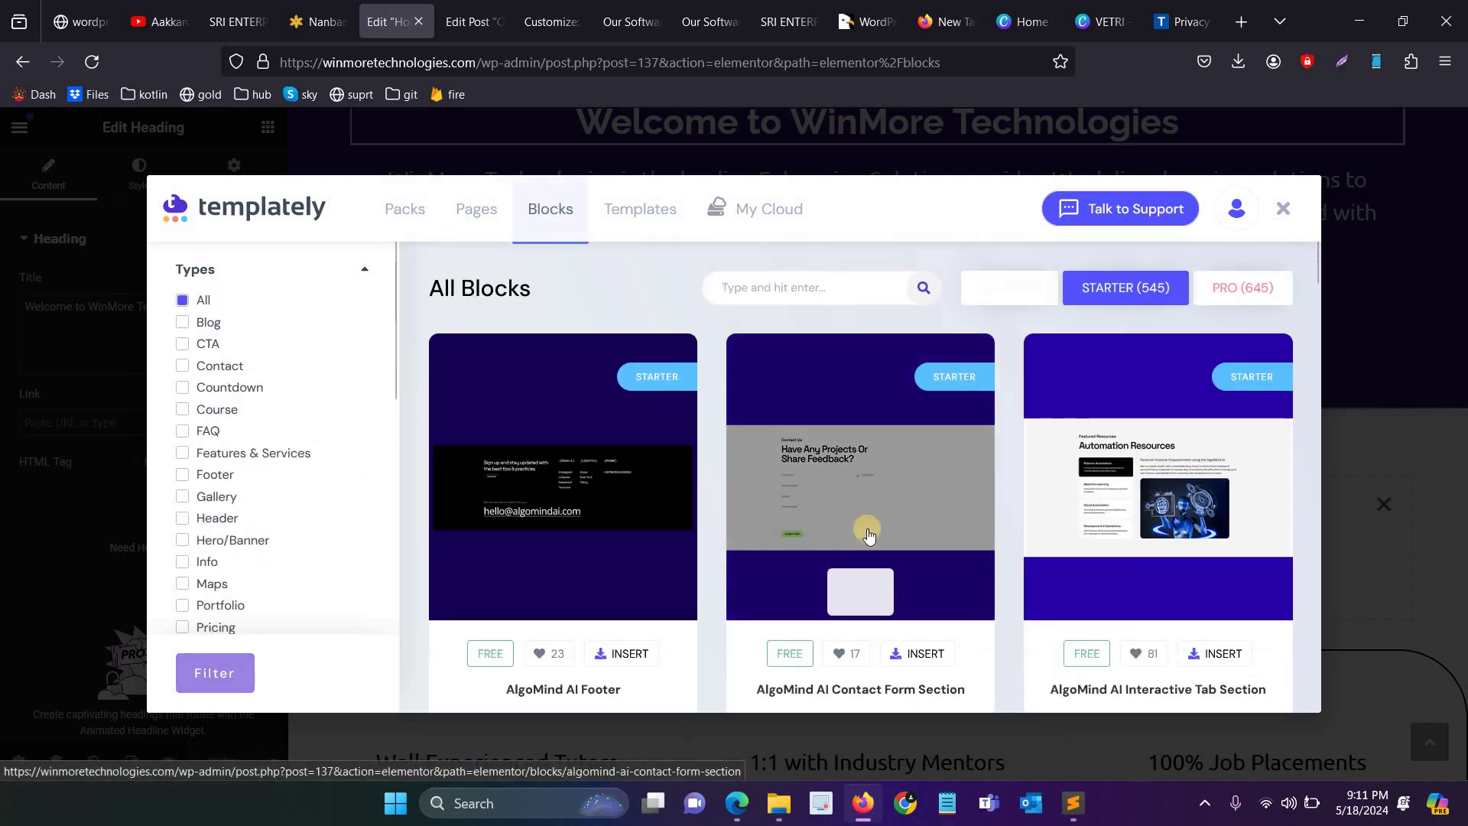
scroll(658, 482, "down", 3)
scroll(726, 459, "down", 5)
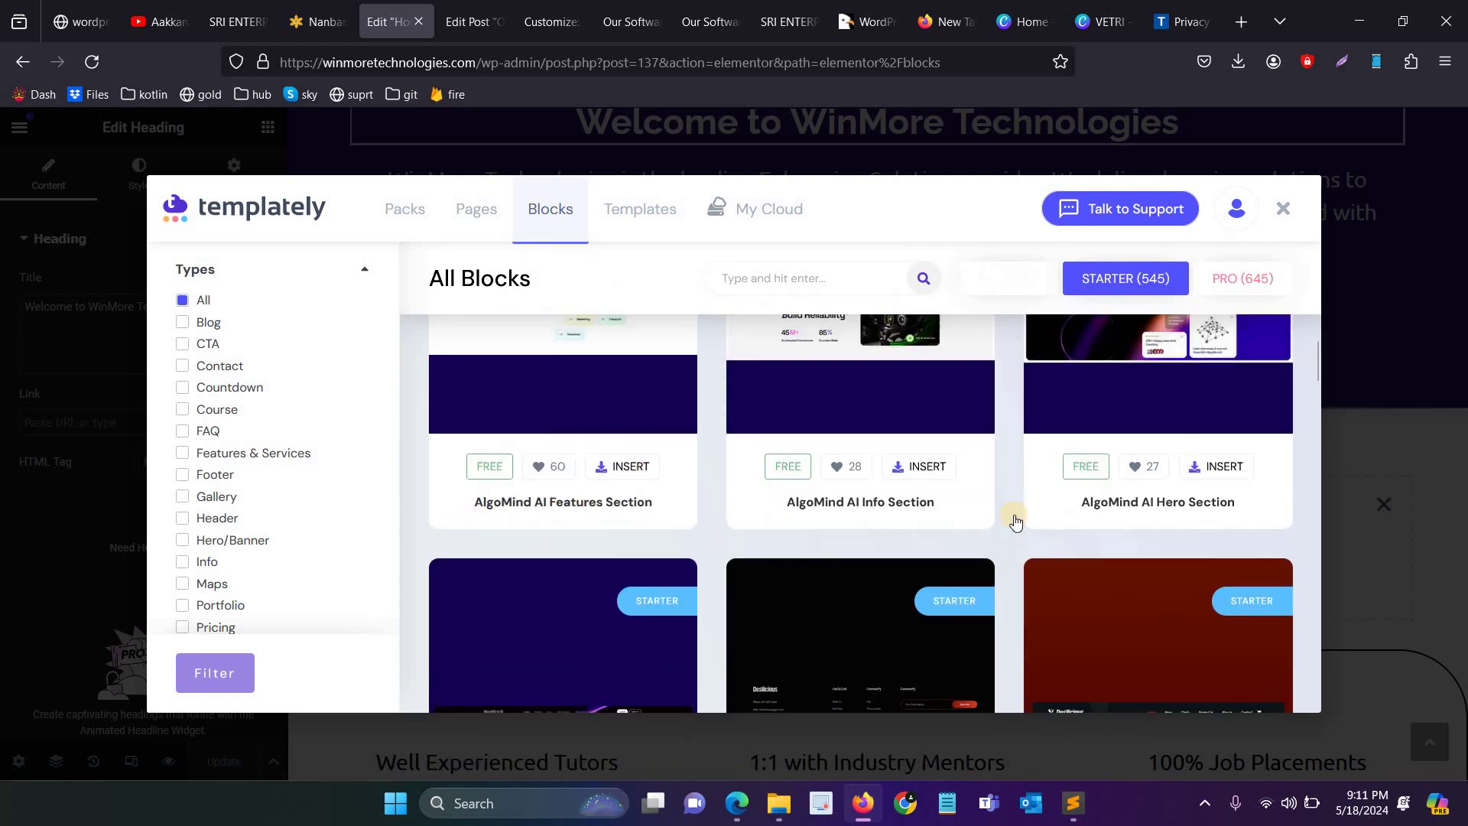
scroll(1016, 518, "down", 3)
Step: Close Templately and return to the Instamojo course page, highlighting the Chapter 19 title
key("Escape")
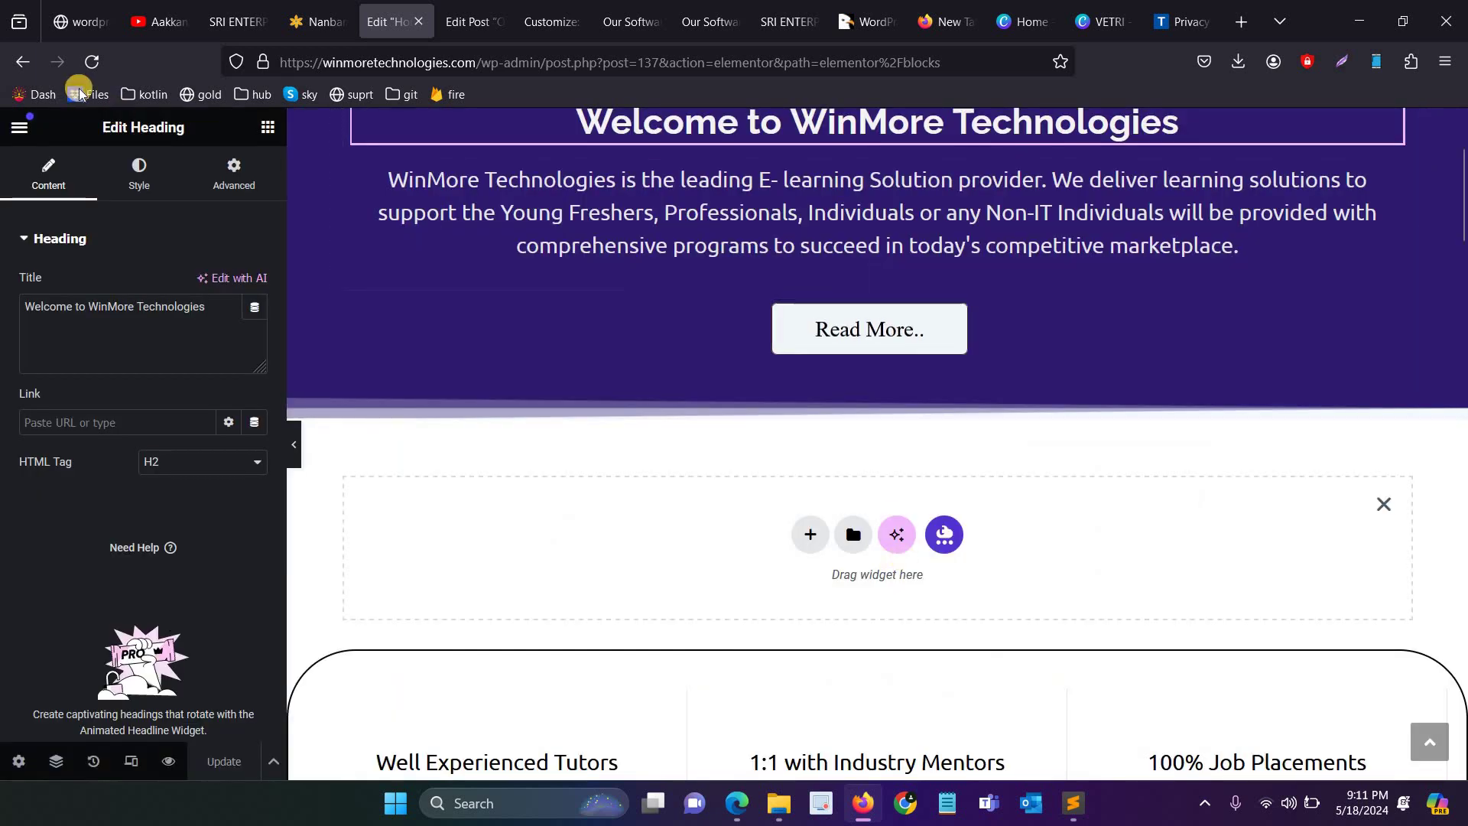
scroll(720, 416, "up", 3)
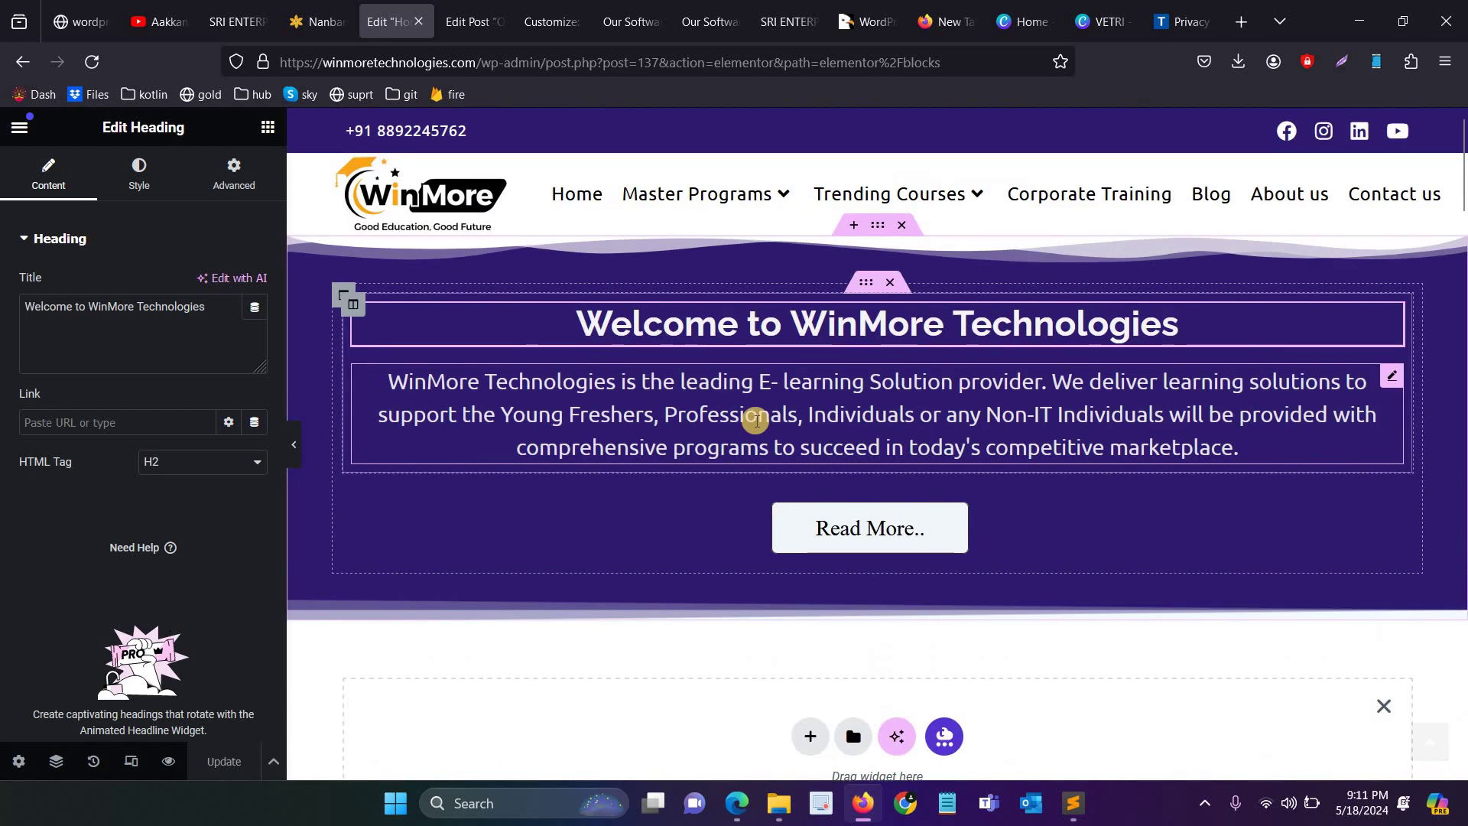
left_click(102, 6)
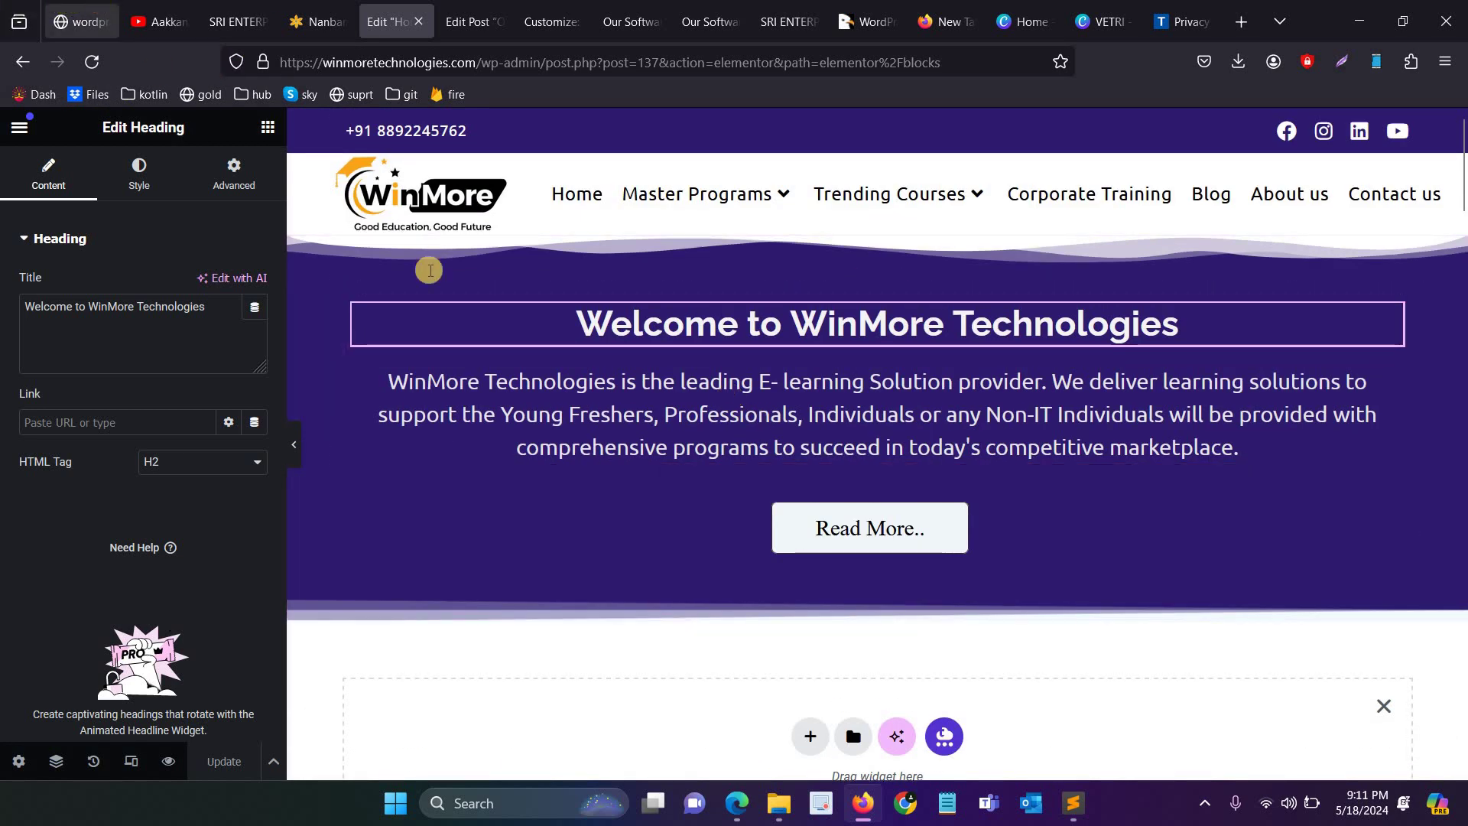
left_click_drag(363, 522, 721, 523)
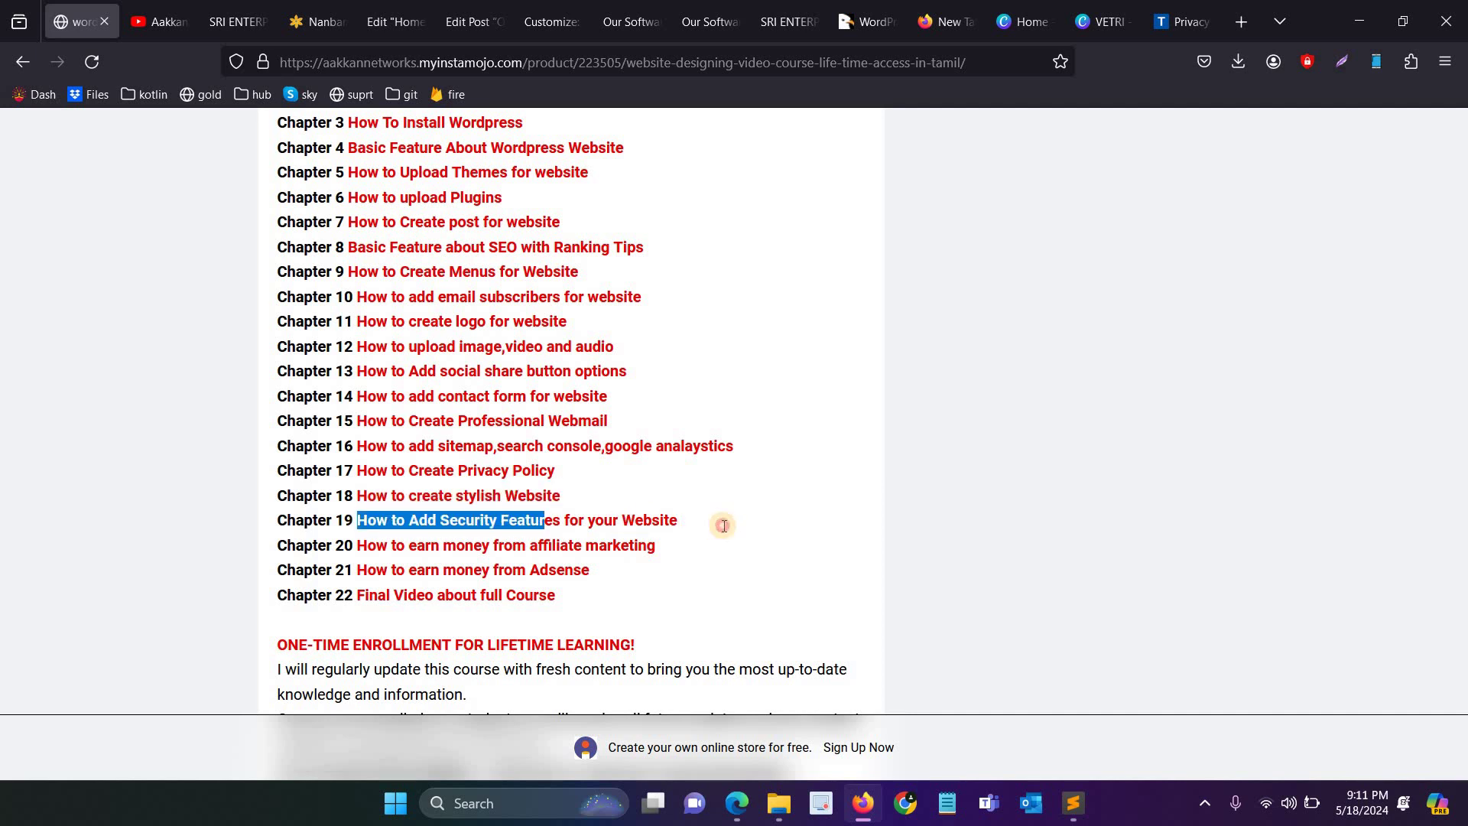
Step: Highlight the Chapter 18 and Chapter 20 titles, then switch to the TermsFeed privacy policy generator
left_click(620, 522)
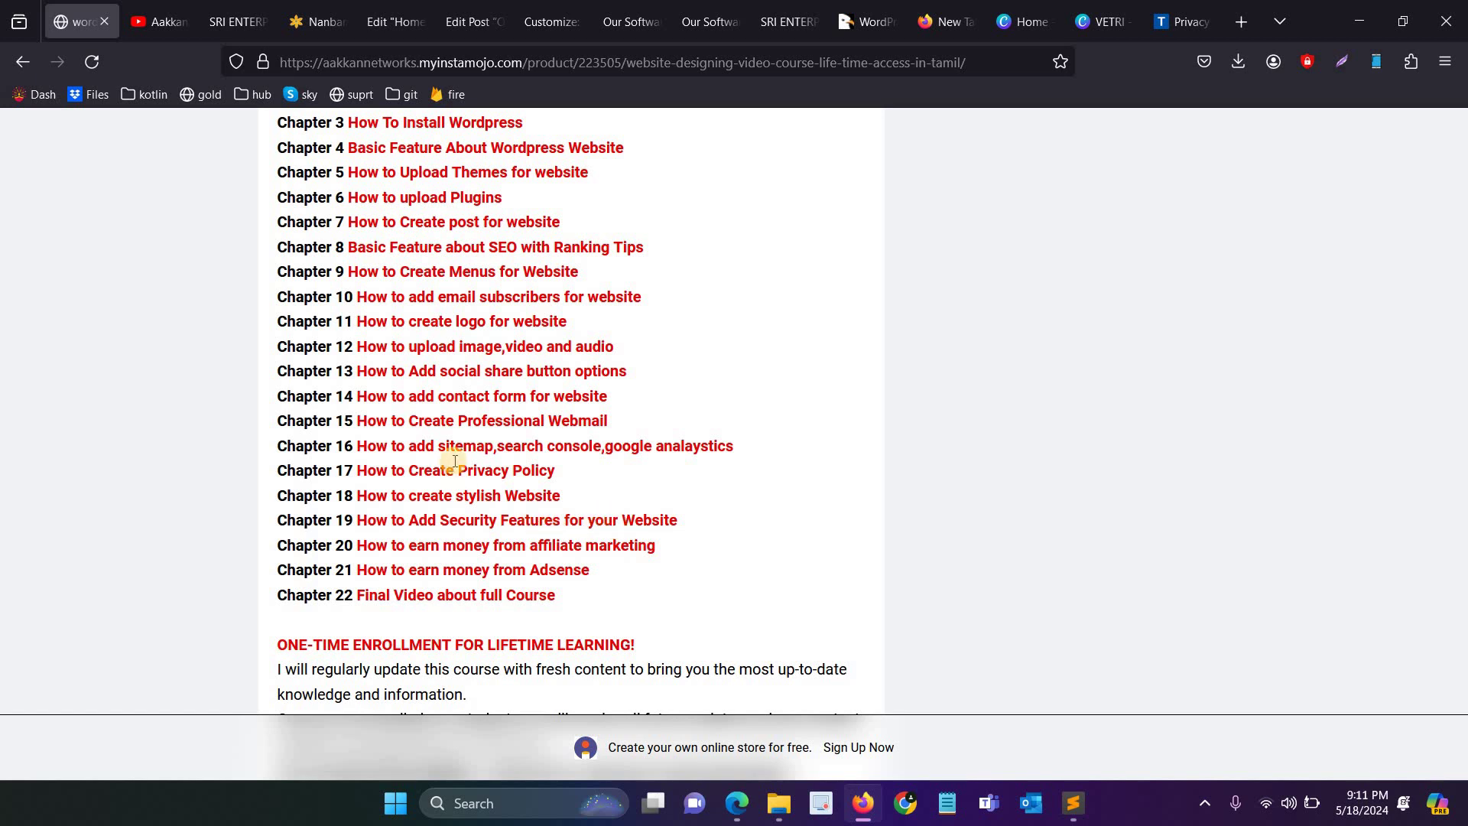
left_click_drag(437, 495, 662, 540)
left_click(362, 550)
left_click_drag(355, 545, 649, 545)
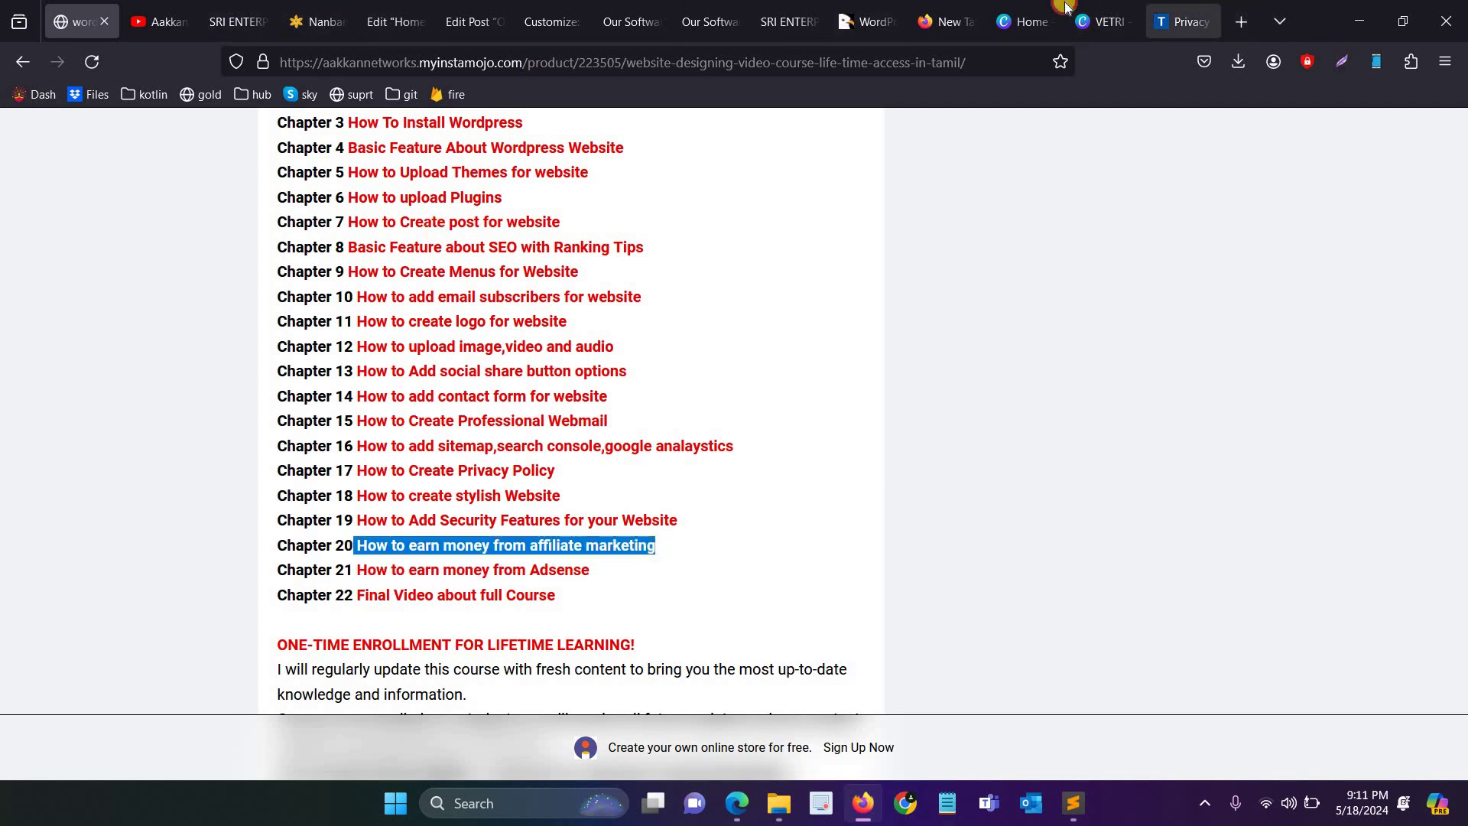
left_click(1193, 14)
left_click(967, 50)
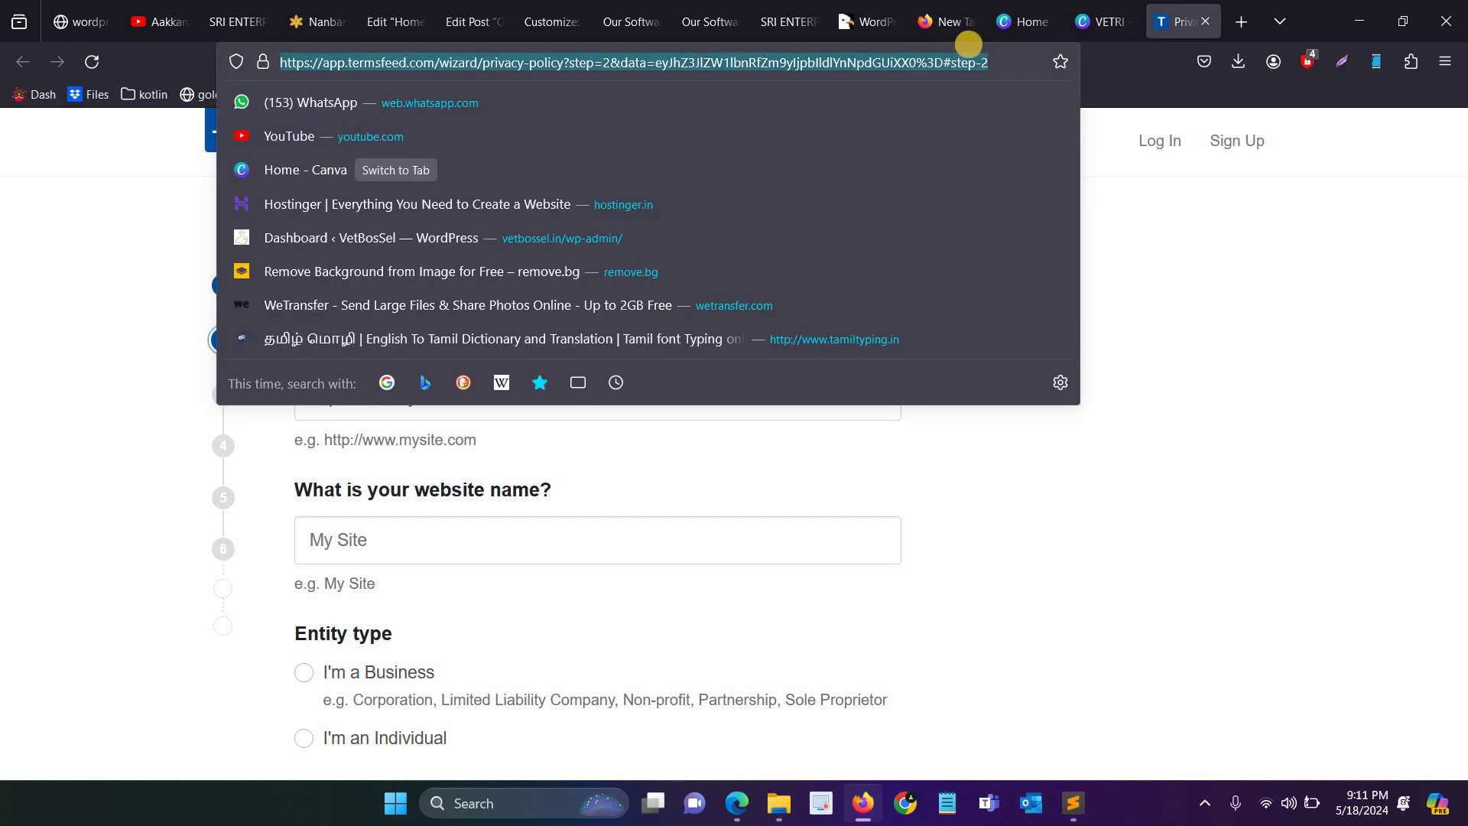
Step: Load hostinger.in in the privacy-policy tab, then return to the Instamojo chapter list
type("hostinger.in/")
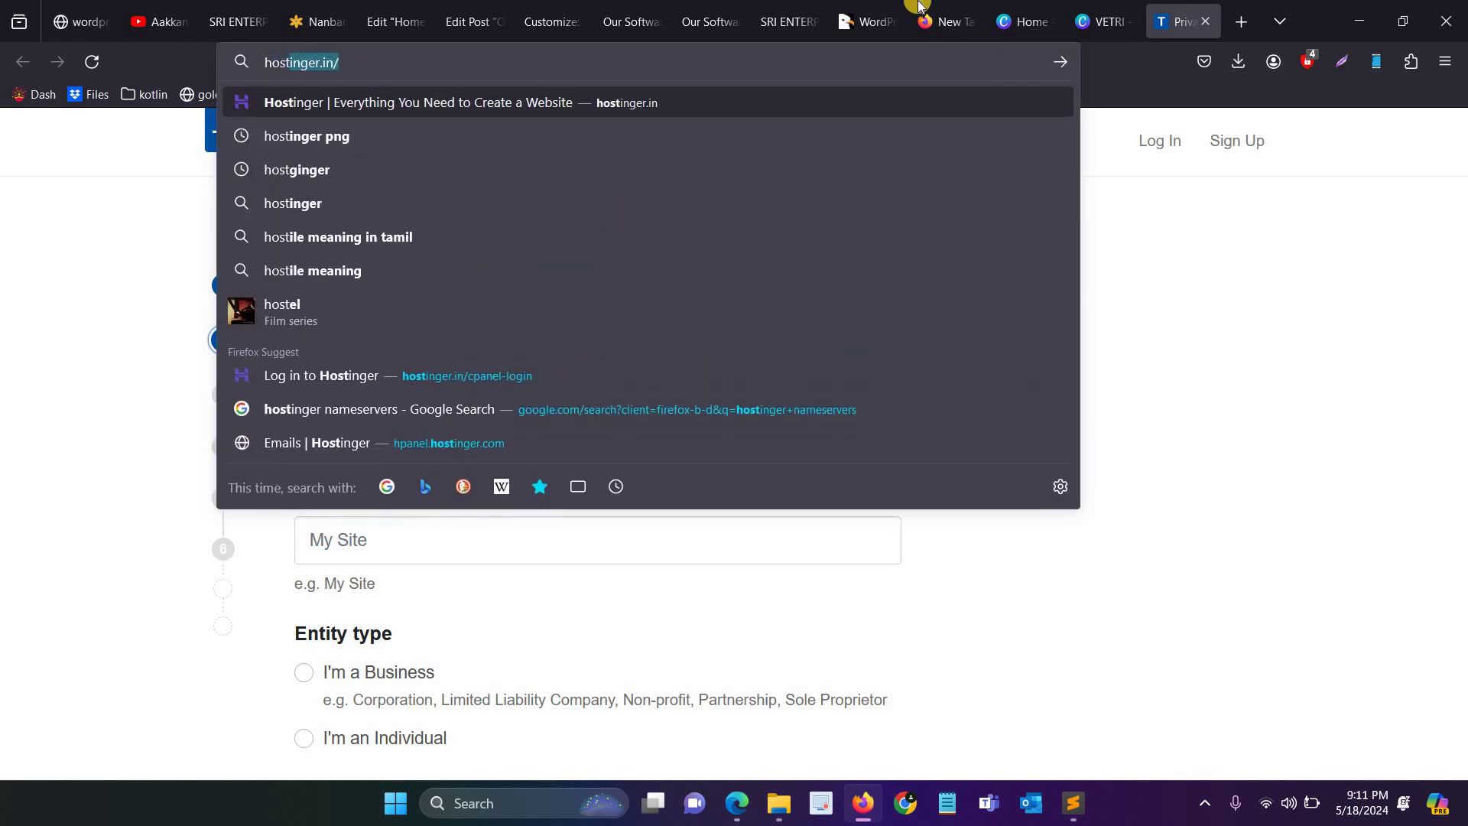
key("Return")
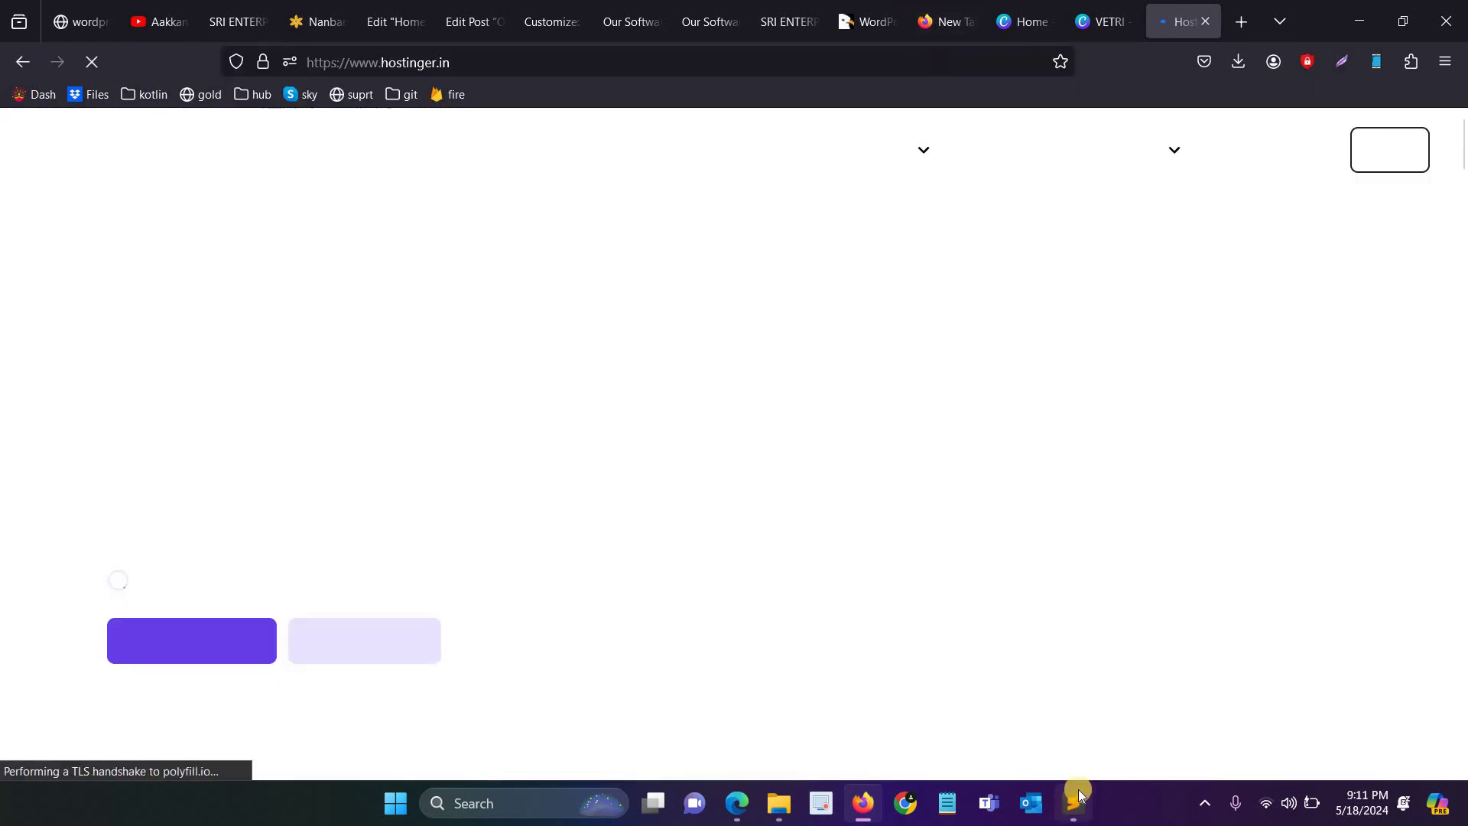
mouse_move(1080, 796)
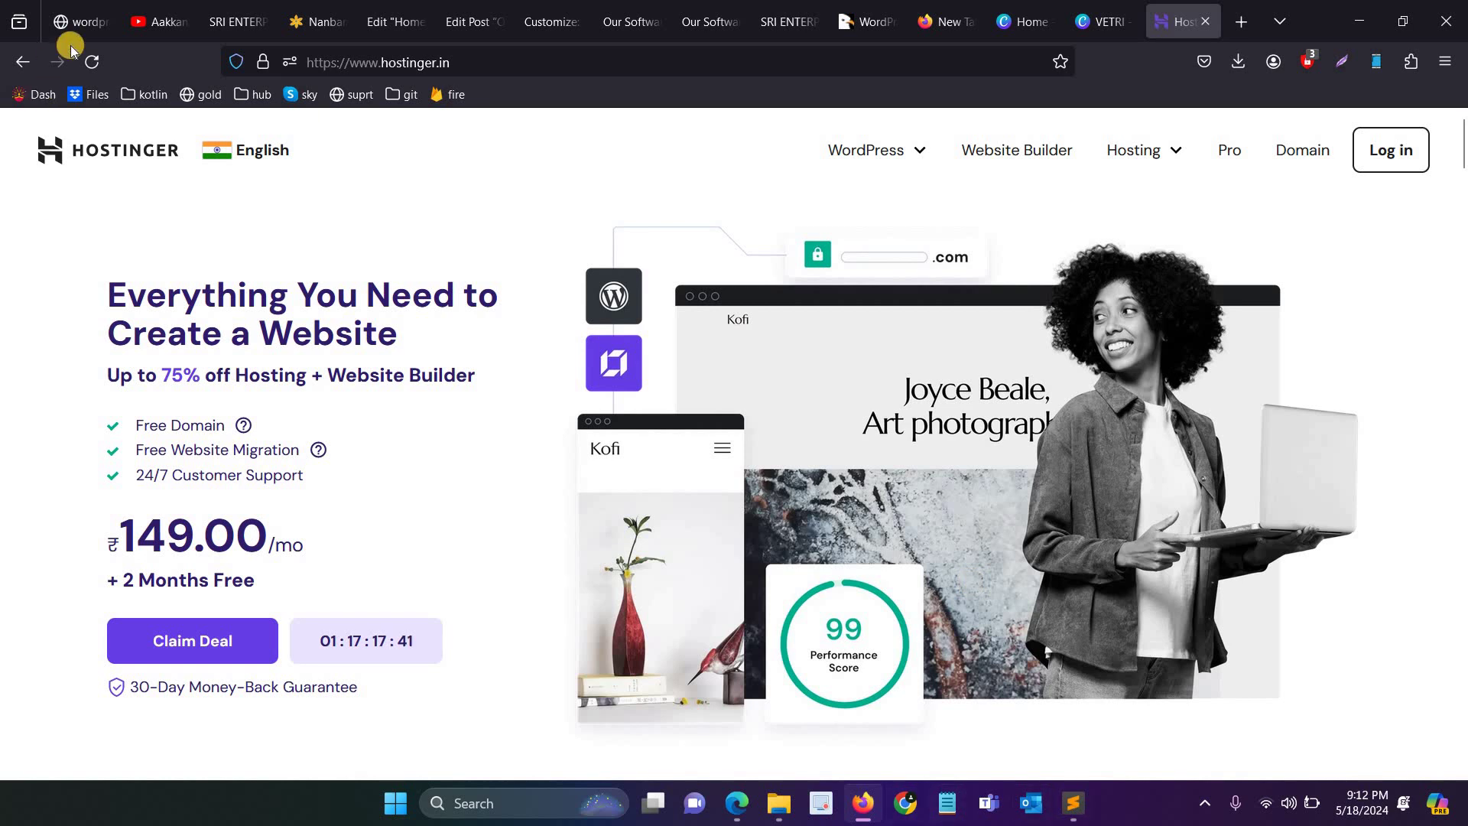
left_click(82, 7)
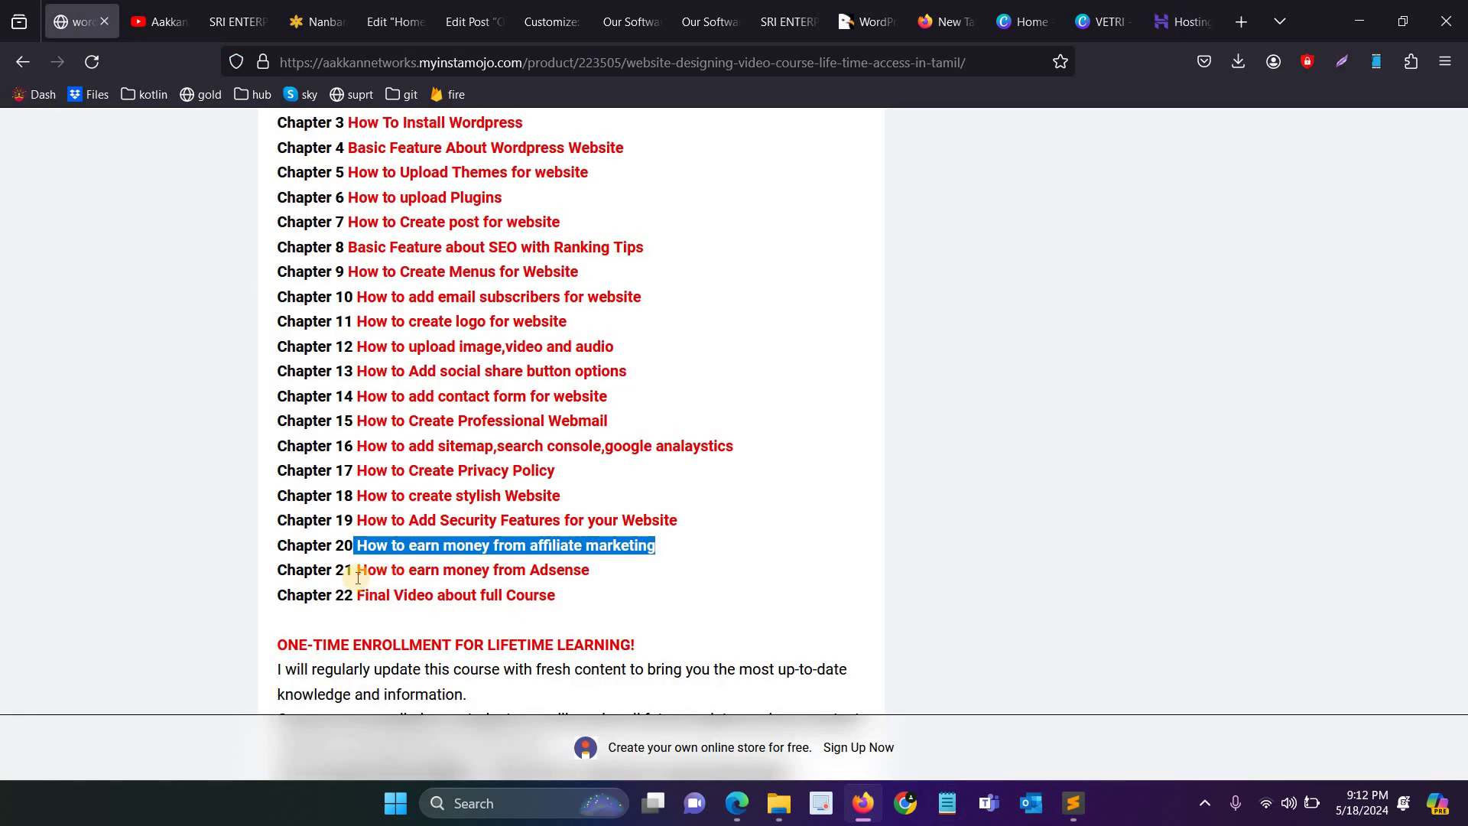
Step: Highlight the Chapter 21–22 lines, then go back to the Elementor Home page editor
left_click_drag(552, 572, 492, 570)
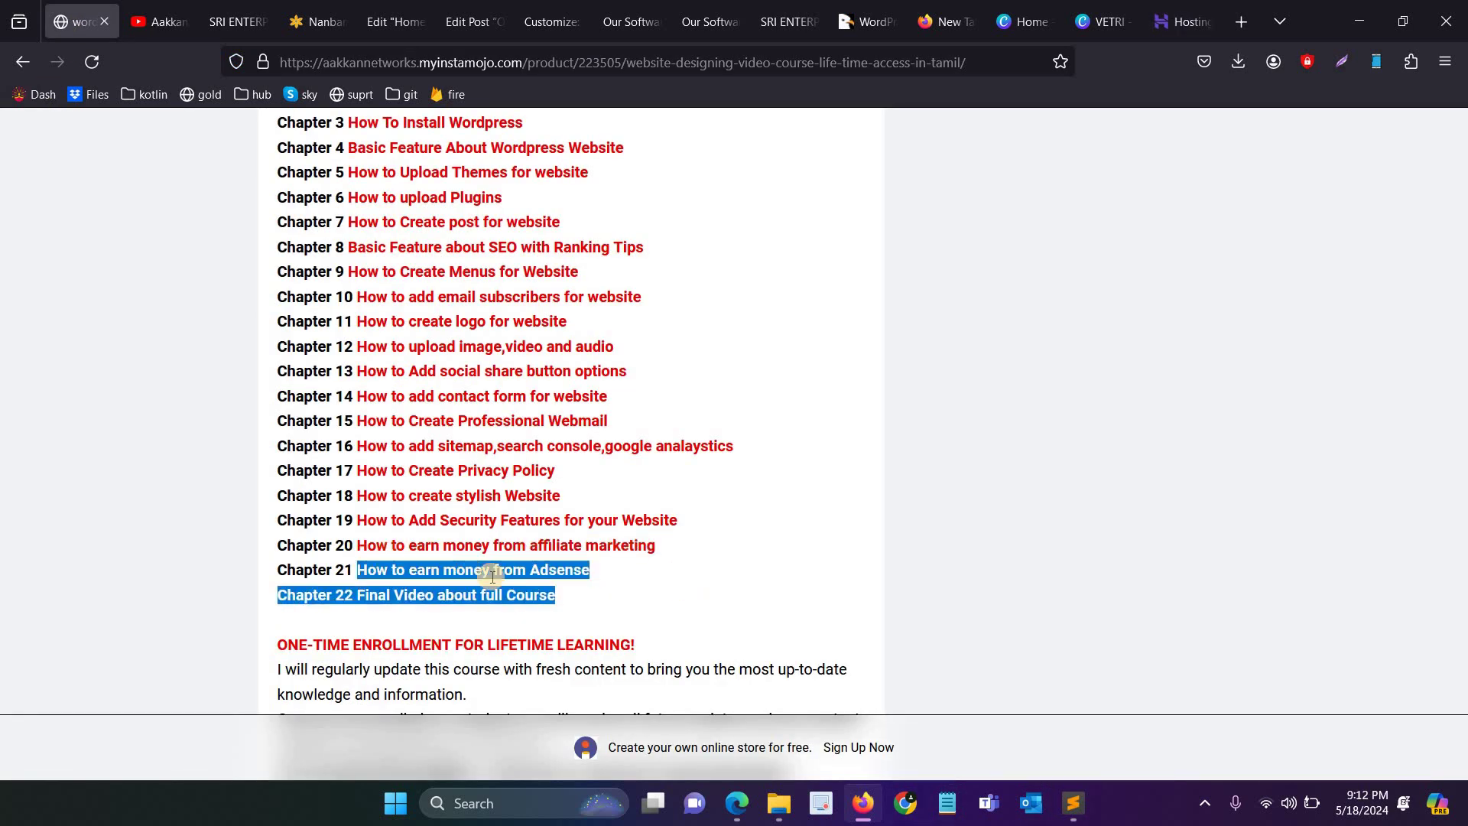
left_click(535, 570)
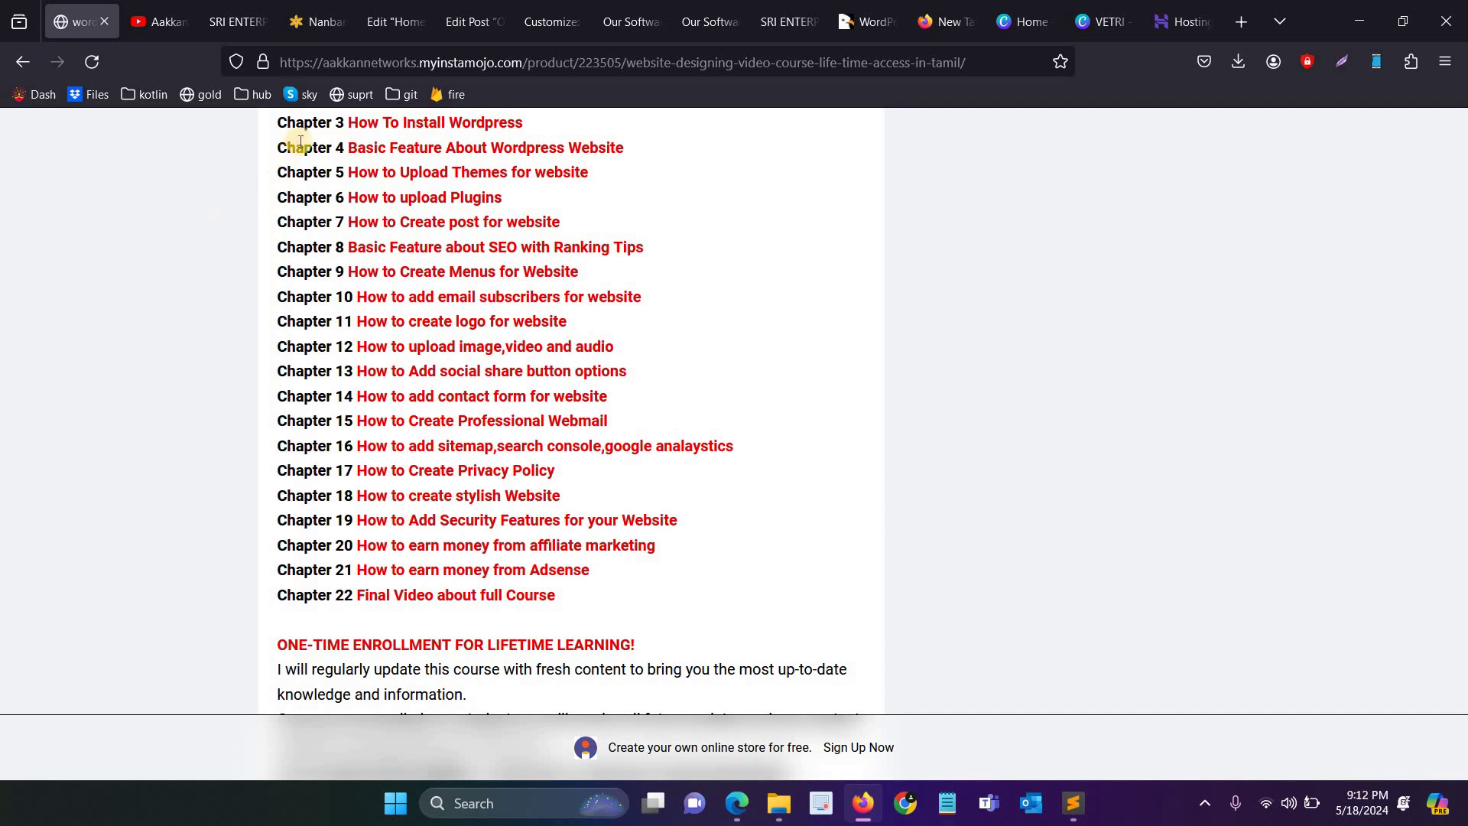
left_click(387, 17)
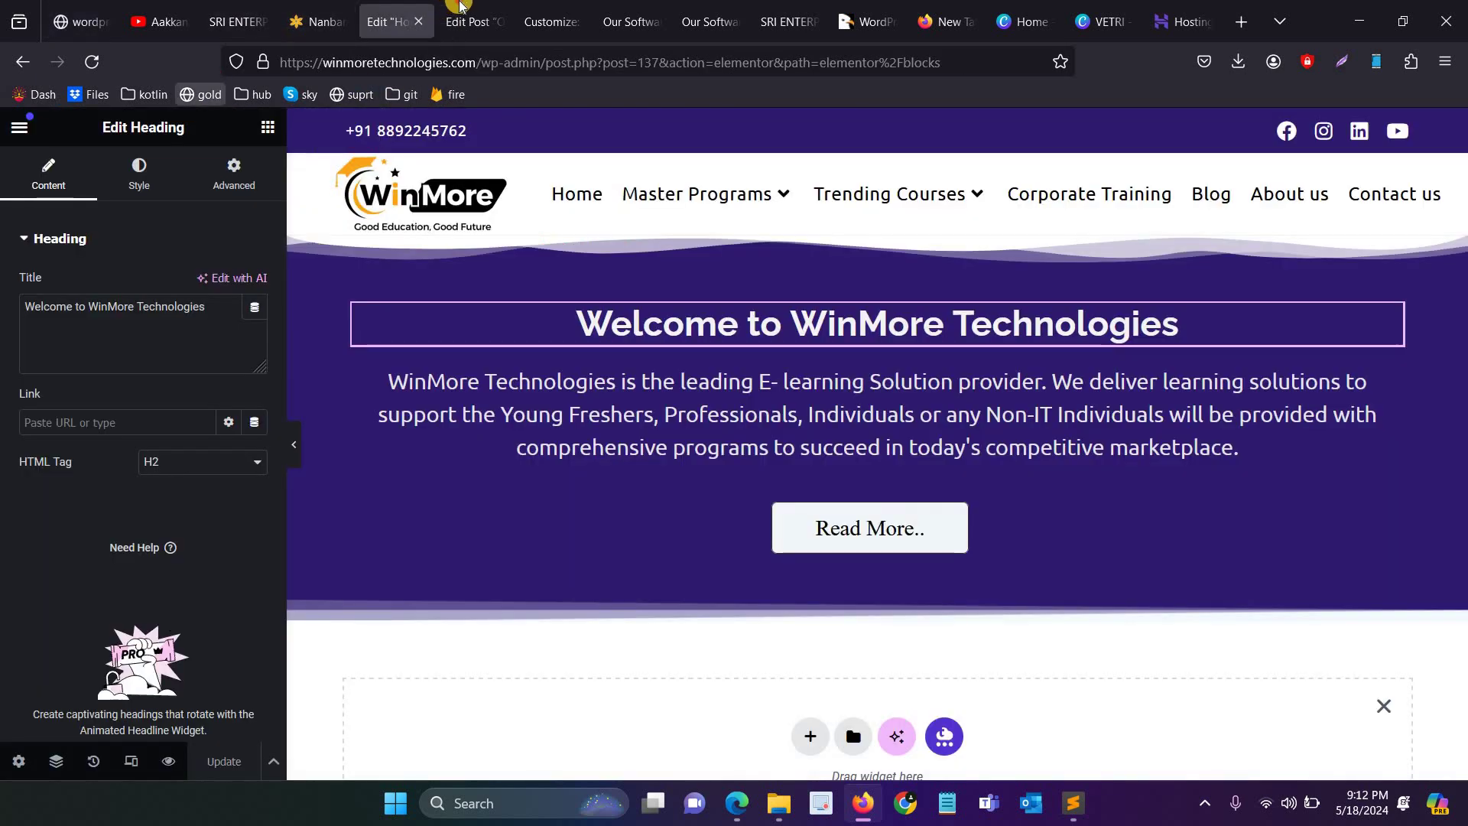
Step: Search the Add New Plugin directory for 'insert header footer'
left_click(463, 17)
mouse_move(67, 711)
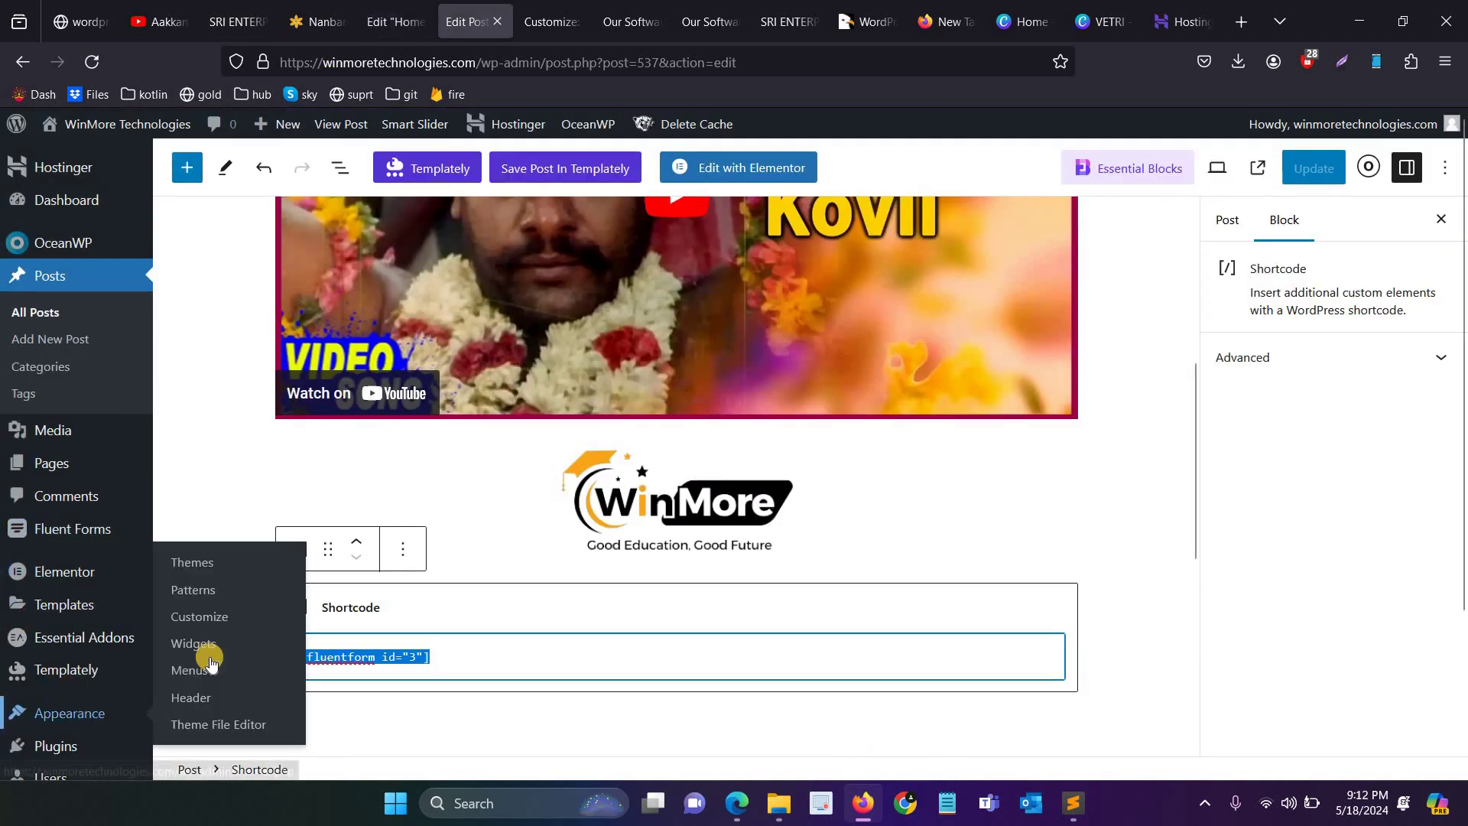
mouse_move(55, 745)
left_click(183, 698)
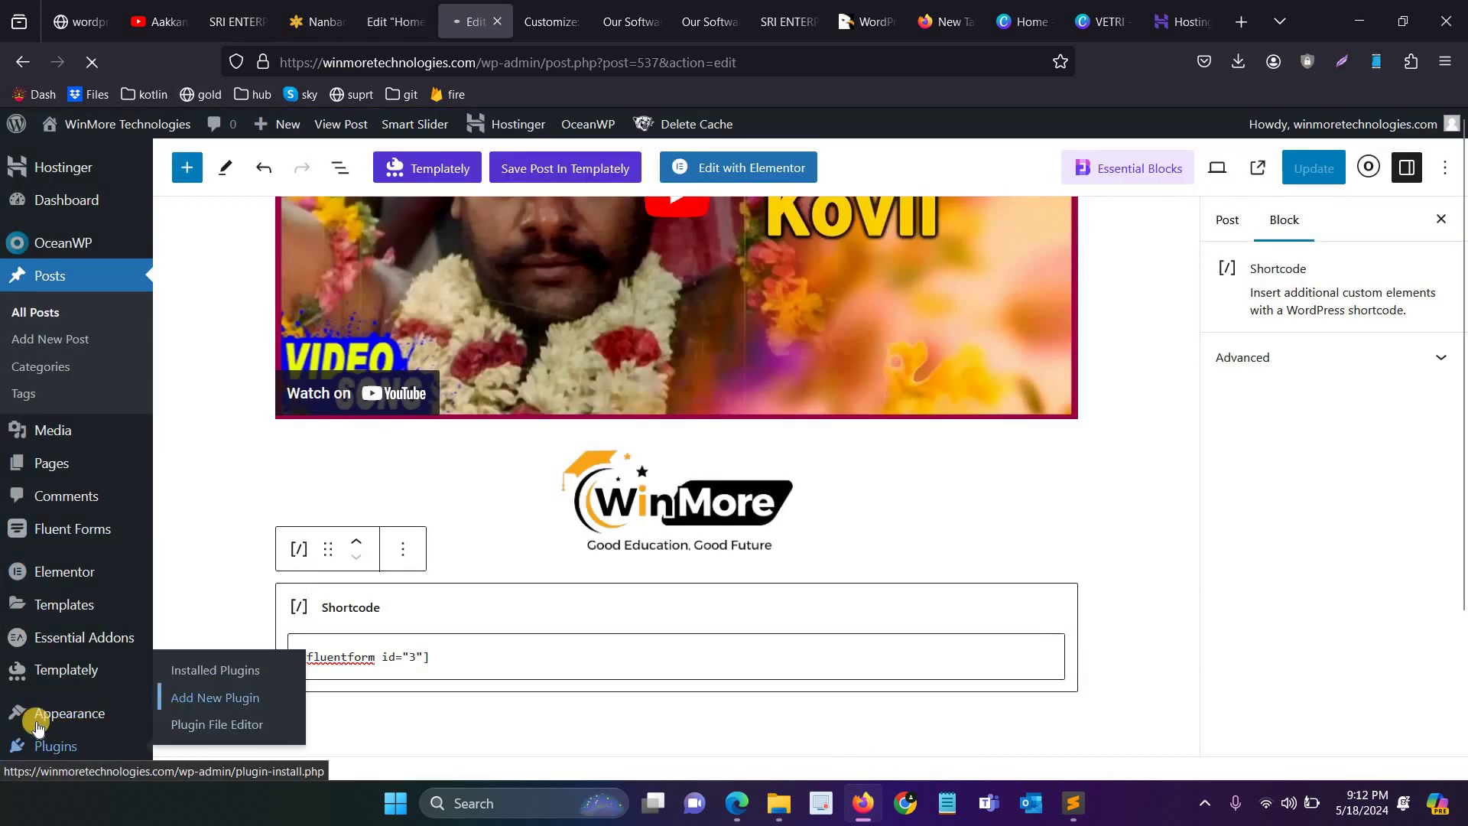
mouse_move(37, 715)
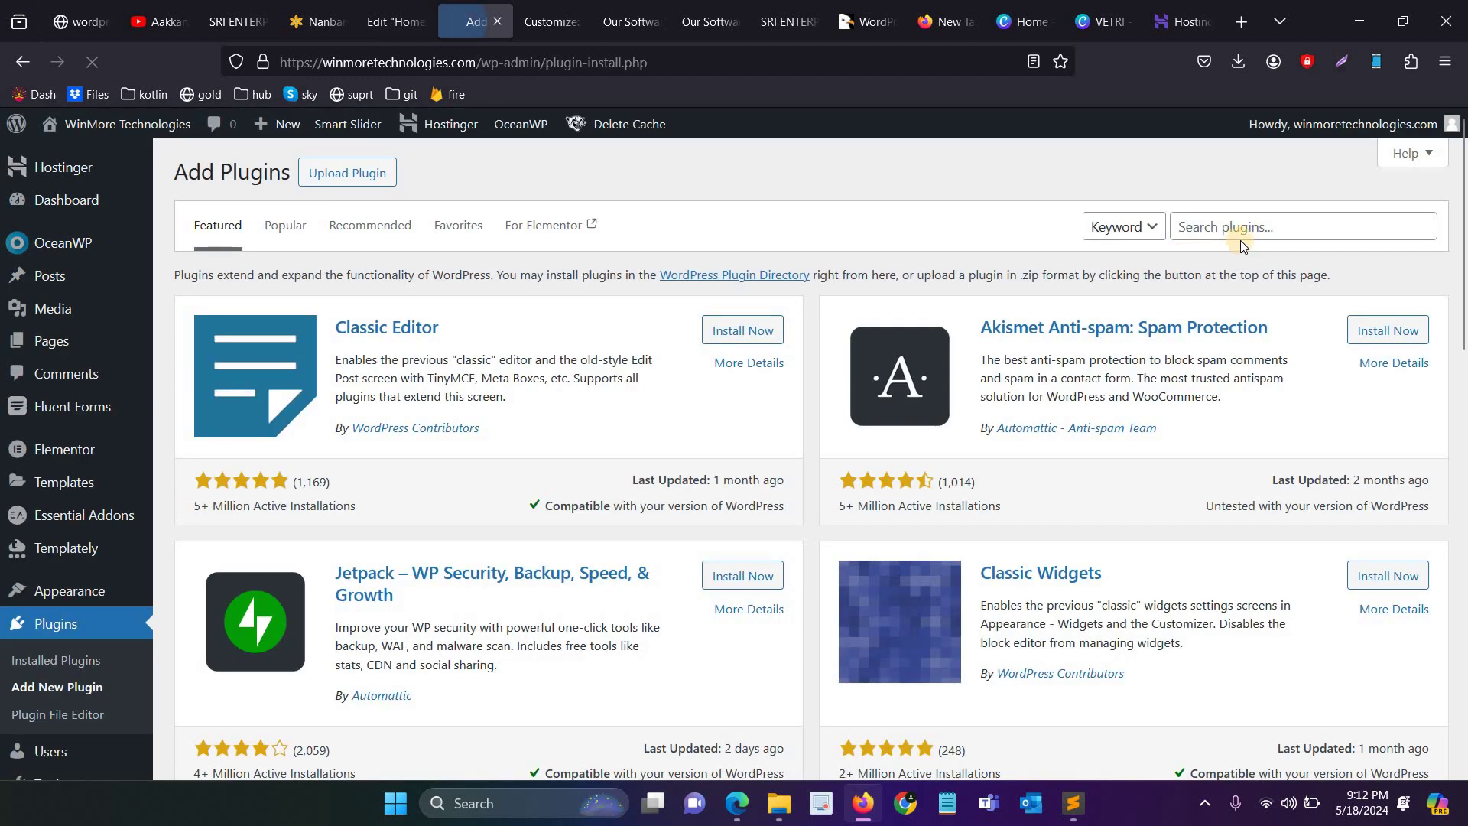
left_click(1243, 239)
type("insert")
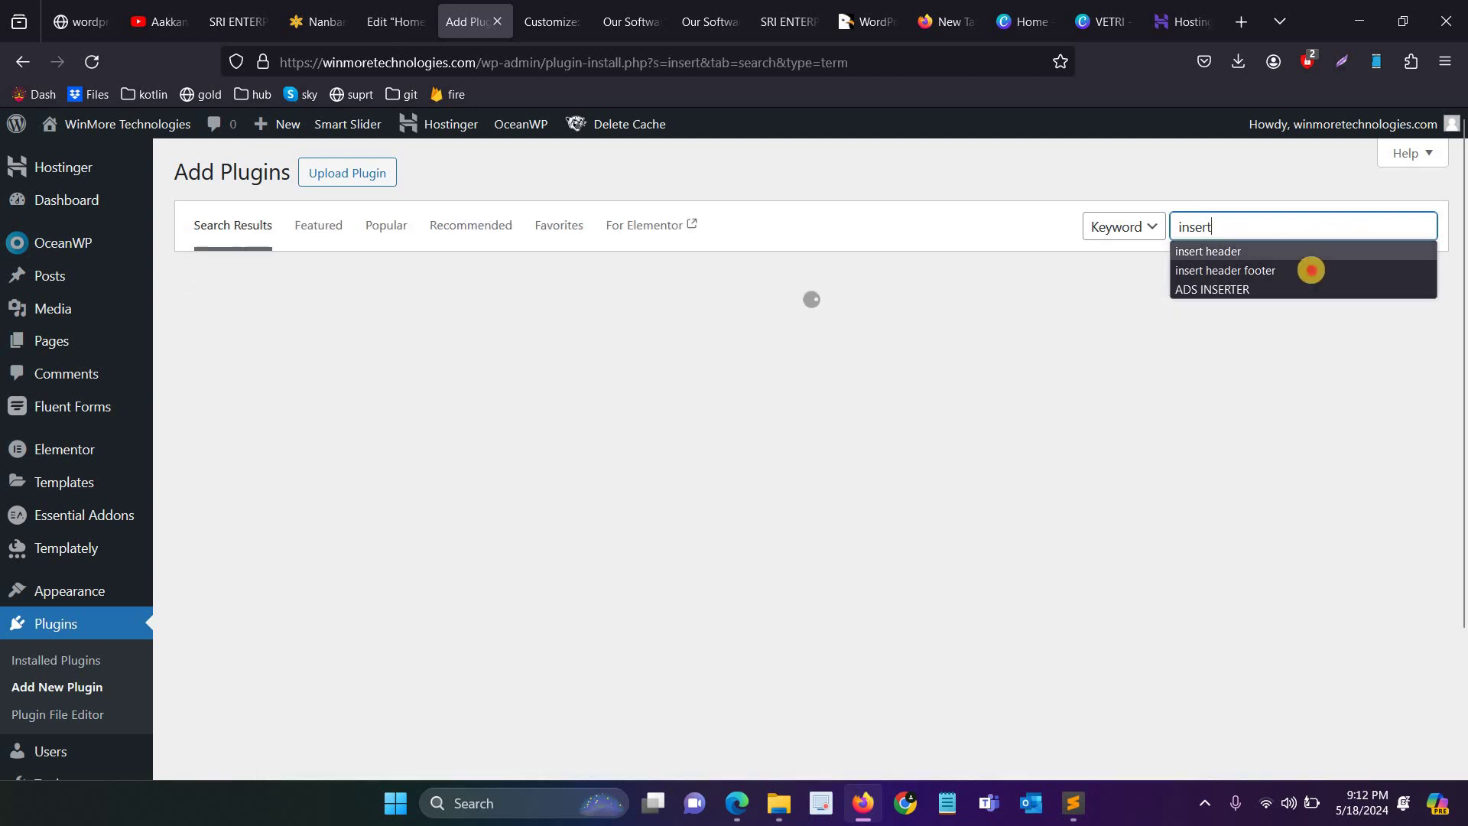
left_click(1225, 271)
Step: Open vetbossel.in in a new browser tab
left_click(1243, 34)
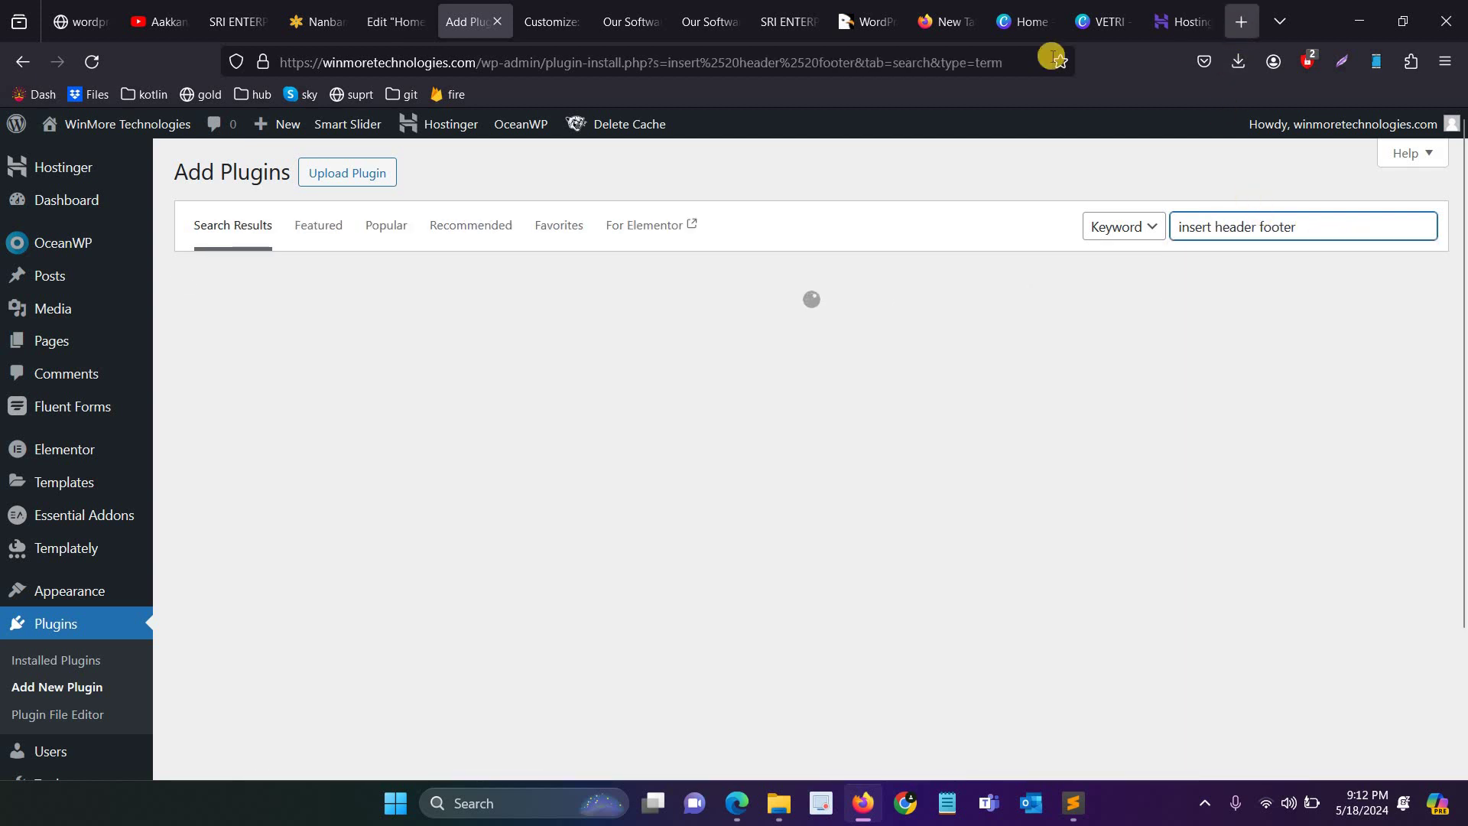
type("vetbossel.in")
key("Return")
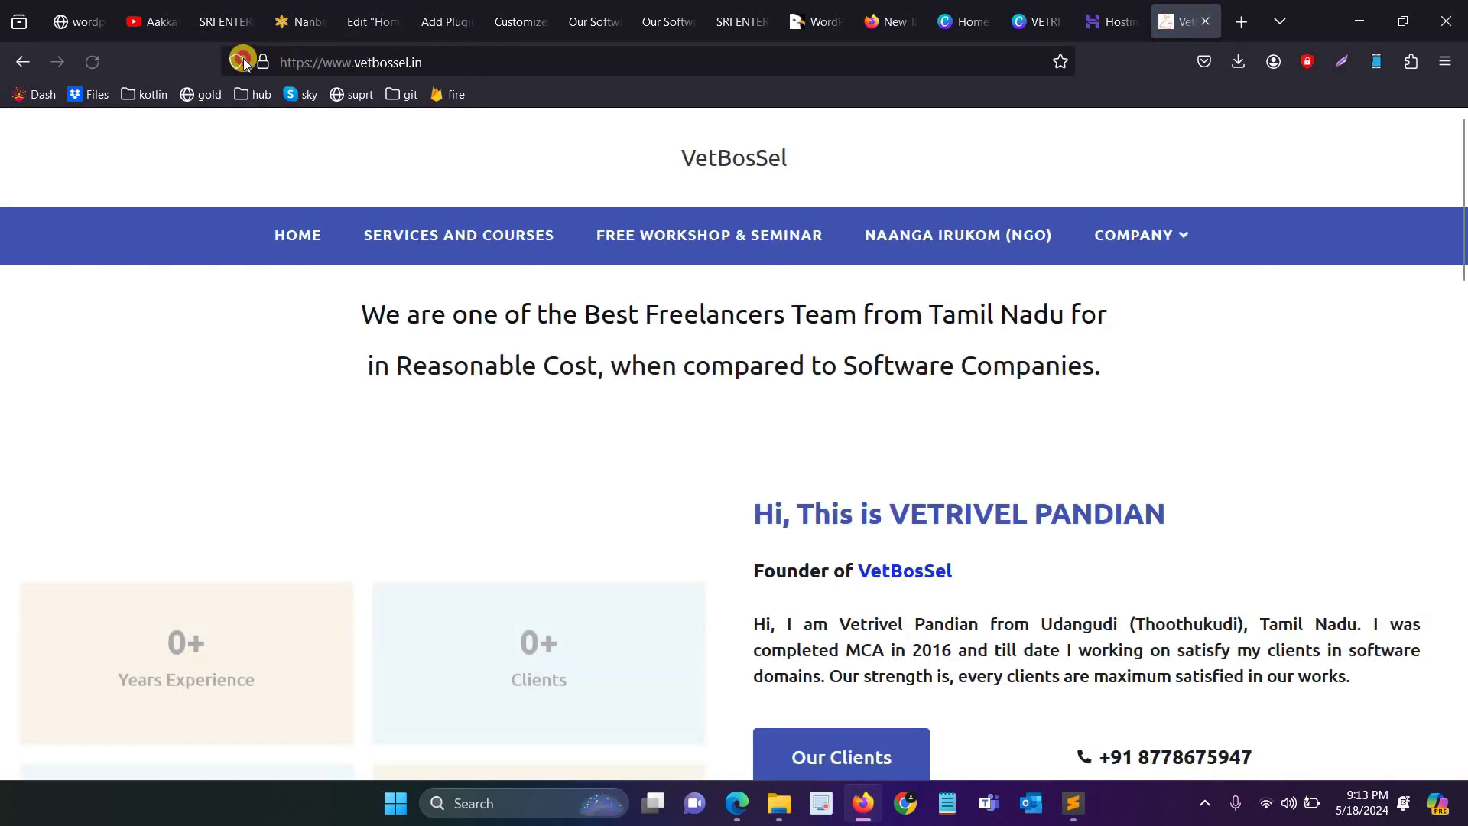
Step: Scroll the VetBosSel homepage, highlight its contact phone number, and return to the Instamojo page
left_click(463, 64)
left_click(38, 276)
scroll(46, 377, "down", 8)
scroll(87, 421, "down", 15)
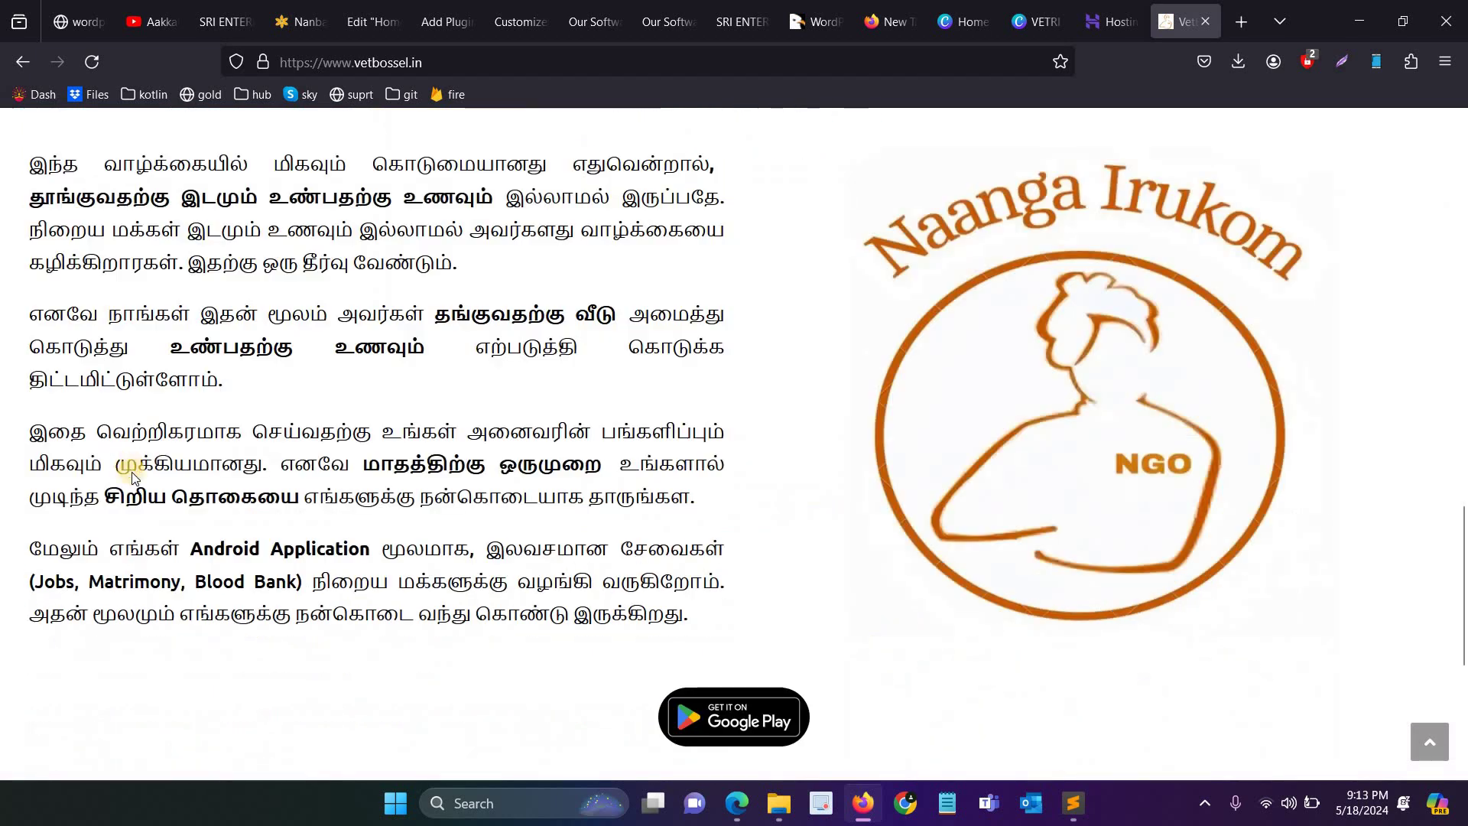
left_click_drag(208, 517, 30, 494)
scroll(413, 195, "up", 6)
scroll(413, 195, "up", 10)
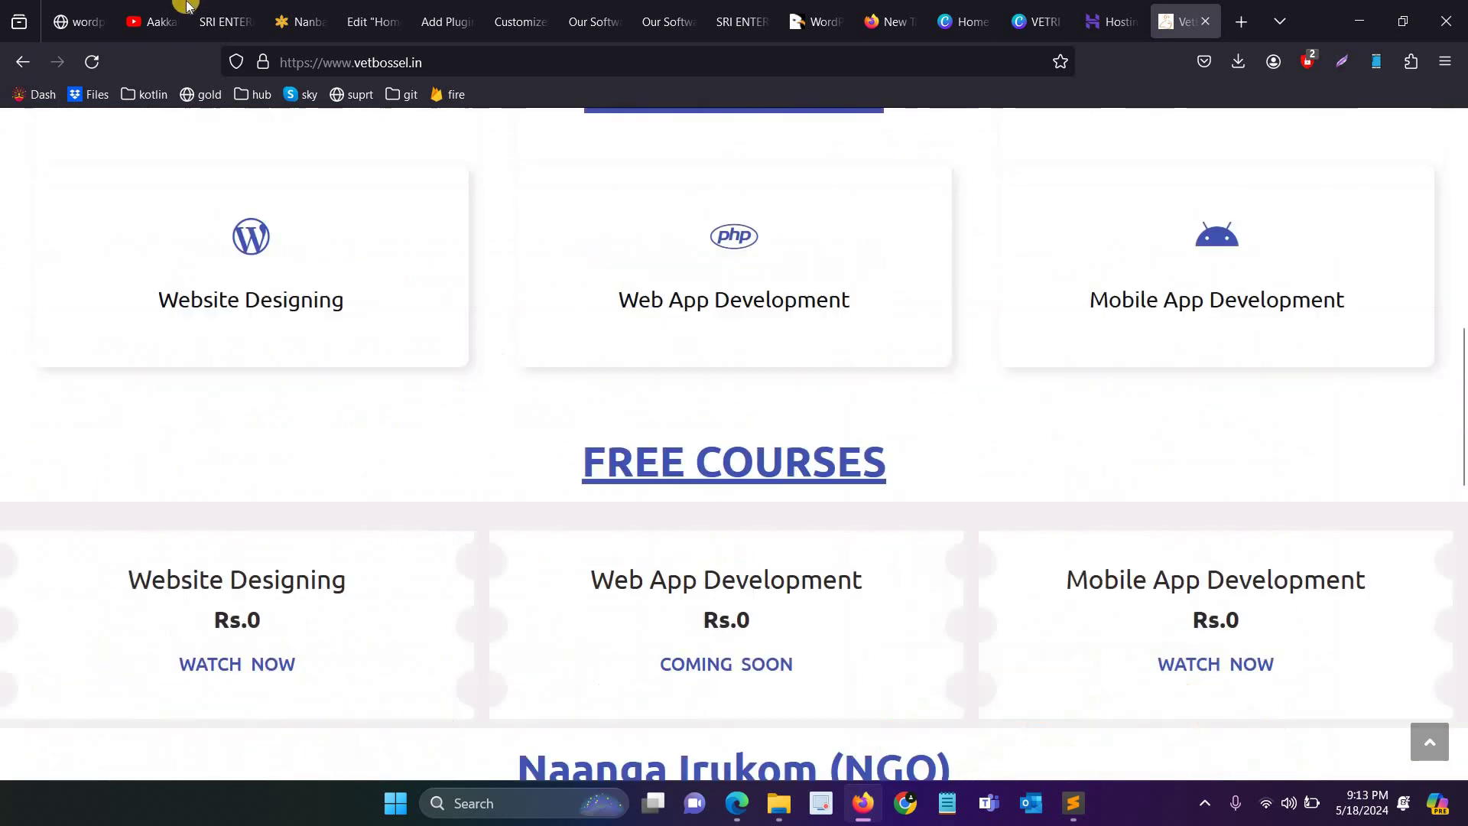
left_click(91, 5)
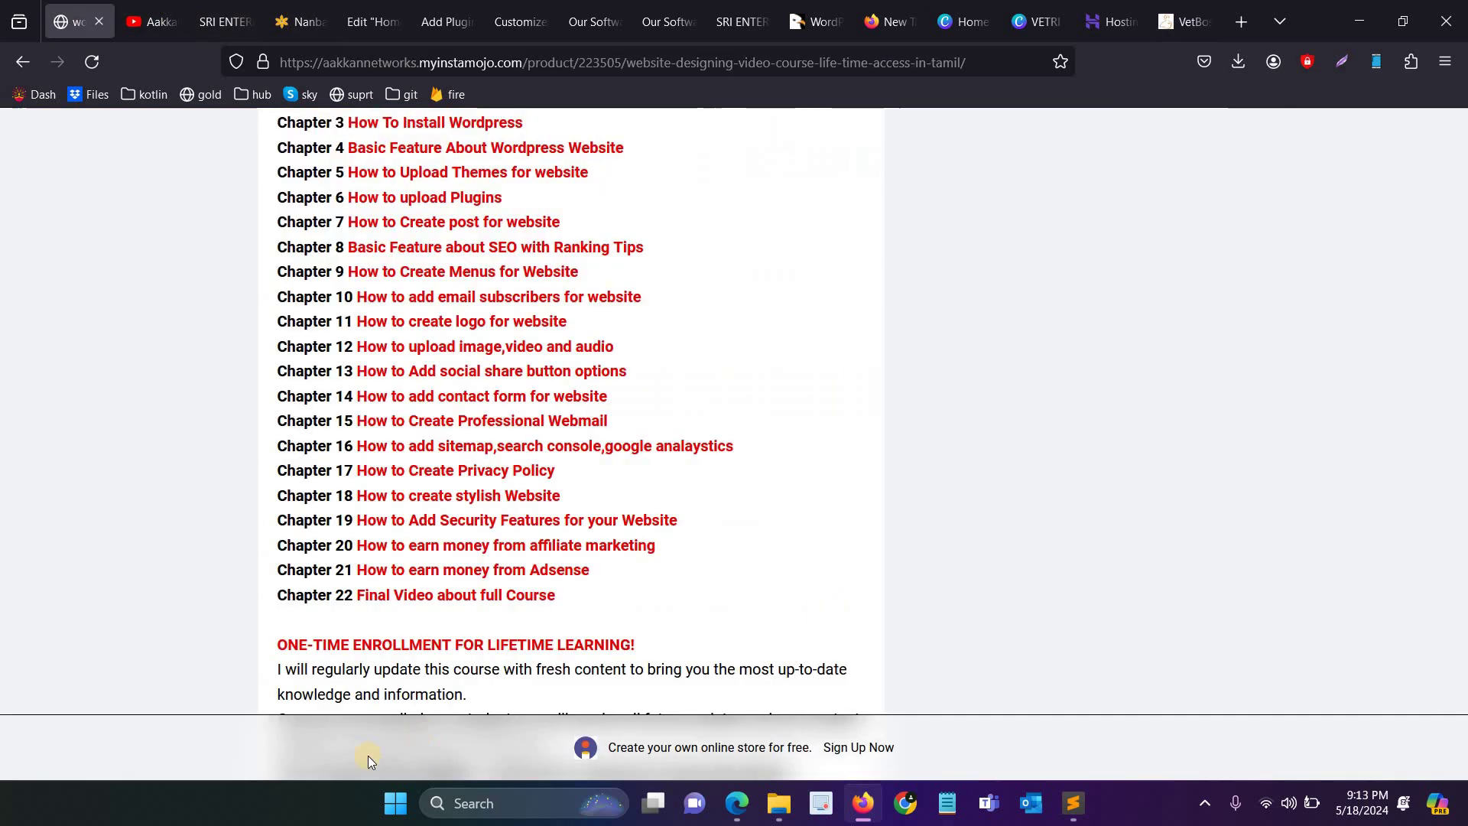
left_click_drag(357, 594, 557, 593)
left_click(535, 593)
left_click_drag(308, 581, 604, 603)
left_click(590, 599)
left_click(215, 280, "shift")
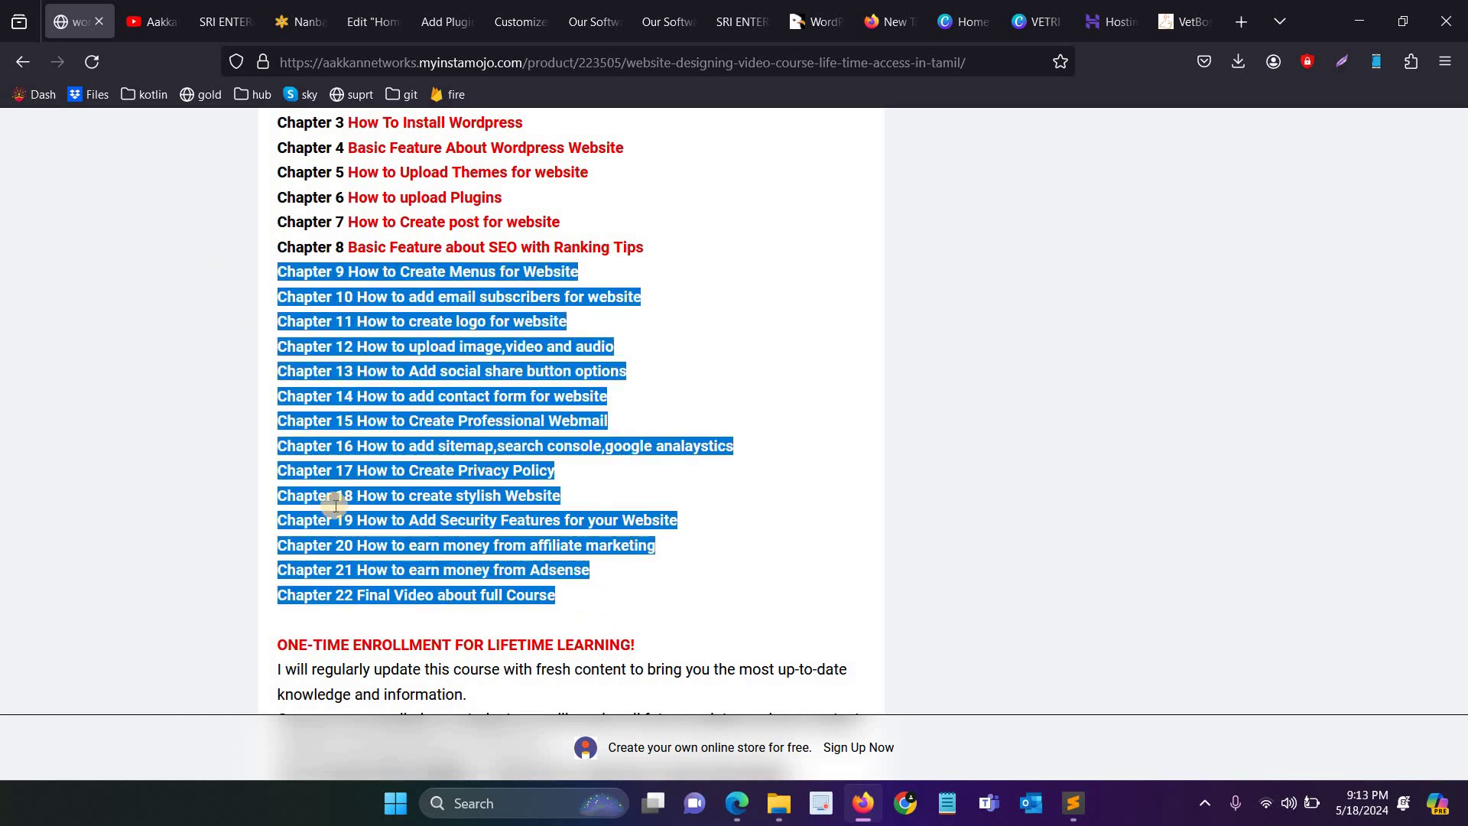
scroll(485, 573, "up", 5)
scroll(669, 558, "down", 2)
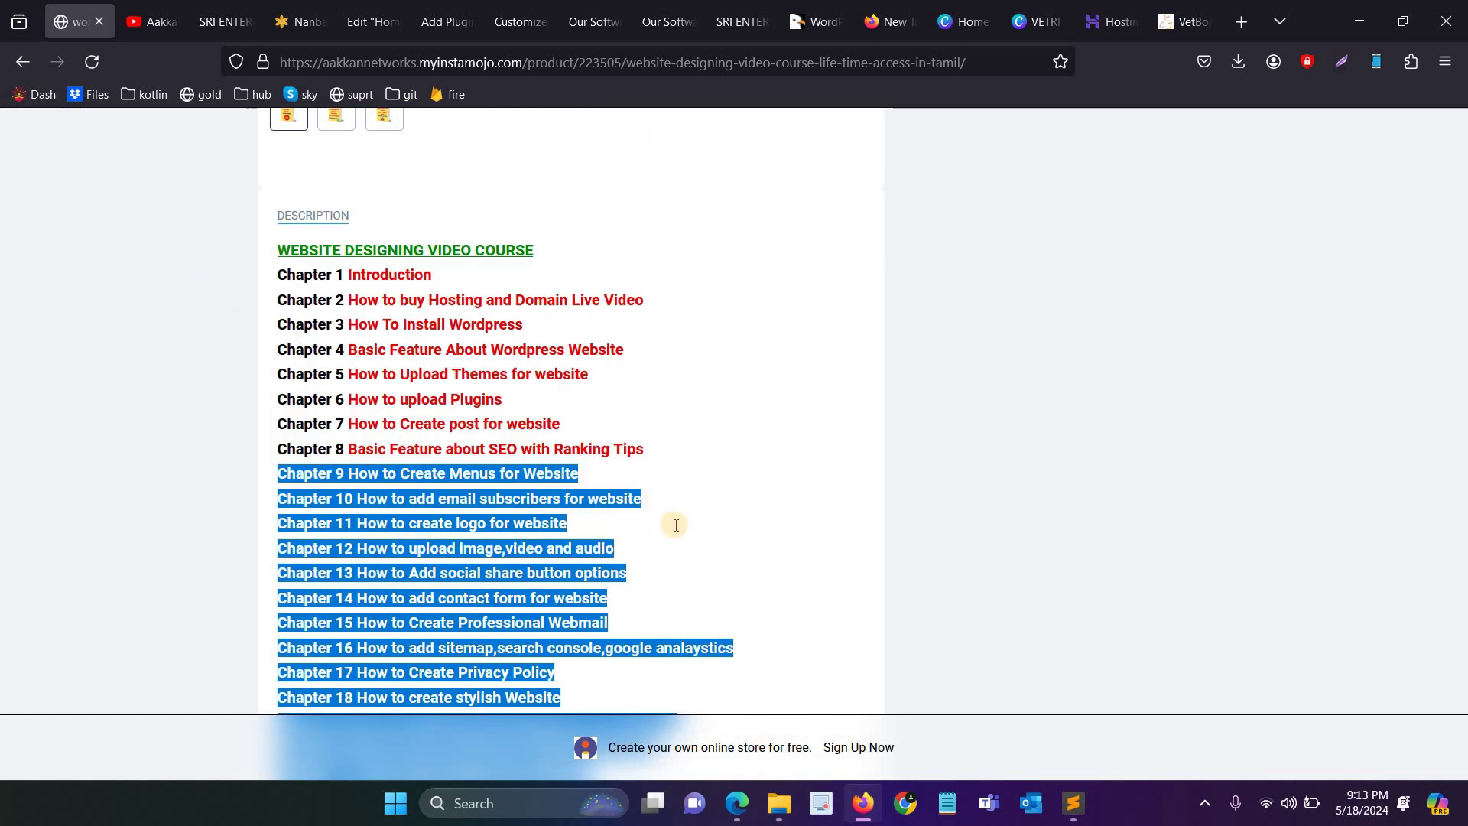
left_click(682, 526)
scroll(281, 180, "down", 3)
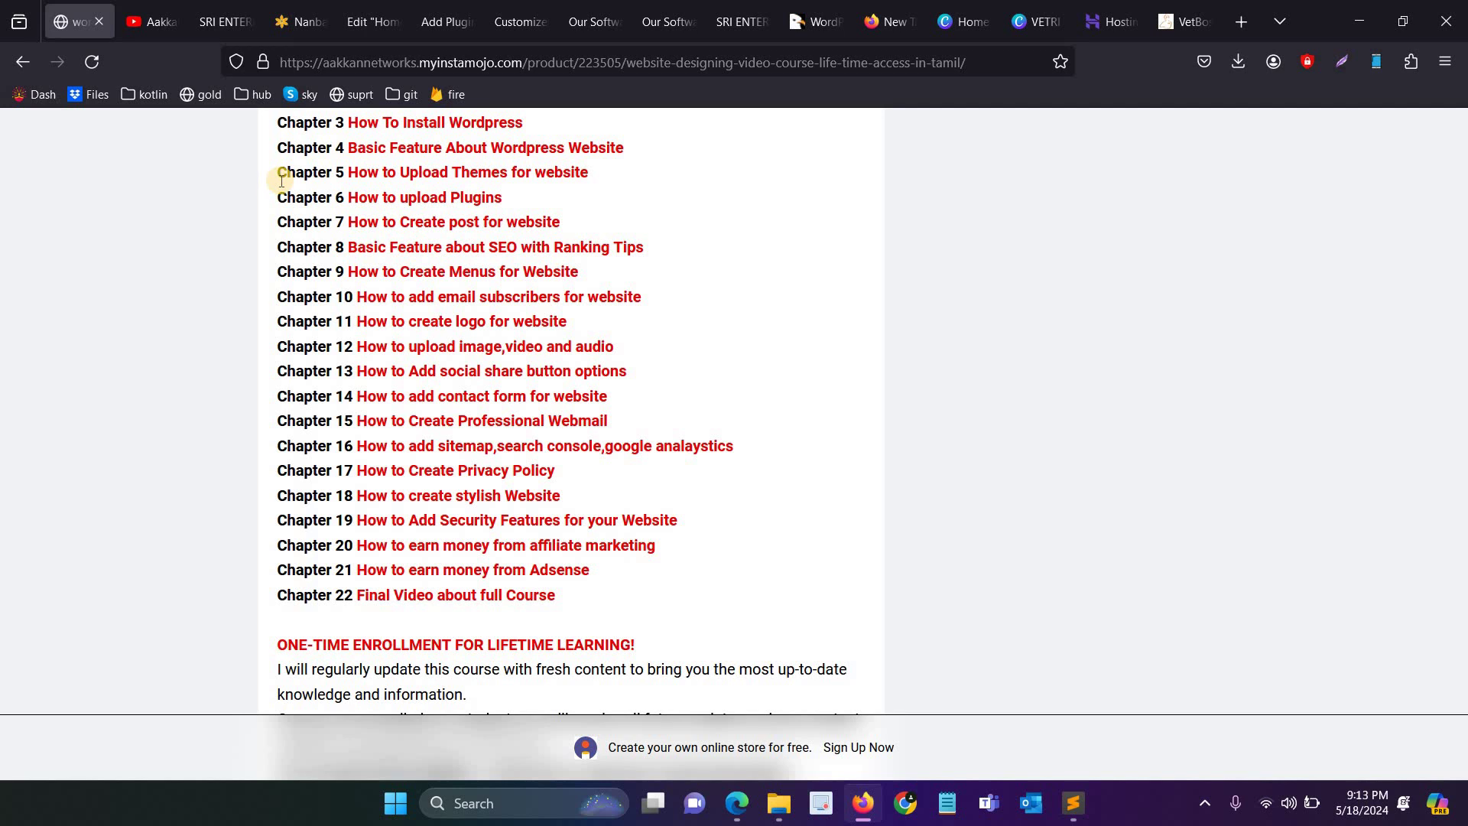
scroll(281, 180, "up", 2)
left_click_drag(277, 169, 695, 431)
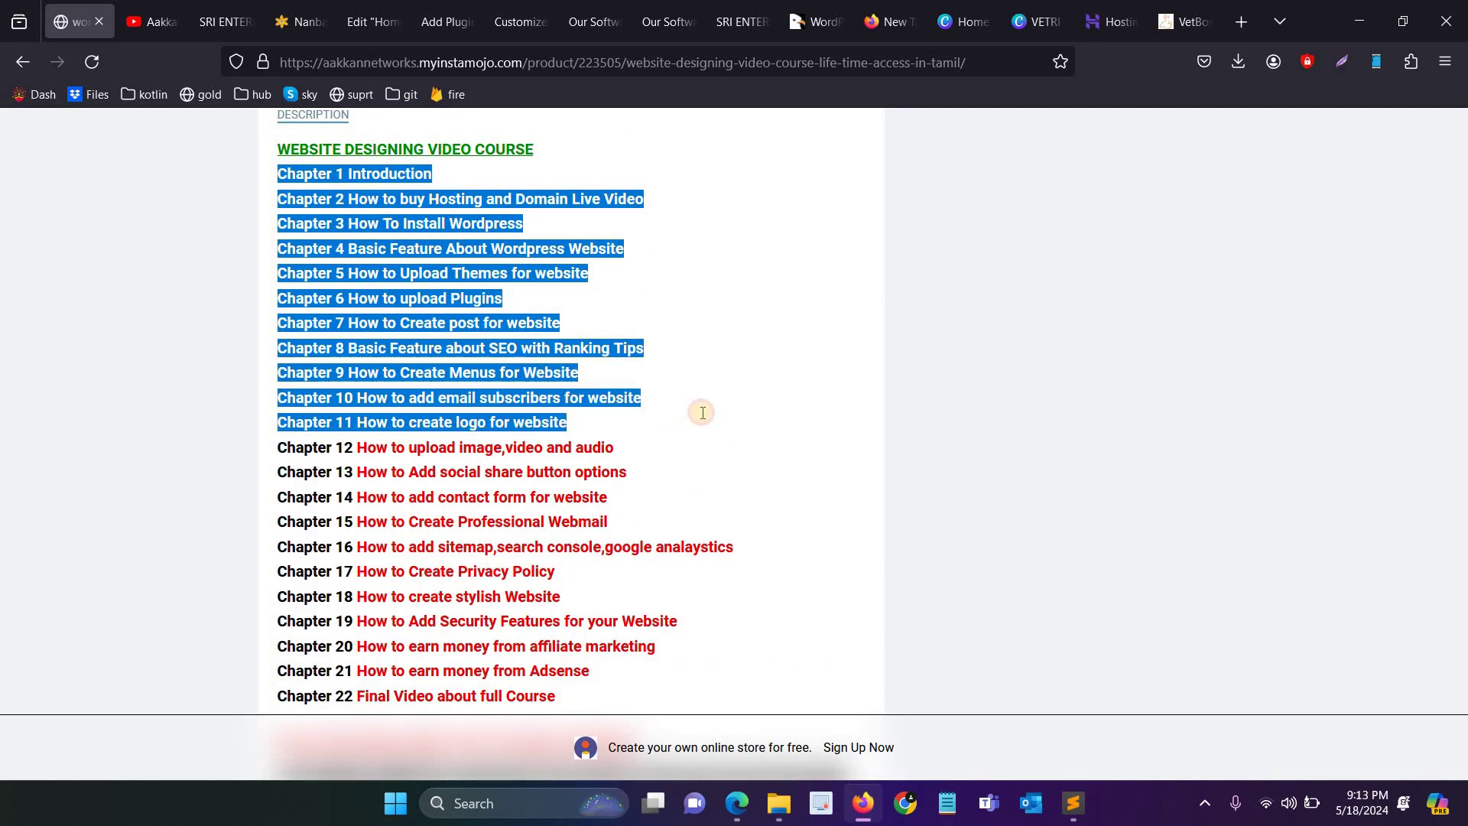
left_click(422, 348)
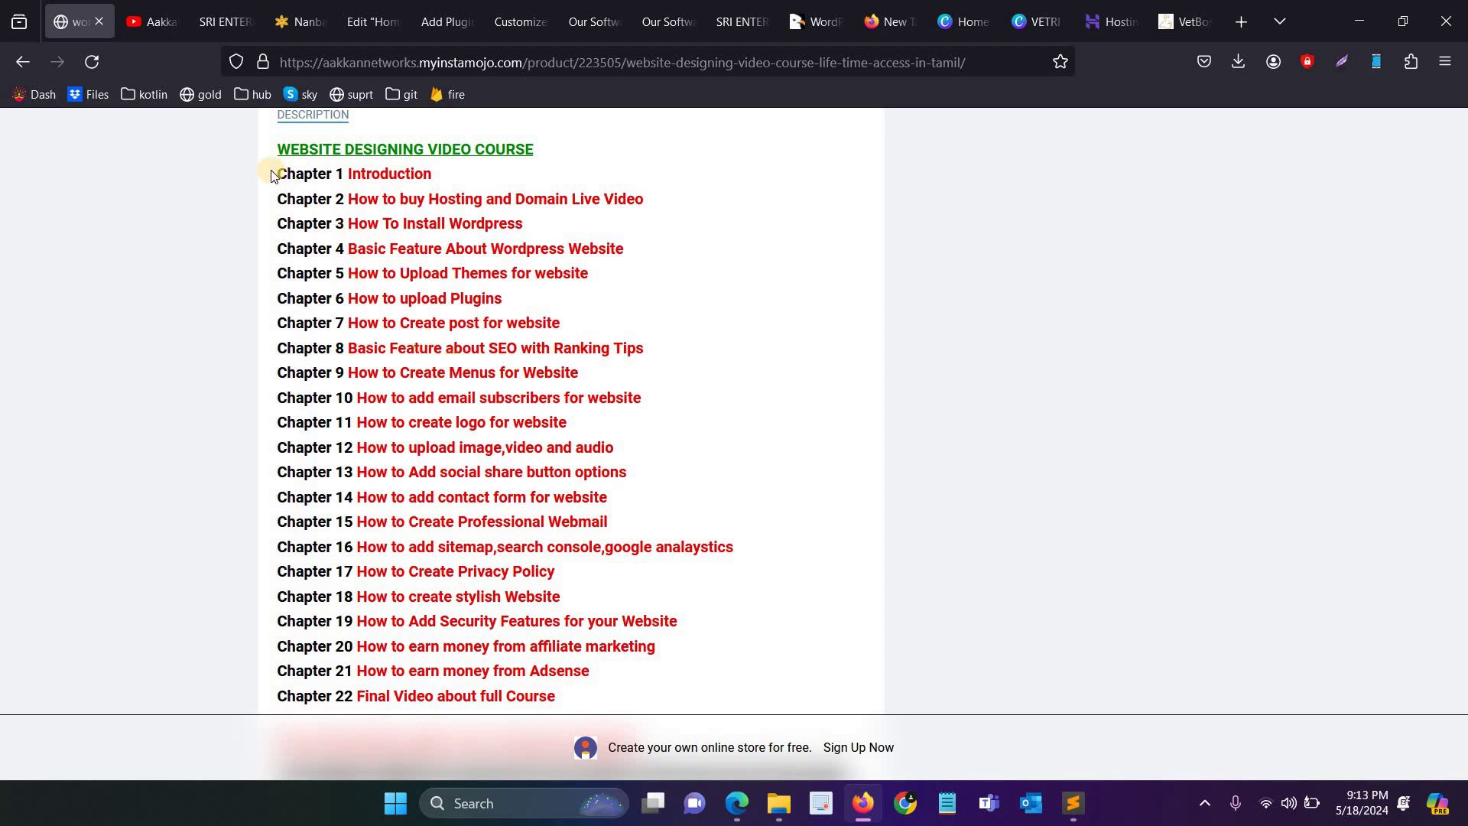
left_click_drag(278, 175, 583, 698)
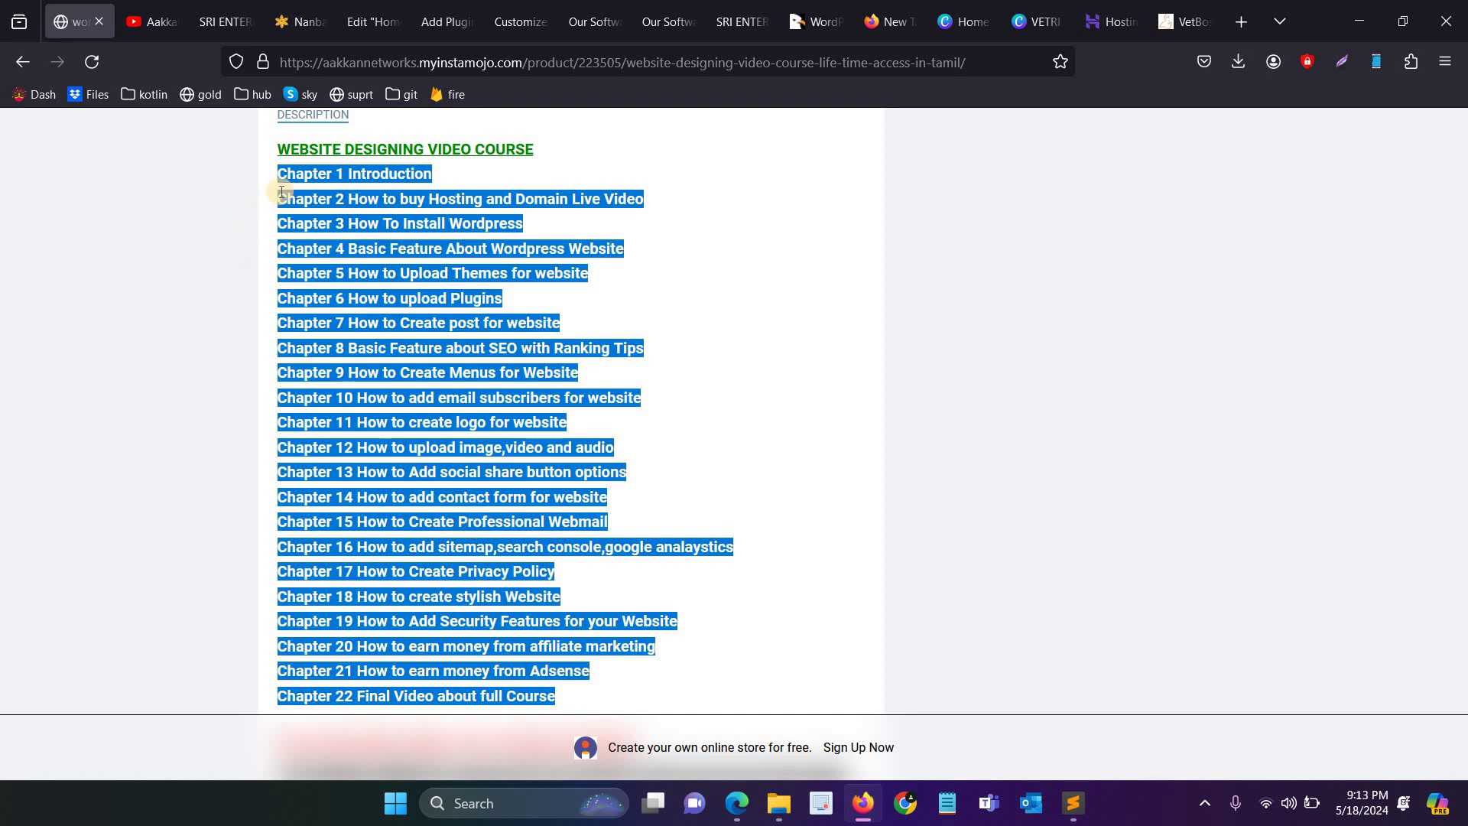
left_click(277, 164)
left_click_drag(296, 177, 570, 425)
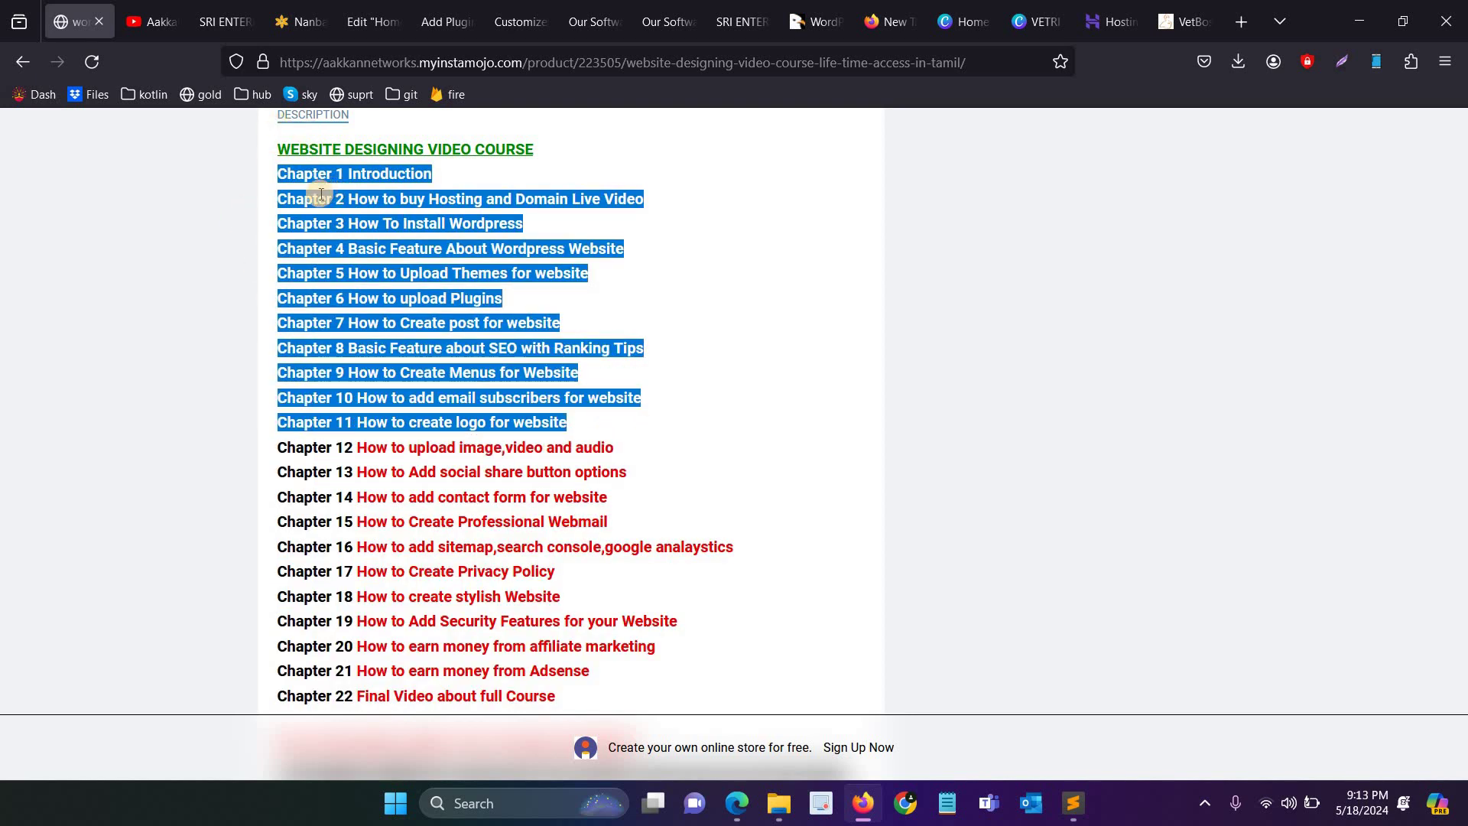